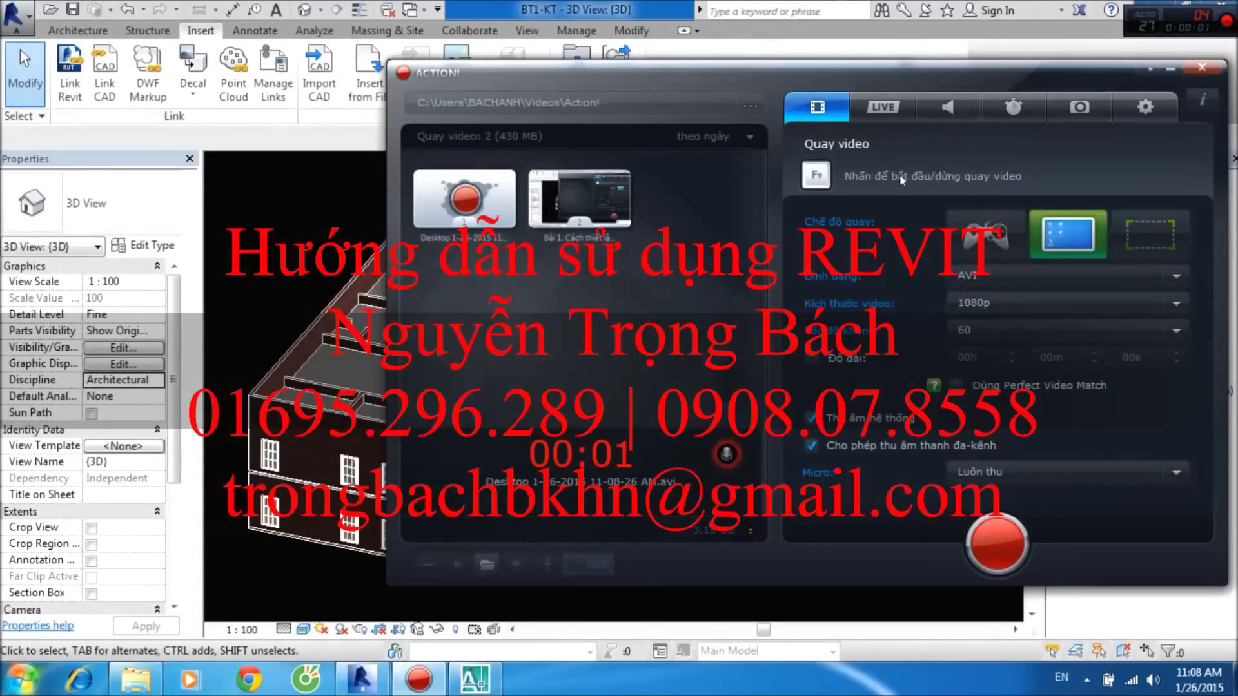
Zoom and orbit the finished BT1-KT building in 3D, then bring up the Application menu's New options.
left_click(1169, 68)
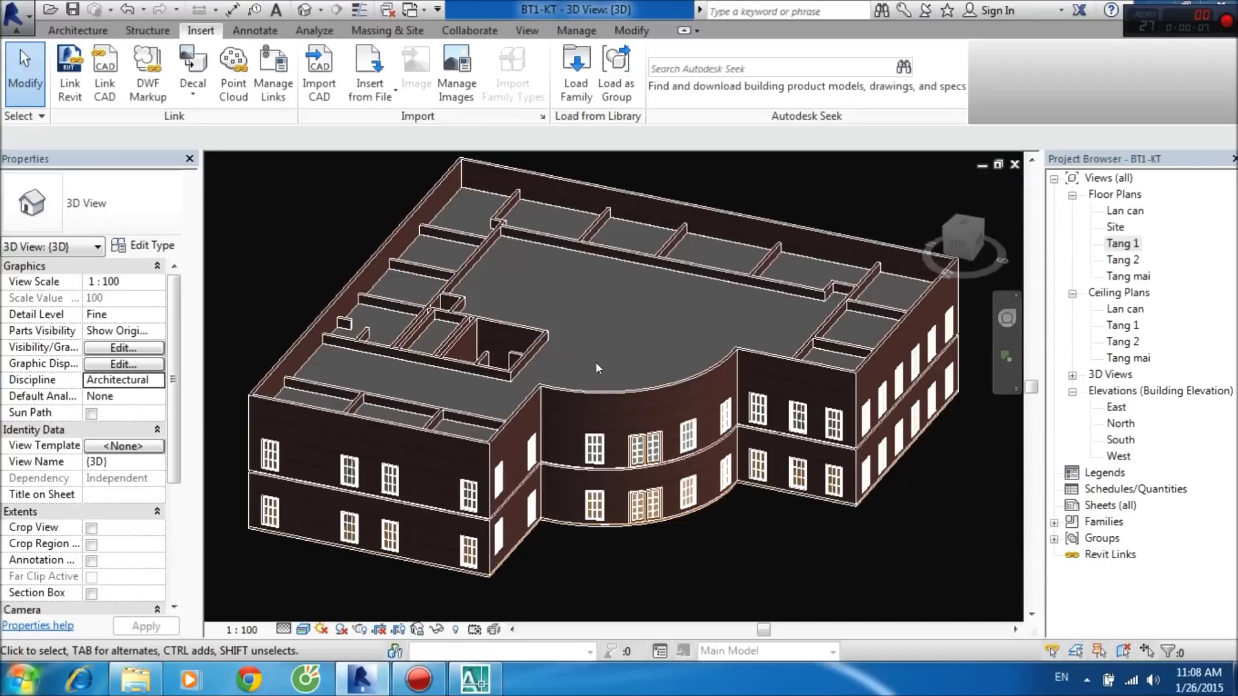
scroll(406, 249, "down", 3)
middle_click_drag(407, 249, 433, 285)
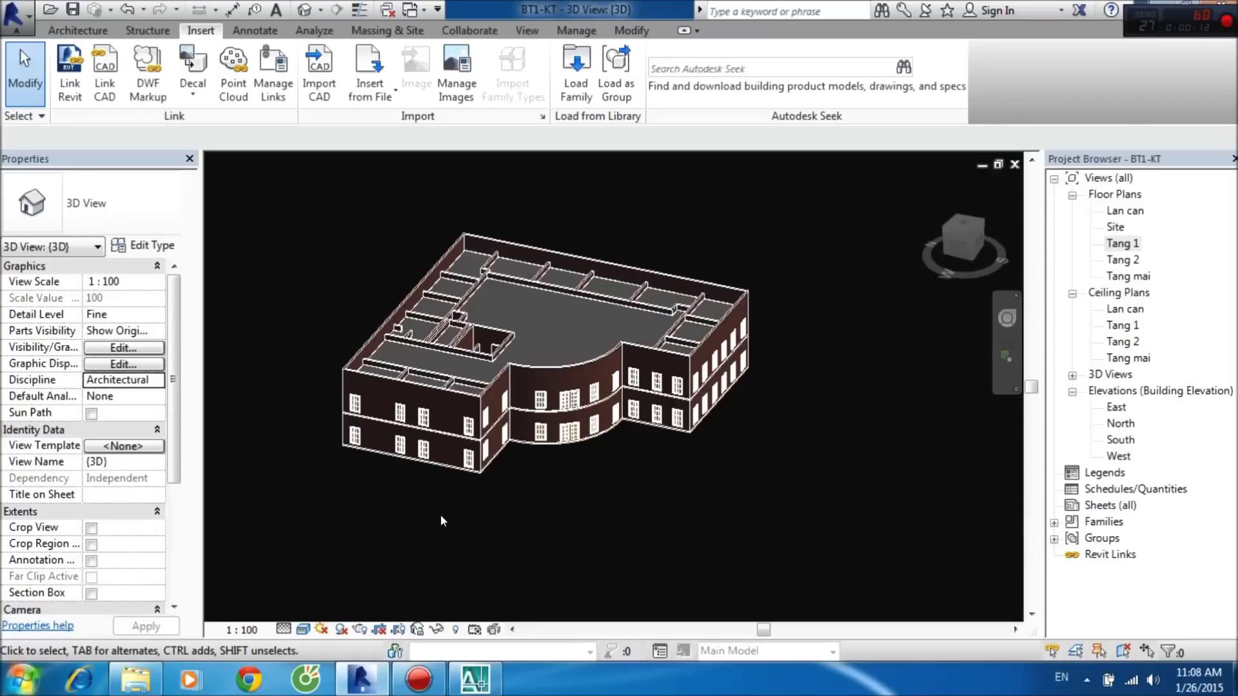
mouse_move(470, 485)
middle_mouse_down("shift")
mouse_move(712, 441)
mouse_move(514, 367)
middle_mouse_up("shift")
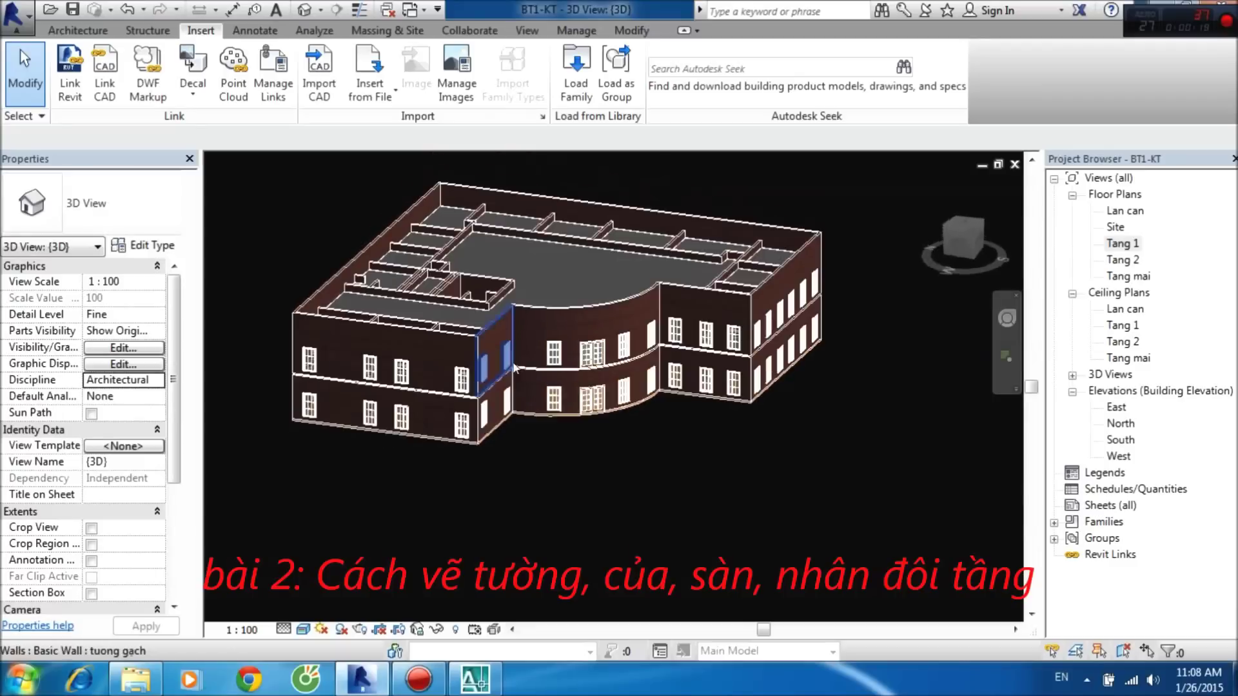
mouse_move(514, 368)
middle_mouse_down("shift")
mouse_move(567, 459)
mouse_move(570, 530)
mouse_move(516, 483)
middle_mouse_up("shift")
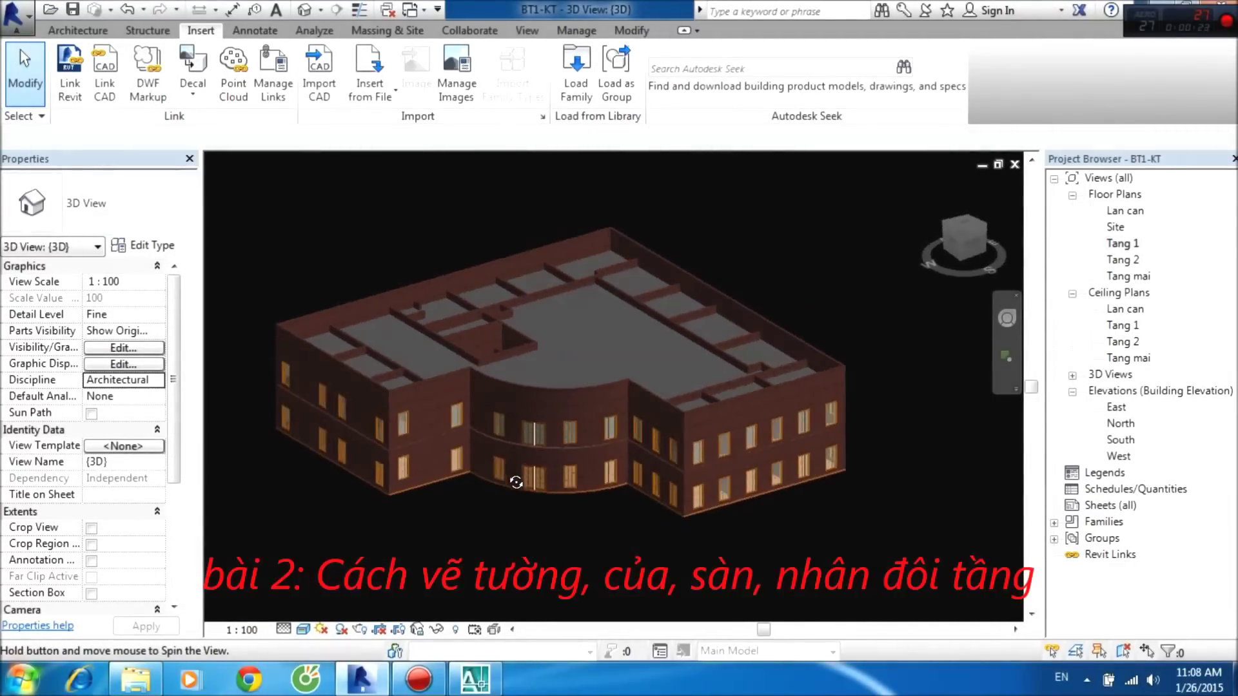
mouse_move(506, 514)
middle_mouse_down("shift")
mouse_move(505, 492)
mouse_move(500, 569)
mouse_move(584, 563)
mouse_move(589, 501)
middle_mouse_up("shift")
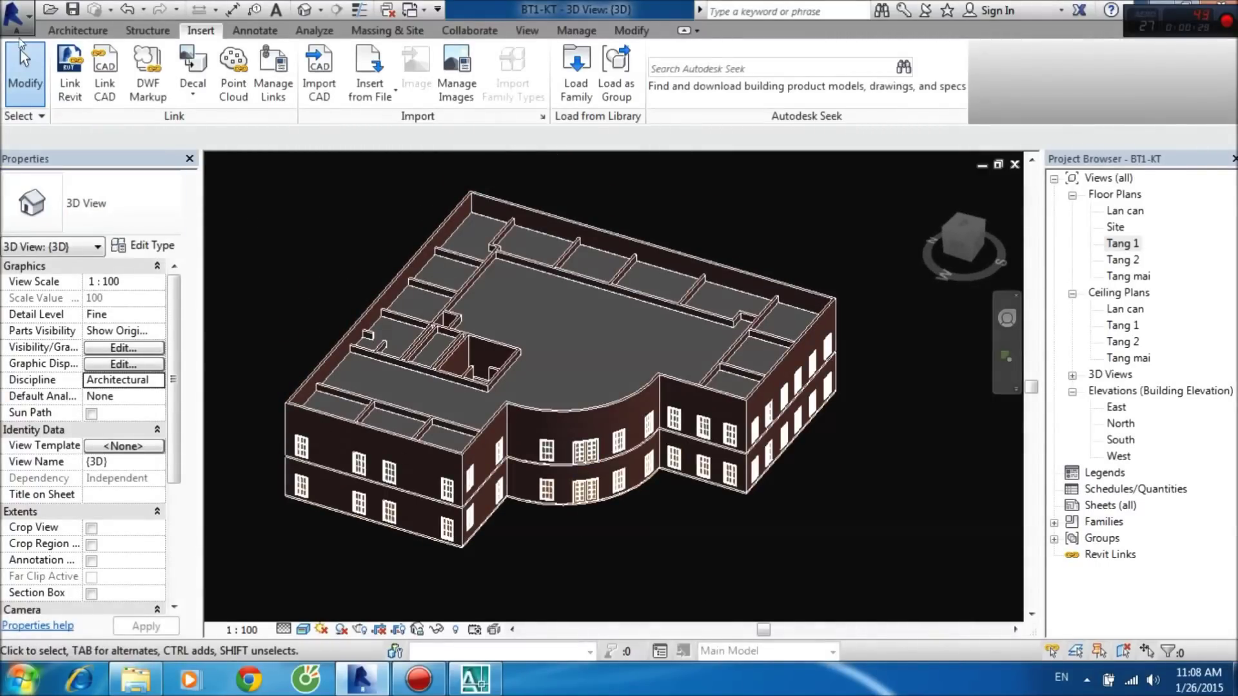
left_click(14, 13)
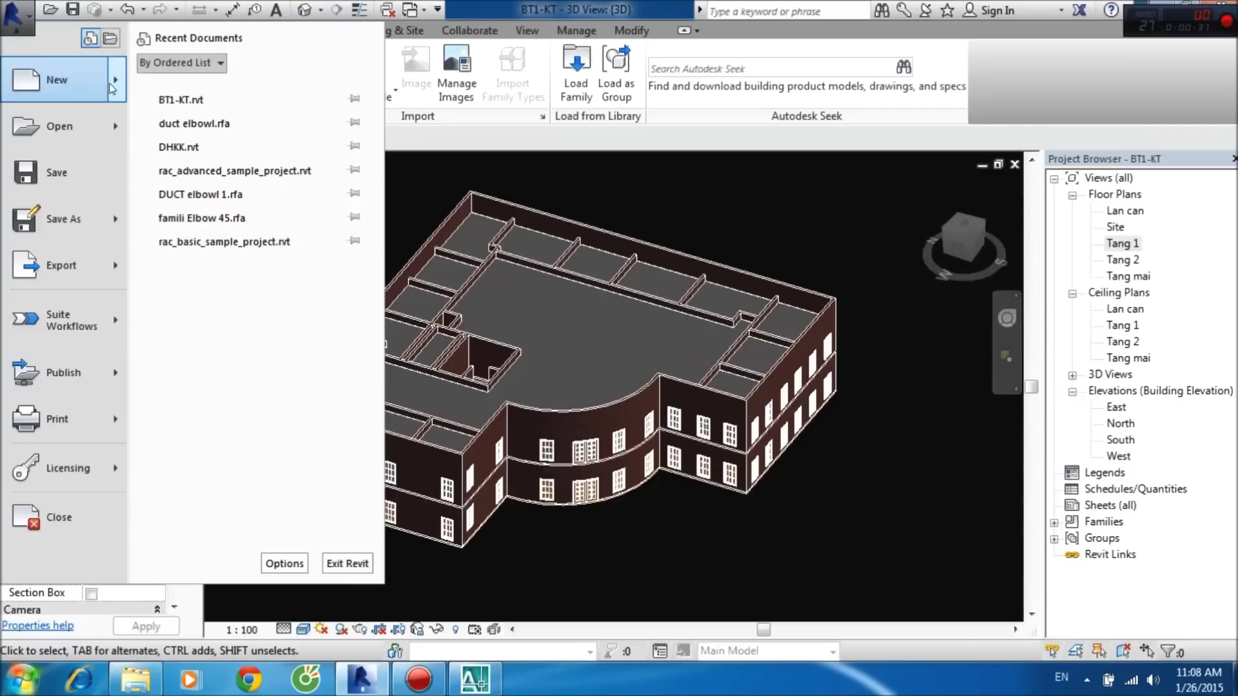
mouse_move(56, 80)
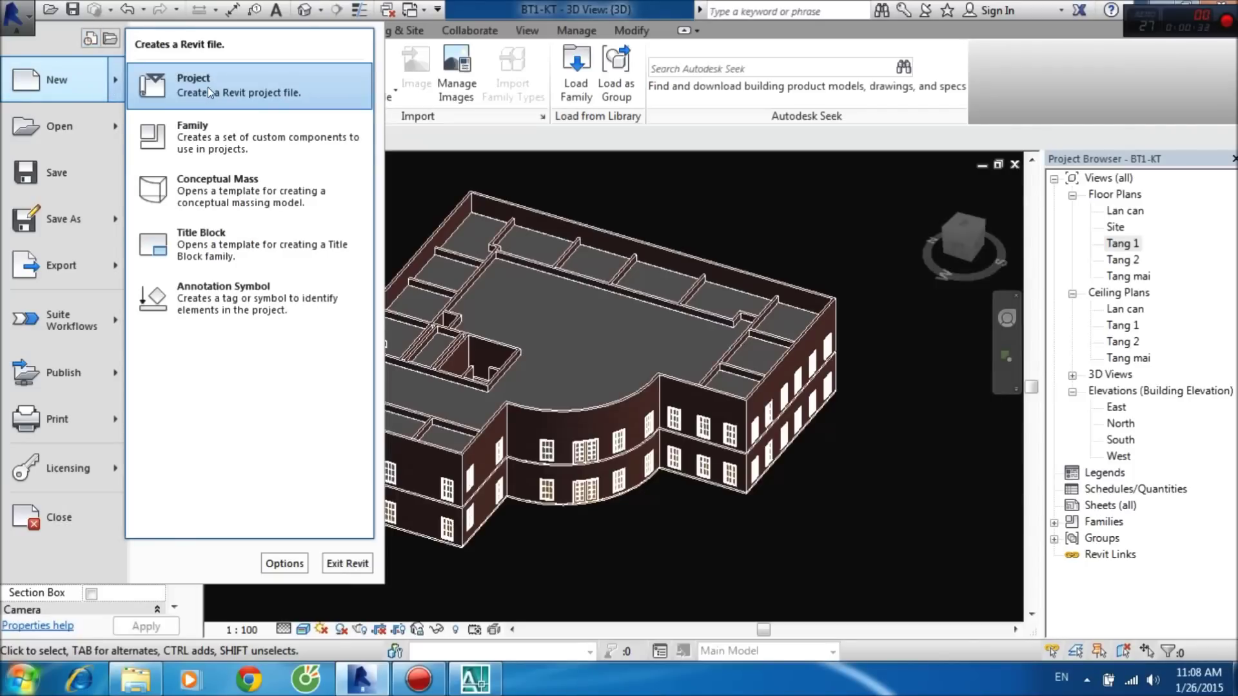
Create a new project from the Architectural Template.
left_click(207, 87)
left_click(552, 304)
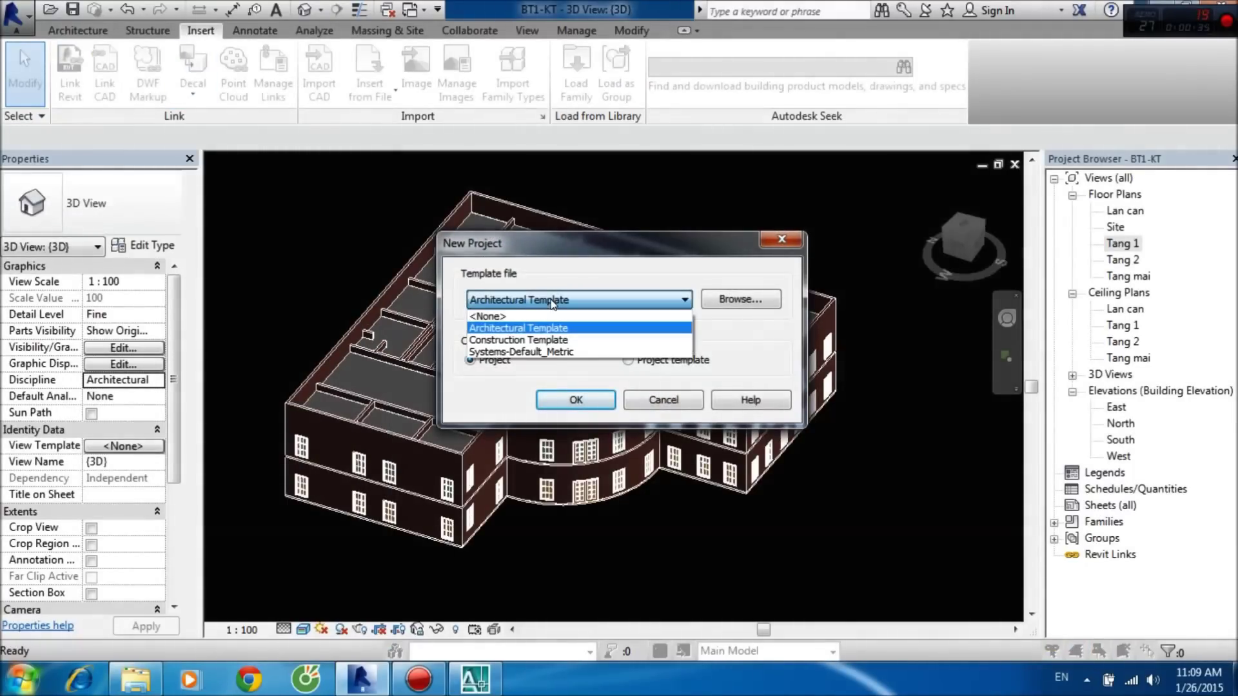
left_click(533, 329)
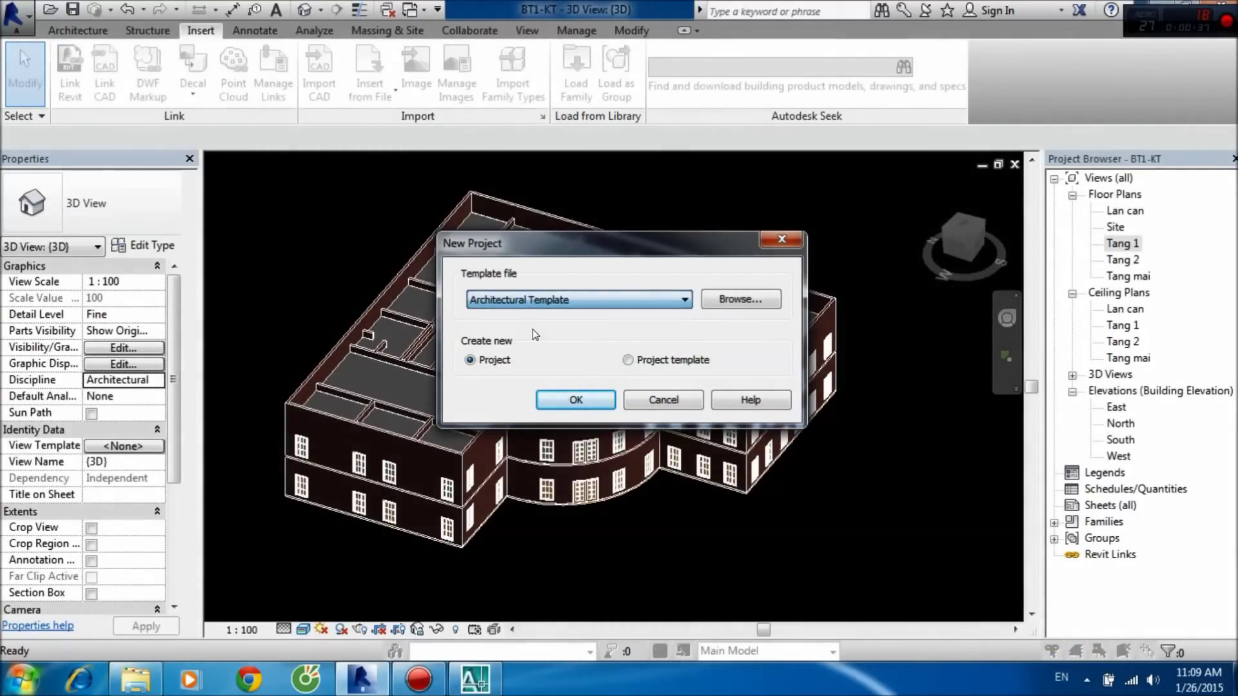
left_click(564, 397)
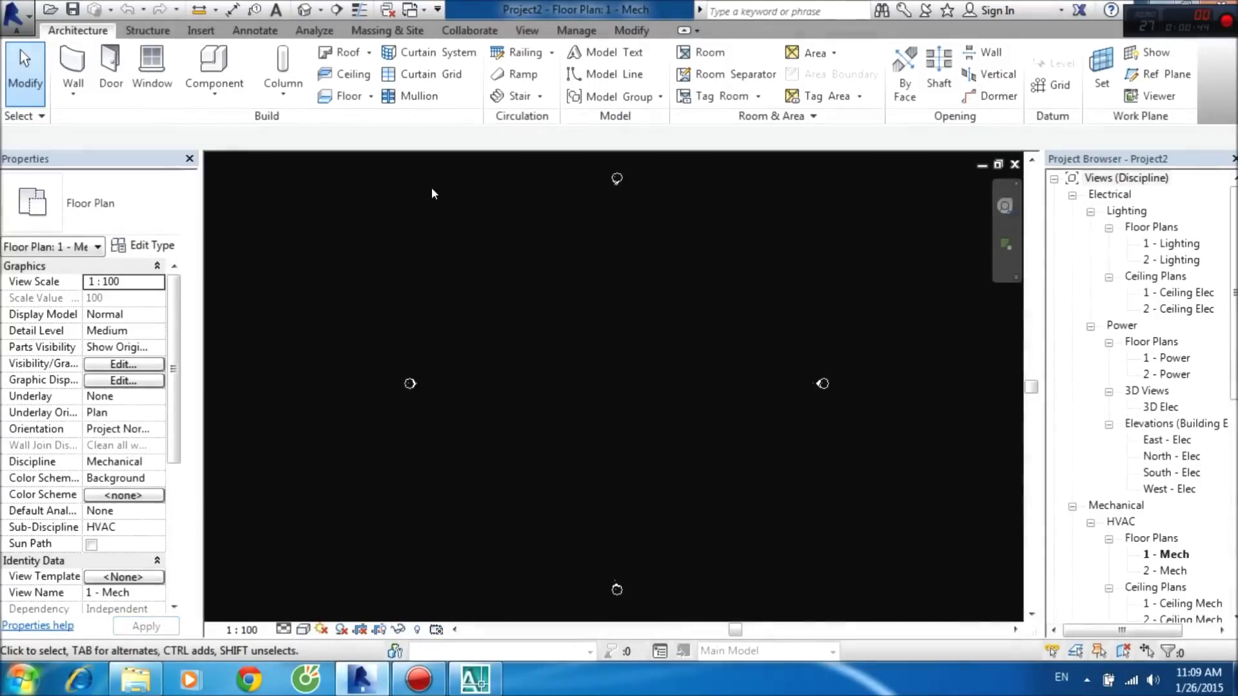
Zoom and pan the empty floor plan, then switch over to AutoCAD.
scroll(464, 246, "down", 2)
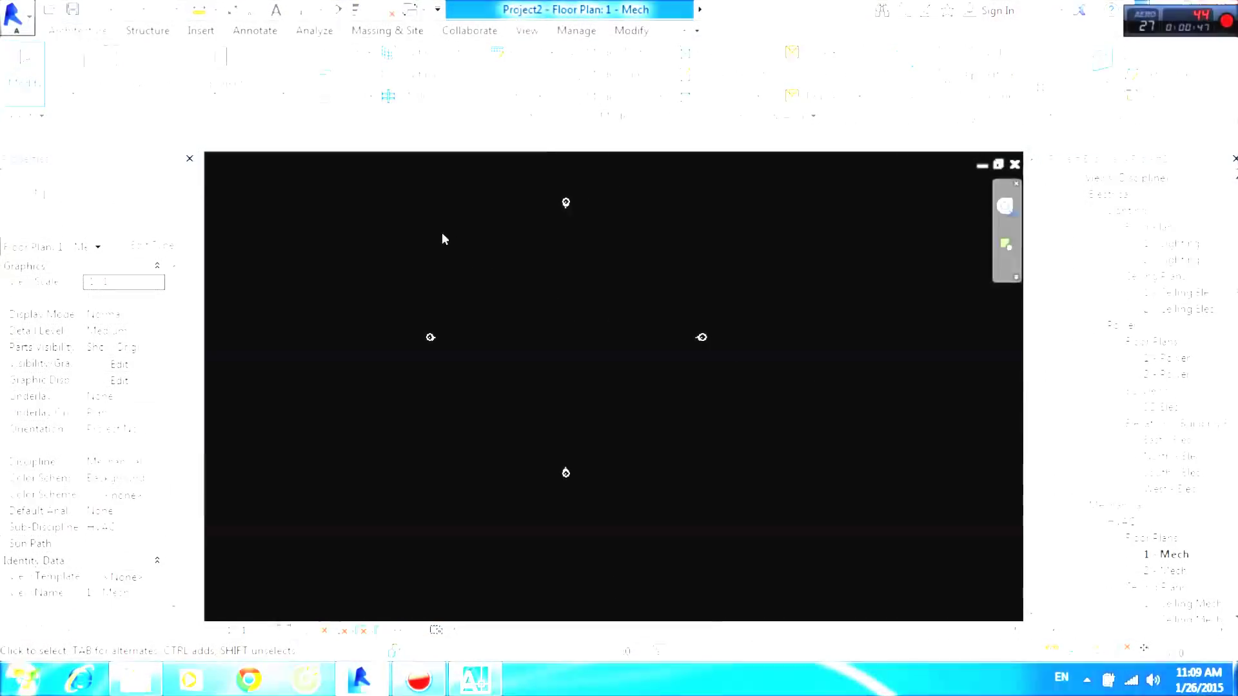
middle_click_drag(592, 269, 616, 303)
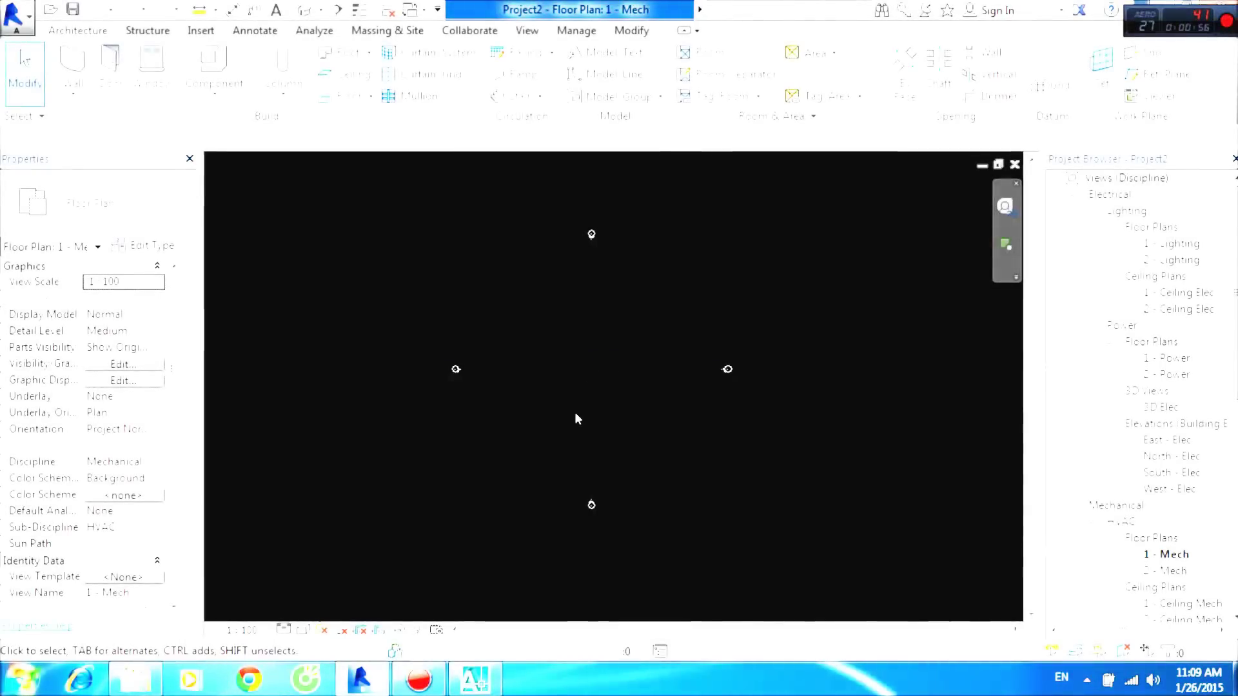
left_click(476, 679)
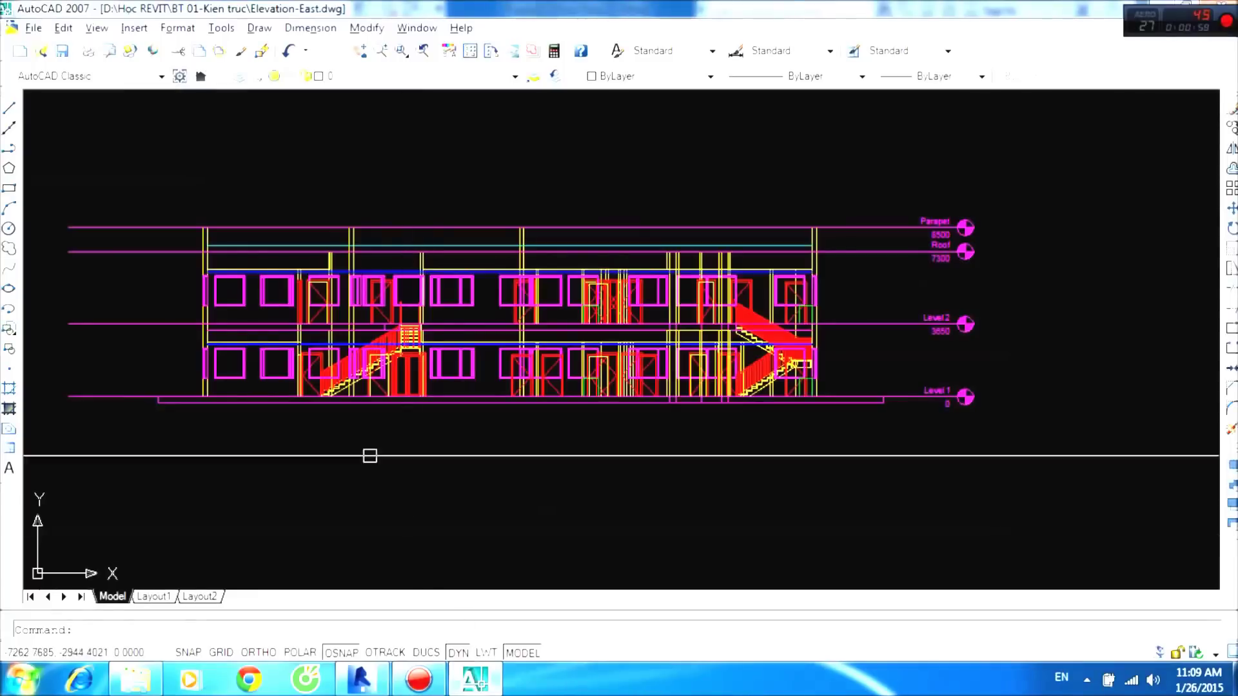
Switch to FloorPlan-Level1.dwg in AutoCAD, pan and zoom over its grid plan, then return to Revit.
key("ctrl+Tab")
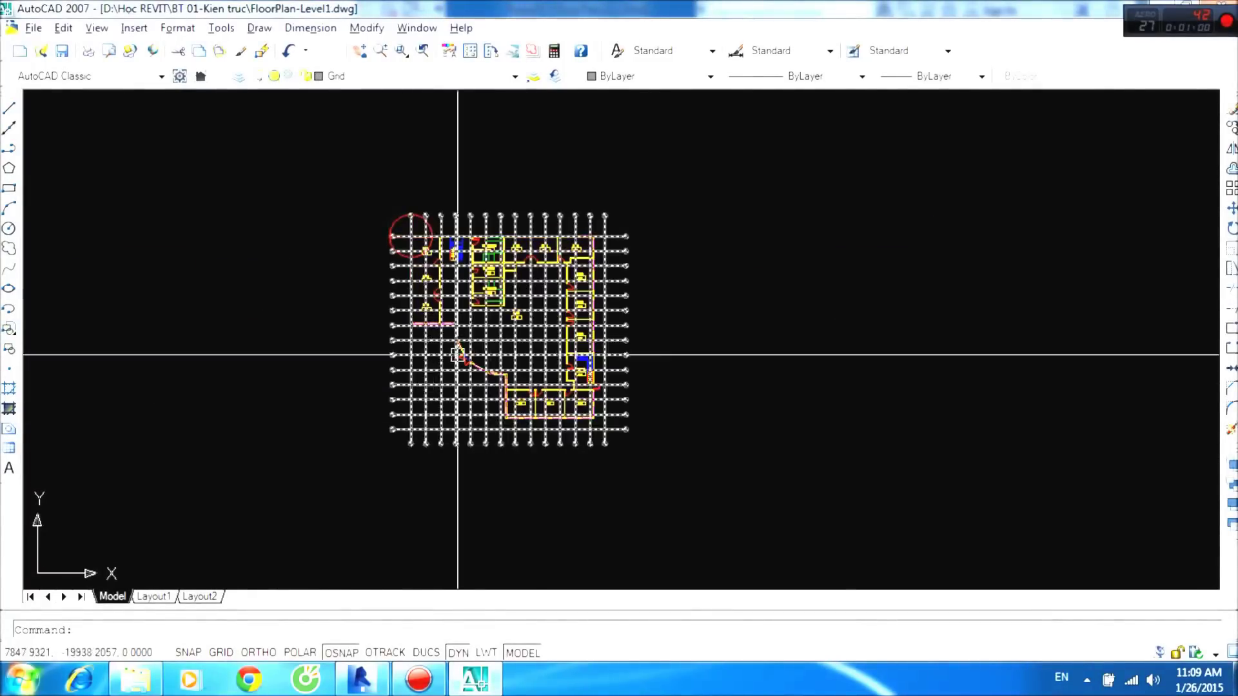
mouse_move(549, 323)
middle_mouse_down()
mouse_move(577, 387)
mouse_move(625, 365)
middle_mouse_up()
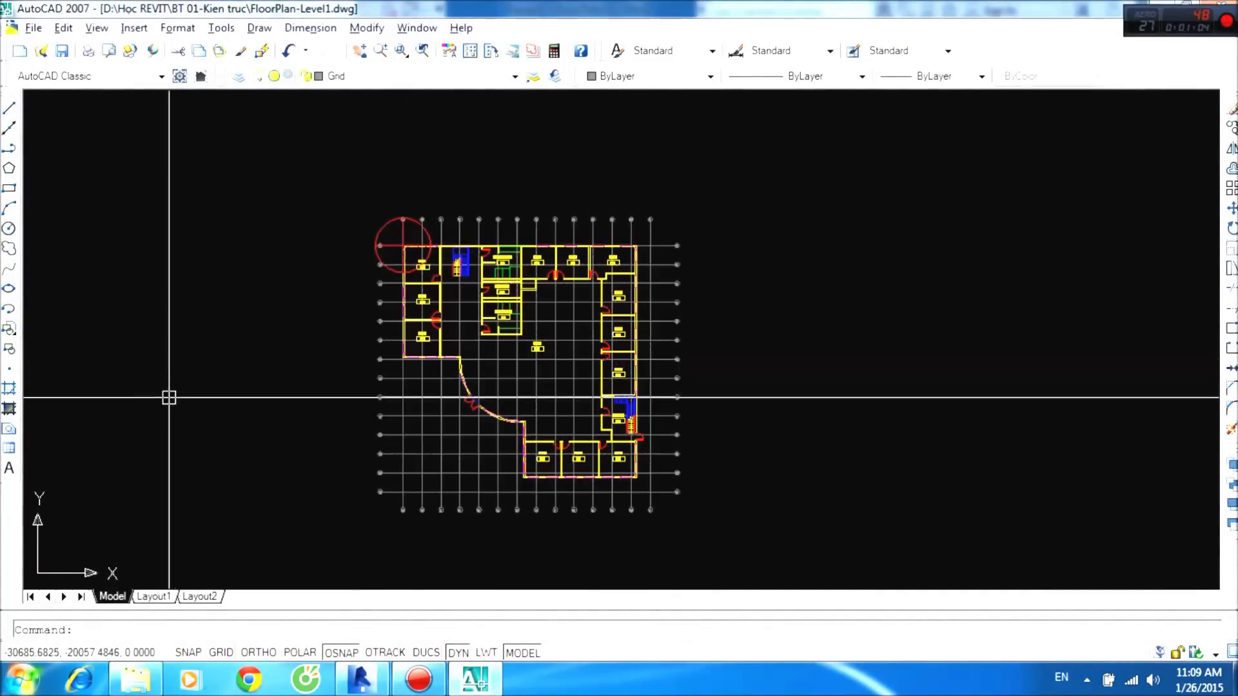
scroll(250, 360, "up", 2)
middle_click_drag(423, 362, 312, 389)
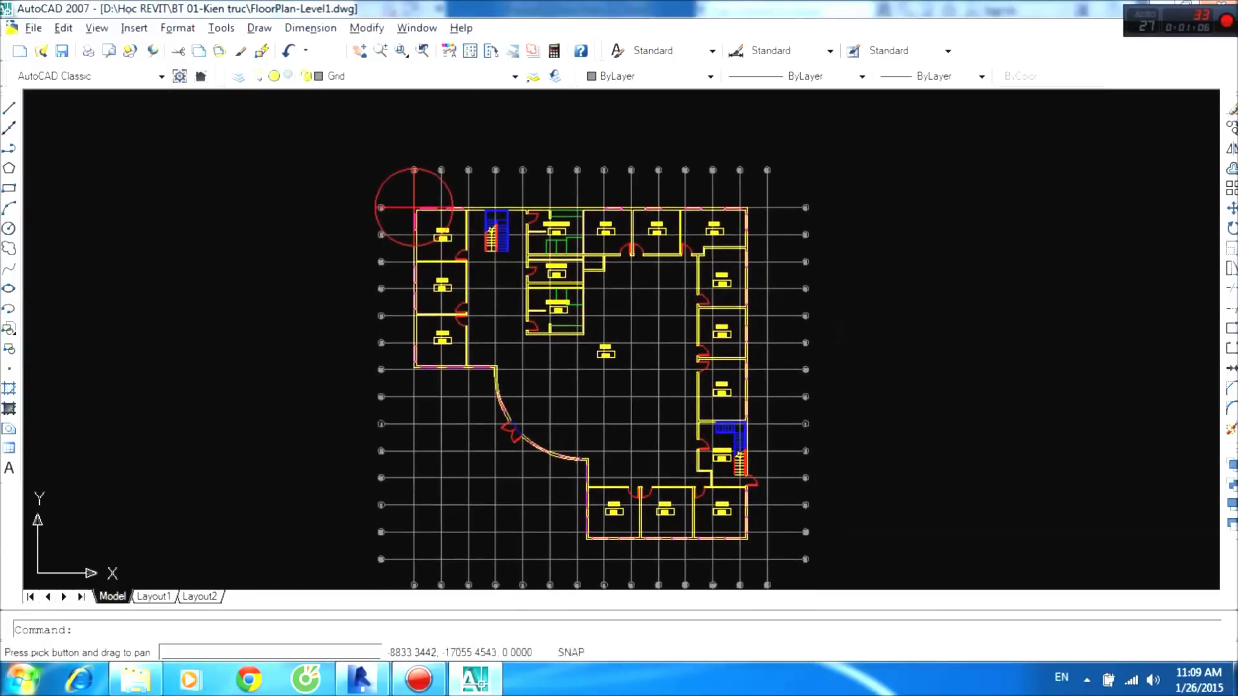
scroll(896, 340, "down", 3)
scroll(871, 354, "down", 1)
scroll(760, 354, "up", 1)
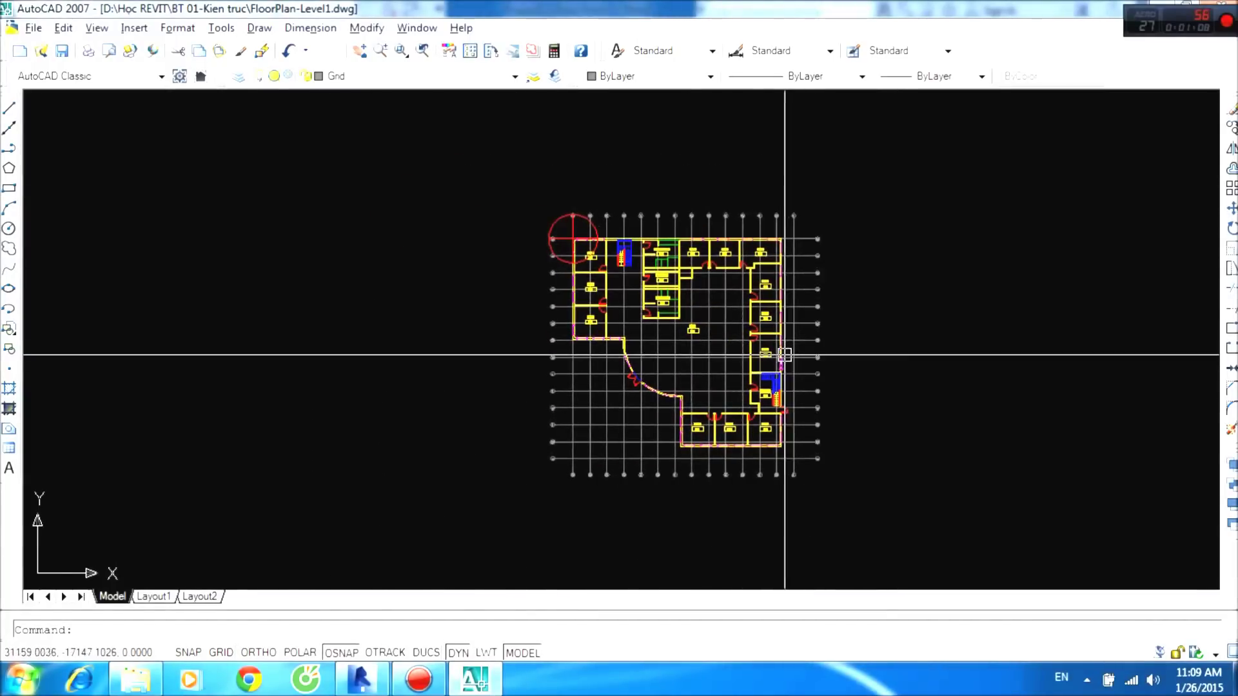
middle_click_drag(718, 428, 707, 418)
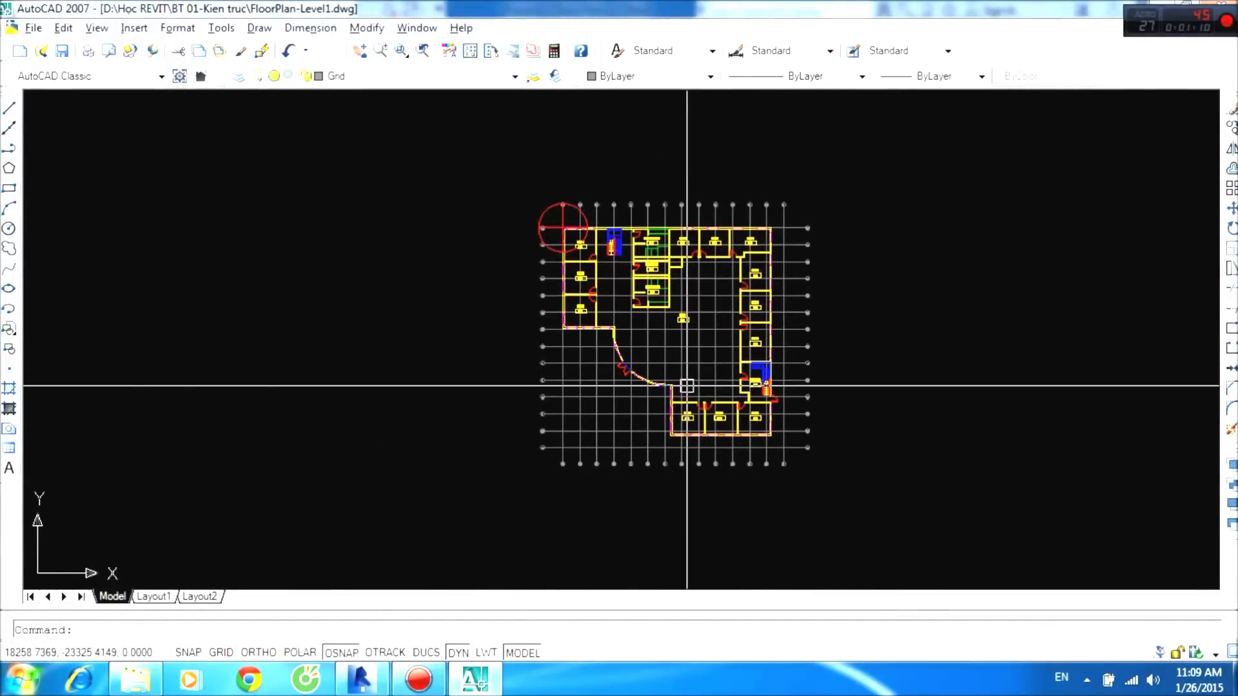
left_click(360, 679)
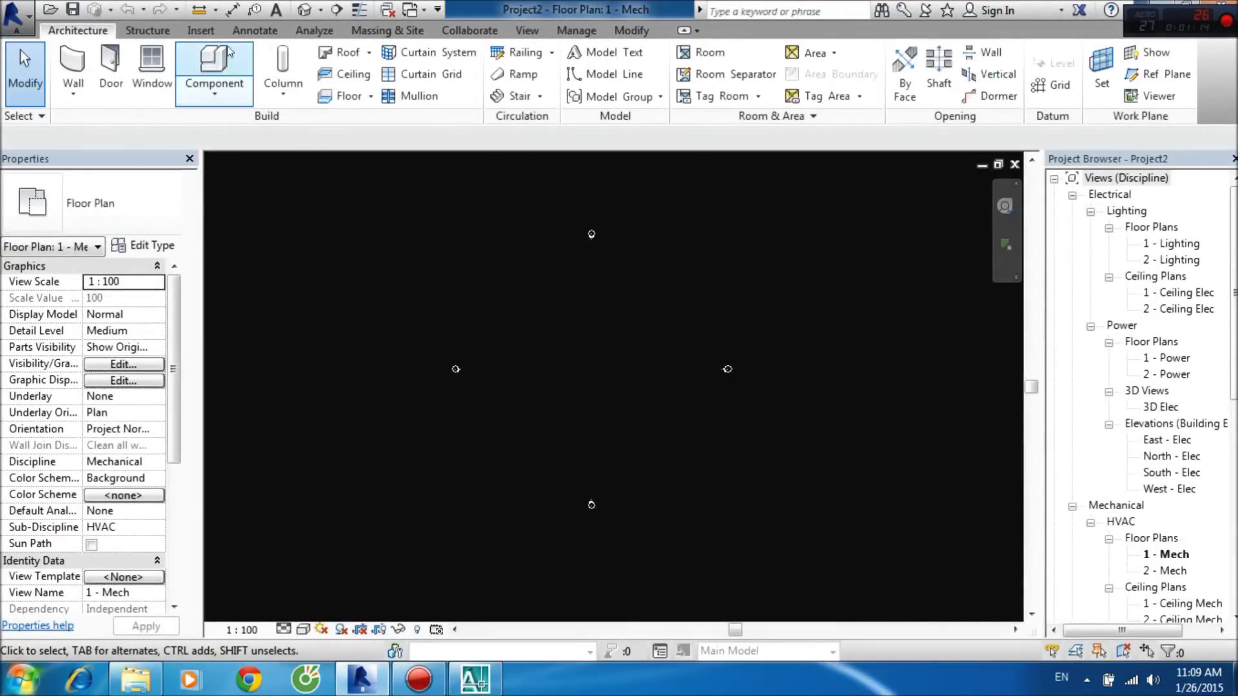
Start a Link CAD of FloorPlan-Level1, limited to the current view, with Black and White colours.
left_click(210, 32)
left_click(104, 71)
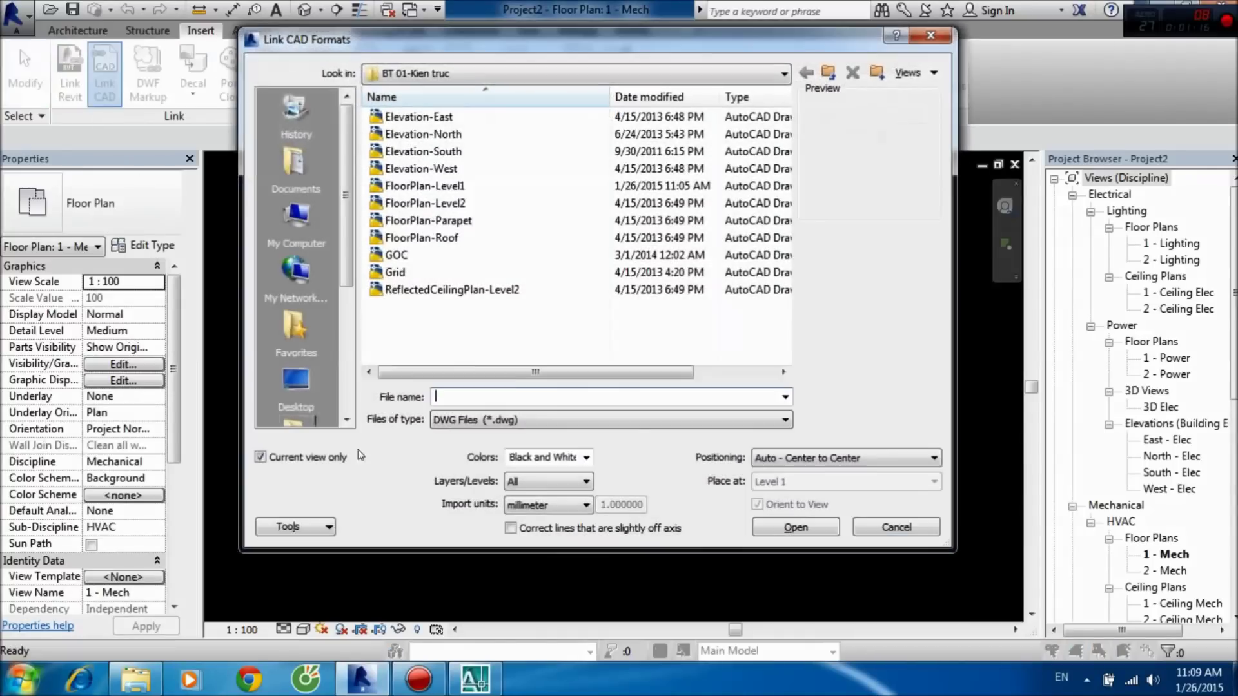
left_click(445, 186)
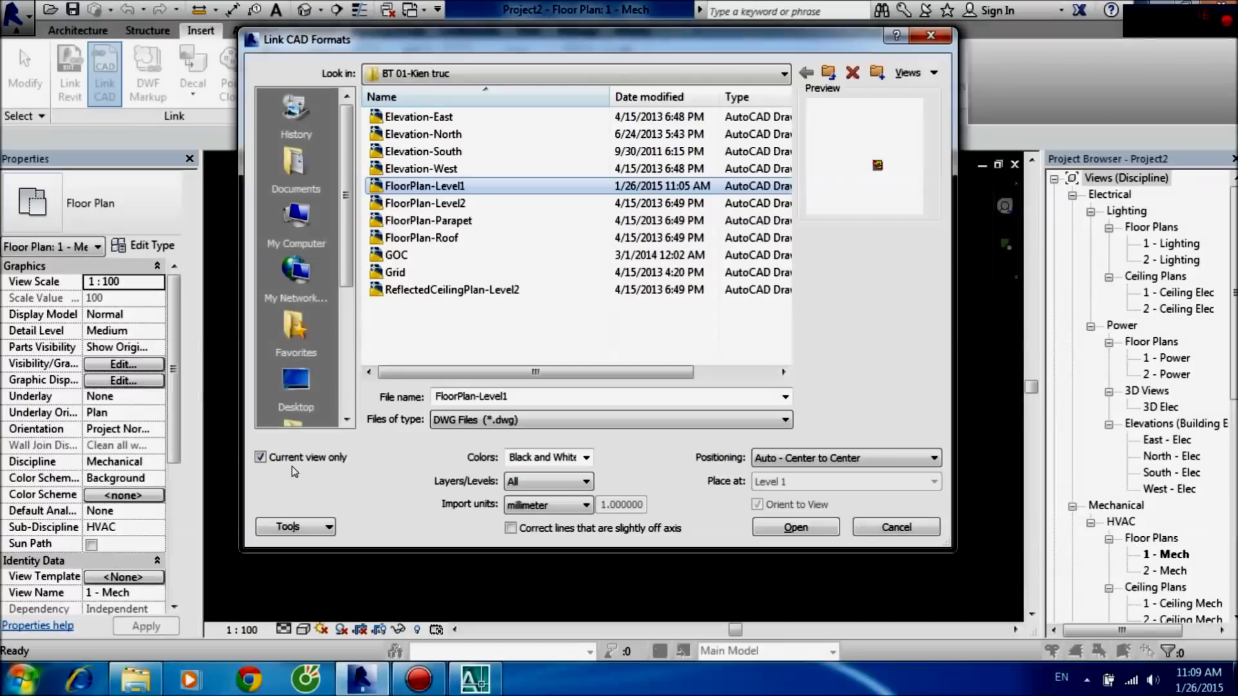
left_click(261, 458)
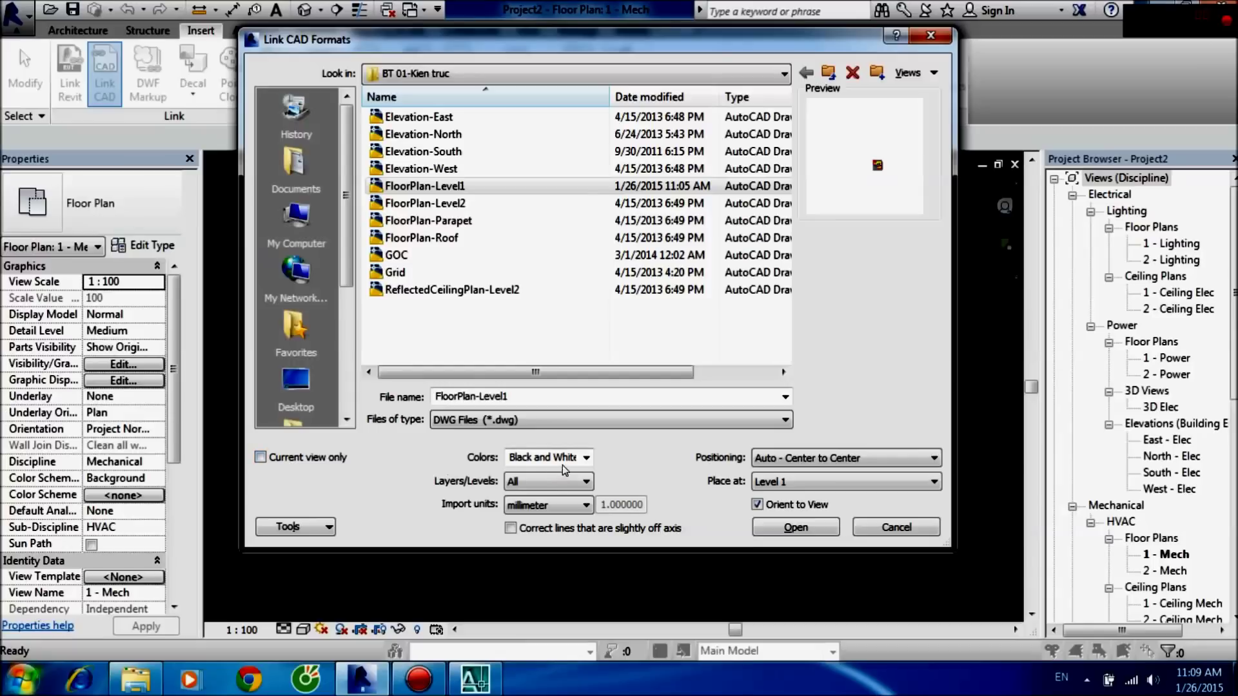
left_click(587, 458)
left_click(383, 465)
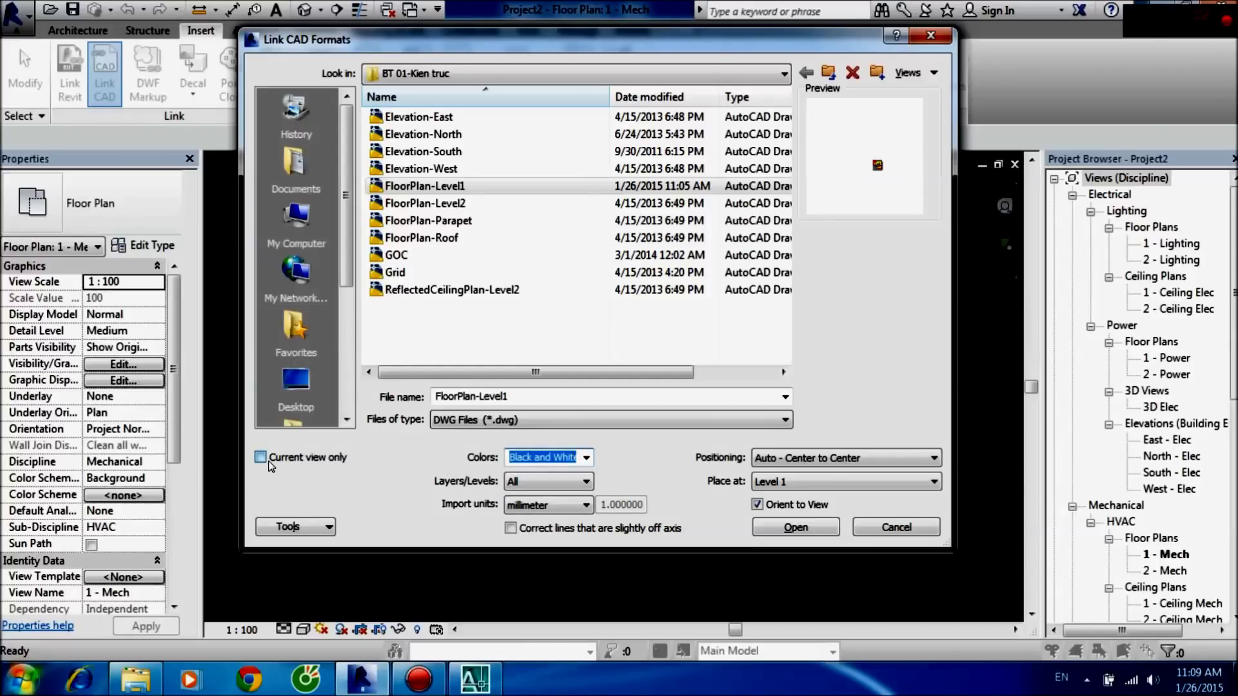
left_click(265, 459)
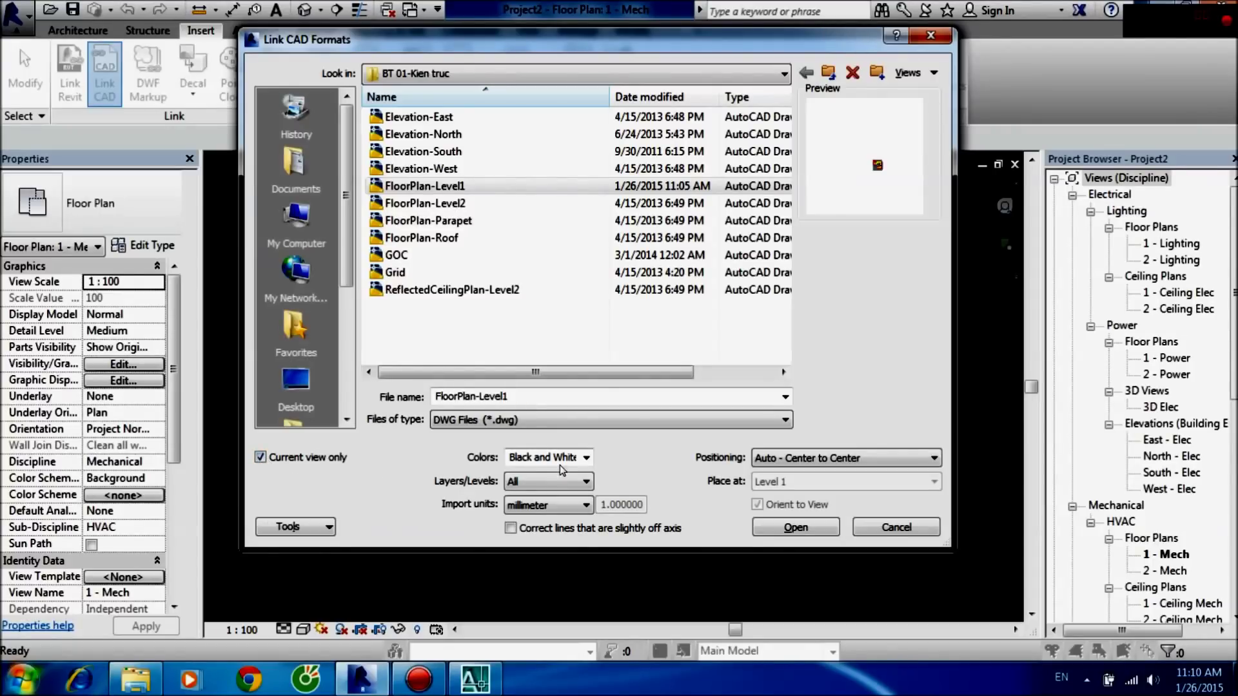
left_click(585, 457)
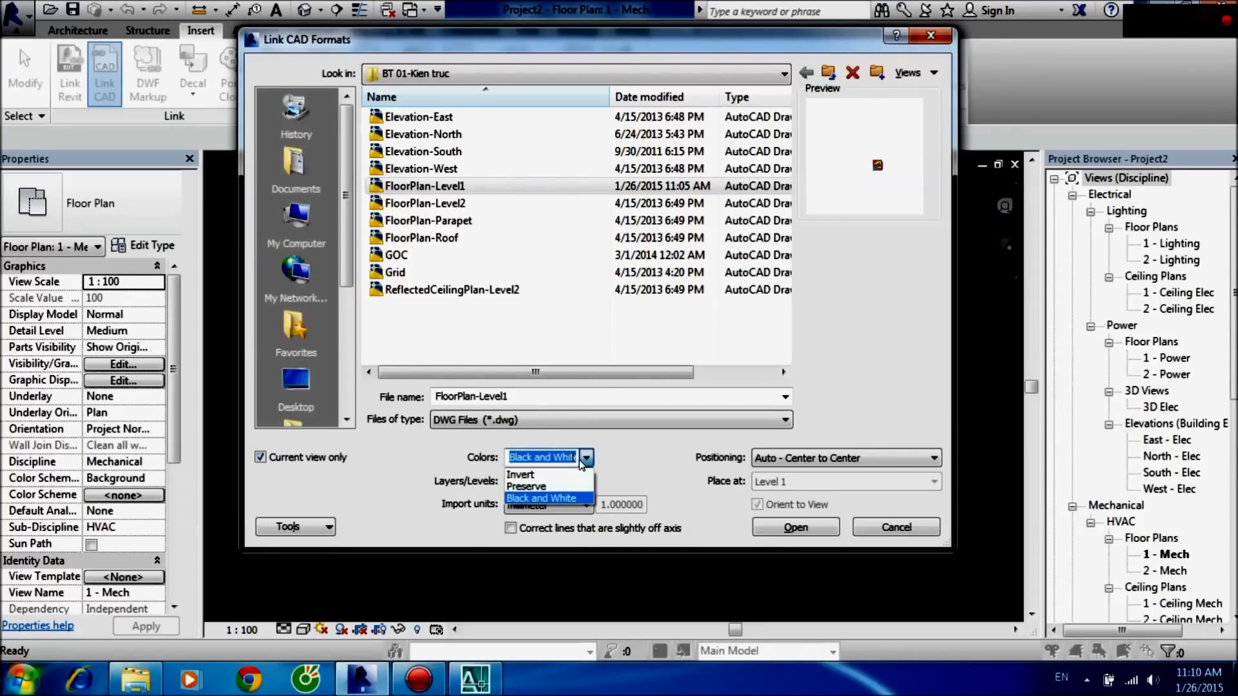
Set the link to keep original colours, millimeter units and Auto - Origin to Origin positioning.
left_click(552, 487)
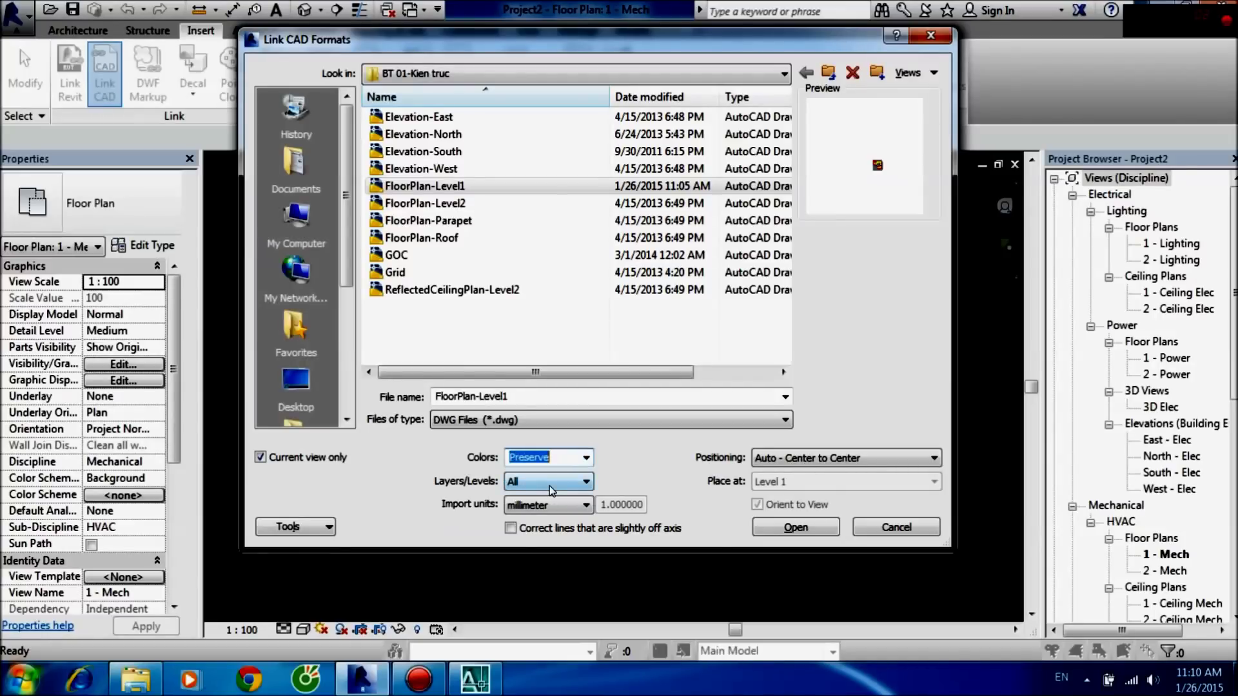
left_click(561, 507)
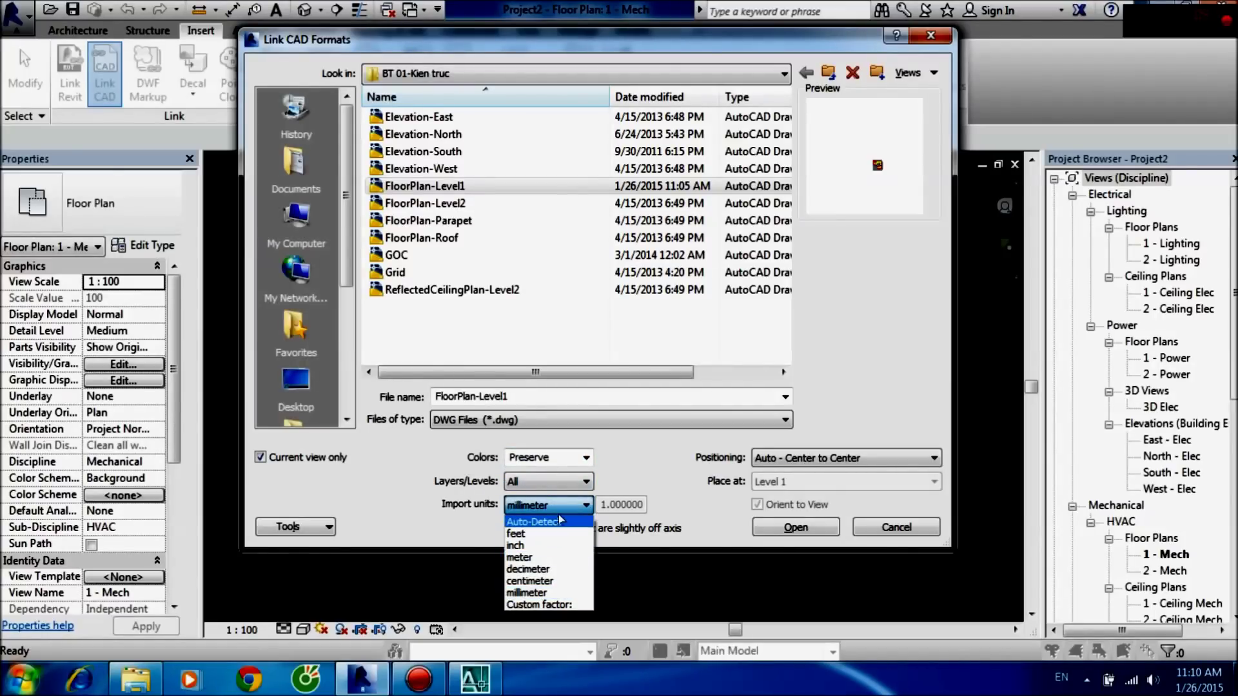
left_click(543, 594)
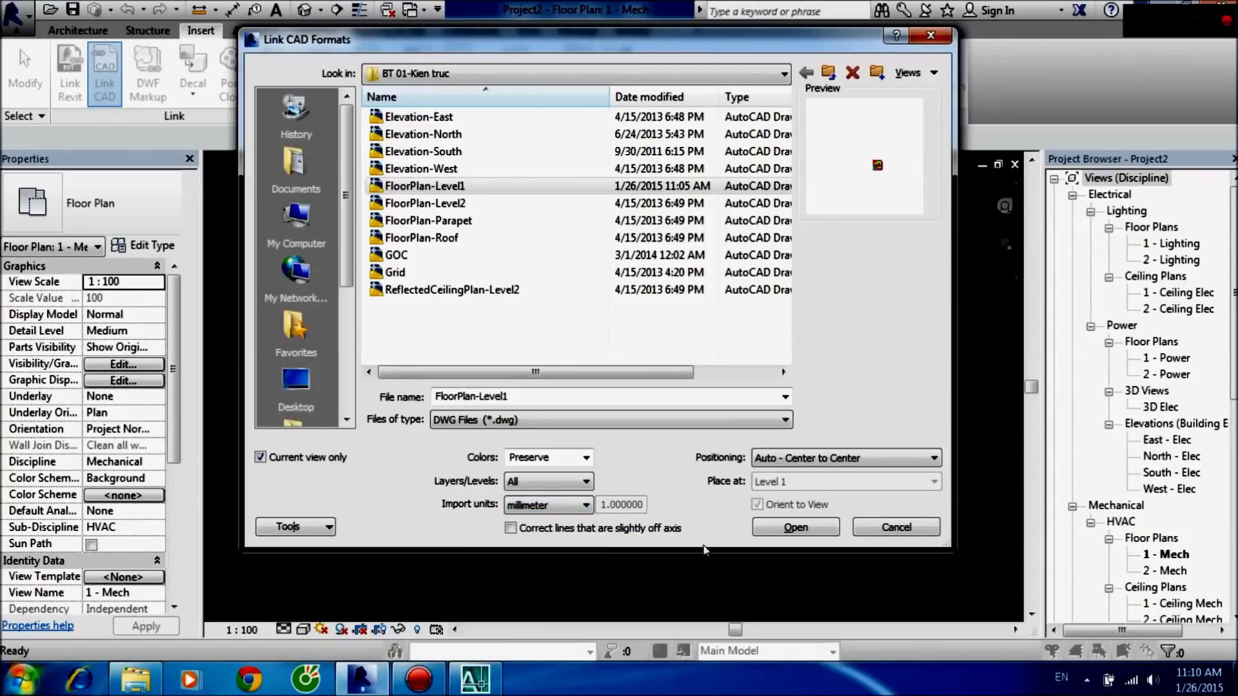
left_click(821, 463)
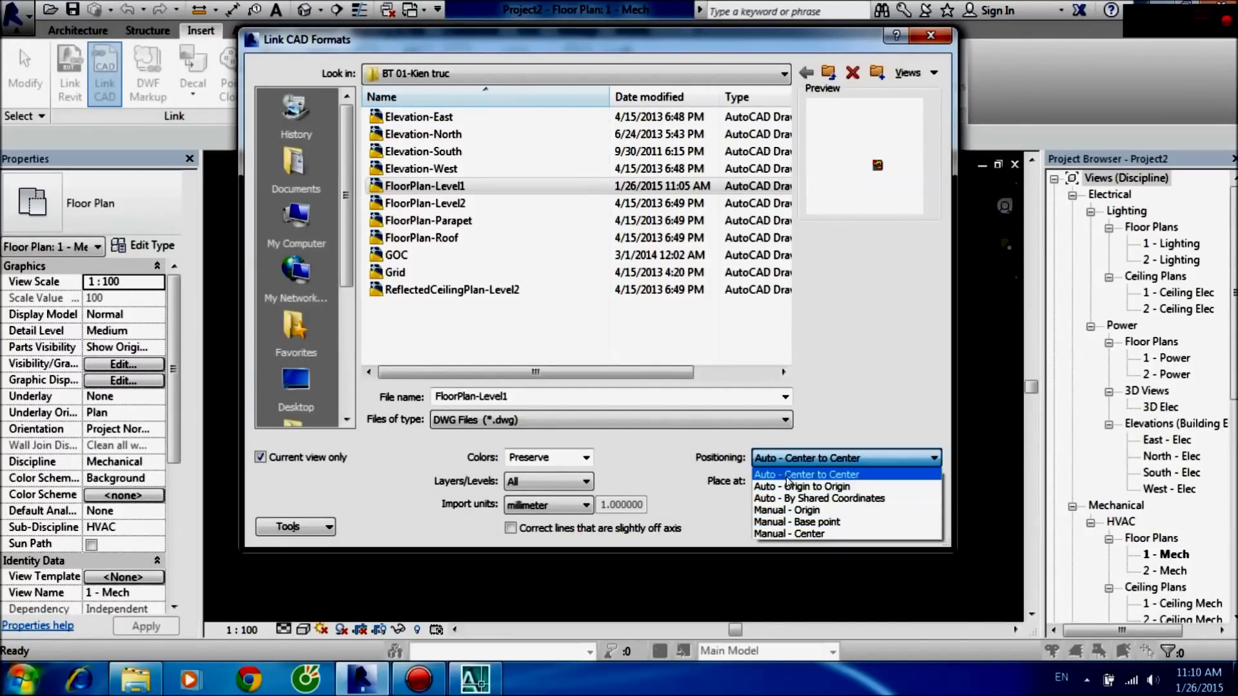
left_click(800, 488)
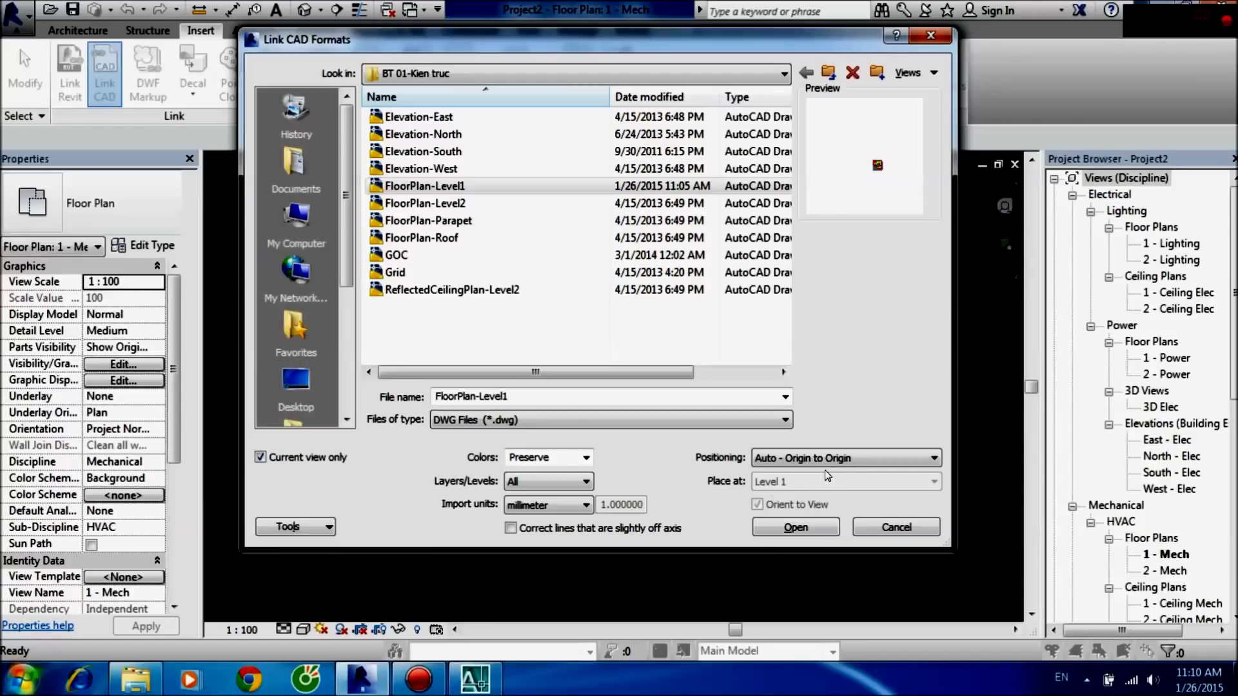
left_click(854, 462)
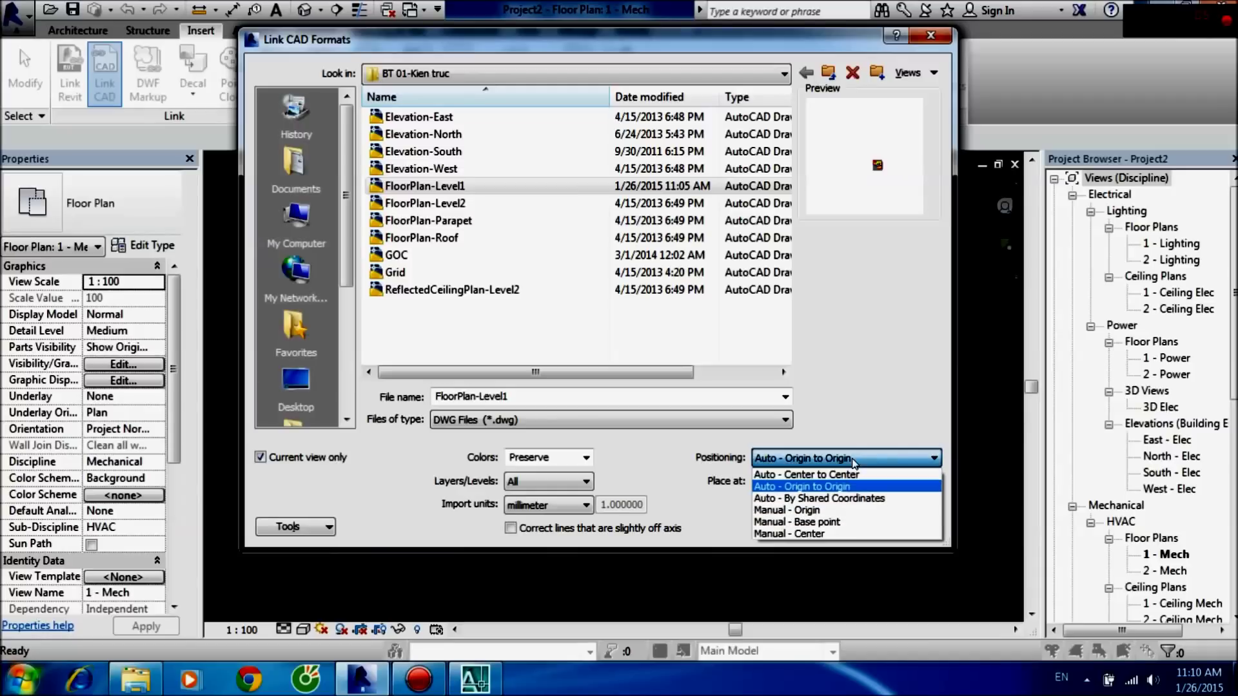
left_click(841, 488)
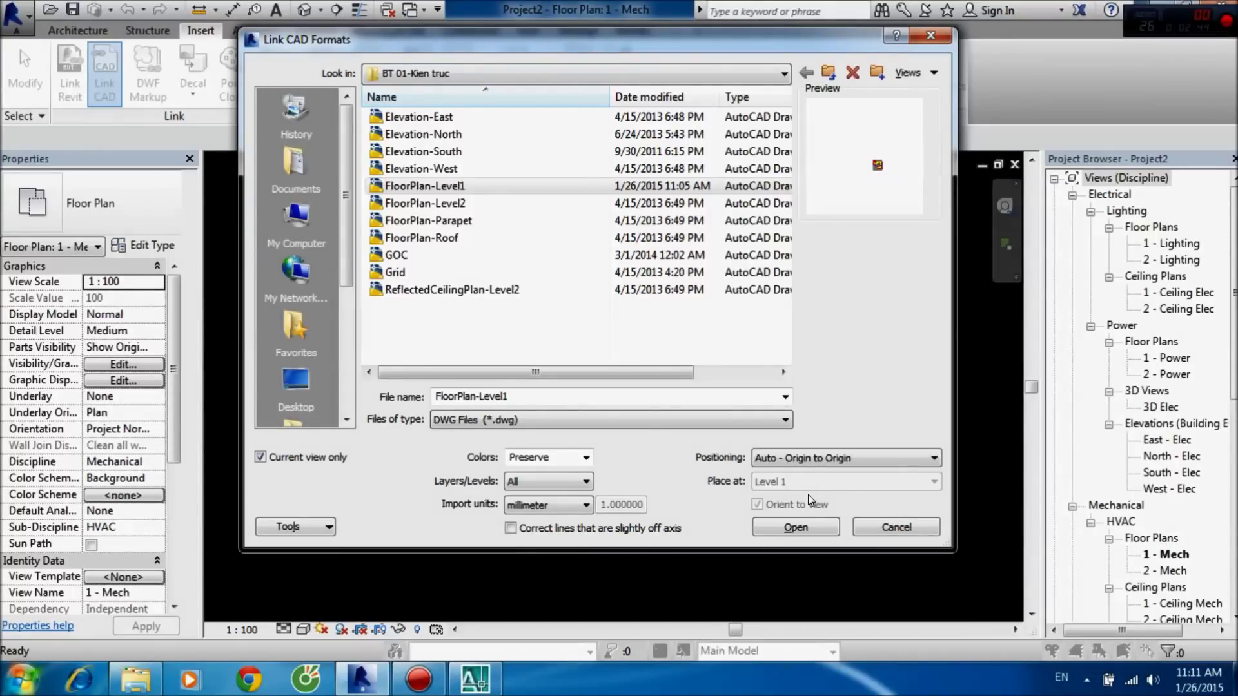
Link FloorPlan-Level1.dwg into Floor Plan 1 - Mech and centre it in view.
left_click(799, 525)
middle_click_drag(270, 411, 436, 396)
scroll(498, 407, "up", 2)
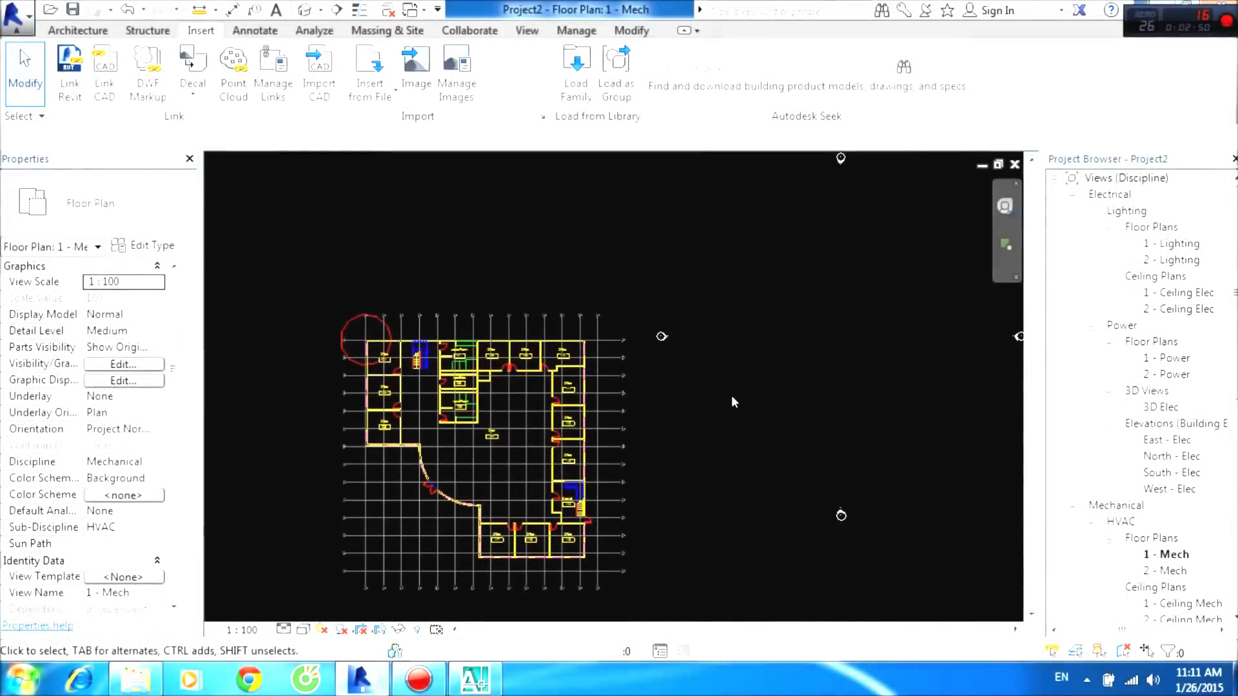
Zoom and pan around the linked plan's rooms and grids 8–9 in Revit.
scroll(685, 420, "down", 2)
middle_click_drag(641, 423, 635, 415)
scroll(554, 421, "up", 2)
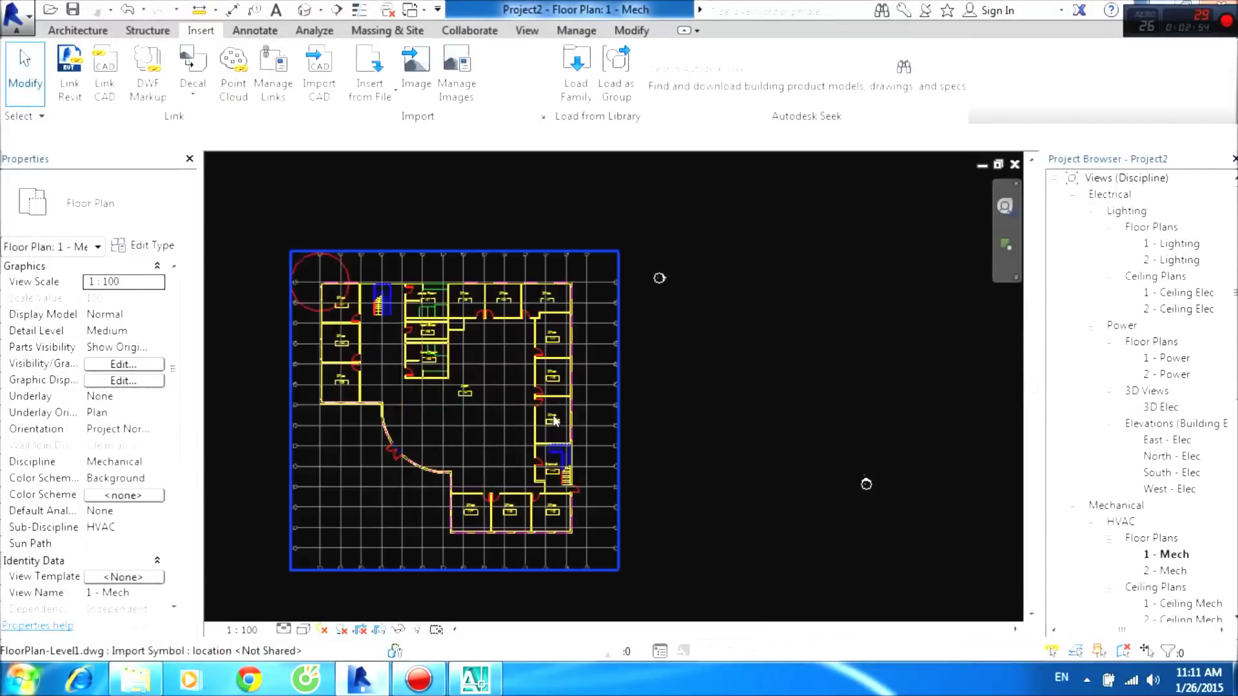
middle_click_drag(539, 298, 645, 287)
scroll(497, 244, "up", 3)
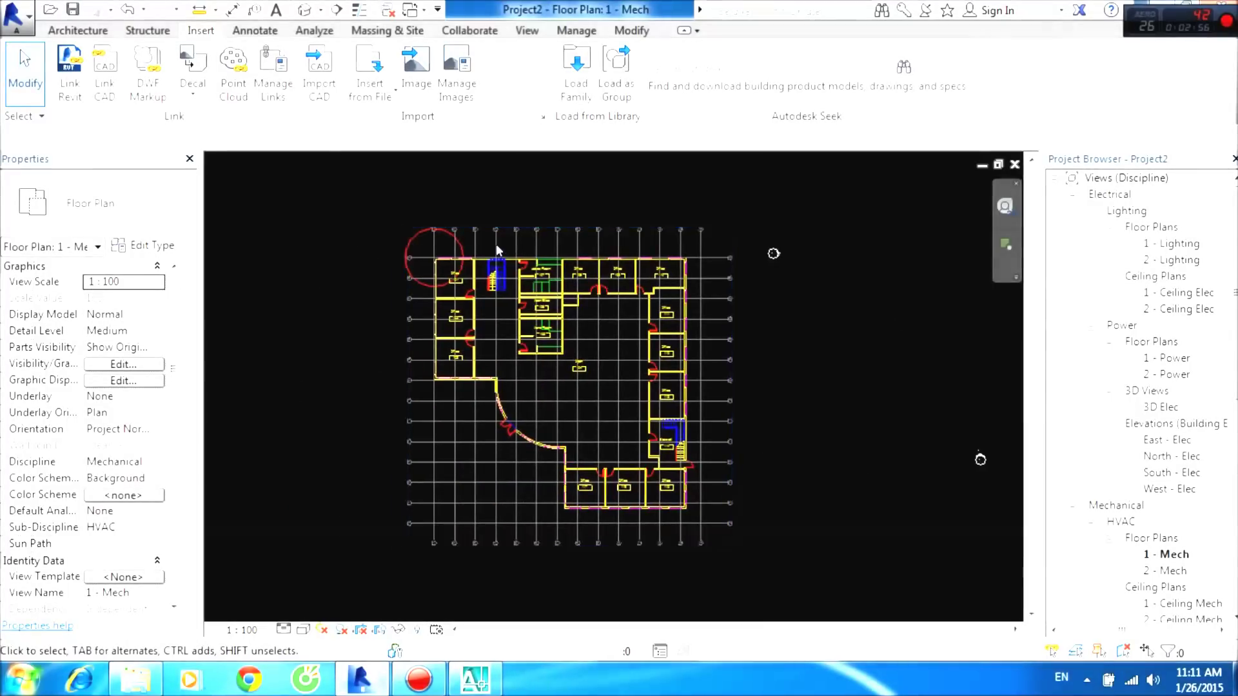
scroll(466, 303, "up", 2)
scroll(438, 218, "up", 2)
mouse_move(428, 241)
middle_mouse_down()
mouse_move(500, 539)
mouse_move(547, 525)
middle_mouse_up()
scroll(581, 526, "down", 1)
scroll(603, 528, "down", 1)
middle_click_drag(665, 431, 659, 420)
scroll(536, 502, "down", 2)
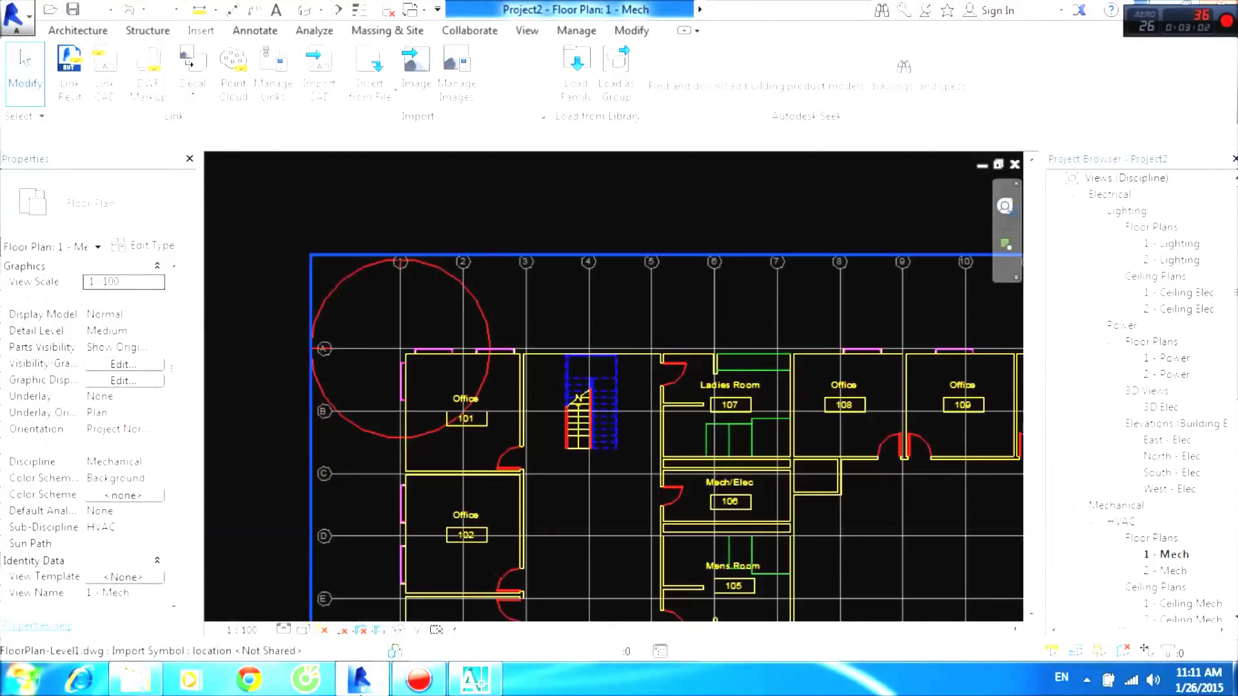
Switch to FloorPlan-Level1.dwg in AutoCAD and inspect rooms 101–117, the stair and the curved wall.
left_click(475, 679)
scroll(588, 202, "up", 1)
scroll(462, 219, "up", 4)
mouse_move(462, 218)
middle_mouse_down()
mouse_move(843, 319)
mouse_move(520, 363)
middle_mouse_up()
scroll(520, 363, "down", 5)
mouse_move(860, 310)
middle_mouse_down()
mouse_move(519, 331)
mouse_move(471, 304)
middle_mouse_up()
scroll(896, 303, "up", 2)
scroll(1064, 249, "down", 2)
middle_click_drag(242, 410, 358, 339)
scroll(225, 193, "up", 2)
scroll(337, 191, "up", 2)
scroll(337, 374, "down", 5)
scroll(335, 380, "up", 3)
scroll(335, 381, "up", 1)
middle_click_drag(653, 430, 443, 264)
scroll(404, 454, "up", 3)
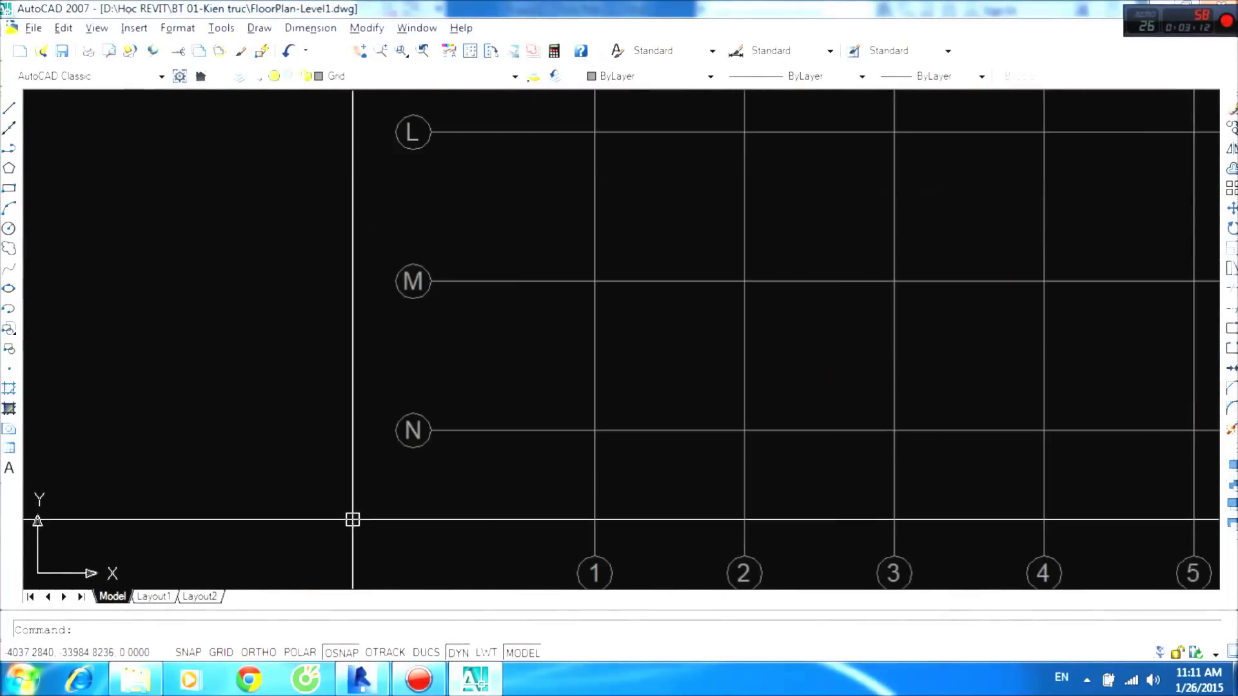
Check Elevation-East.dwg levels (Level 2 3650, Roof 7300, Parapet 8500), then return to Revit.
scroll(450, 494, "down", 5)
scroll(510, 432, "up", 3)
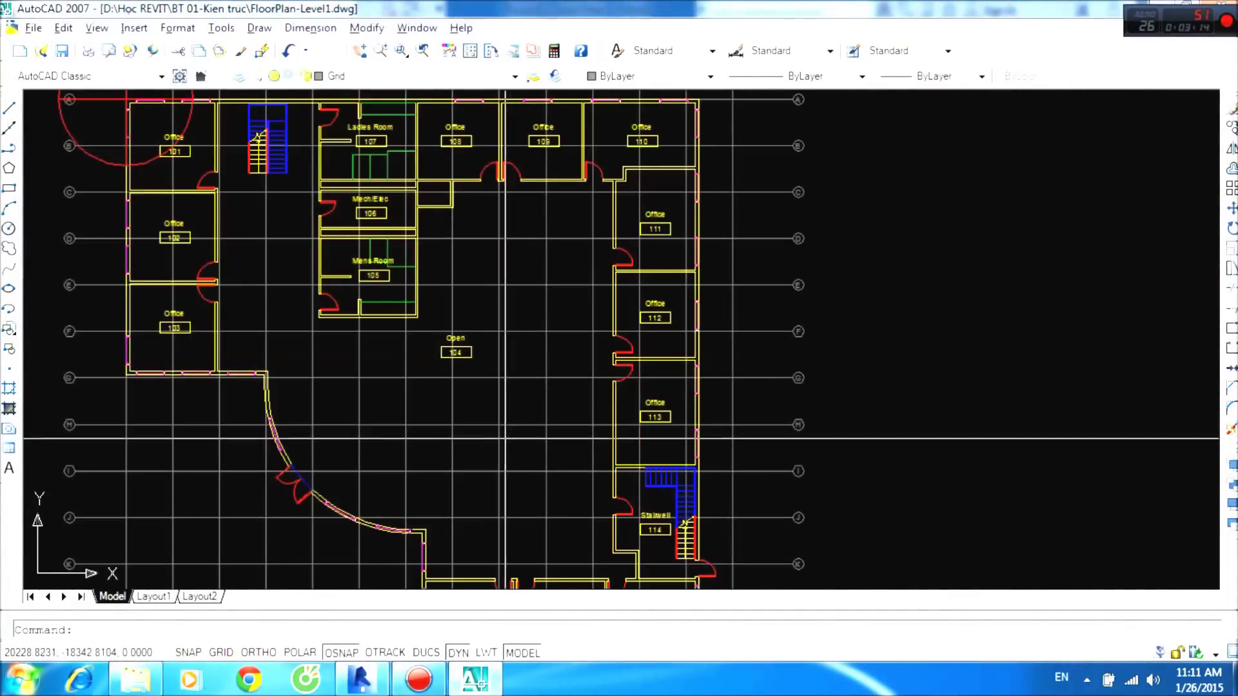
scroll(509, 514, "down", 5)
scroll(453, 373, "up", 4)
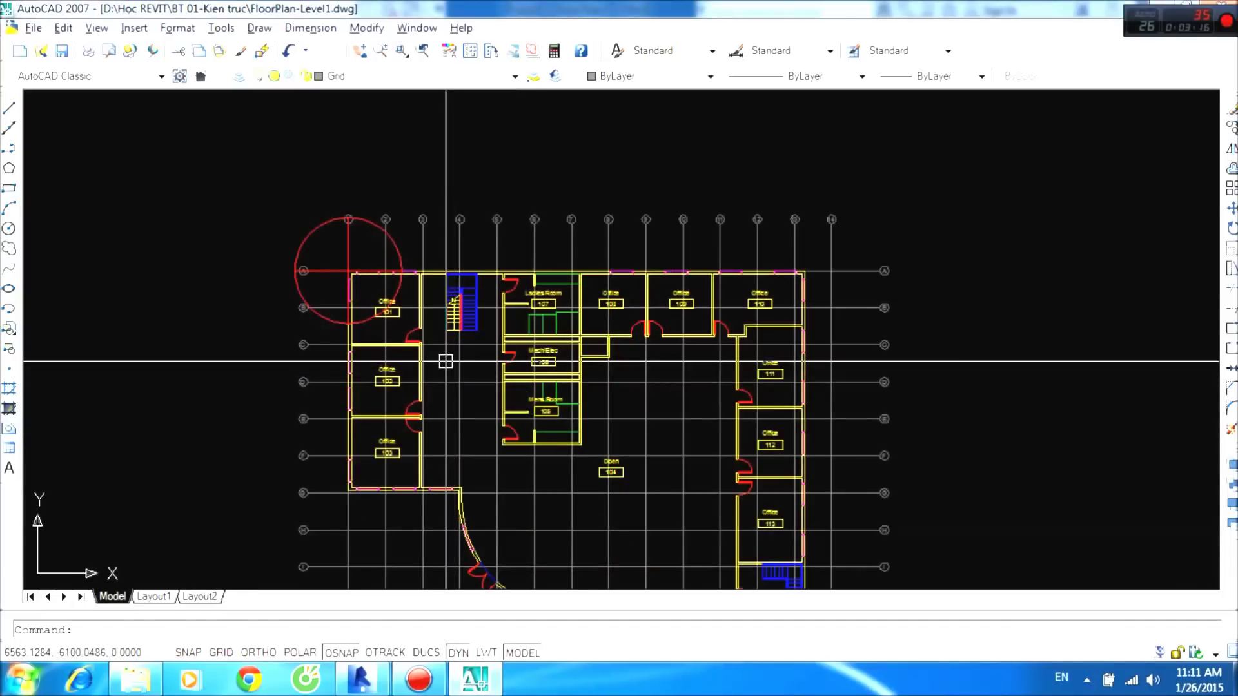
key("ctrl+Tab")
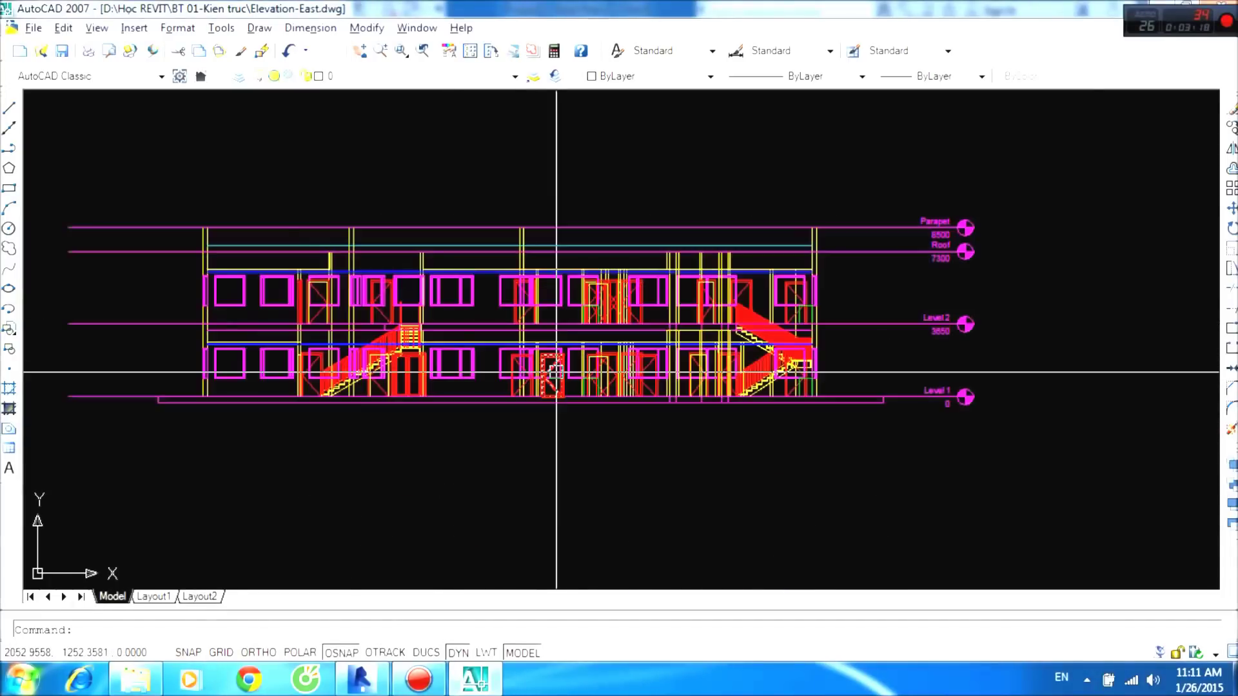
scroll(997, 364, "up", 3)
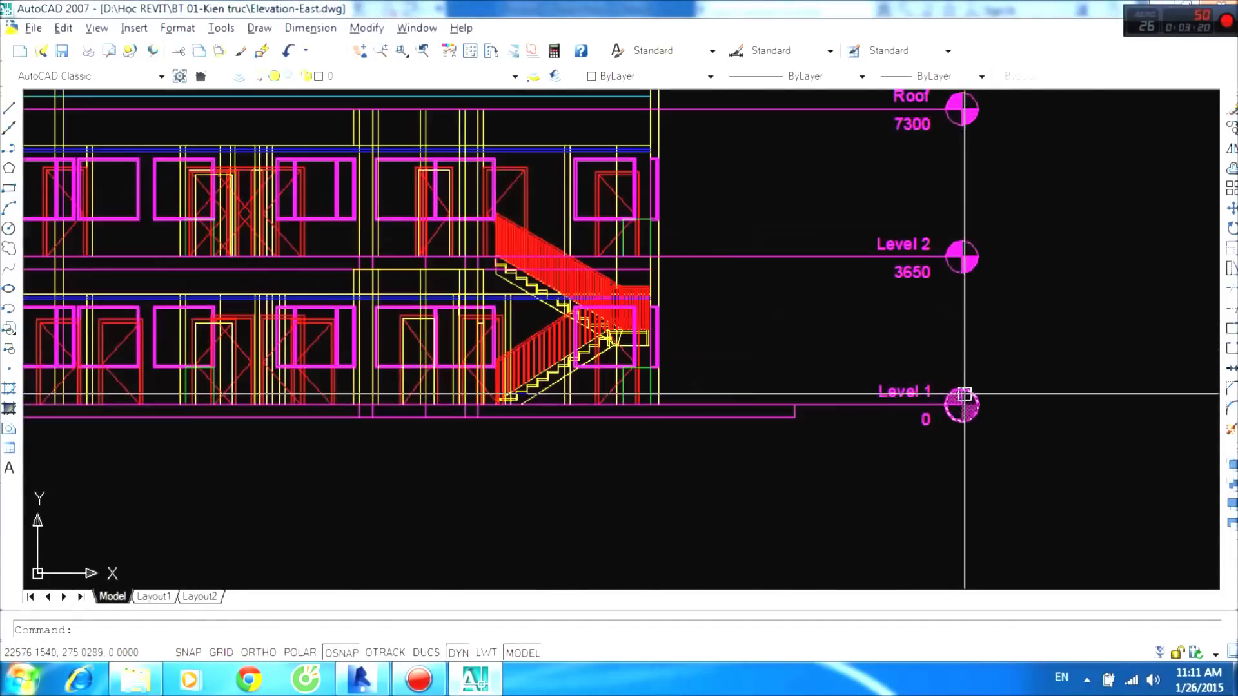
scroll(954, 413, "down", 1)
scroll(985, 381, "up", 1)
middle_click_drag(986, 380, 981, 448)
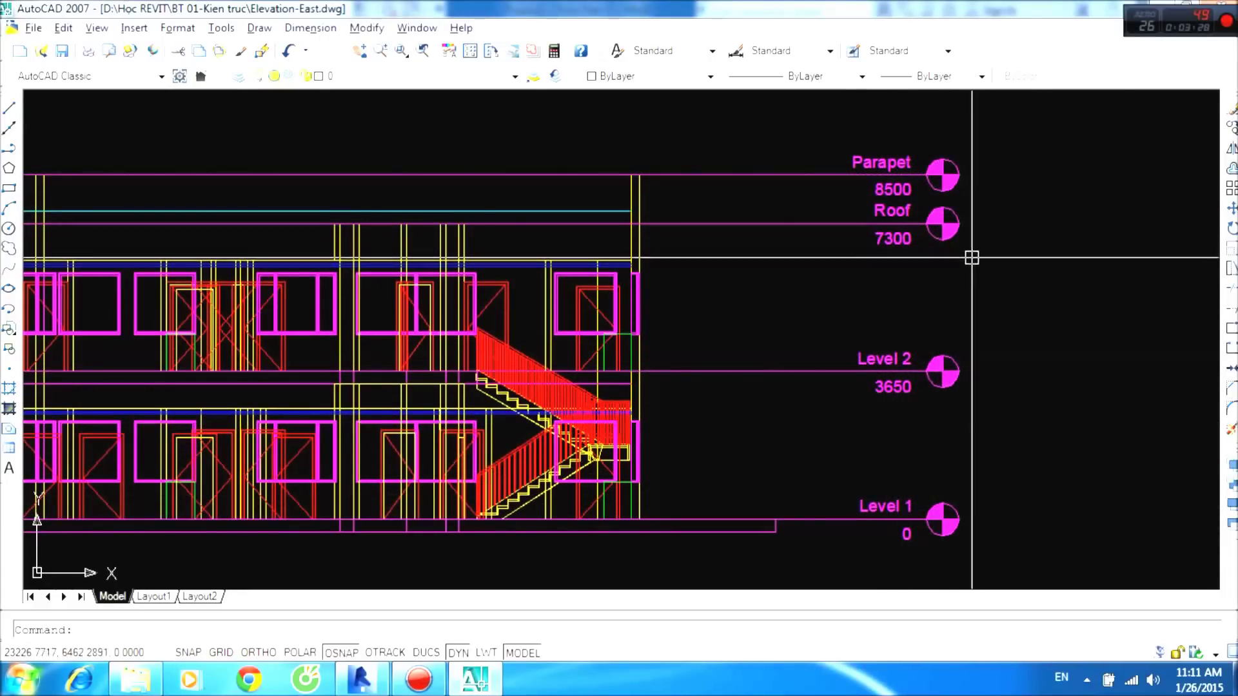
middle_click_drag(890, 408, 896, 375)
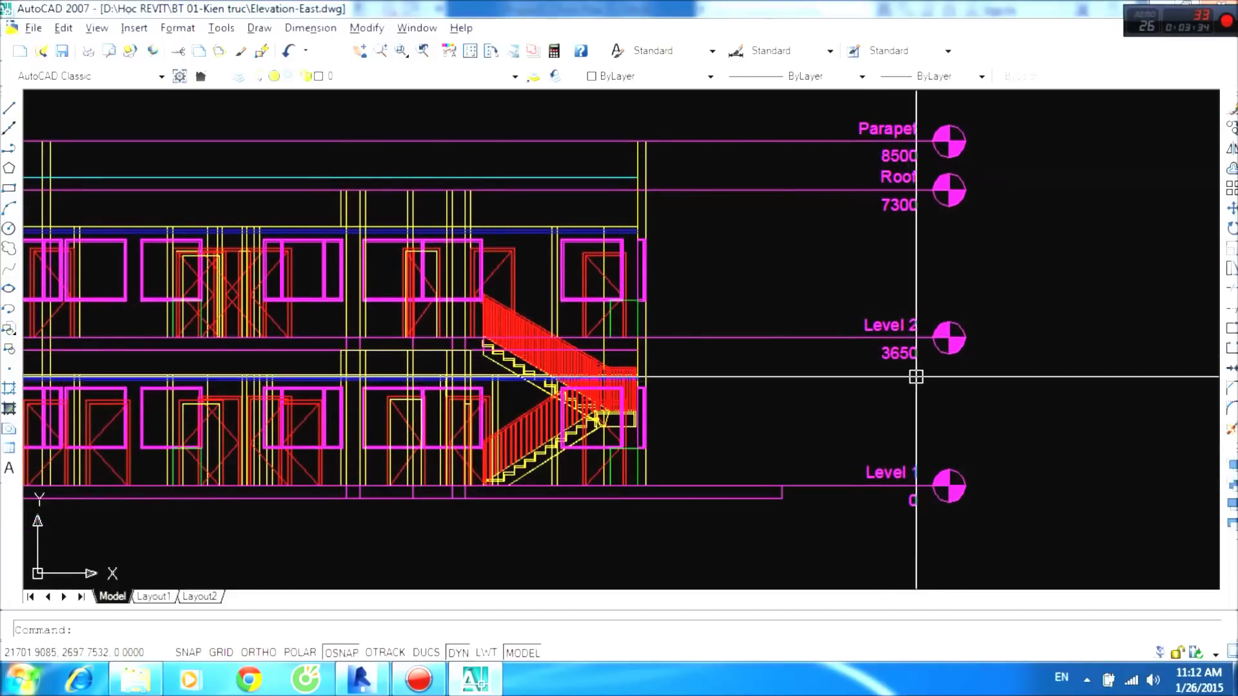
mouse_move(931, 373)
middle_mouse_down()
mouse_move(943, 310)
mouse_move(938, 354)
middle_mouse_up()
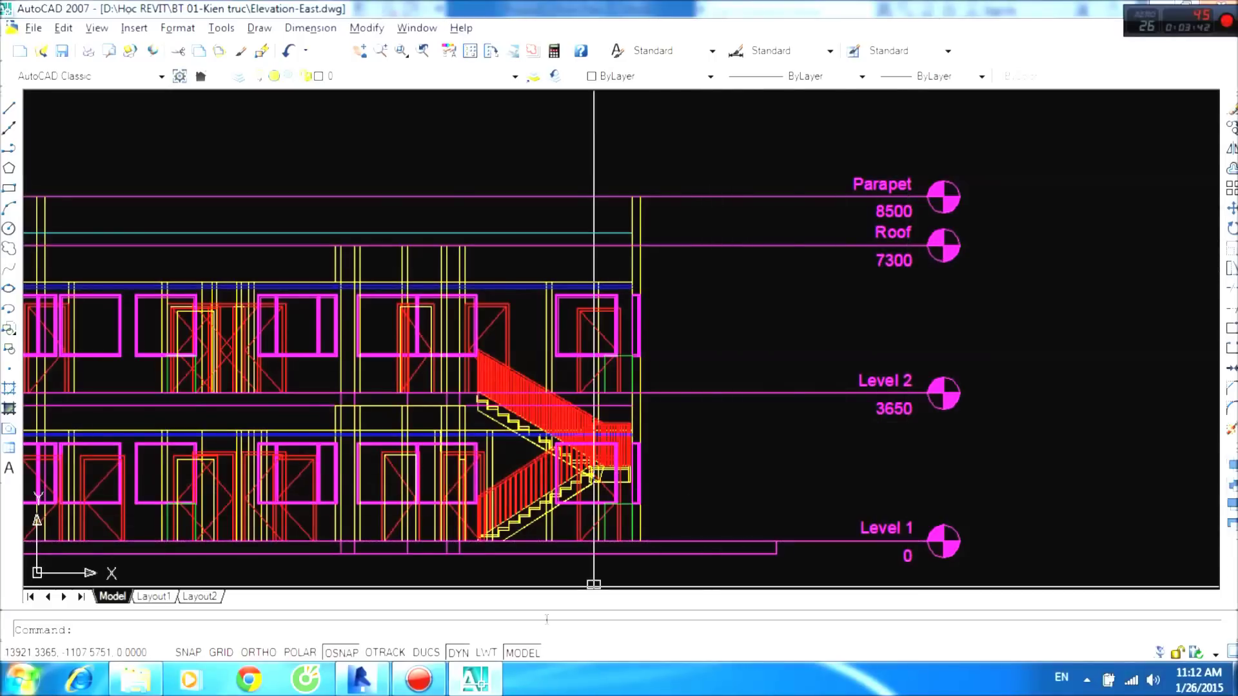
left_click(489, 689)
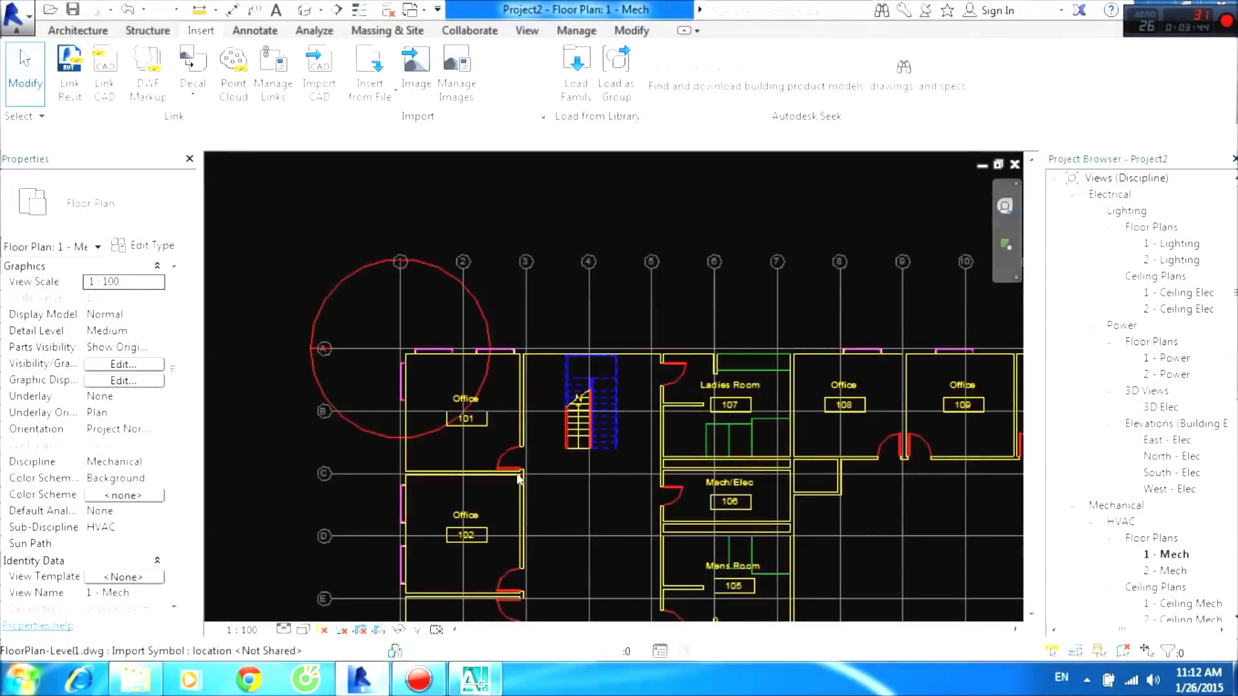
scroll(353, 462, "down", 3)
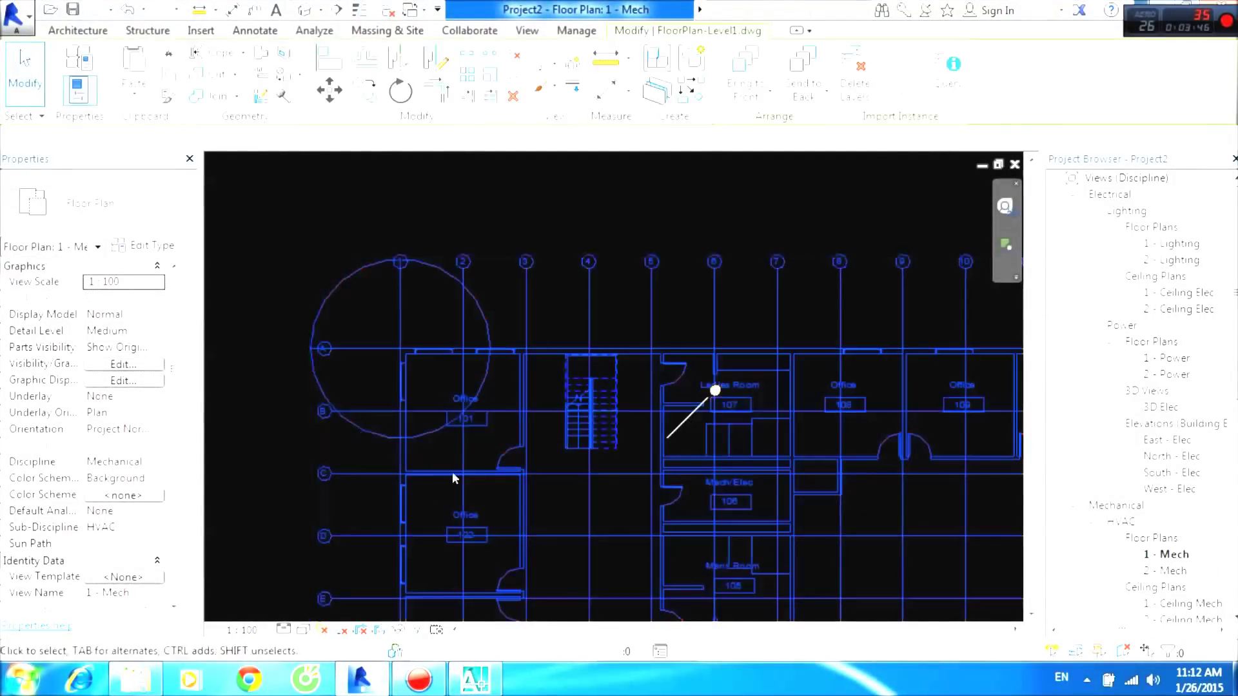
scroll(416, 415, "up", 3)
scroll(485, 463, "down", 2)
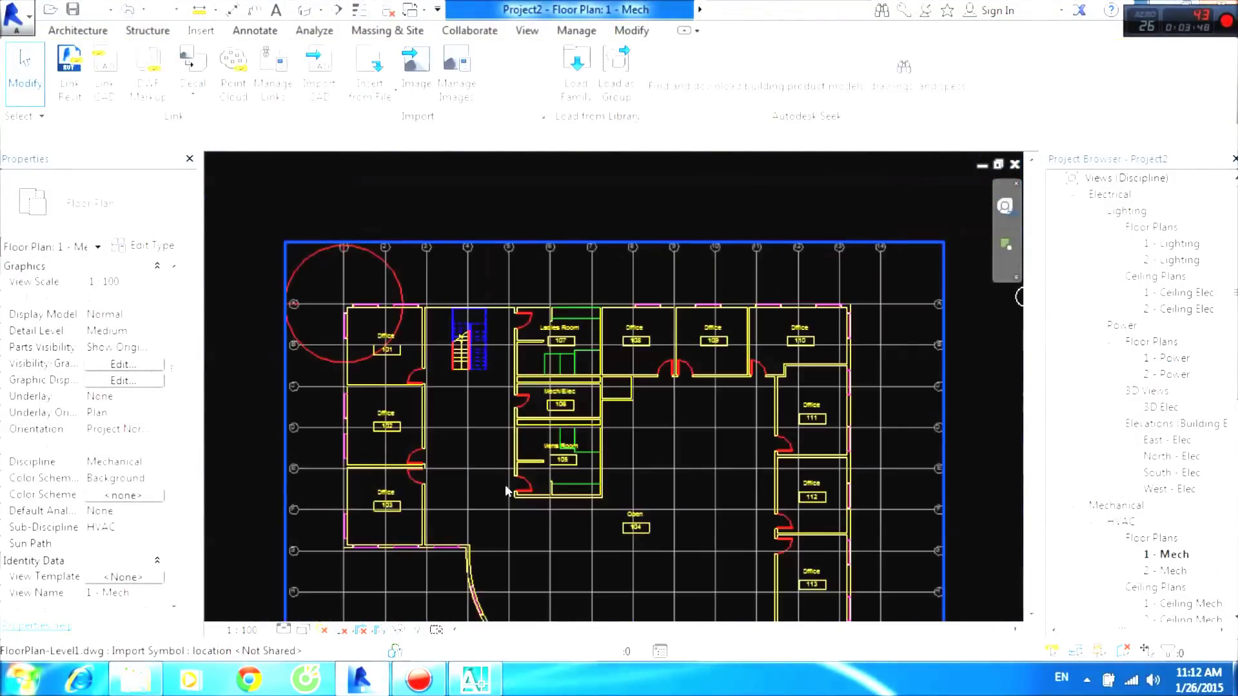
scroll(594, 457, "down", 1)
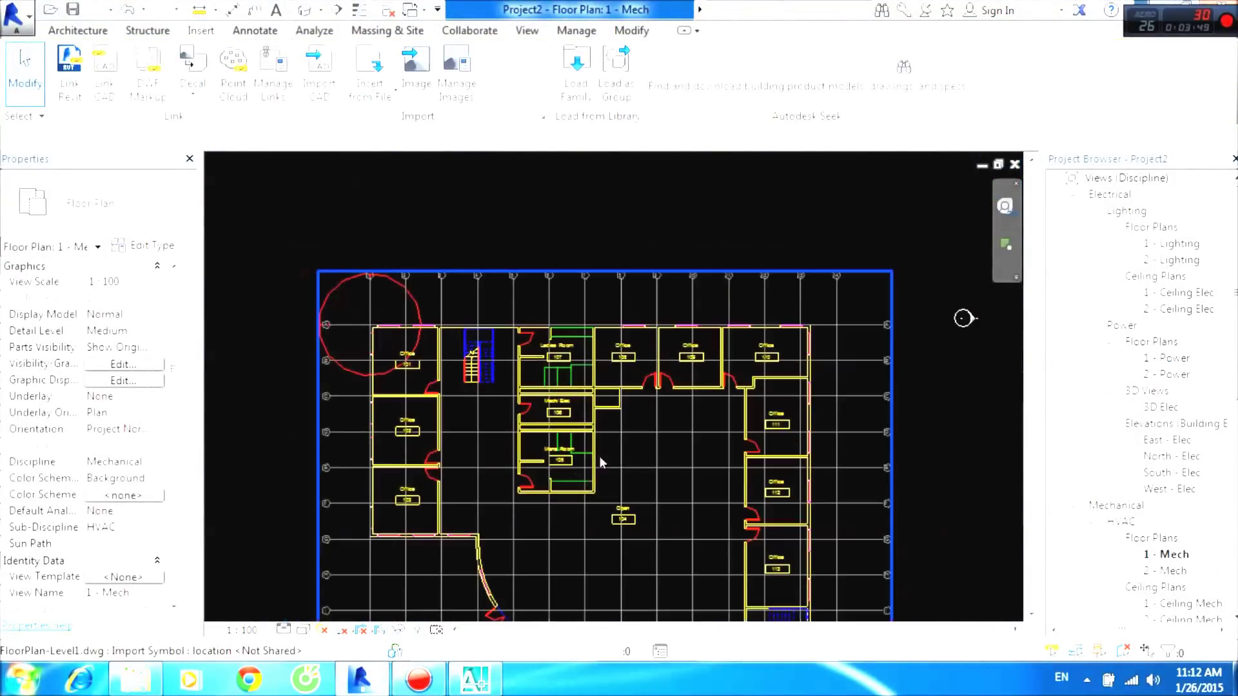
left_click(579, 285)
scroll(587, 555, "down", 1)
middle_click_drag(587, 555, 571, 390)
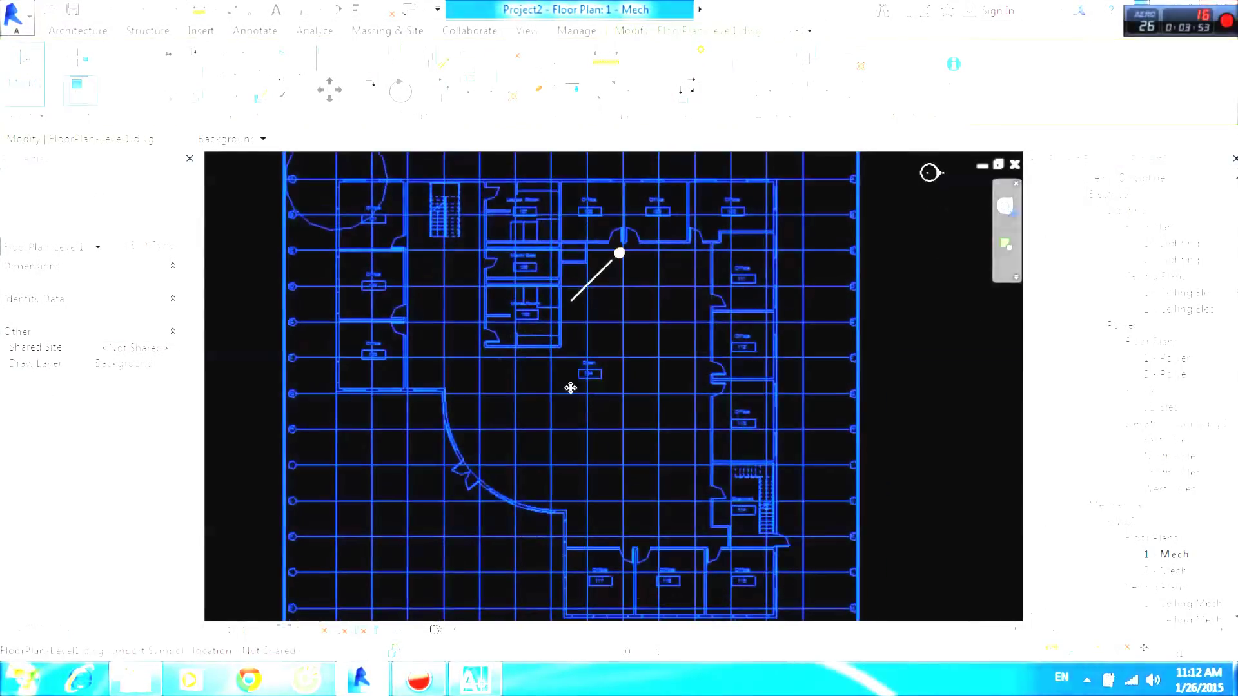
scroll(570, 391, "down", 1)
key("Escape")
left_click(558, 331)
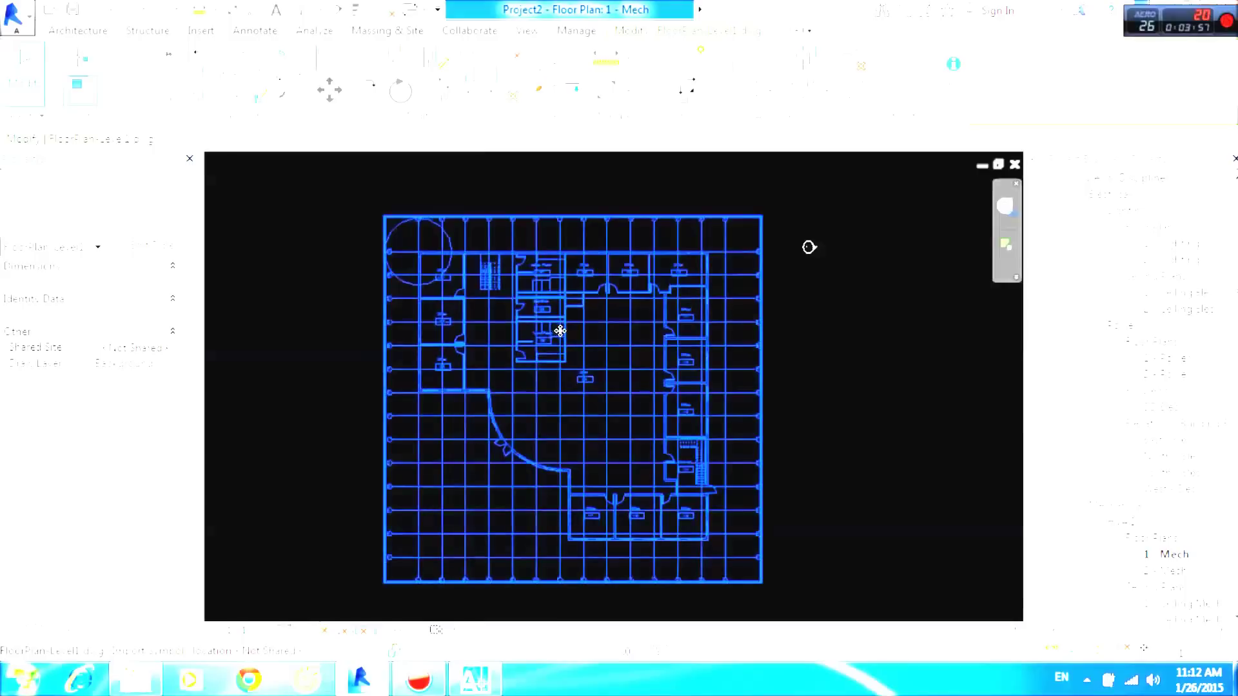
left_click_drag(665, 288, 754, 275)
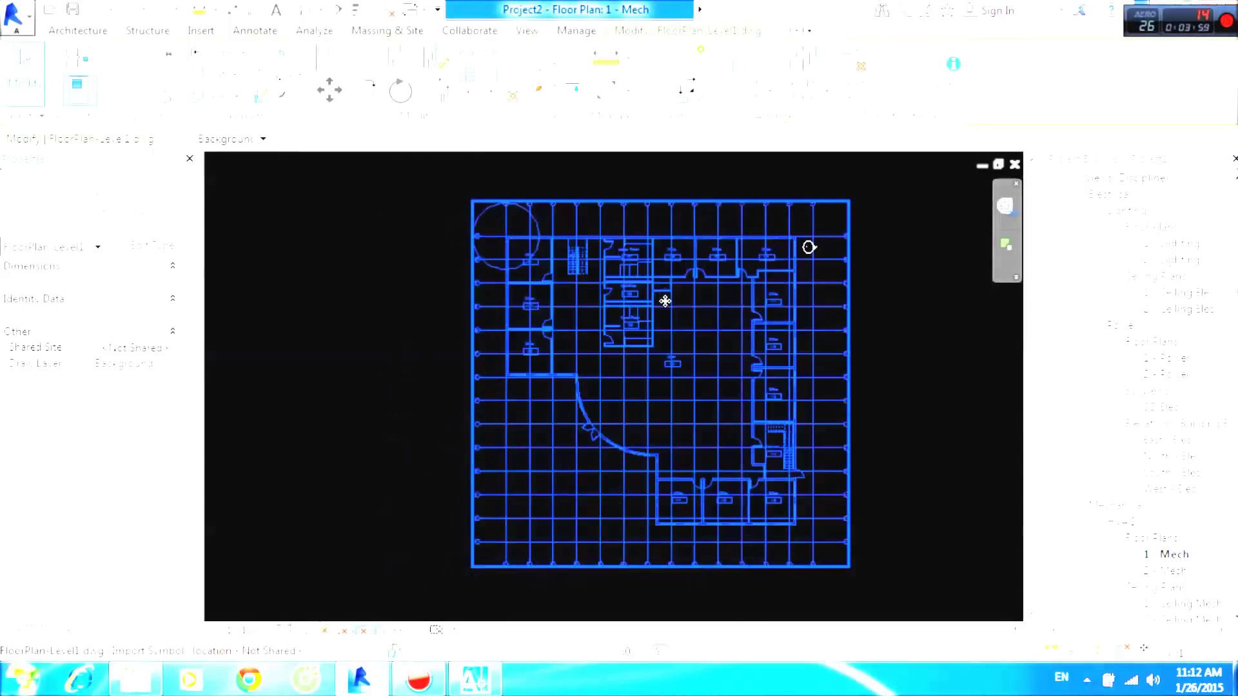
left_click(615, 413)
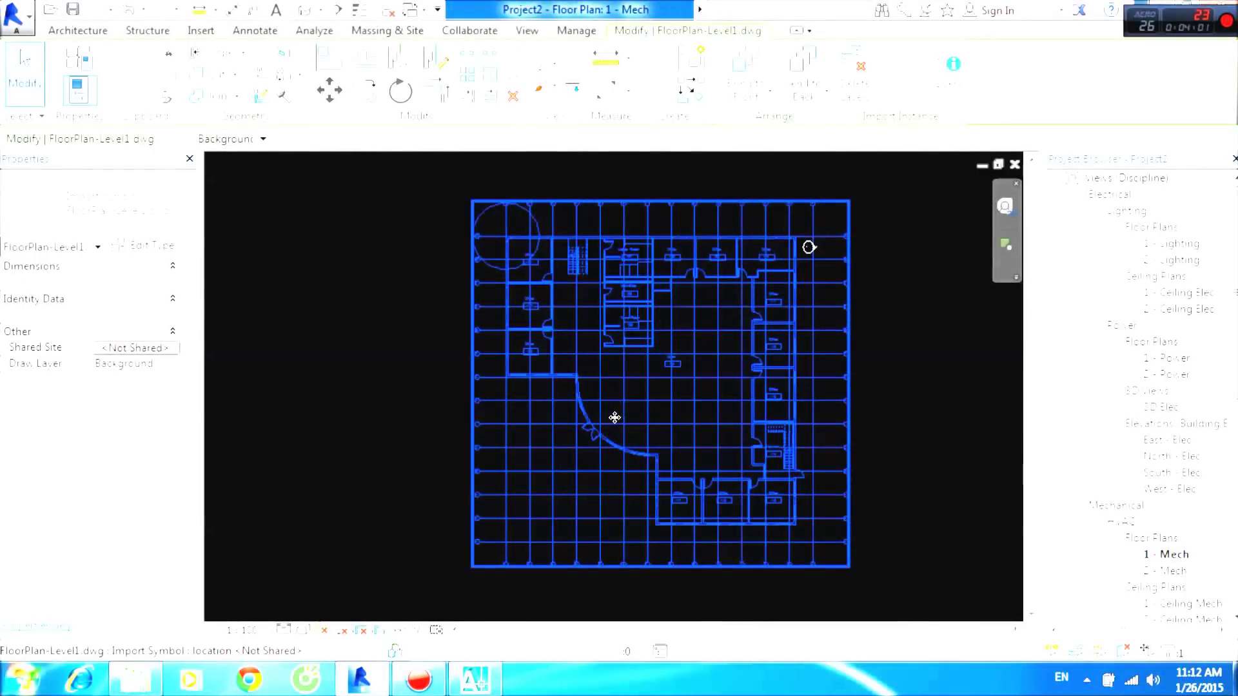
key("ctrl+z")
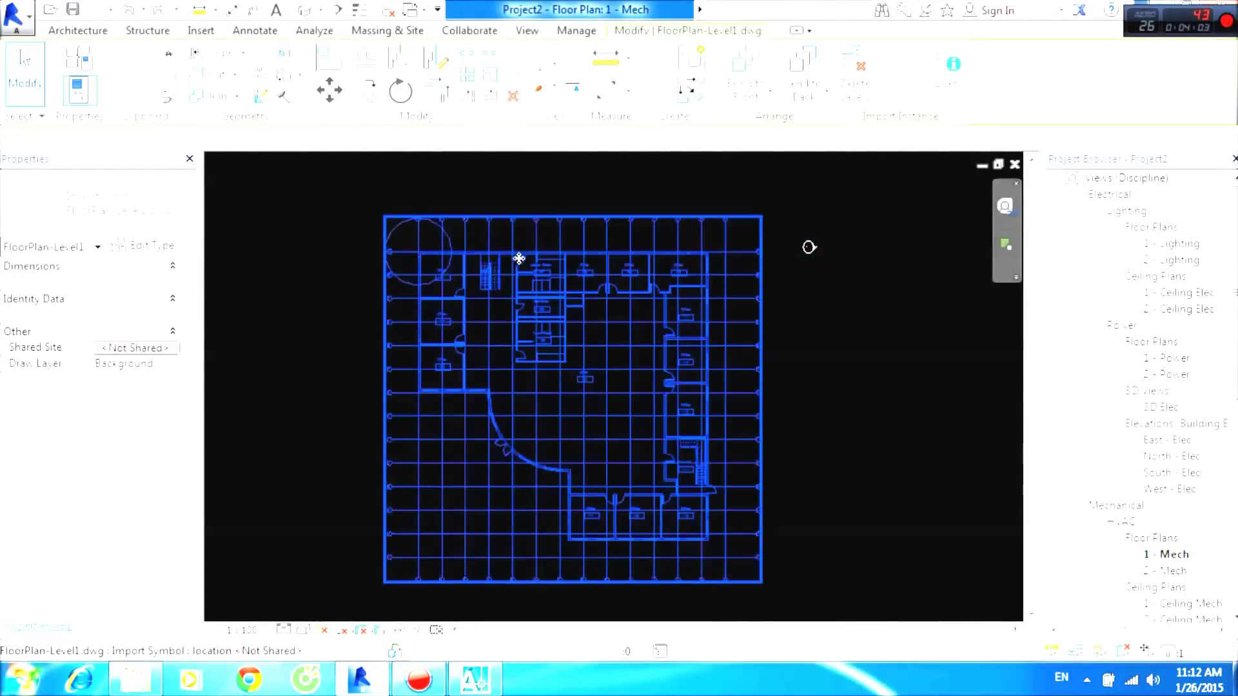
key("Escape")
left_click(434, 224)
key("Escape")
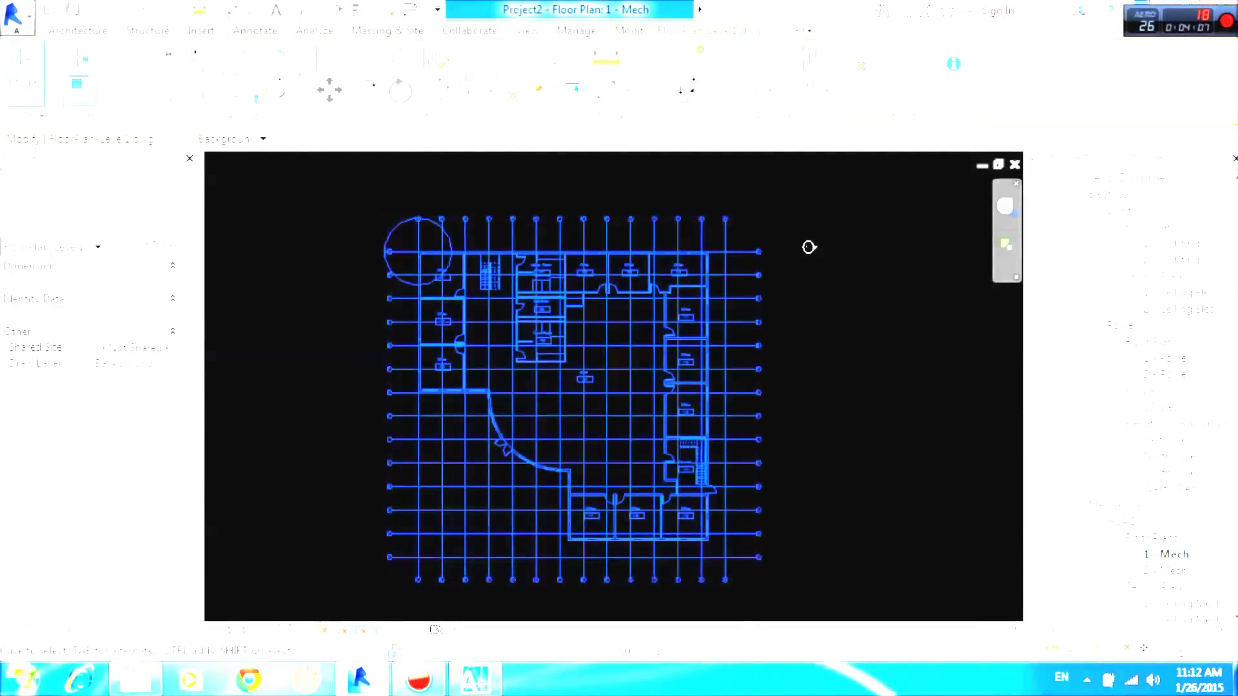
left_click(516, 284)
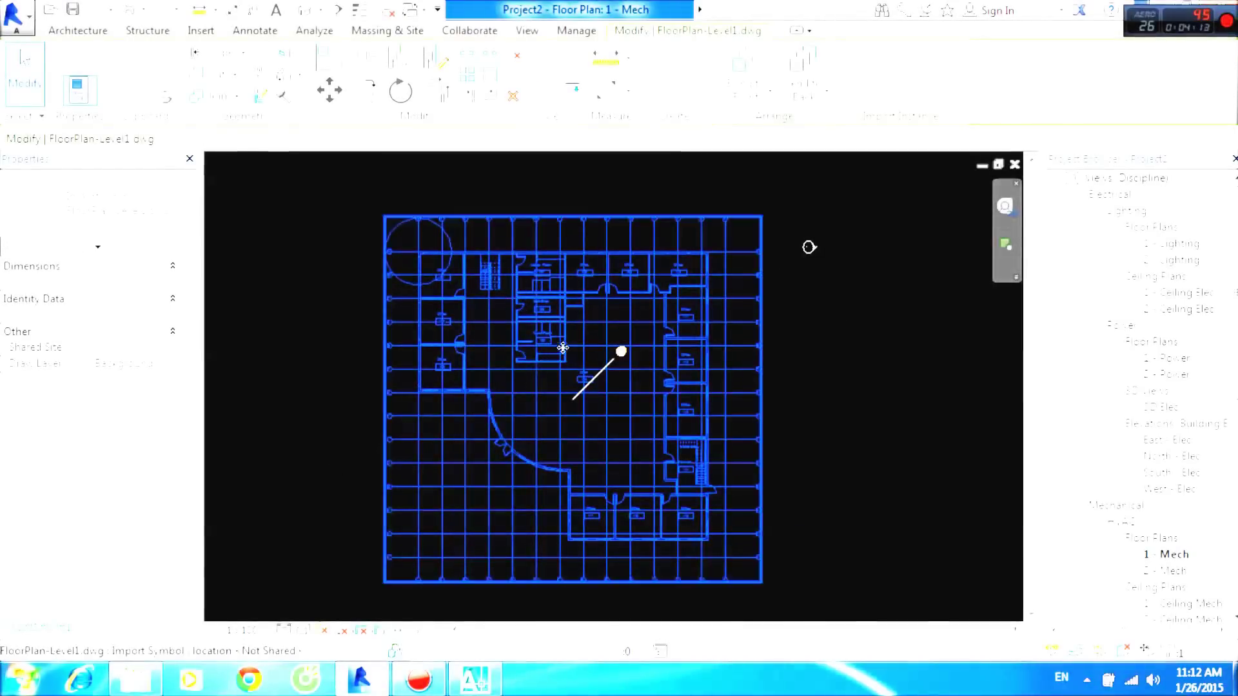
left_click(855, 409)
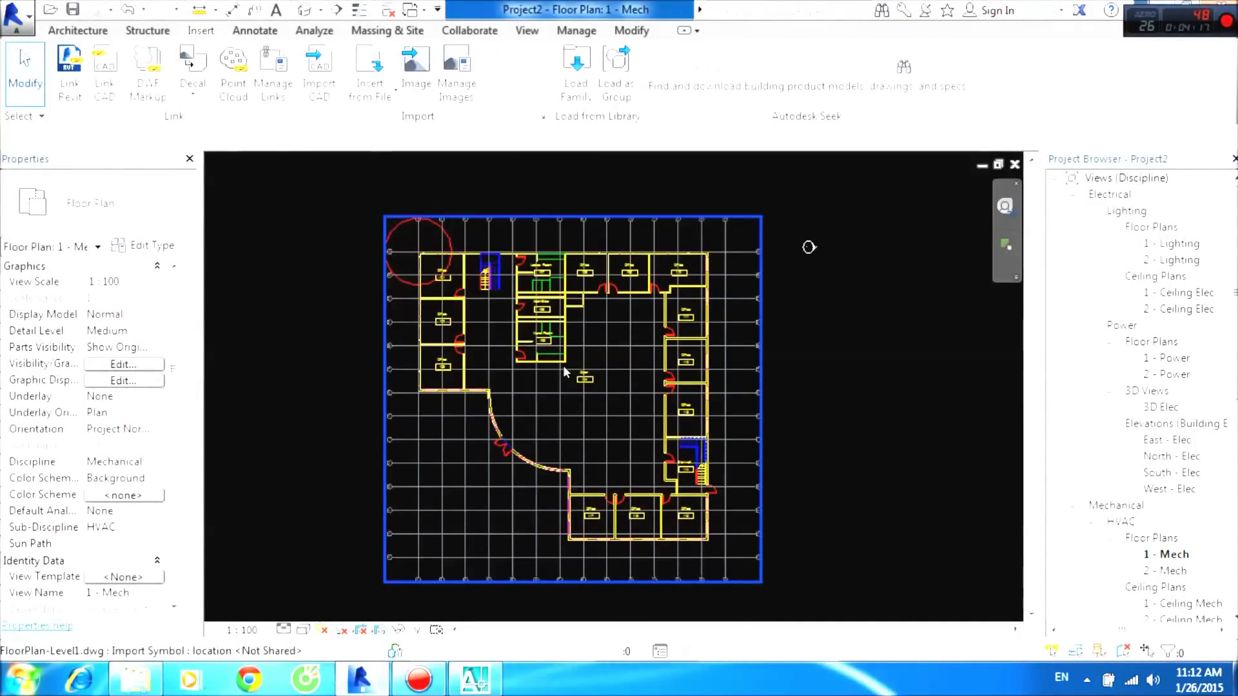
Zoom to grids 12–14 and offices 111–113, then start the Grid tool with the 6.5mm Bubble type.
scroll(440, 225, "up", 1)
scroll(425, 226, "up", 2)
scroll(410, 224, "up", 1)
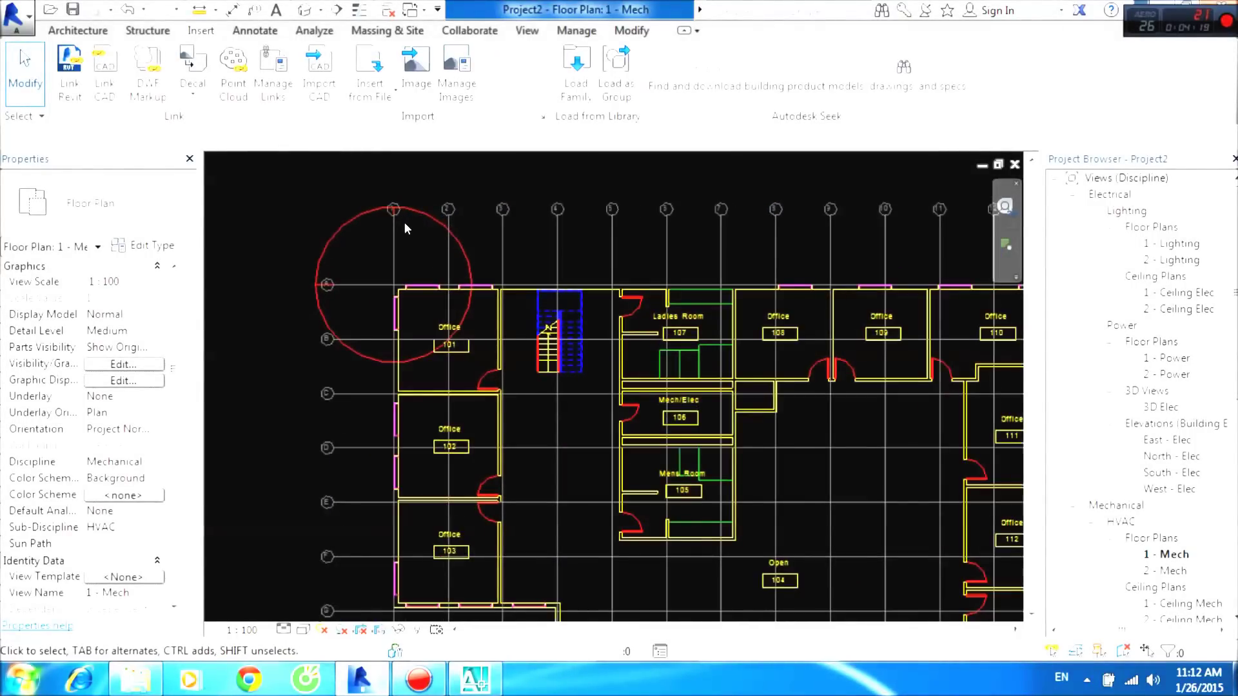
scroll(806, 242, "down", 1)
middle_click_drag(806, 242, 623, 280)
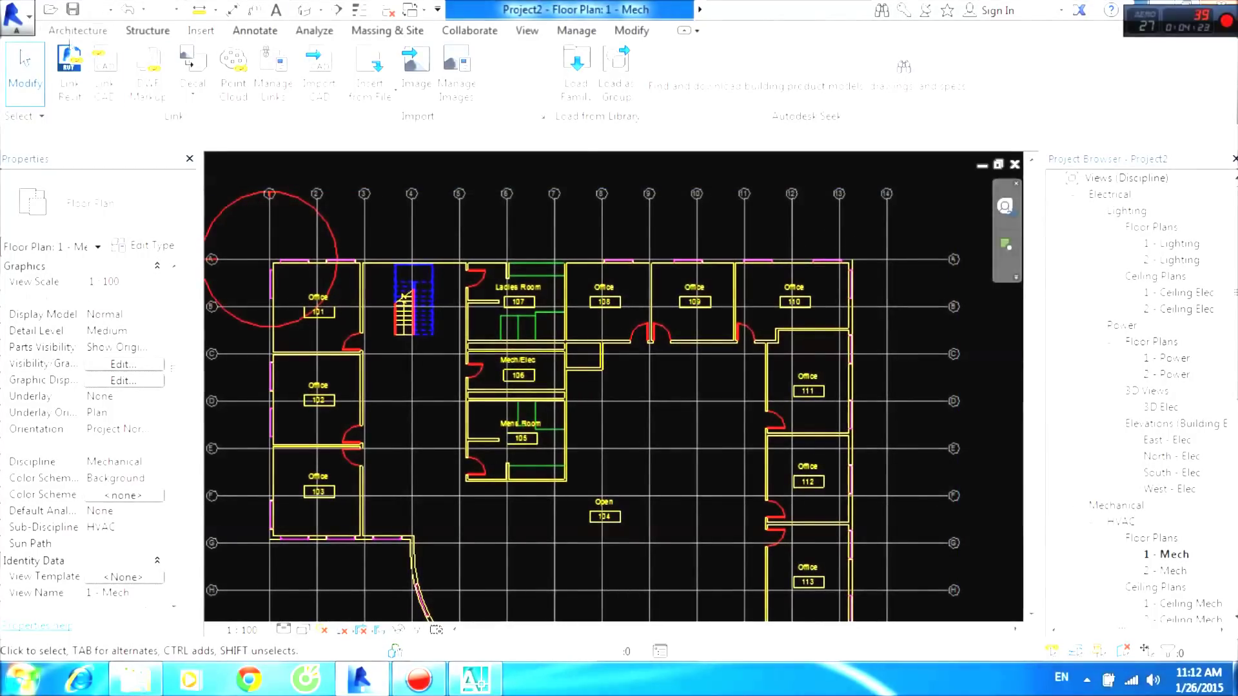
left_click(73, 32)
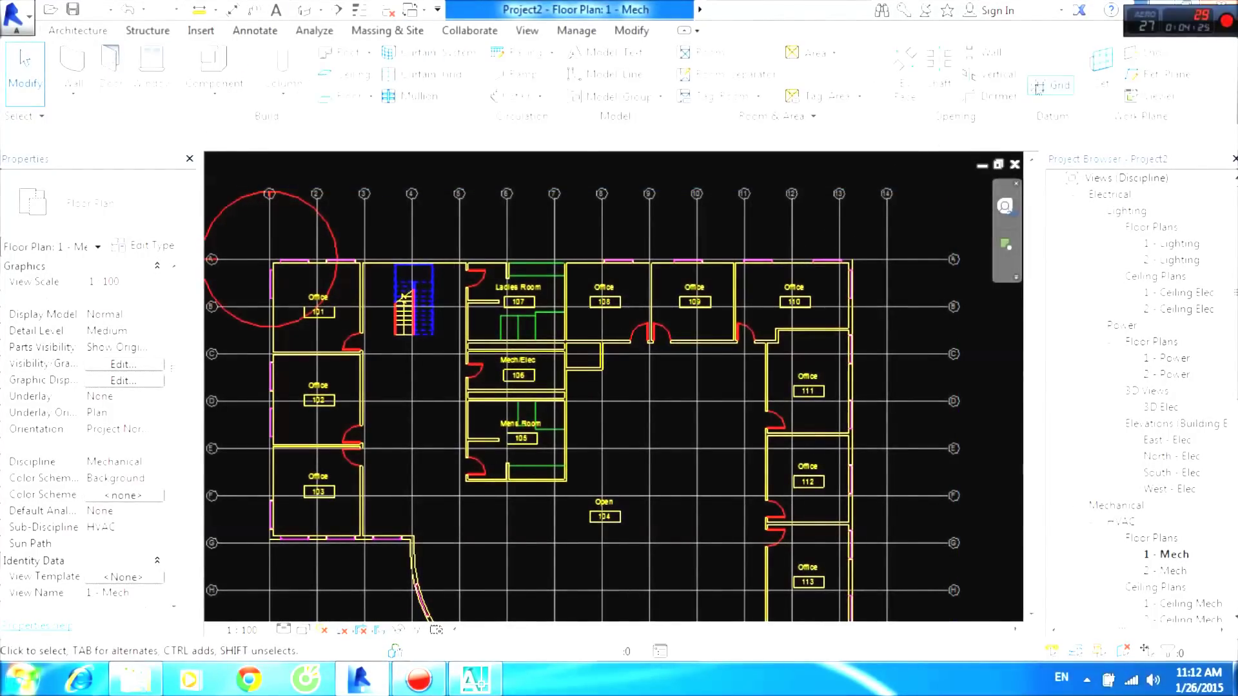
left_click(1039, 88)
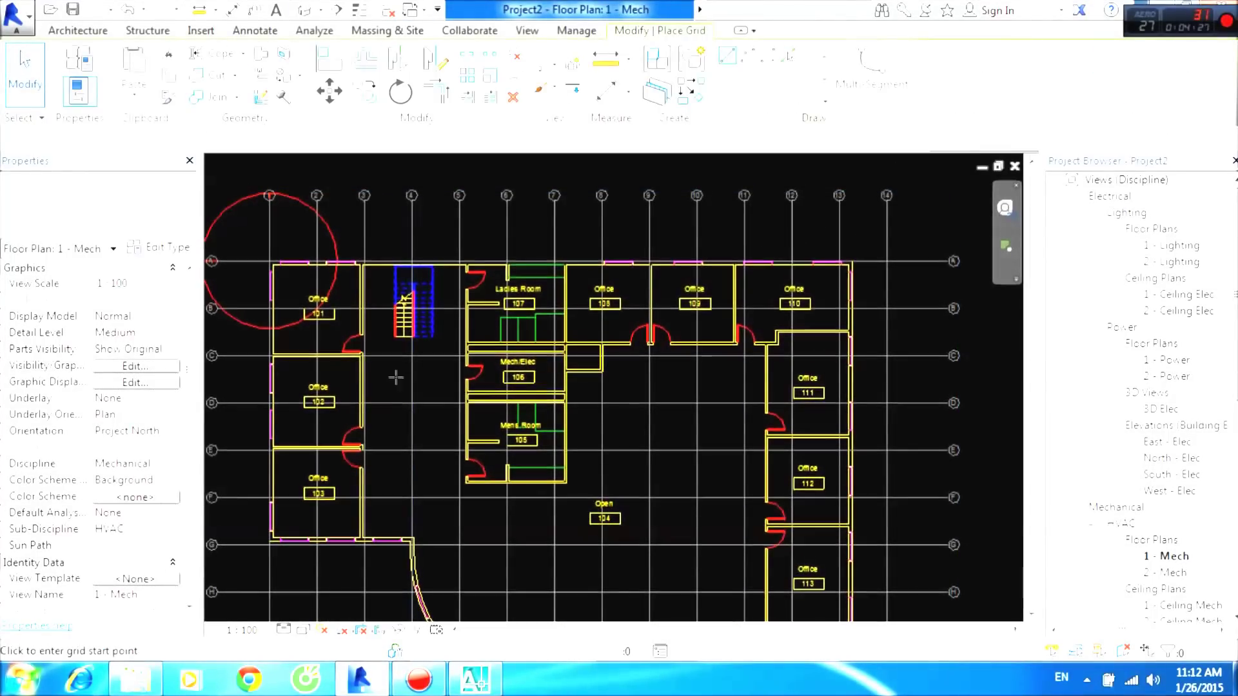
middle_click_drag(399, 236, 500, 229)
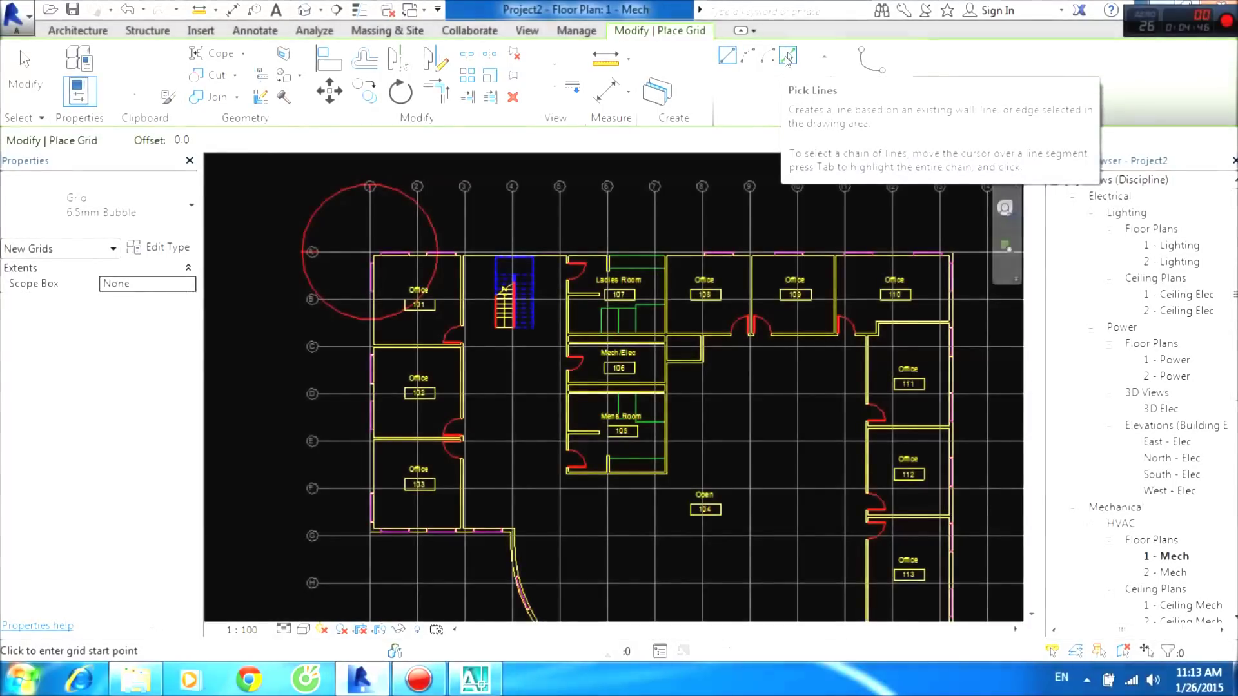
Switch the Grid tool to Pick Lines and create grid 1 on the top-left vertical plan line.
left_click(787, 57)
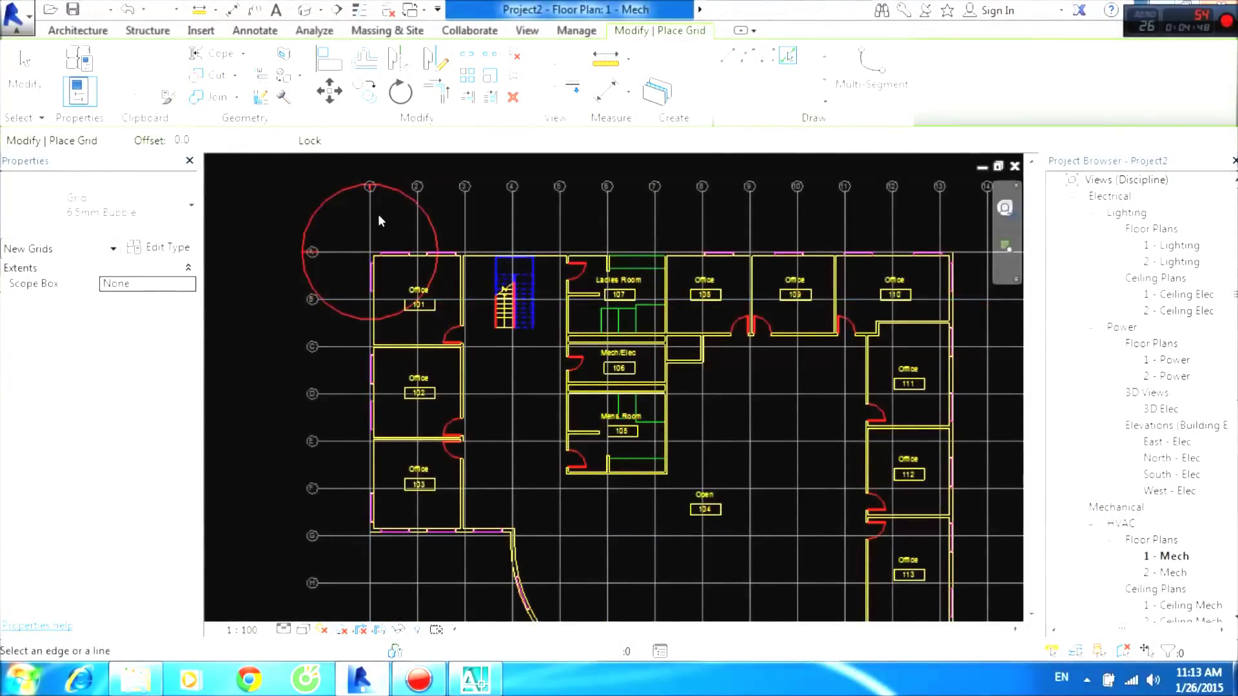
scroll(387, 239, "down", 2)
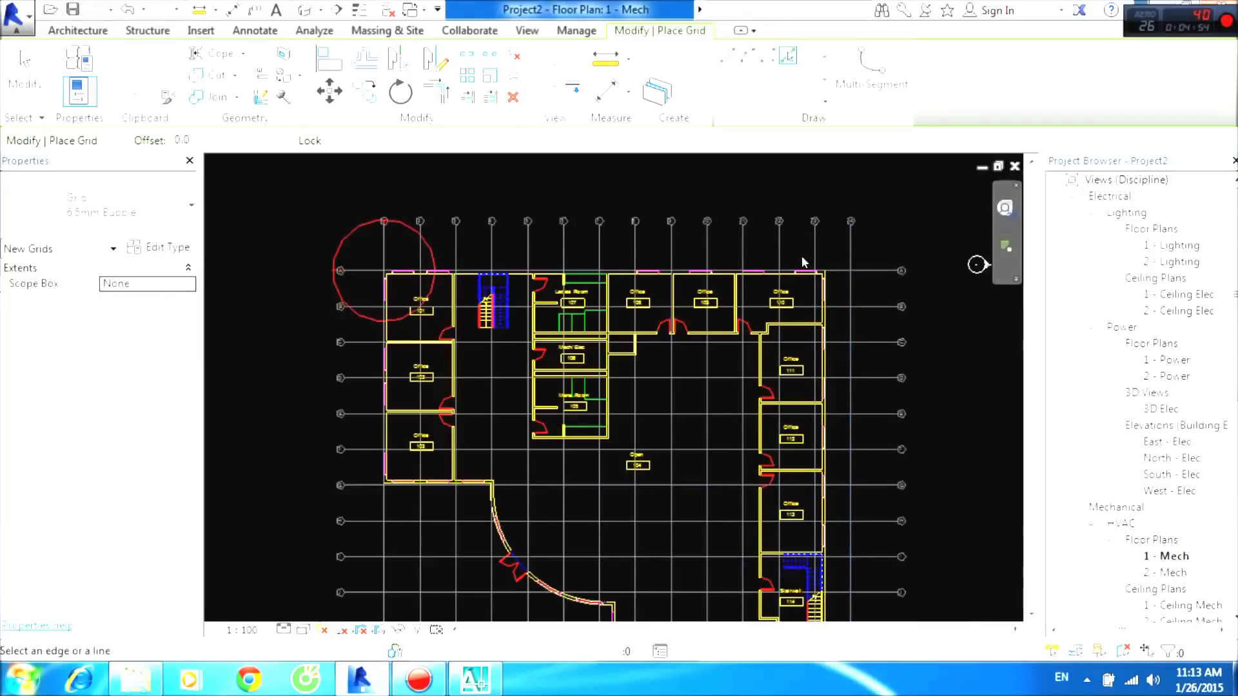
scroll(375, 247, "up", 1)
scroll(387, 236, "up", 1)
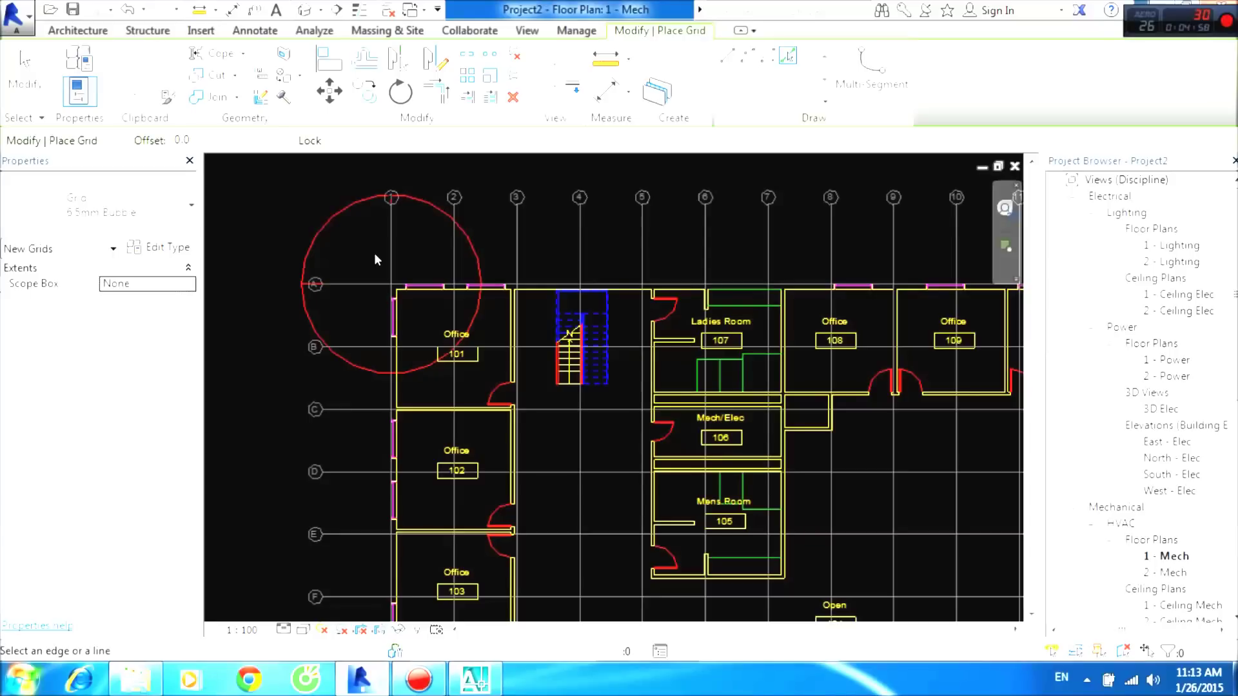
scroll(383, 289, "down", 1)
scroll(407, 276, "down", 1)
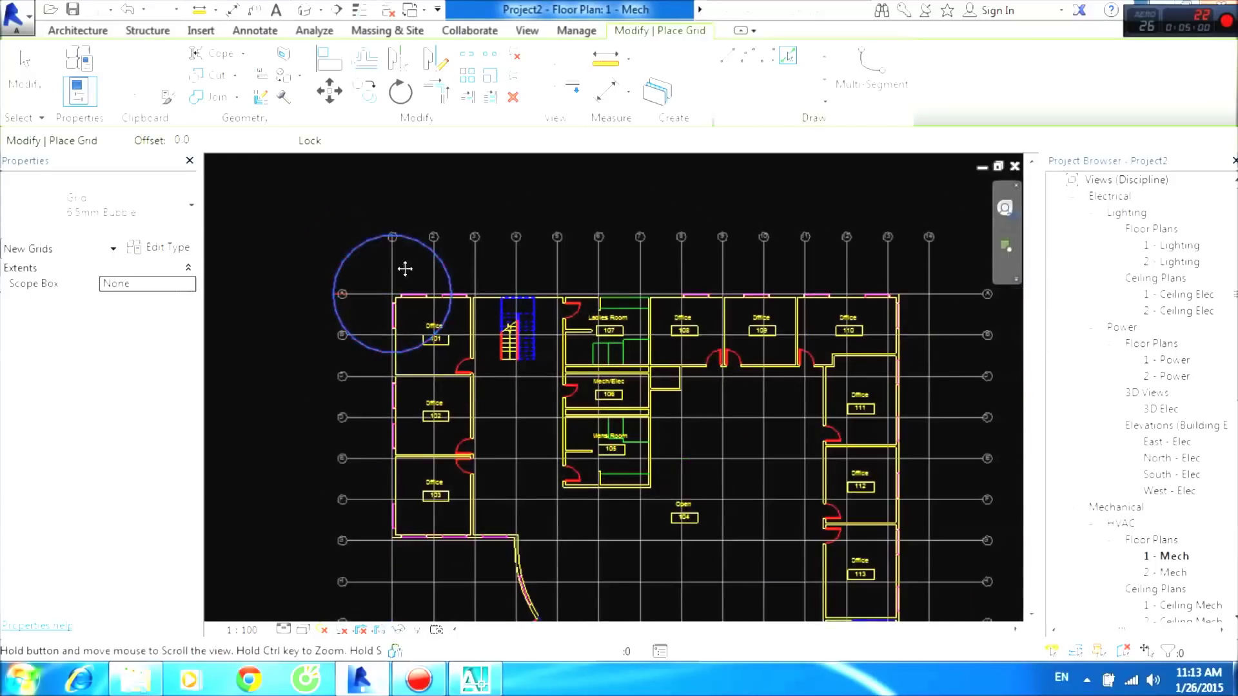
scroll(387, 341, "down", 1)
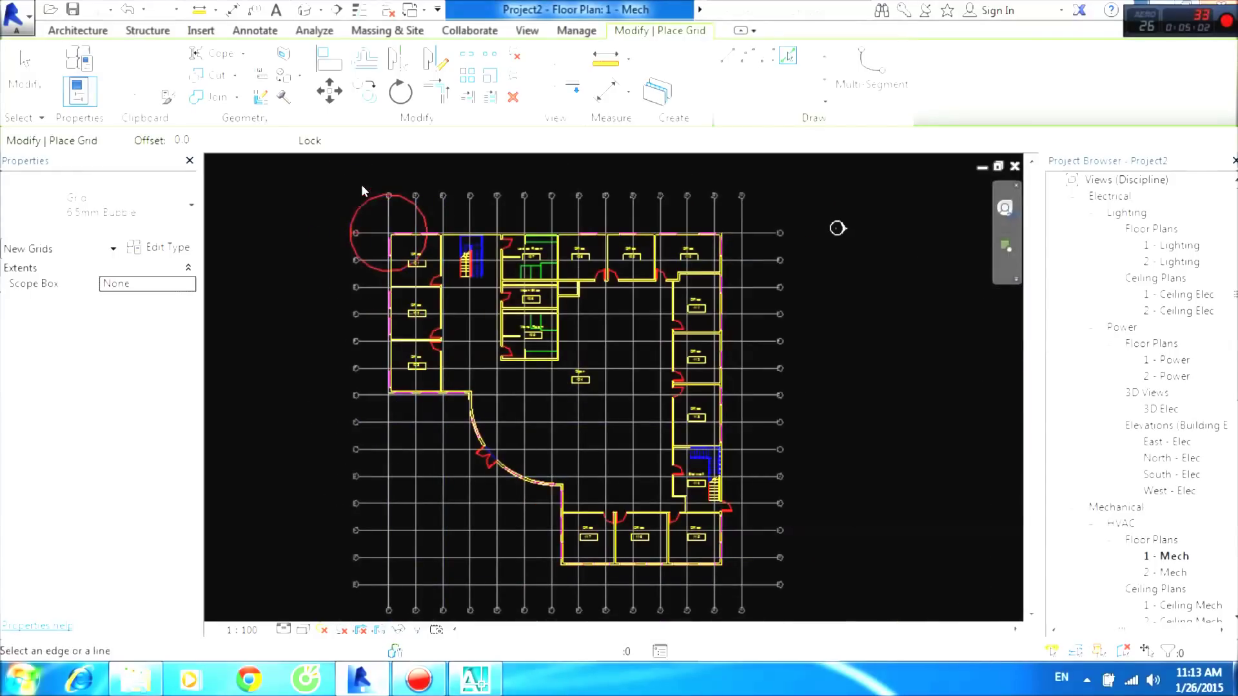
scroll(379, 212, "up", 1)
scroll(387, 212, "up", 1)
scroll(384, 218, "up", 1)
middle_click_drag(382, 218, 383, 278)
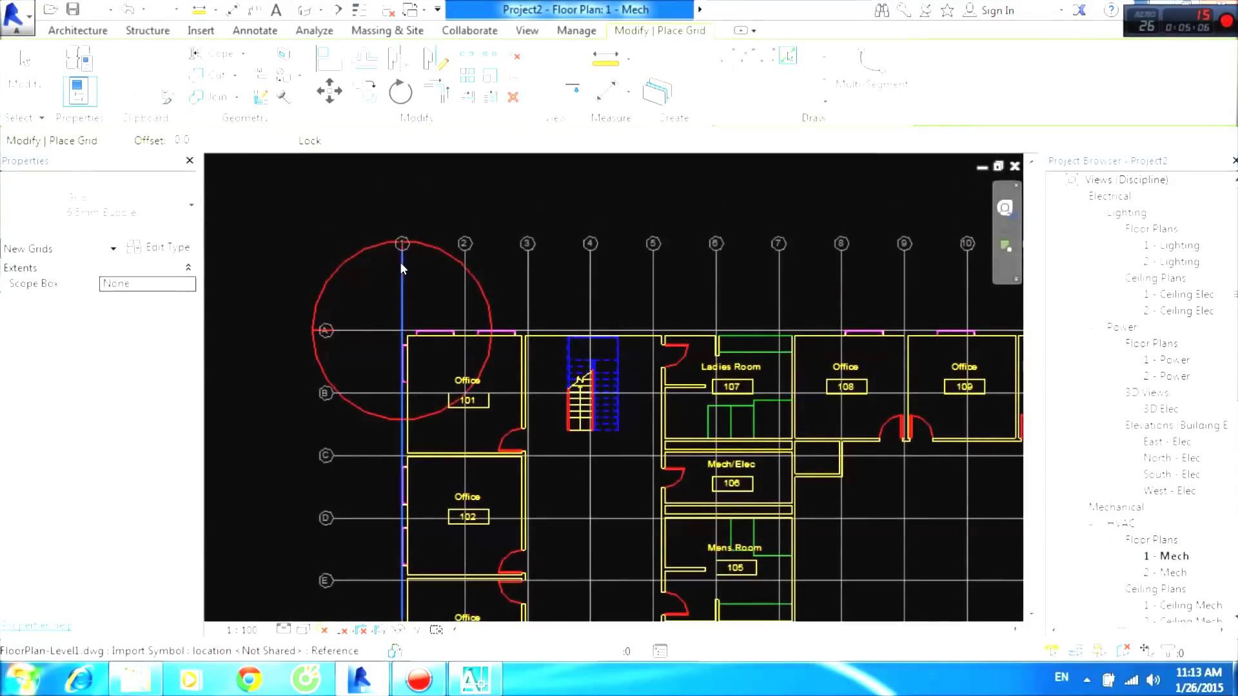
left_click(401, 262)
Pick the next vertical DWG lines to create grids 2 through 7.
mouse_move(398, 378)
middle_mouse_down()
mouse_move(408, 400)
mouse_move(395, 328)
mouse_move(418, 241)
middle_mouse_up()
scroll(445, 394, "up", 1)
scroll(448, 397, "up", 1)
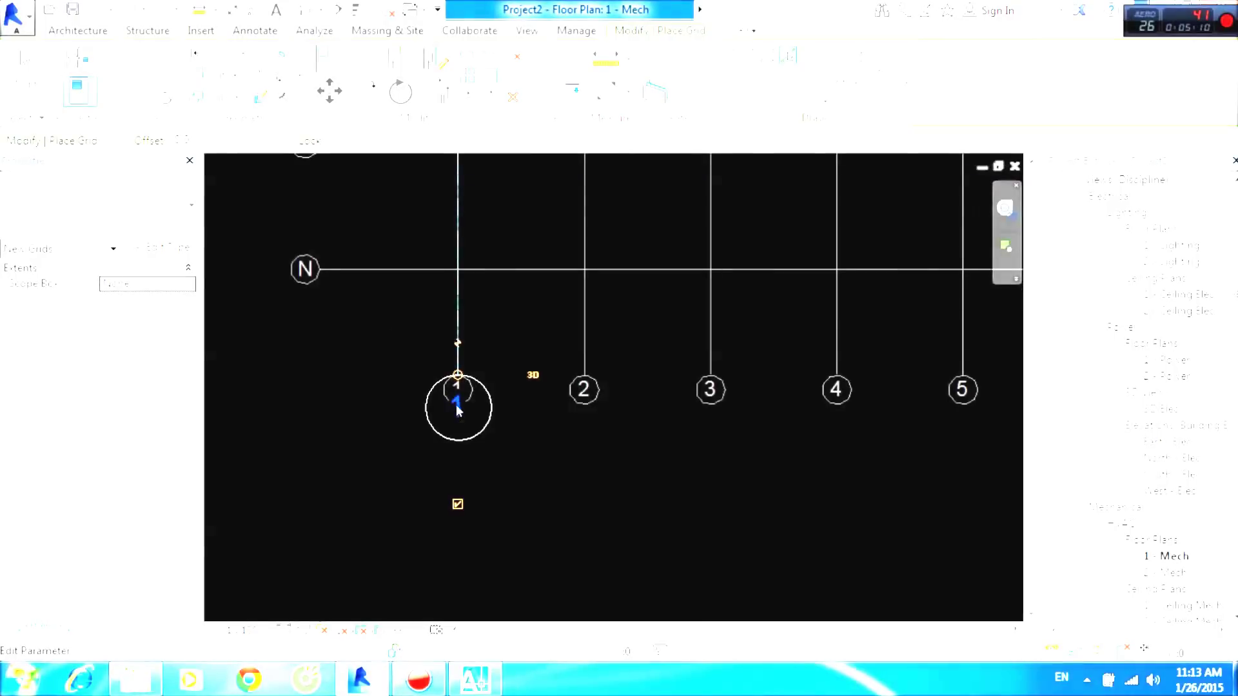
scroll(686, 373, "down", 1)
middle_click_drag(627, 354, 474, 351)
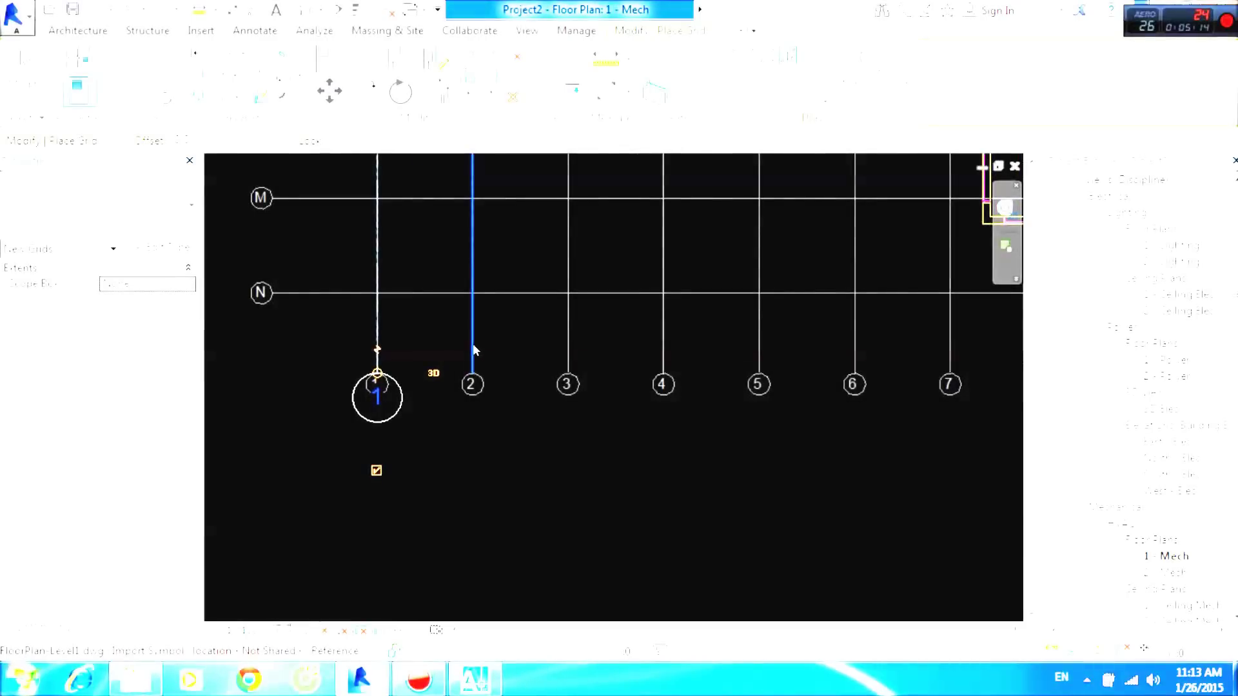
left_click(474, 345)
left_click(567, 349)
left_click(663, 353)
scroll(664, 361, "down", 1)
middle_click_drag(704, 352, 489, 374)
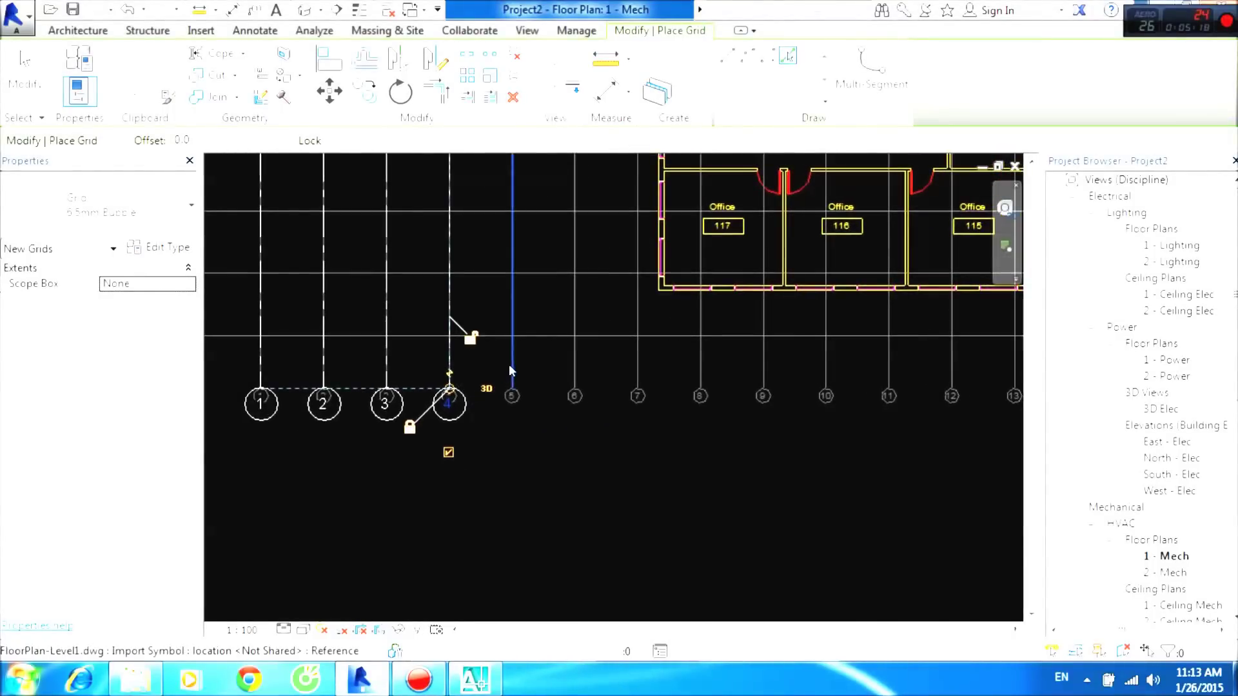
left_click(512, 365)
left_click(574, 362)
left_click(636, 374)
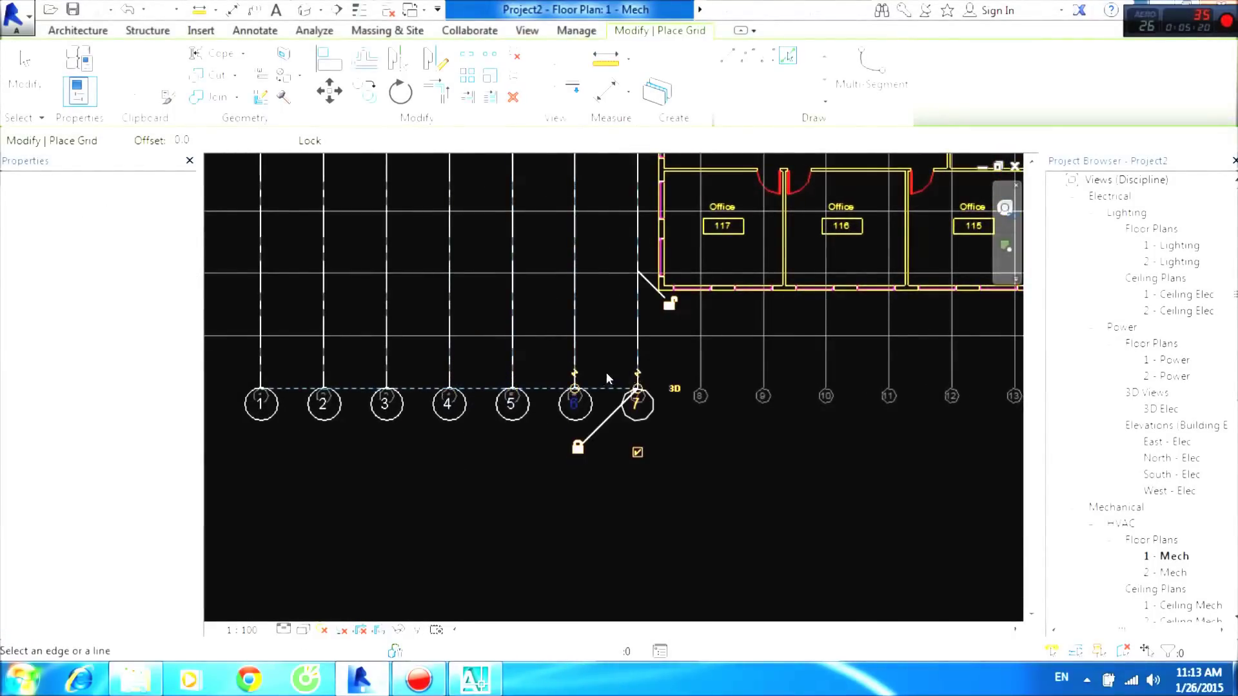
Create grids 8 through 14 on the remaining vertical lines and frame the whole building.
middle_click_drag(606, 374, 365, 384)
left_click(459, 384)
left_click(523, 383)
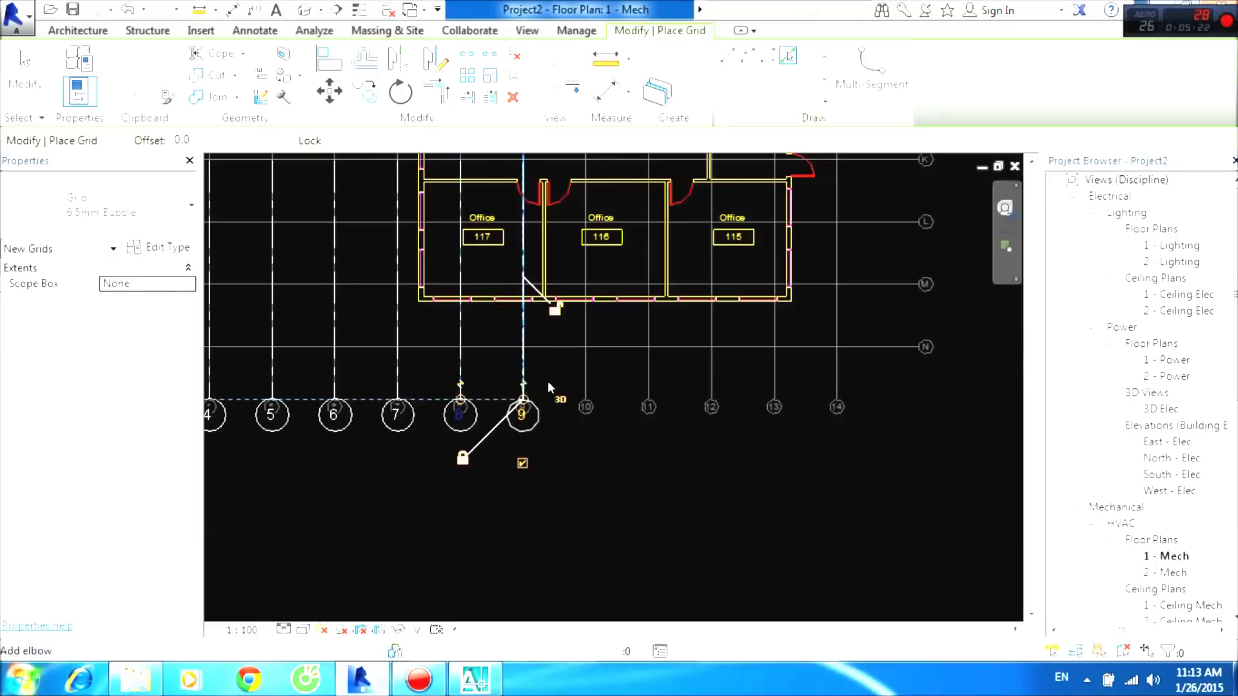
left_click(585, 382)
left_click(649, 385)
left_click(710, 387)
left_click(774, 385)
left_click(836, 385)
middle_click_drag(835, 386, 850, 426)
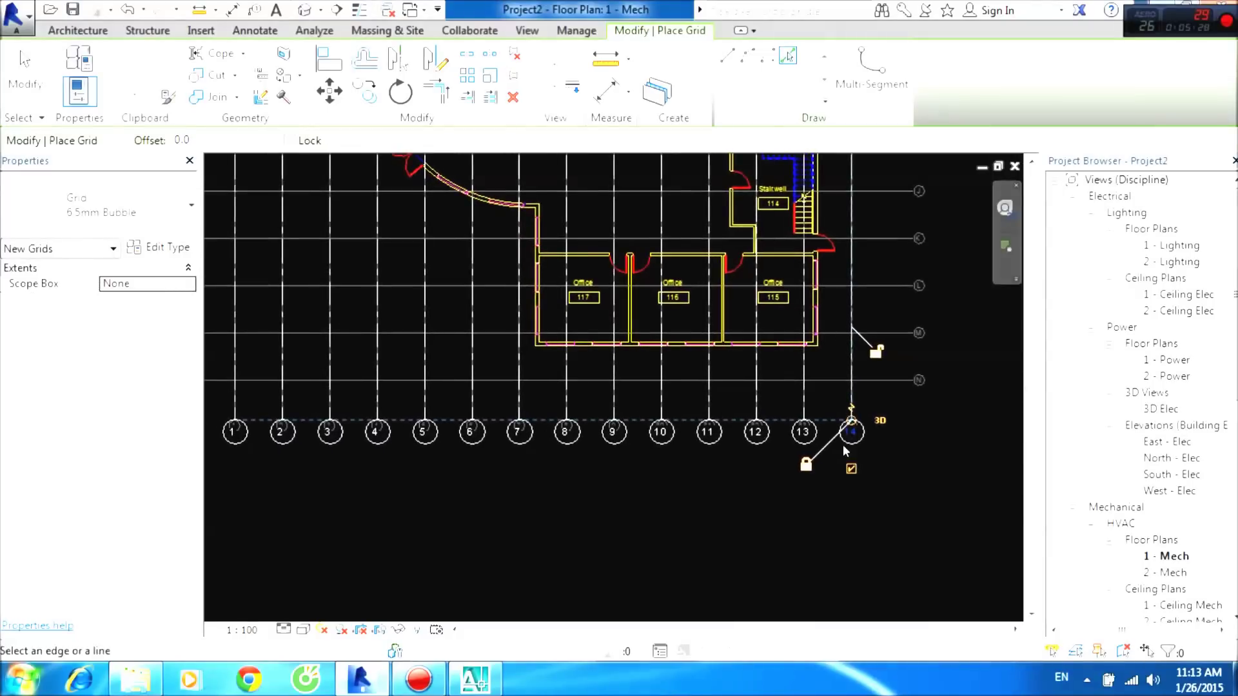
scroll(850, 426, "down", 2)
scroll(812, 423, "down", 2)
scroll(742, 423, "down", 2)
mouse_move(577, 374)
middle_mouse_down()
mouse_move(683, 485)
mouse_move(665, 557)
middle_mouse_up()
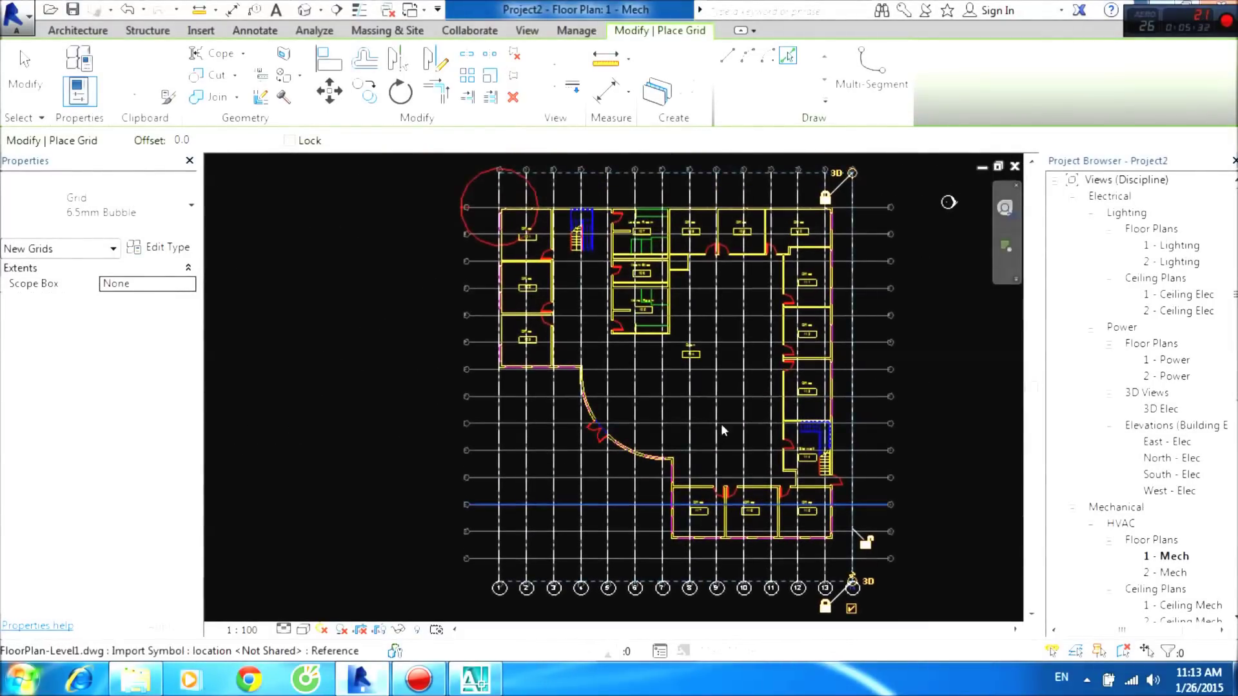
scroll(431, 336, "up", 1)
Stop placing grids and rename the top horizontal grid's bubble to A.
scroll(426, 335, "up", 2)
scroll(412, 319, "up", 2)
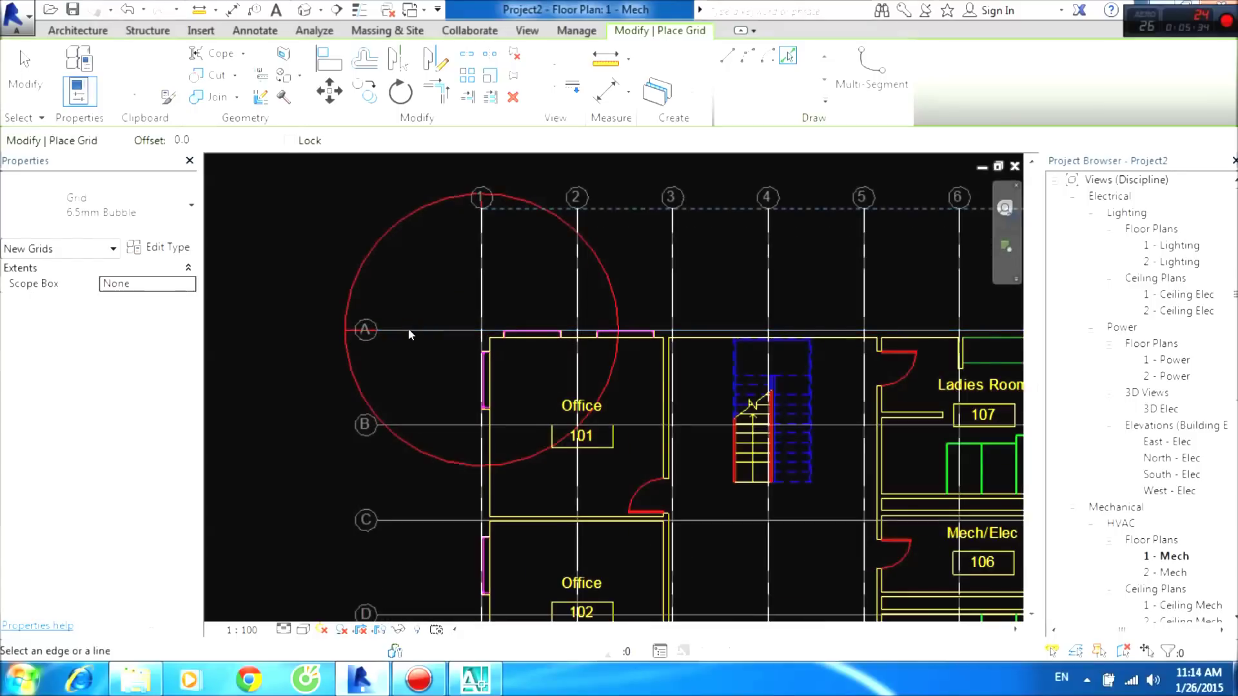
scroll(395, 361, "up", 2)
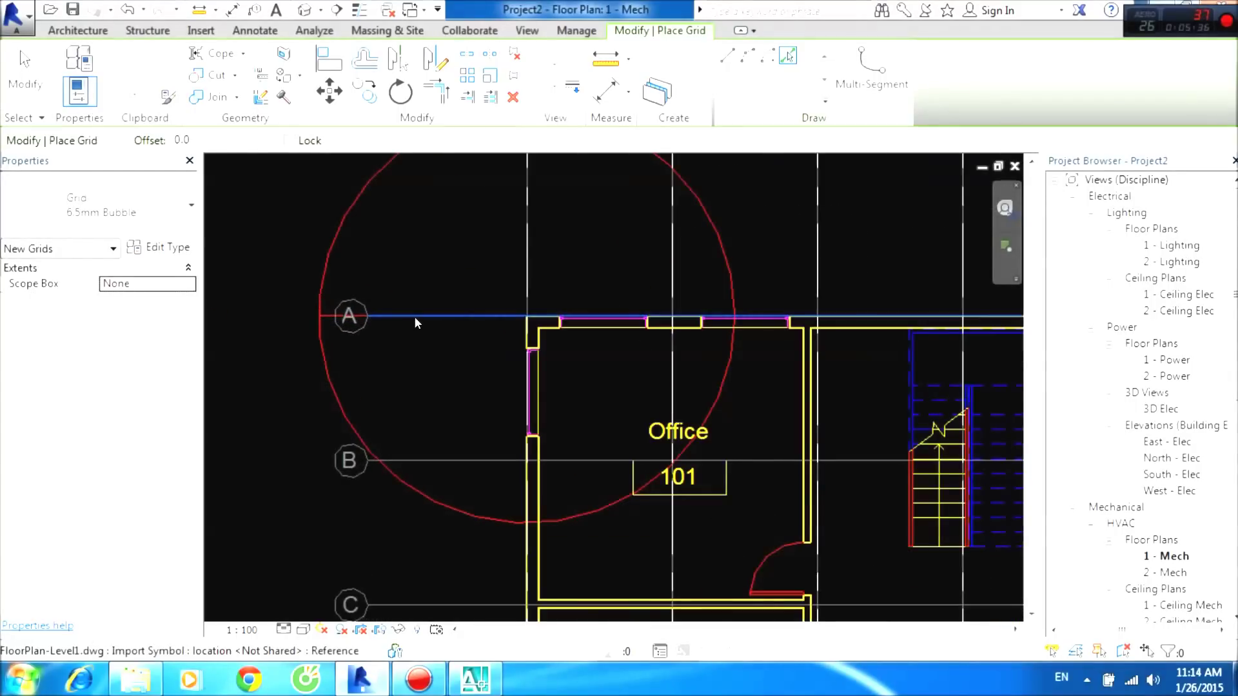
scroll(625, 380, "down", 3)
middle_click_drag(525, 318, 243, 310)
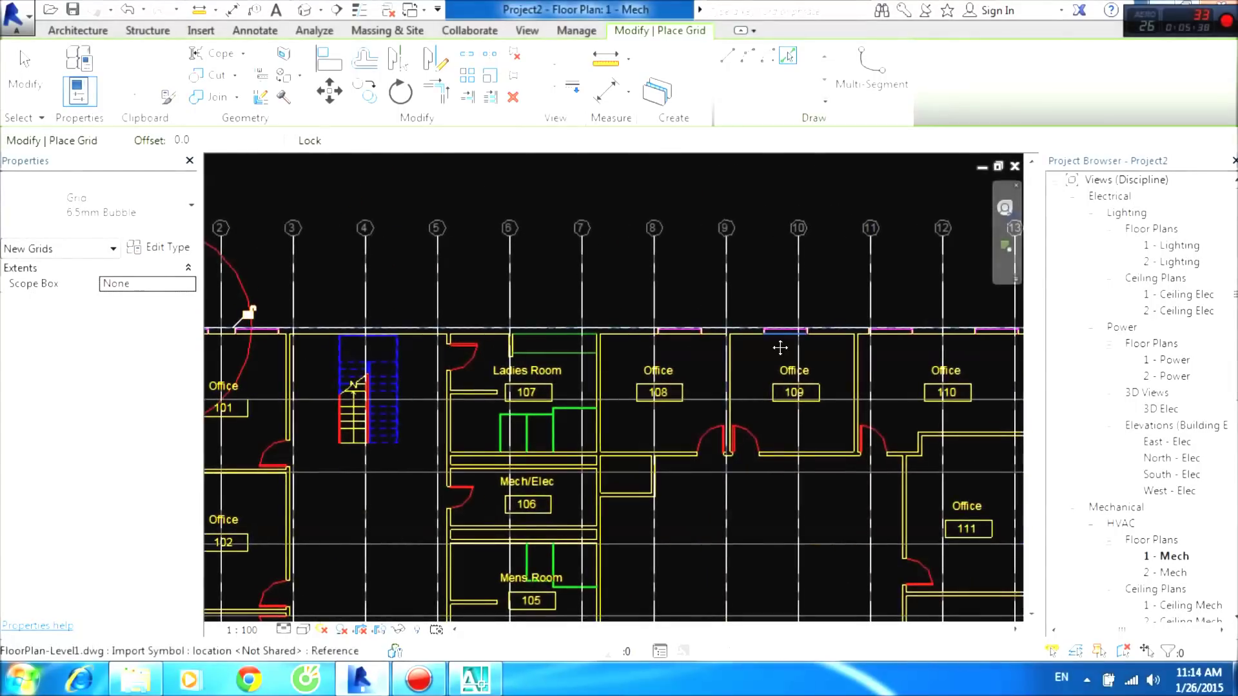
middle_click_drag(774, 323, 406, 322)
scroll(765, 358, "up", 2)
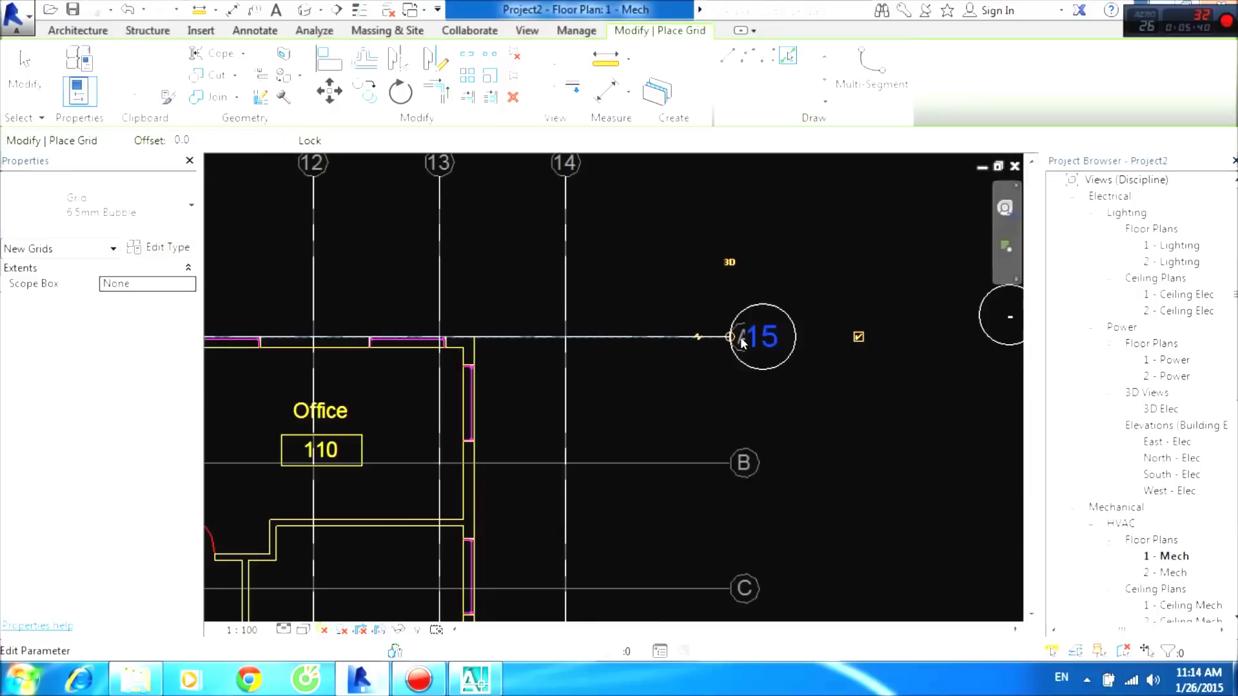
key("Return")
key("Escape")
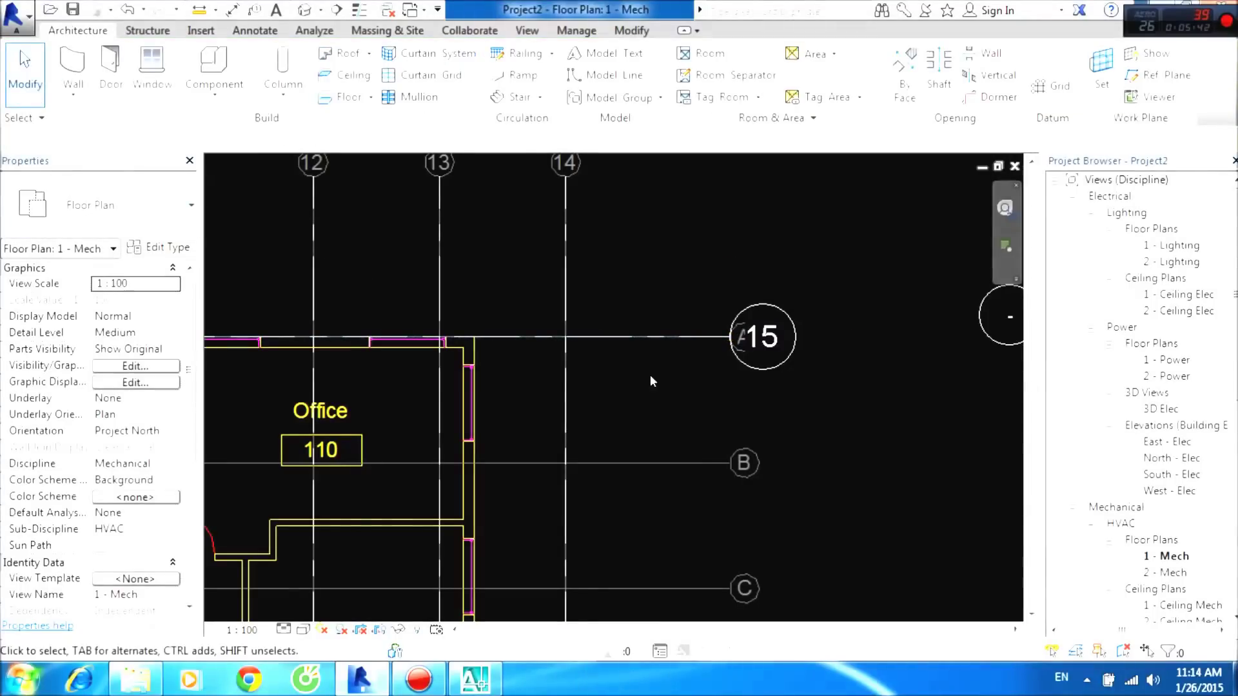
left_click(767, 353)
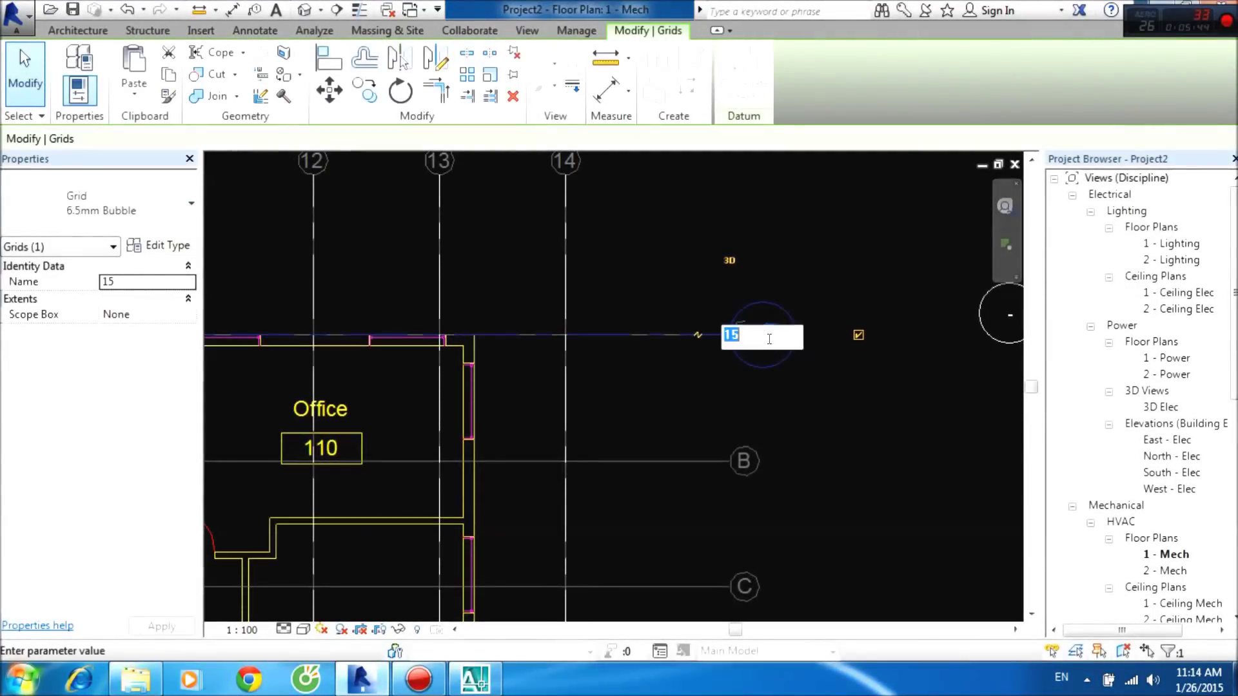
type("A")
key("Return")
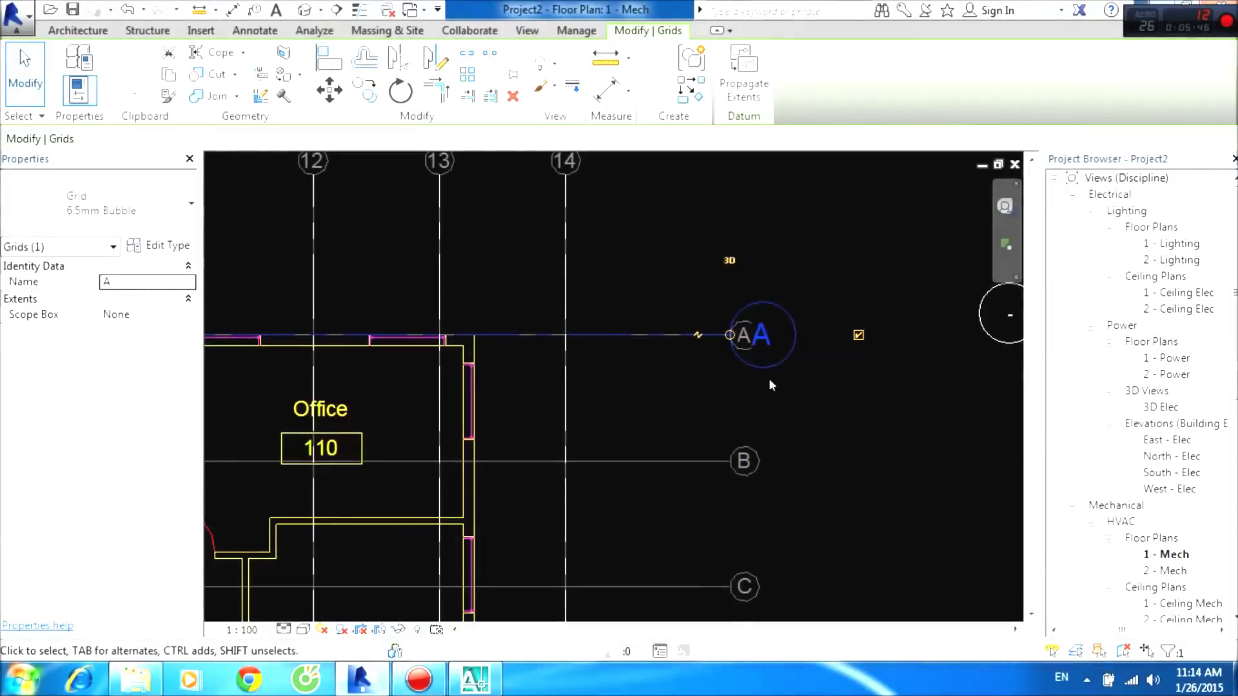
Pick the next horizontal CAD lines to create grids B through G.
left_click(84, 31)
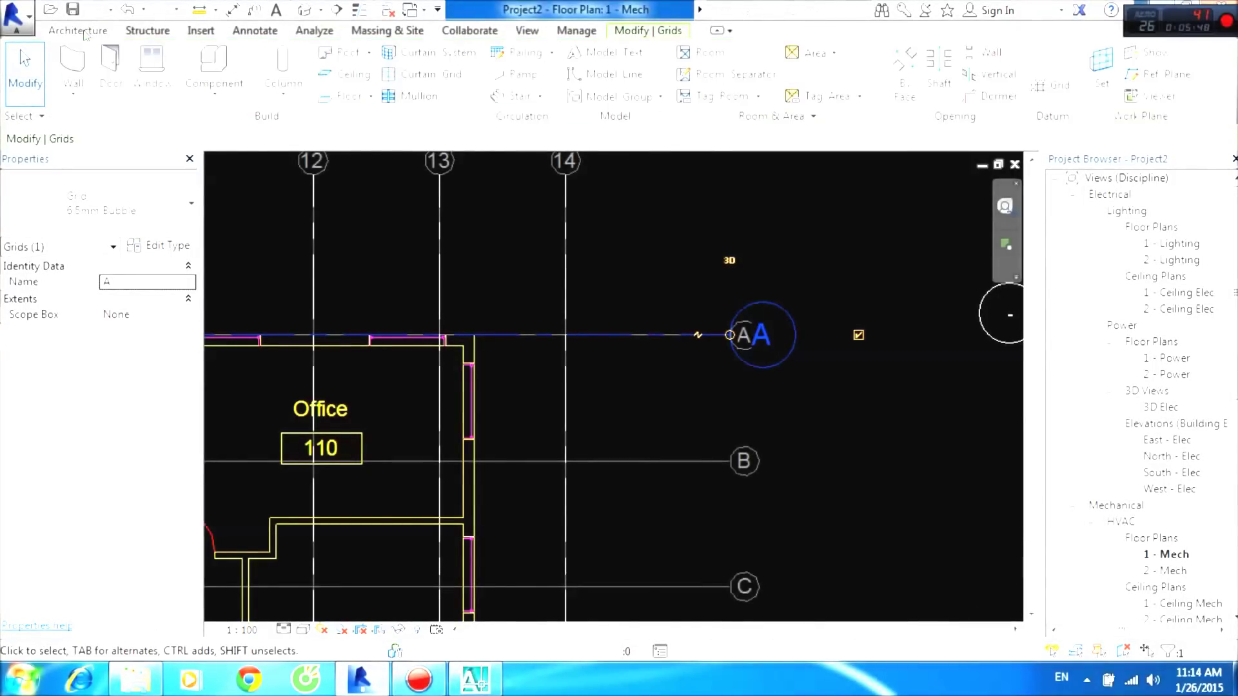
left_click(1048, 94)
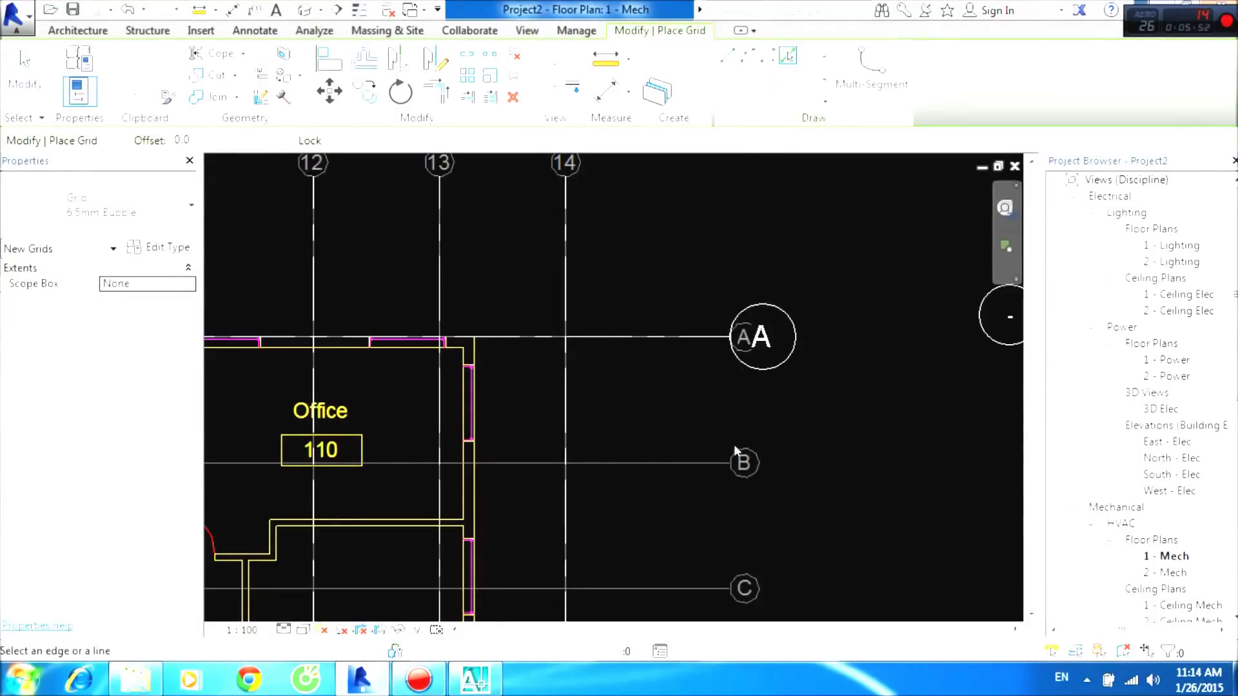
middle_click_drag(708, 459, 750, 373)
left_click(734, 374)
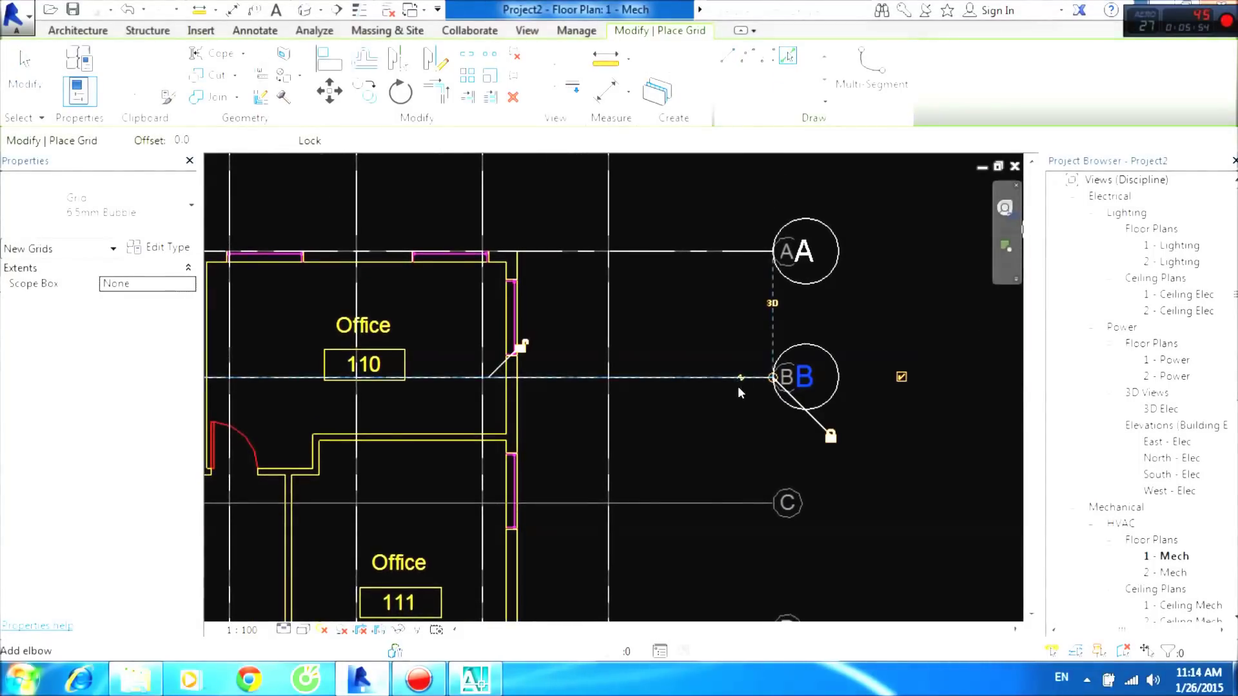
scroll(799, 385, "down", 2)
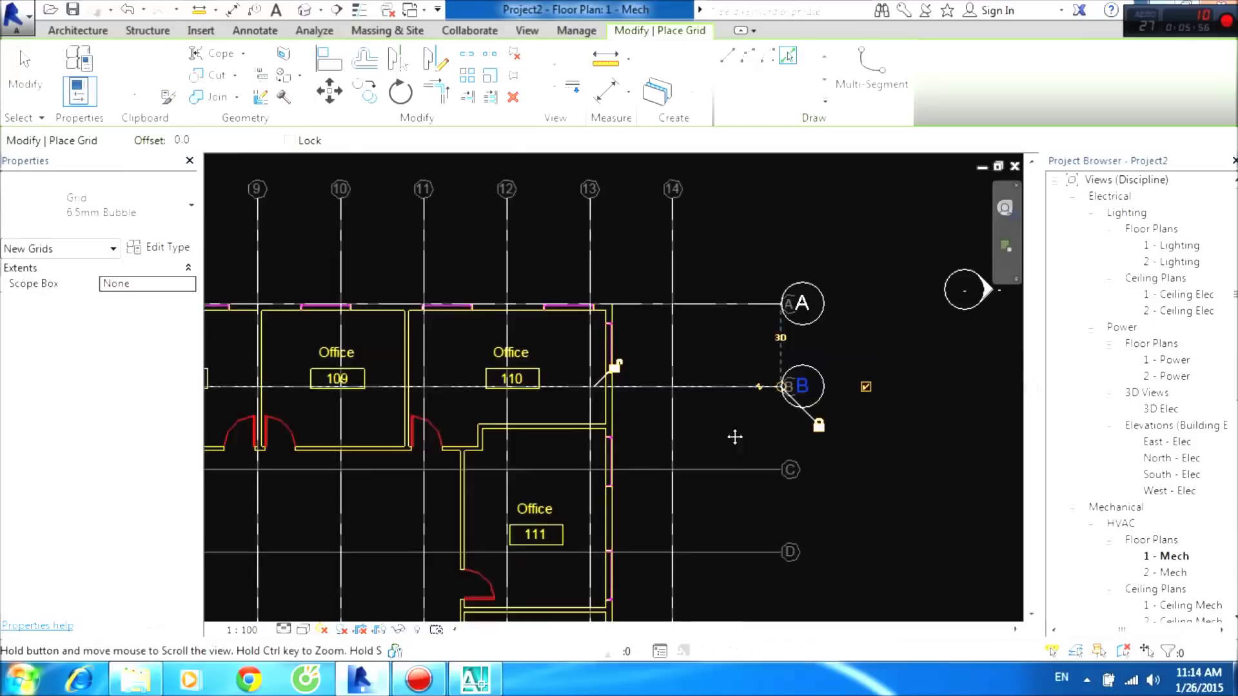
middle_click_drag(736, 434, 717, 338)
left_click(719, 340)
left_click(723, 424)
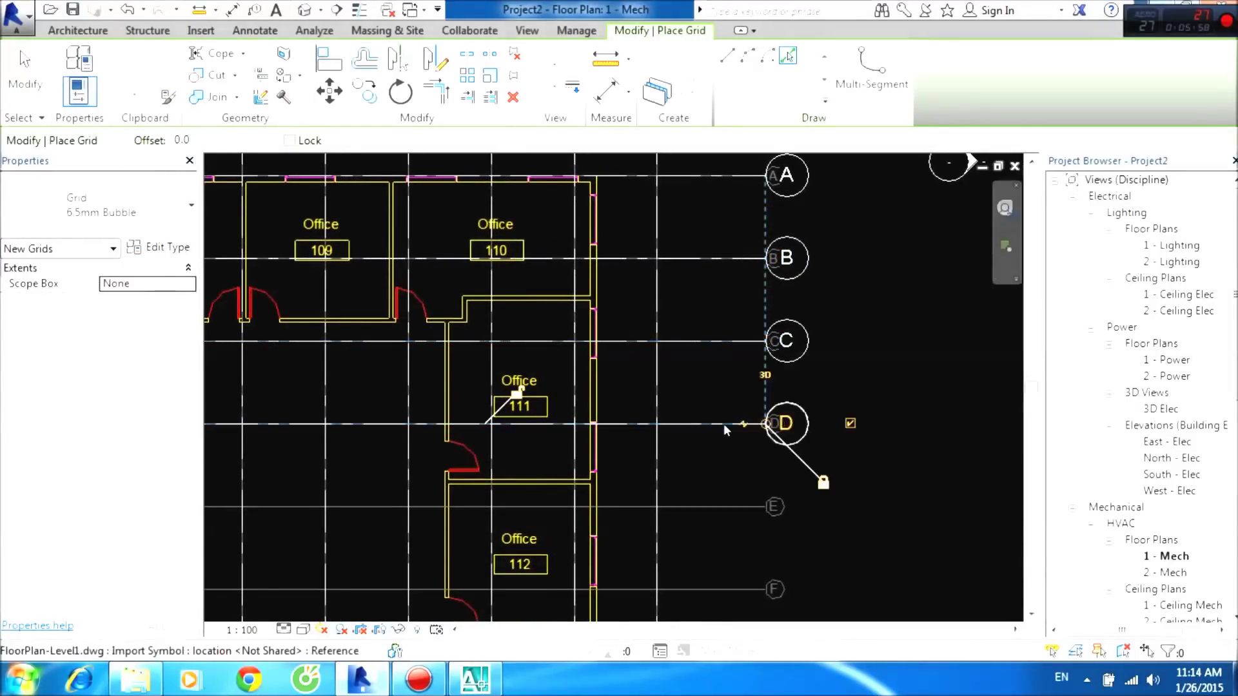
middle_click_drag(724, 424, 748, 329)
left_click(722, 371)
left_click(715, 450)
mouse_move(716, 510)
middle_mouse_down()
mouse_move(735, 367)
mouse_move(726, 347)
middle_mouse_up()
left_click(726, 350)
Pick the lower horizontal CAD lines to create grids H through M, then finish placing grids.
scroll(729, 387, "down", 2)
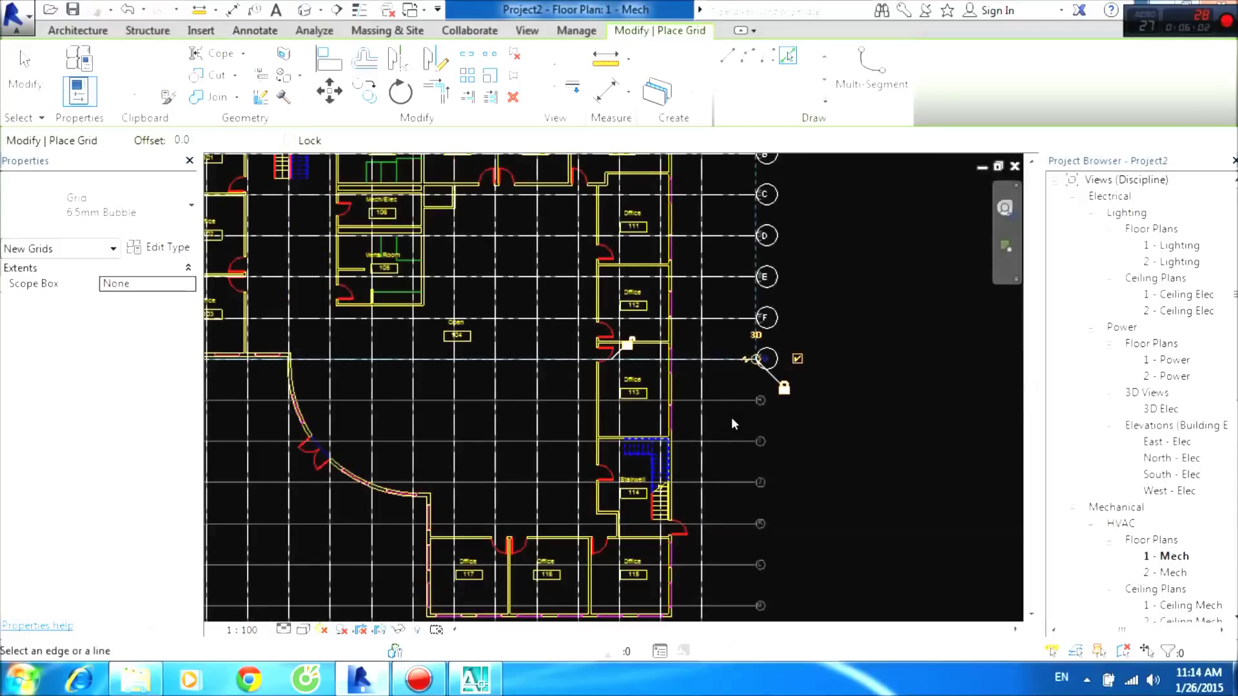
left_click(732, 400)
left_click(733, 443)
left_click(732, 482)
scroll(733, 494, "down", 2)
left_click(731, 513)
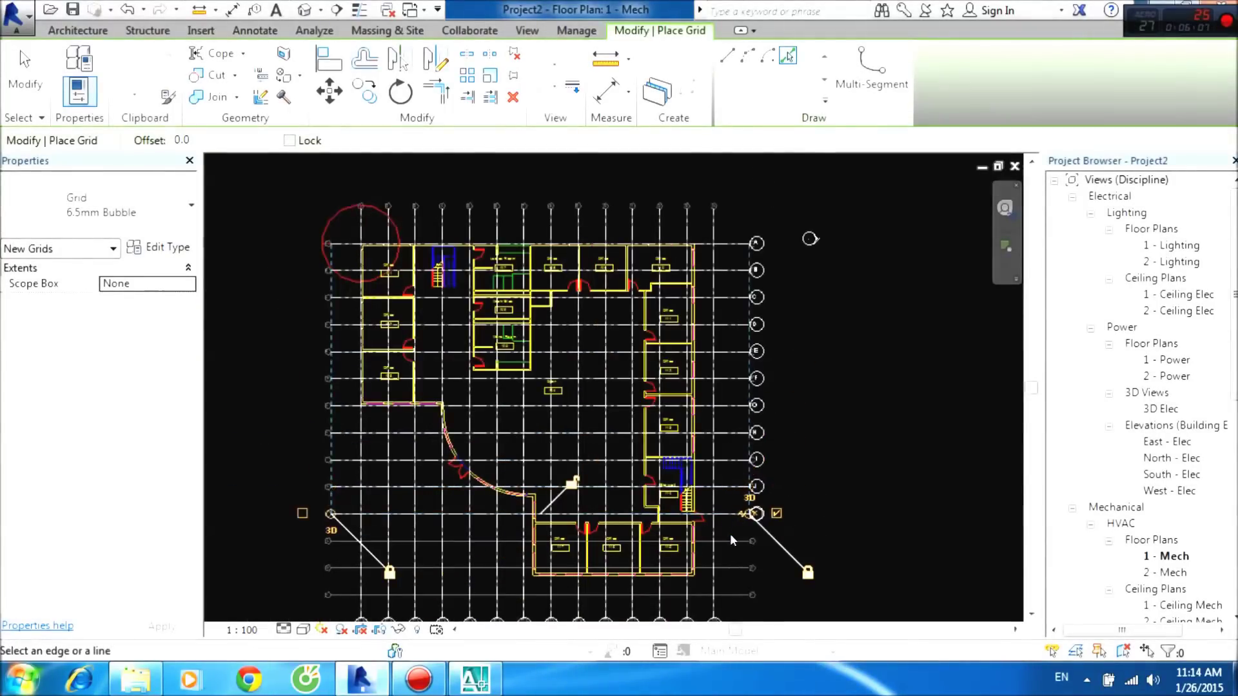
left_click(731, 541)
left_click(725, 568)
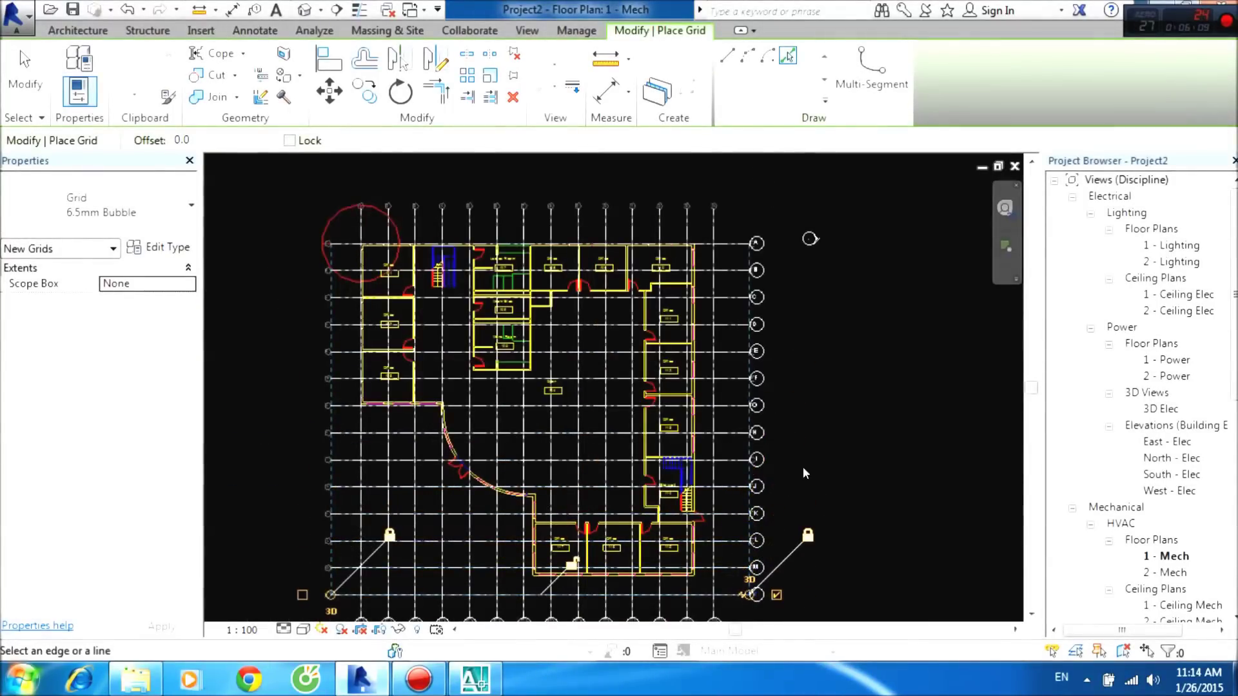
middle_click_drag(806, 468, 846, 343)
key("Escape")
key("Escape")
middle_click_drag(388, 413, 433, 543)
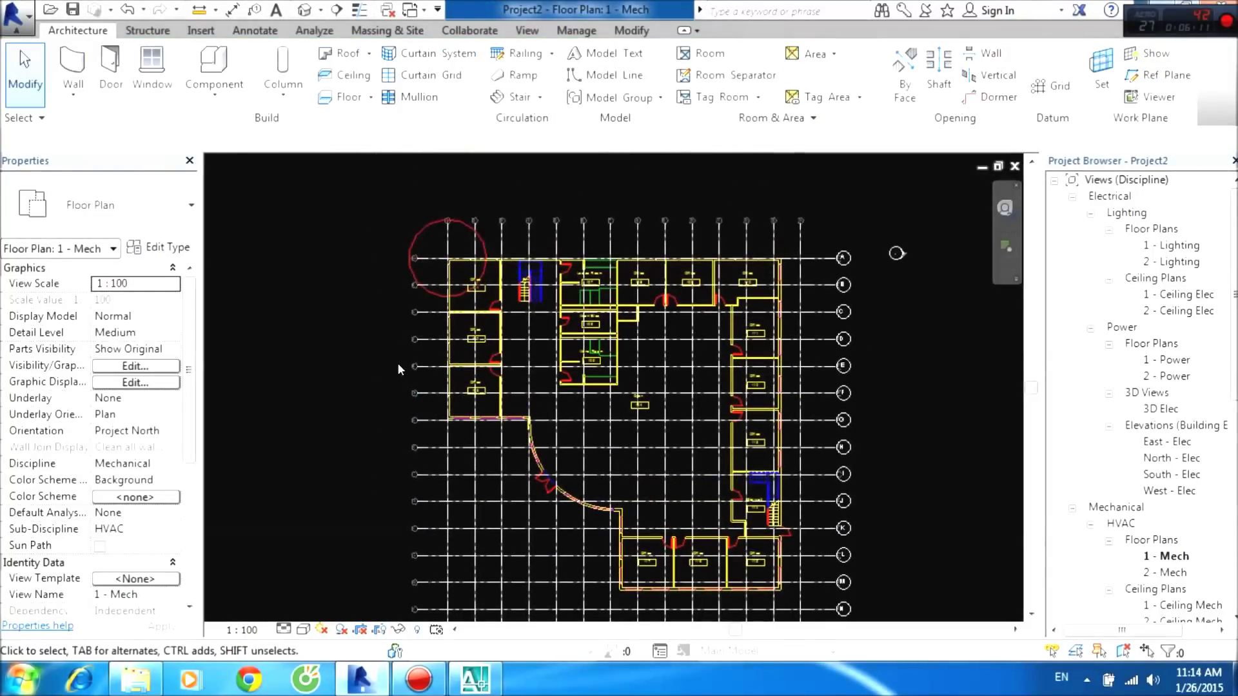
Select grid 1 and tick Plan View Symbols End 1 in the 6.5mm Bubble type properties.
scroll(480, 271, "up", 1)
scroll(481, 271, "up", 2)
middle_click_drag(481, 278, 492, 284)
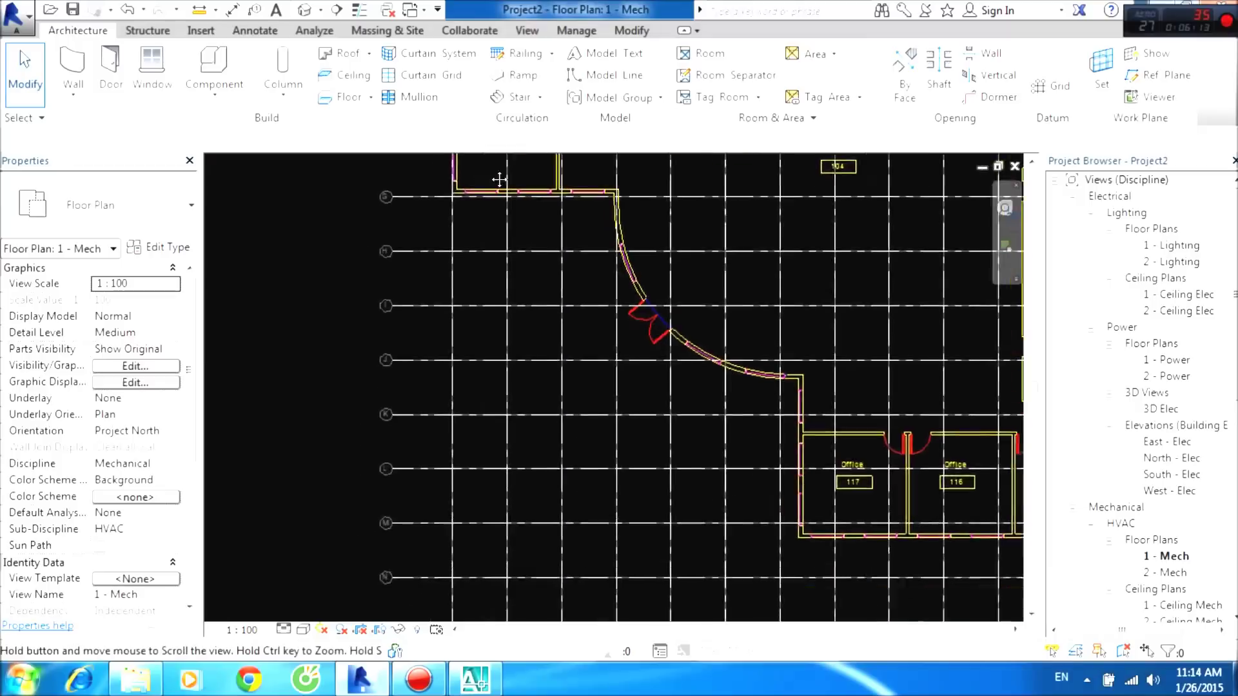
middle_click_drag(696, 405, 454, 376)
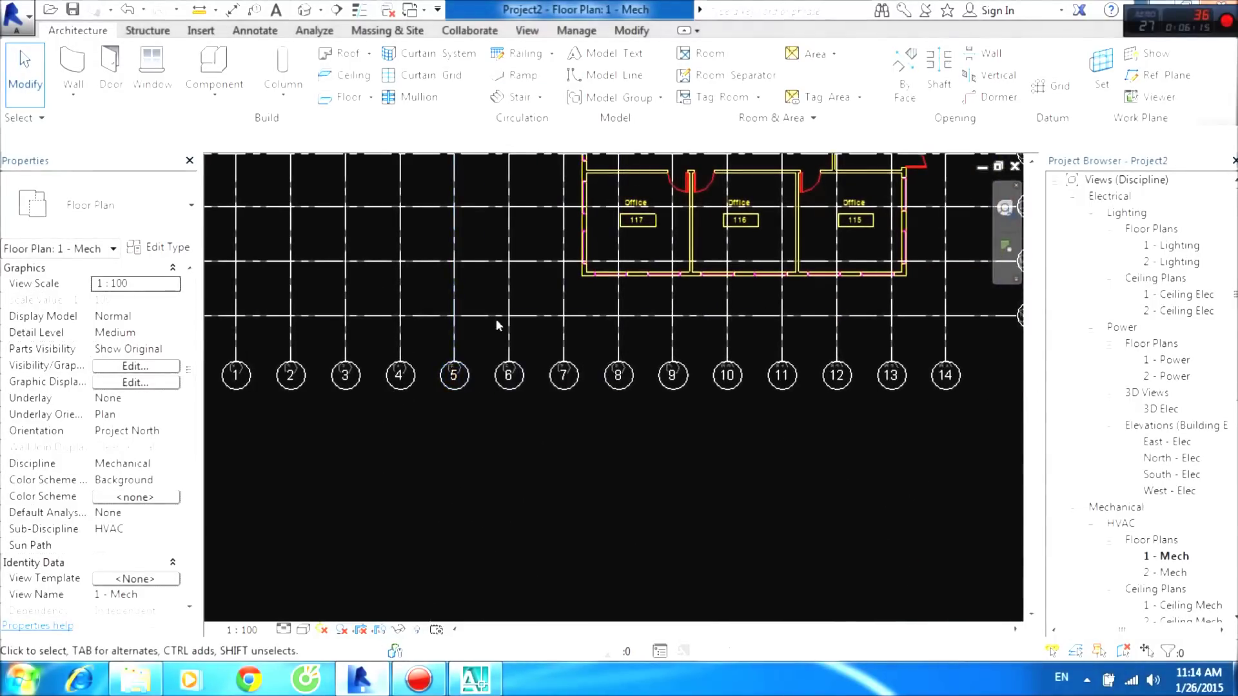
scroll(772, 315, "down", 1)
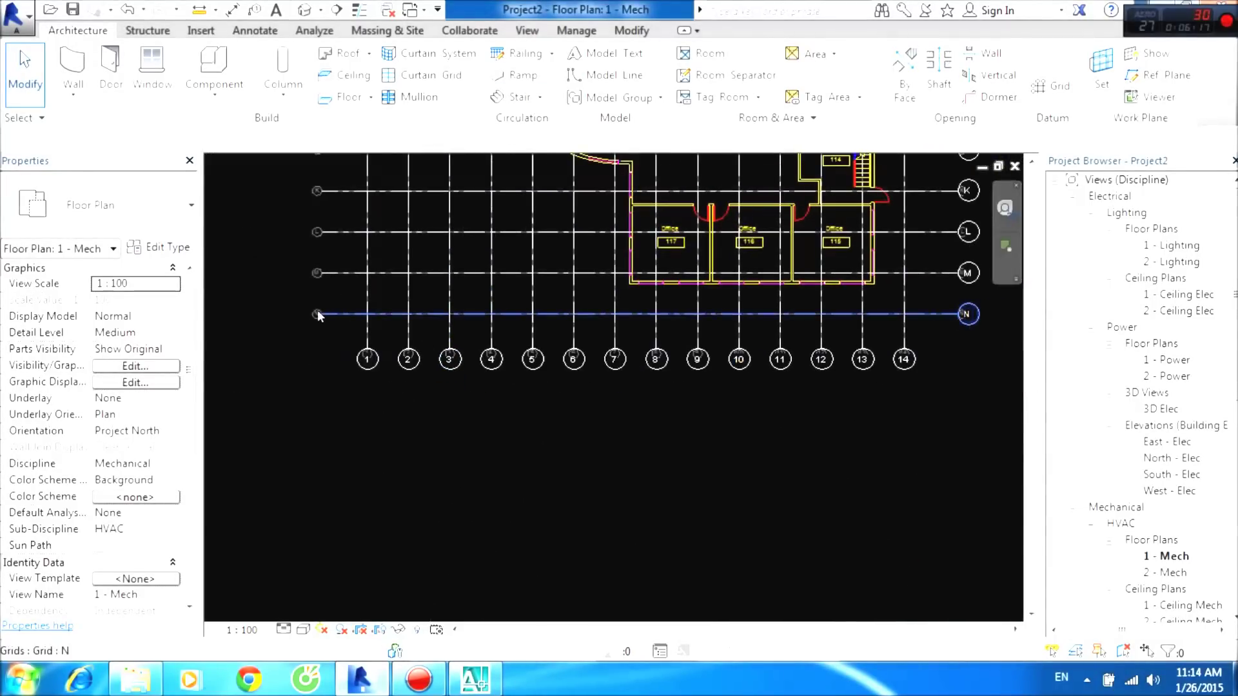
left_click(367, 327)
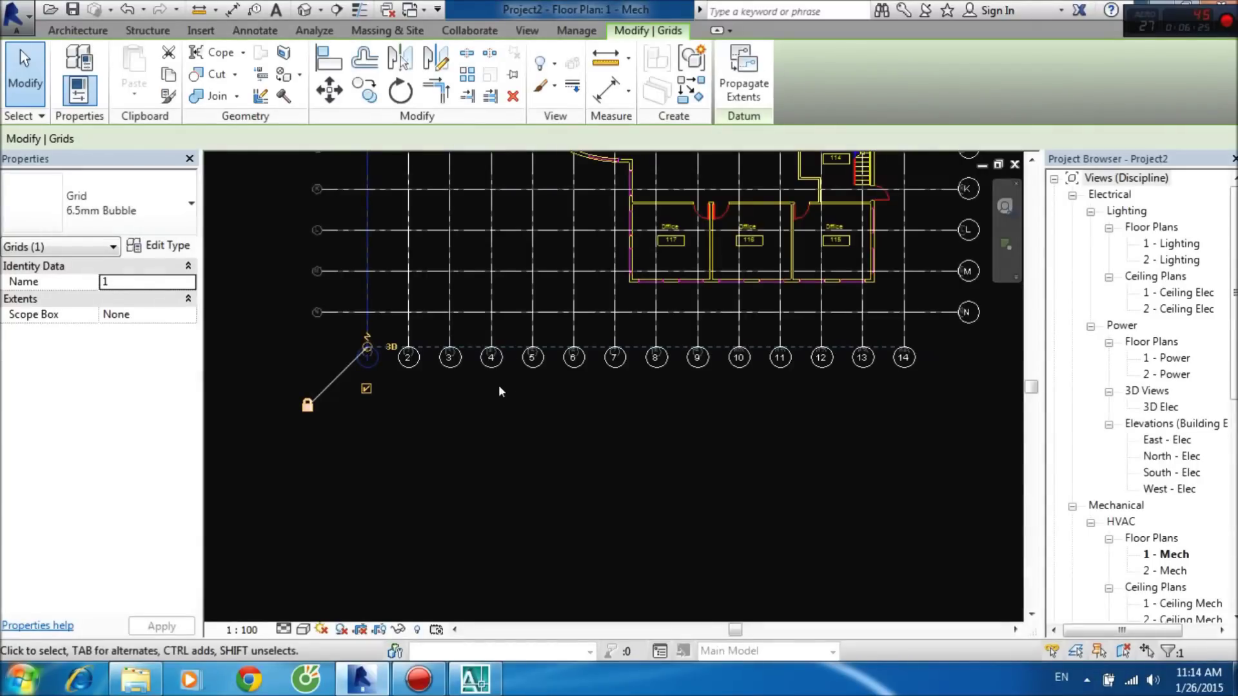
left_click(169, 247)
left_click(338, 387)
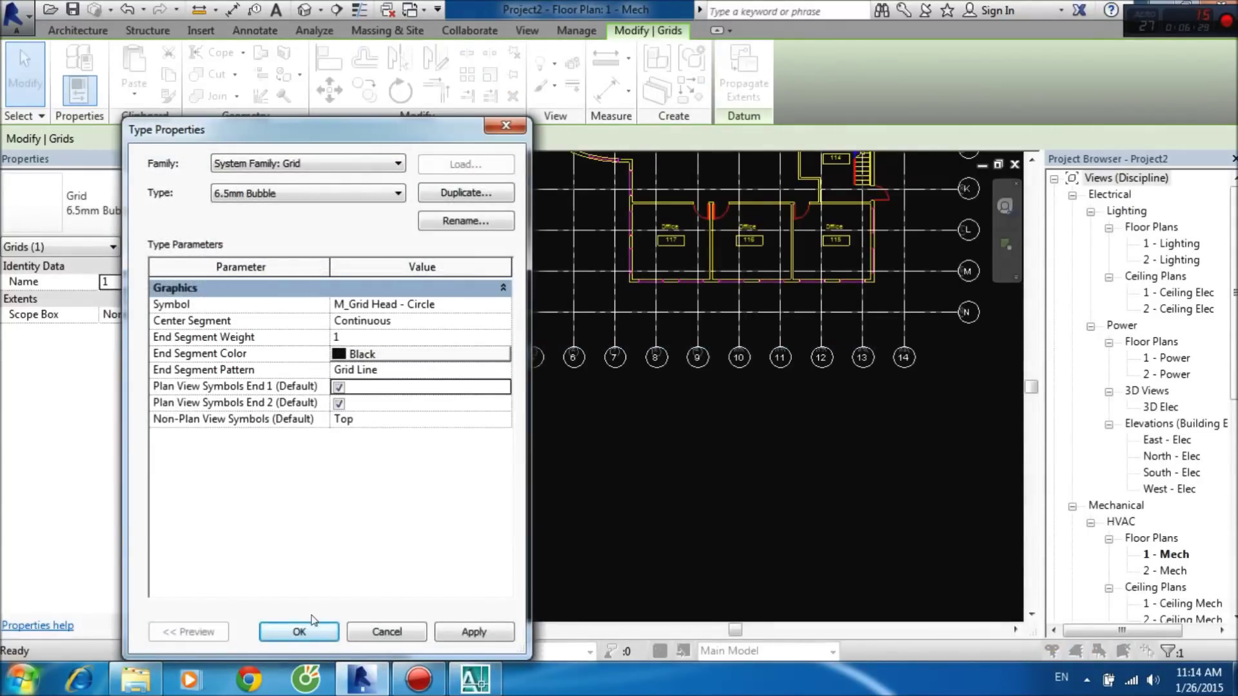
Apply the grid type change and check that bubbles show at both grid ends.
left_click(300, 632)
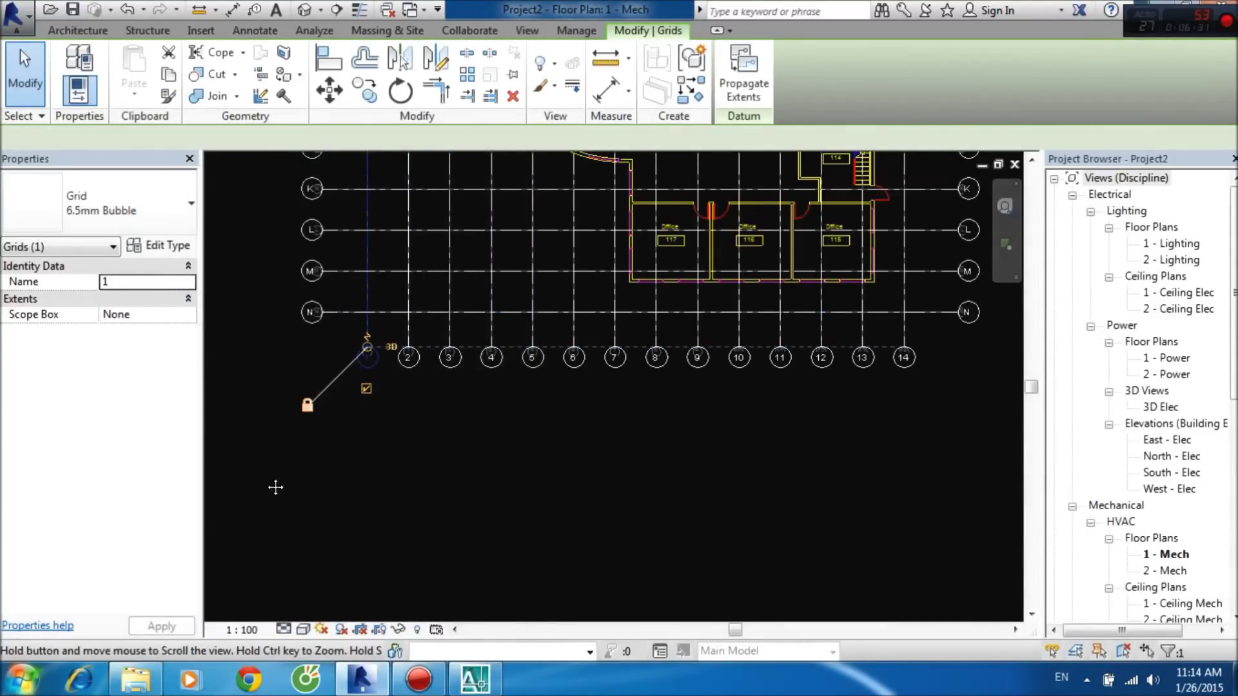
middle_click_drag(276, 486, 327, 510)
scroll(345, 335, "down", 2)
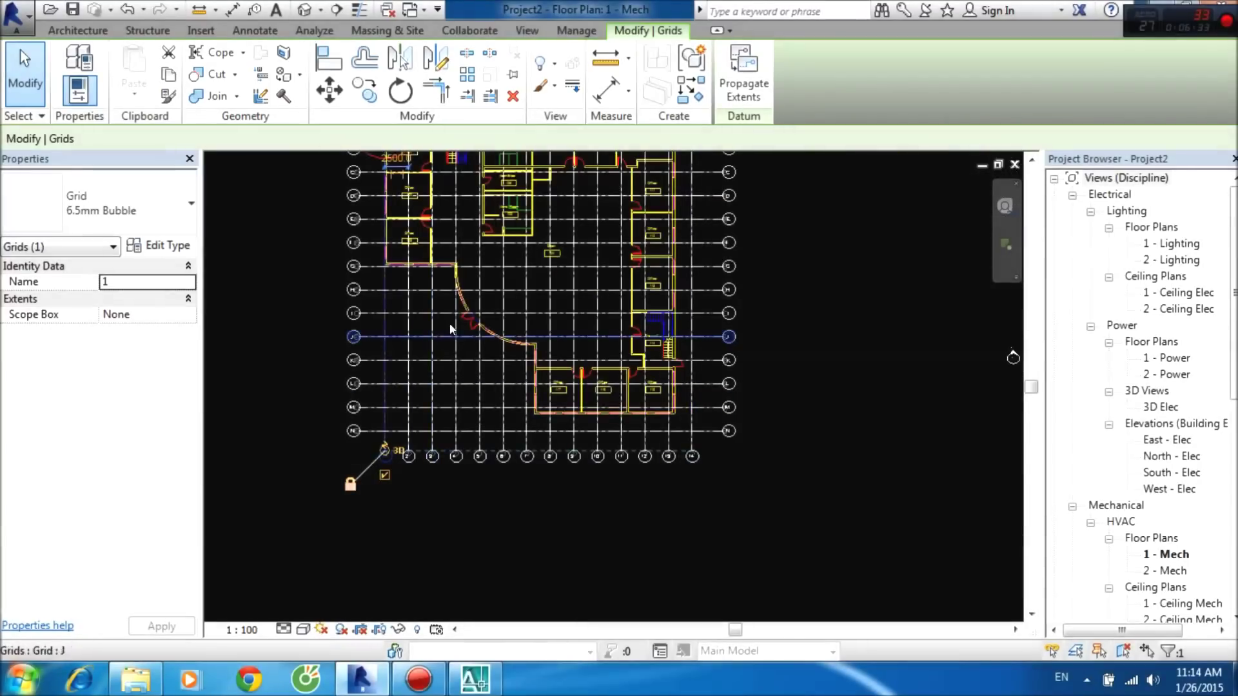
middle_click_drag(450, 323, 362, 358)
scroll(385, 282, "up", 3)
scroll(417, 348, "up", 1)
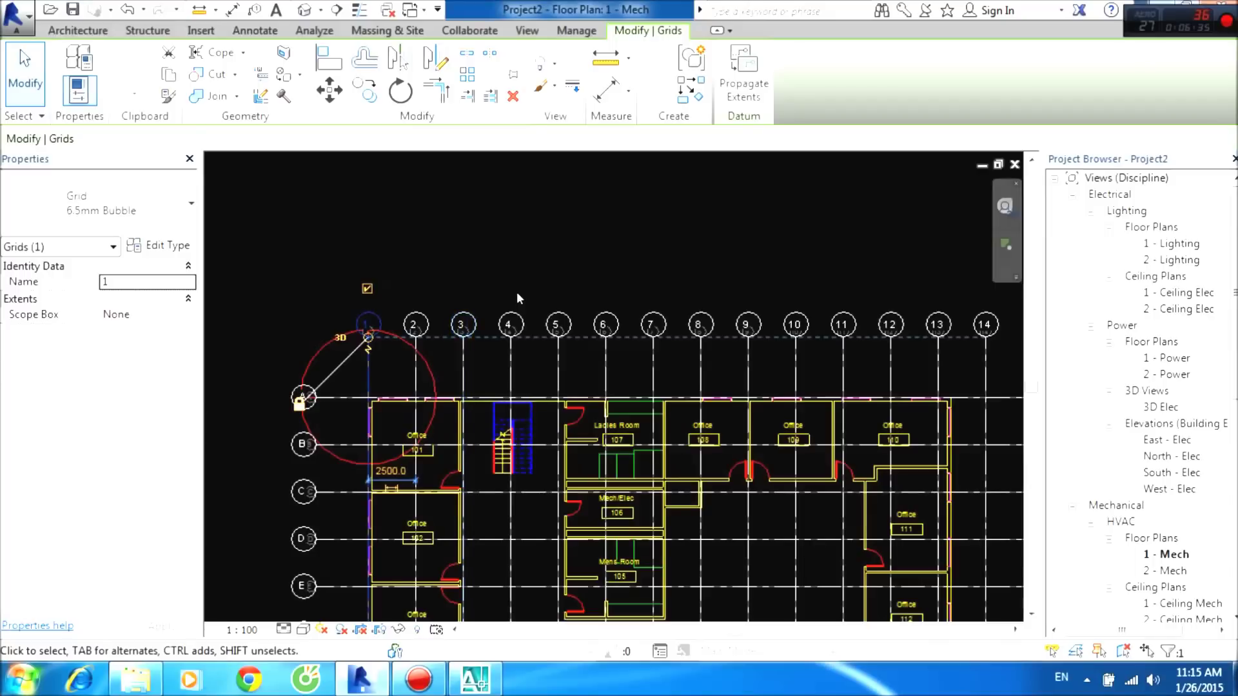
key("Escape")
middle_click_drag(467, 362, 425, 300)
scroll(490, 274, "down", 1)
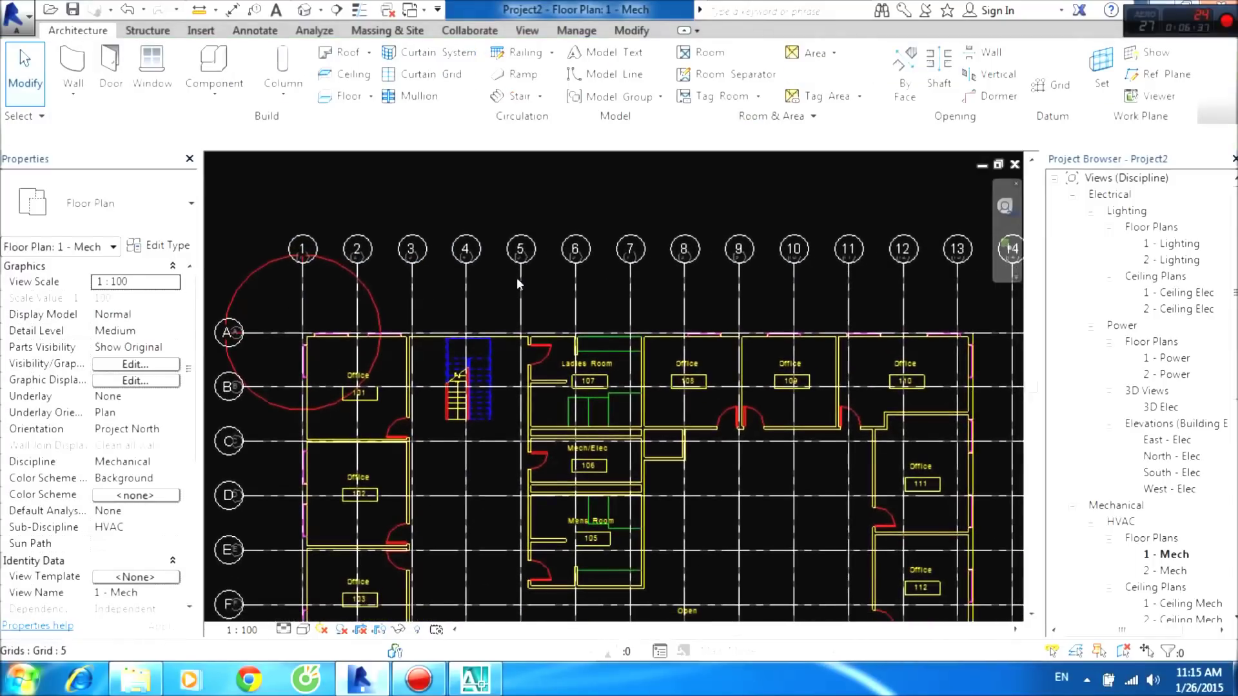
scroll(514, 271, "down", 2)
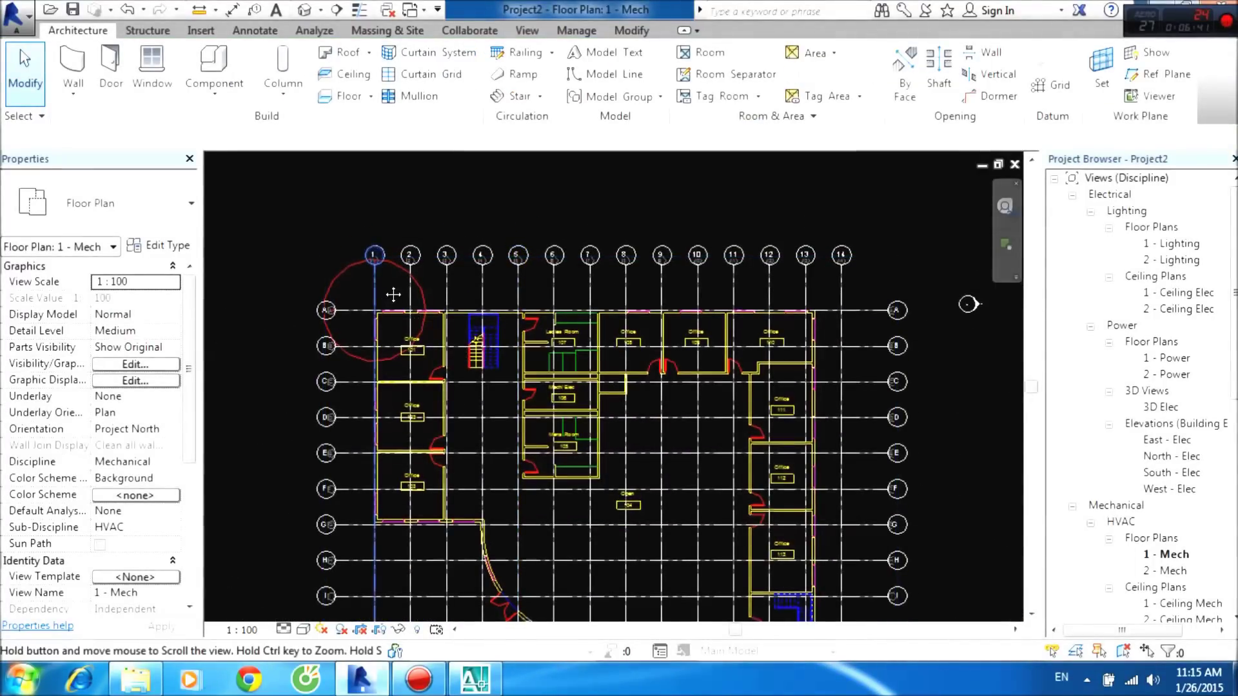
middle_click_drag(452, 295, 462, 256)
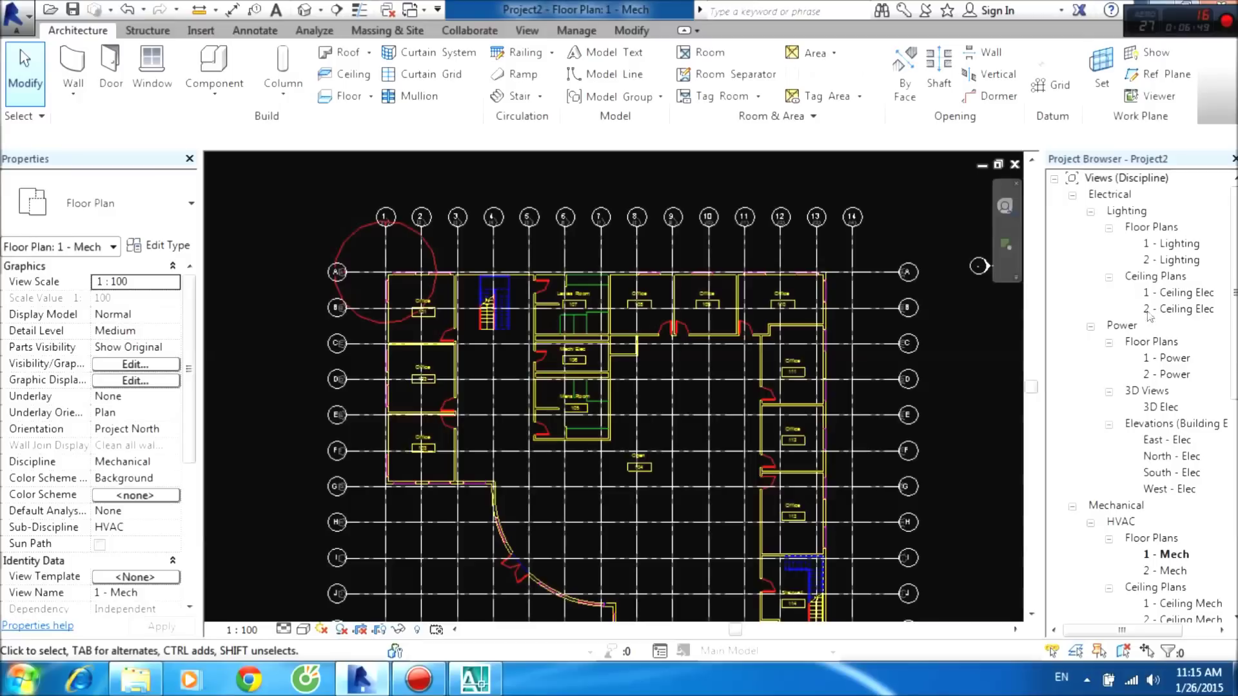
Collapse the Electrical and Plumbing views and open the East - Mech elevation.
left_click(1073, 194)
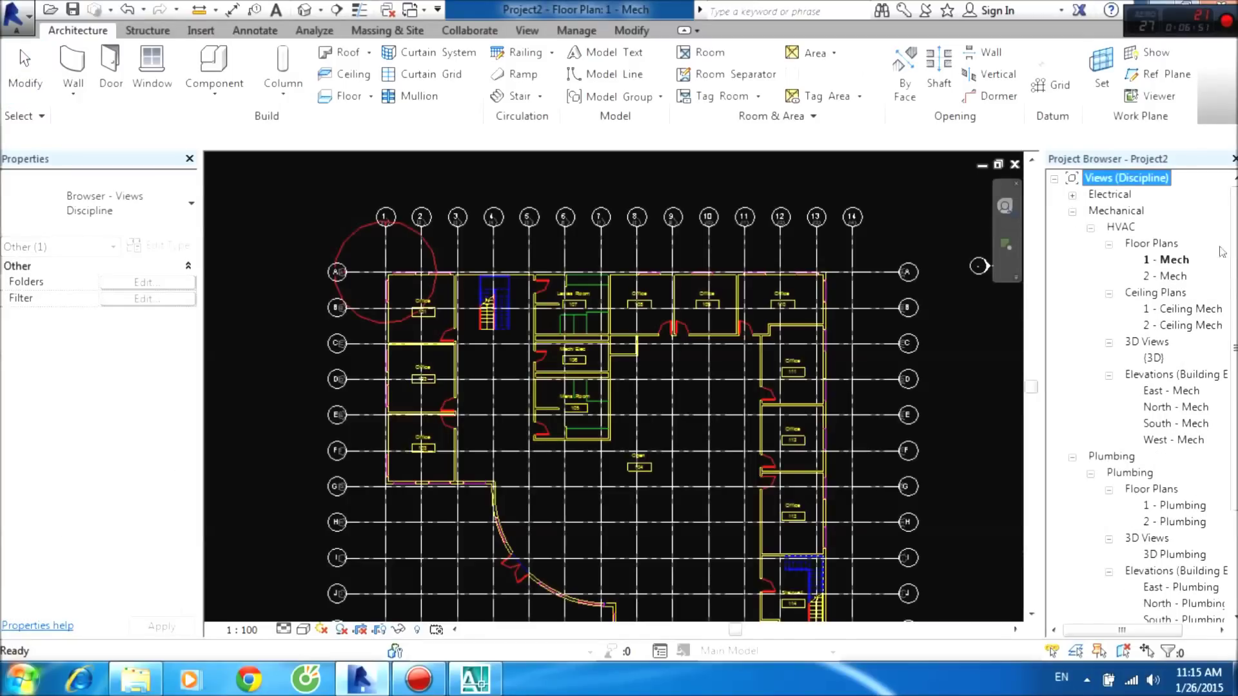
left_click(1072, 458)
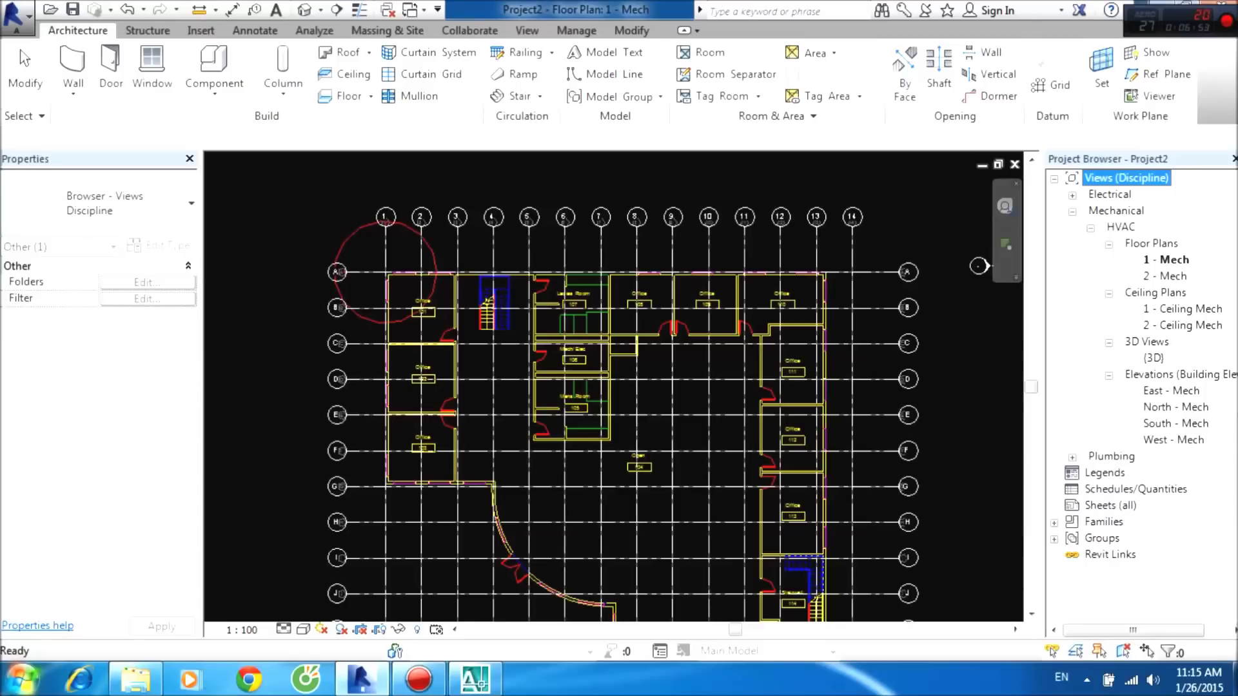
left_click(1168, 259)
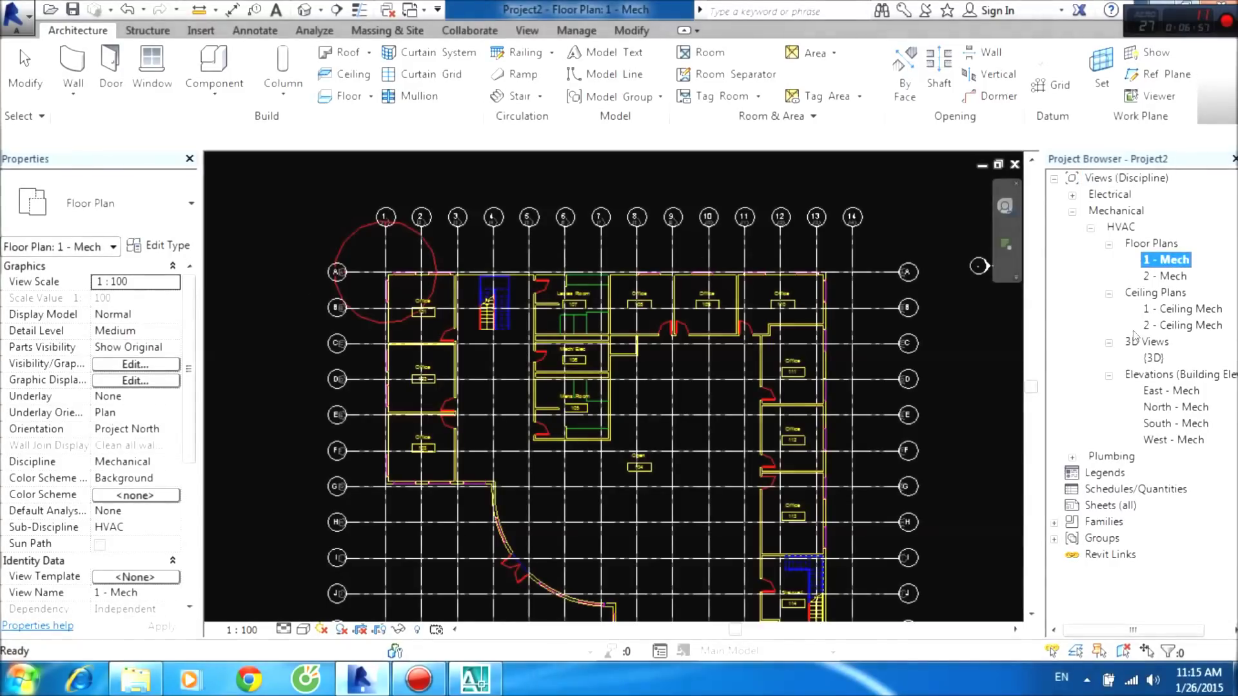
double_click(1169, 390)
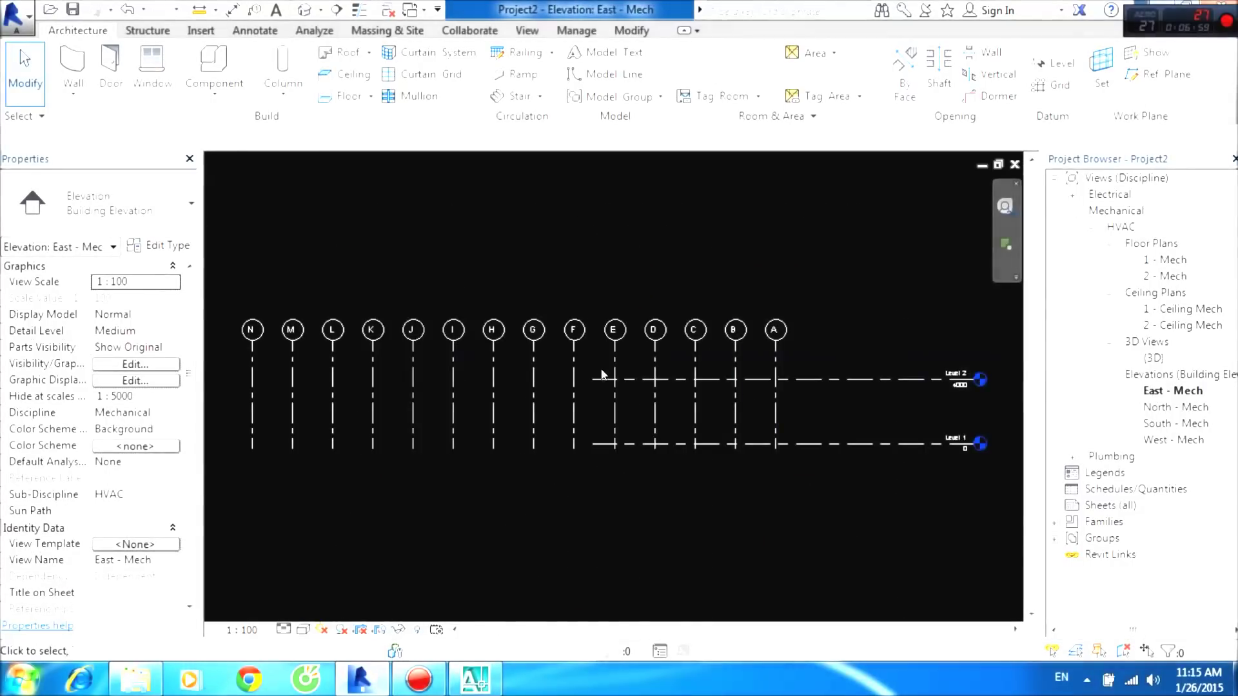
Extend Level 2 leftward past grid N in the East - Mech elevation.
middle_click_drag(906, 420, 830, 426)
scroll(830, 425, "up", 2)
scroll(831, 420, "down", 3)
left_click(849, 400)
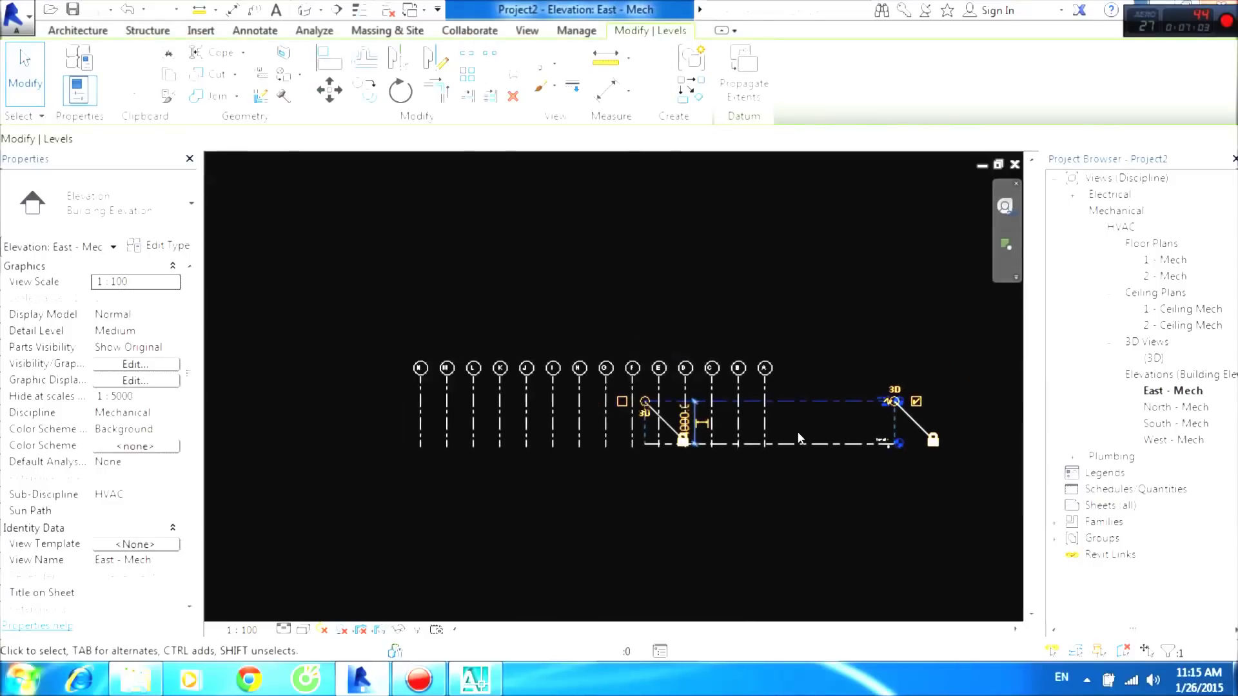
scroll(463, 460, "up", 2)
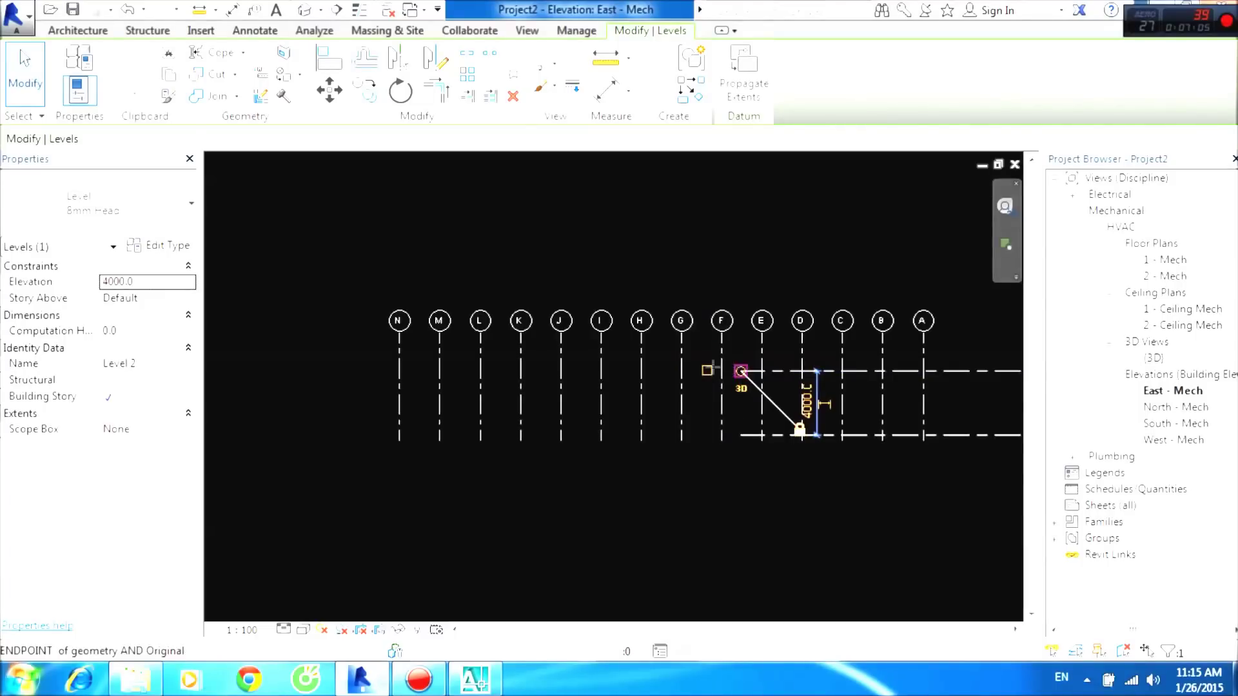
left_click_drag(713, 367, 344, 372)
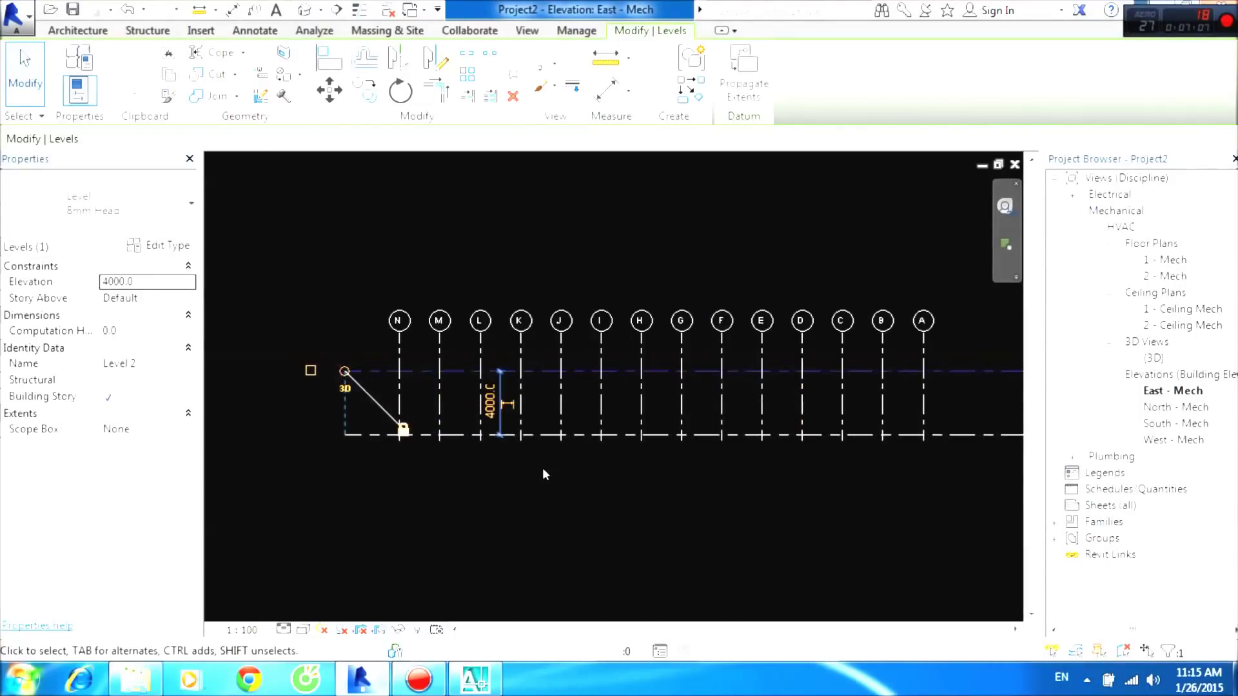
scroll(699, 471, "down", 2)
Lengthen the grid lines upward above the levels and compare with the AutoCAD east elevation.
left_click(691, 419)
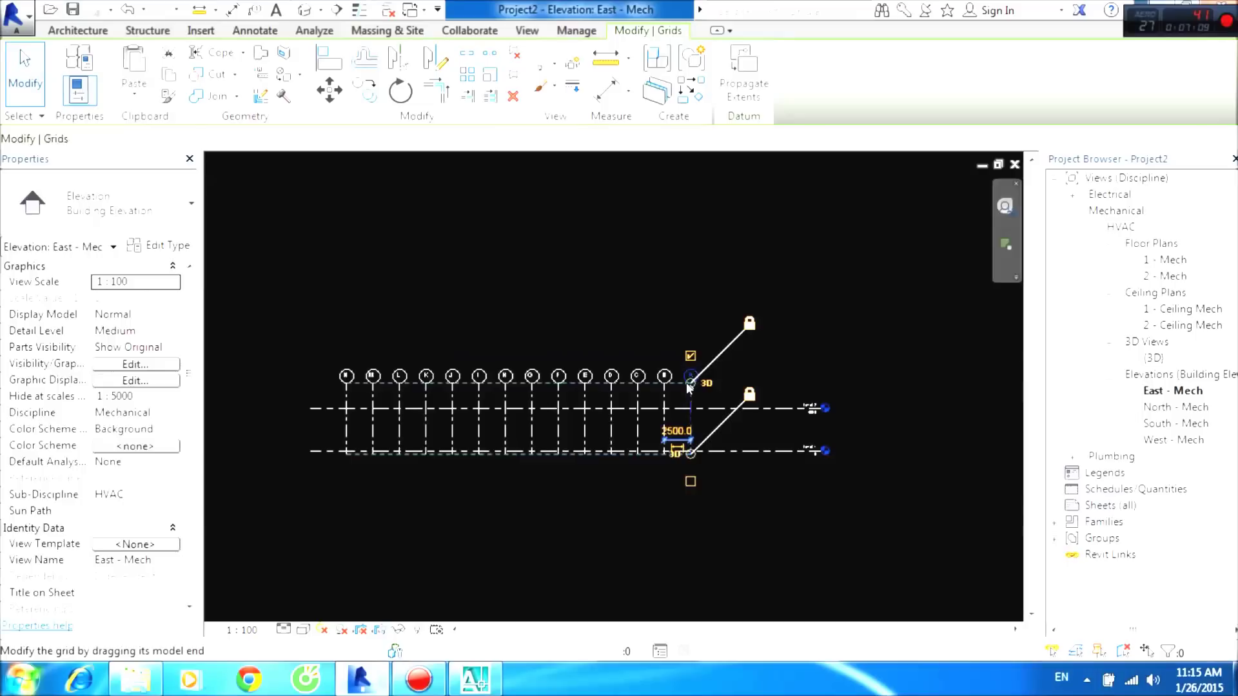
left_click_drag(688, 387, 688, 258)
left_click(838, 409)
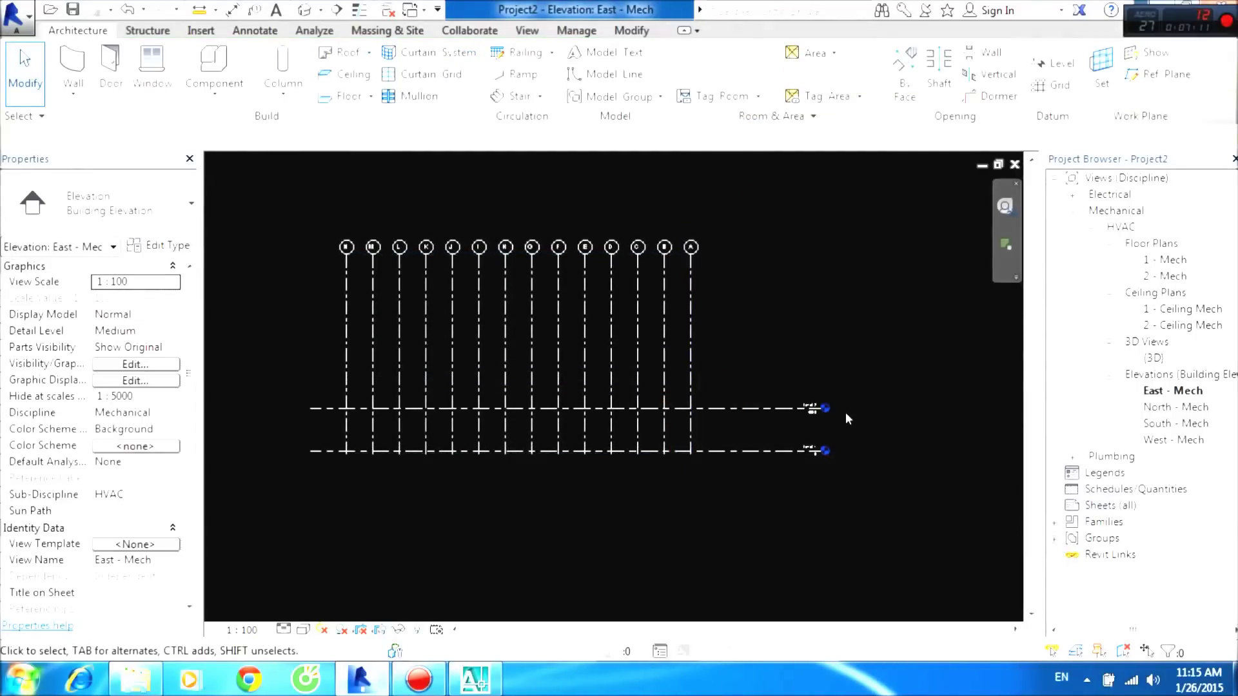
scroll(832, 409, "up", 1)
scroll(818, 413, "up", 2)
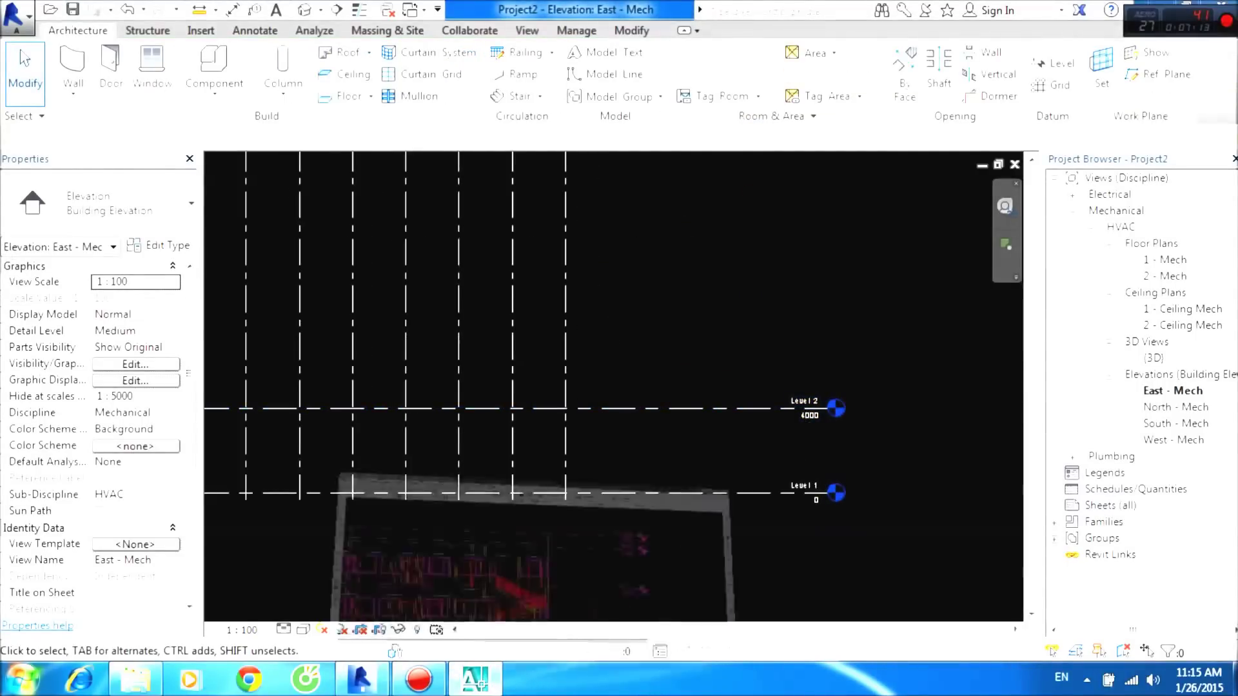
left_click(475, 679)
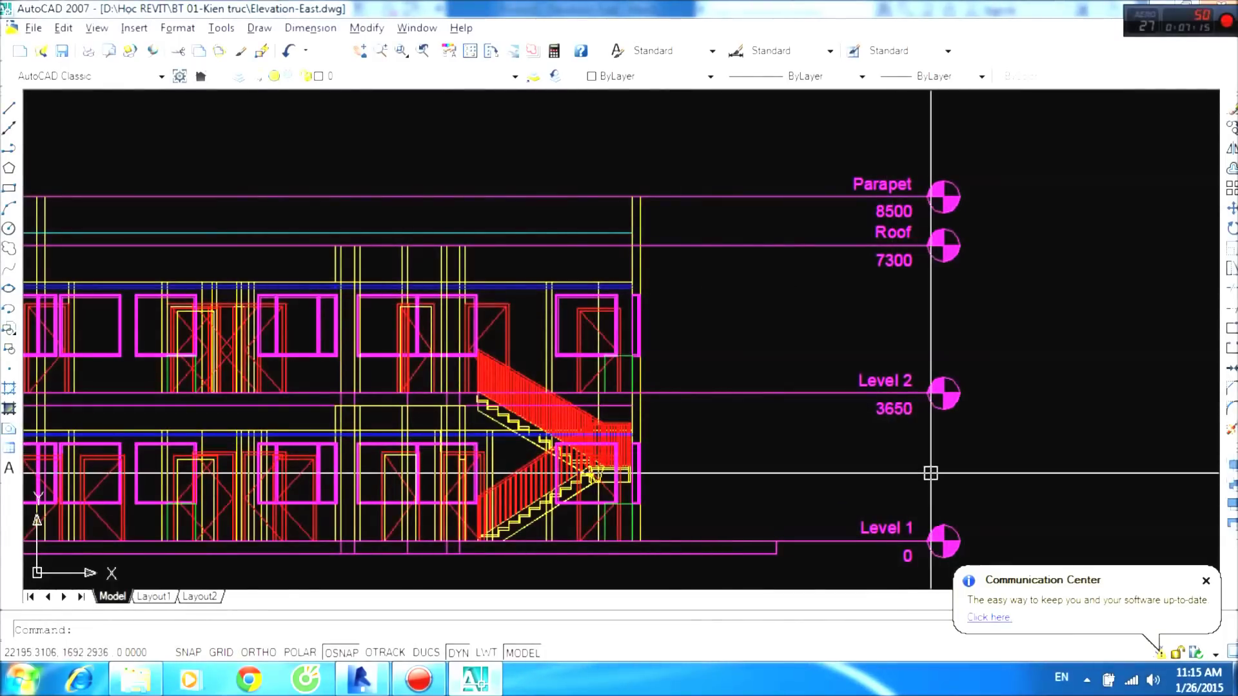
key("alt+Tab")
left_click(810, 416)
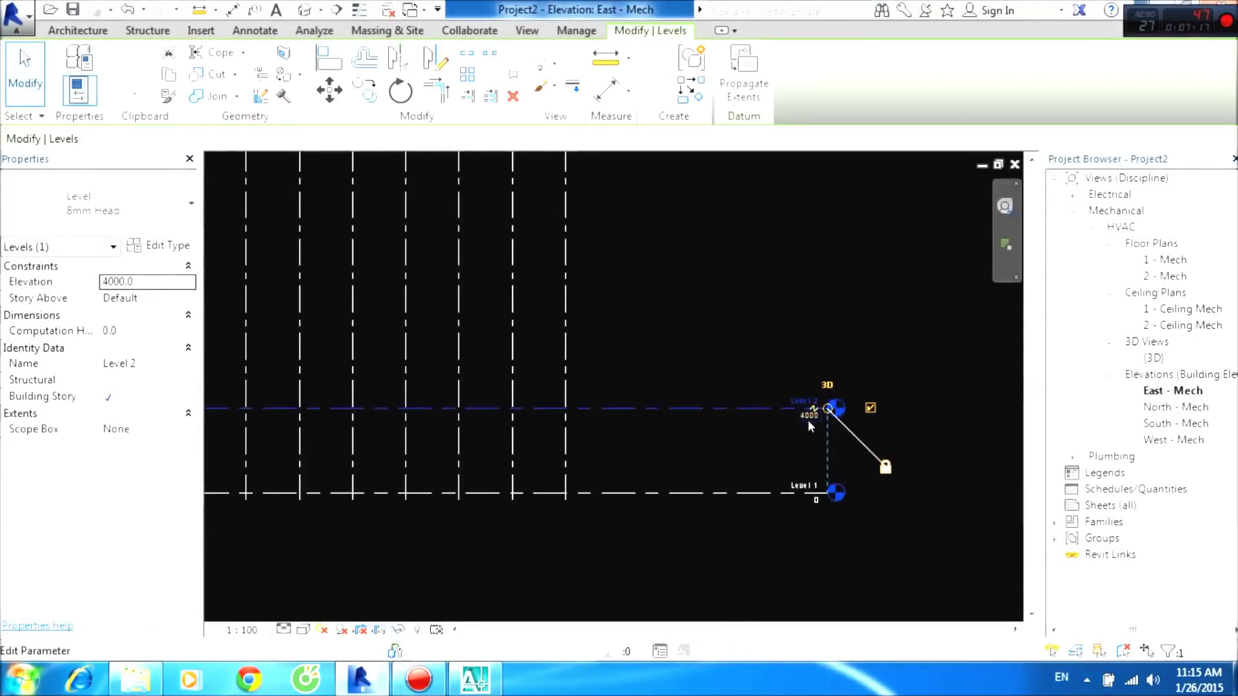
Change Level 2's elevation to 3650.
scroll(807, 421, "up", 2)
scroll(807, 420, "up", 2)
left_click(801, 403)
type("3650")
key("Return")
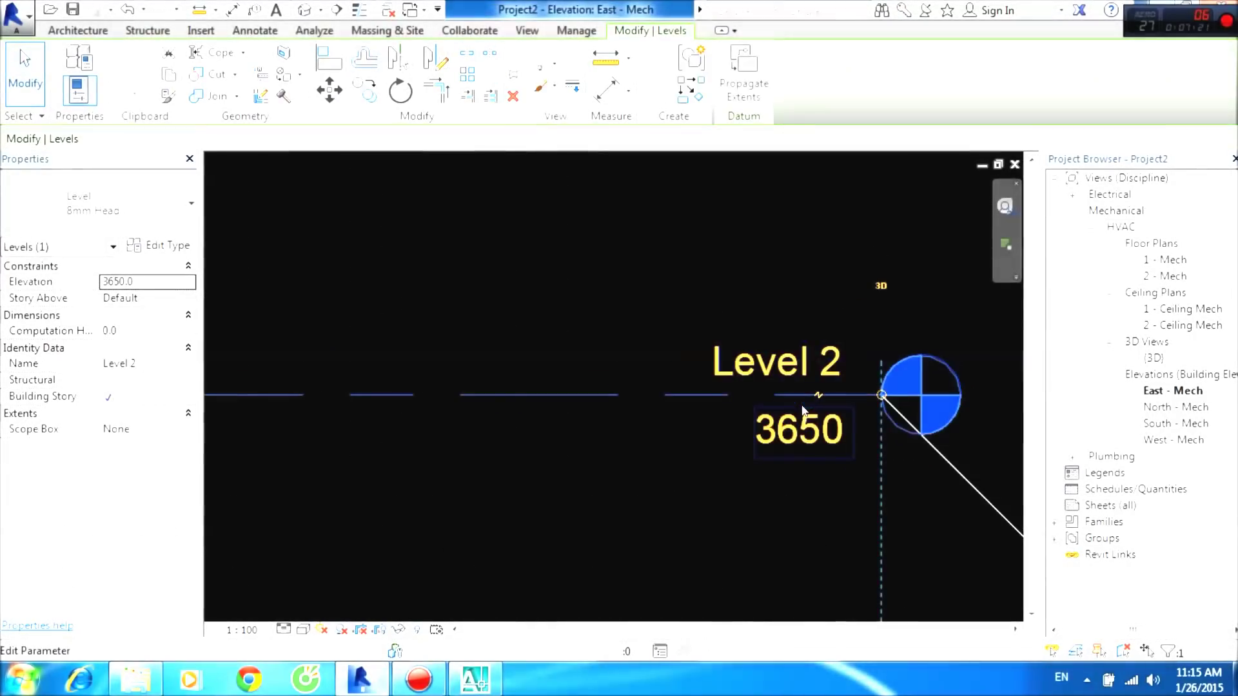
scroll(729, 320, "down", 3)
scroll(615, 301, "down", 2)
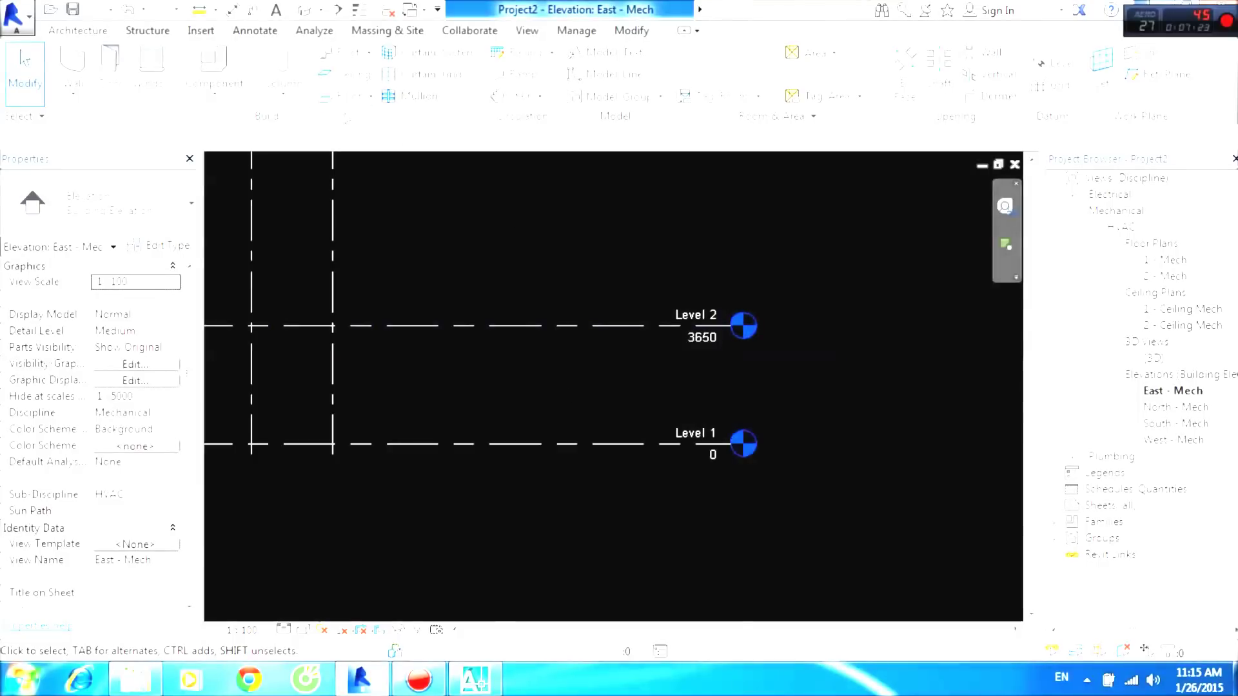
Draw Level 3 and Level 4 above Level 2, then check heights against the AutoCAD elevation.
left_click(1041, 66)
scroll(722, 390, "down", 2)
scroll(655, 383, "down", 2)
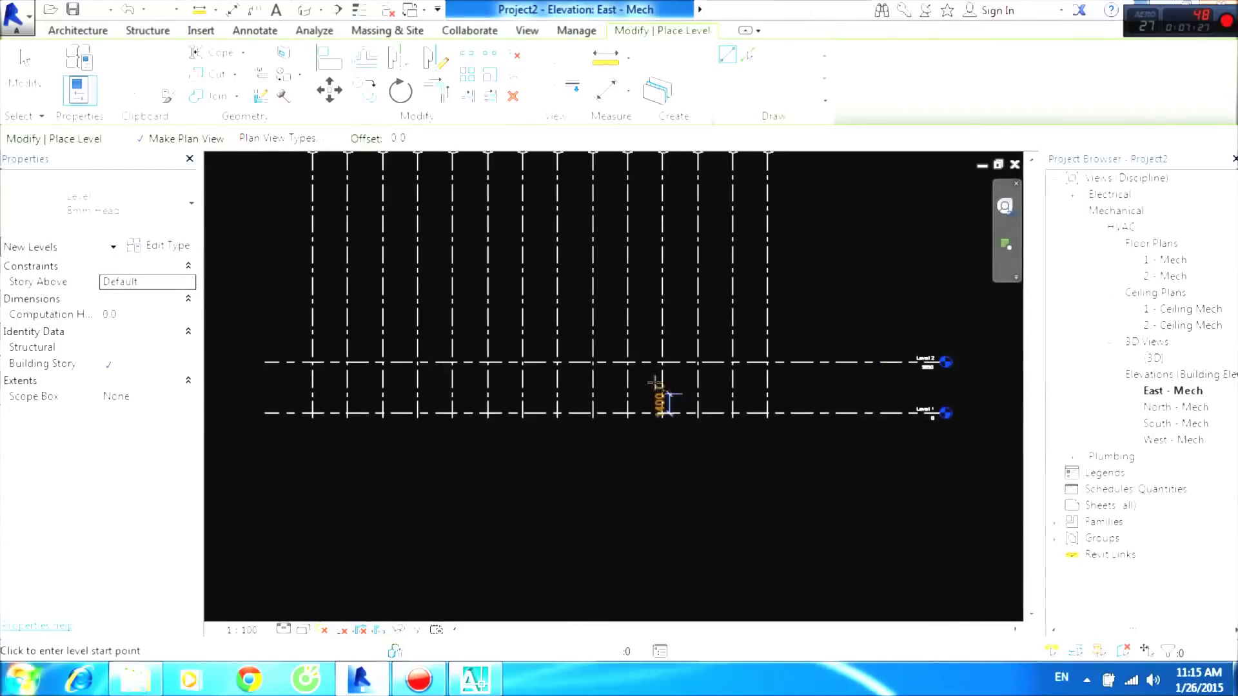
left_click(264, 301)
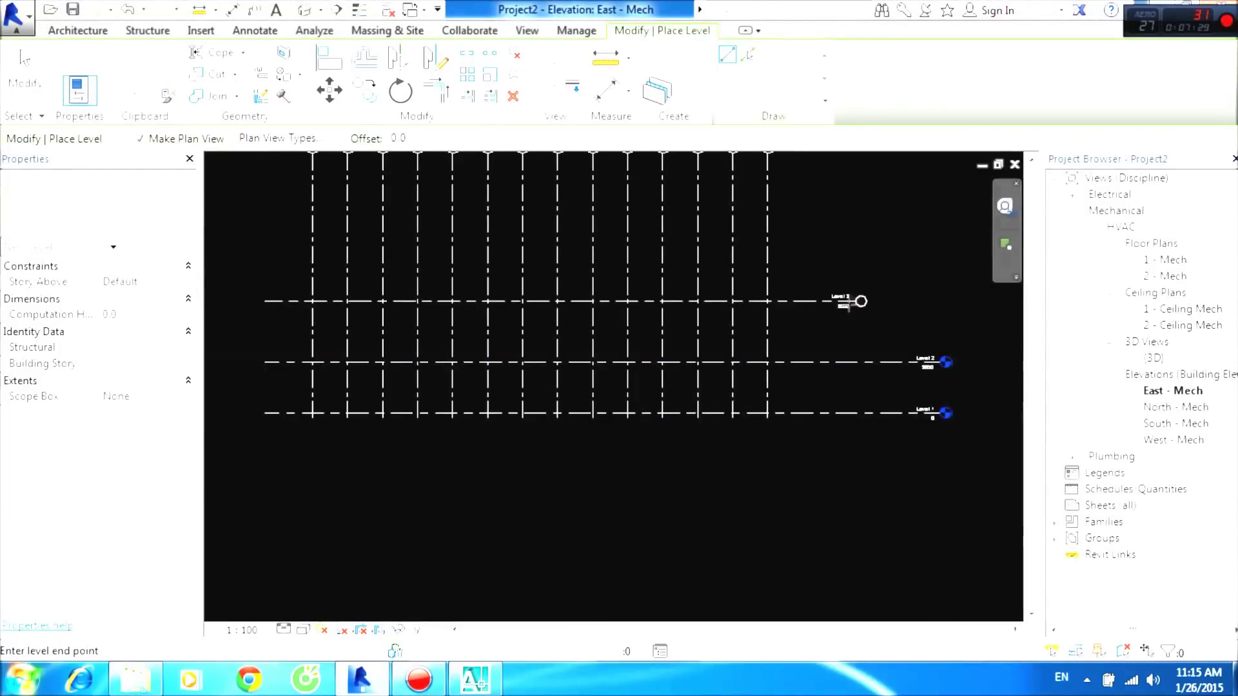
left_click(941, 301)
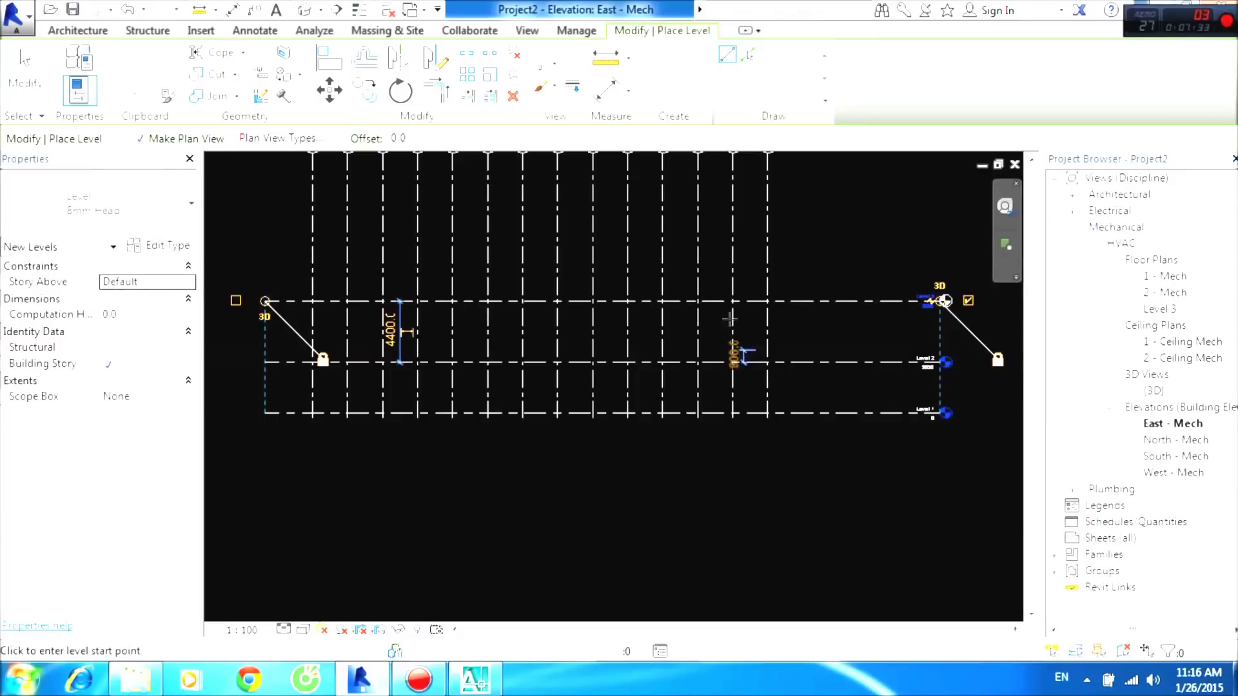
left_click(261, 240)
left_click(943, 242)
key("Escape")
key("Escape")
key("alt+Tab")
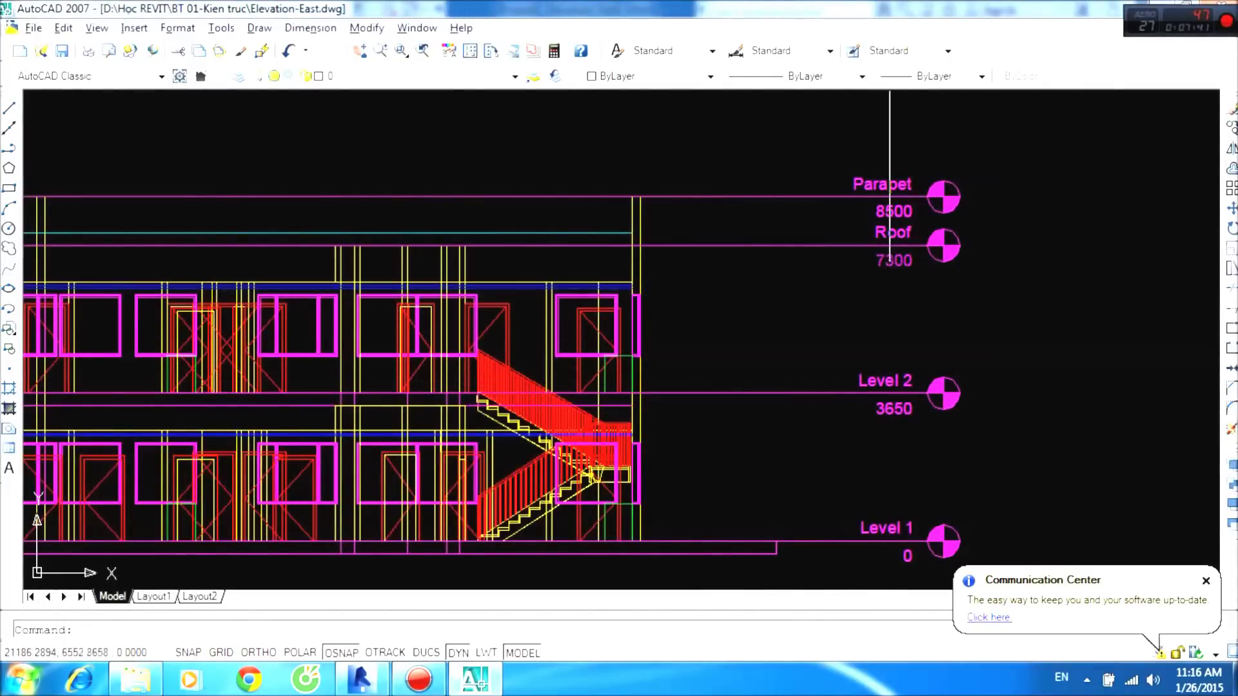
key("alt+Tab")
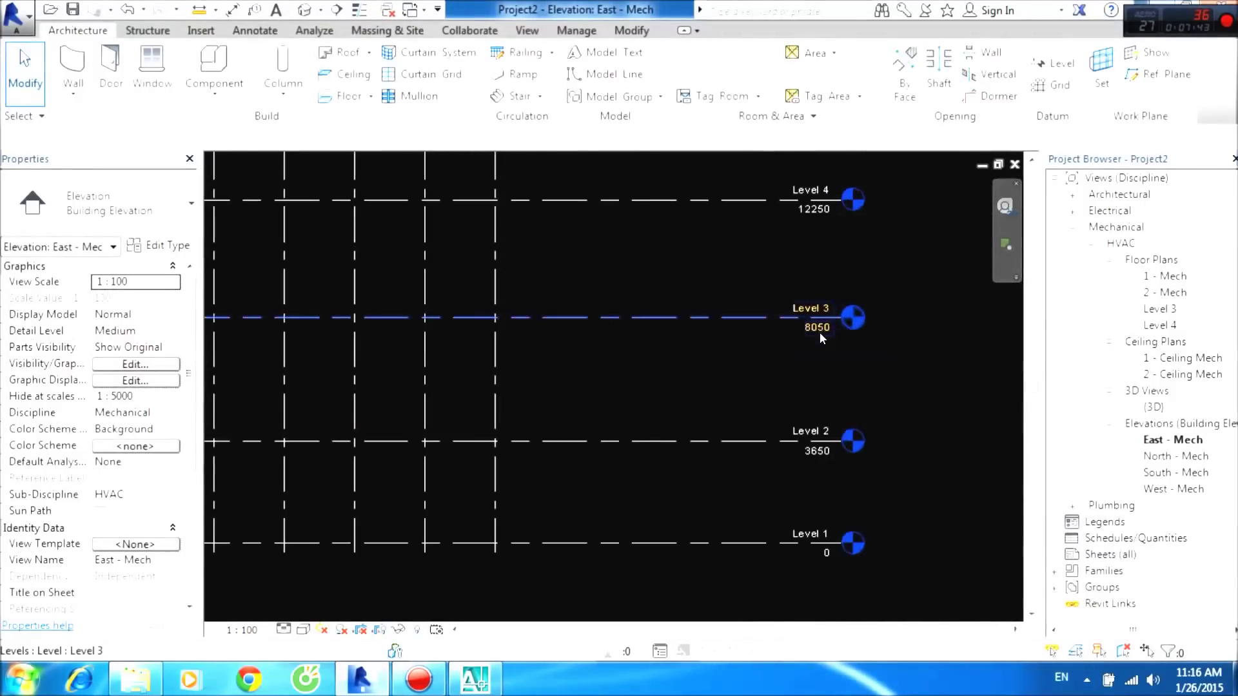
Set Level 3's elevation to 7300 and Level 4's to 8500.
left_click(819, 331)
scroll(819, 331, "up", 2)
left_click(814, 326)
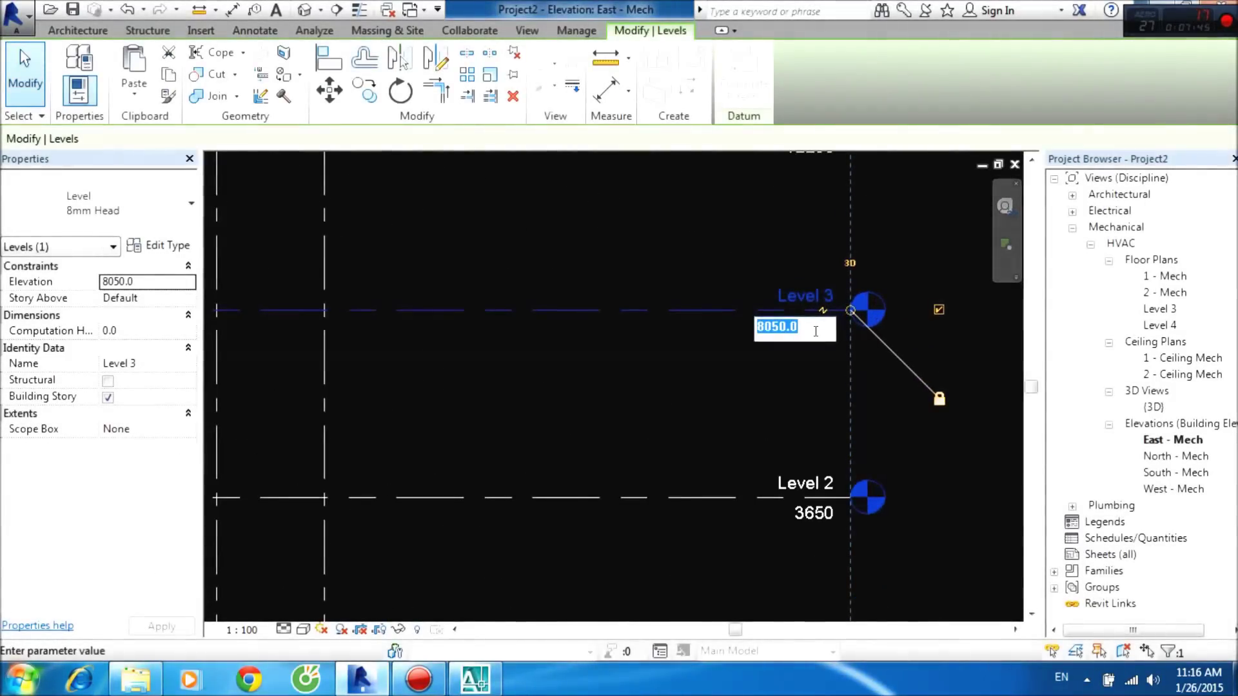
type("00")
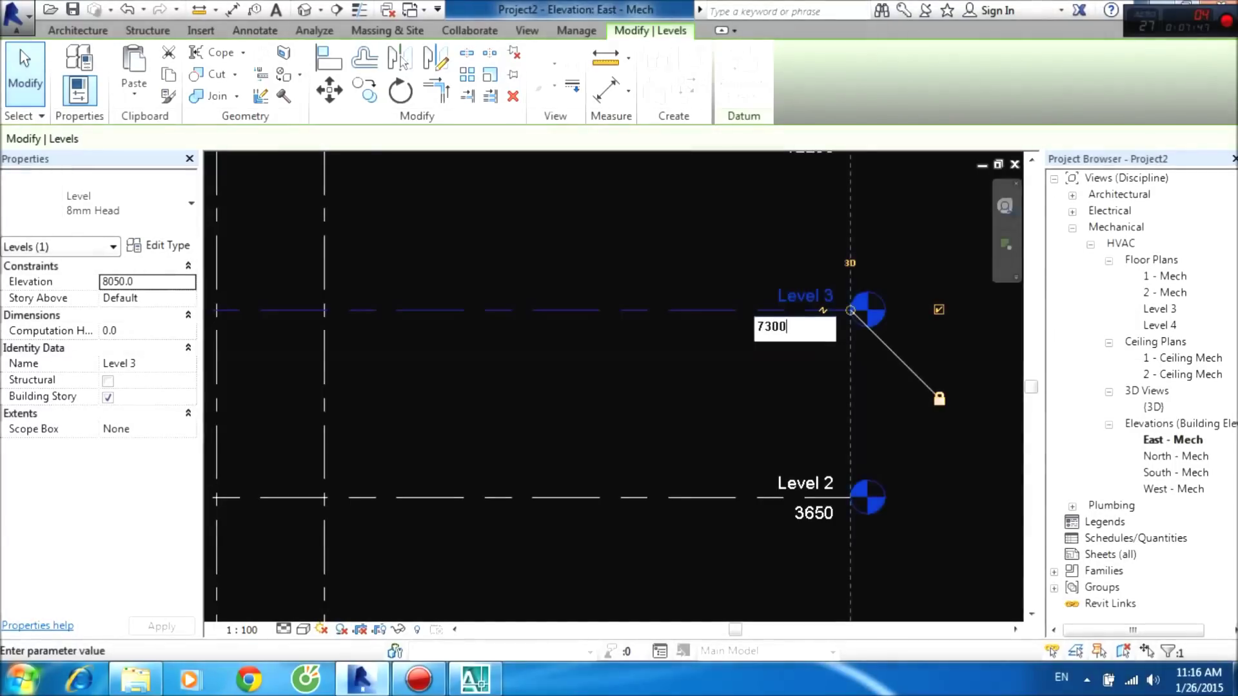
key("Return")
scroll(861, 275, "down", 2)
middle_click_drag(861, 274, 847, 394)
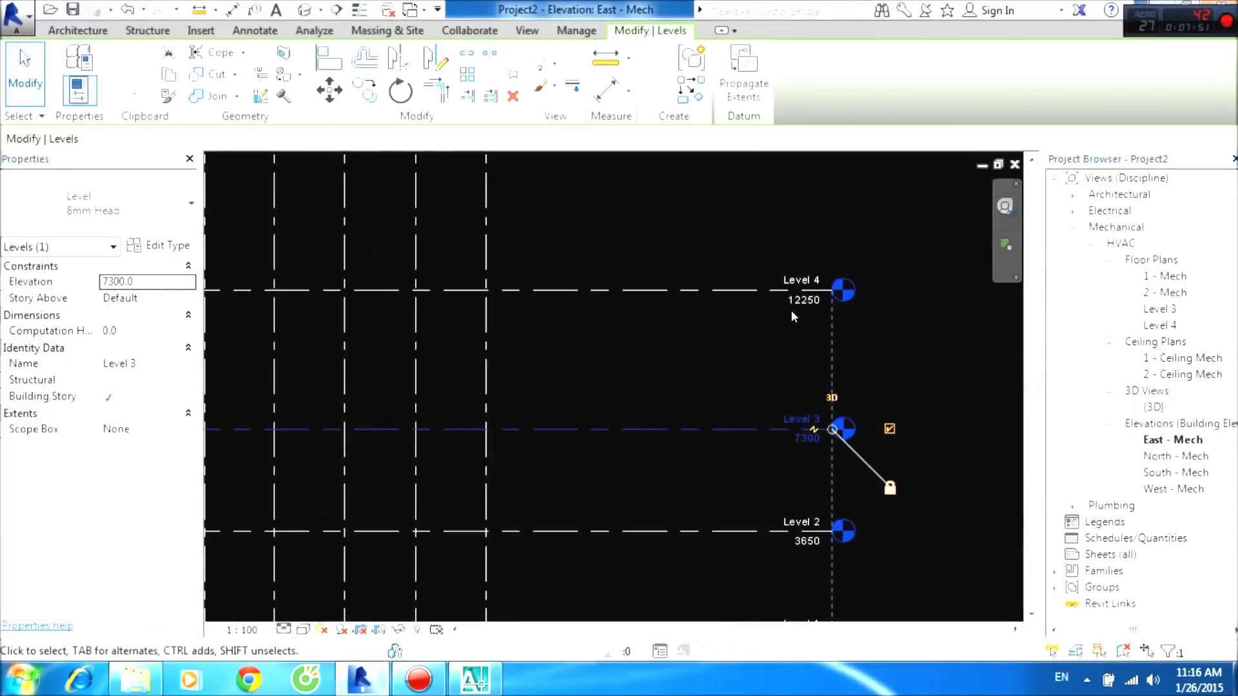
left_click(790, 303)
left_click(803, 302)
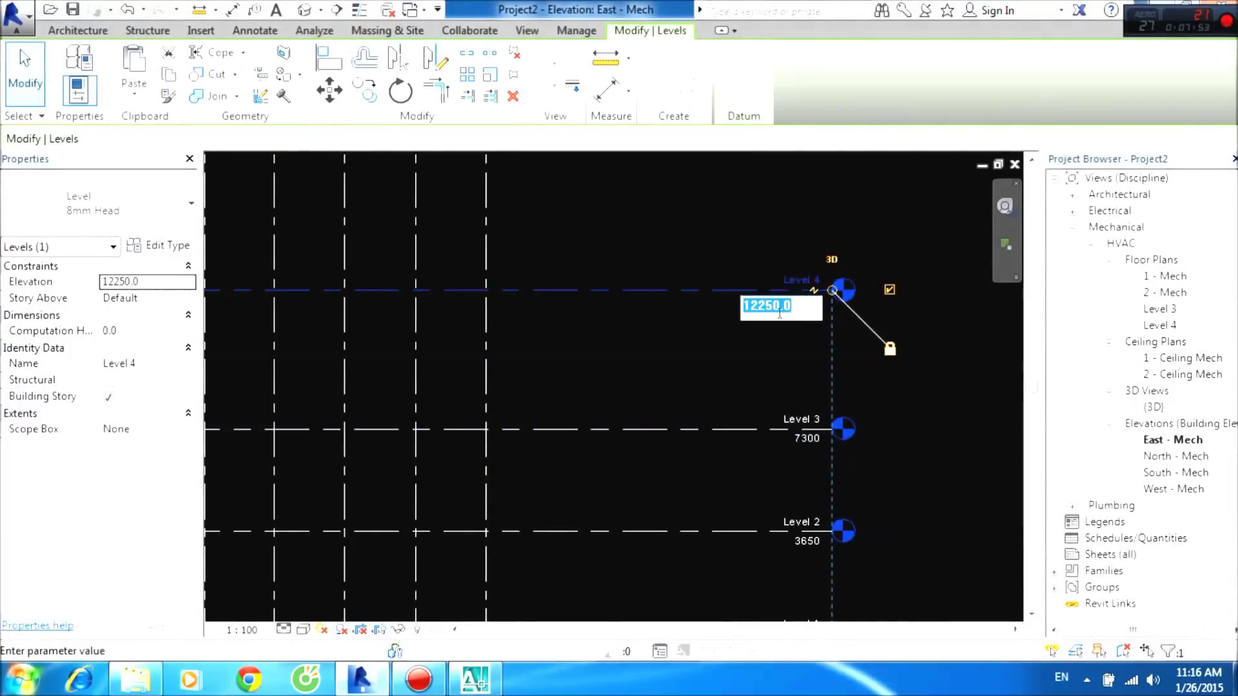
type("500")
key("Return")
left_click(775, 439)
Inspect grid A and Level 4, then open the 1 - Mech floor plan.
scroll(775, 439, "down", 1)
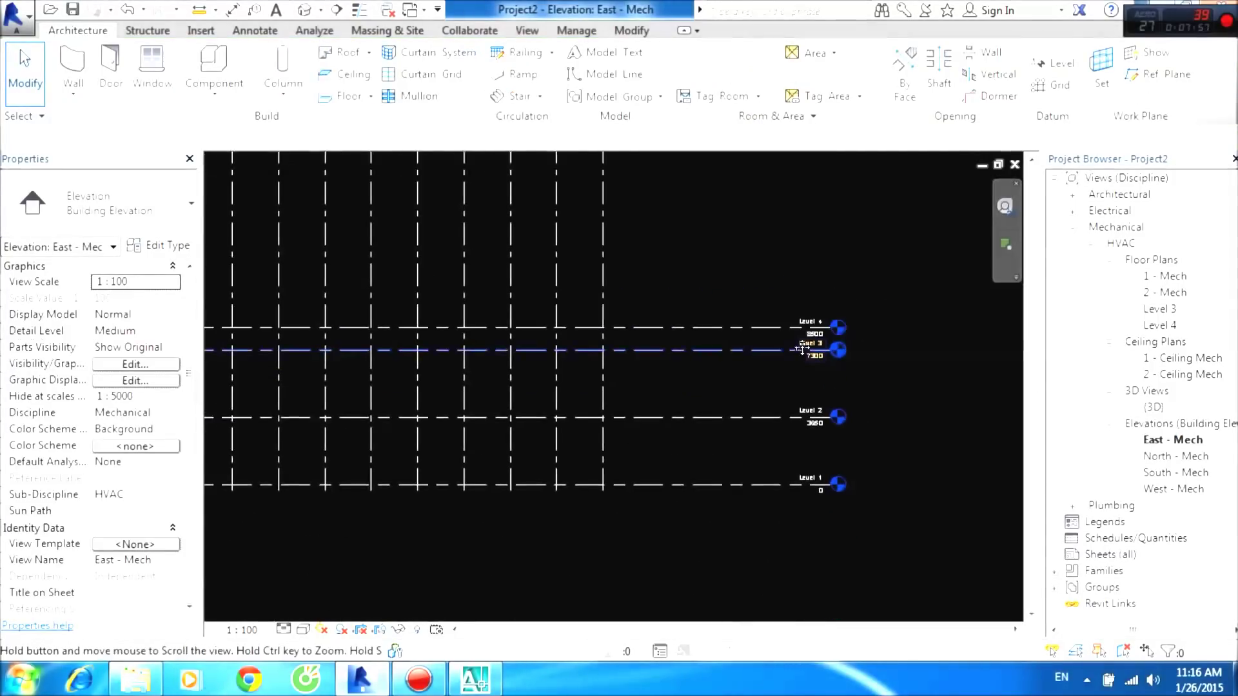
middle_click_drag(775, 439, 783, 379)
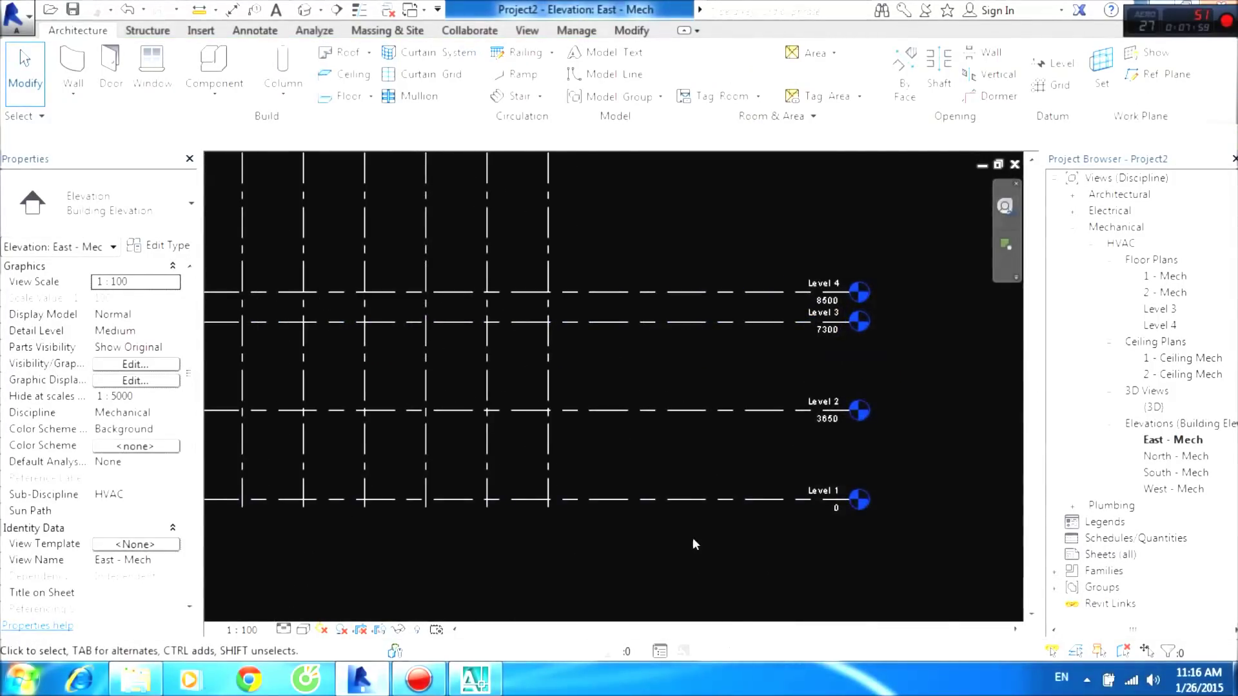
scroll(539, 354, "down", 2)
scroll(520, 218, "down", 1)
left_click(570, 283)
left_click(756, 334)
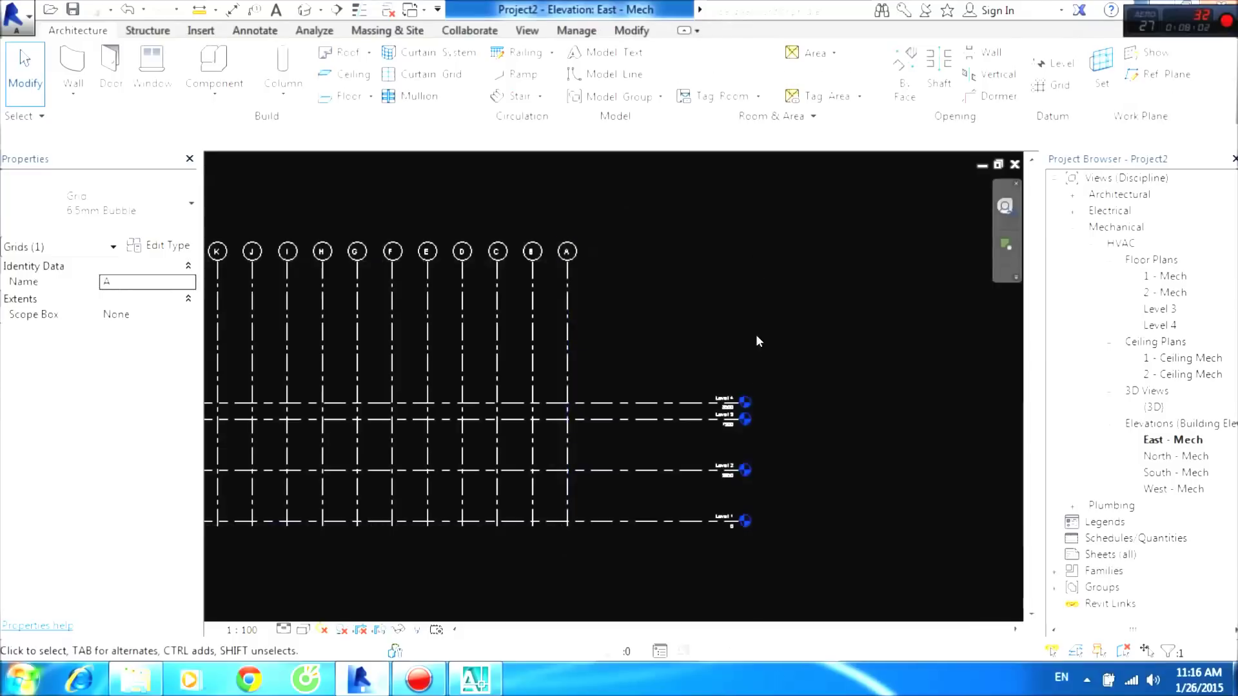
left_click(680, 396)
left_click(758, 424)
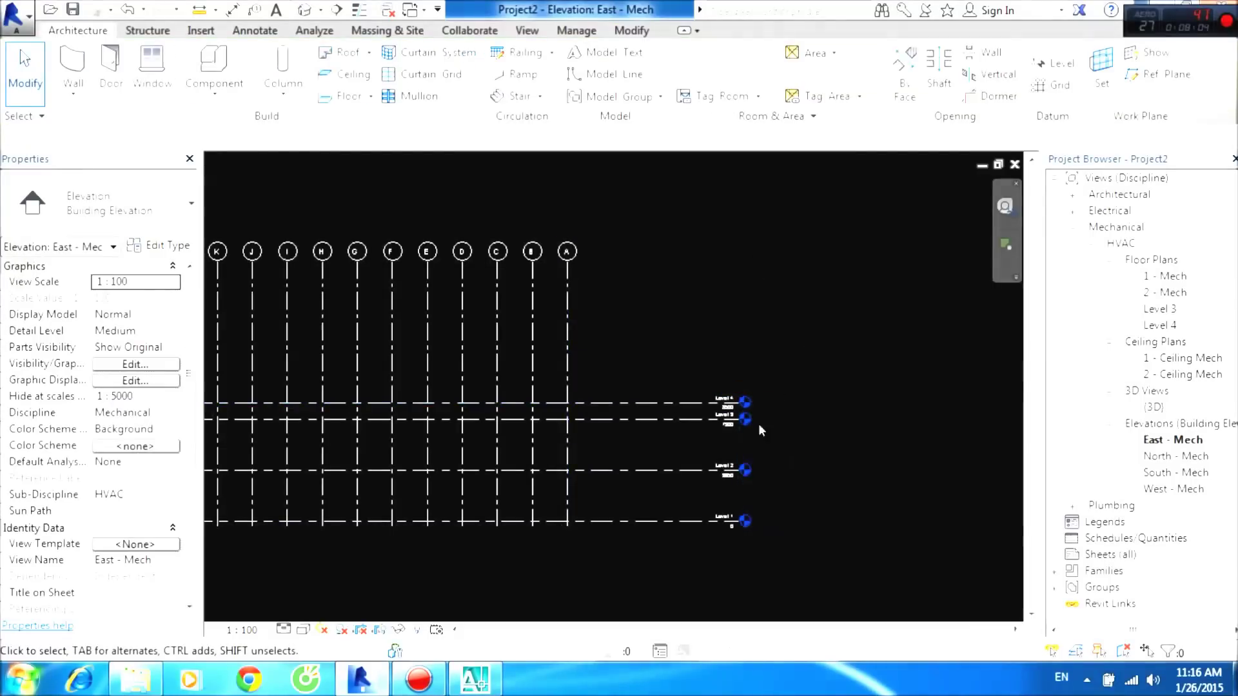
double_click(1169, 277)
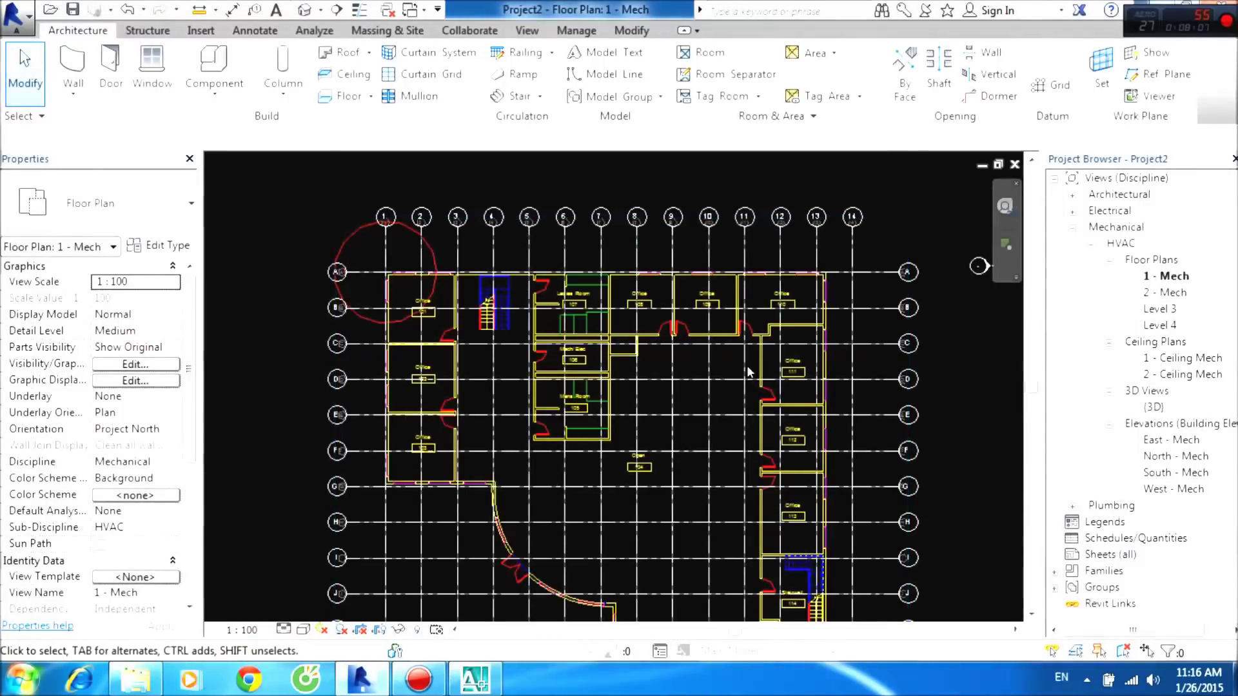
Pan around Floor Plan 1 - Mech and start the Wall tool with Generic - 200mm.
scroll(748, 373, "down", 1)
mouse_move(749, 373)
middle_mouse_down()
mouse_move(532, 302)
mouse_move(776, 460)
middle_mouse_up()
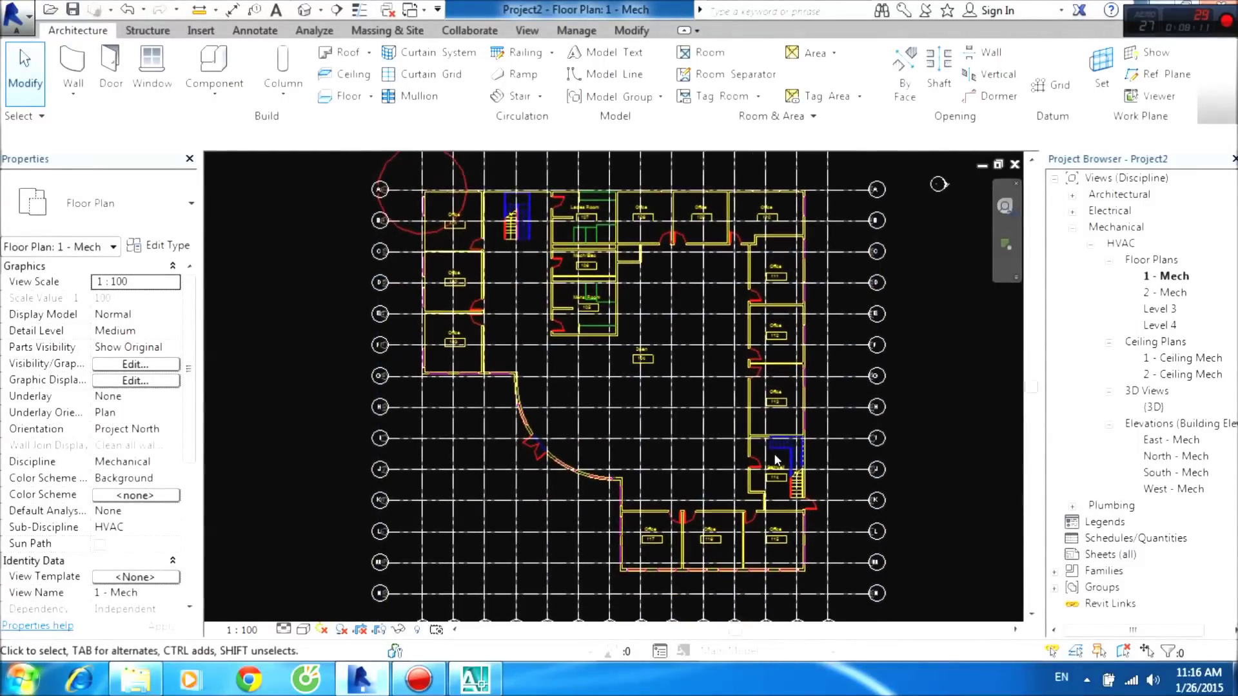
scroll(776, 460, "up", 1)
middle_click_drag(545, 417, 567, 403)
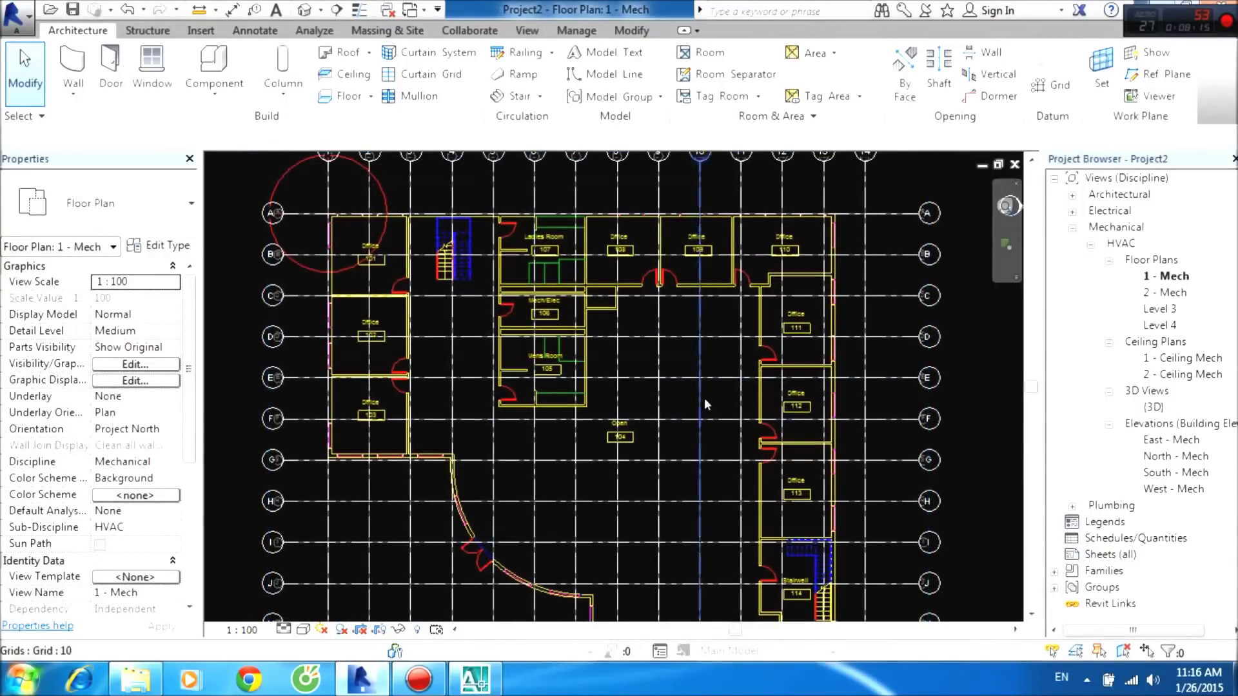
middle_click_drag(522, 397, 517, 353)
scroll(438, 469, "up", 2)
middle_click_drag(394, 366, 452, 398)
middle_click_drag(315, 259, 359, 379)
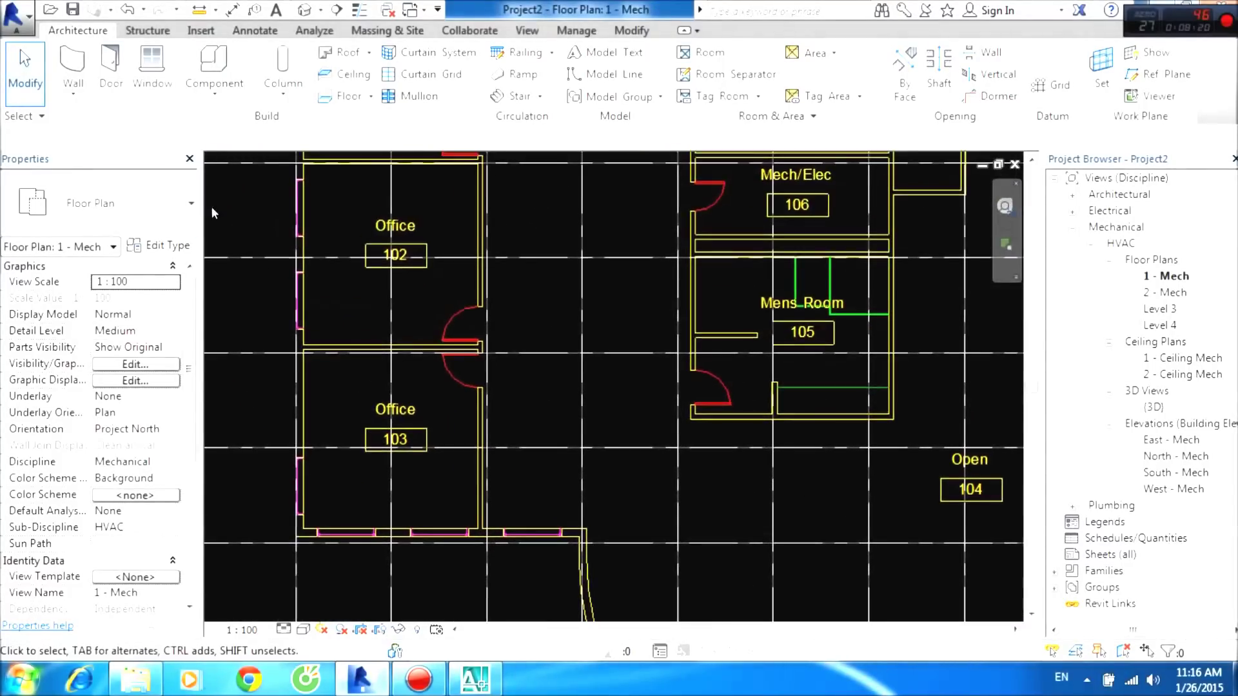
left_click(73, 64)
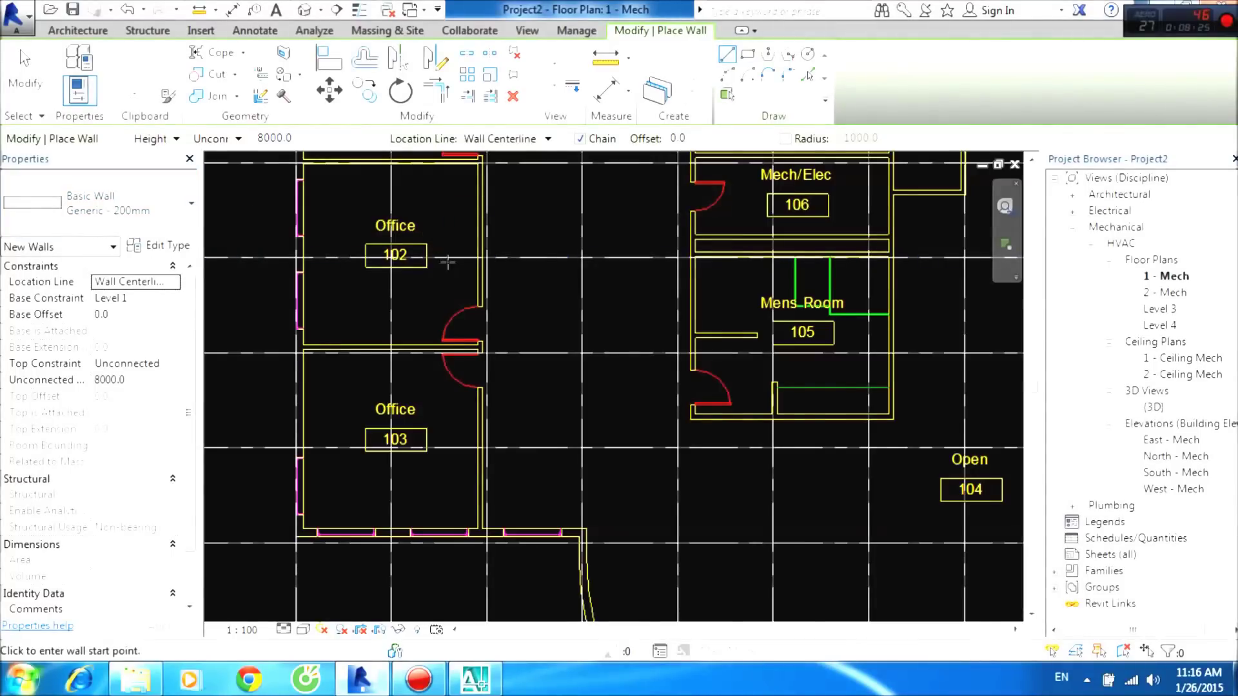
scroll(487, 337, "down", 4)
middle_click_drag(487, 338, 516, 247)
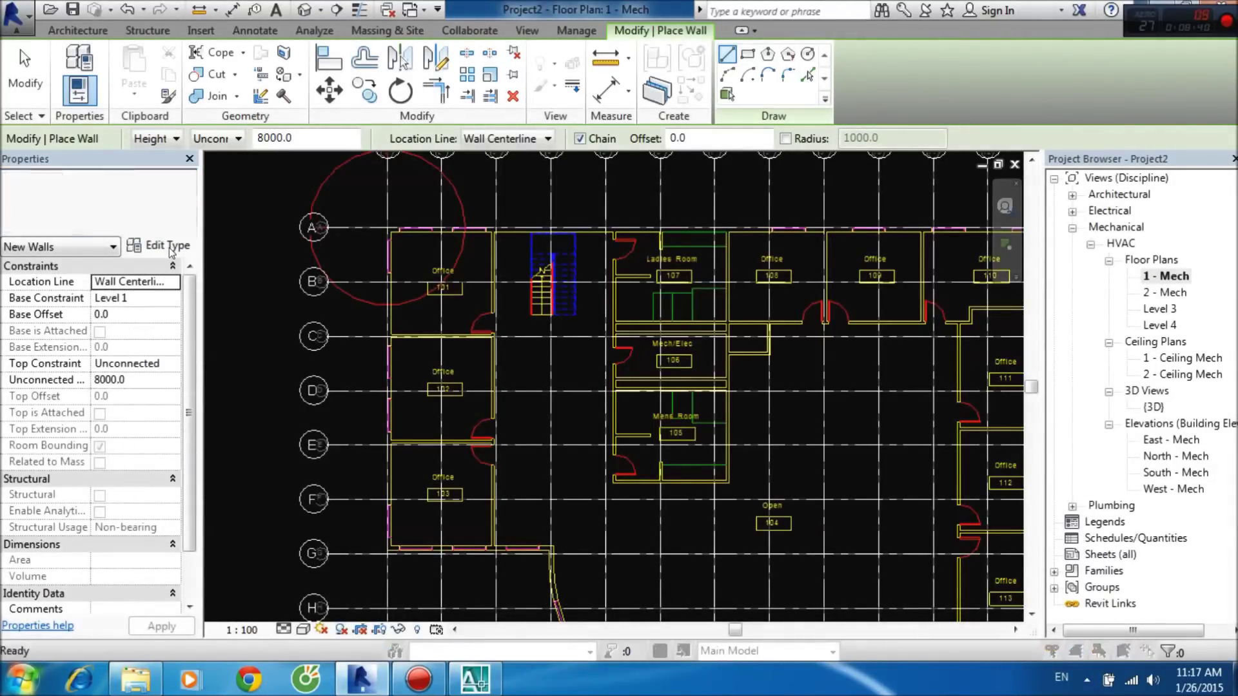
Duplicate the Generic - 200mm wall type as 'tường gạch 220'.
left_click(169, 248)
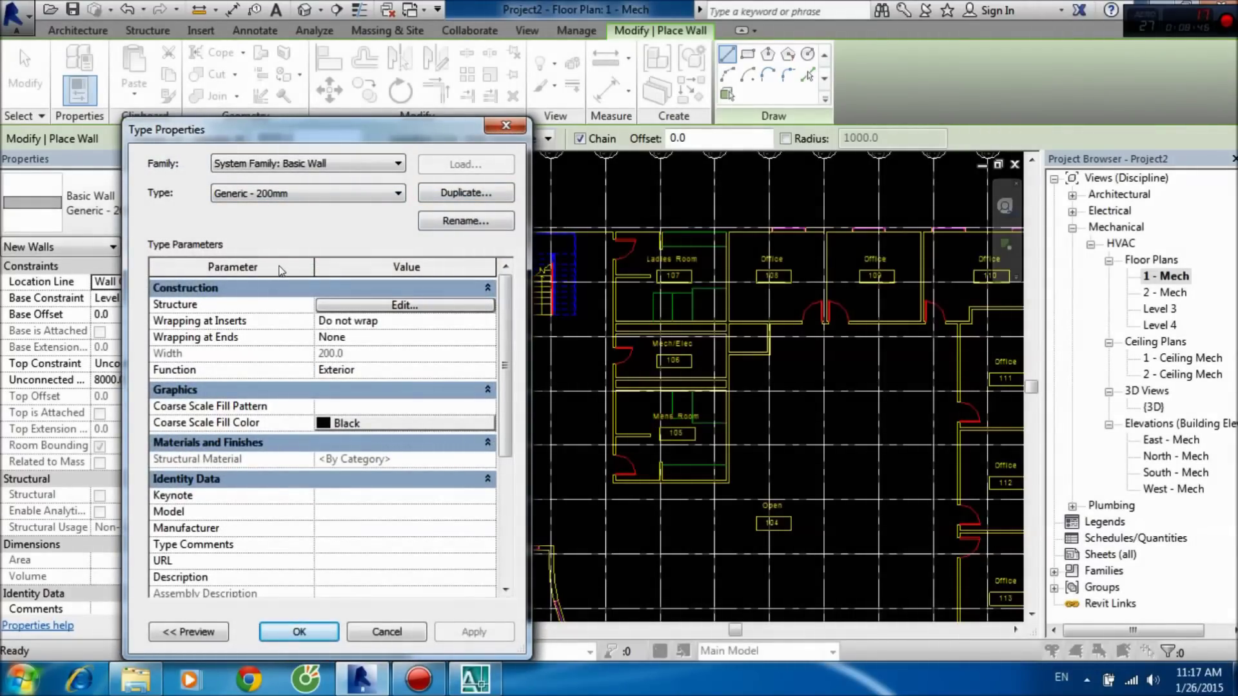
left_click(452, 193)
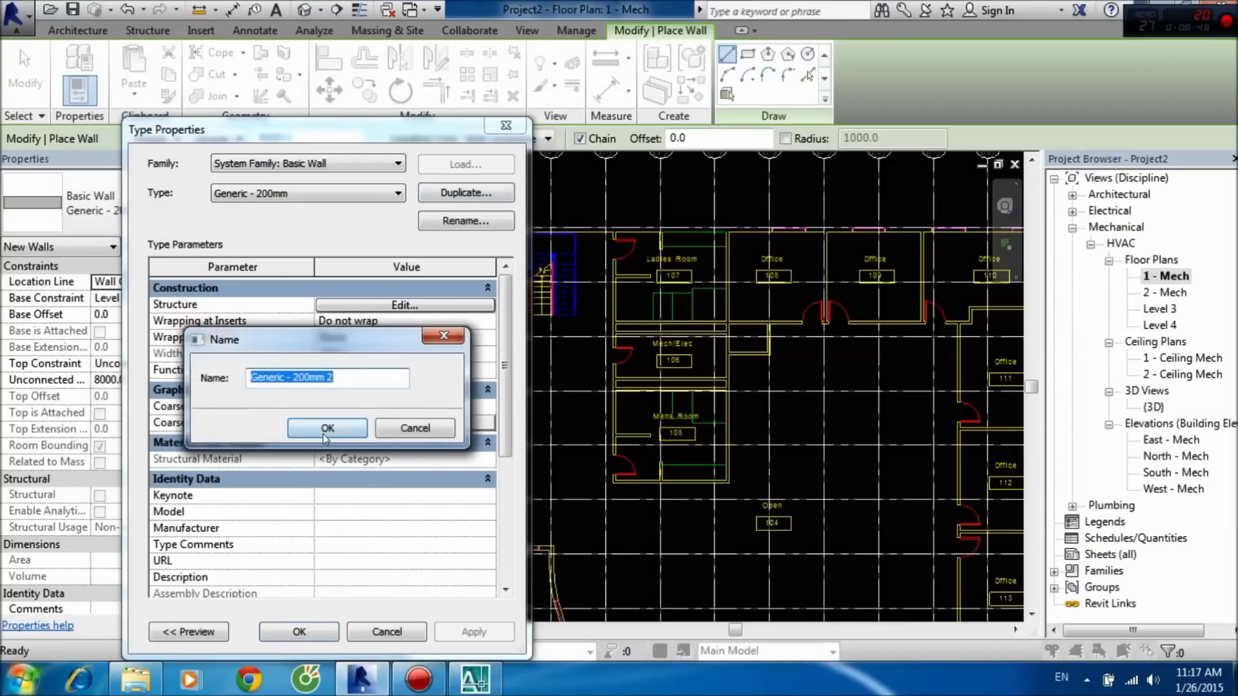
type("tường gạch 220")
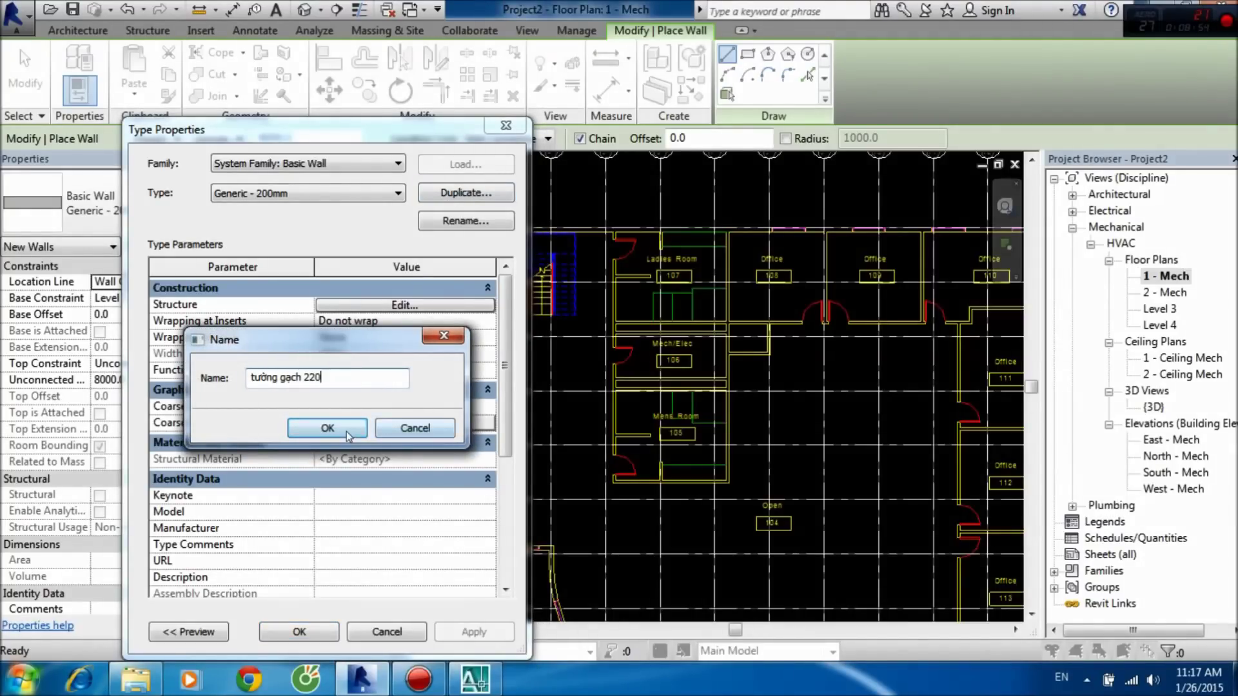
left_click(346, 429)
Give the new wall type a 220 mm structure layer of Brick, Common.
left_click(413, 304)
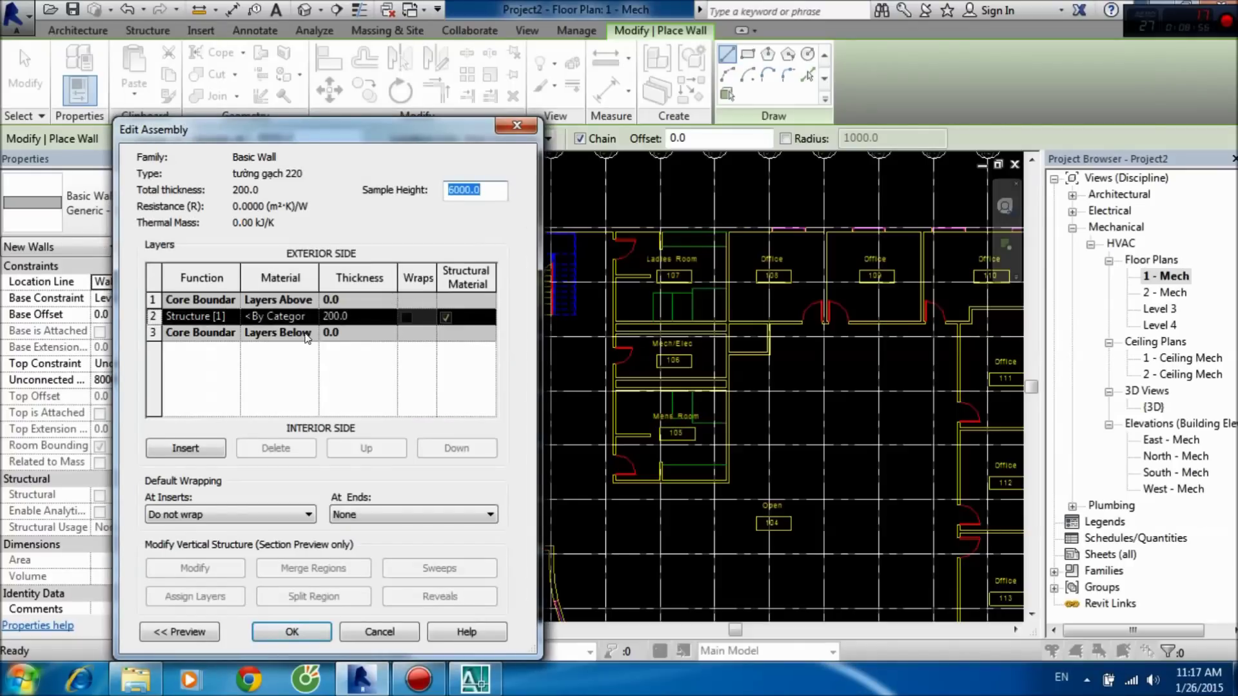
left_click(354, 316)
type("220")
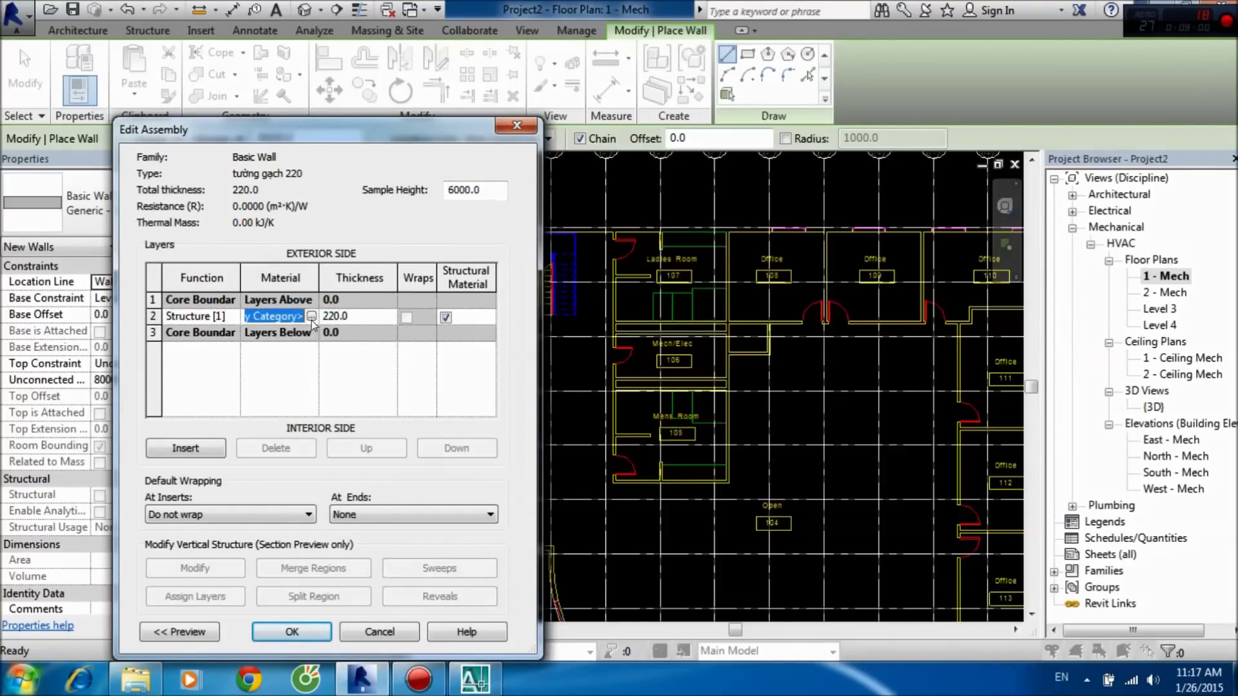
left_click(311, 316)
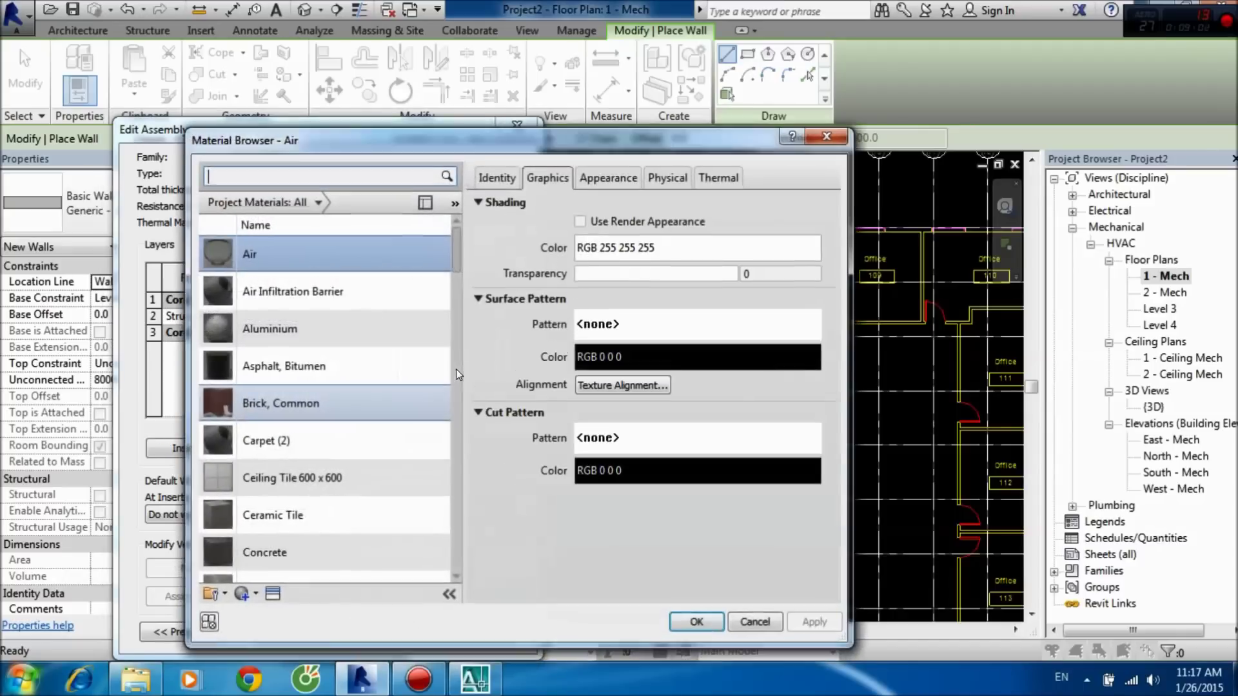
left_click(361, 397)
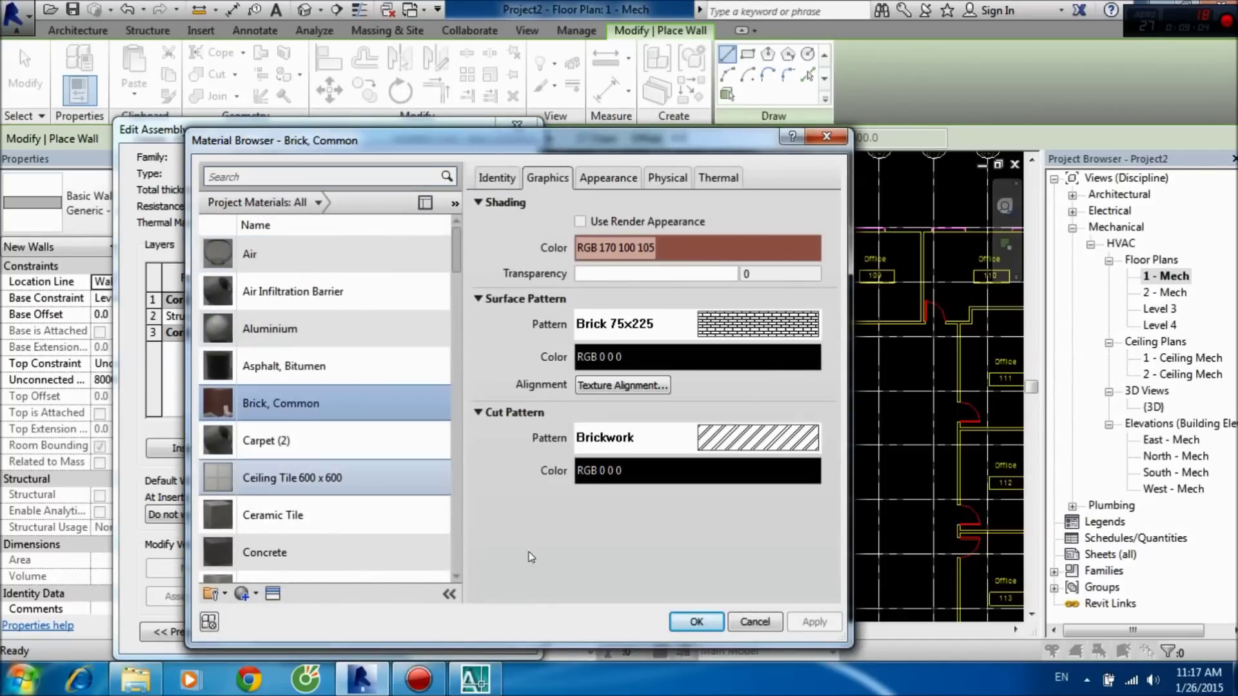
left_click(691, 631)
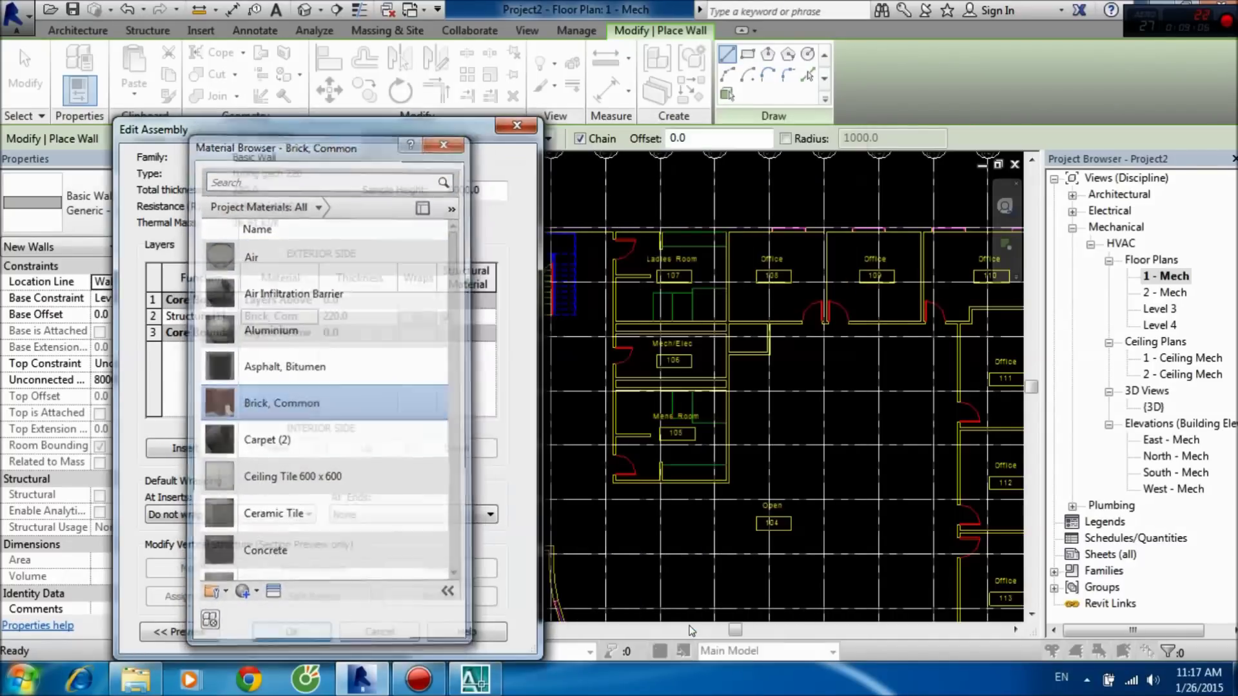
left_click(291, 631)
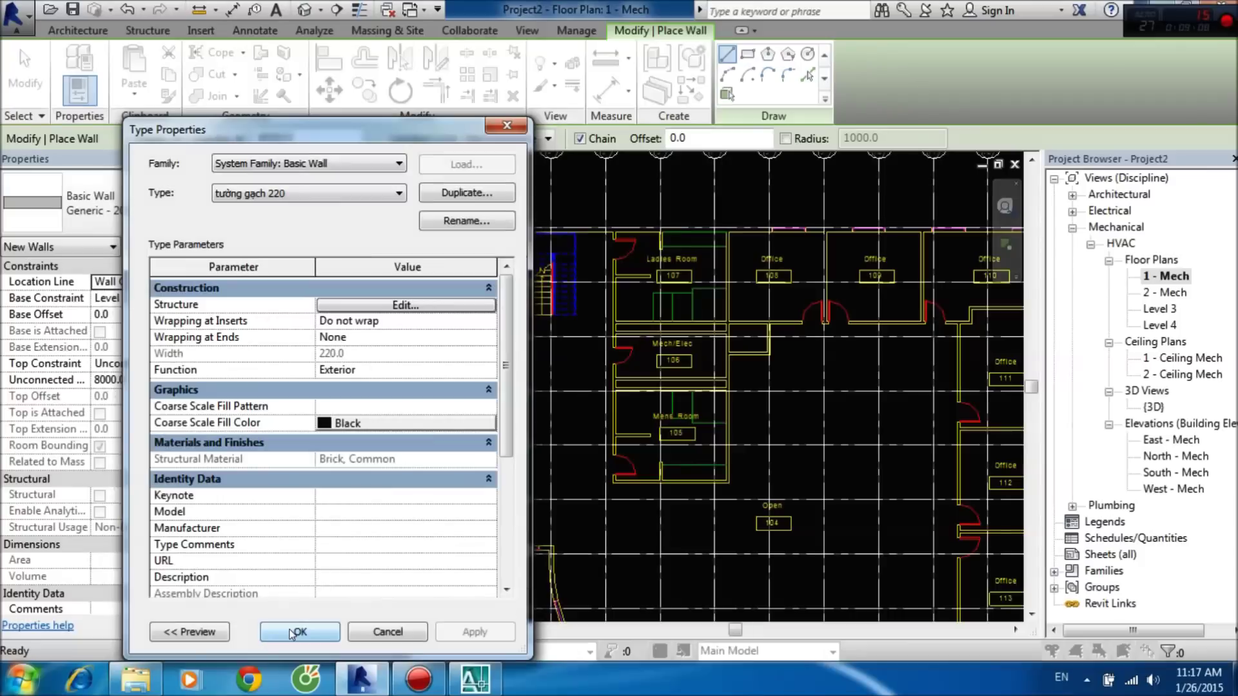
left_click(296, 631)
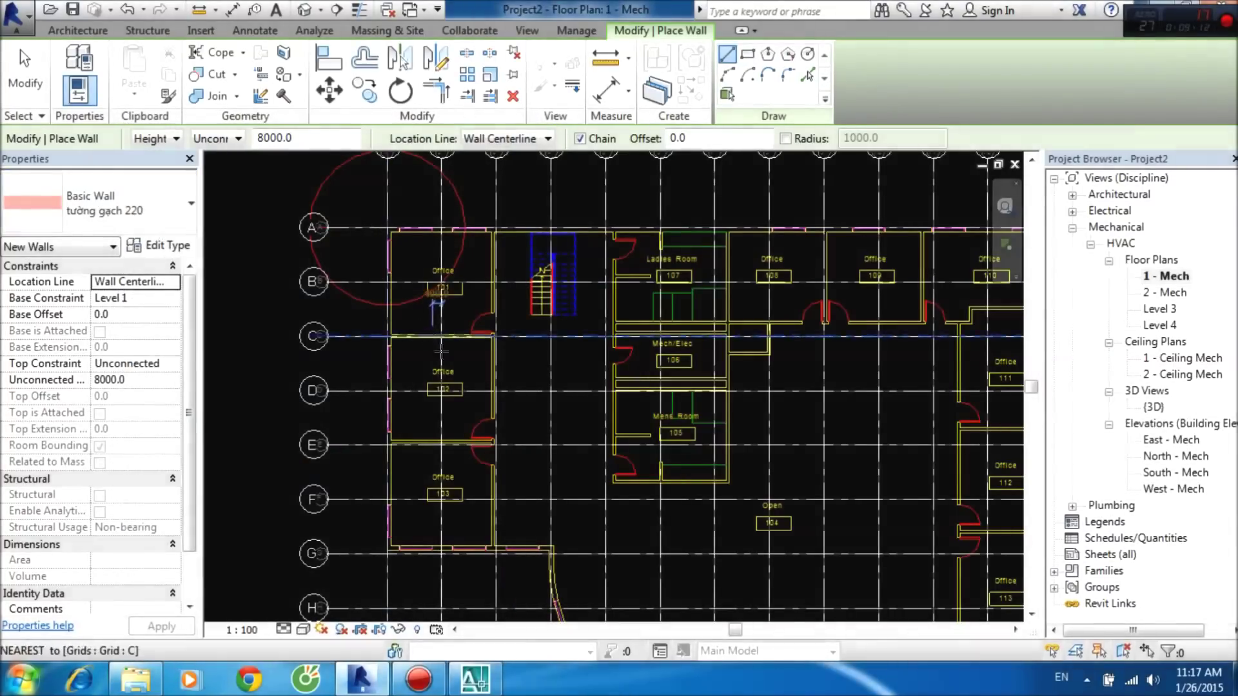
scroll(455, 360, "up", 4)
middle_click_drag(832, 387, 703, 414)
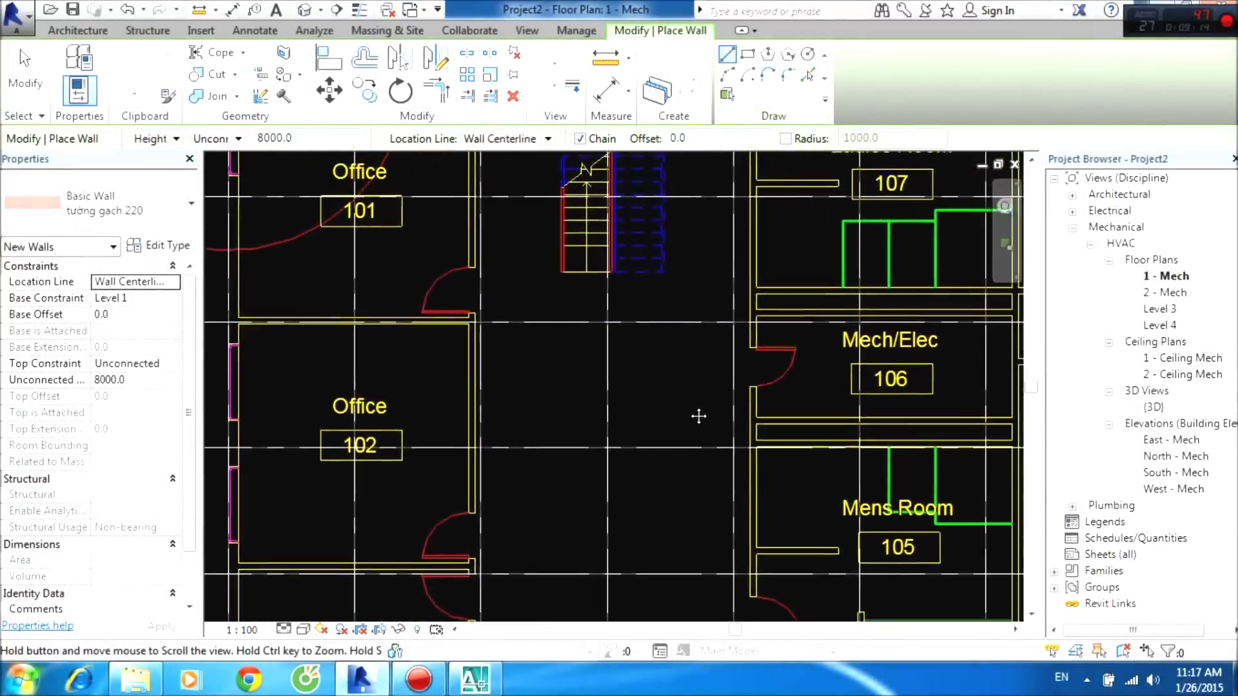
scroll(740, 345, "down", 3)
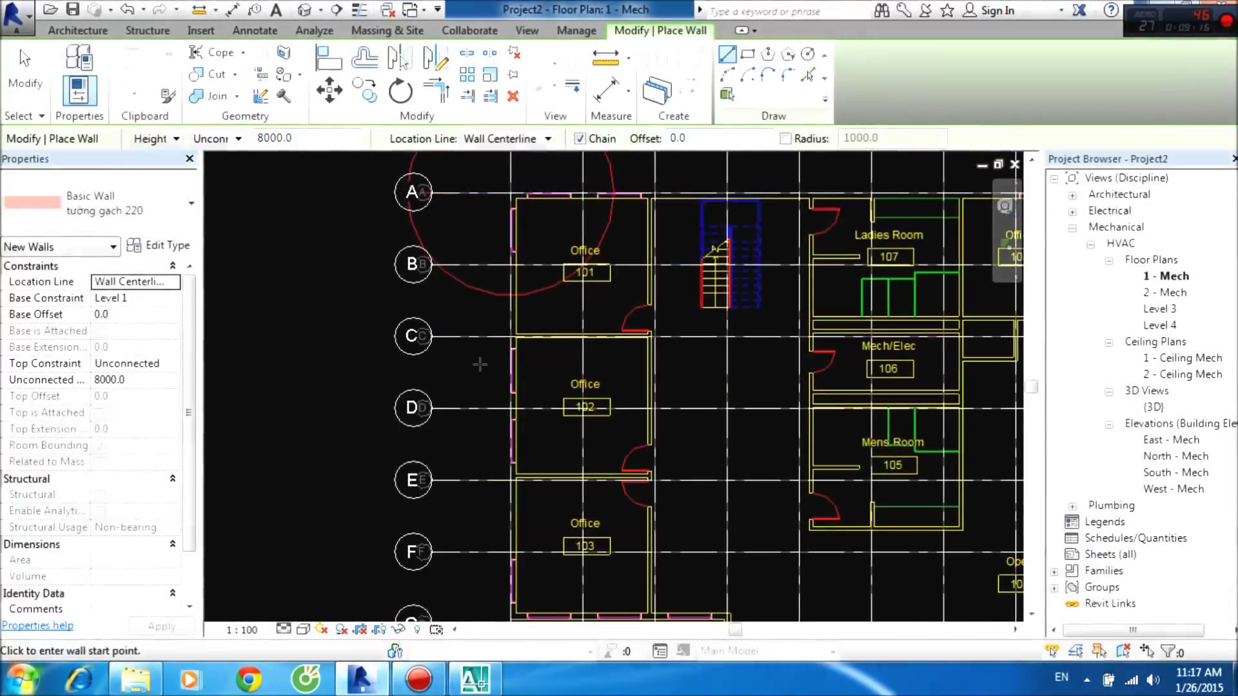
scroll(546, 384, "up", 3)
scroll(745, 367, "down", 2)
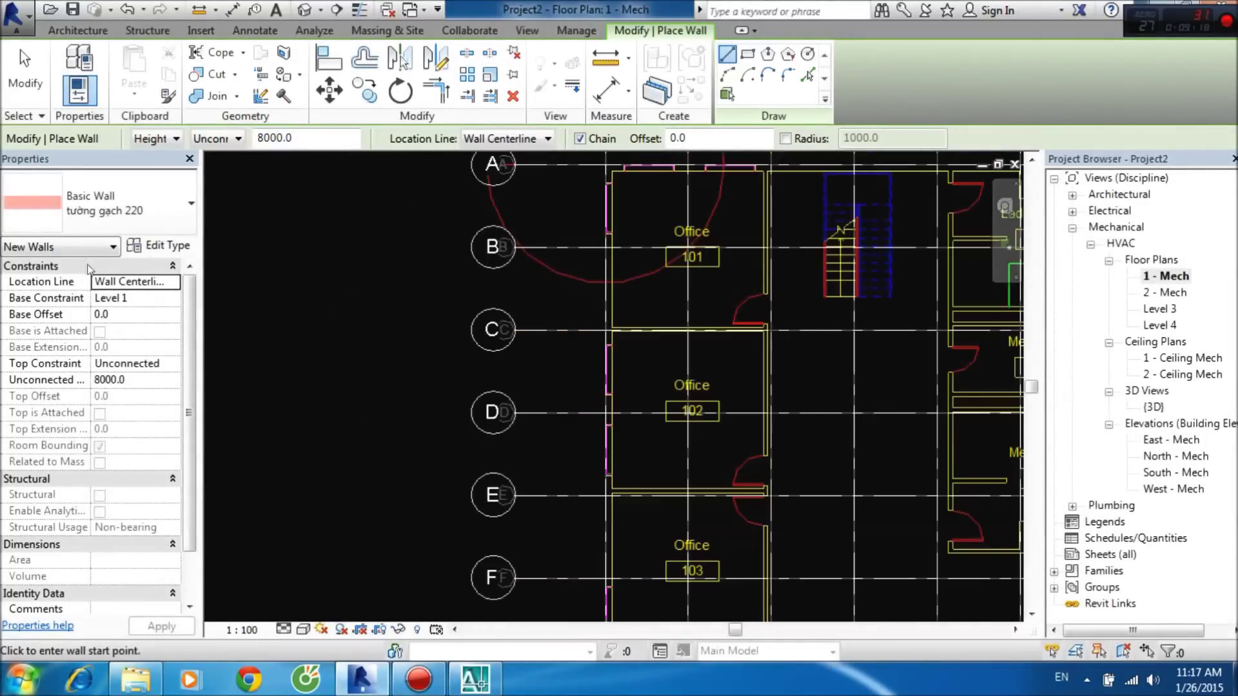
Duplicate tường gạch 220 as tường gạch 110 with a 110 mm Brick, Common structure layer.
left_click(158, 246)
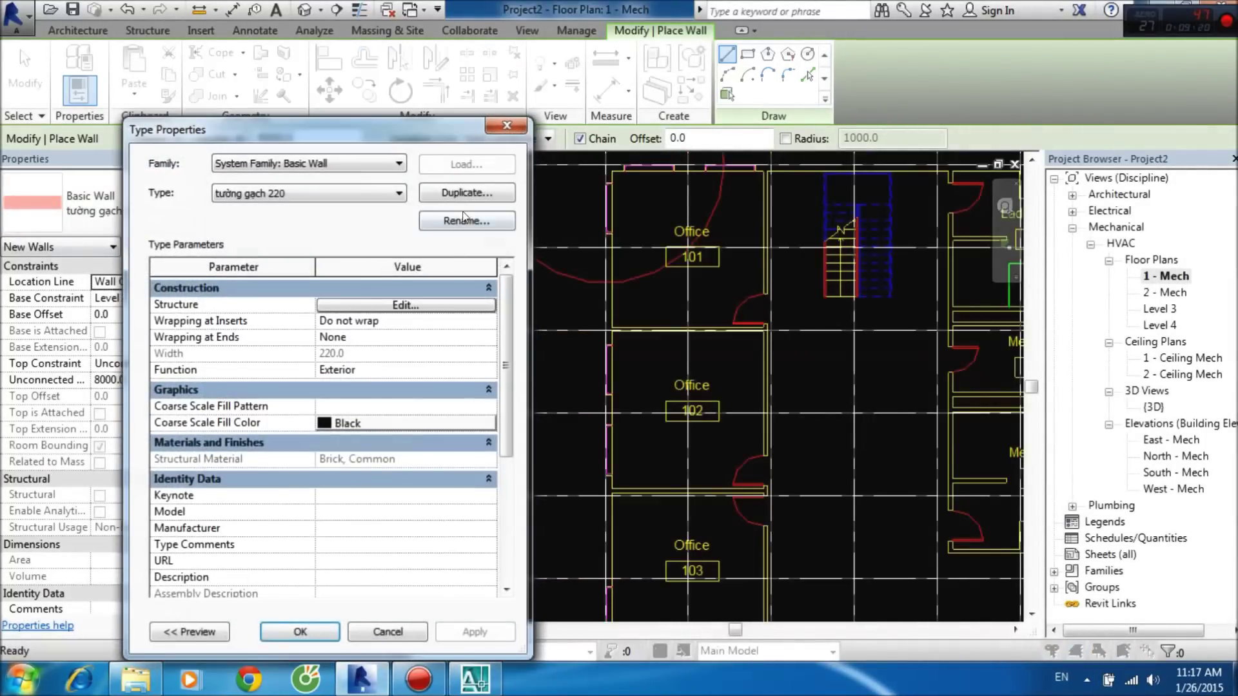
left_click(468, 194)
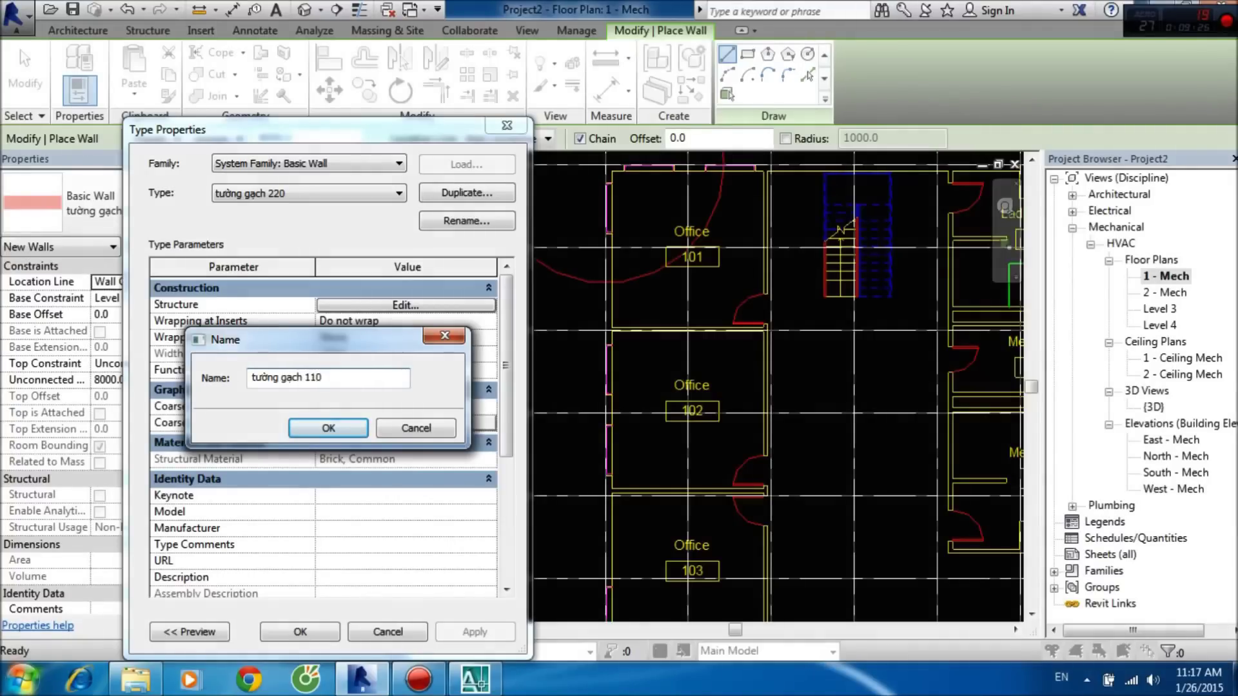
key("Return")
left_click(450, 305)
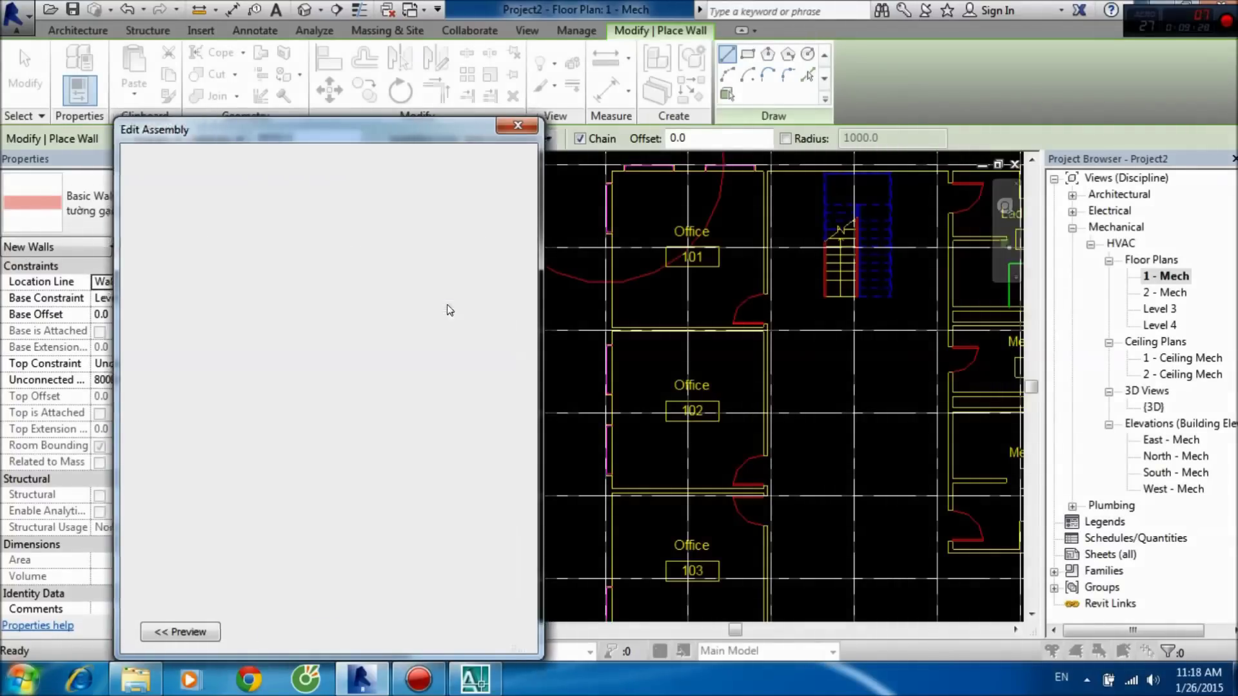
left_click(366, 315)
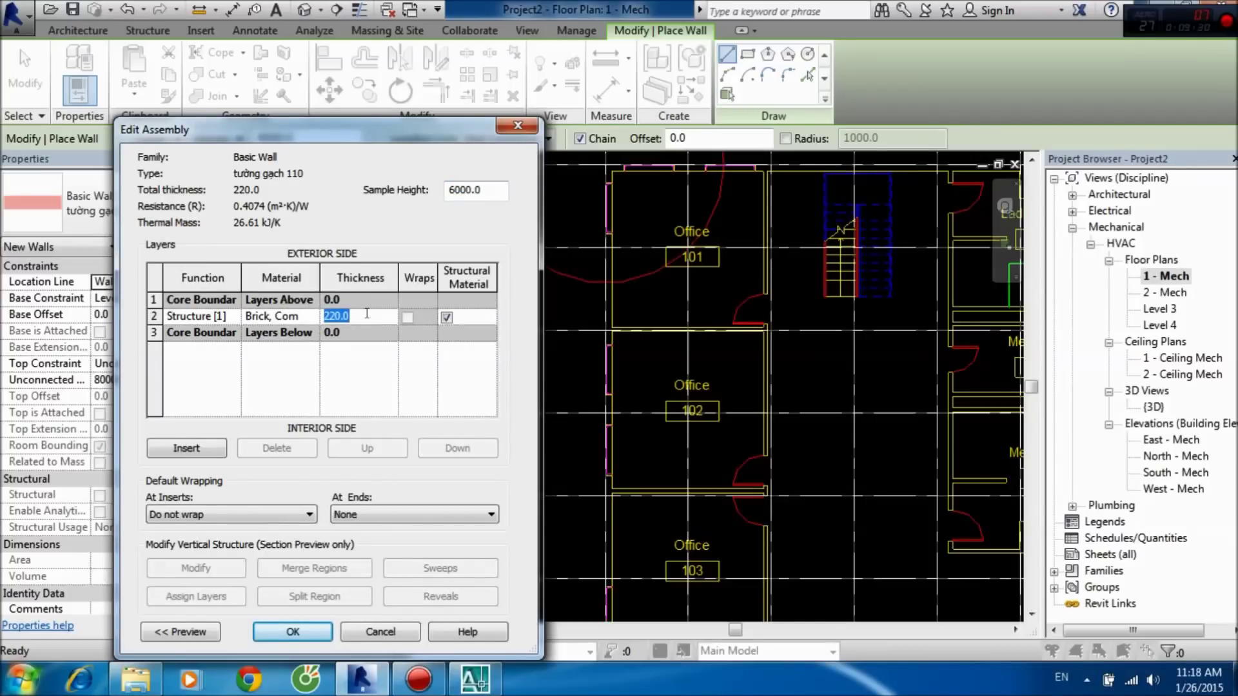
key("BackSpace")
type("10")
key("Return")
key("Return")
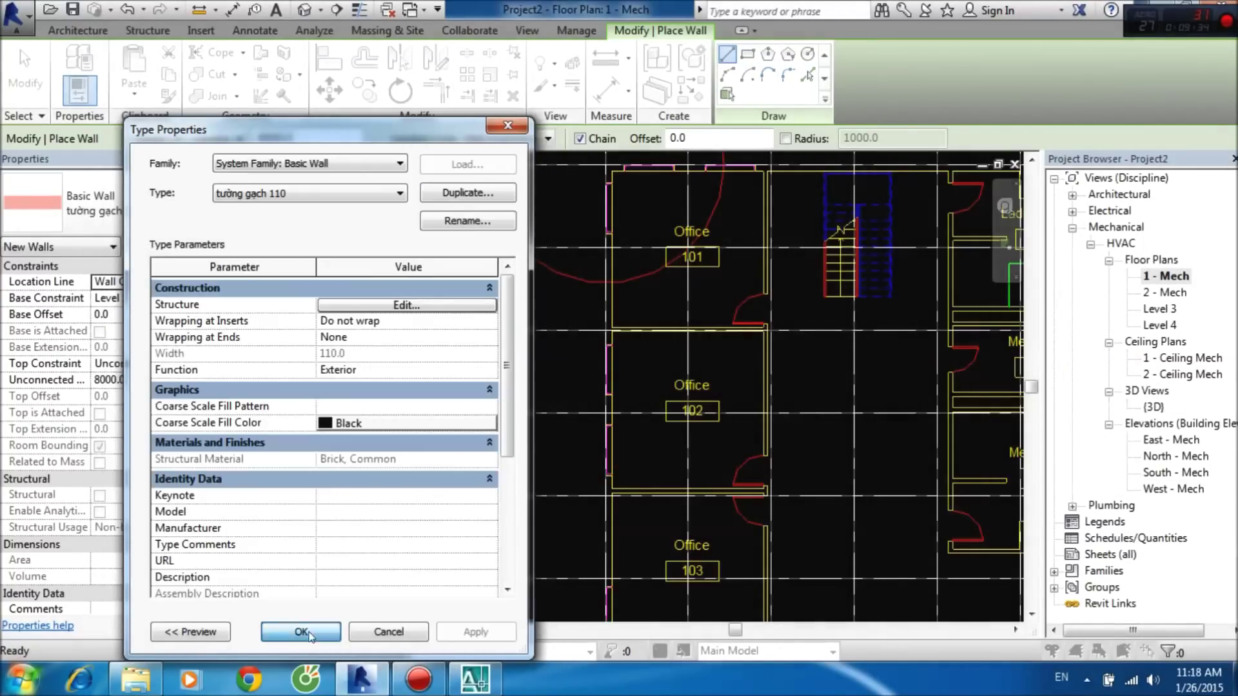
left_click(301, 632)
middle_click_drag(595, 348, 483, 410)
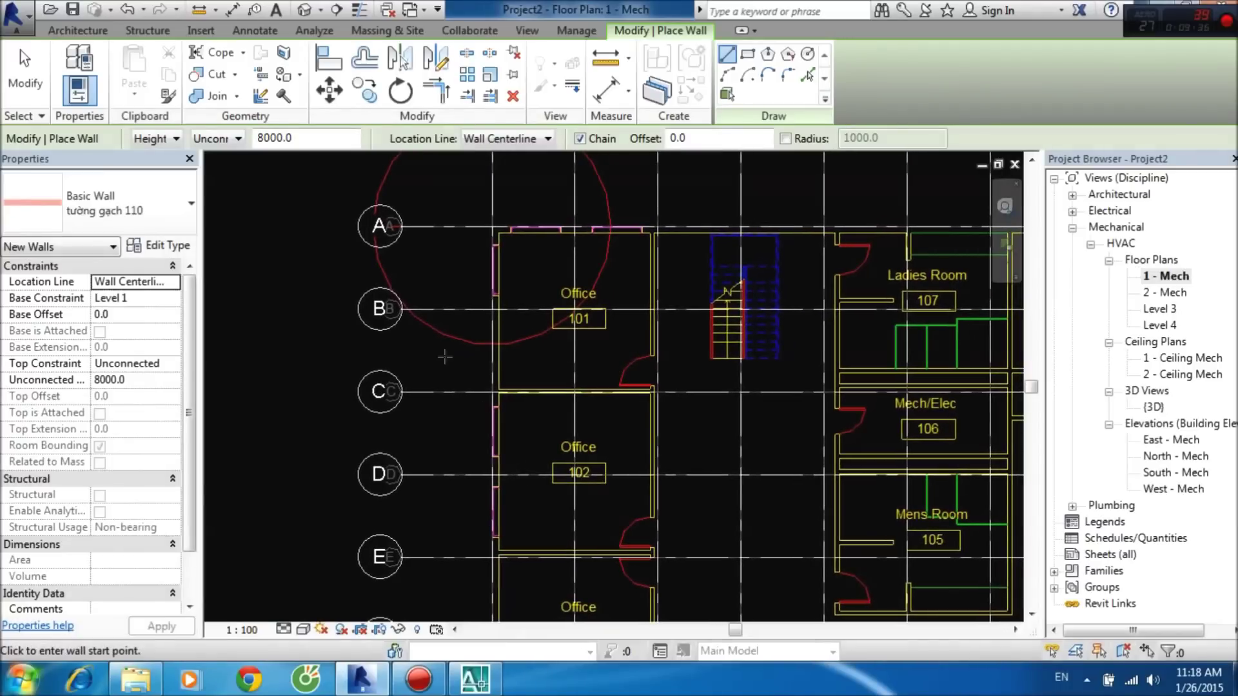
Switch the wall type back to tường gạch 220 and set the Draw mode to Pick Lines.
left_click(129, 205)
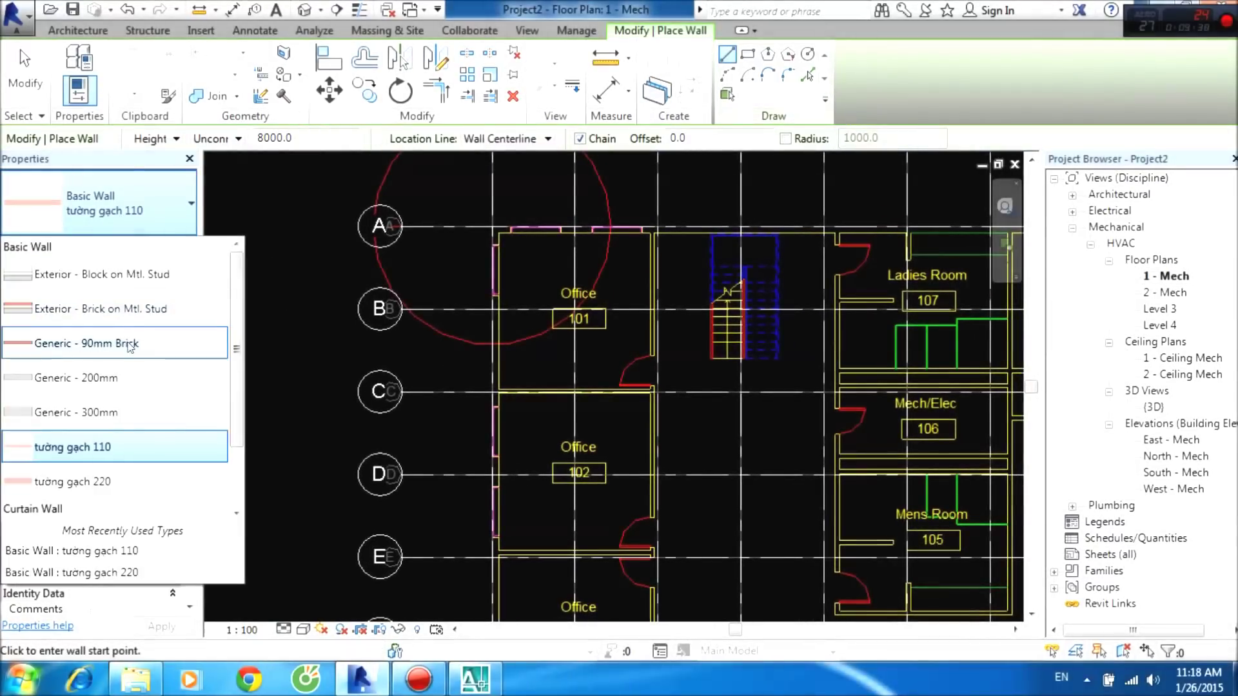
left_click(73, 482)
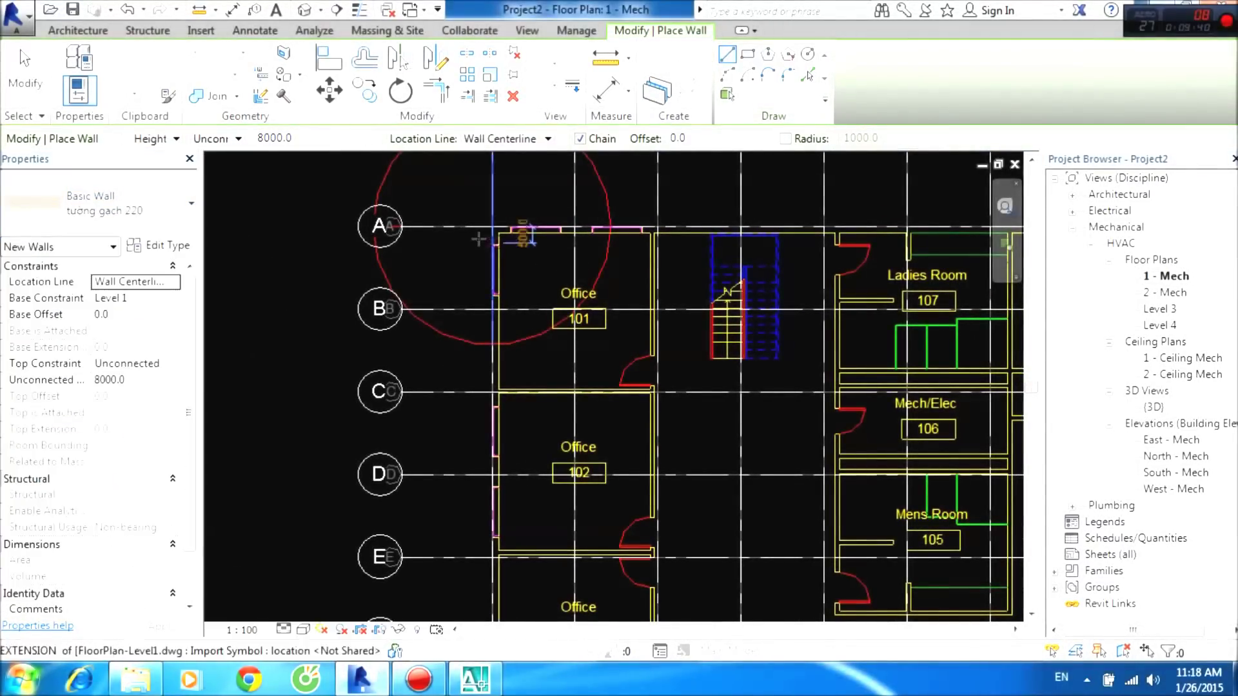
scroll(503, 232, "up", 3)
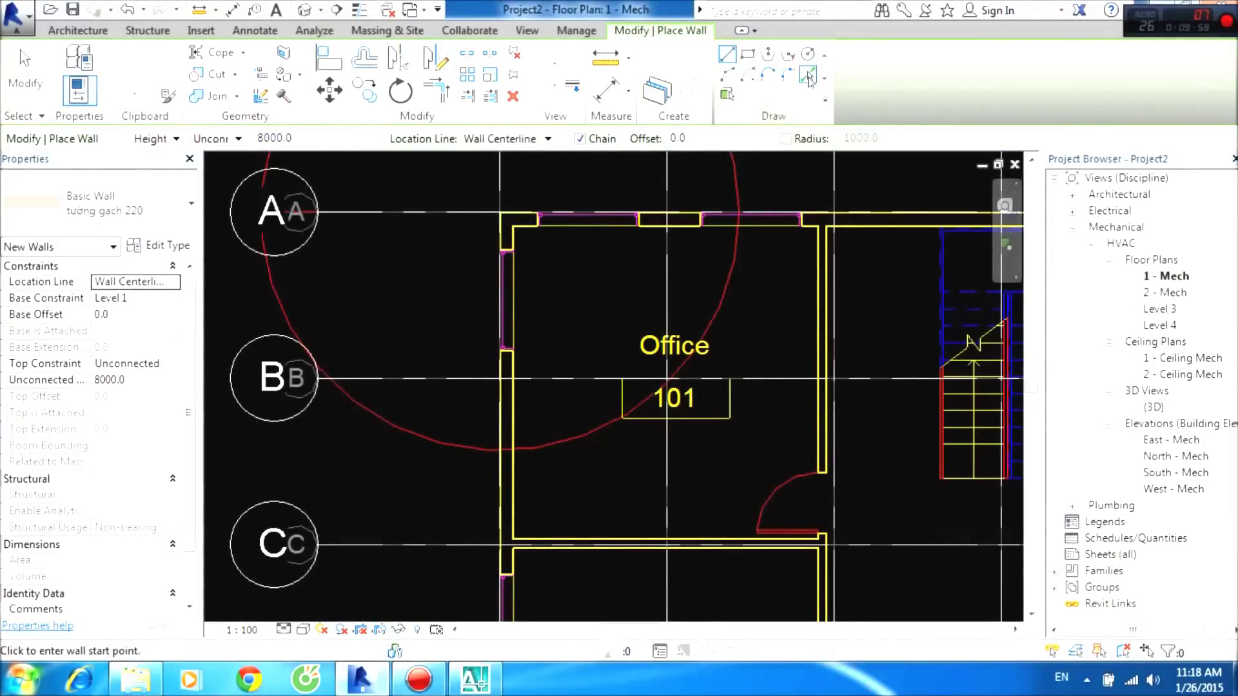
left_click(807, 76)
Zoom in on the top-left wall corner of Office 101.
scroll(450, 244, "up", 3)
middle_click_drag(560, 214, 451, 257)
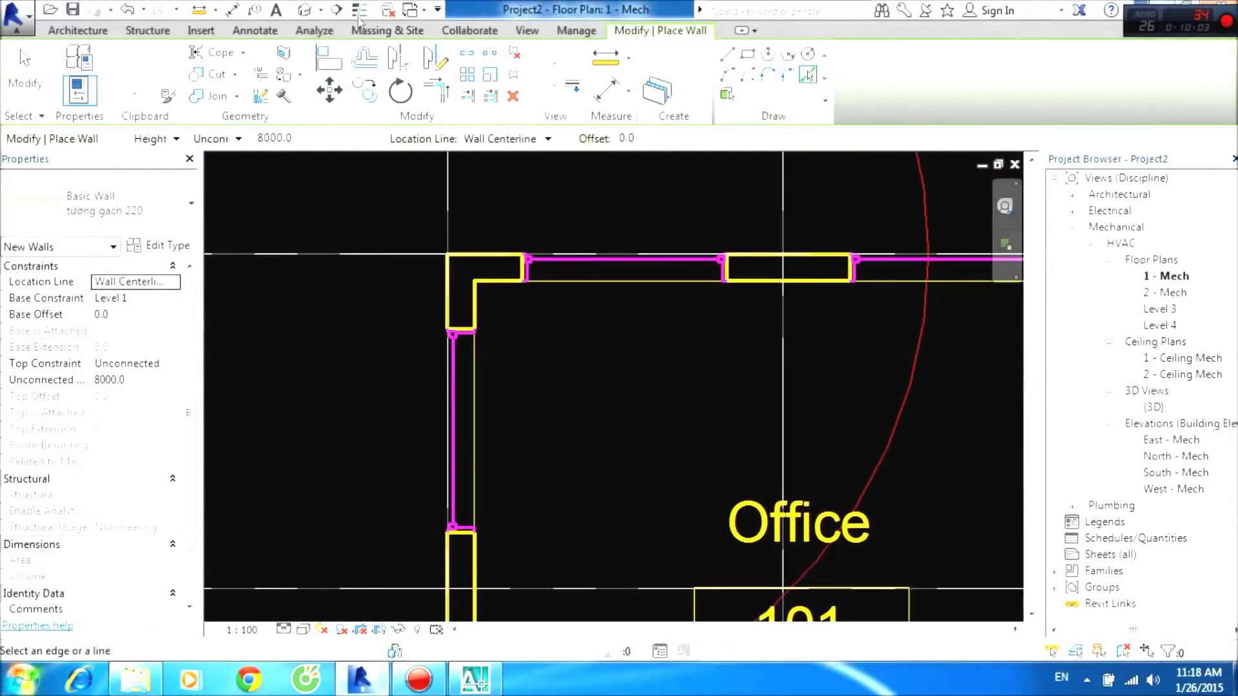
scroll(513, 298, "up", 1)
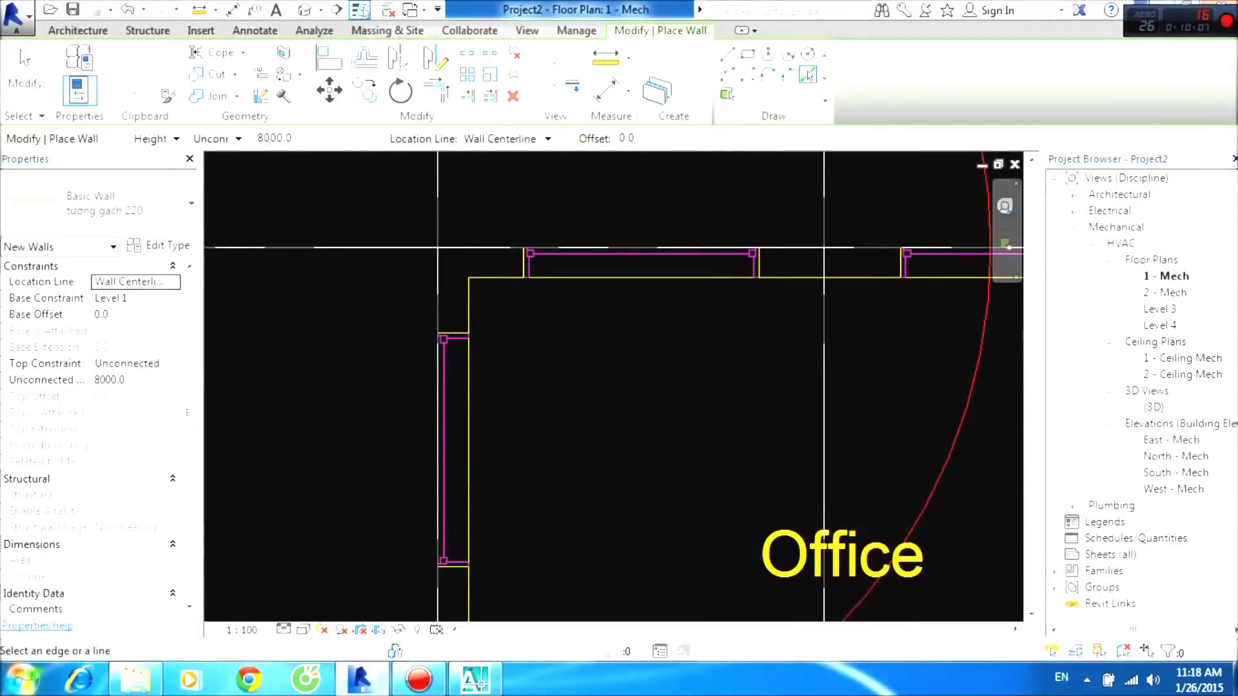
scroll(490, 309, "down", 2)
scroll(522, 326, "down", 1)
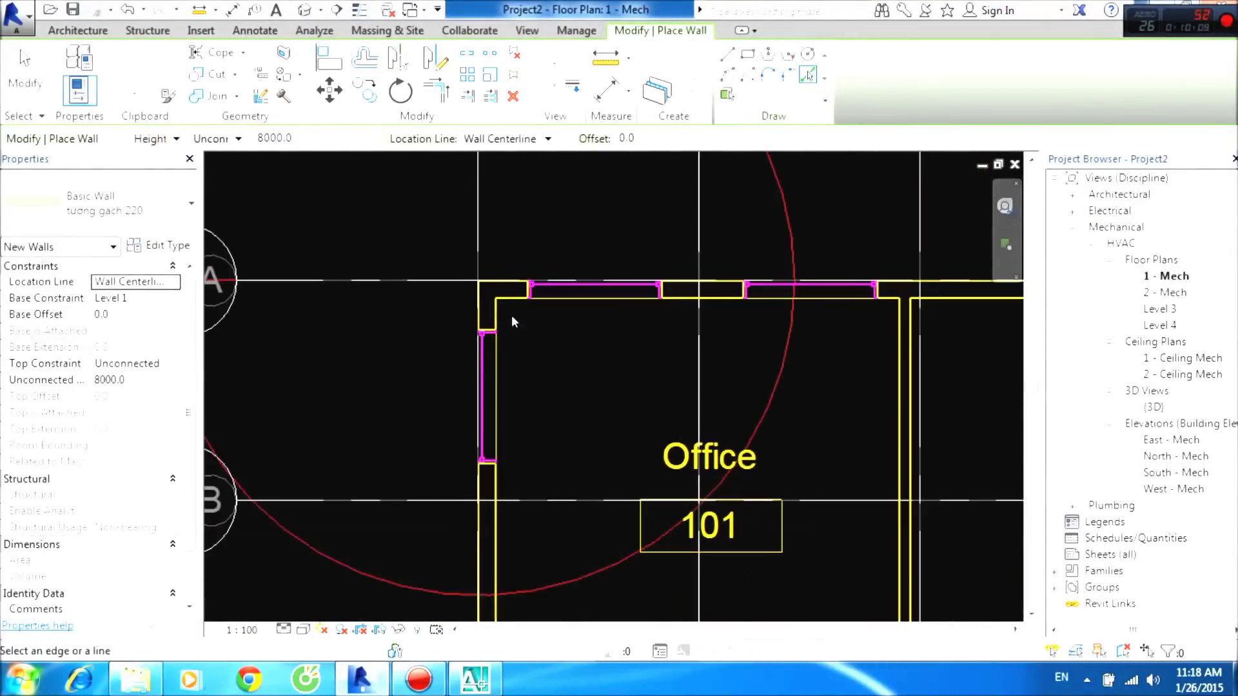
scroll(481, 242, "up", 4)
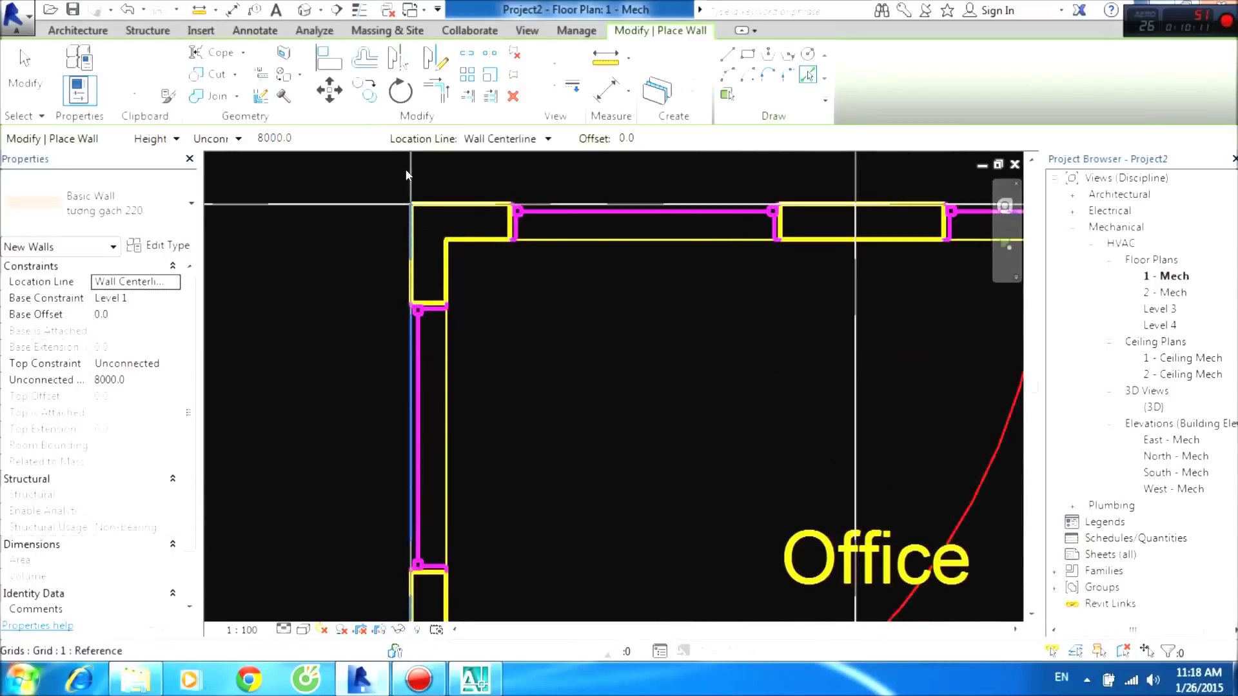
middle_click_drag(395, 174, 399, 290)
middle_click_drag(471, 314, 512, 230)
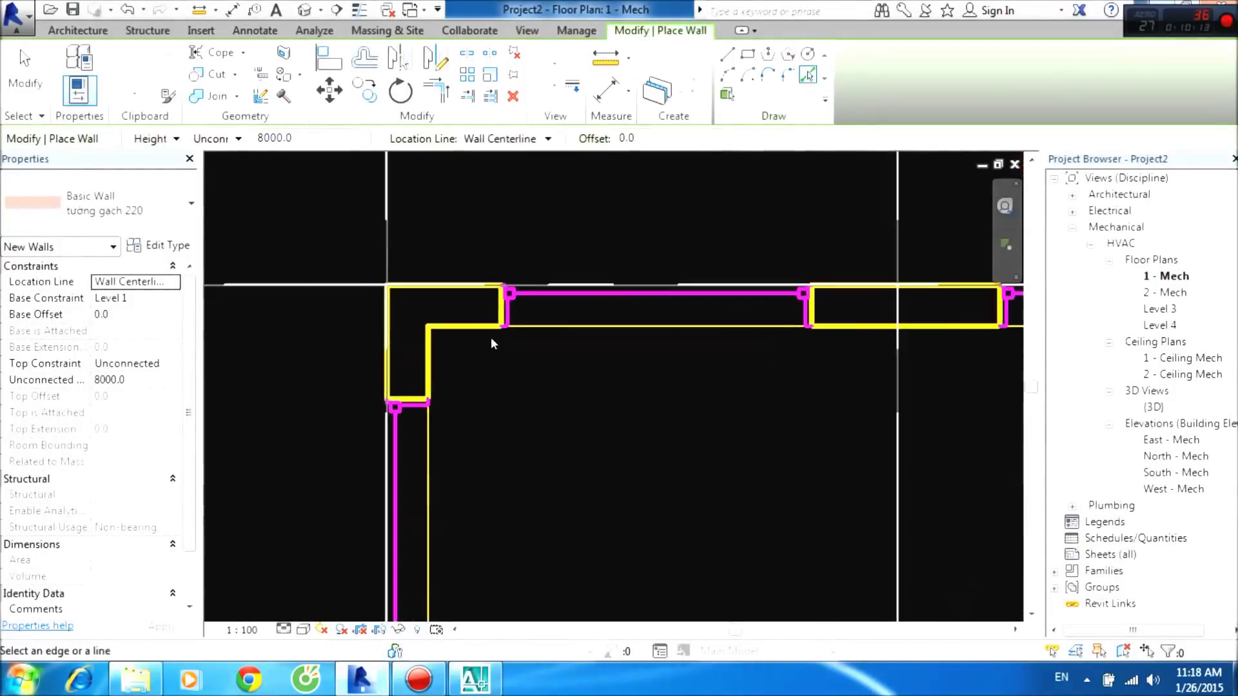
scroll(516, 258, "up", 3)
scroll(521, 281, "up", 1)
scroll(516, 283, "up", 2)
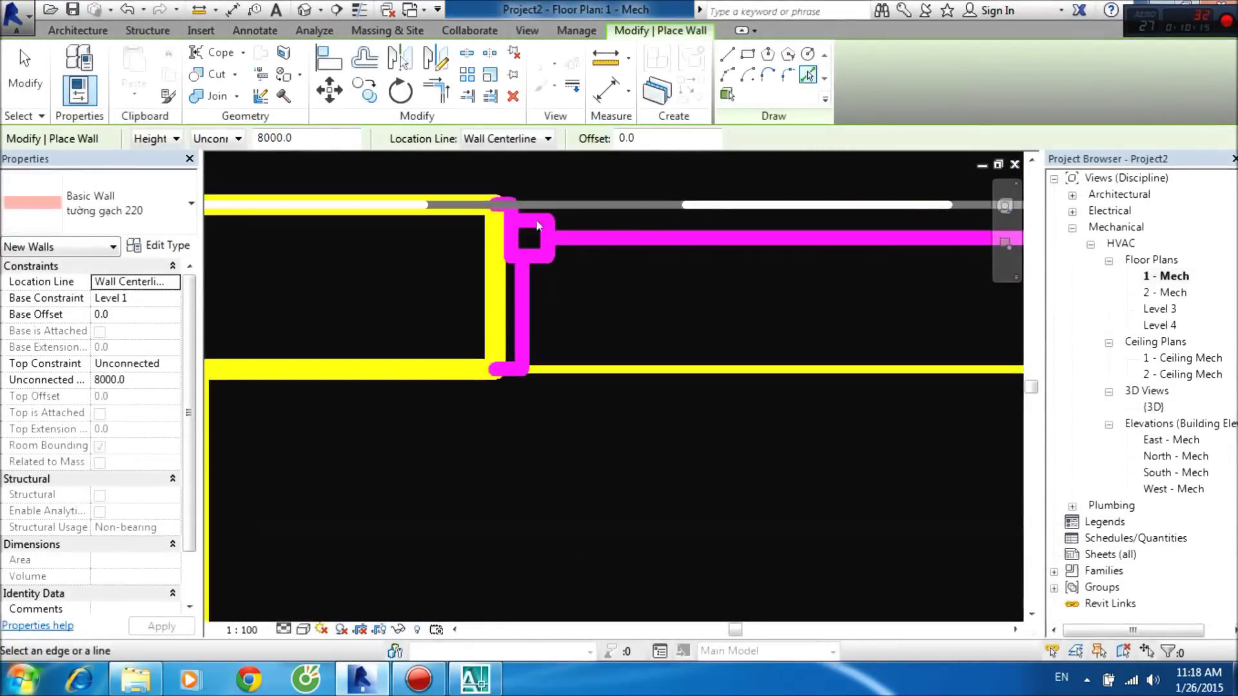
scroll(526, 322, "down", 2)
middle_click_drag(525, 335, 530, 429)
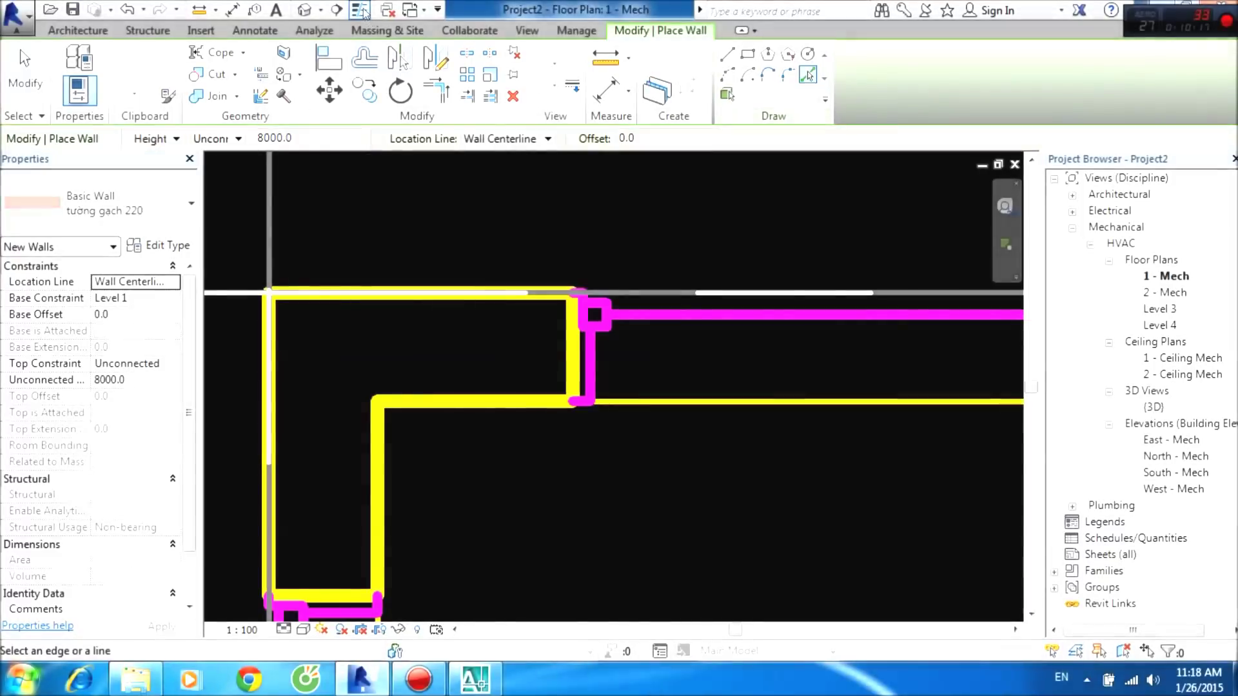
Turn on Thin Lines with TL and bring more of Office 101's walls into view.
key("t")
key("l")
scroll(537, 322, "down", 3)
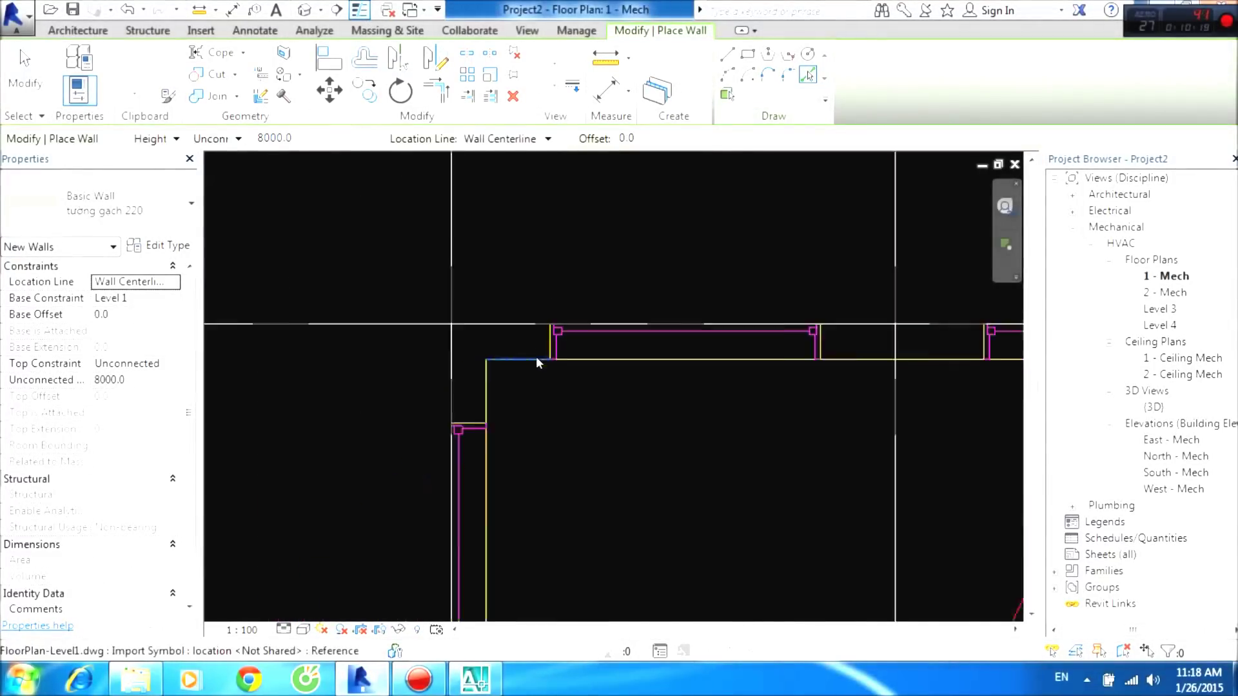
middle_click_drag(536, 356, 435, 348)
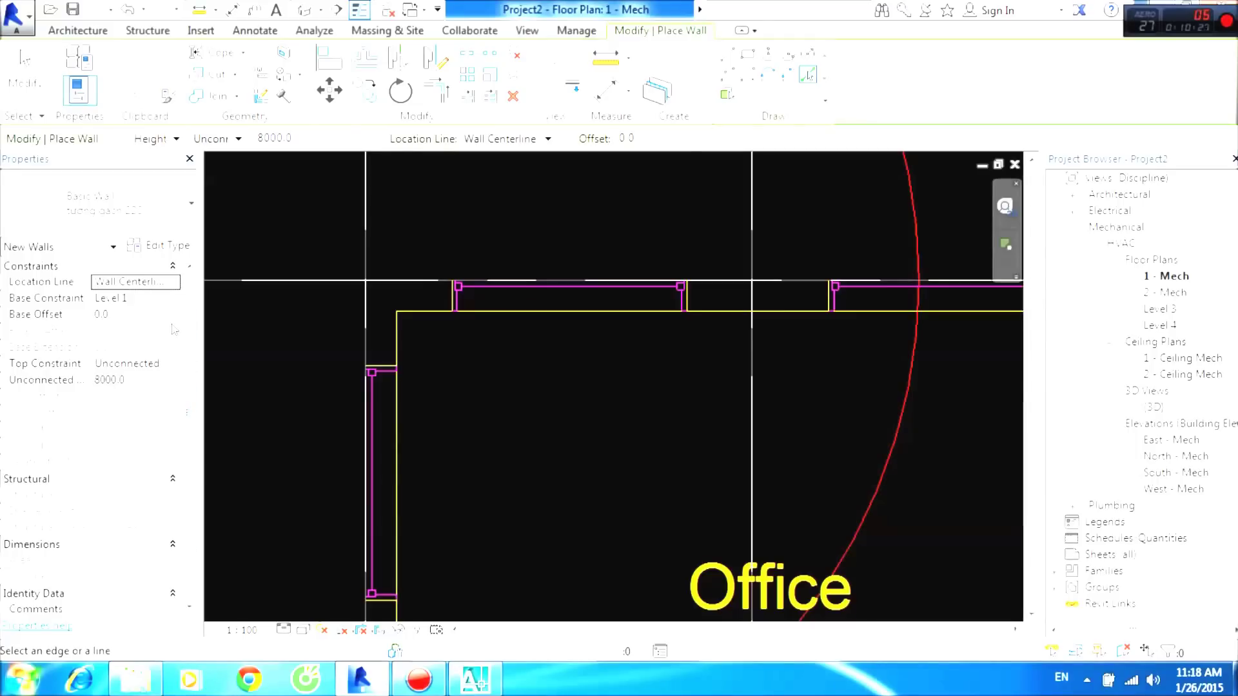
Set the top constraint to Up to level: Level 2 and trace Office 101's top and left walls.
left_click(176, 365)
left_click(163, 407)
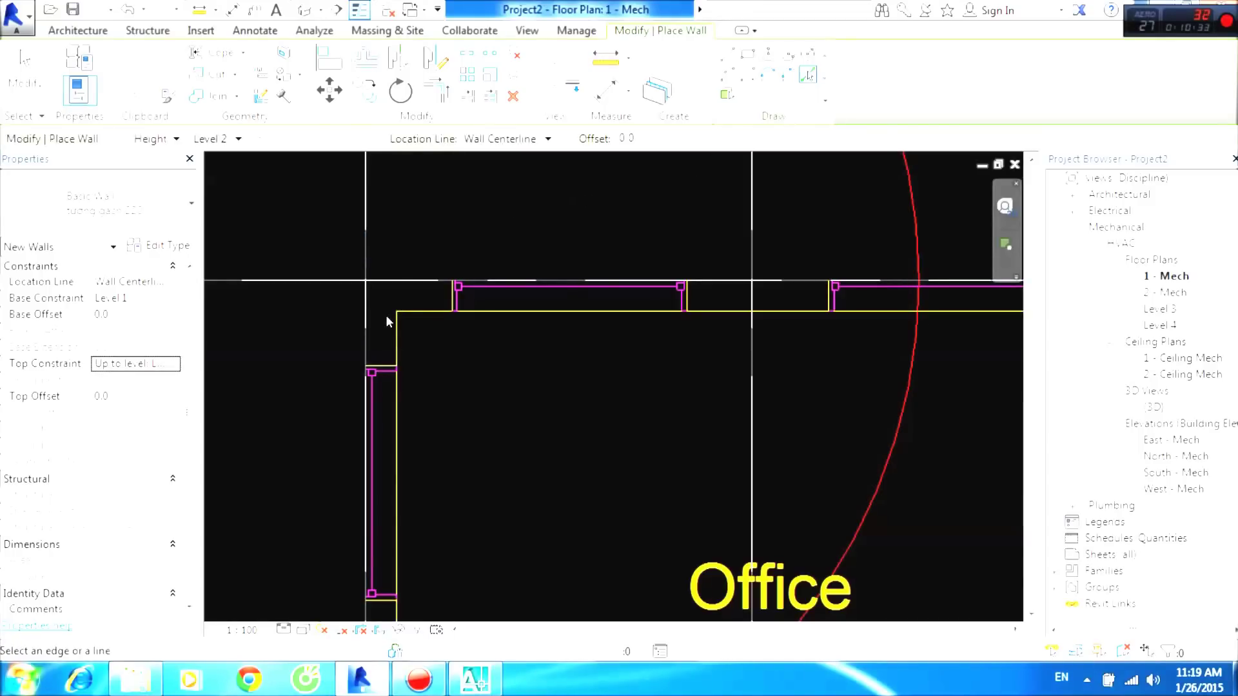
left_click(482, 310)
scroll(481, 357, "down", 2)
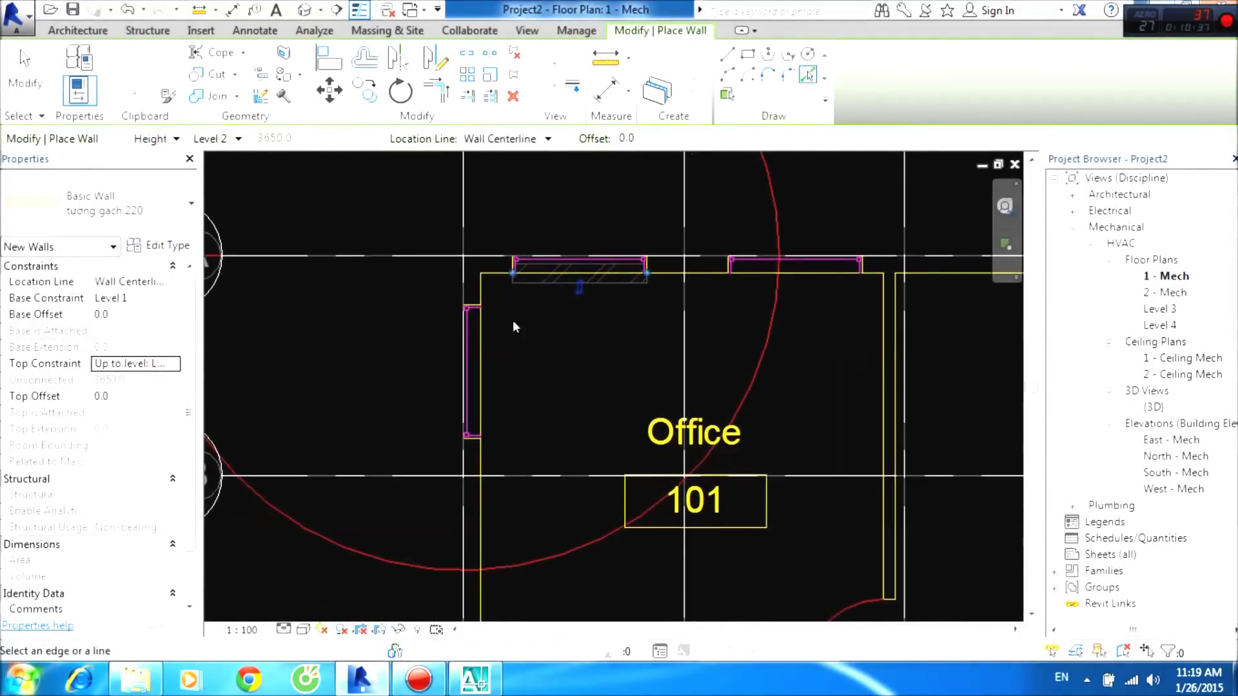
left_click(480, 329)
Pan to the plan's lower wing and trace the outer wall beside Office 115.
middle_click_drag(481, 329, 454, 265)
scroll(454, 264, "down", 1)
middle_click_drag(647, 271, 498, 338)
scroll(658, 363, "down", 2)
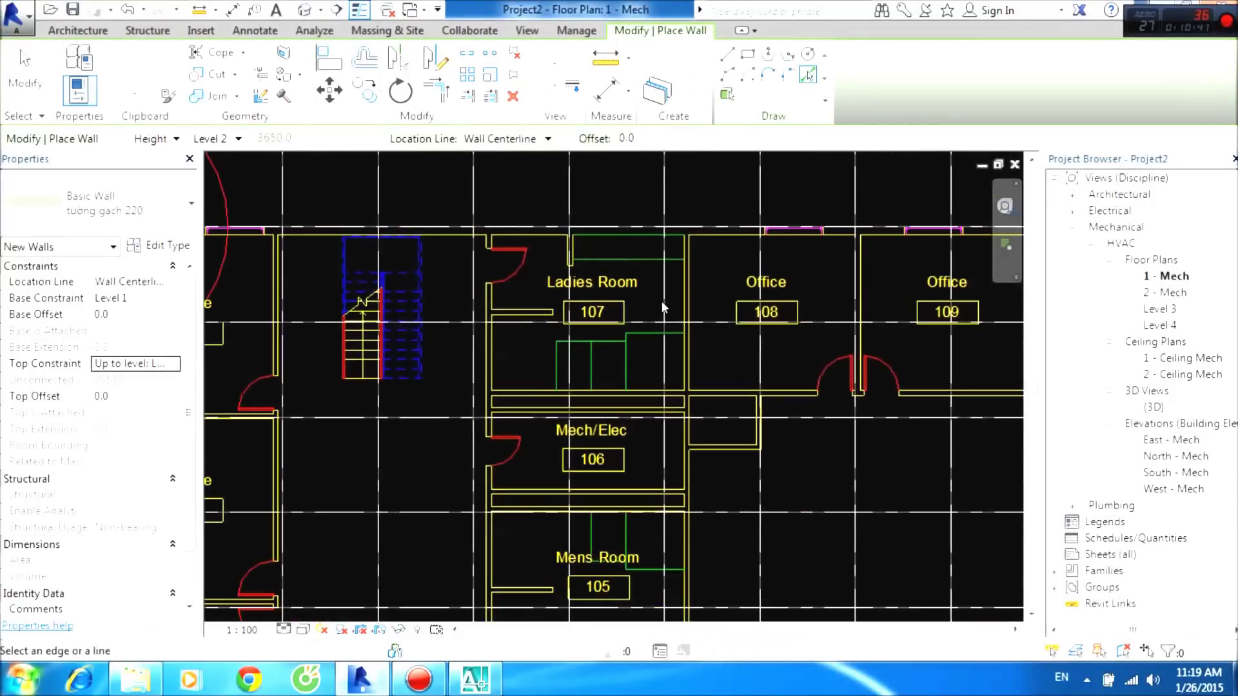
middle_click_drag(659, 362, 414, 313)
middle_click_drag(770, 313, 561, 318)
scroll(757, 284, "up", 3)
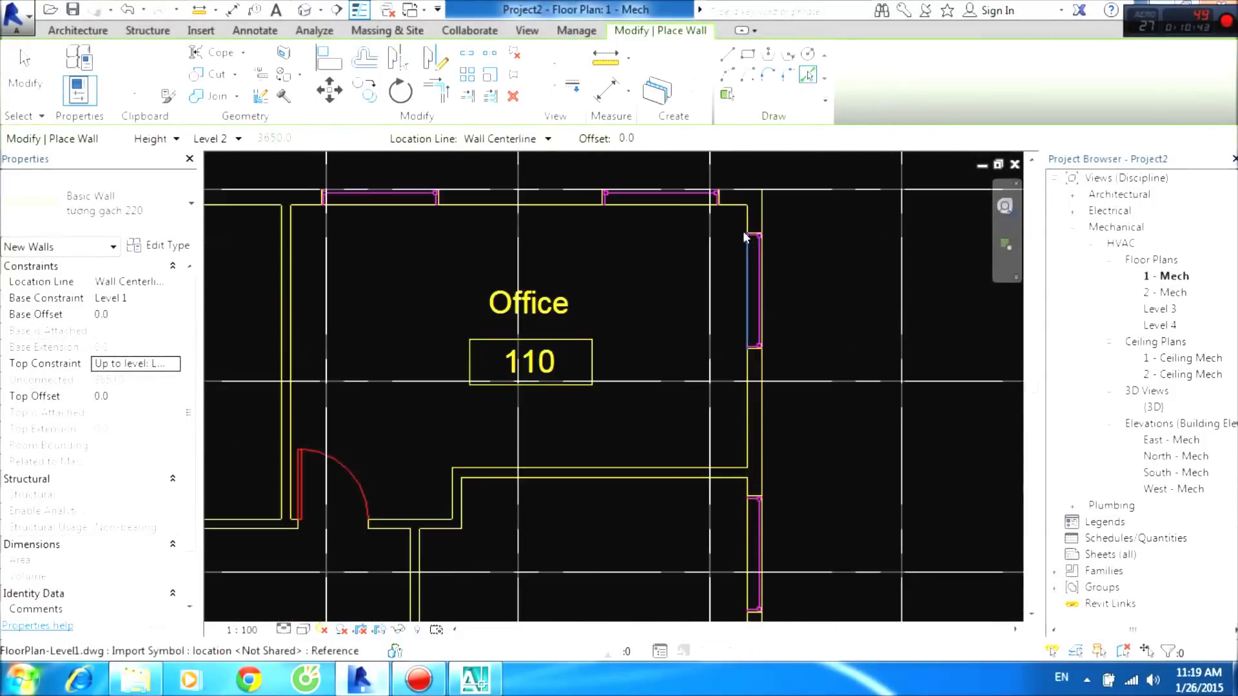
scroll(745, 221, "down", 1)
middle_click_drag(703, 359, 697, 171)
scroll(697, 171, "down", 1)
scroll(668, 313, "down", 1)
middle_click_drag(671, 580, 693, 184)
scroll(696, 508, "up", 3)
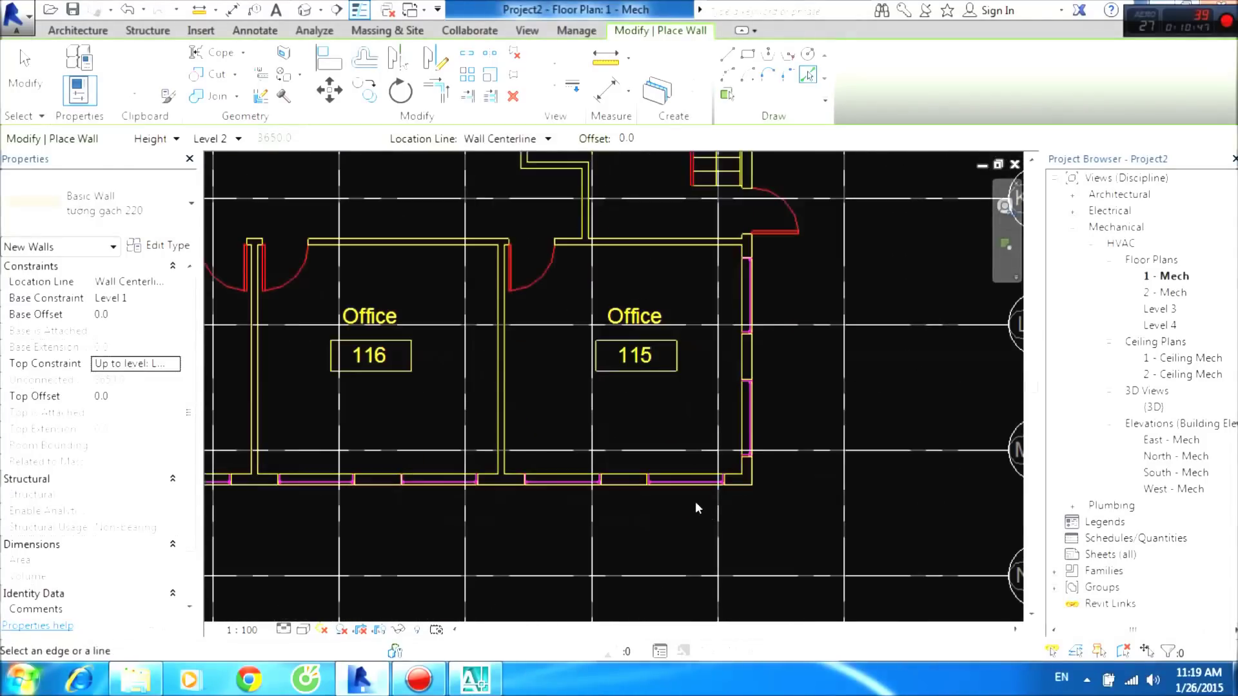
scroll(670, 372, "down", 1)
scroll(645, 374, "down", 2)
mouse_move(564, 400)
middle_mouse_down()
mouse_move(562, 433)
mouse_move(631, 318)
middle_mouse_up()
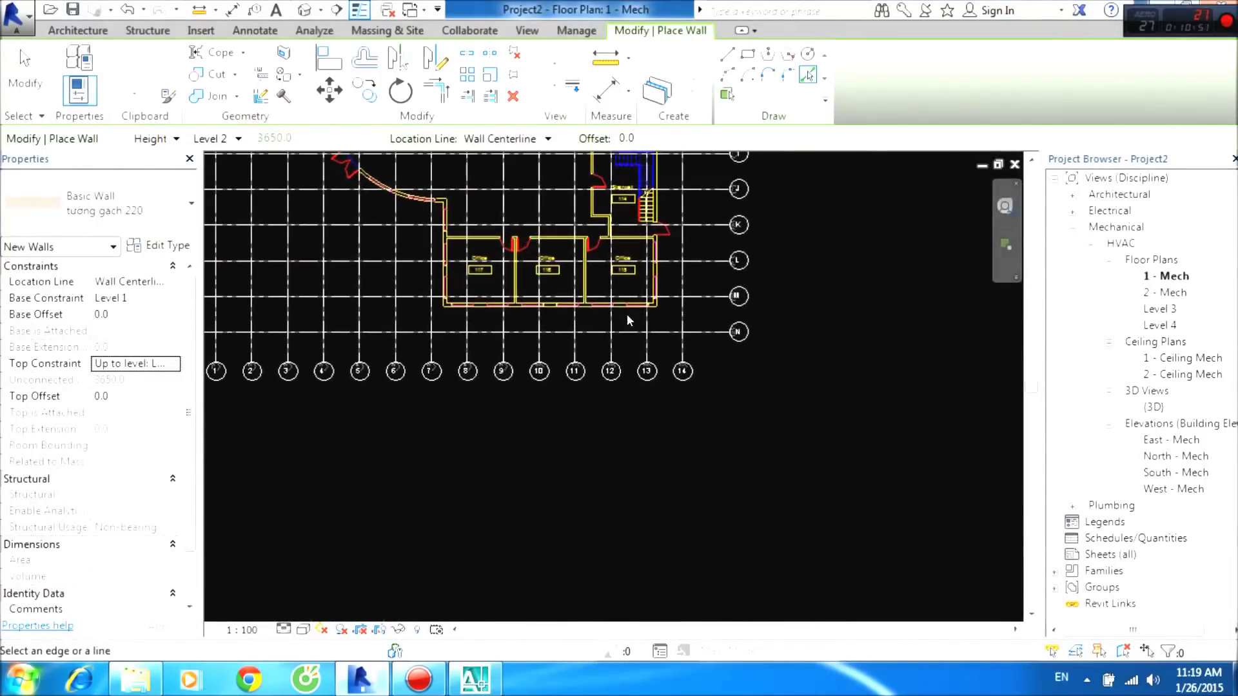
scroll(659, 305, "up", 3)
left_click(648, 304)
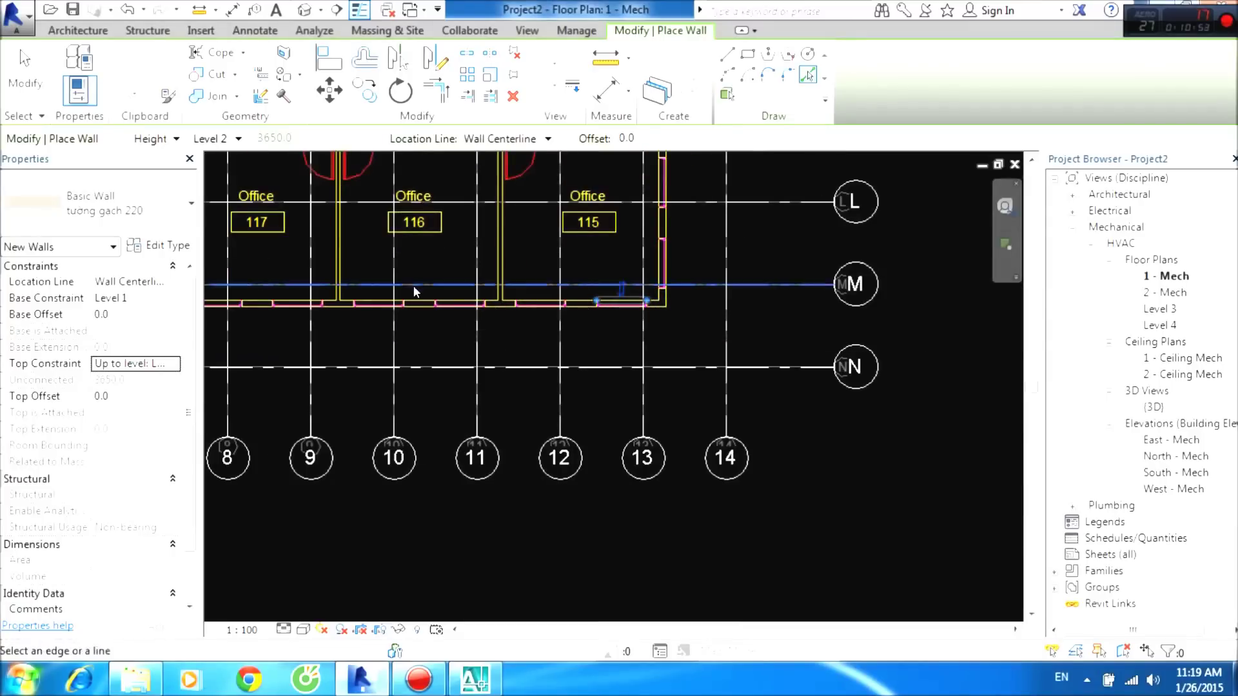
Trace walls along the left wall lines of Office 117 and Office 103.
scroll(648, 304, "down", 2)
scroll(580, 322, "down", 1)
scroll(461, 335, "up", 3)
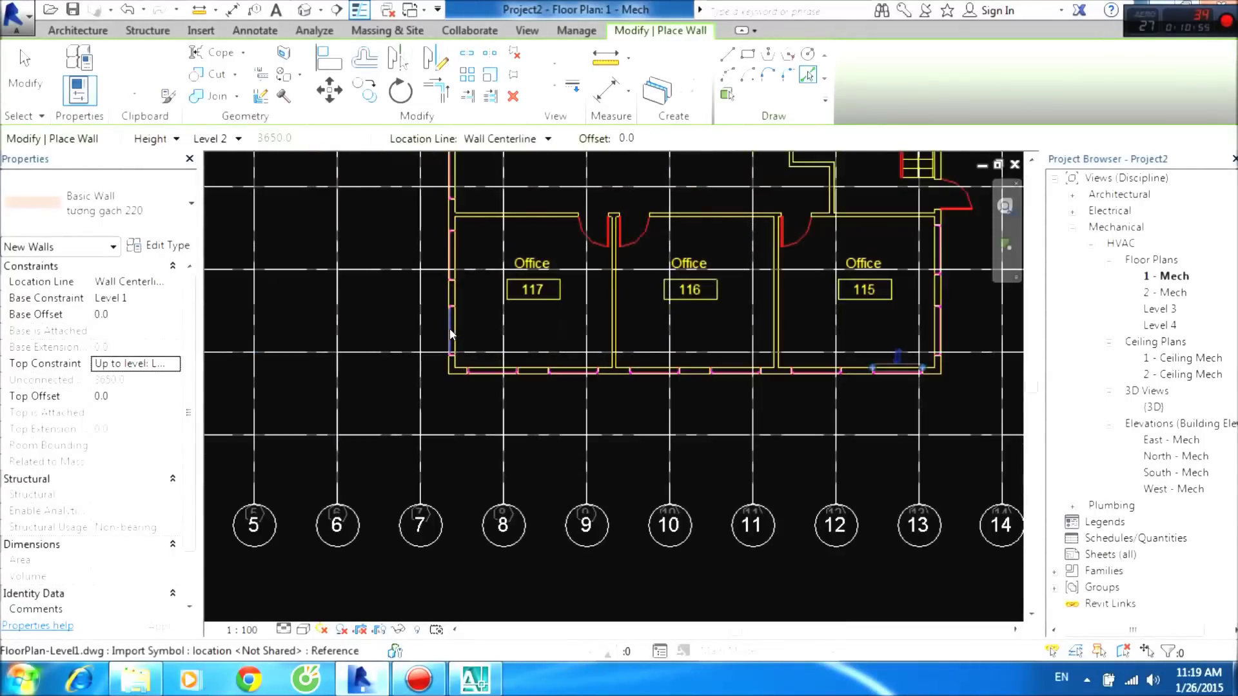
left_click(451, 329)
scroll(435, 253, "down", 2)
mouse_move(291, 471)
middle_mouse_down()
mouse_move(409, 461)
mouse_move(443, 387)
mouse_move(406, 412)
middle_mouse_up()
scroll(401, 390, "up", 3)
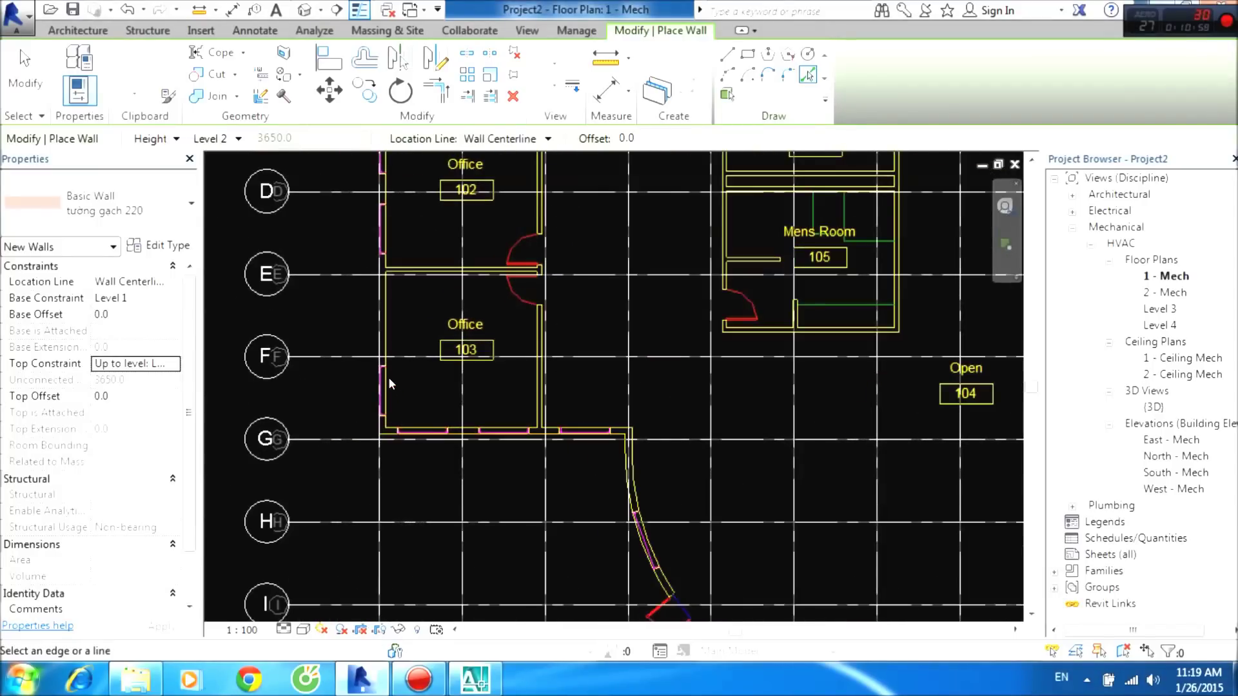
left_click(389, 383)
middle_click_drag(389, 277, 402, 485)
scroll(405, 334, "up", 2)
scroll(405, 330, "up", 2)
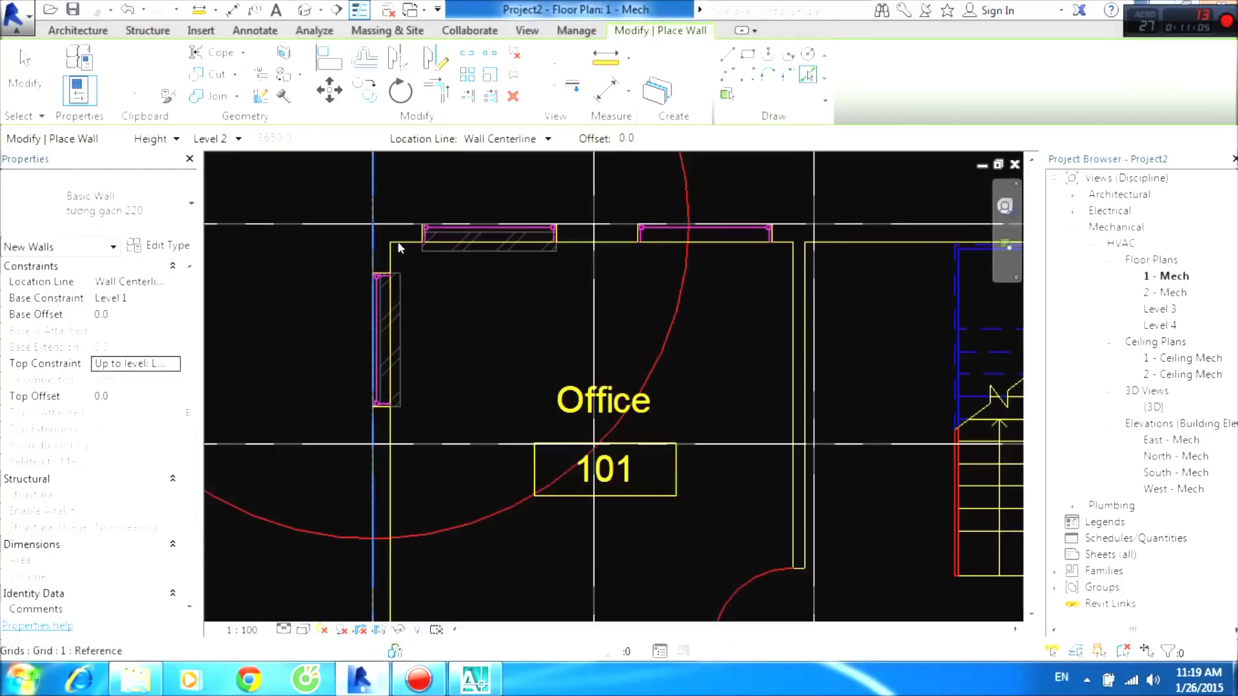
Start Trim/Extend to Corner and navigate to Offices 115–117 near grids 7–14.
left_click(439, 96)
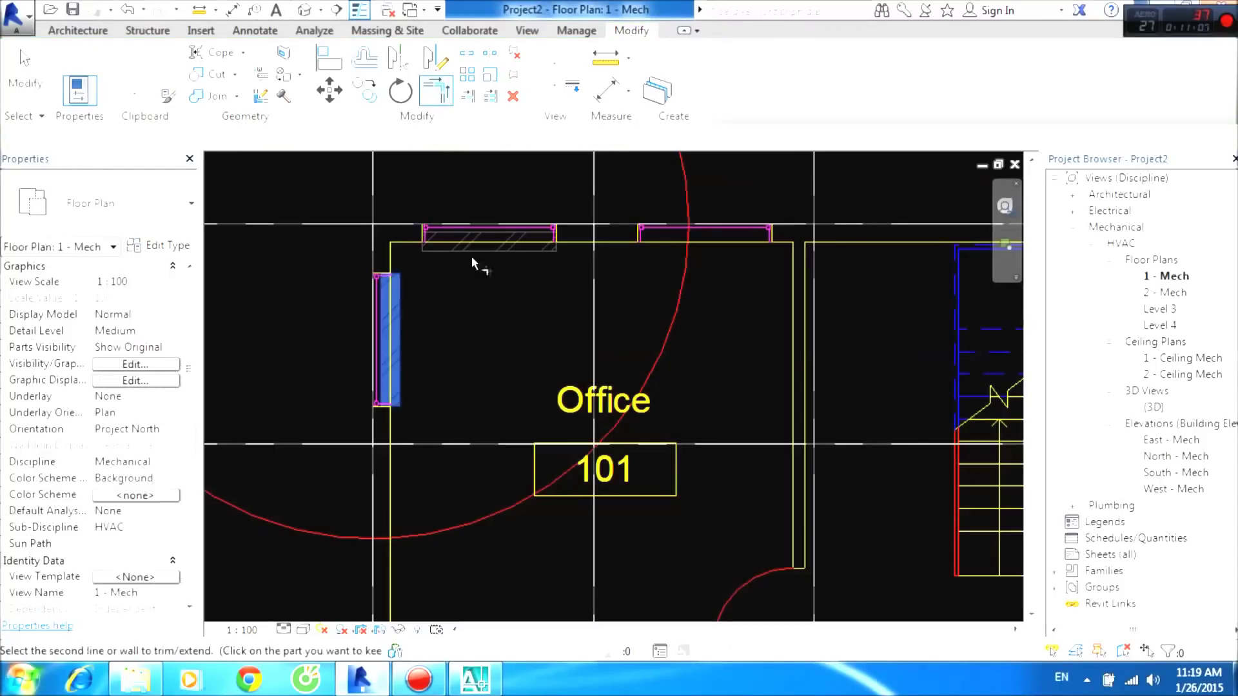
scroll(568, 332, "down", 1)
scroll(636, 353, "down", 2)
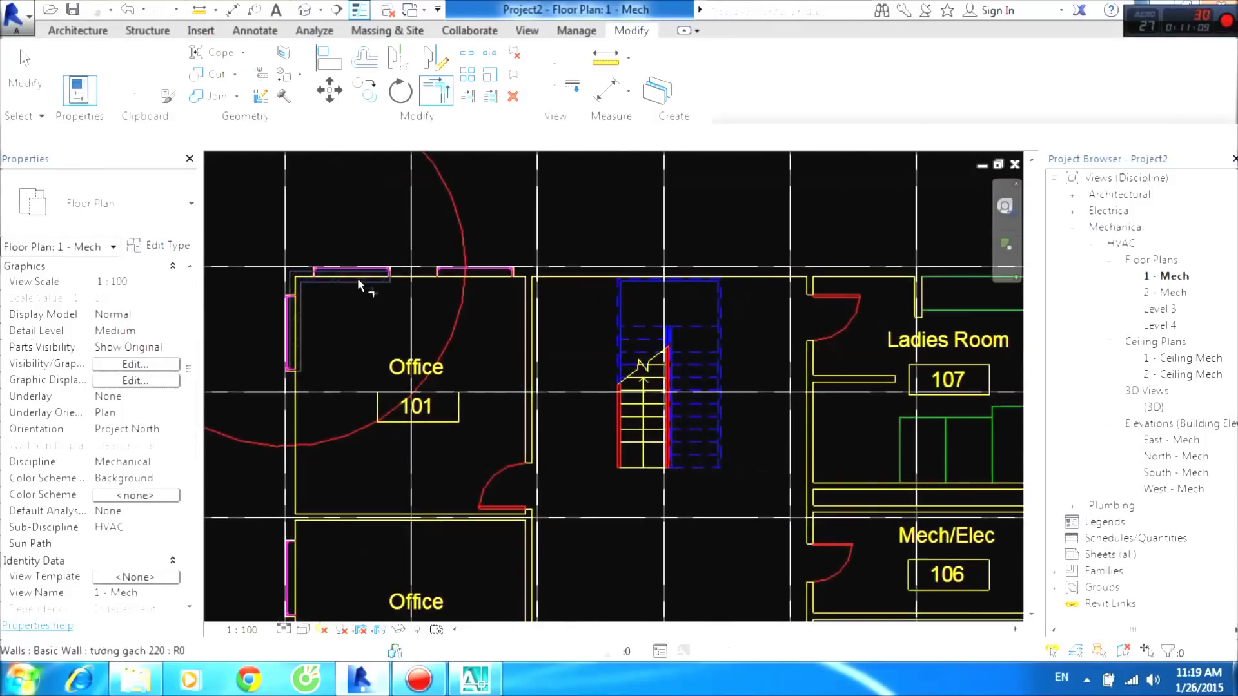
mouse_move(568, 327)
middle_mouse_down()
mouse_move(348, 397)
mouse_move(245, 397)
middle_mouse_up()
middle_click_drag(958, 338, 838, 338)
scroll(839, 337, "up", 4)
scroll(815, 285, "up", 1)
scroll(725, 437, "down", 3)
middle_click_drag(667, 205, 692, 361)
scroll(694, 303, "up", 2)
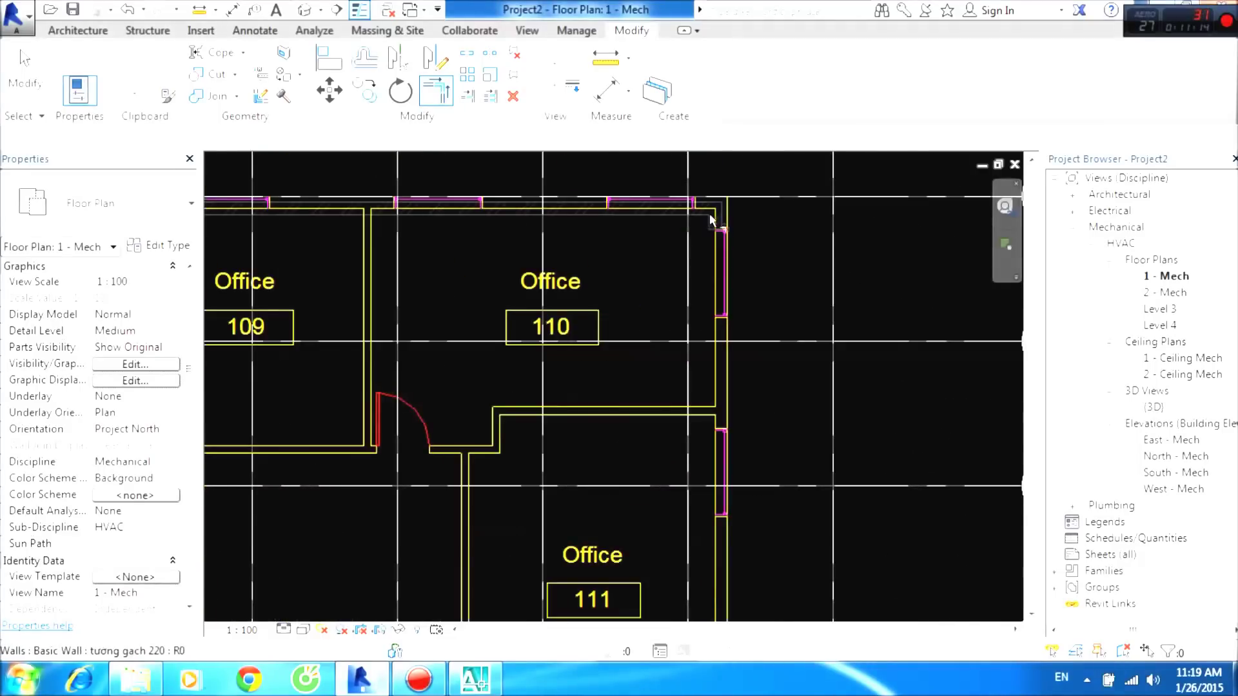
scroll(698, 434, "down", 3)
middle_click_drag(629, 580, 614, 409)
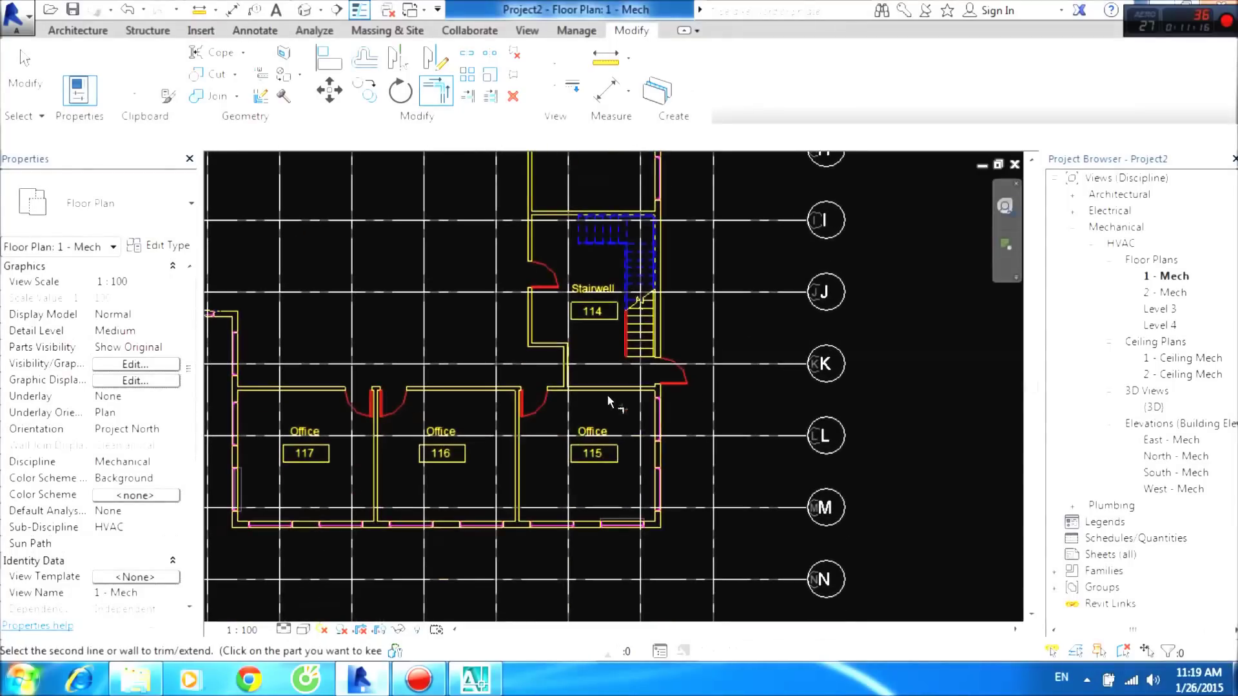
scroll(635, 541, "up", 2)
scroll(635, 540, "up", 2)
scroll(614, 519, "down", 3)
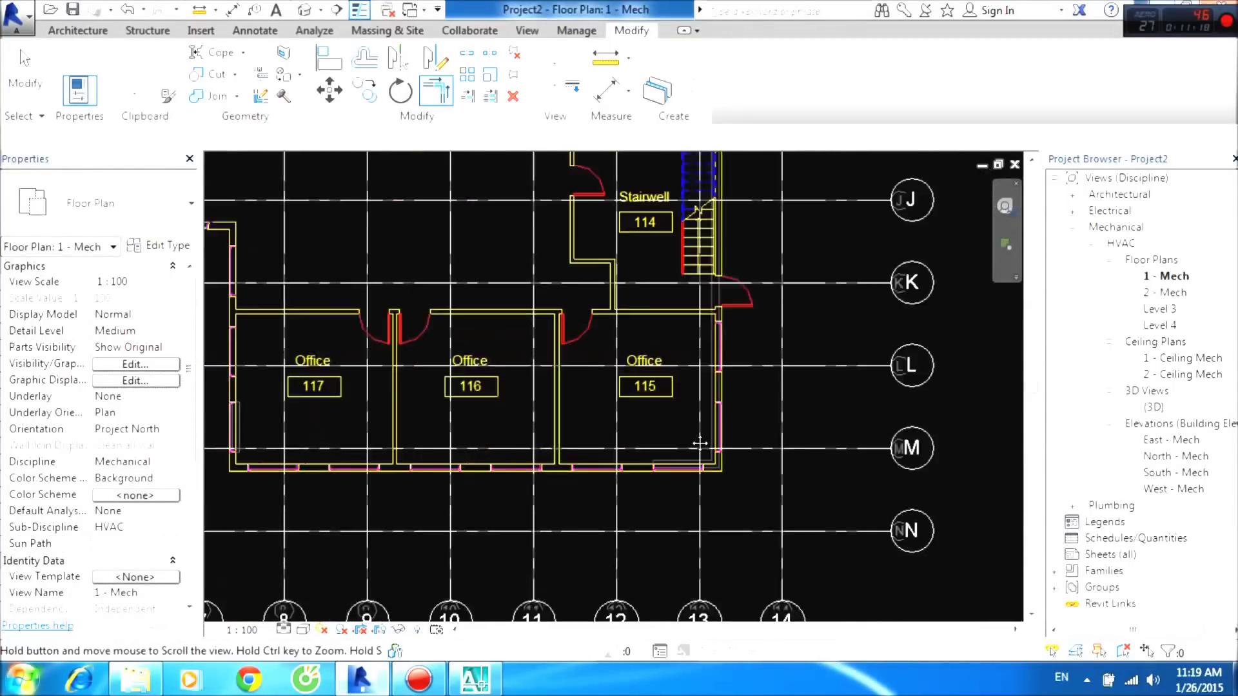
middle_click_drag(631, 483, 687, 453)
Join Office 117's bottom wall and left wall into a clean corner.
left_click(709, 432)
middle_click_drag(508, 472, 439, 446)
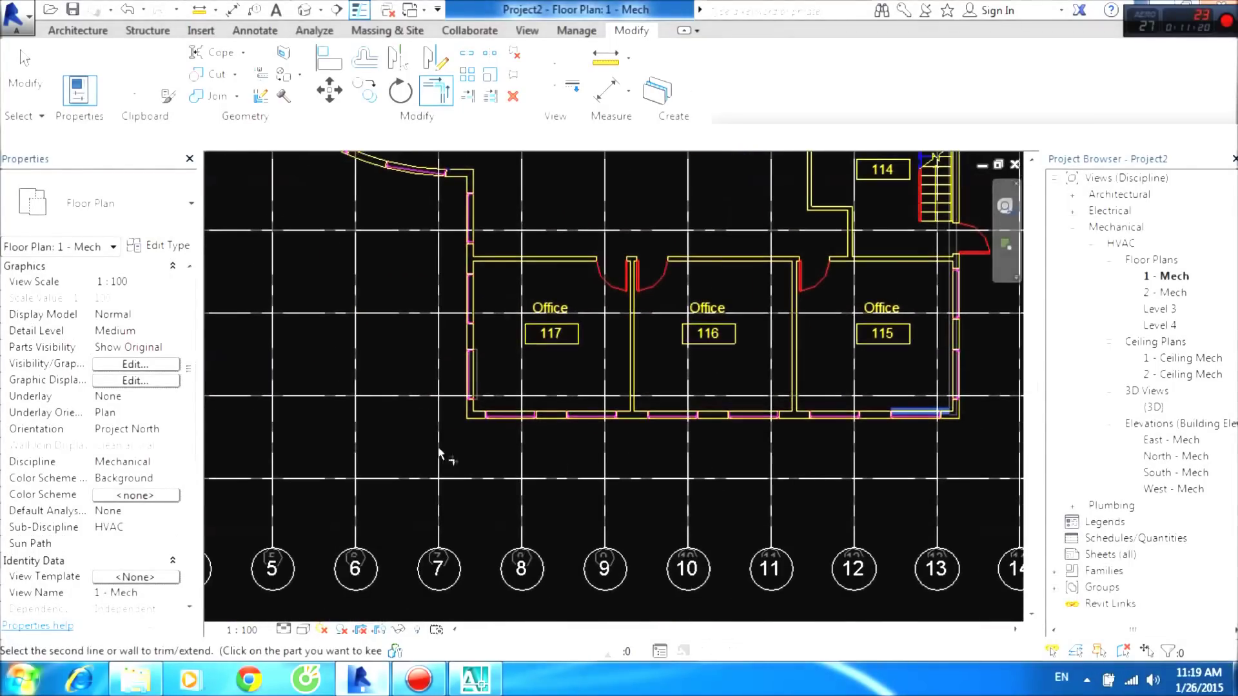
scroll(477, 390, "up", 2)
left_click(495, 339)
scroll(541, 291, "down", 2)
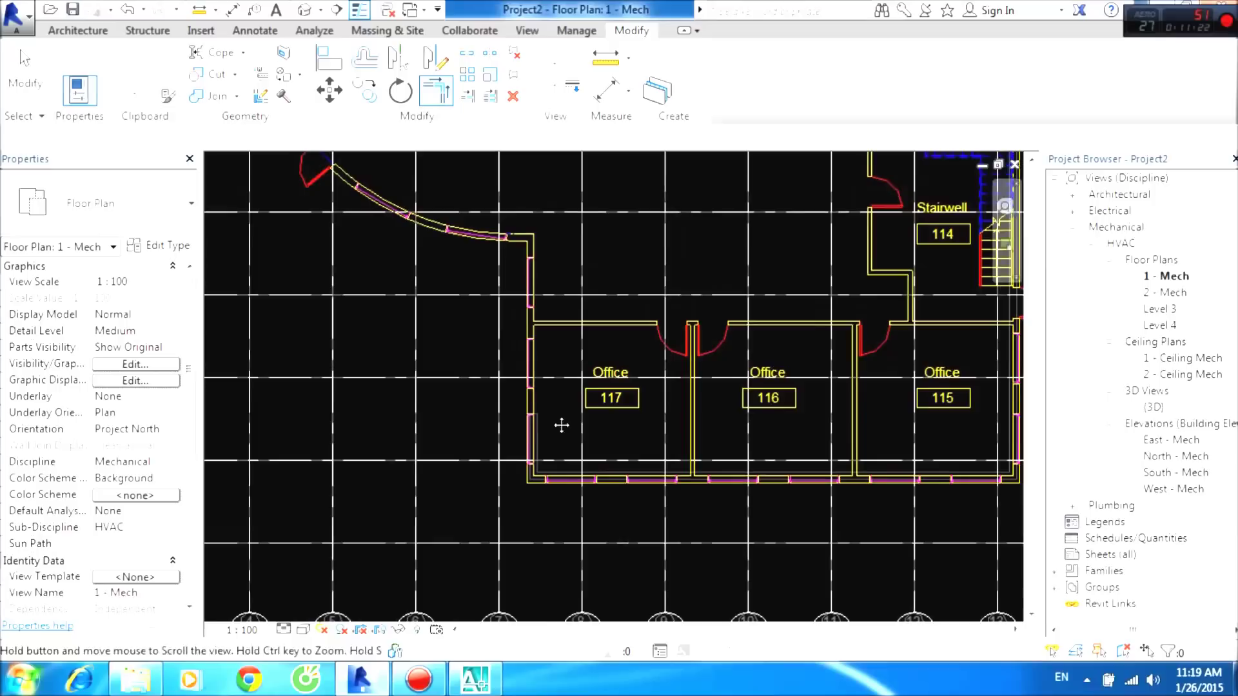
scroll(451, 419, "down", 2)
scroll(357, 285, "up", 2)
scroll(348, 284, "up", 1)
scroll(348, 287, "up", 2)
scroll(387, 278, "up", 2)
Pick Office 103's left wall near grid F, then return to wall placement with WA.
left_click(360, 291)
scroll(360, 291, "down", 2)
mouse_move(397, 375)
middle_mouse_down()
mouse_move(414, 485)
mouse_move(413, 693)
middle_mouse_up()
scroll(373, 256, "down", 1)
scroll(370, 249, "up", 1)
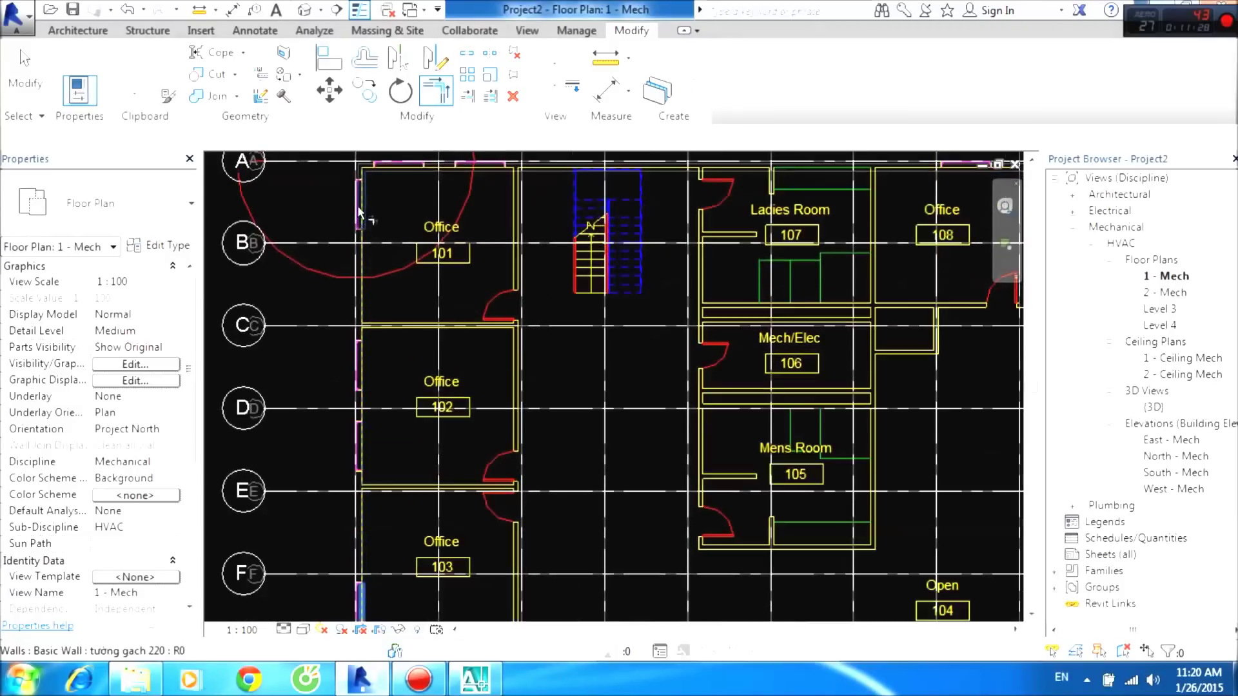
scroll(370, 242, "down", 3)
scroll(381, 277, "up", 2)
scroll(362, 367, "up", 1)
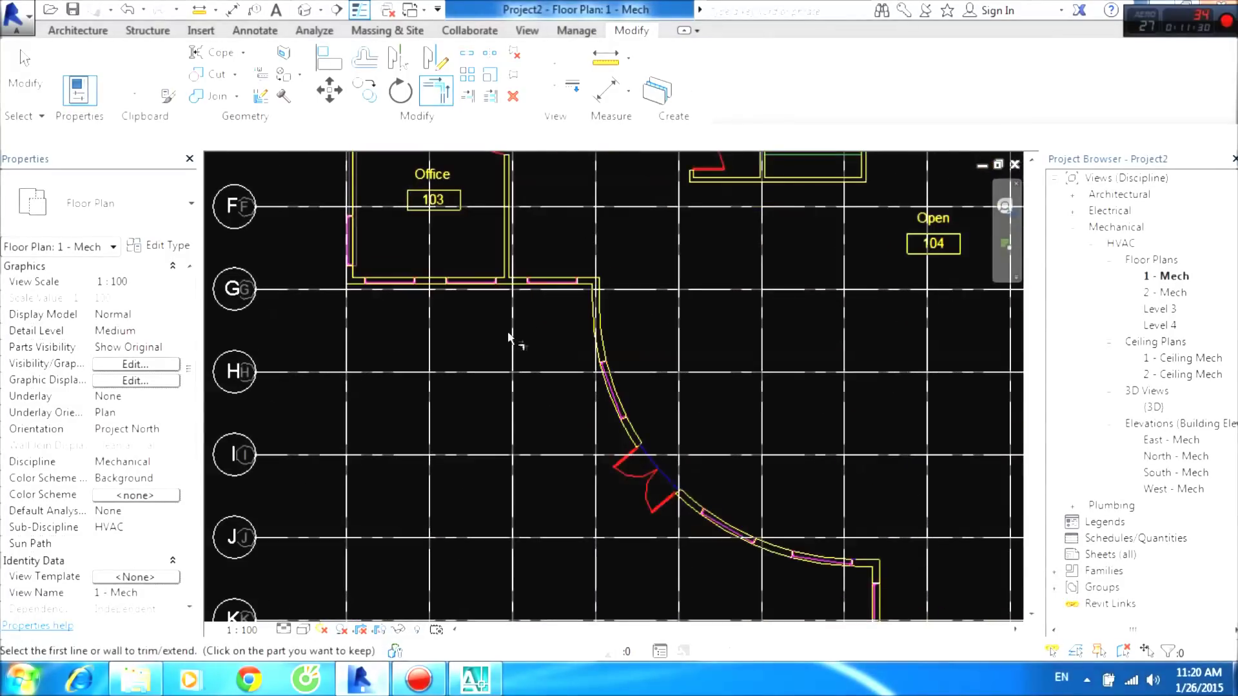
key("w")
key("a")
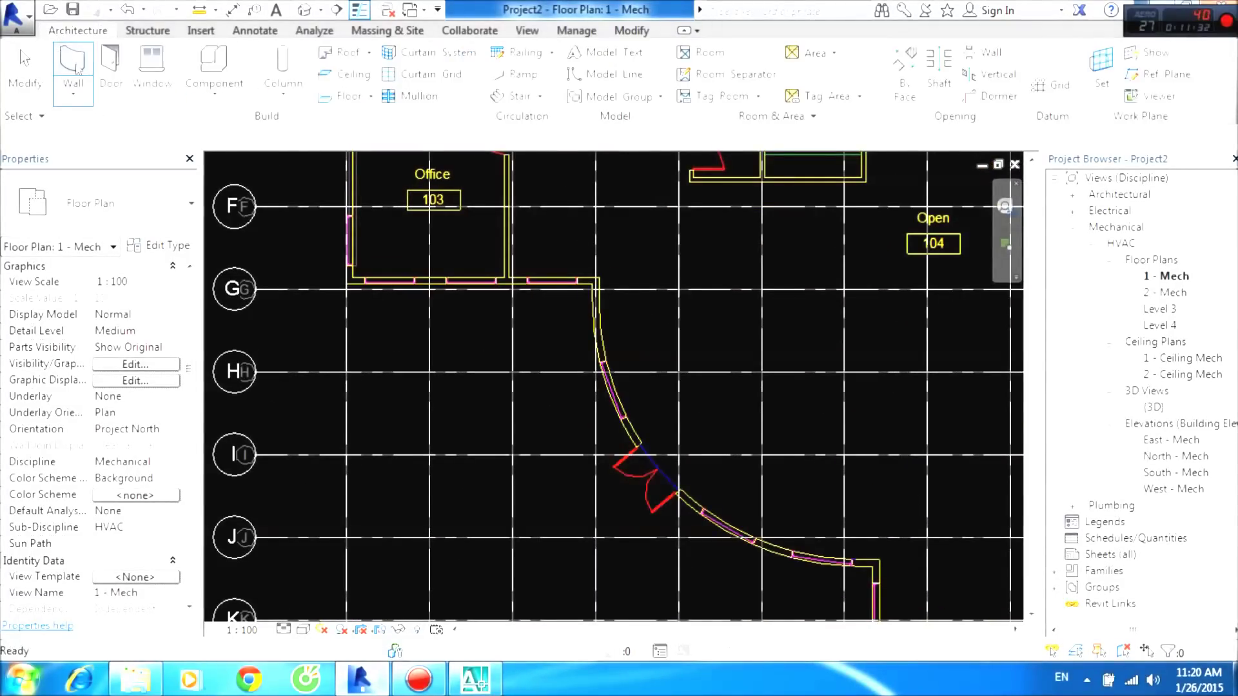
Create one more wall from a picked CAD line.
left_click(809, 76)
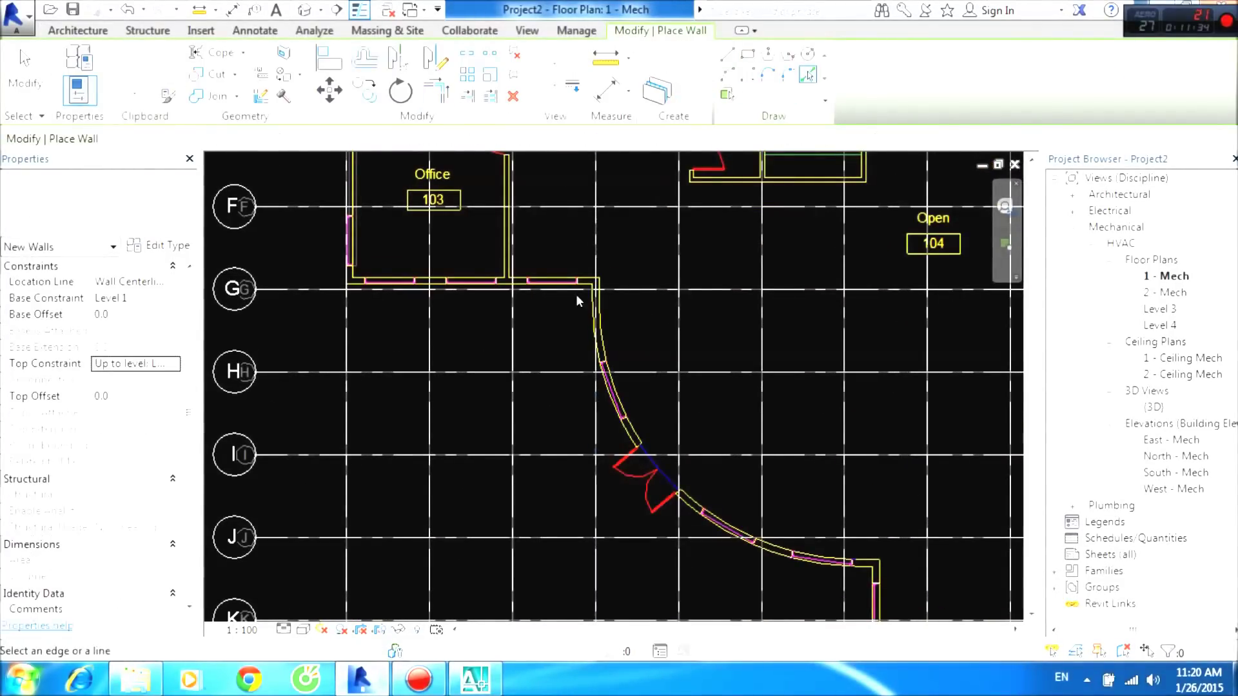
left_click(588, 279)
scroll(330, 265, "up", 2)
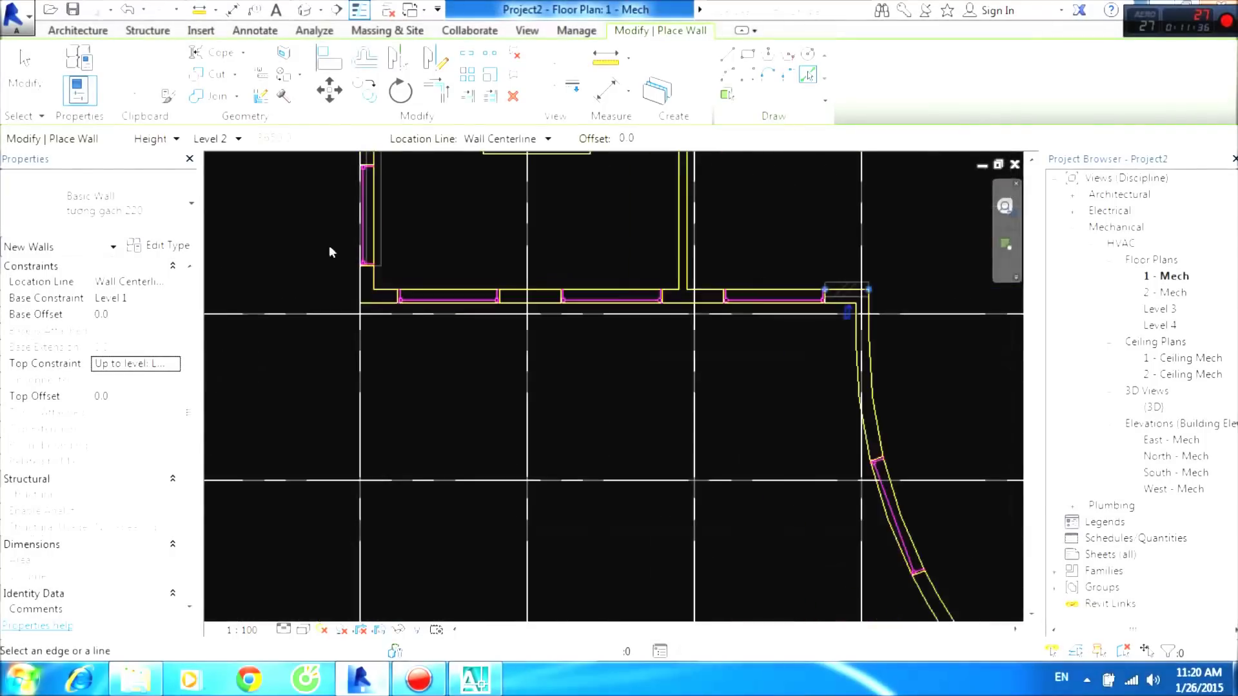
Begin trimming with TR on the left vertical wall, panning to Office 103 and Open 104.
key("t")
key("r")
left_click(379, 223)
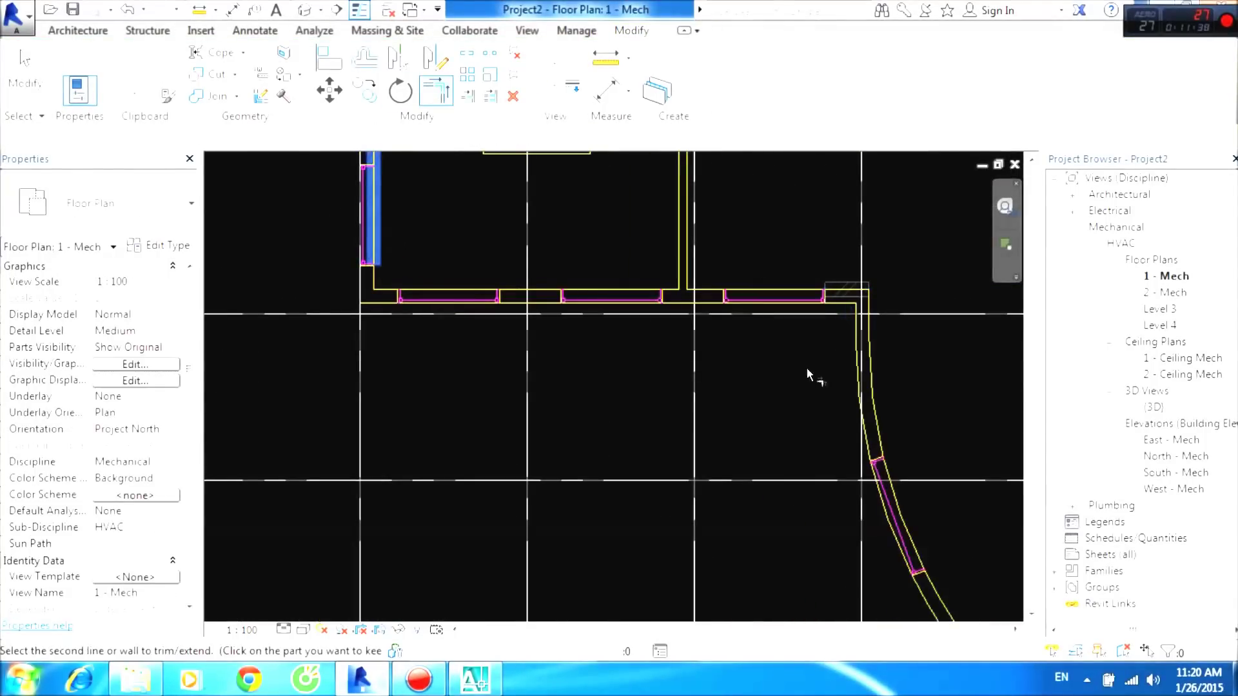
scroll(528, 387, "down", 2)
mouse_move(497, 462)
middle_mouse_down()
mouse_move(467, 390)
mouse_move(337, 223)
mouse_move(387, 431)
middle_mouse_up()
Bring the curved wall with its double door into view and restart the Architecture Wall tool.
middle_click_drag(561, 406, 623, 352)
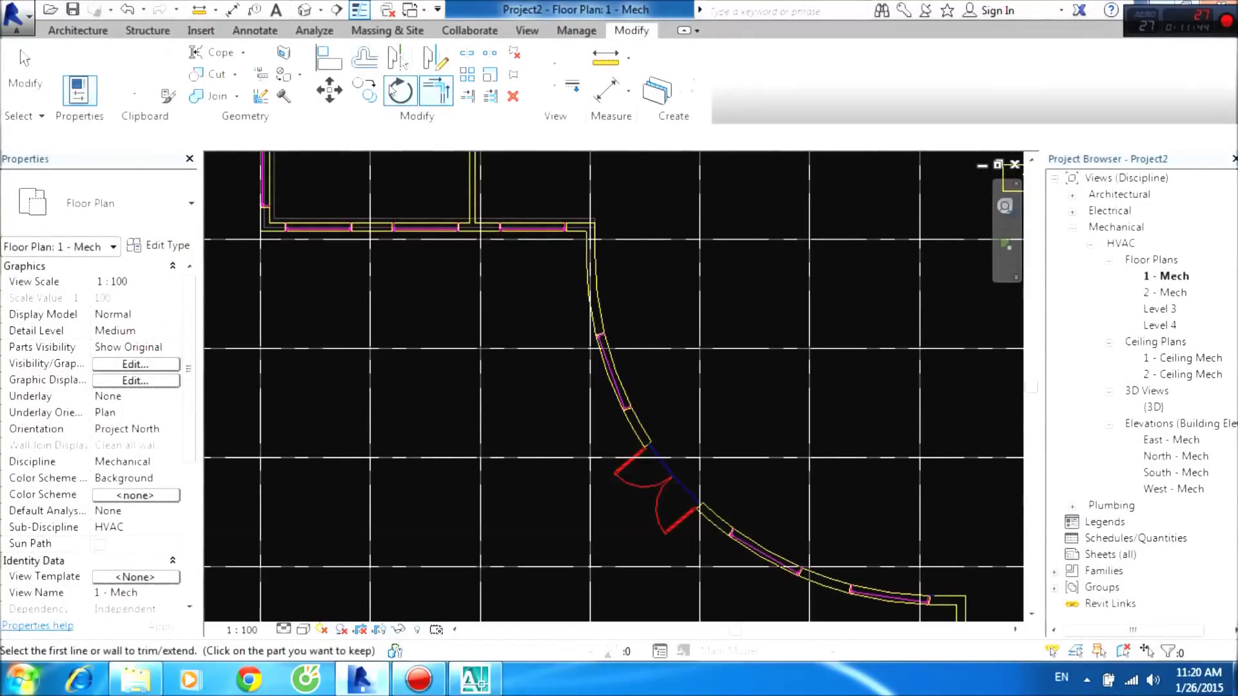
left_click(78, 30)
left_click(113, 82)
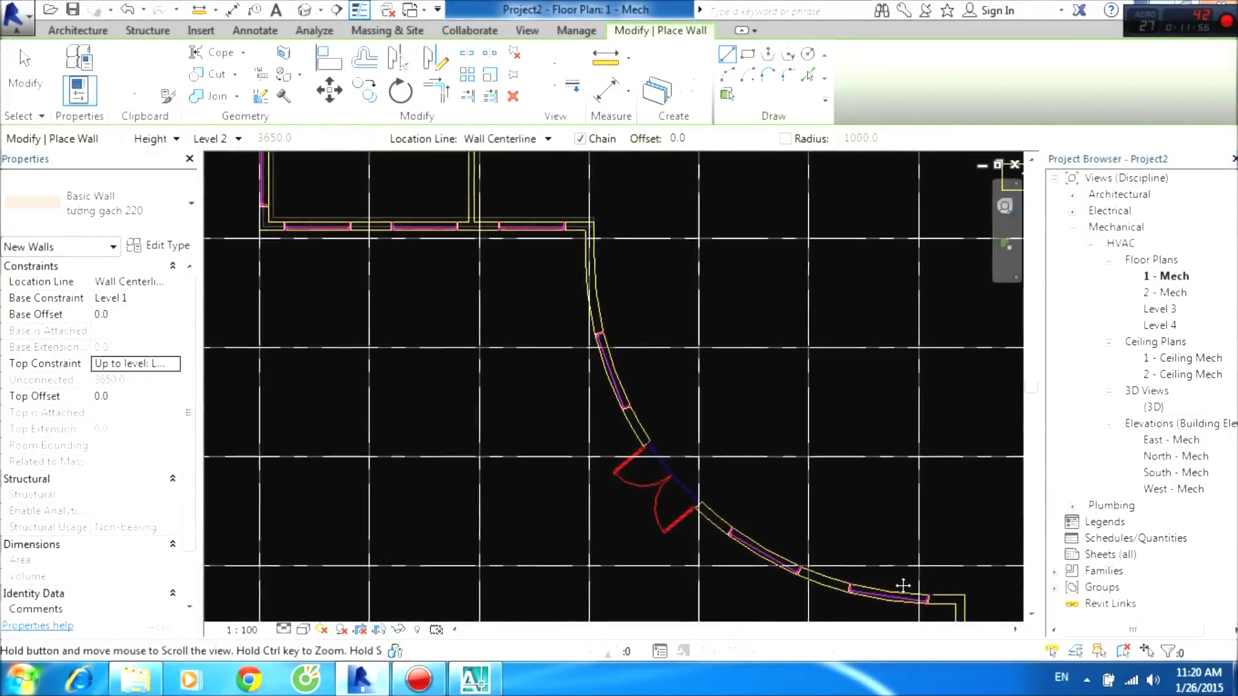
Create a curved tường gạch 220 wall from the CAD arc to fill the gap.
middle_click_drag(881, 590, 852, 559)
left_click(807, 76)
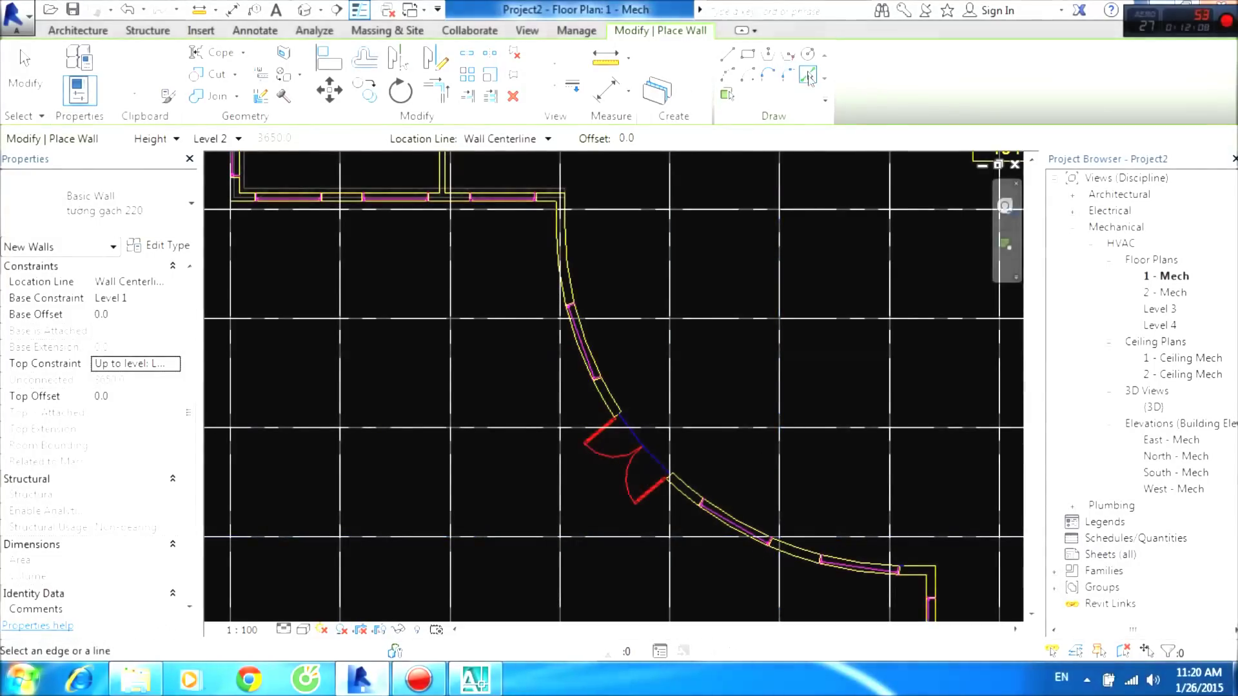
scroll(823, 387, "up", 2)
scroll(750, 358, "up", 1)
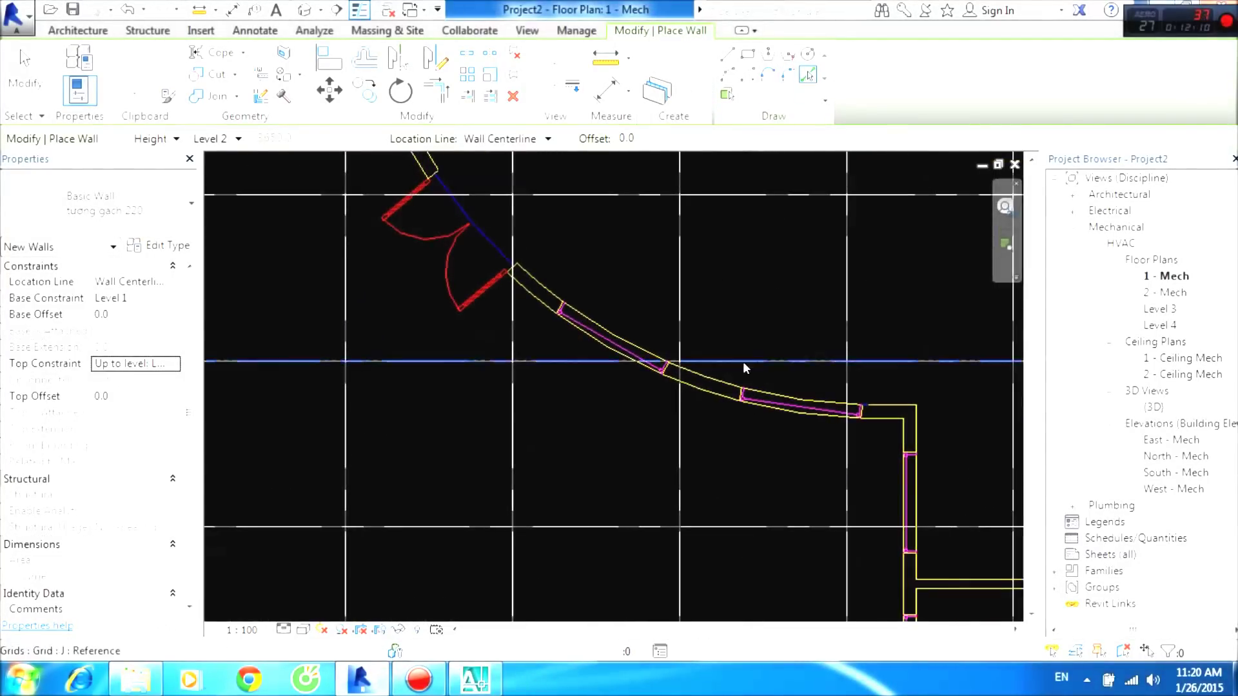
left_click(726, 395)
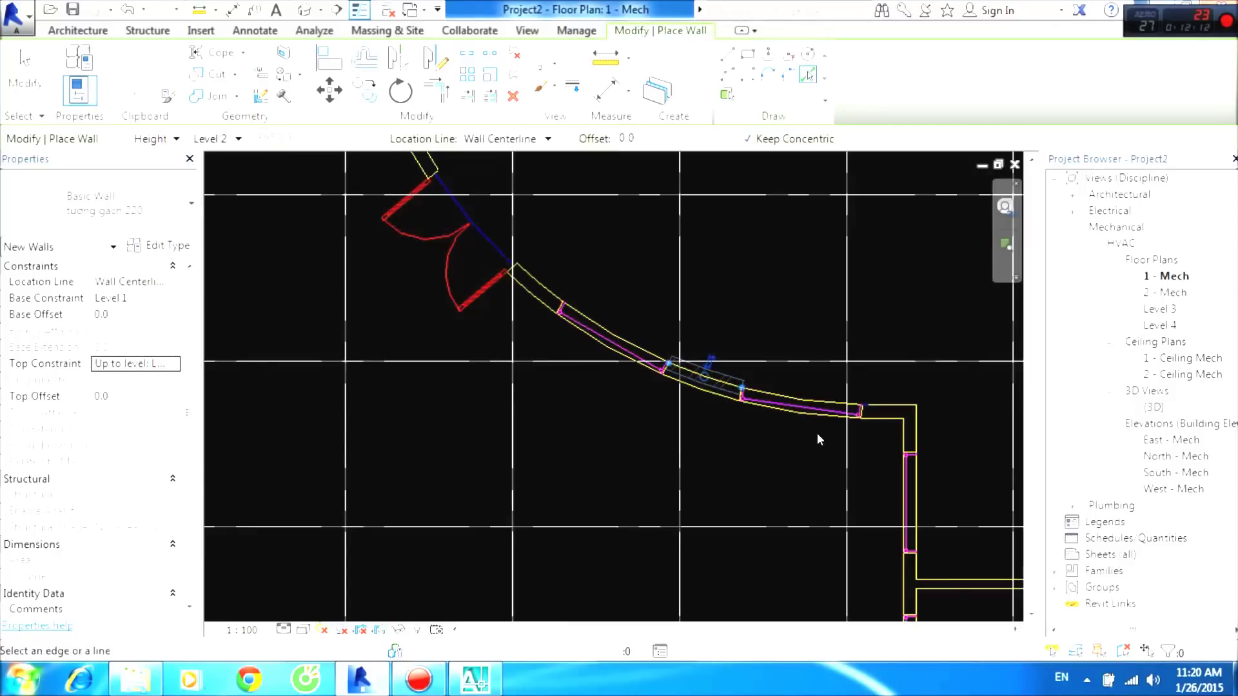
Join the new curved segment to the neighbouring wall with Trim/Extend to Corner.
middle_click_drag(819, 440, 656, 301)
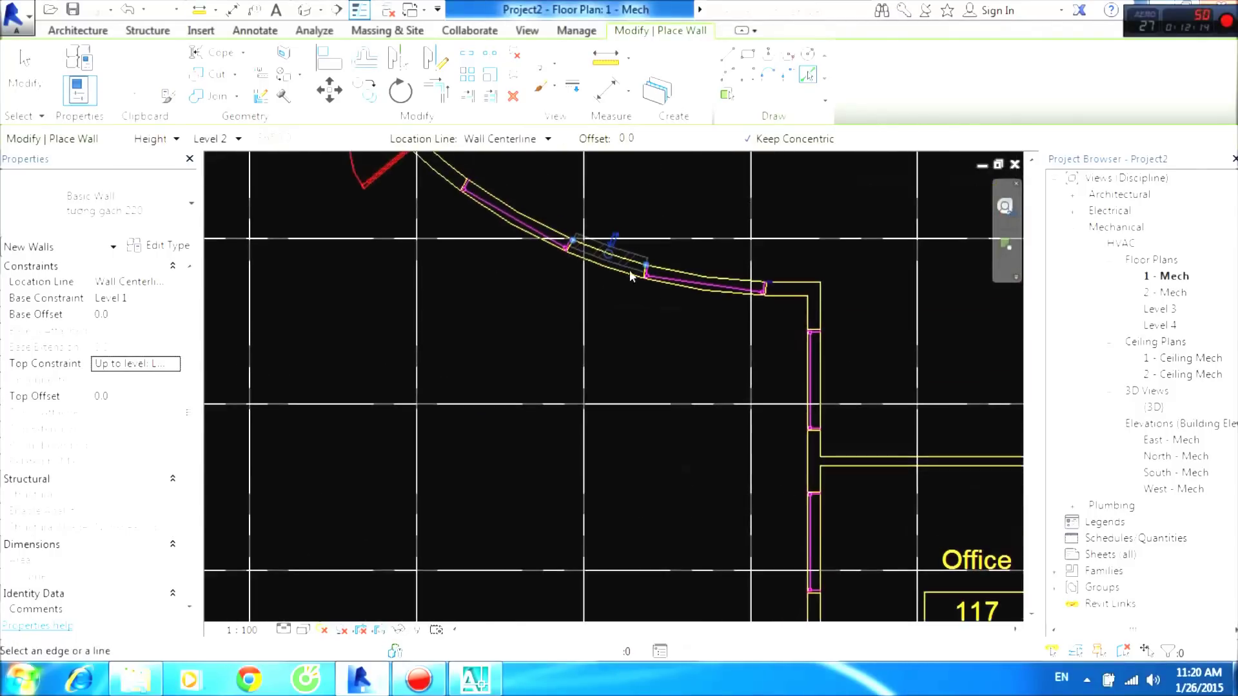
left_click(437, 94)
left_click(616, 258)
middle_click_drag(813, 566, 727, 399)
left_click(728, 497)
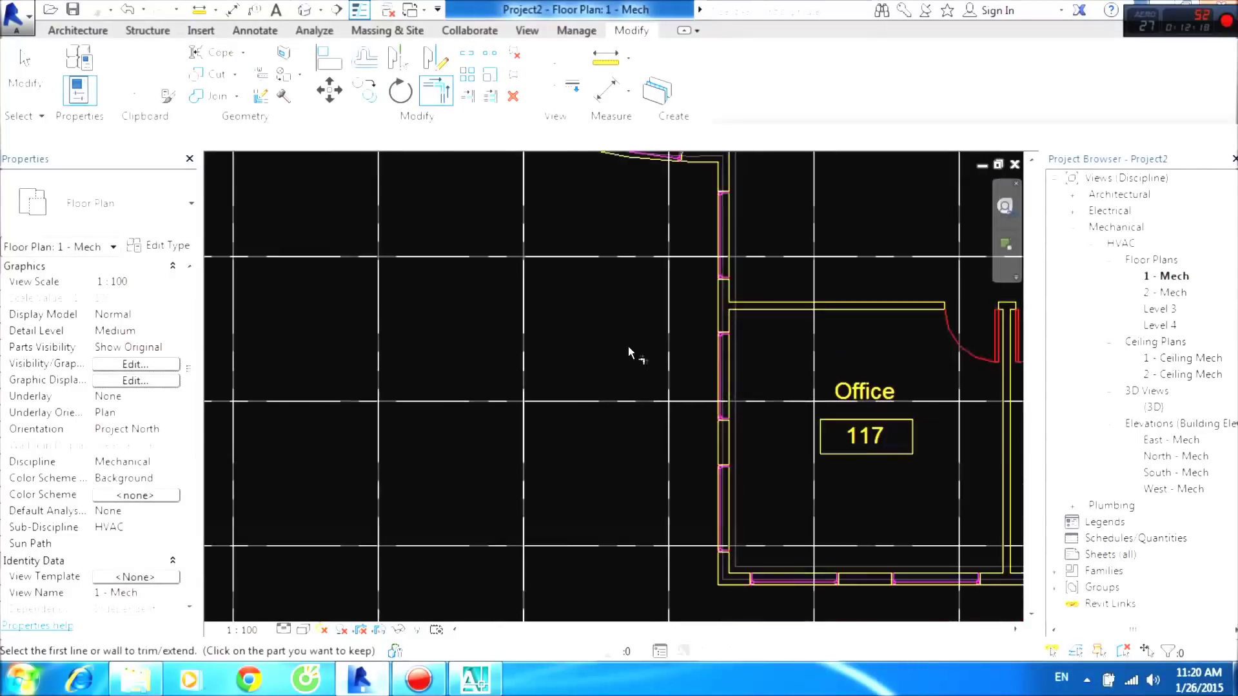
Pick the curved wall at Office 103 as the first element to trim.
scroll(631, 347, "down", 3)
left_click(647, 381)
scroll(572, 525, "down", 3)
scroll(561, 452, "up", 3)
scroll(459, 351, "up", 2)
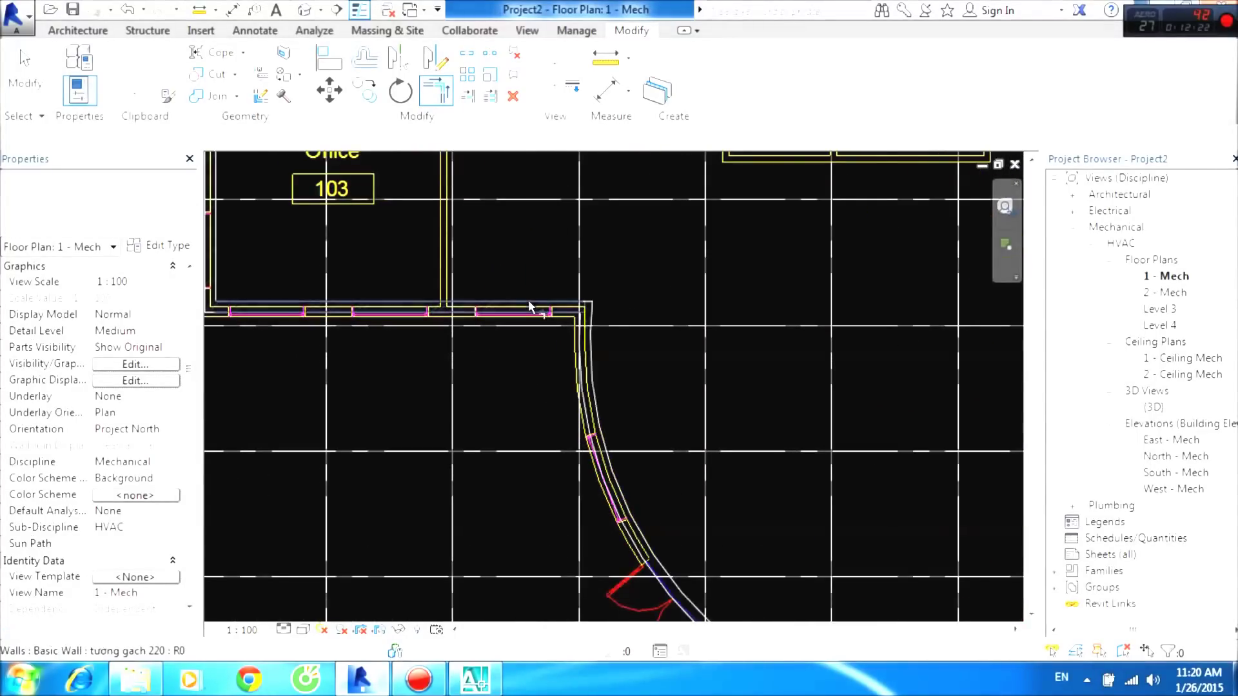
scroll(529, 300, "down", 2)
Bring the Office 101 area into view and exit trimming.
mouse_move(503, 323)
middle_mouse_down()
mouse_move(589, 383)
mouse_move(510, 340)
middle_mouse_up()
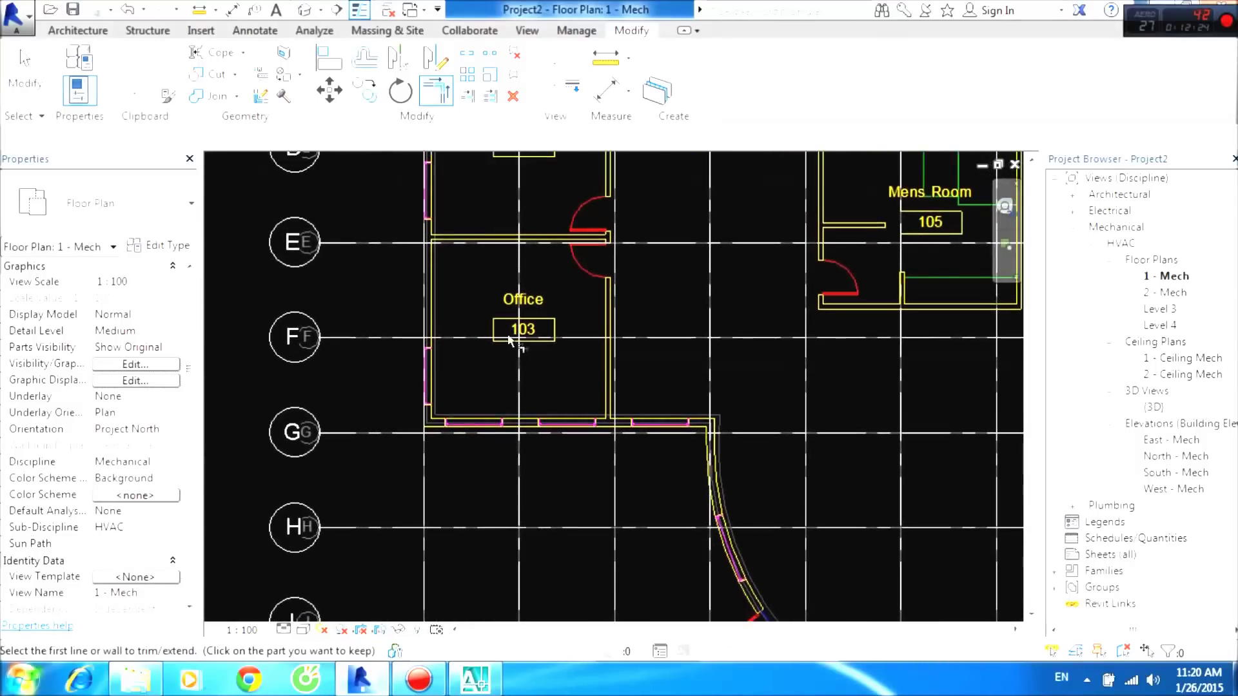
mouse_move(484, 294)
middle_mouse_down()
mouse_move(512, 315)
mouse_move(555, 447)
middle_mouse_up()
scroll(502, 276, "up", 2)
scroll(509, 307, "up", 3)
scroll(509, 309, "up", 1)
key("Escape")
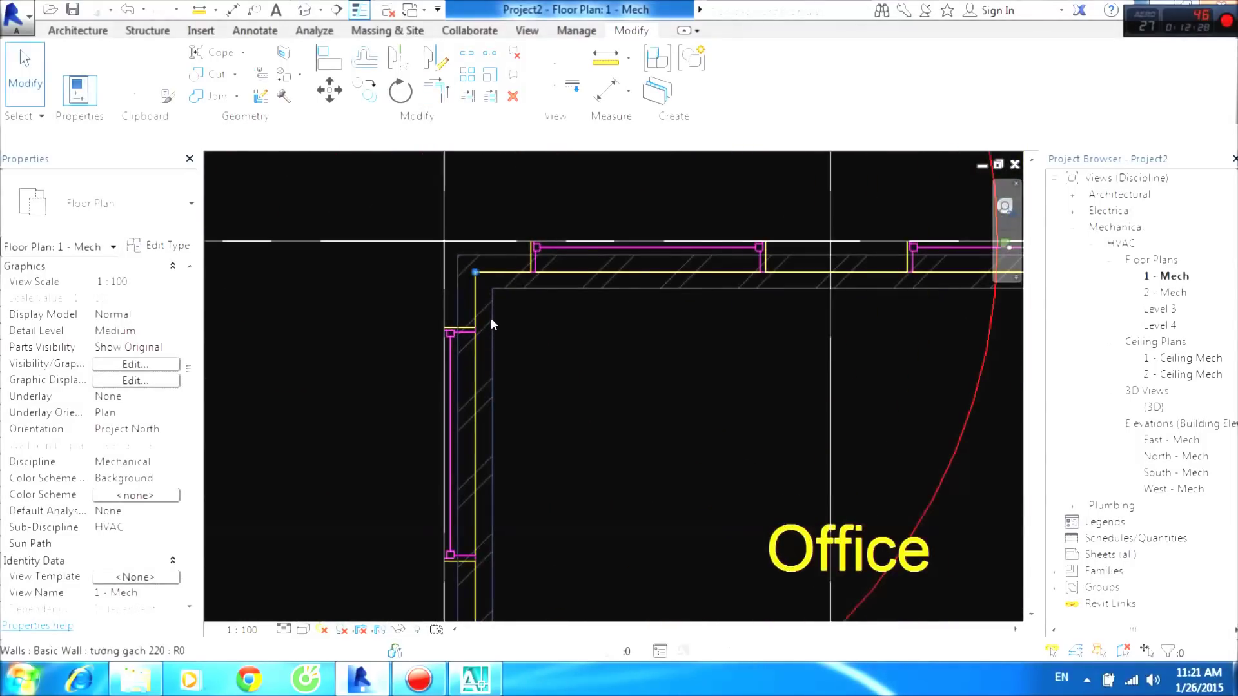
Inspect the brick wall on Office 101's left side, then start the Align tool.
left_click(483, 367)
middle_click_drag(483, 367, 556, 218)
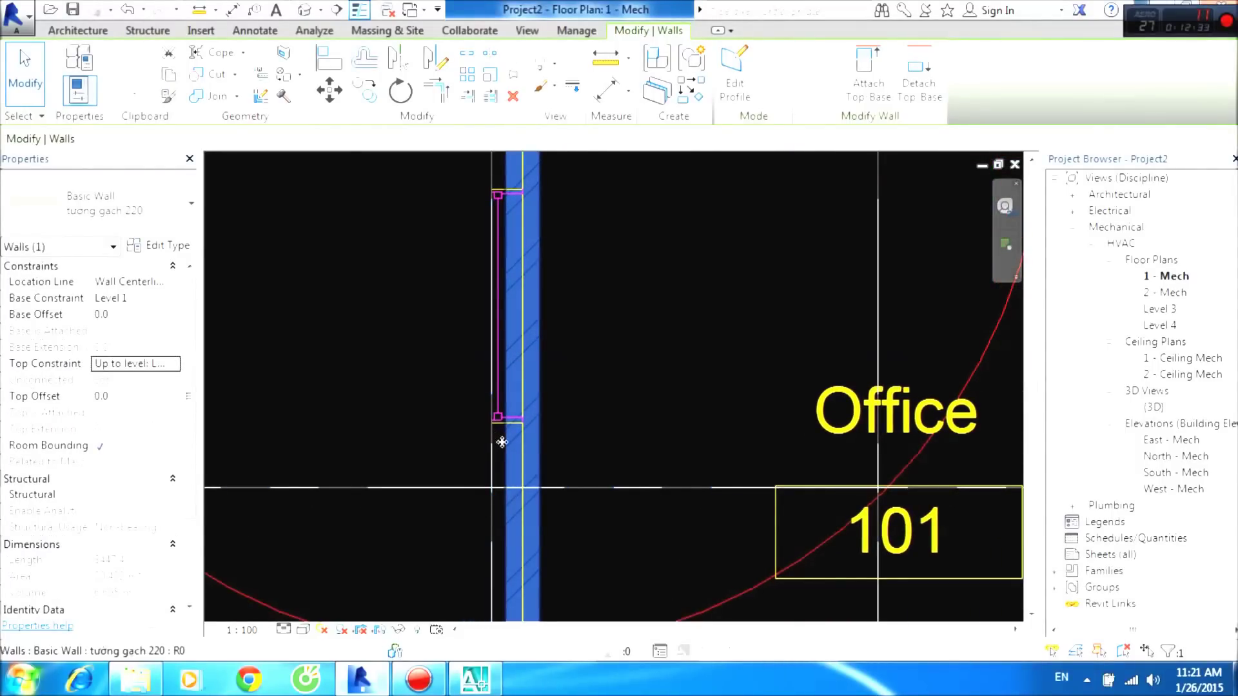
left_click(721, 291)
left_click(533, 345)
left_click(658, 269)
scroll(658, 267, "down", 2)
middle_click_drag(659, 269, 628, 318)
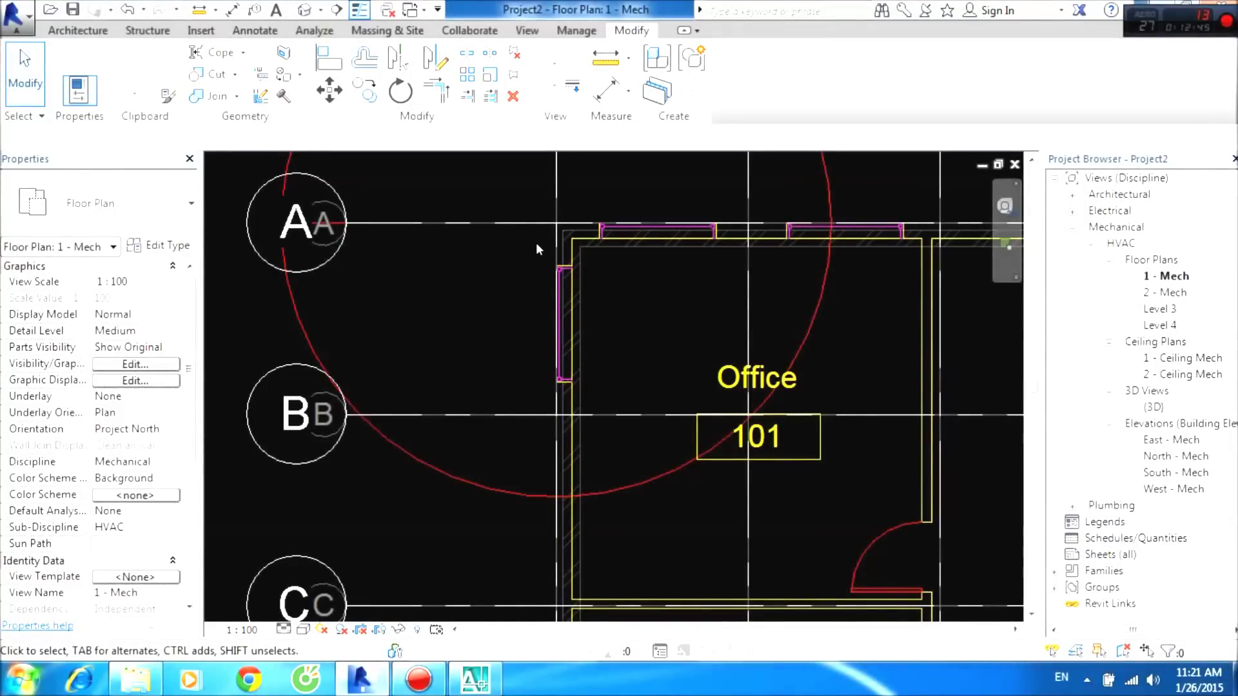
middle_click_drag(602, 332, 505, 254)
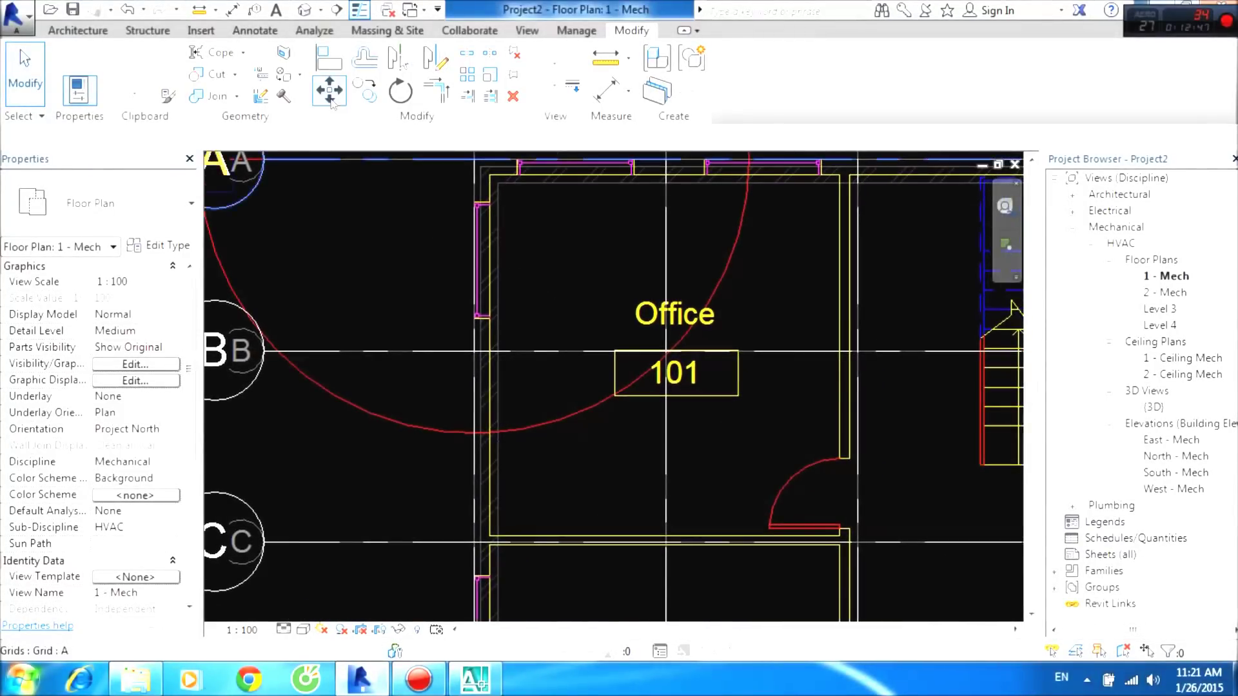
left_click(329, 67)
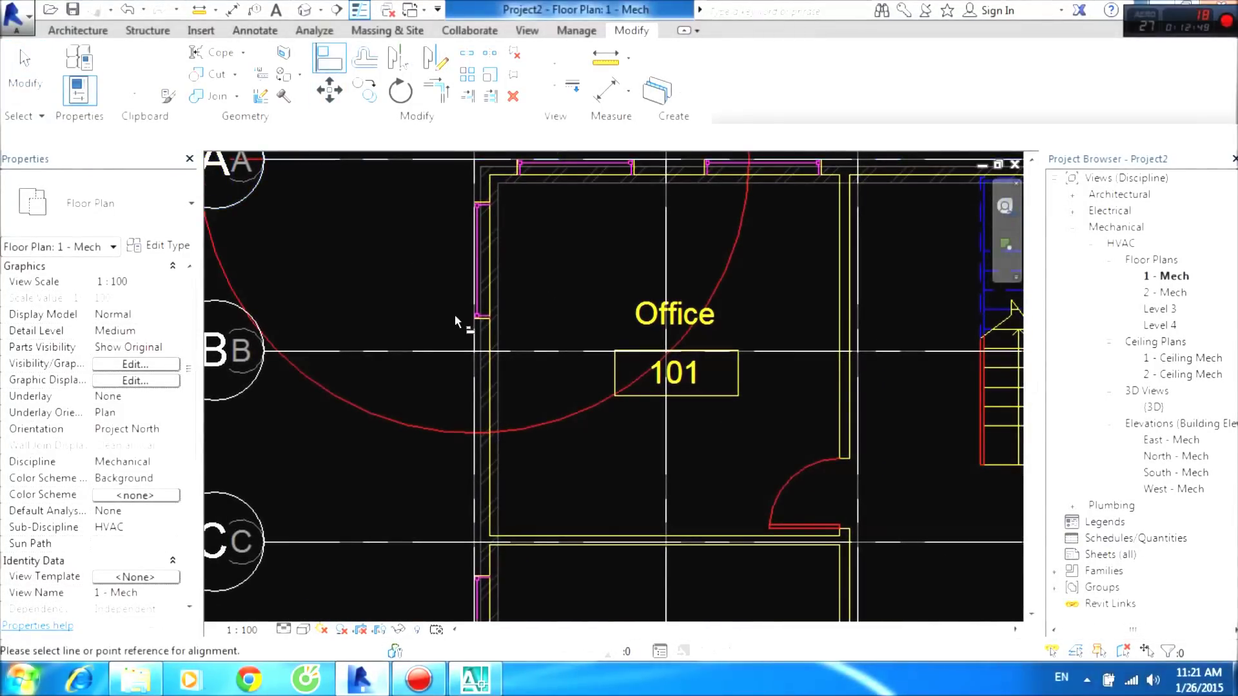
Align the Office 101 wall faces, including the top face, to the grid line.
scroll(455, 316, "up", 3)
left_click(486, 334)
left_click(500, 354)
scroll(527, 365, "down", 2)
scroll(566, 380, "up", 2)
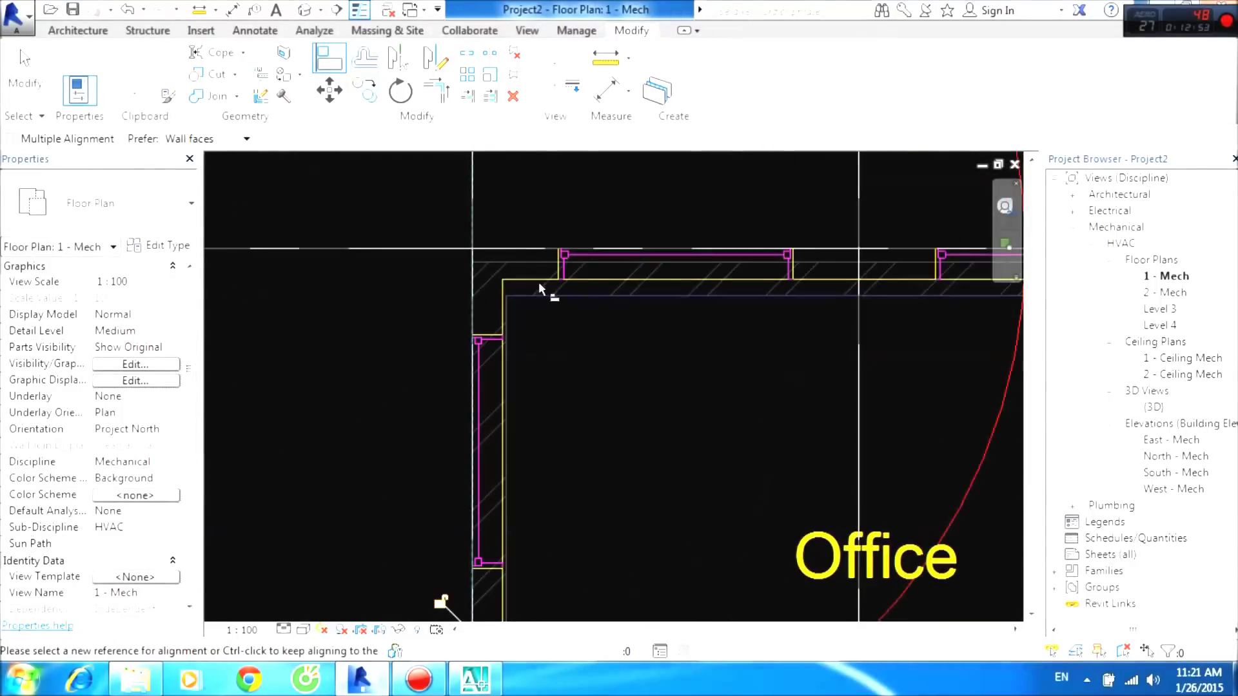
left_click(530, 248)
Align Office 110's right wall to the reference line.
middle_click_drag(758, 365, 309, 316)
scroll(309, 316, "down", 2)
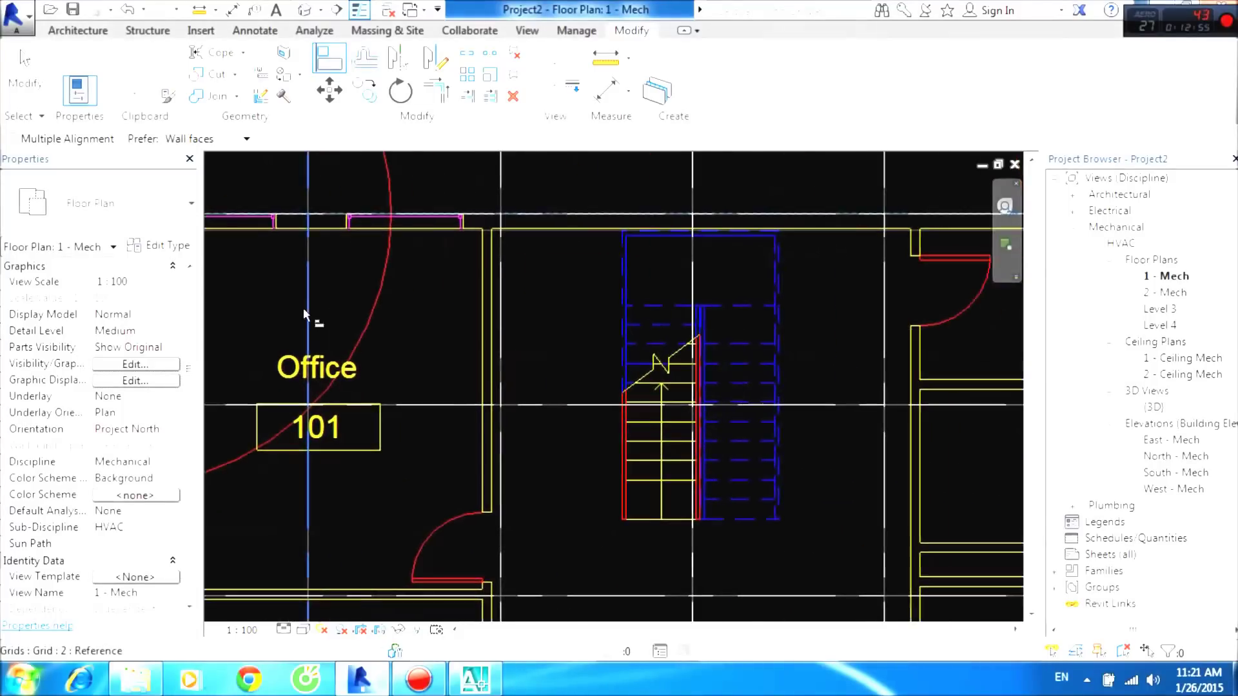
scroll(608, 304, "down", 1)
mouse_move(810, 349)
middle_mouse_down()
mouse_move(911, 296)
mouse_move(327, 309)
middle_mouse_up()
scroll(326, 310, "down", 1)
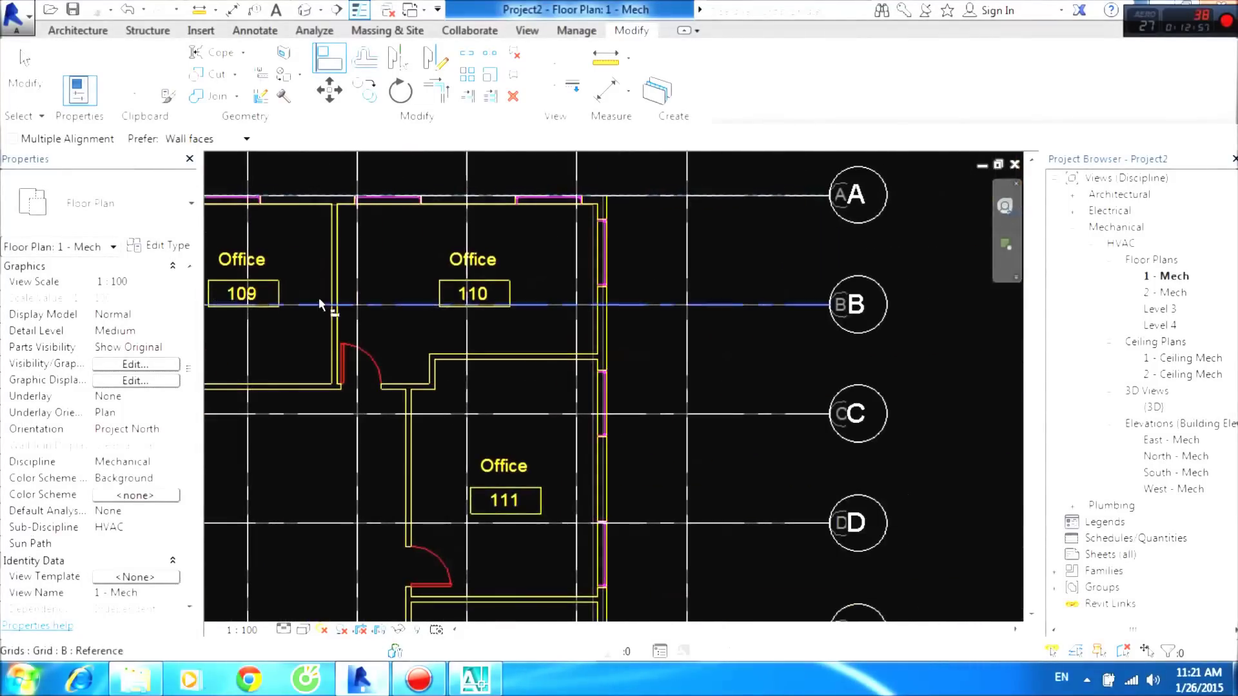
scroll(643, 276, "up", 2)
left_click(567, 260)
Align Office 115's bottom wall to its reference line.
scroll(595, 327, "down", 2)
mouse_move(602, 367)
middle_mouse_down()
mouse_move(633, 473)
mouse_move(624, 310)
middle_mouse_up()
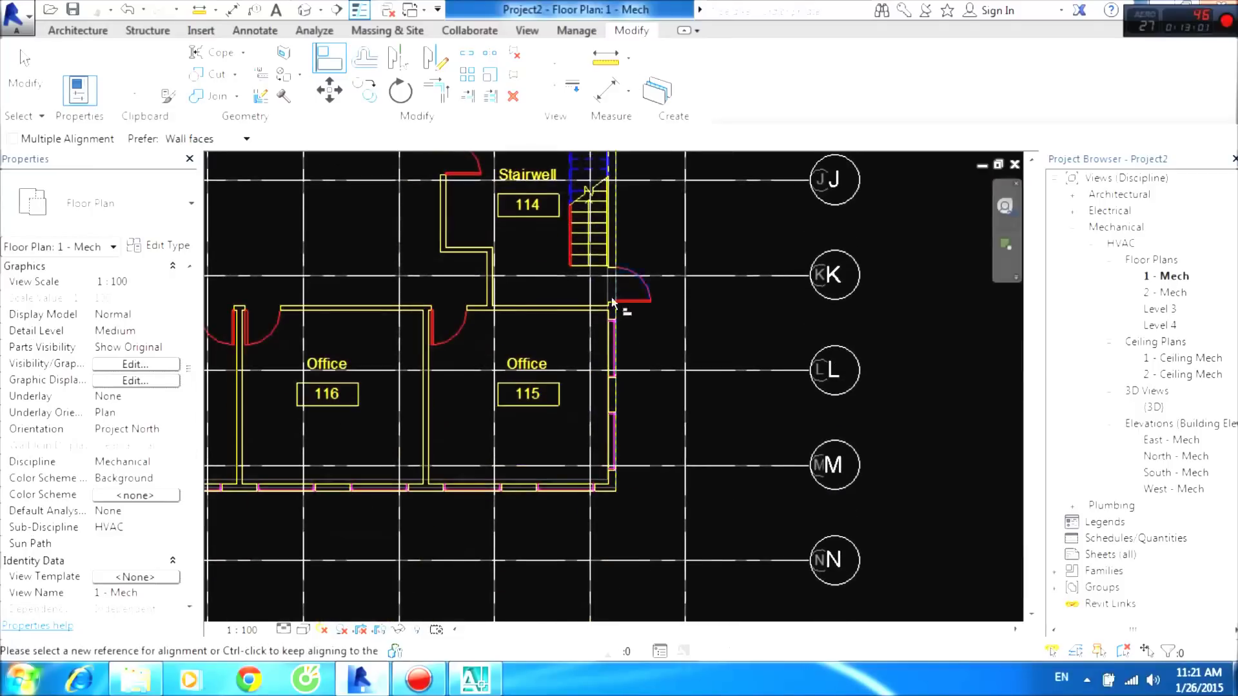
scroll(524, 408, "up", 3)
scroll(505, 451, "up", 3)
left_click(499, 386)
Align Office 117's wall to the reference line at its corner.
scroll(496, 380, "down", 3)
middle_click_drag(580, 406, 890, 406)
scroll(243, 409, "down", 2)
middle_click_drag(212, 387, 380, 377)
scroll(381, 379, "up", 2)
left_click(497, 301)
left_click(498, 299)
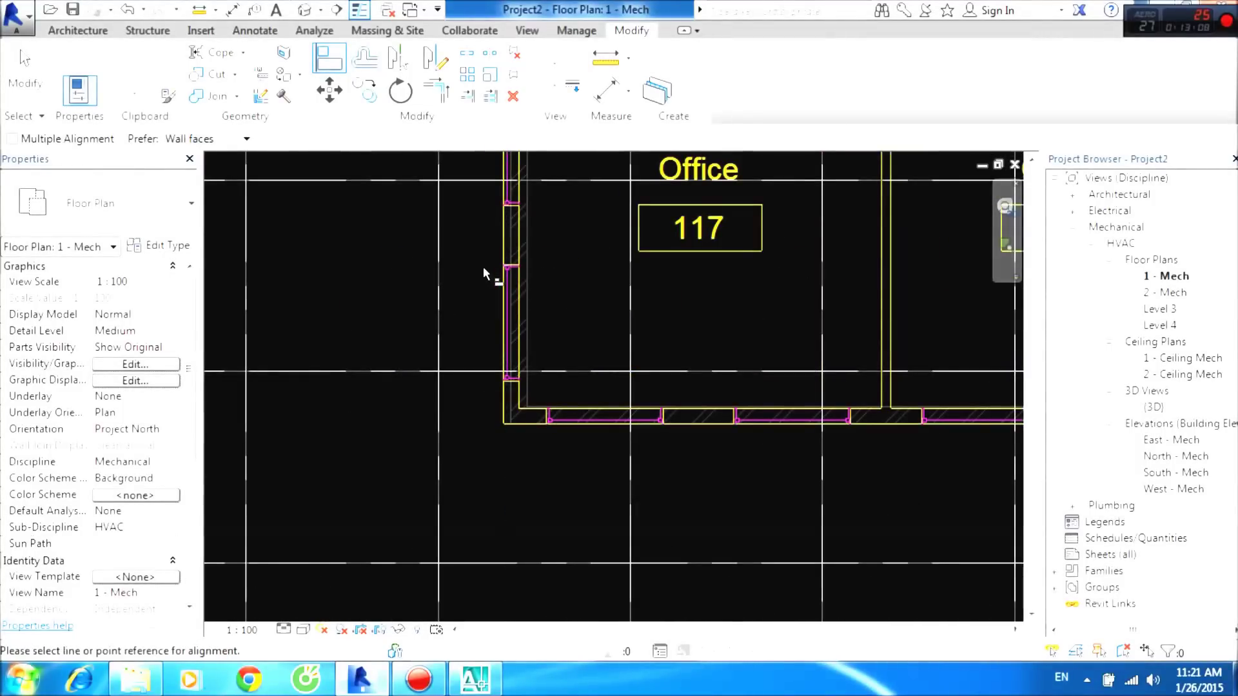
left_click(505, 234)
Align the curved wall to the picked reference line.
scroll(493, 251, "down", 3)
middle_click_drag(471, 213, 450, 365)
scroll(451, 365, "down", 2)
scroll(412, 290, "up", 5)
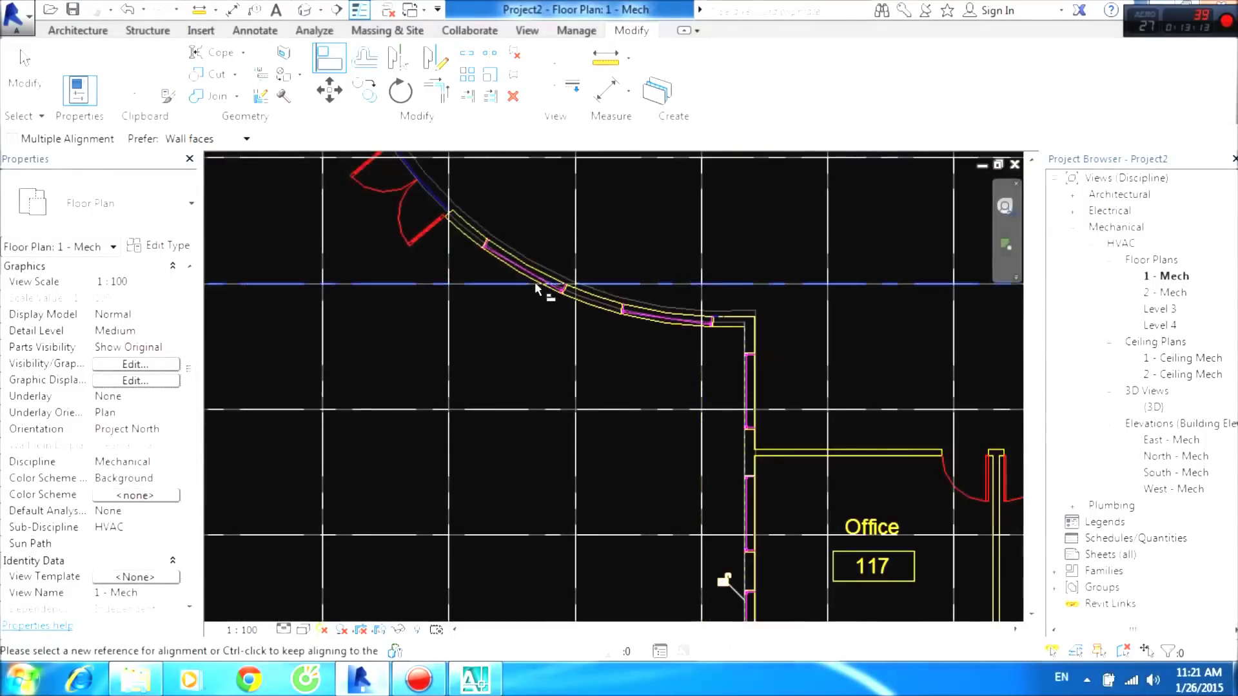
scroll(520, 316, "up", 3)
left_click(598, 272)
Zoom and pan back over rooms 104–117 and the curved wall.
scroll(603, 296, "down", 3)
scroll(615, 308, "down", 2)
scroll(632, 416, "down", 2)
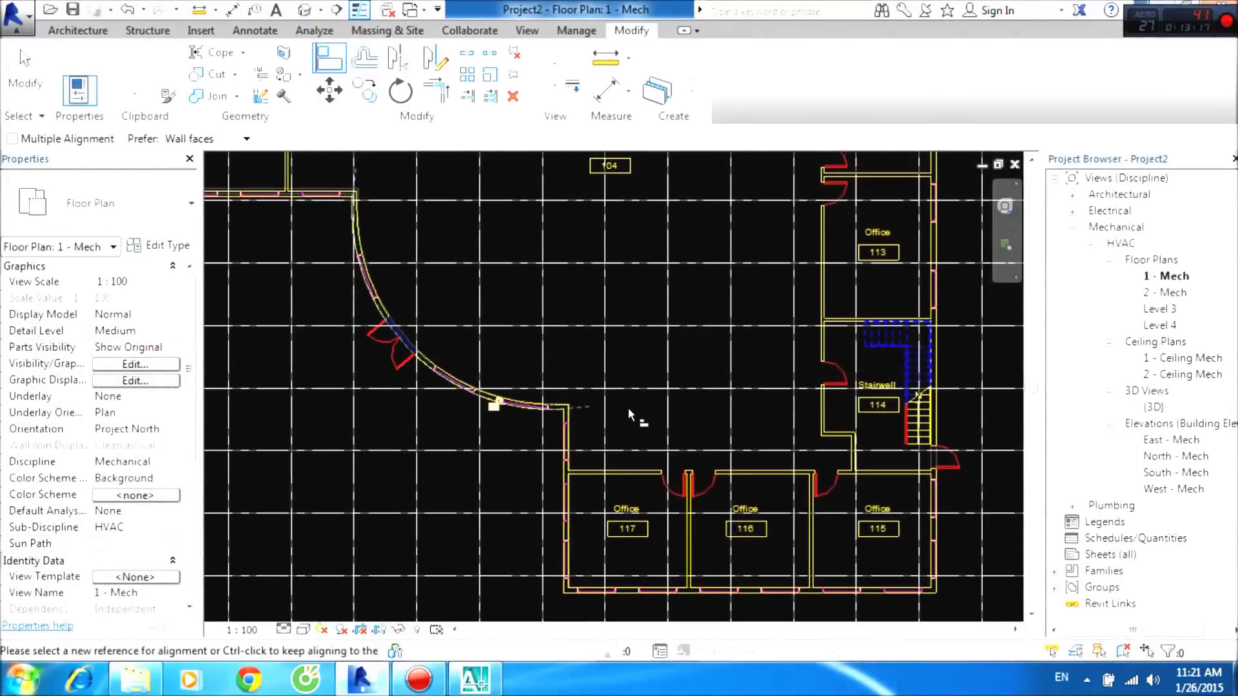
scroll(629, 432, "down", 2)
scroll(629, 451, "down", 2)
scroll(623, 413, "up", 2)
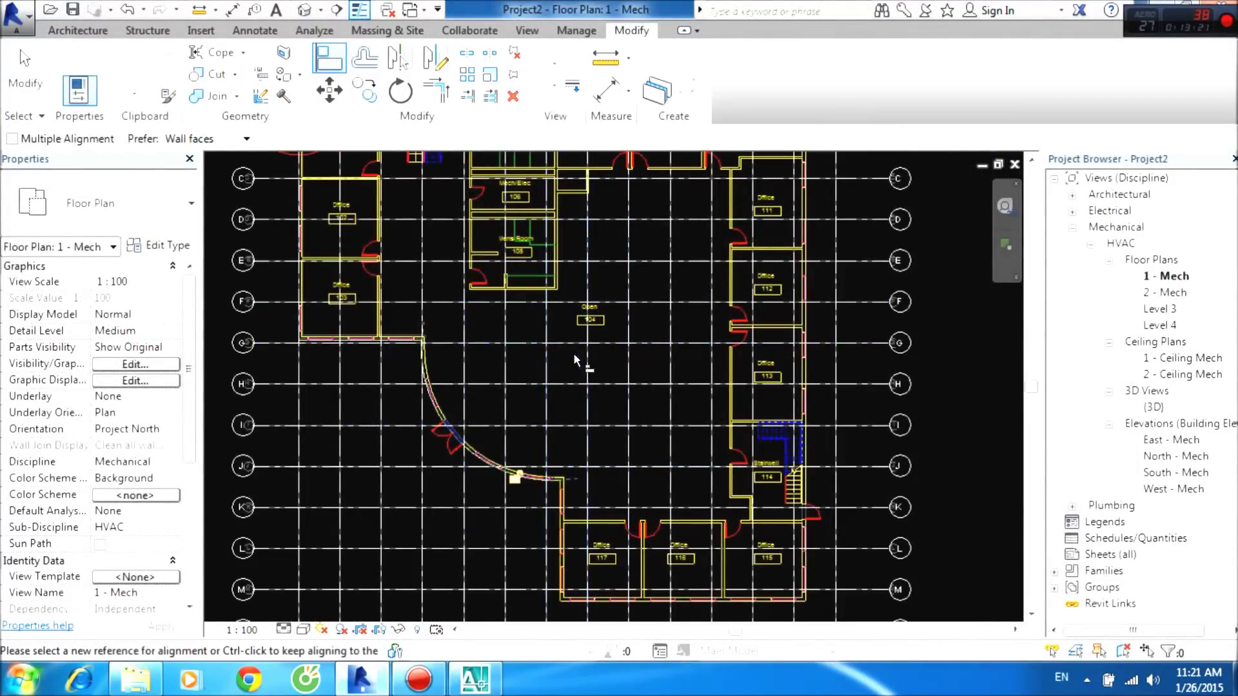
scroll(400, 258, "up", 1)
scroll(435, 235, "up", 4)
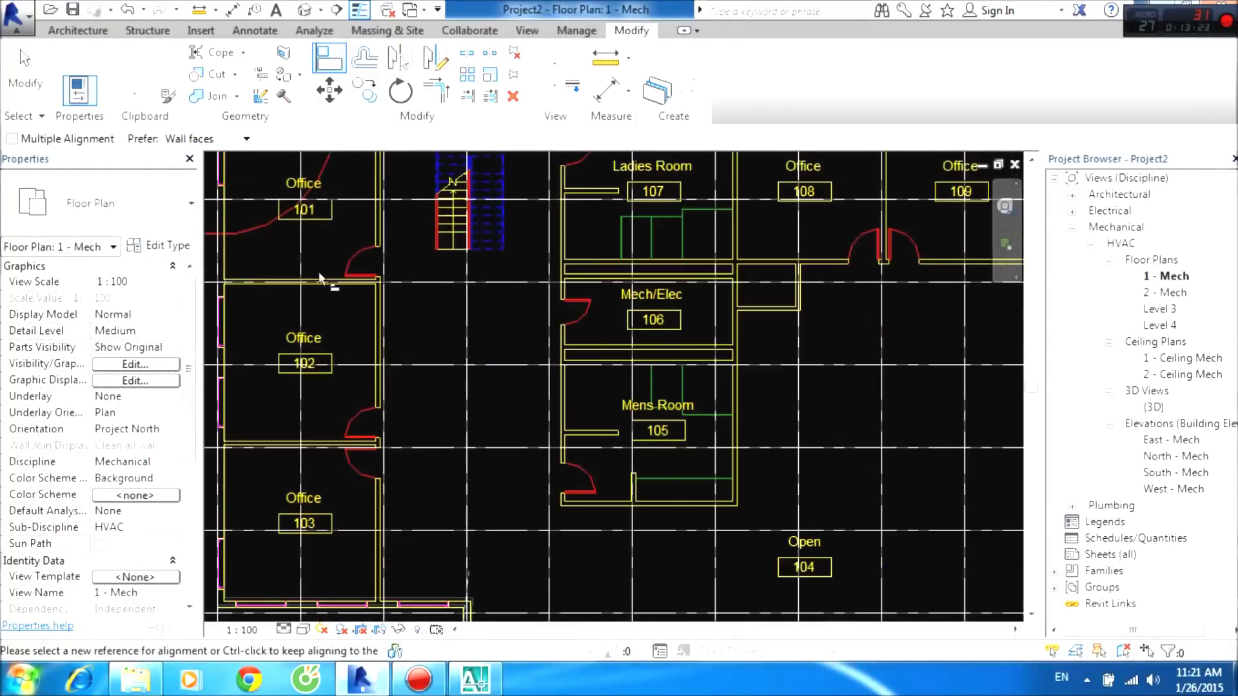
scroll(629, 467, "down", 2)
middle_click_drag(678, 387, 586, 213)
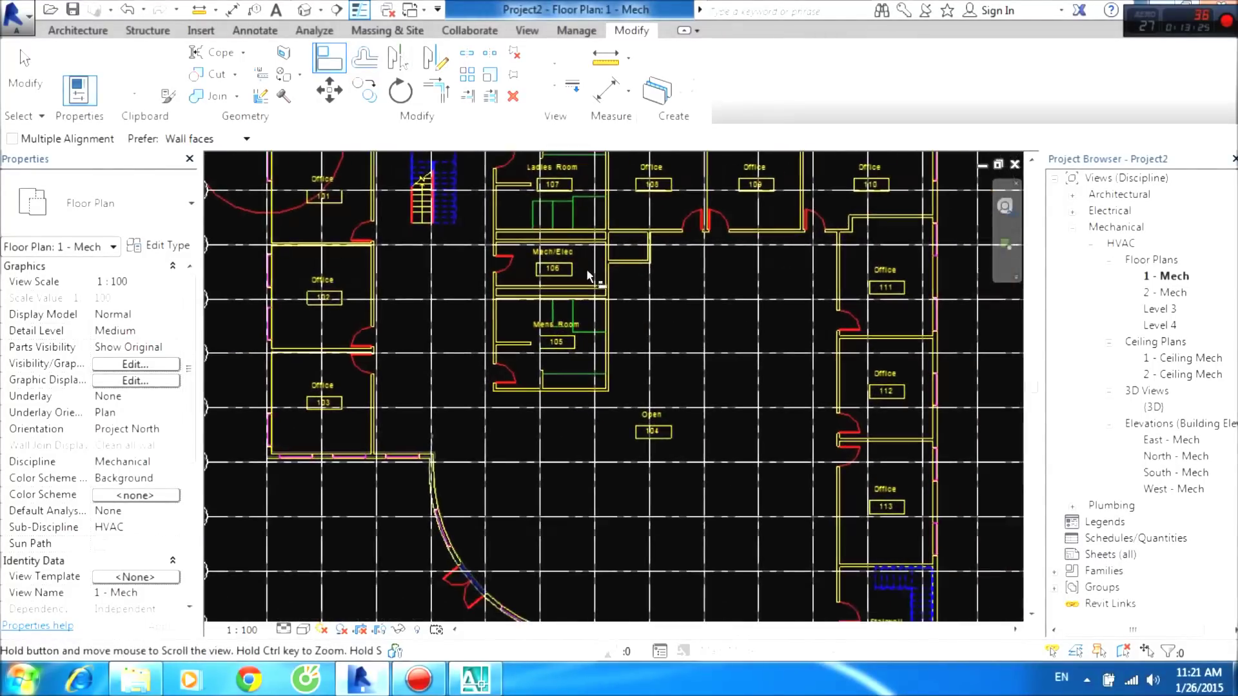
mouse_move(788, 494)
middle_mouse_down()
mouse_move(704, 400)
mouse_move(650, 224)
middle_mouse_up()
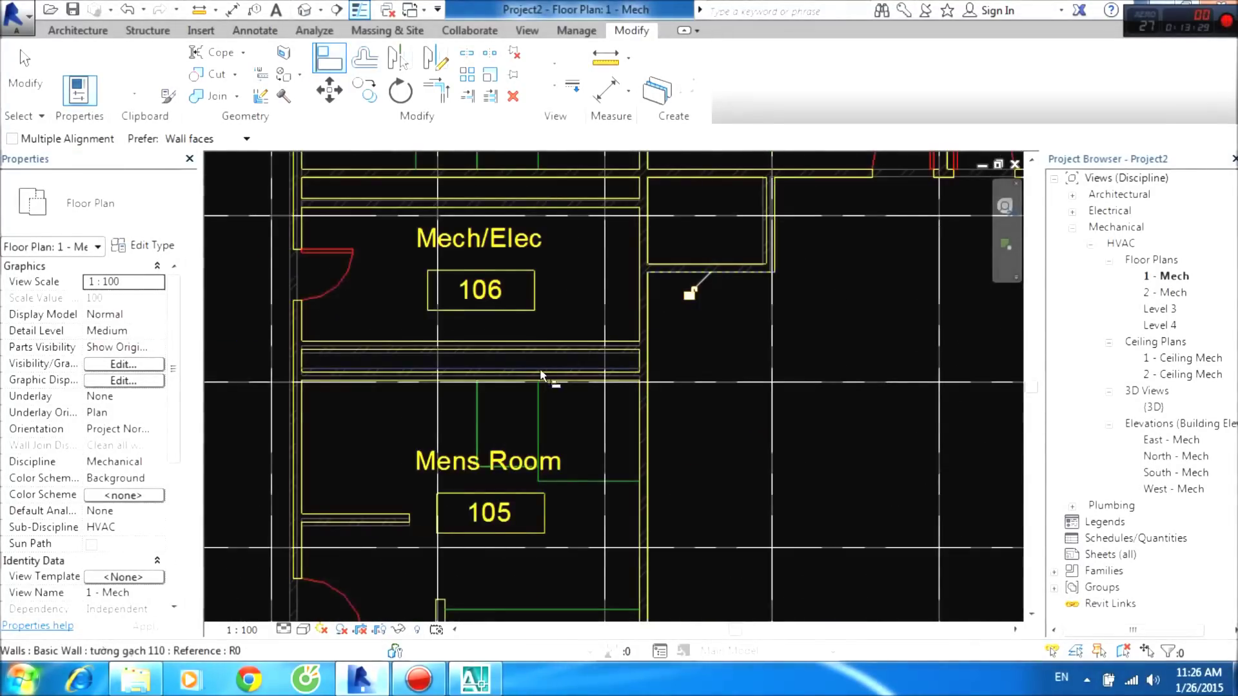
scroll(541, 374, "up", 3)
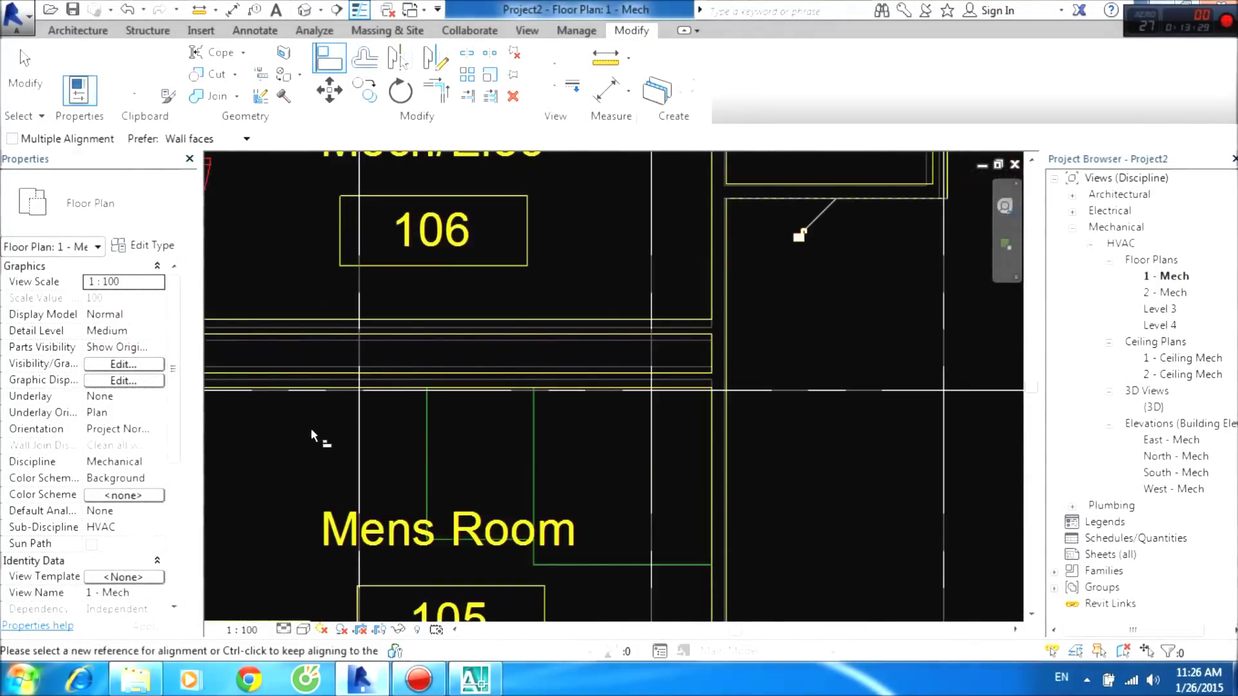
Align walls at grid line D and the Mens Room 105 stub wall to CAD lines.
scroll(332, 386, "up", 4)
left_click(336, 385)
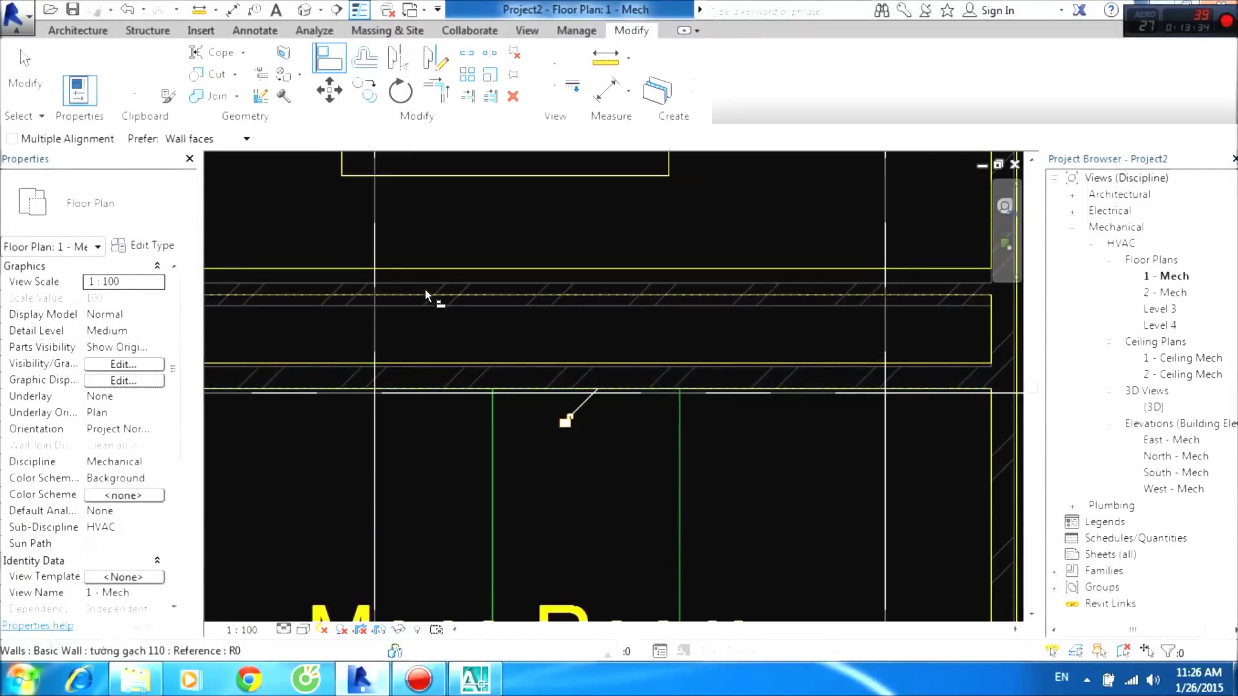
left_click(432, 270)
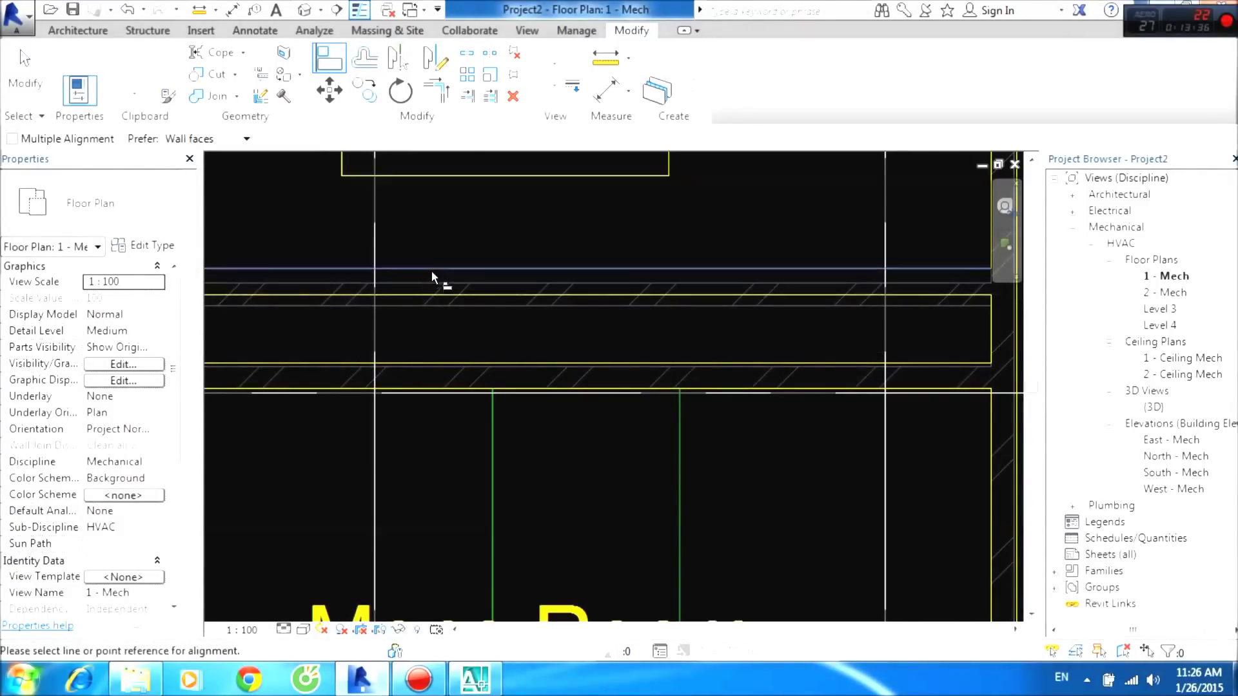
left_click(422, 297)
scroll(626, 444, "down", 3)
middle_click_drag(626, 443, 804, 256)
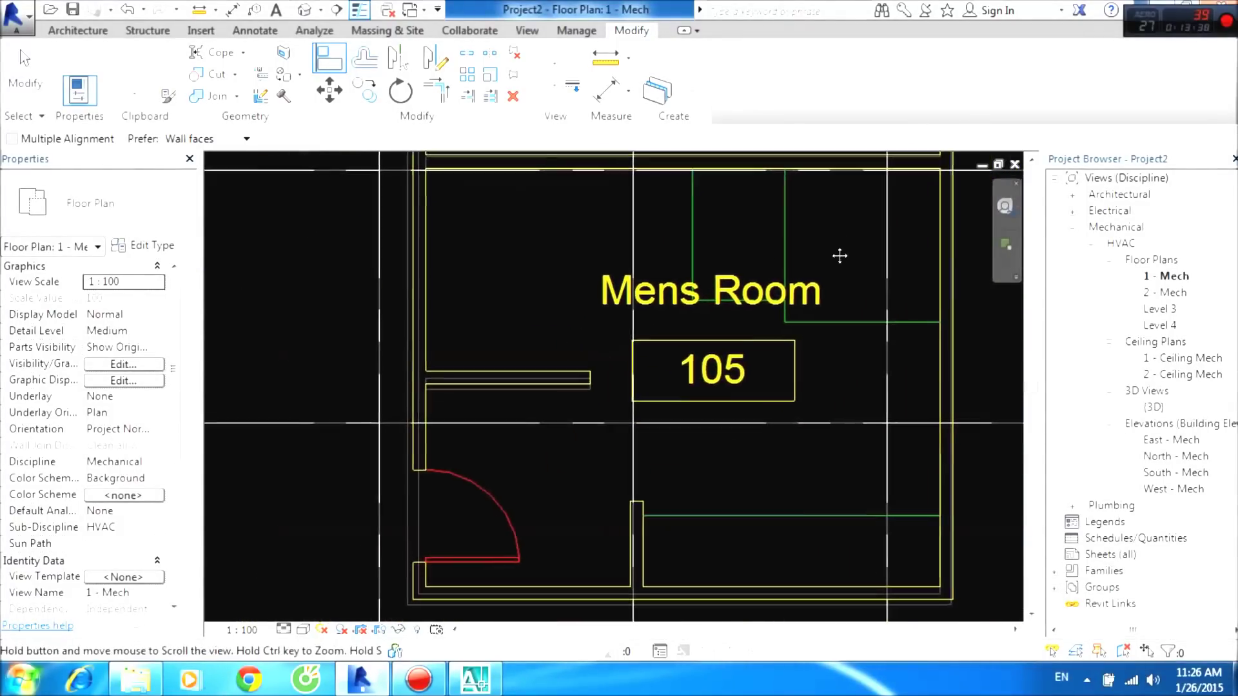
left_click(431, 296)
left_click(436, 346)
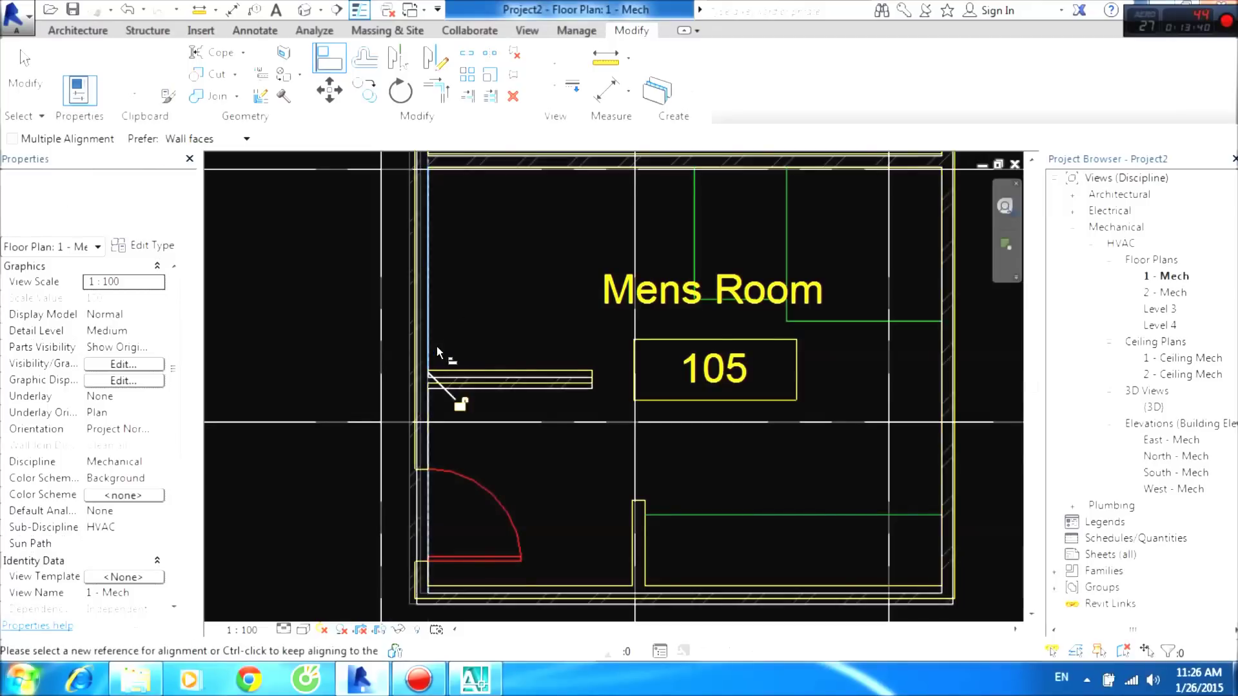
Re-align the stub wall and the bottom wall face near the partition.
scroll(464, 361, "down", 2)
scroll(490, 374, "up", 4)
left_click(505, 374)
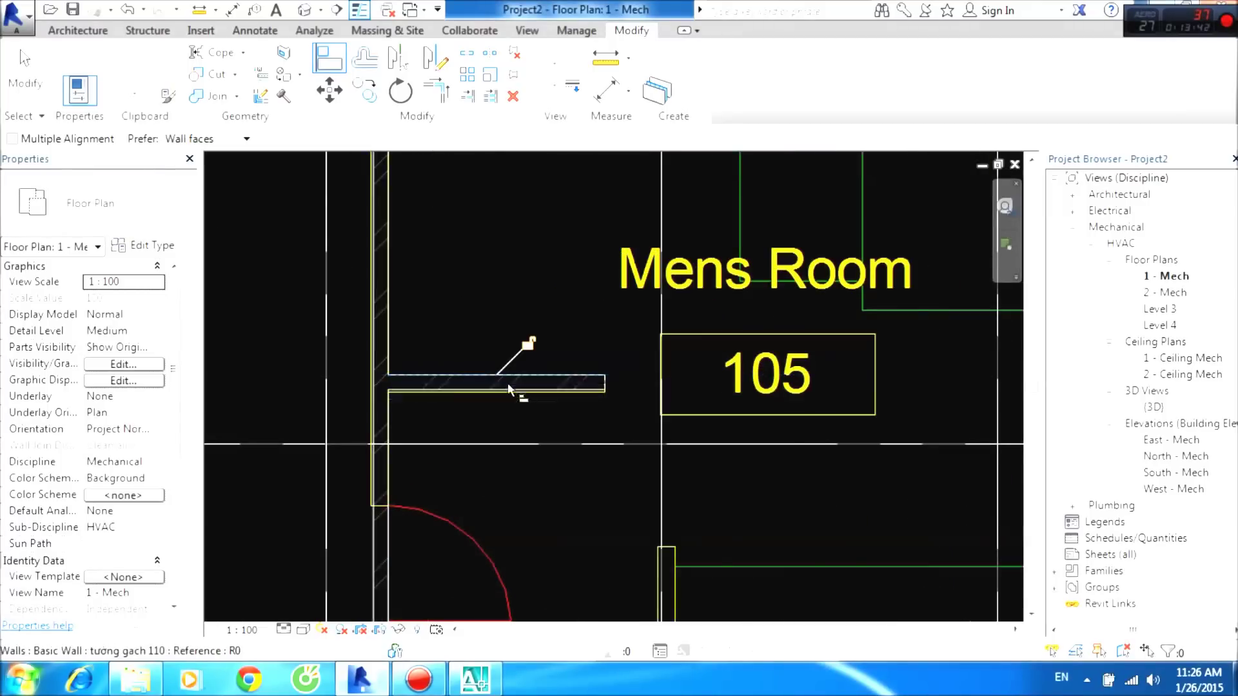
scroll(520, 387, "down", 3)
scroll(509, 416, "up", 2)
scroll(506, 455, "up", 1)
left_click(512, 435)
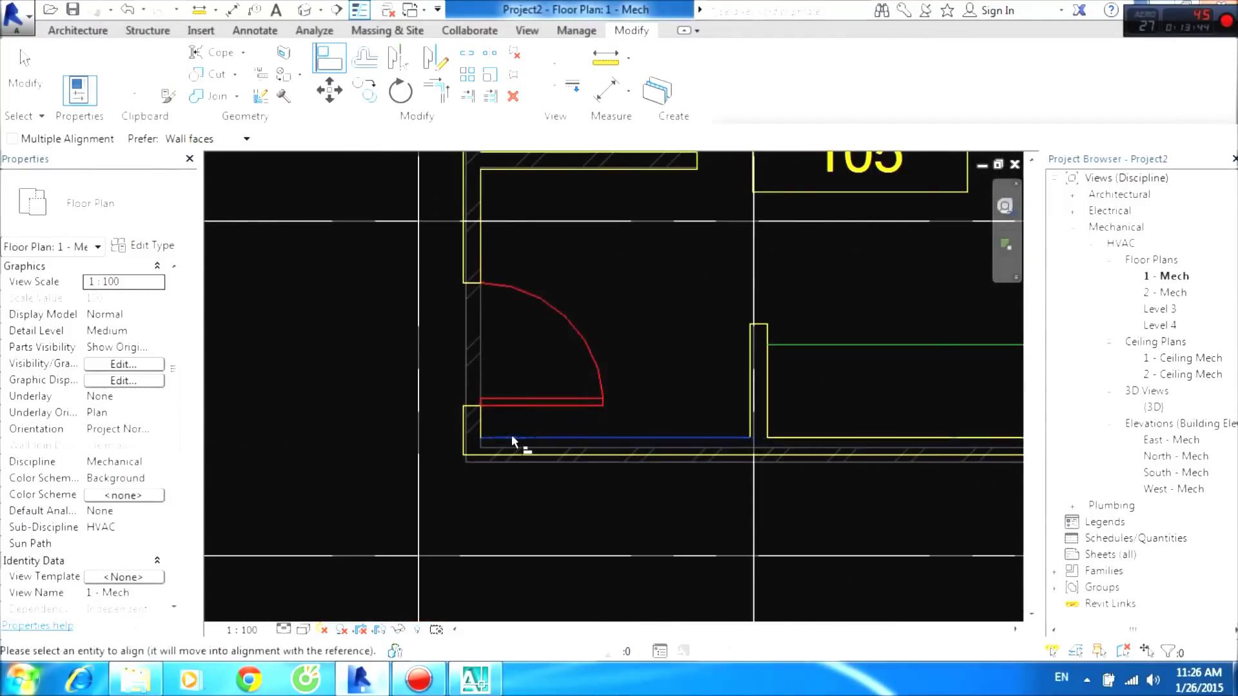
Align the wall at the Office 102 door with its reference line.
scroll(513, 439, "up", 1)
scroll(508, 439, "down", 2)
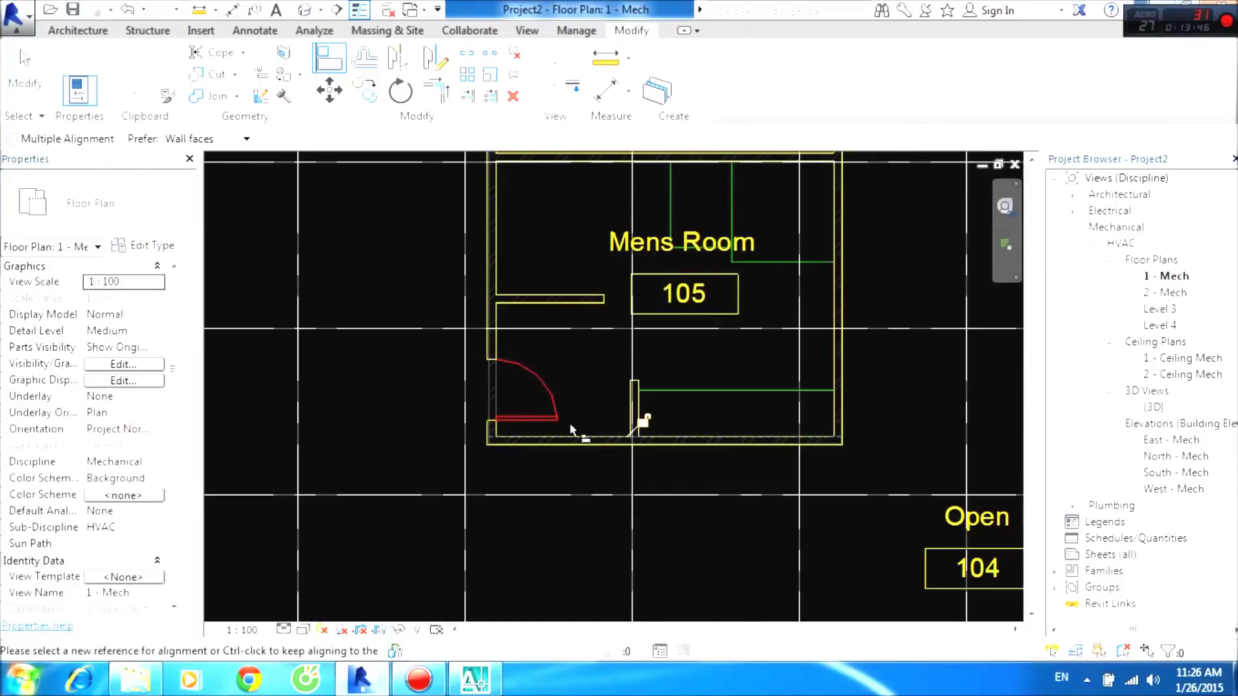
scroll(602, 434, "up", 1)
scroll(520, 381, "down", 3)
middle_click_drag(460, 372, 534, 464)
scroll(486, 450, "up", 2)
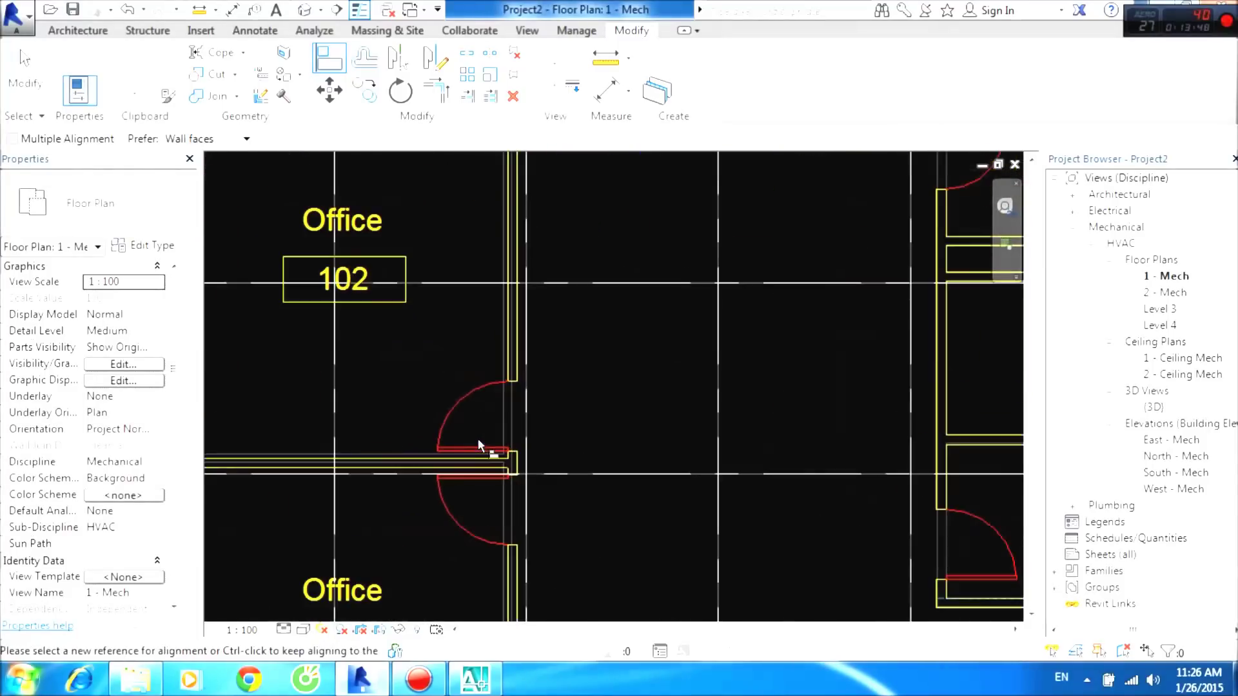
scroll(540, 336, "up", 2)
left_click(496, 340)
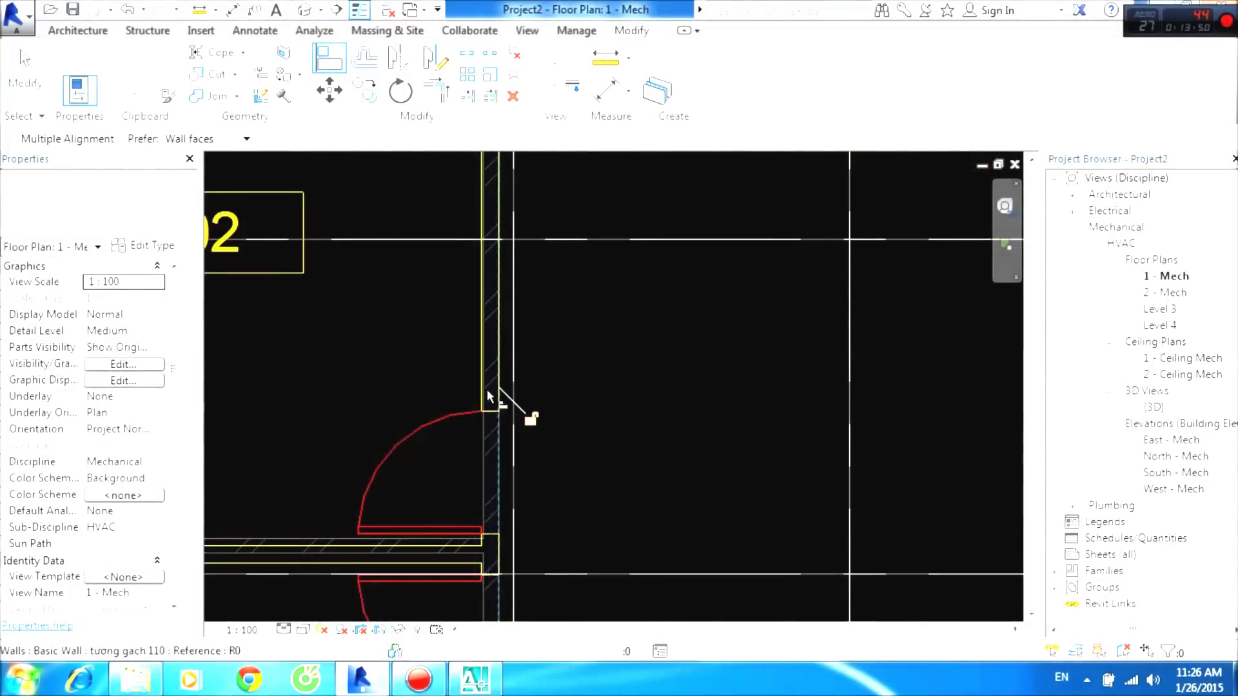
Align the walls near Offices 102 and 103 to their CAD wall lines.
left_click(332, 543)
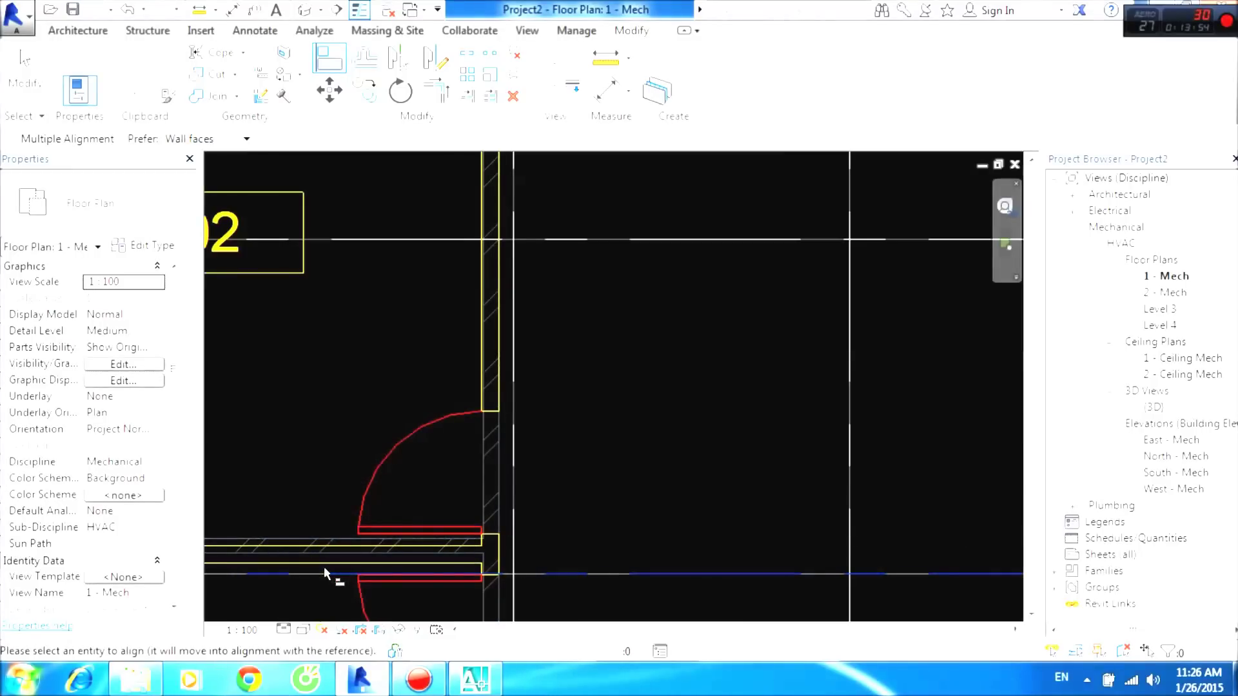
left_click(324, 564)
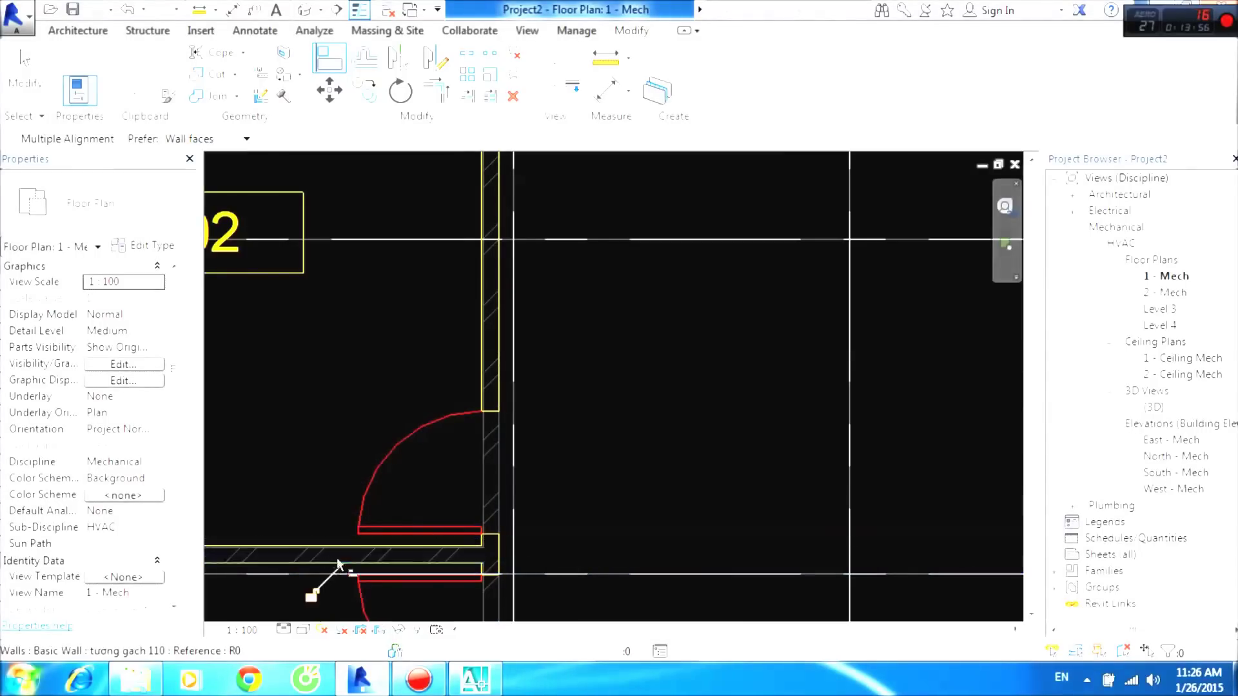
scroll(328, 555, "down", 2)
middle_click_drag(438, 534, 499, 260)
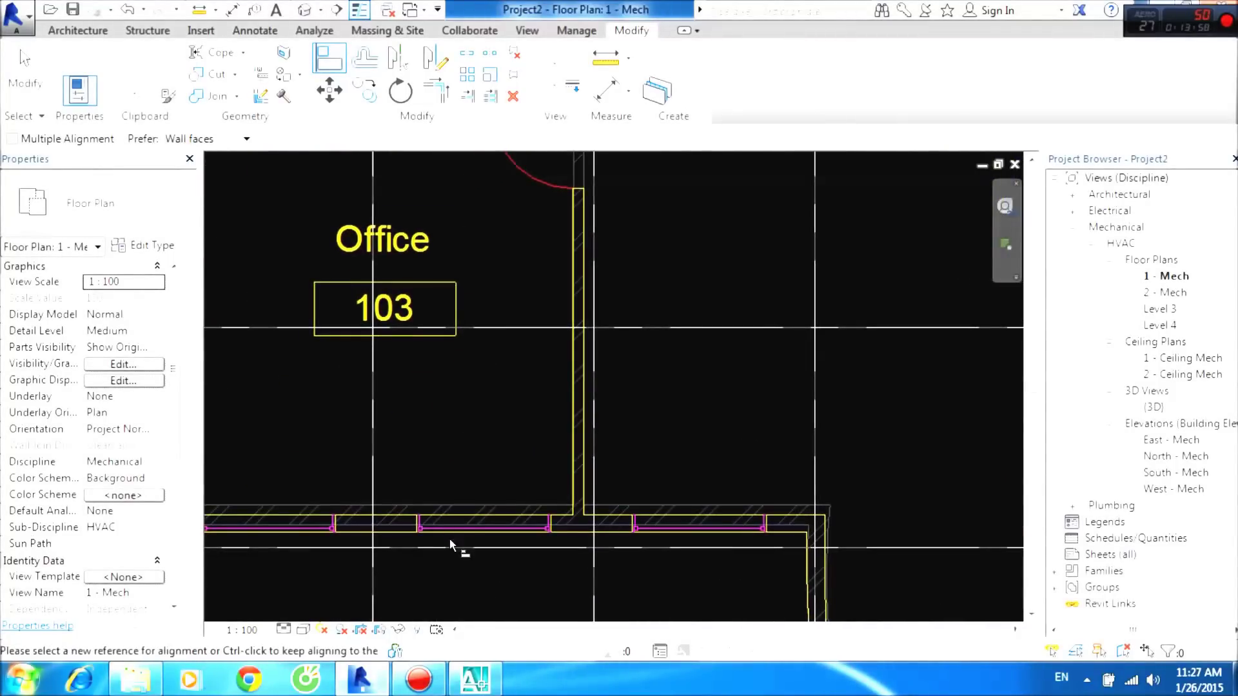
left_click(352, 532)
scroll(425, 365, "down", 2)
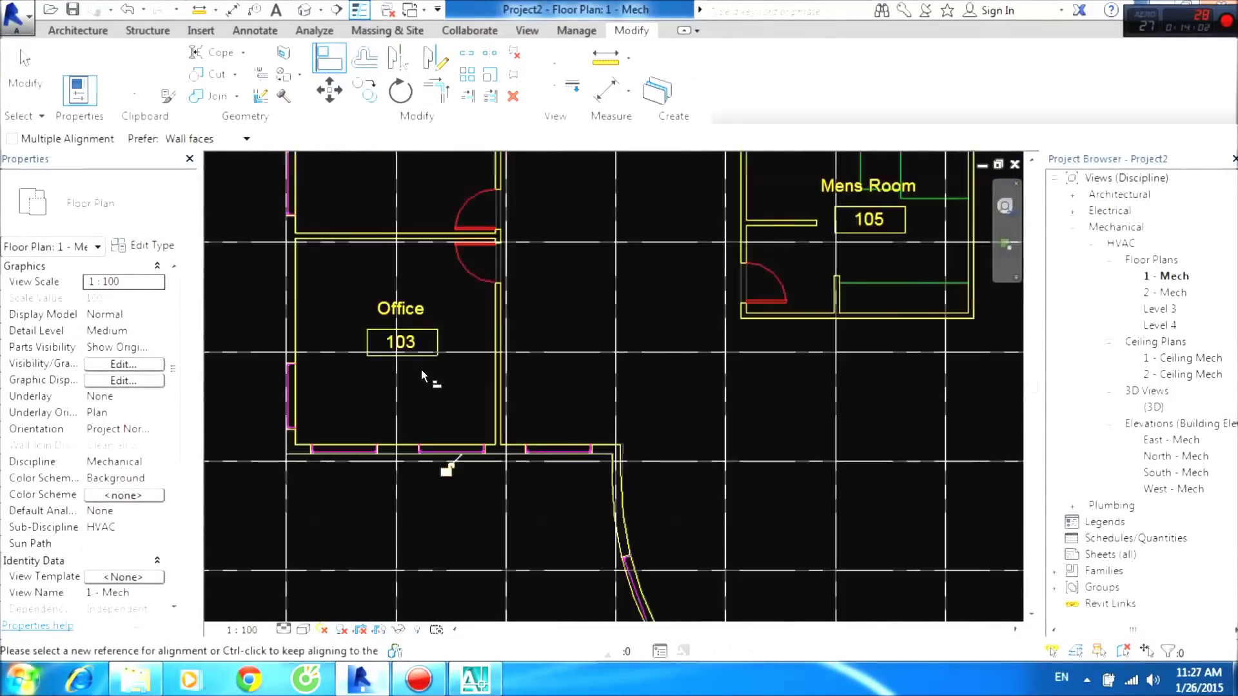
middle_click_drag(420, 362, 447, 498)
scroll(387, 420, "up", 2)
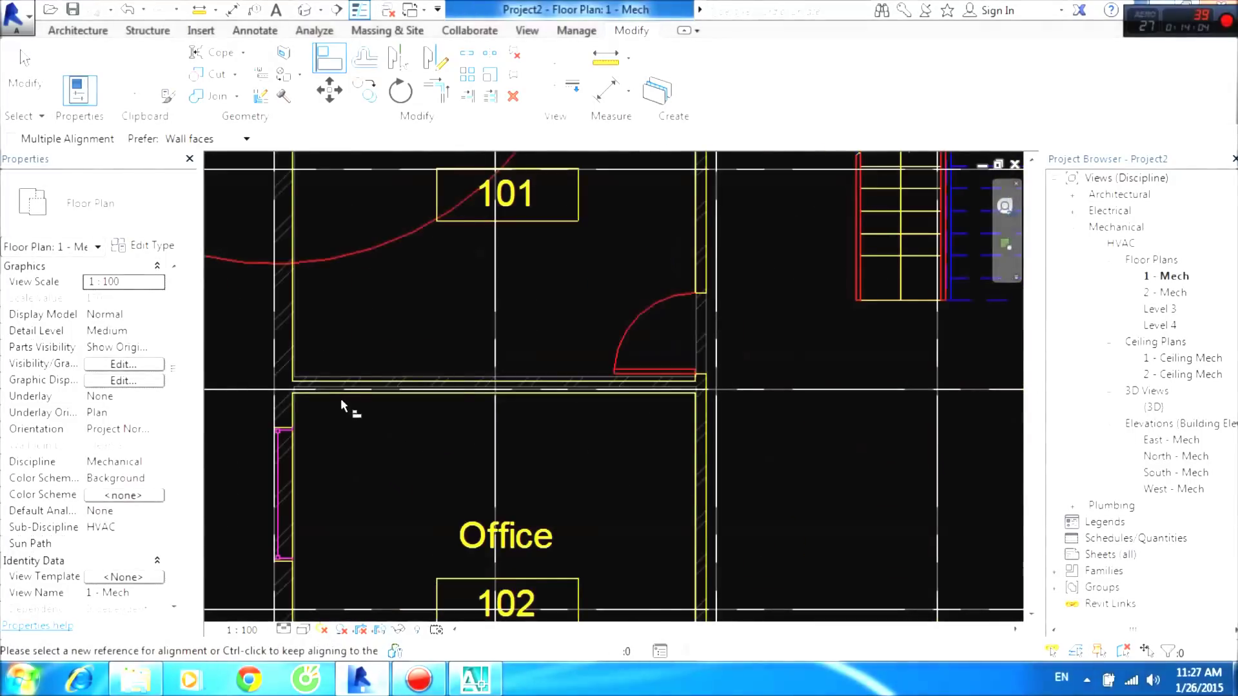
scroll(346, 403, "up", 2)
left_click(305, 377)
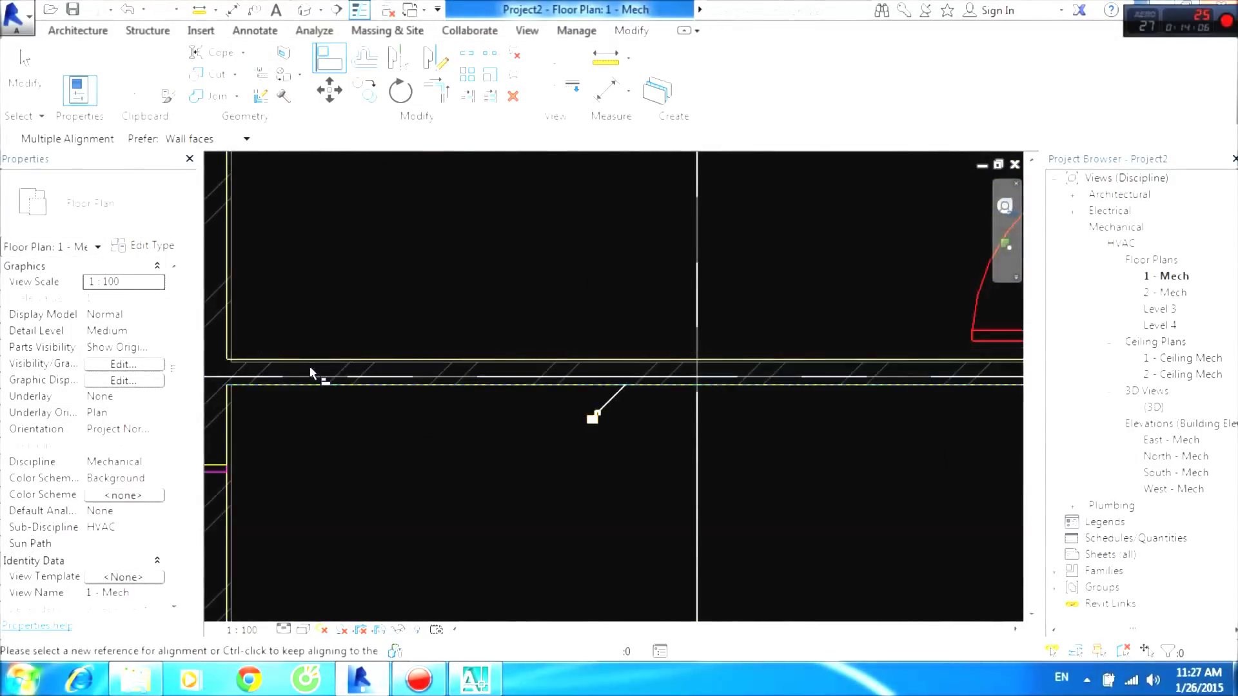
Snap the wall's lower face near Ladies Room 107 to the grid line.
scroll(442, 296, "down", 2)
middle_click_drag(443, 296, 460, 682)
middle_click_drag(668, 410, 279, 368)
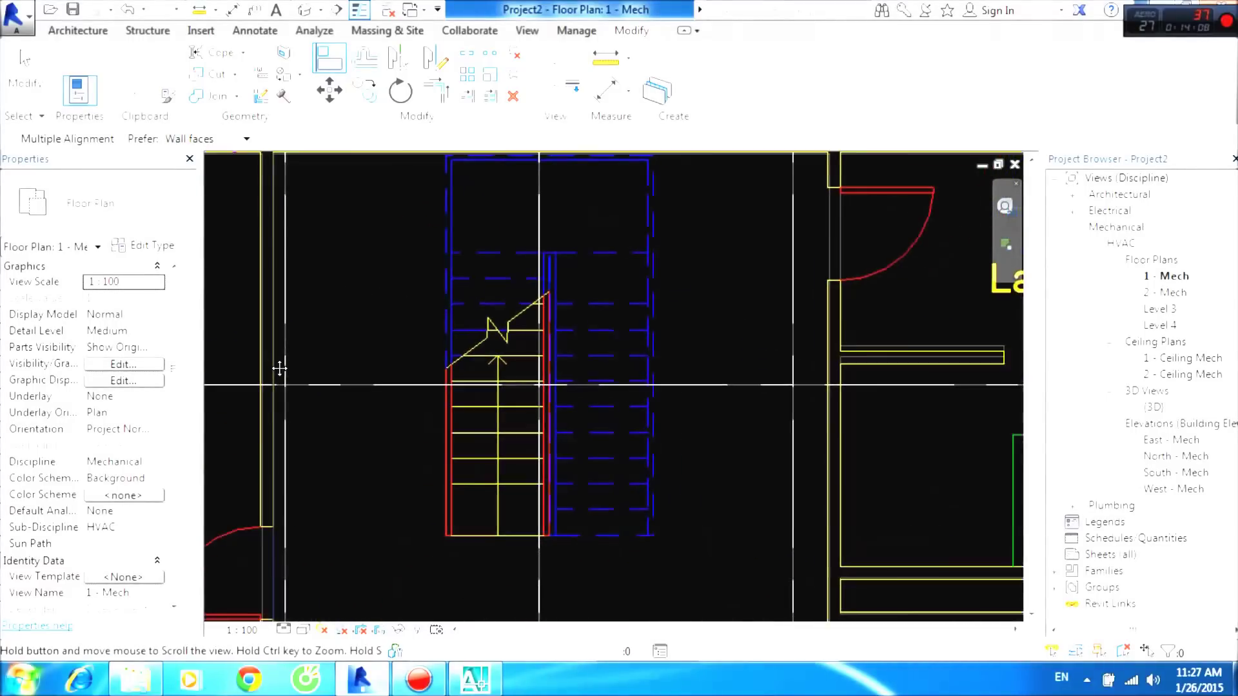
scroll(424, 339, "down", 2)
middle_click_drag(655, 436, 424, 328)
scroll(424, 328, "up", 2)
scroll(513, 289, "up", 1)
left_click(523, 272)
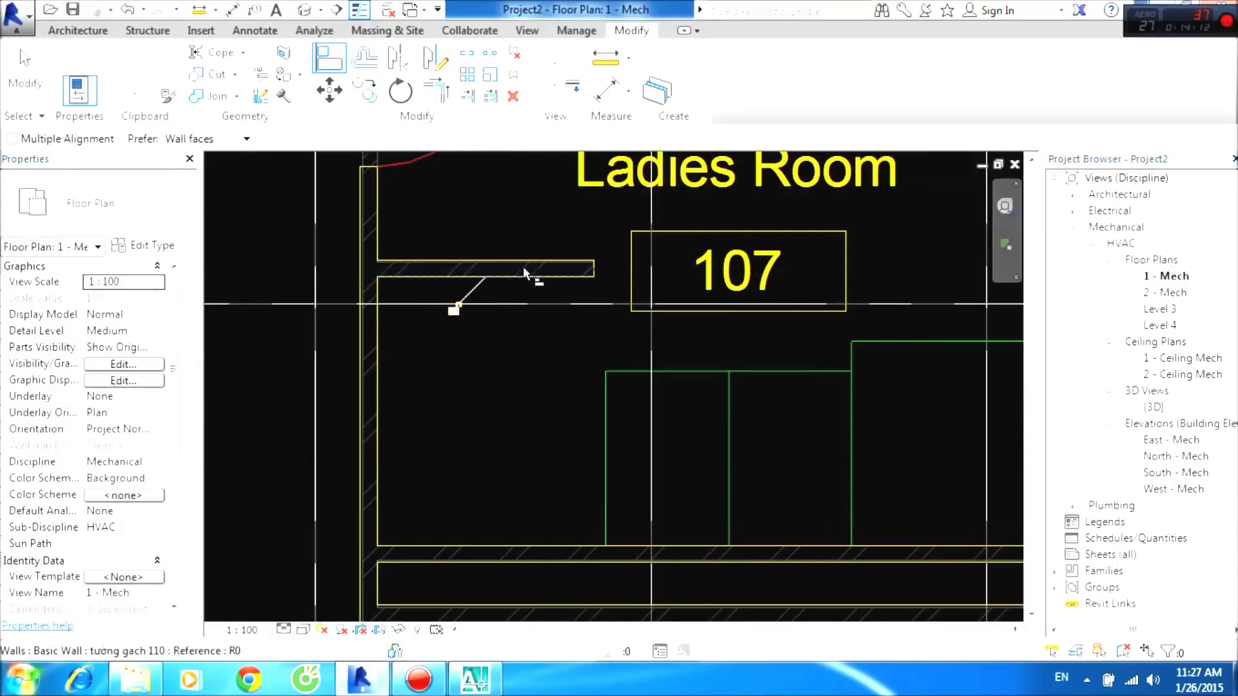
Align the Ladies Room wall to its CAD reference line.
scroll(494, 311, "down", 2)
middle_click_drag(576, 201, 450, 284)
scroll(454, 268, "up", 3)
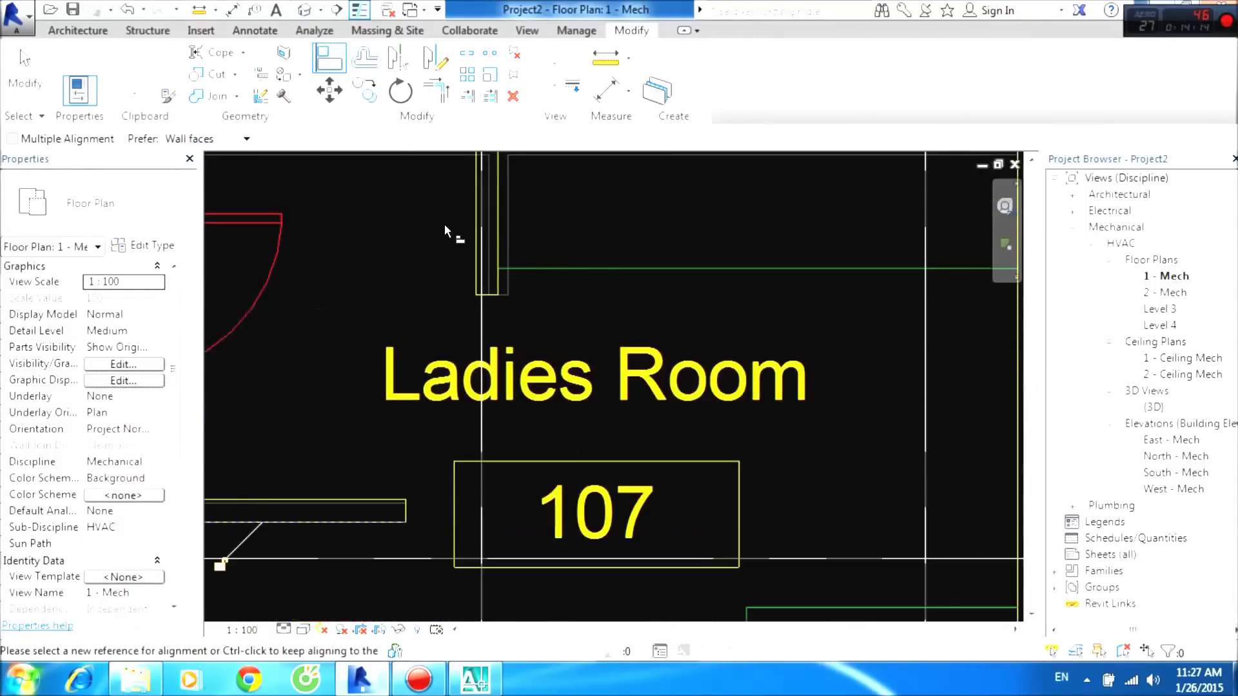
left_click(472, 269)
left_click(486, 264)
Pan over Mech/Elec 106, rooms 104–105 and Offices 111–113, then finish aligning.
scroll(486, 264, "down", 2)
middle_click_drag(594, 438, 507, 282)
scroll(707, 502, "down", 2)
middle_click_drag(586, 293, 614, 288)
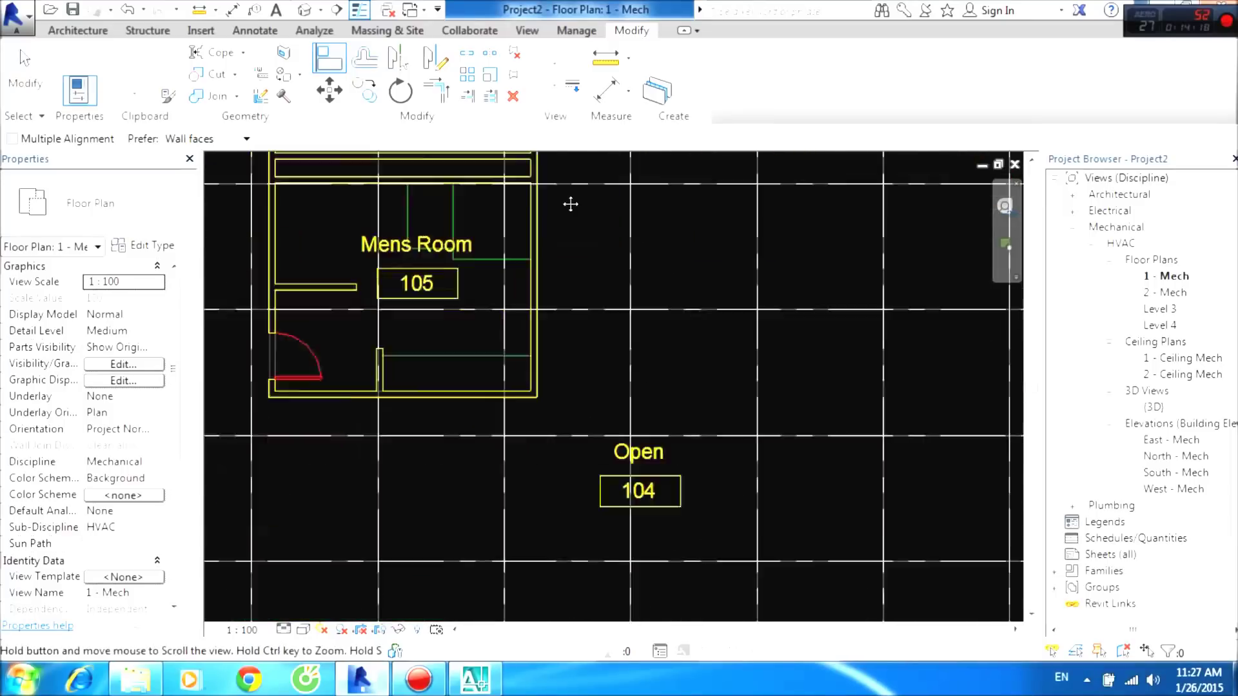
scroll(685, 464, "down", 2)
middle_click_drag(685, 464, 309, 428)
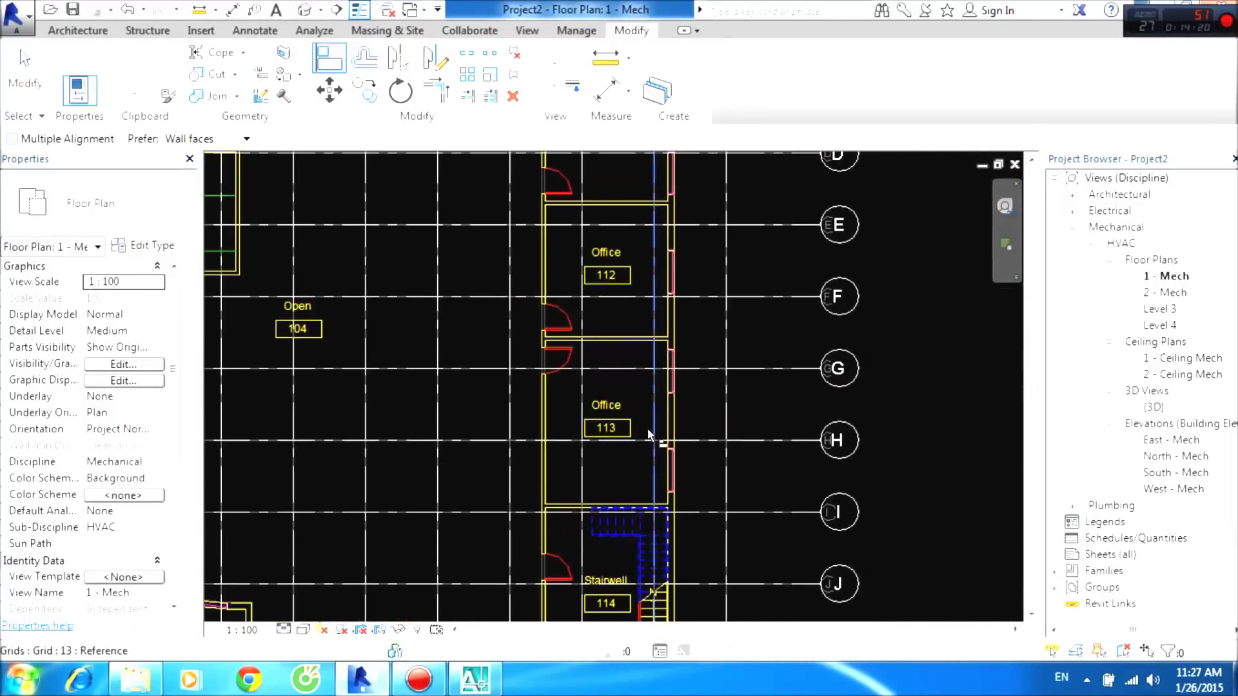
scroll(647, 434, "up", 3)
scroll(536, 284, "down", 2)
middle_click_drag(536, 284, 636, 437)
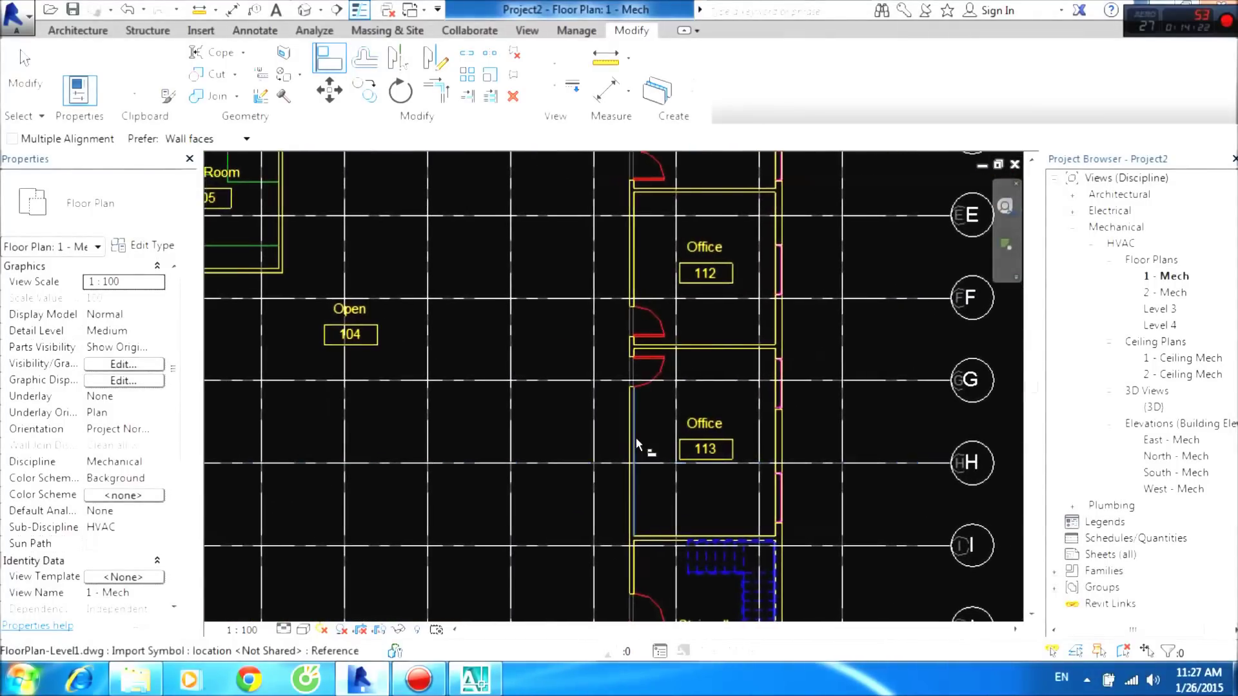
middle_click_drag(536, 428, 688, 575)
key("Escape")
key("Escape")
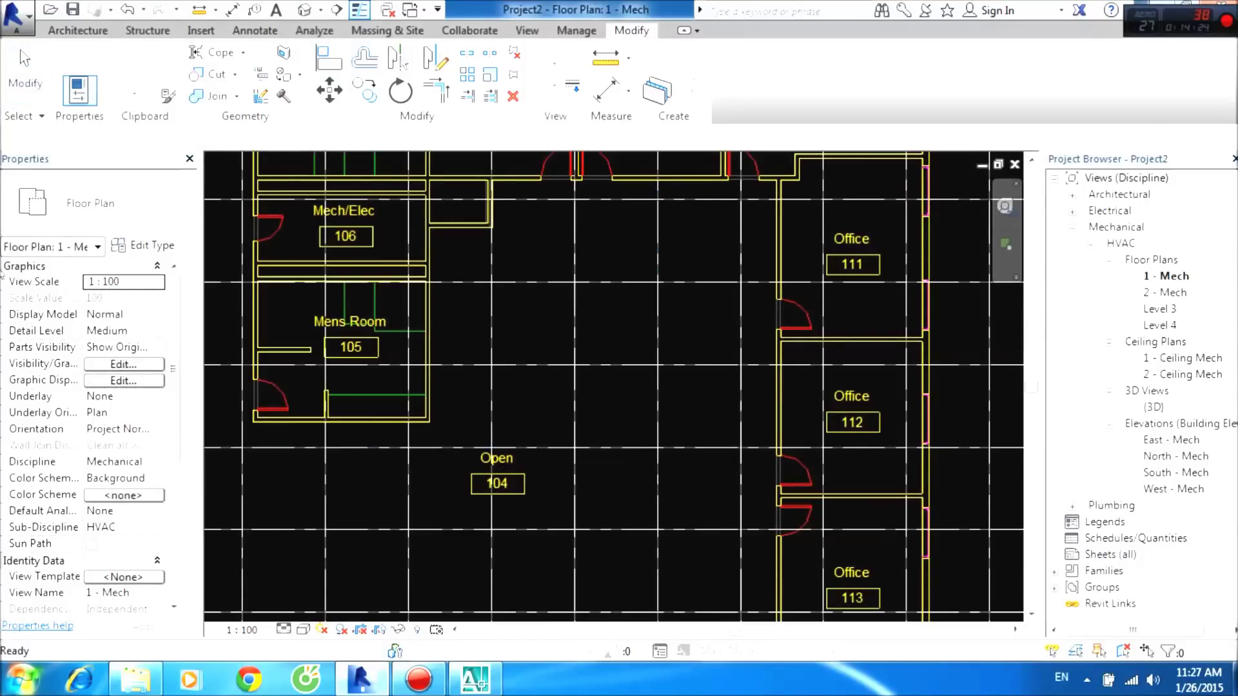
scroll(683, 356, "down", 2)
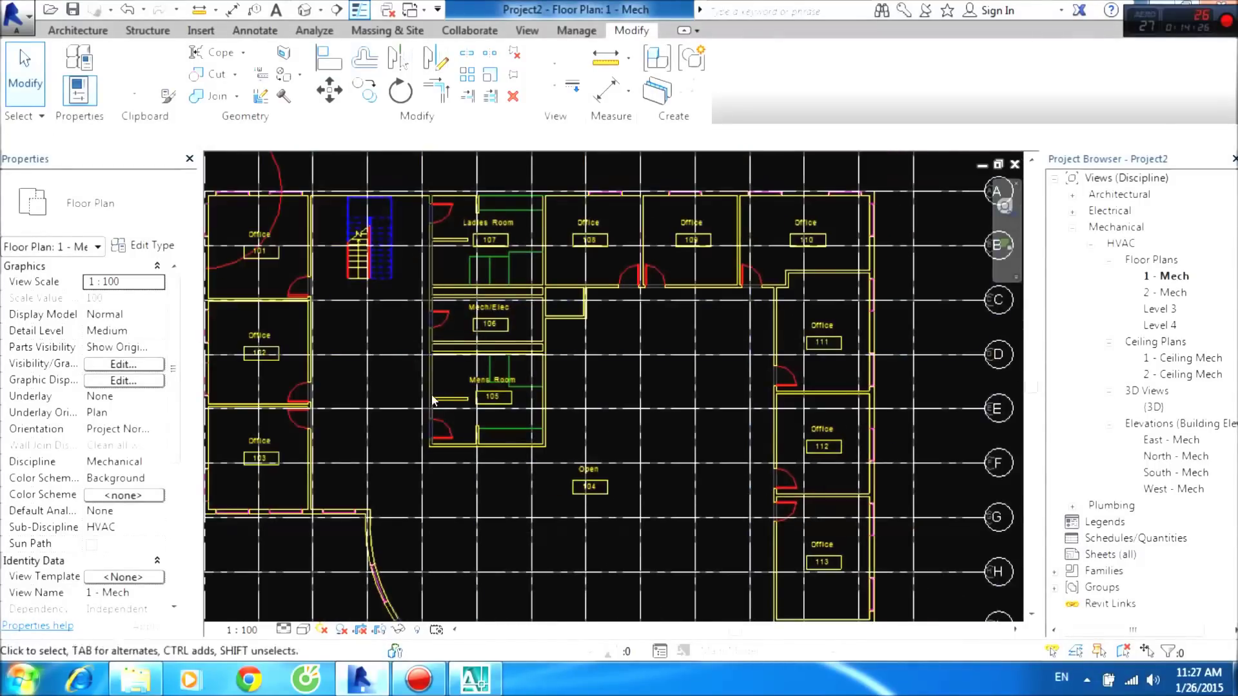
scroll(439, 366, "up", 1)
middle_click_drag(533, 521, 595, 383)
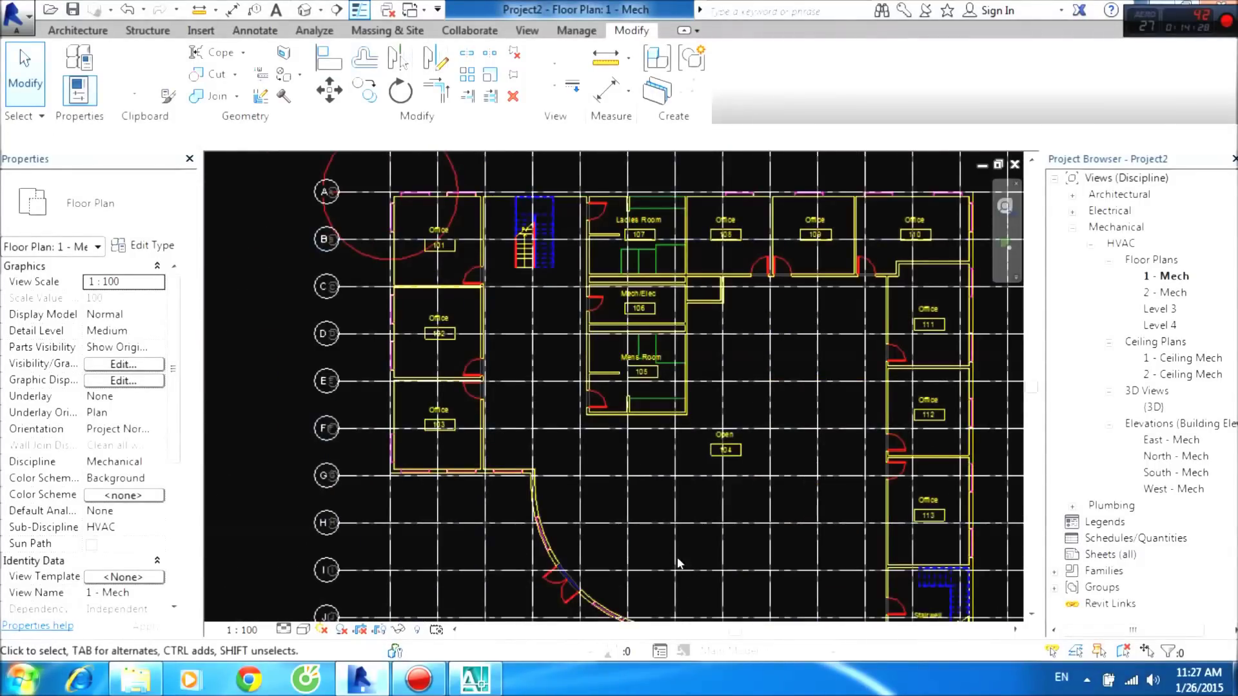
middle_click_drag(677, 558, 482, 409)
scroll(810, 451, "down", 3)
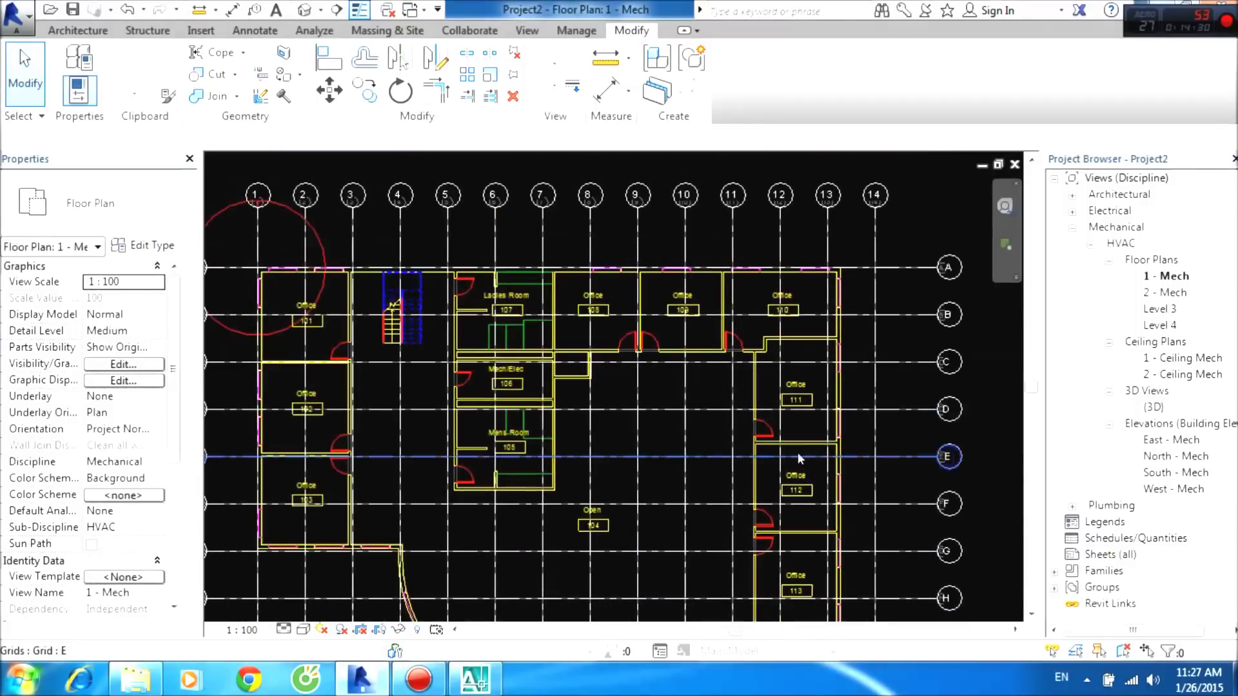
scroll(330, 368, "up", 4)
scroll(330, 368, "up", 2)
scroll(326, 381, "up", 3)
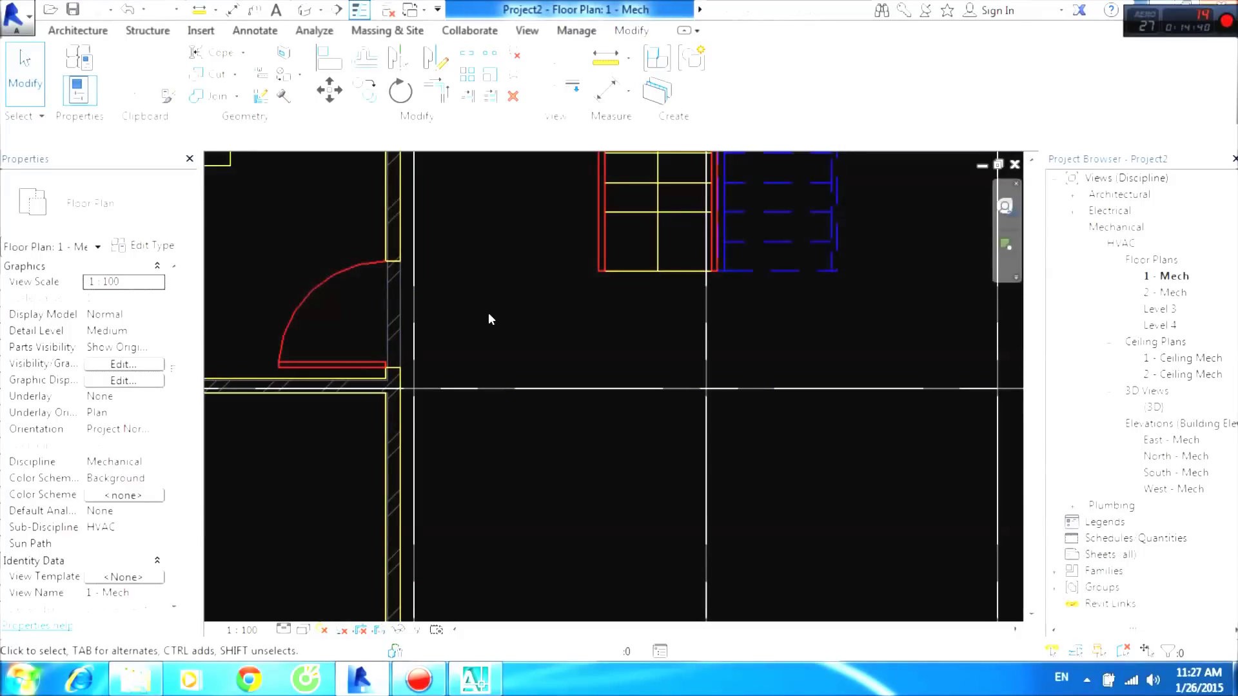
scroll(554, 285, "down", 3)
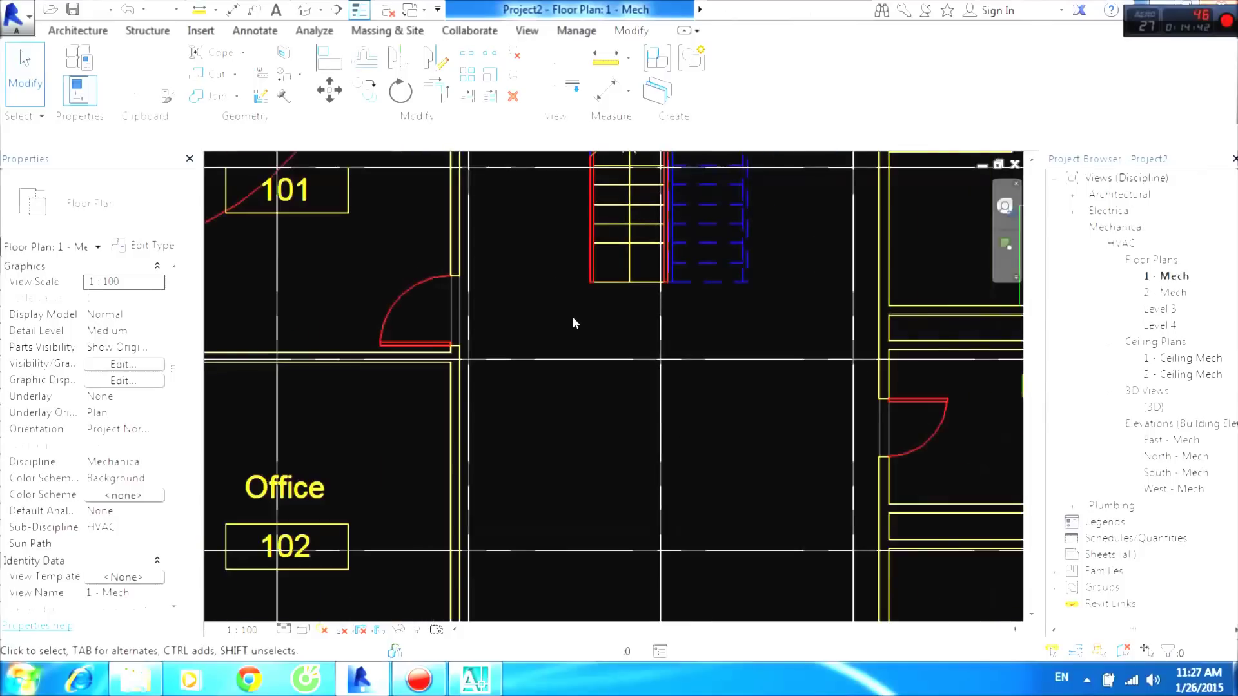
middle_click_drag(572, 319, 716, 293)
scroll(597, 265, "up", 4)
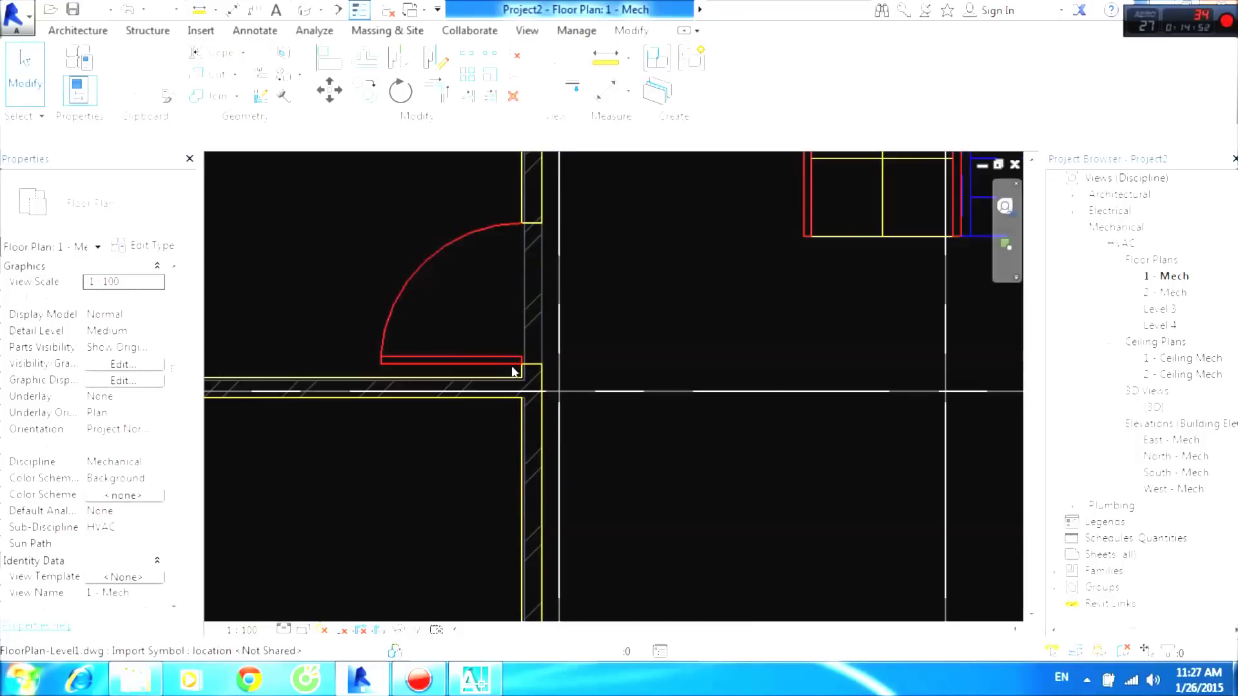
scroll(525, 264, "up", 2)
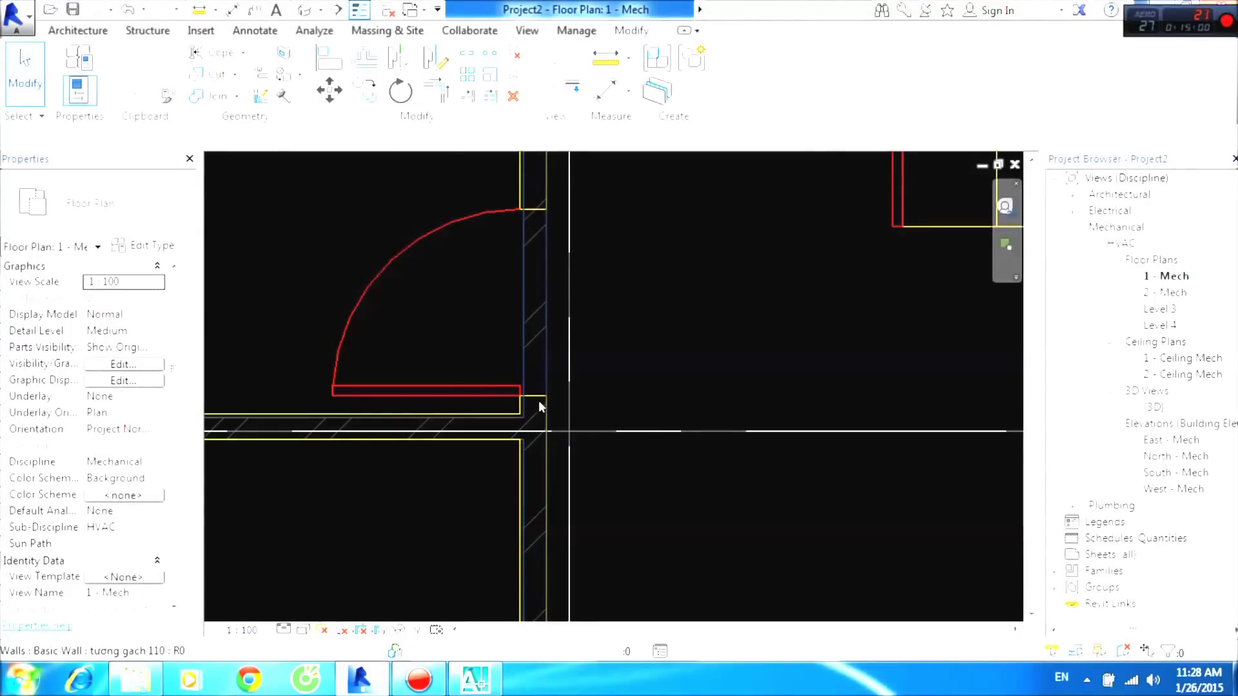
scroll(652, 423, "down", 2)
middle_click_drag(681, 440, 829, 254)
scroll(770, 336, "down", 1)
scroll(732, 437, "down", 2)
scroll(709, 416, "down", 1)
scroll(709, 416, "down", 2)
middle_click_drag(753, 384, 656, 343)
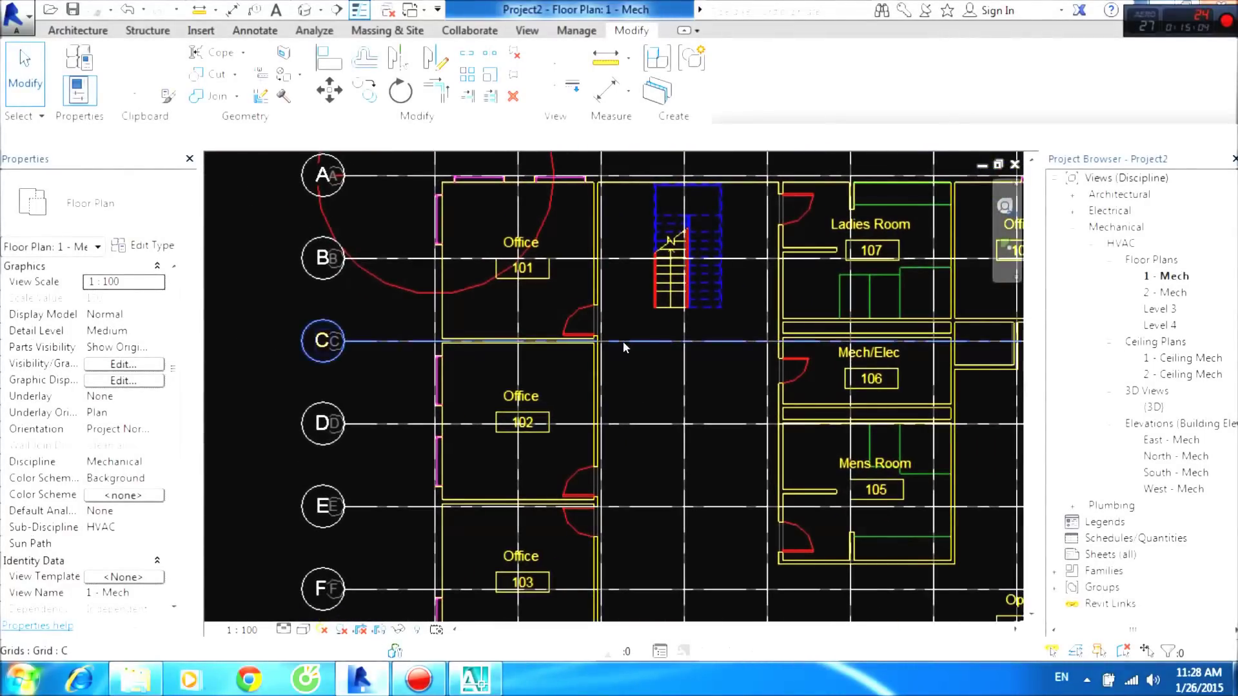
Open the default 3D view at Fine detail level with Architectural discipline.
left_click(305, 10)
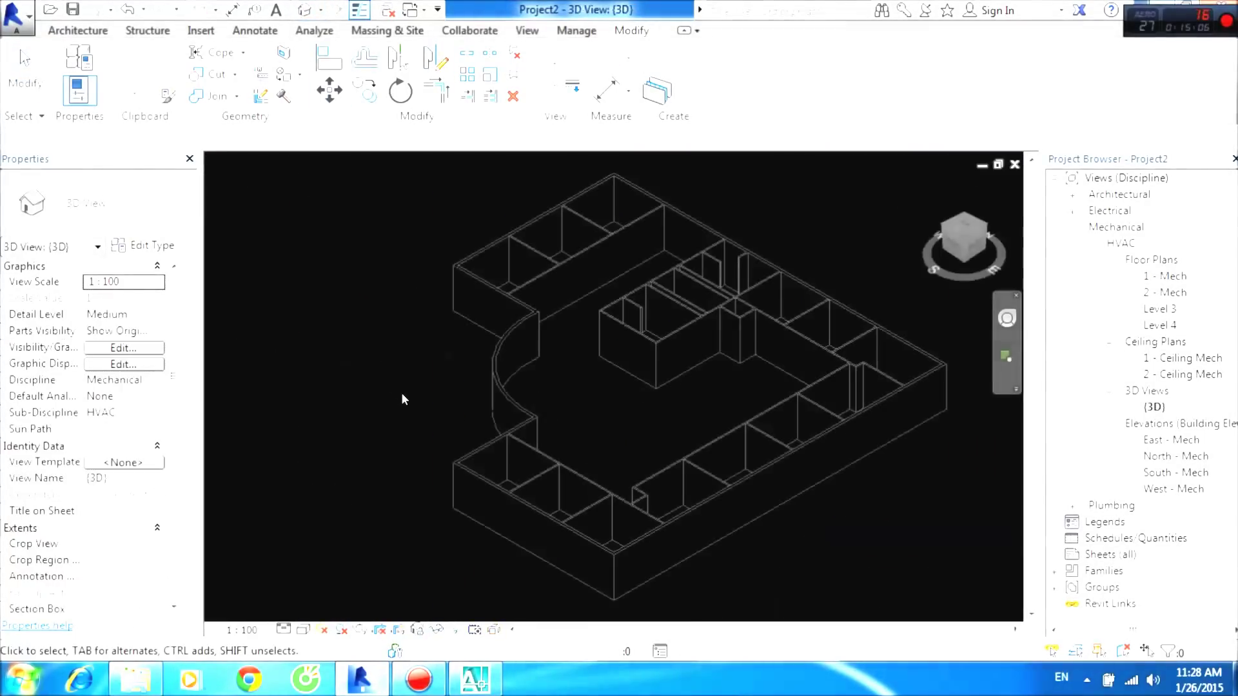
left_click(284, 630)
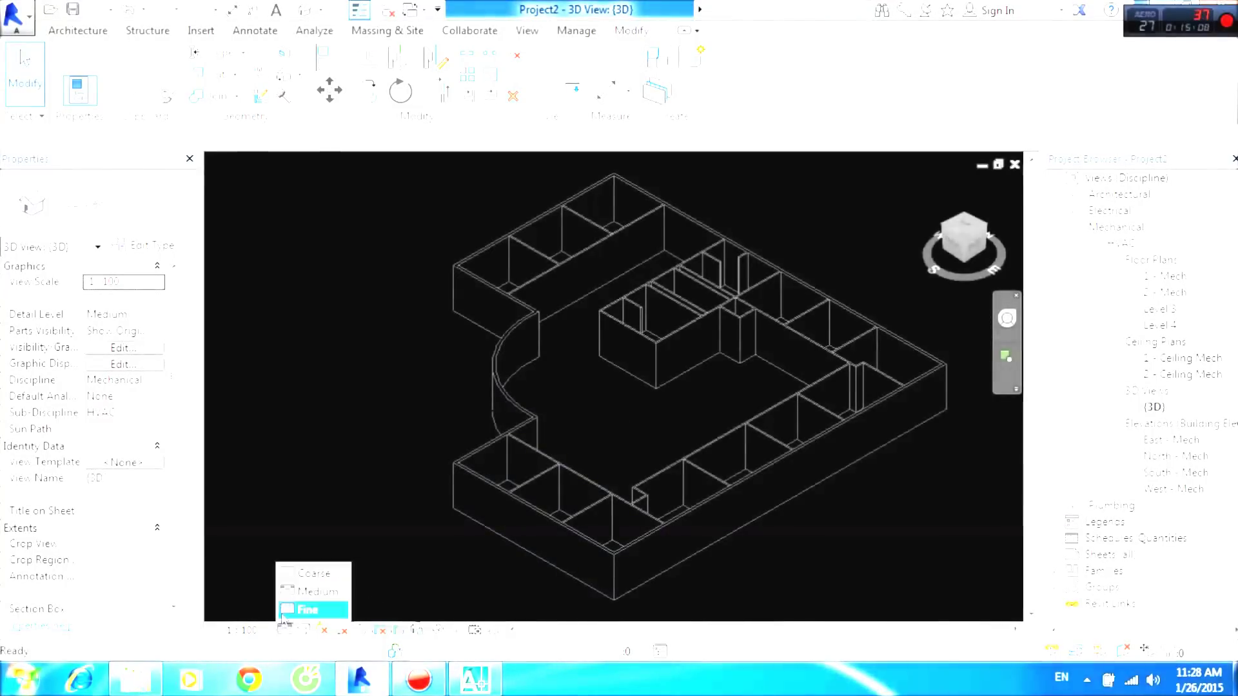
left_click(313, 610)
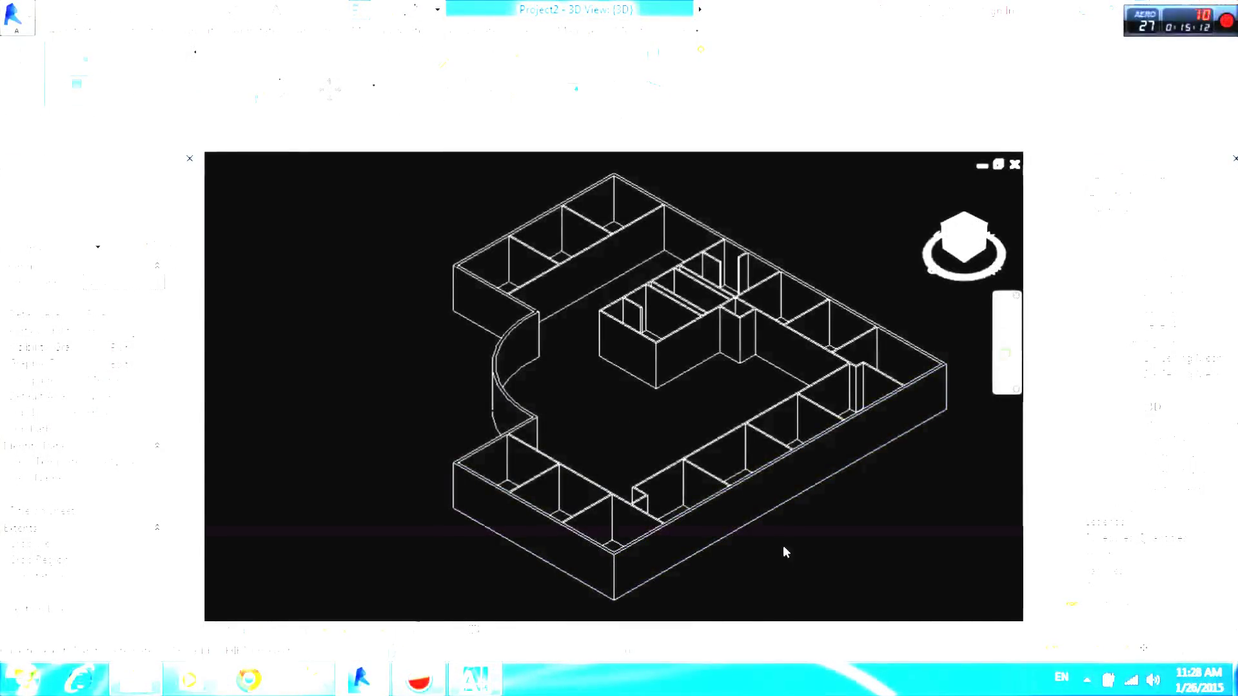
mouse_move(792, 540)
middle_mouse_down("shift")
mouse_move(679, 558)
mouse_move(564, 498)
middle_mouse_up("shift")
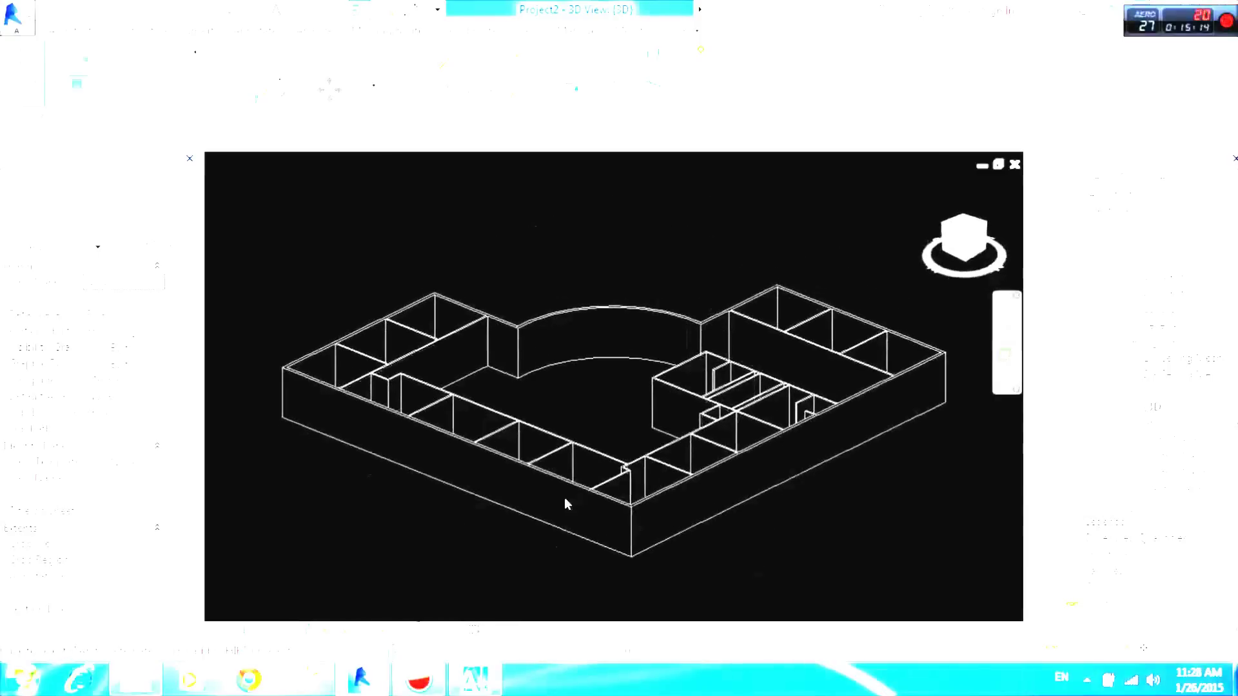
left_click(106, 396)
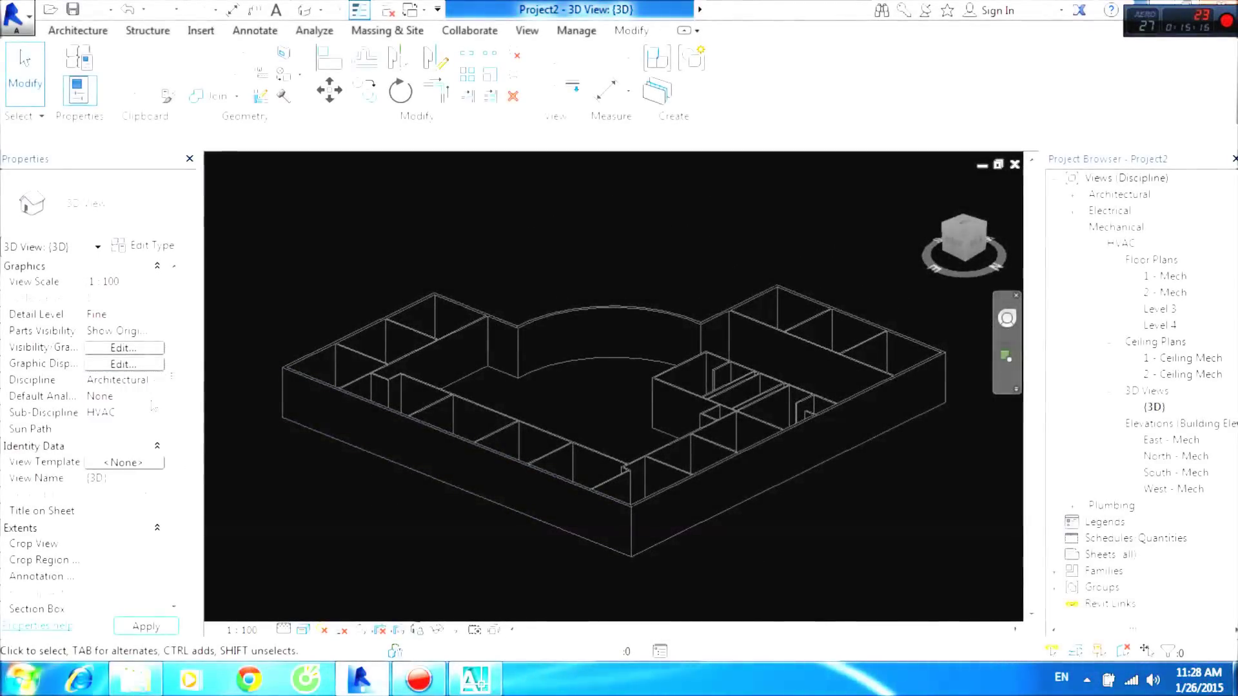
Orbit and zoom the 3D model to view the brick walls from several angles, including overhead.
mouse_move(363, 505)
middle_mouse_down("shift")
mouse_move(663, 501)
mouse_move(648, 509)
mouse_move(782, 516)
mouse_move(729, 443)
mouse_move(911, 396)
middle_mouse_up("shift")
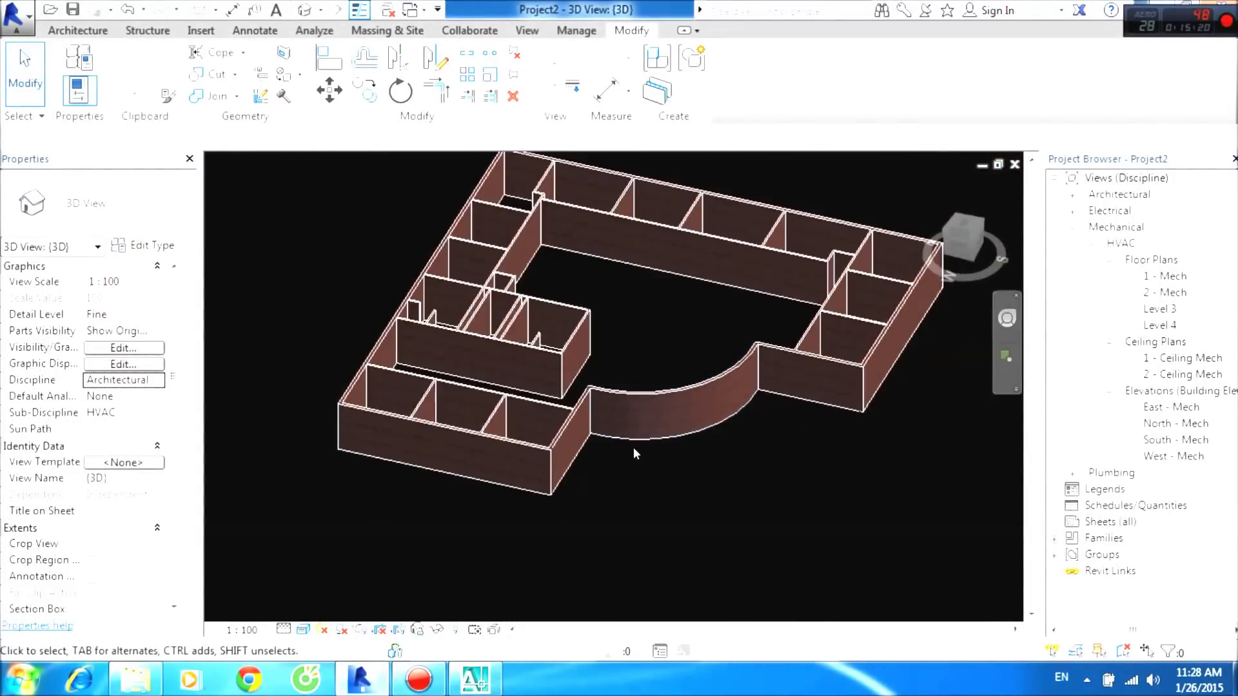
scroll(628, 447, "up", 3)
mouse_move(628, 447)
middle_mouse_down("shift")
mouse_move(684, 412)
mouse_move(455, 518)
middle_mouse_up("shift")
scroll(676, 396, "down", 5)
mouse_move(676, 396)
middle_mouse_down("shift")
mouse_move(348, 318)
mouse_move(409, 448)
mouse_move(662, 416)
middle_mouse_up("shift")
scroll(662, 422, "up", 3)
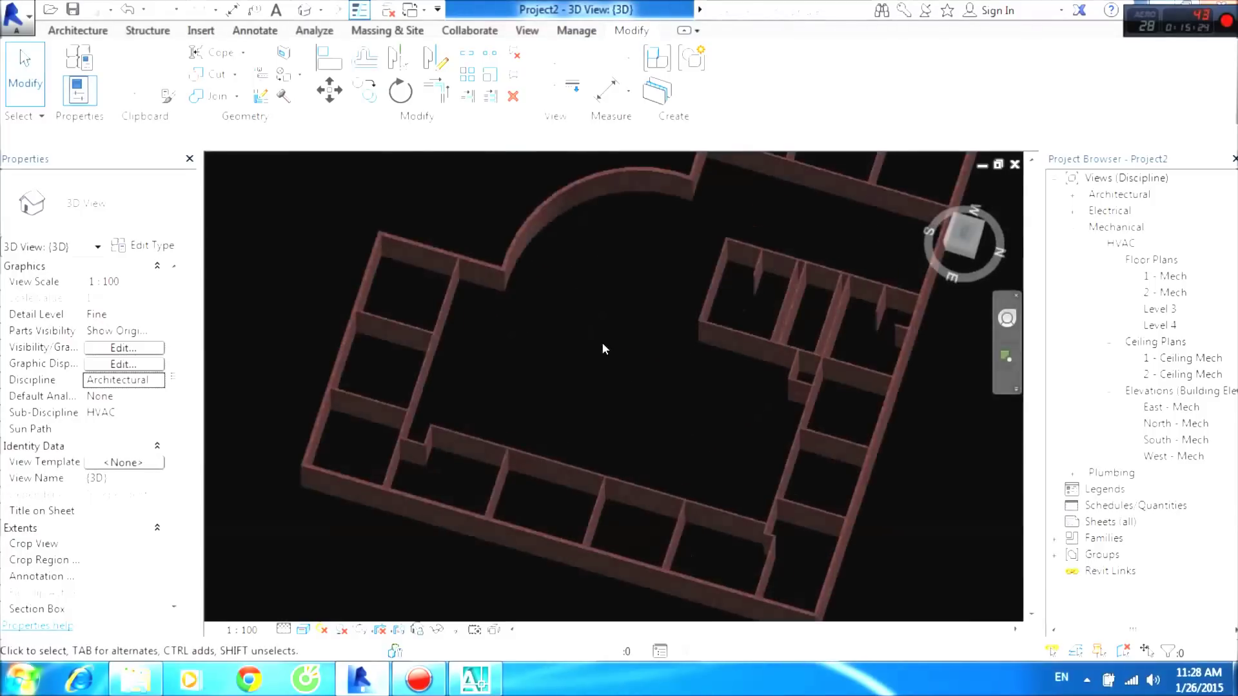
middle_click_drag(798, 390, 590, 399)
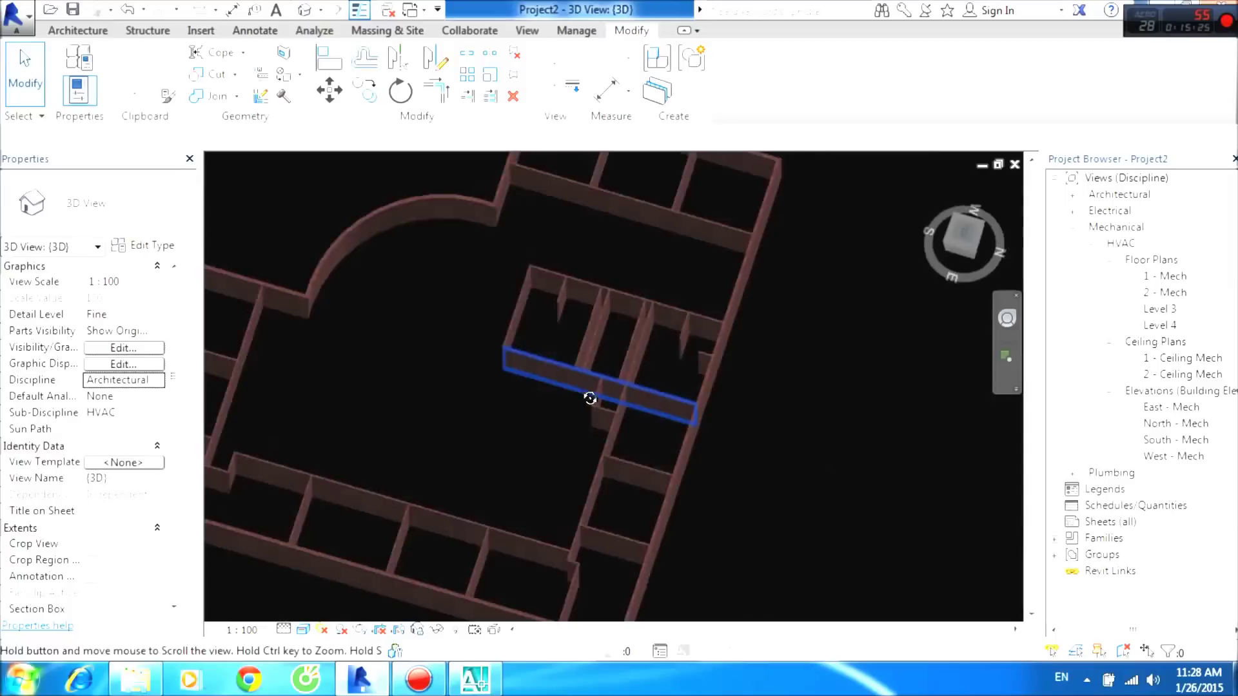
Select and inspect an interior wall and the curved wall, orbit low, then open East - Mech.
left_click(590, 326)
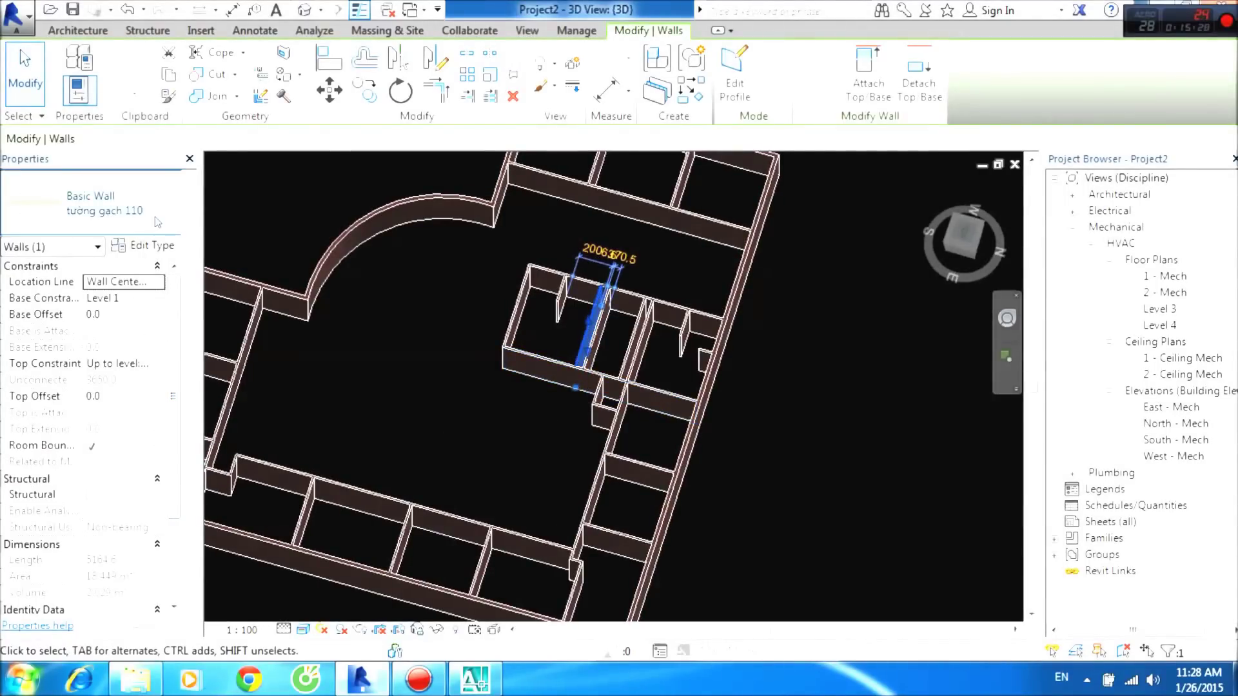
left_click(350, 273)
left_click(340, 246)
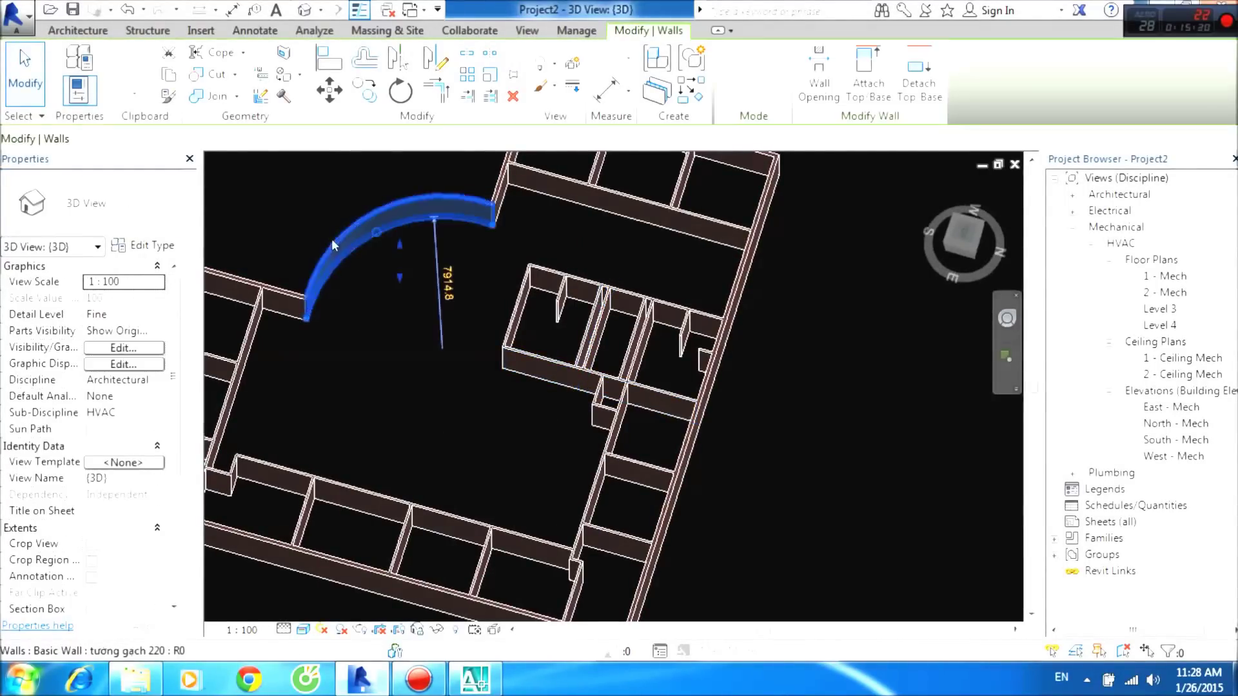
left_click(731, 419)
scroll(732, 445, "down", 3)
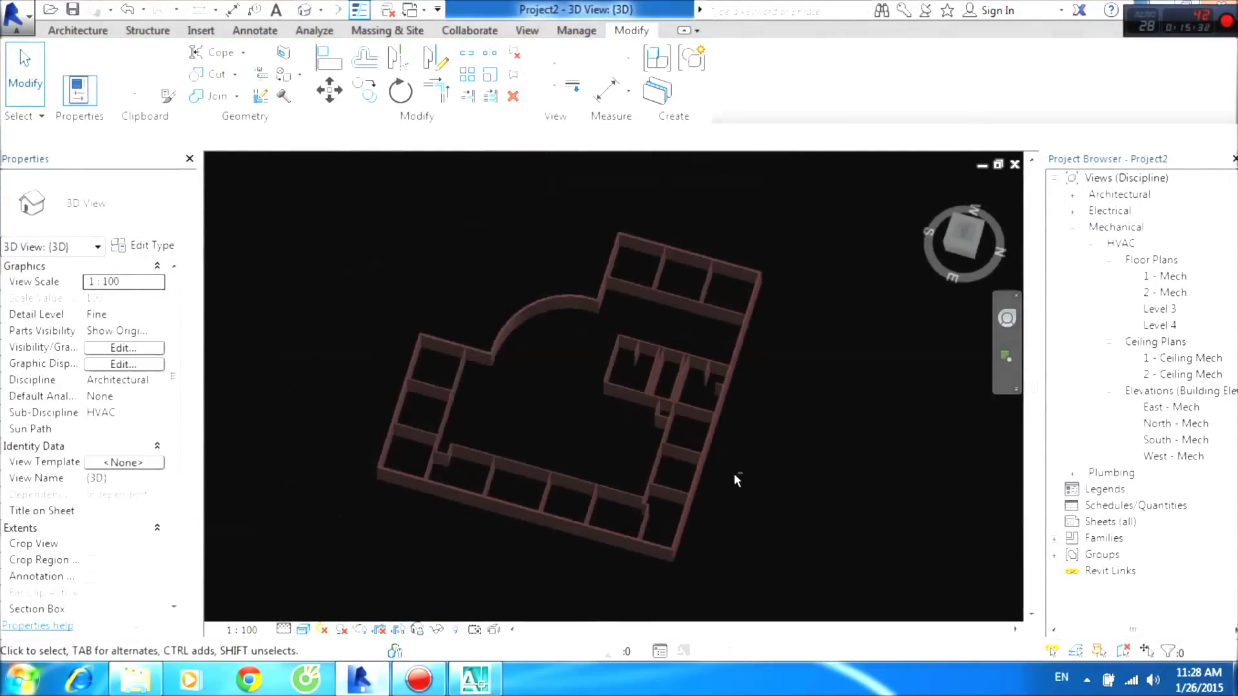
middle_click_drag(733, 474, 741, 171, "shift")
double_click(1155, 408)
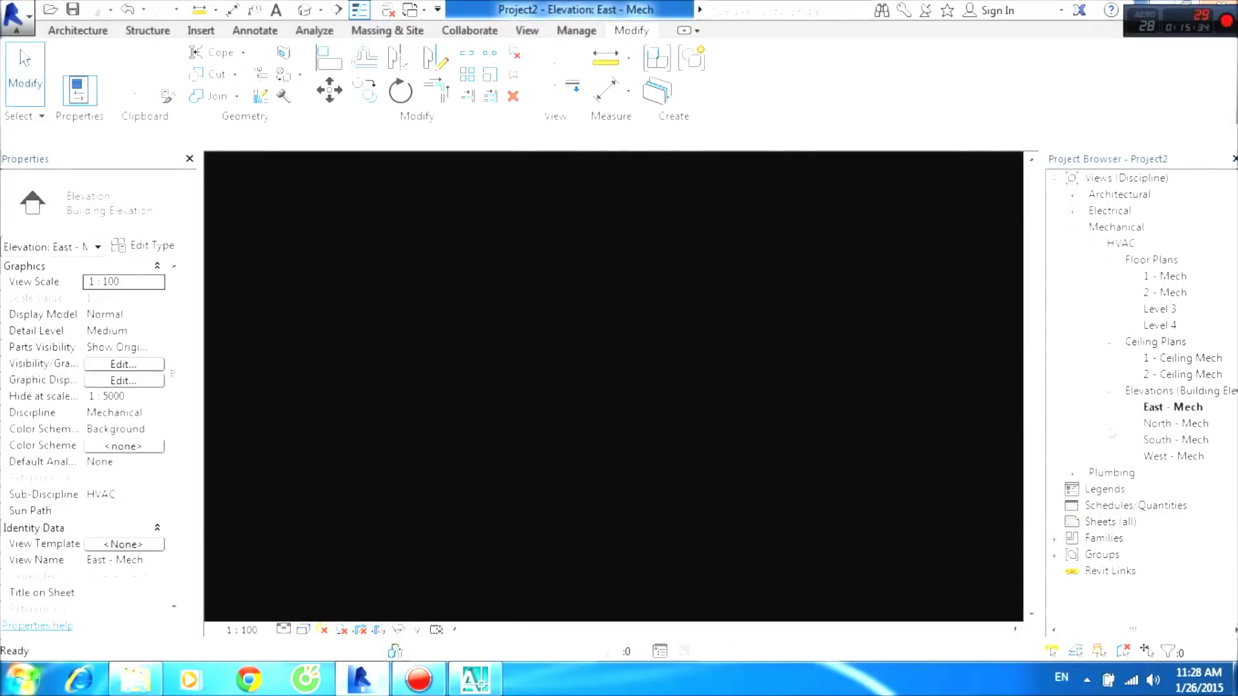
Show the East - Mech elevation at Fine detail, Realistic style, with Architectural discipline.
middle_click_drag(772, 515, 743, 482)
scroll(743, 483, "up", 1)
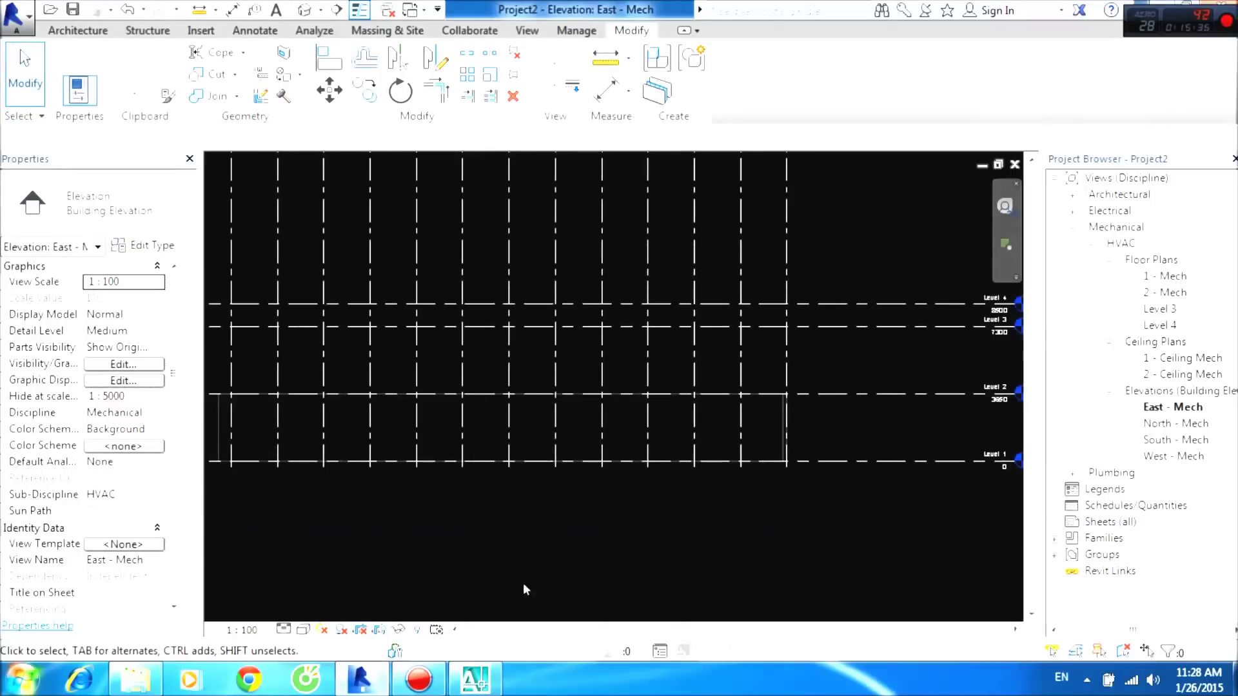
left_click(284, 629)
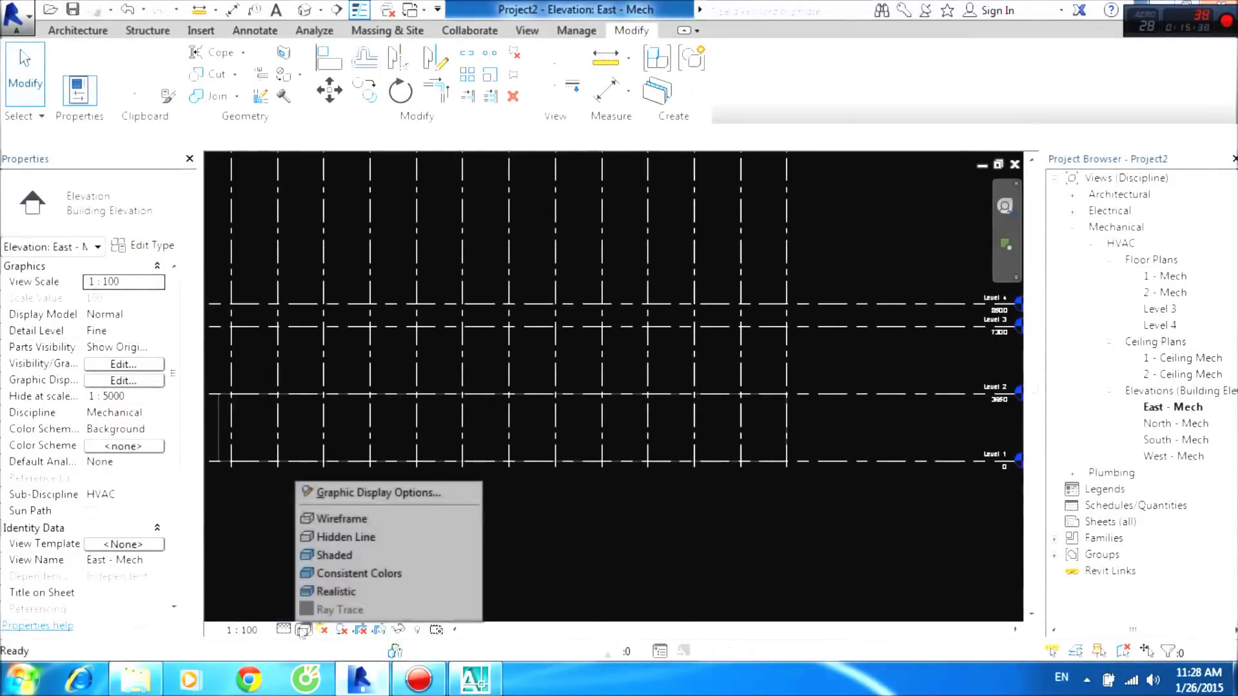
left_click(383, 588)
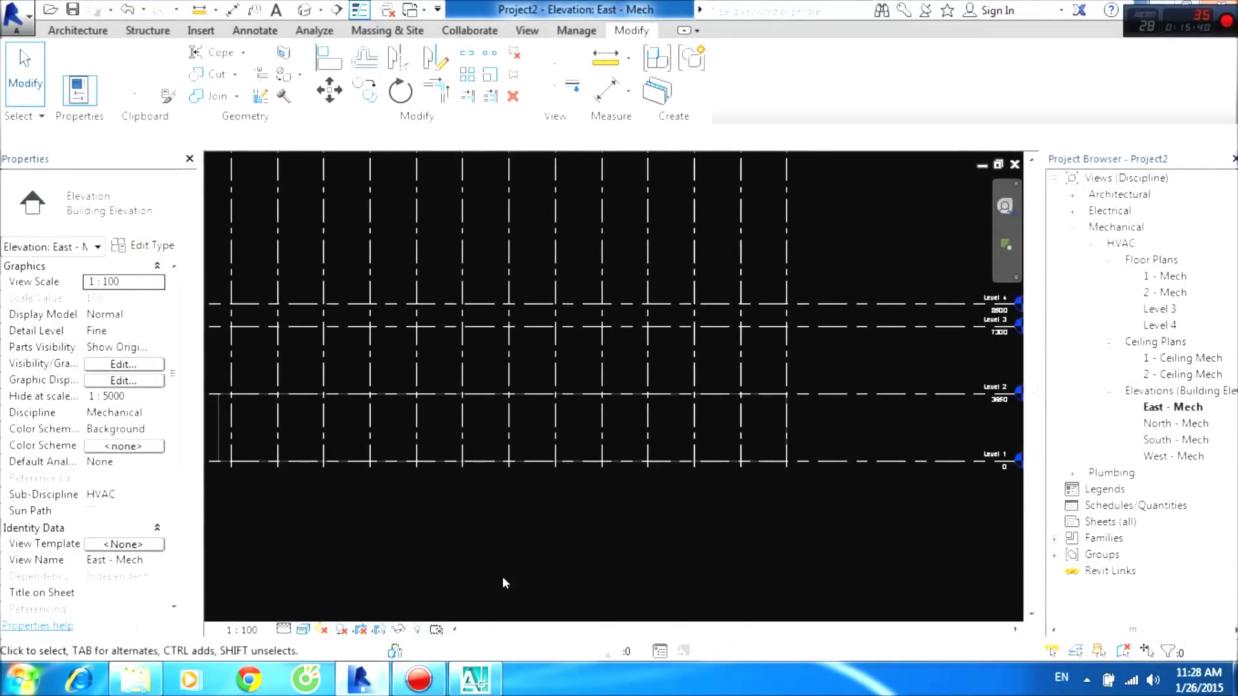
left_click(157, 413)
left_click(115, 429)
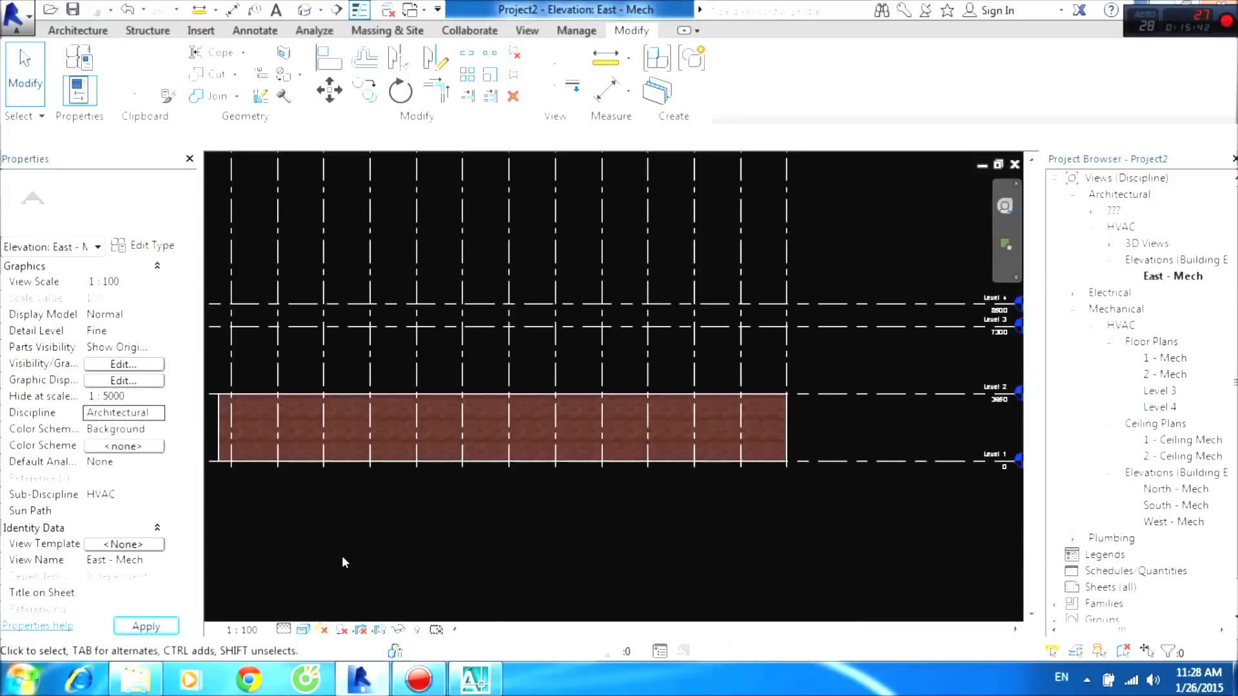
Zoom in and out over the elevation's brick walls, then switch to the 1 - Mech floor plan.
mouse_move(601, 501)
middle_mouse_down()
mouse_move(607, 521)
mouse_move(545, 521)
middle_mouse_up()
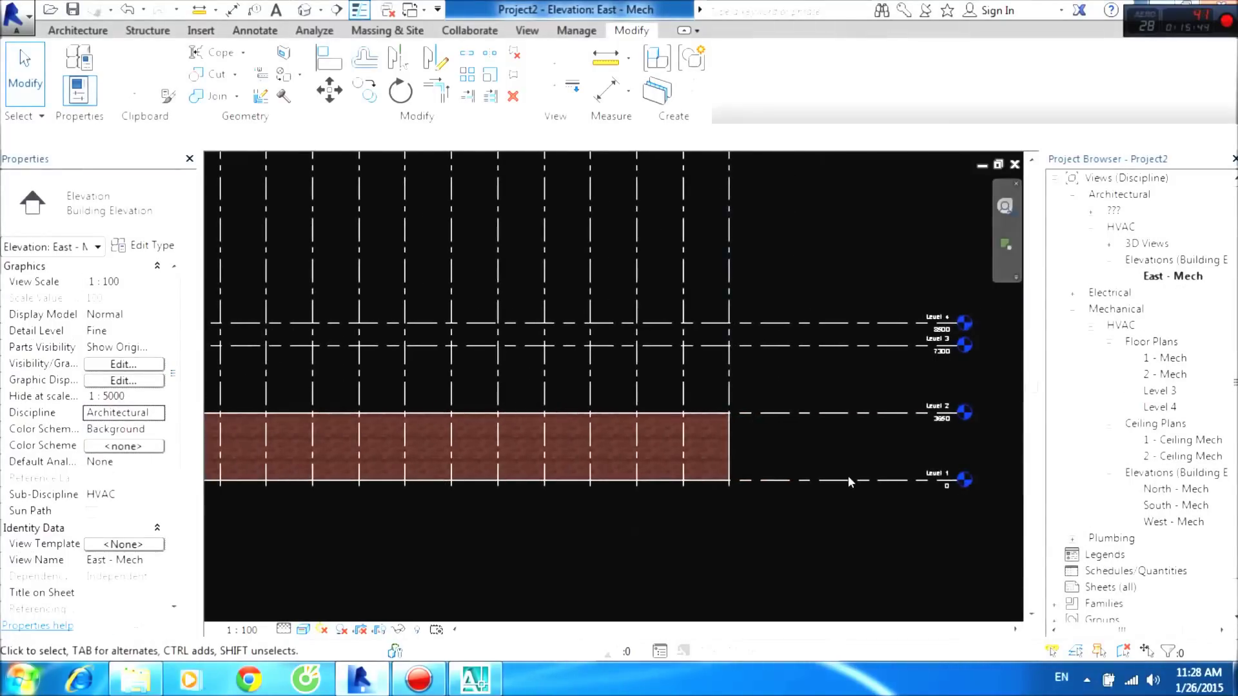
scroll(701, 458, "up", 1)
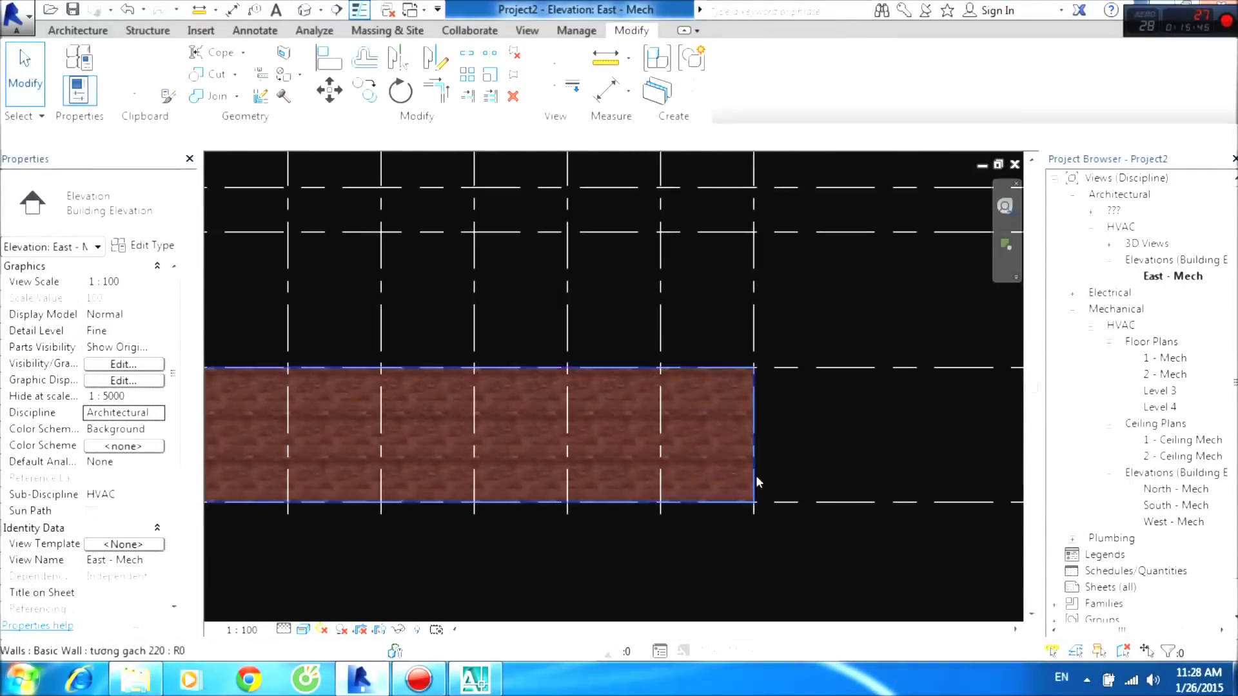
scroll(713, 506, "up", 1)
scroll(672, 442, "up", 2)
scroll(623, 386, "up", 3)
scroll(623, 390, "down", 1)
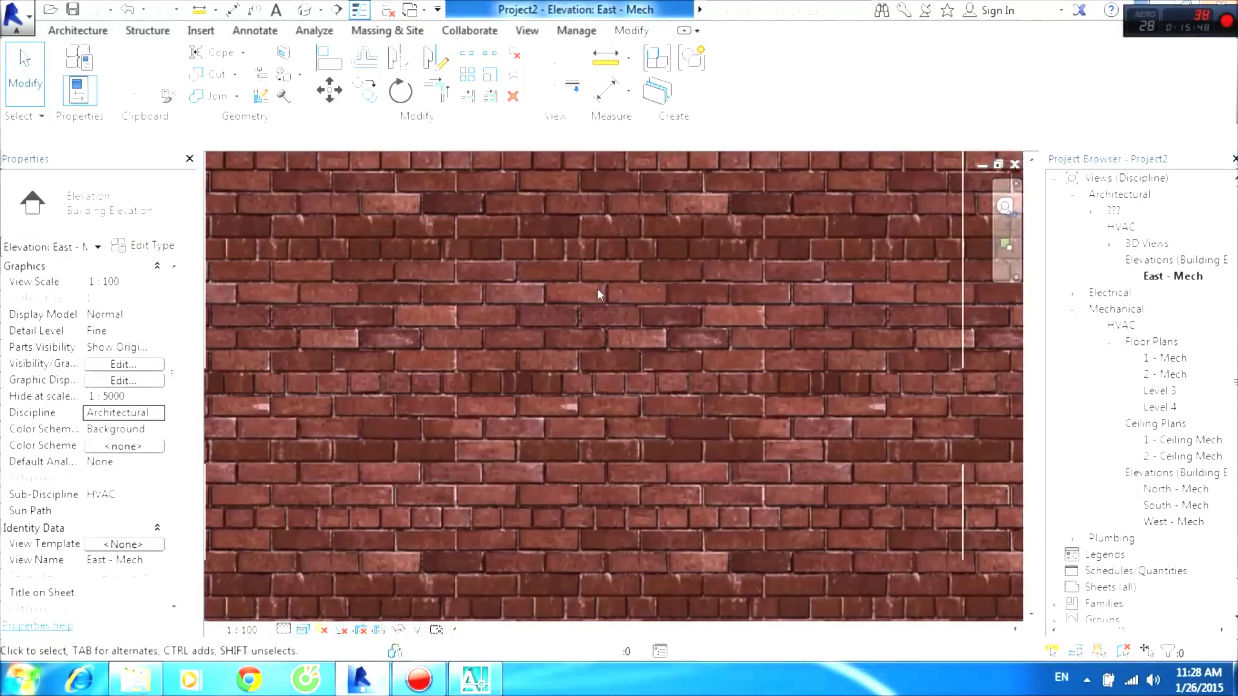
scroll(603, 385, "down", 1)
scroll(618, 459, "down", 2)
scroll(690, 474, "down", 2)
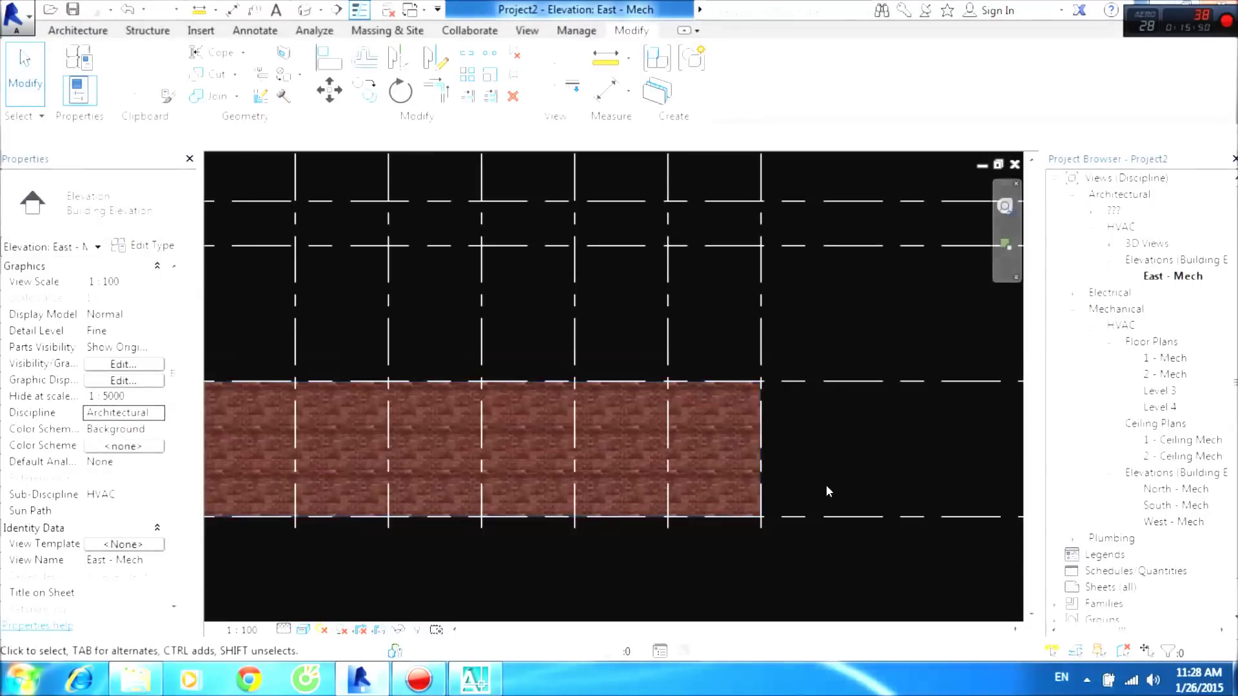
scroll(806, 445, "down", 2)
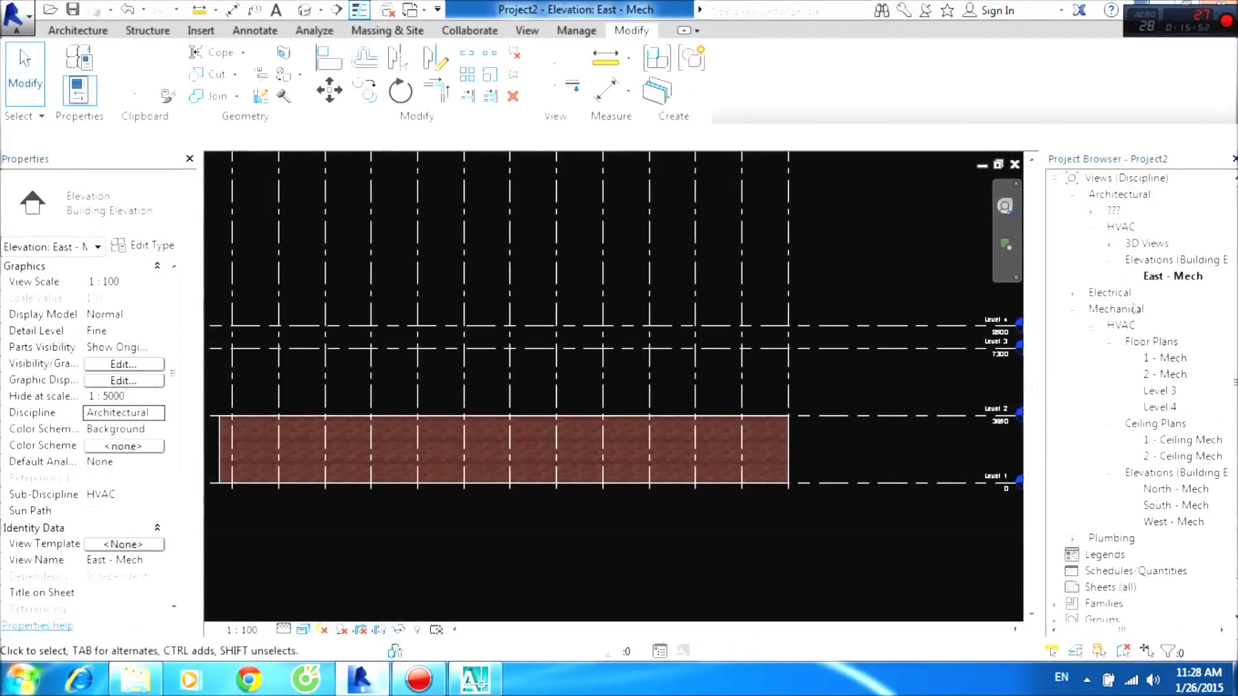
double_click(1166, 358)
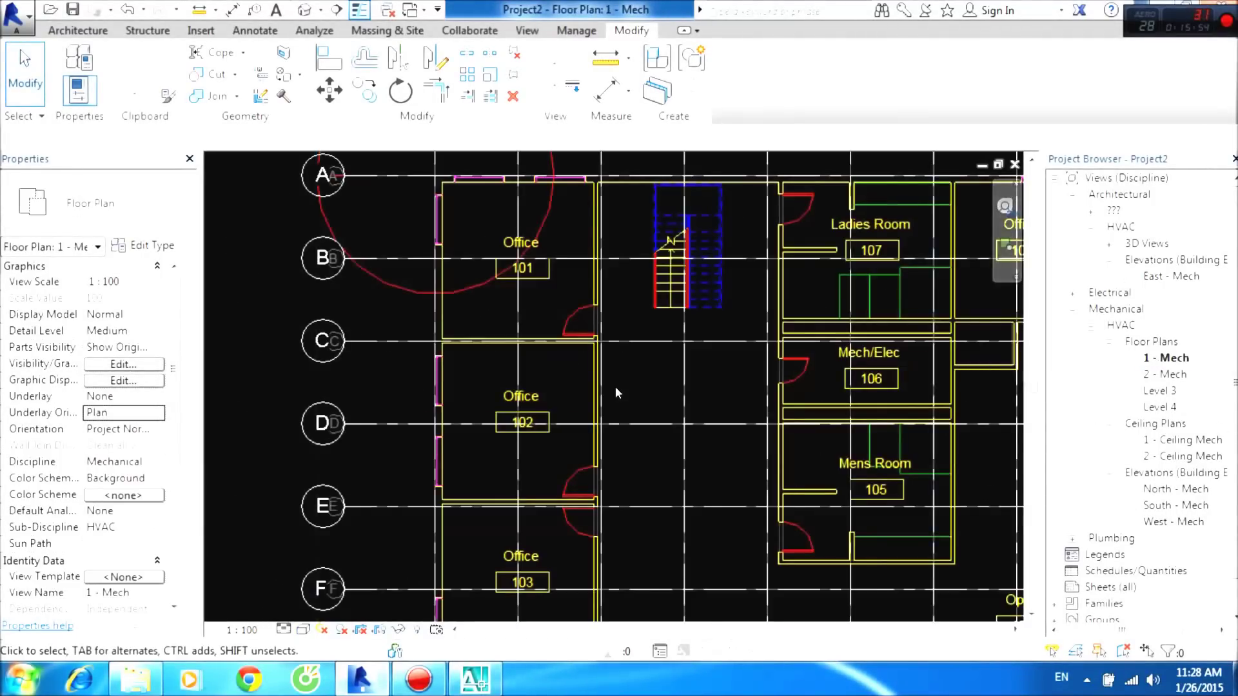
Pan the 1 - Mech plan to review the numbered and lettered A–I grid heads.
scroll(615, 386, "down", 2)
middle_click_drag(619, 392, 517, 473)
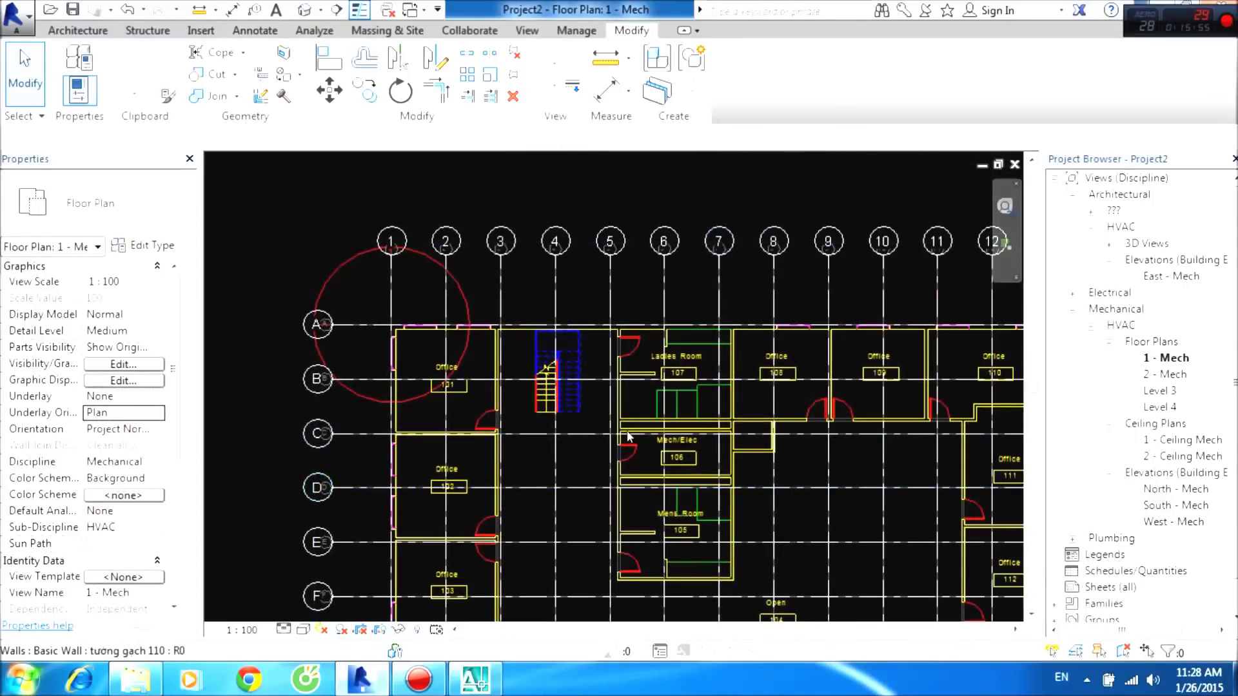
middle_click_drag(636, 444, 551, 425)
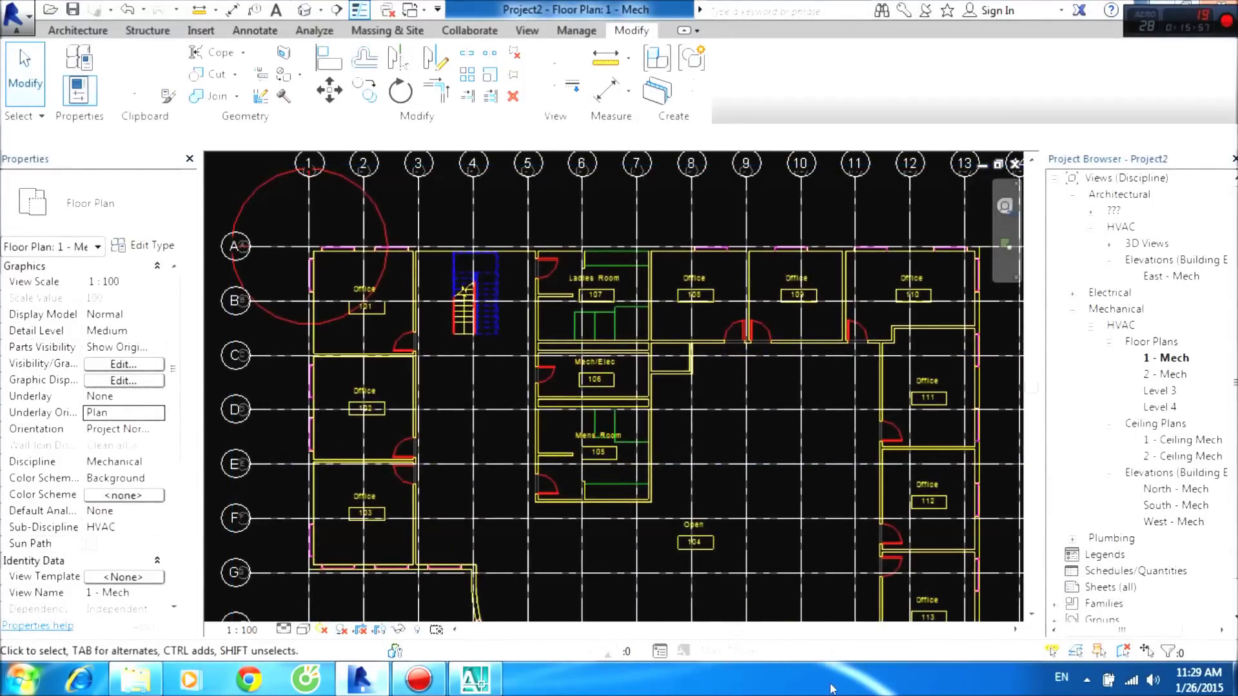
middle_click_drag(815, 568, 670, 484)
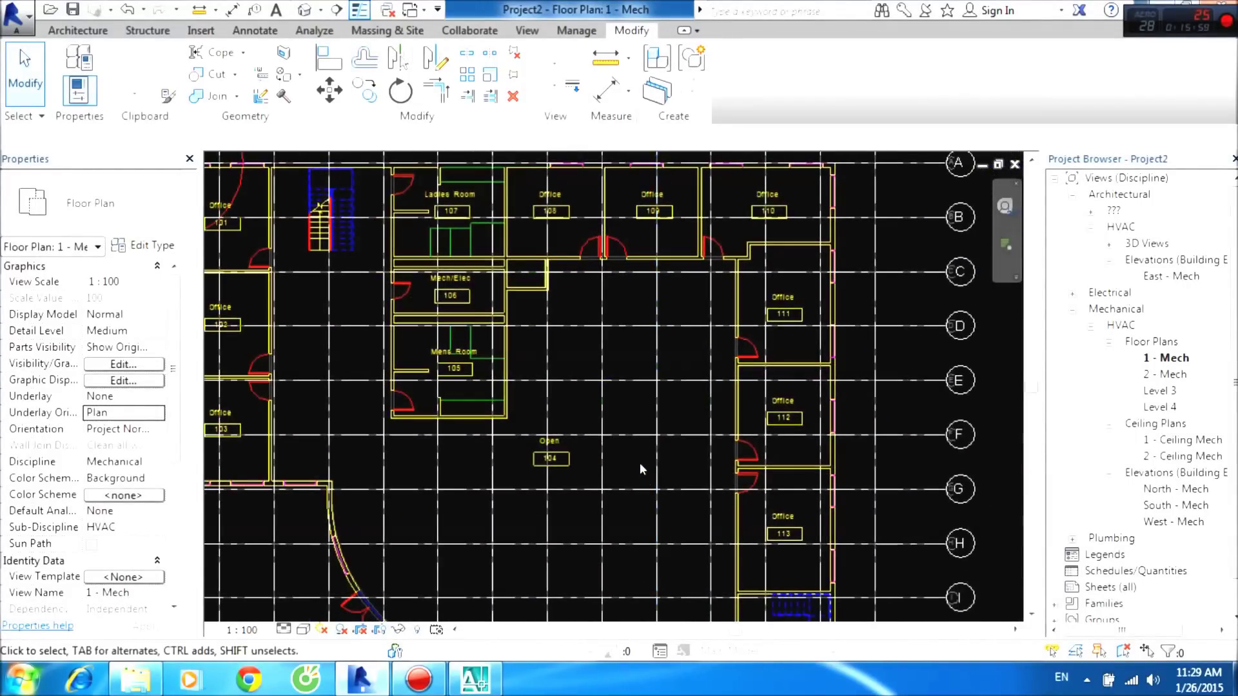
scroll(622, 492, "up", 1)
scroll(624, 494, "up", 1)
scroll(466, 301, "up", 1)
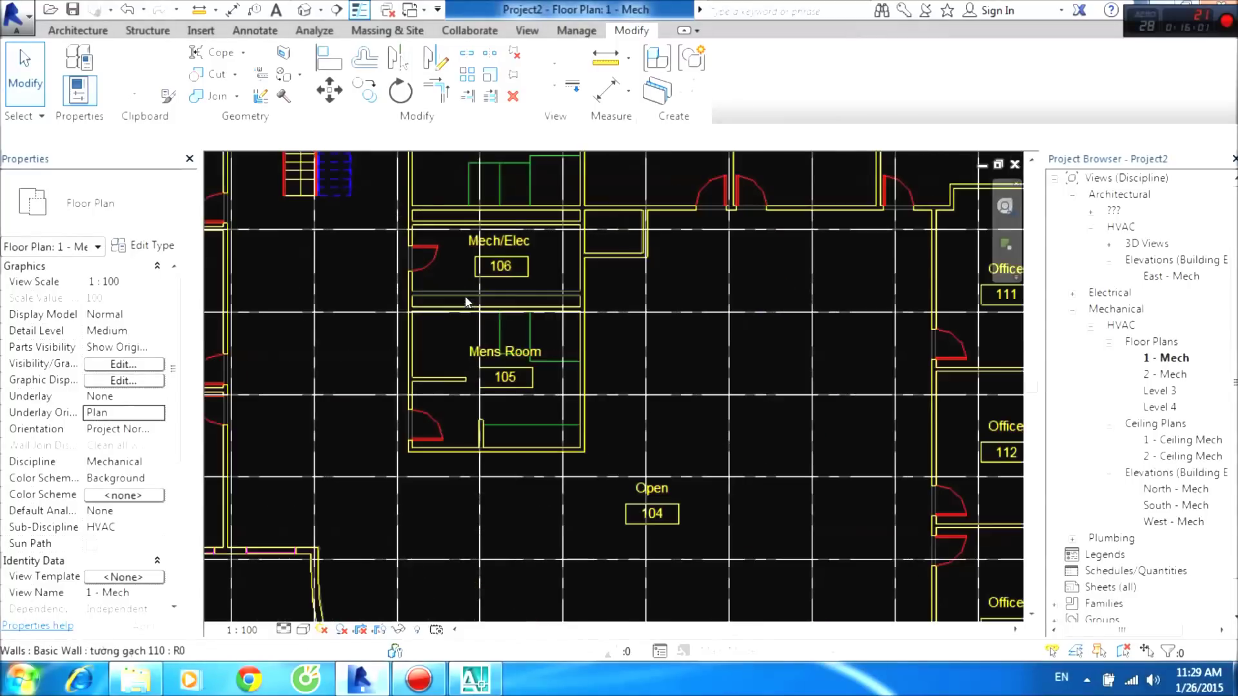
scroll(516, 216, "down", 3)
Pan and zoom over the Ladies Room, Offices 101–110 and Open 104 to check the traced walls.
middle_click_drag(516, 216, 645, 278)
scroll(673, 215, "up", 2)
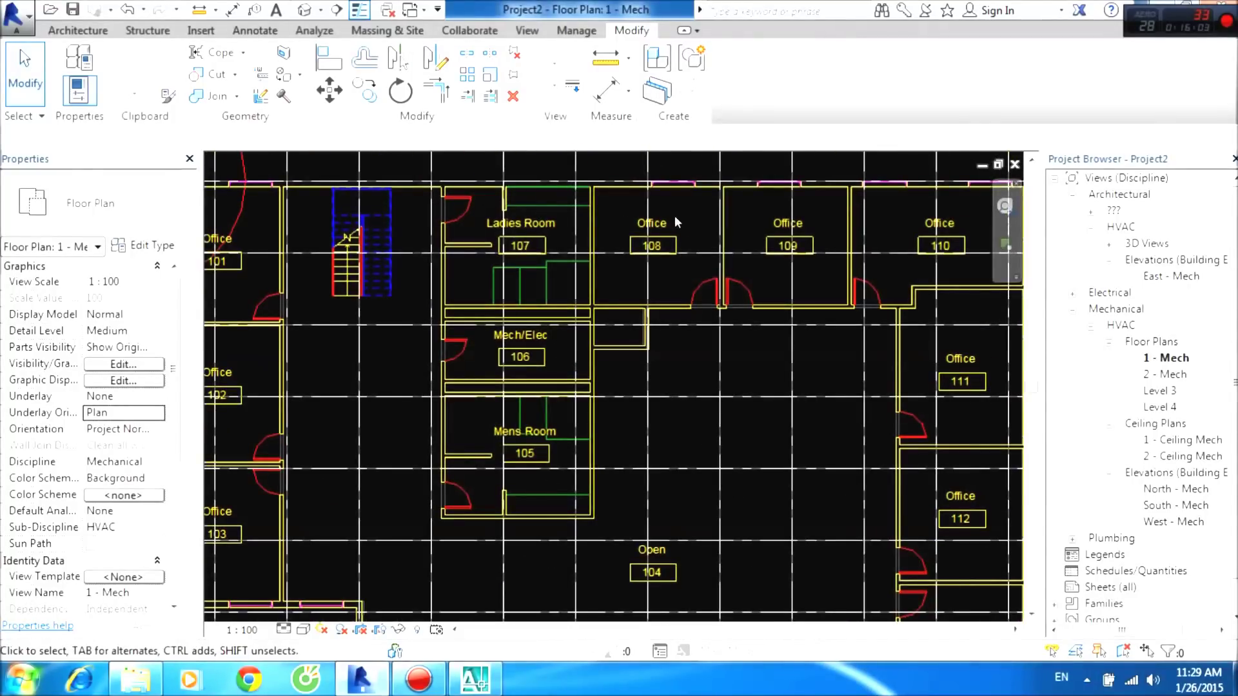
scroll(670, 400, "down", 2)
middle_click_drag(703, 452, 706, 432)
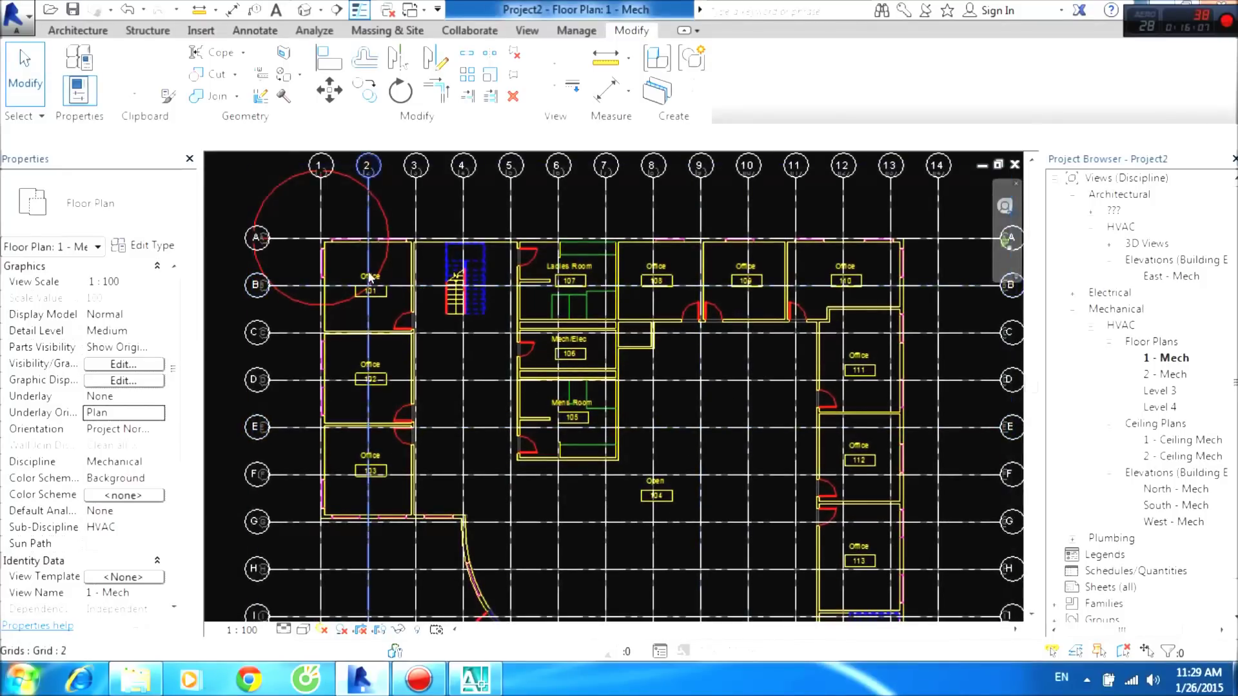
scroll(371, 279, "up", 2)
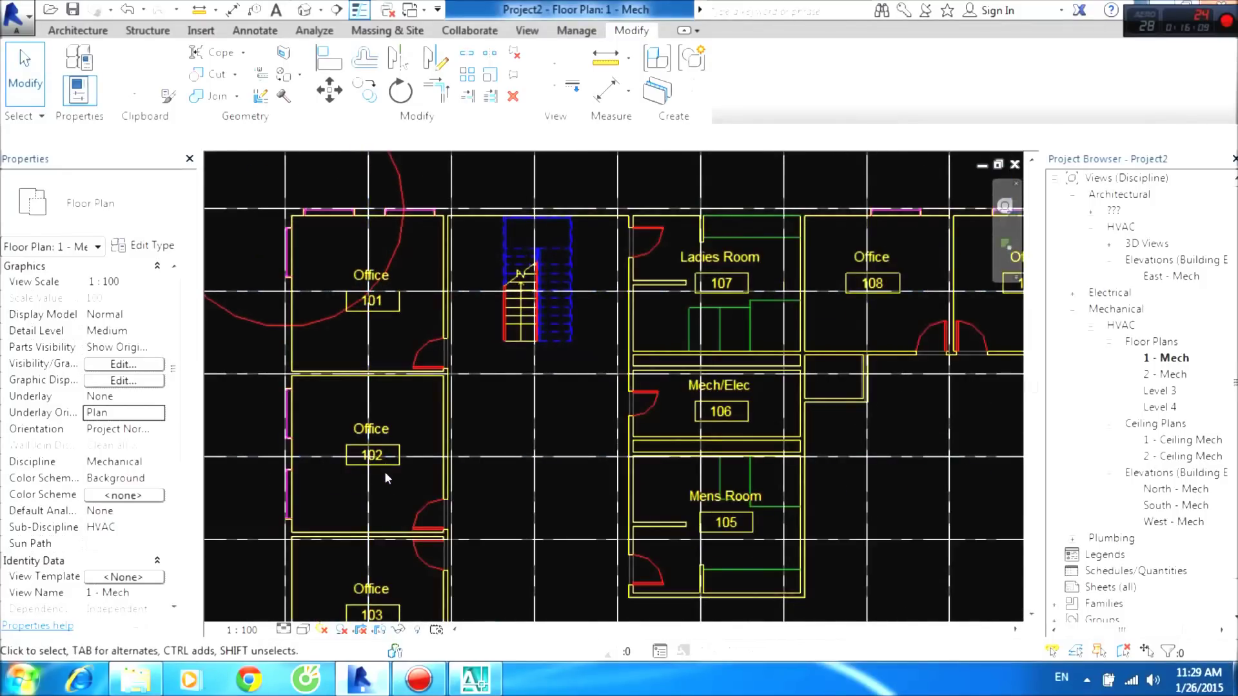
middle_click_drag(385, 476, 420, 337)
middle_click_drag(822, 462, 816, 502)
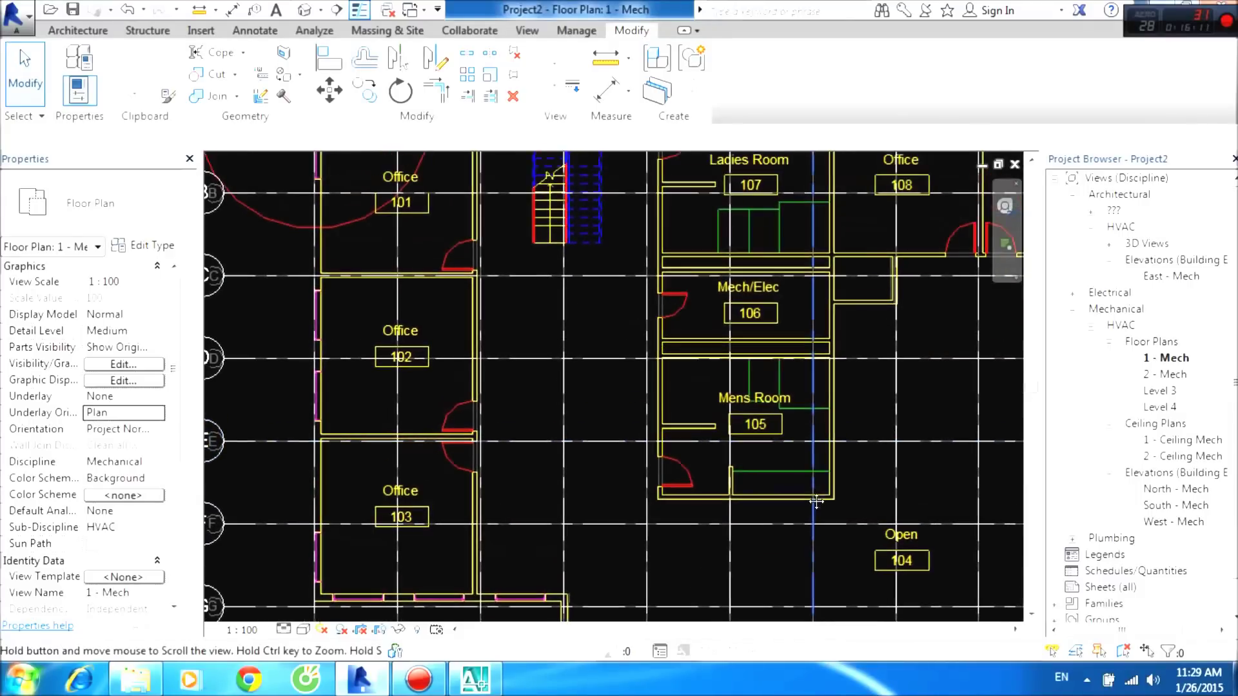
scroll(842, 253, "down", 2)
middle_click_drag(737, 405, 645, 525)
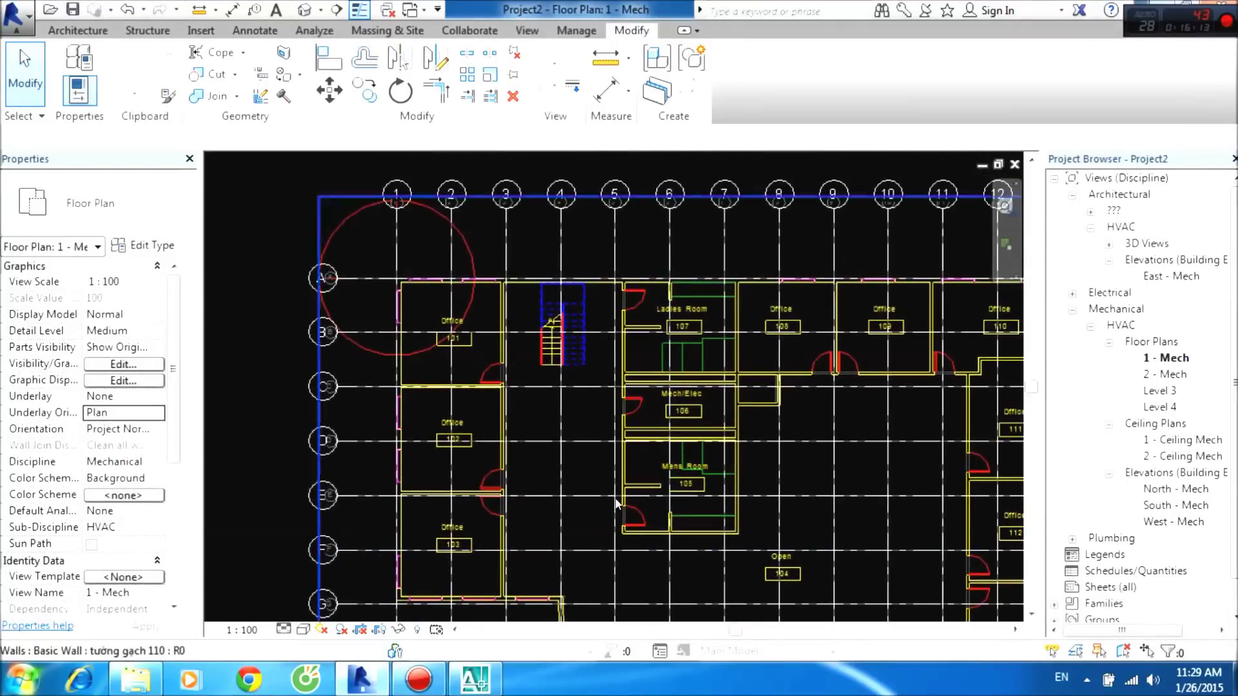
middle_click_drag(928, 460, 755, 347)
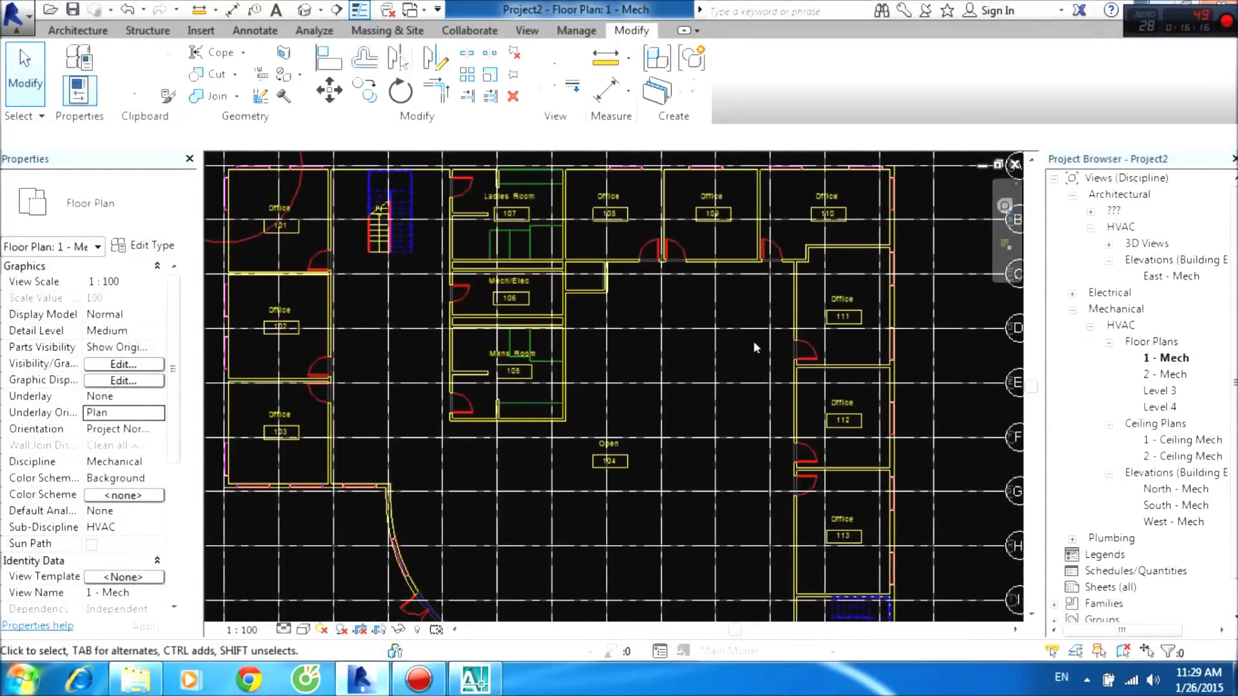
middle_click_drag(740, 556, 737, 481)
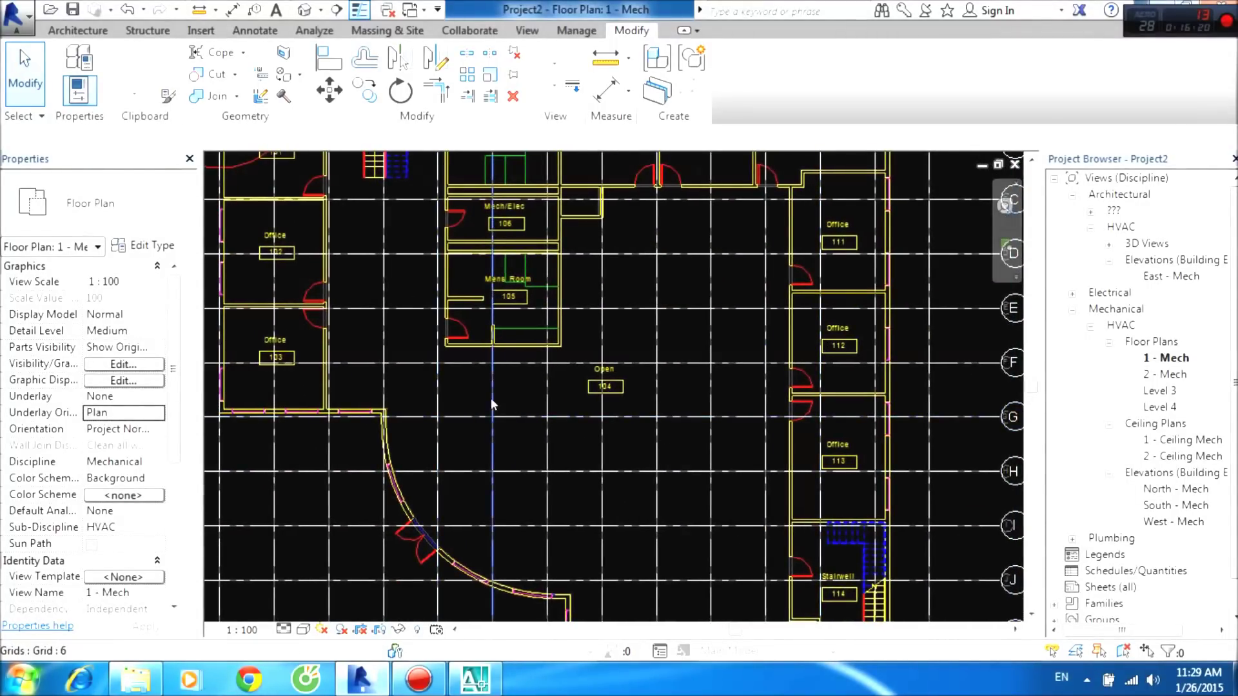
scroll(513, 448, "down", 2)
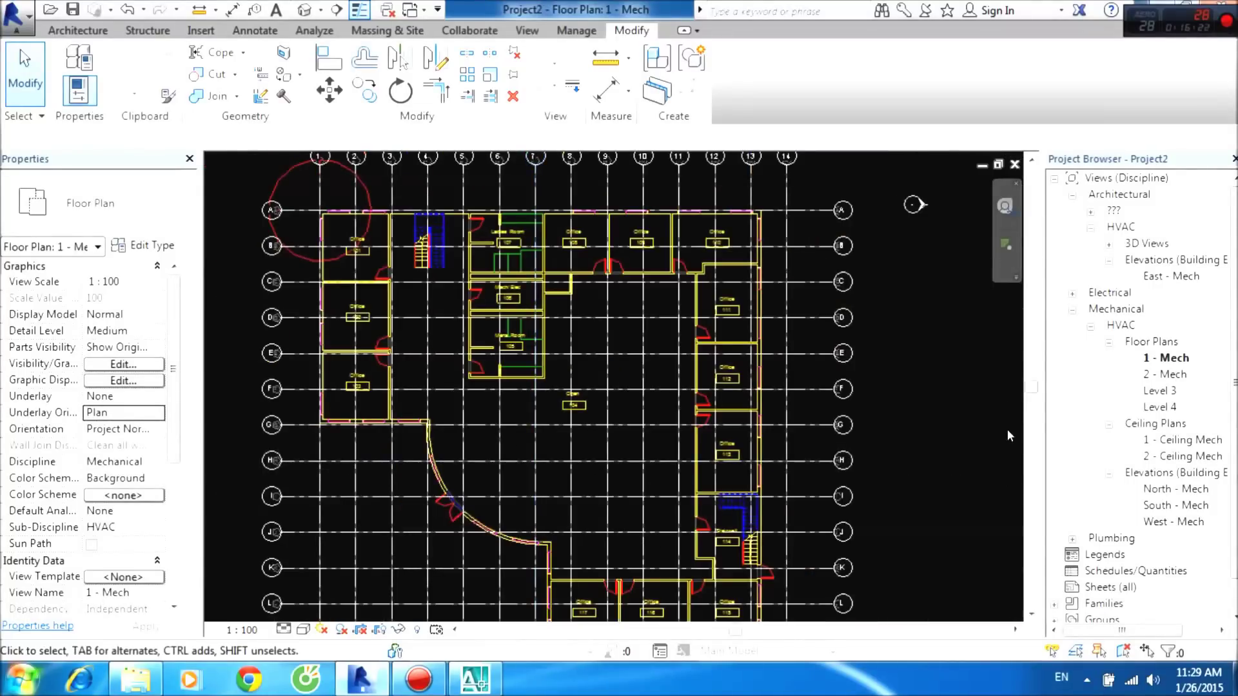
scroll(365, 252, "up", 3)
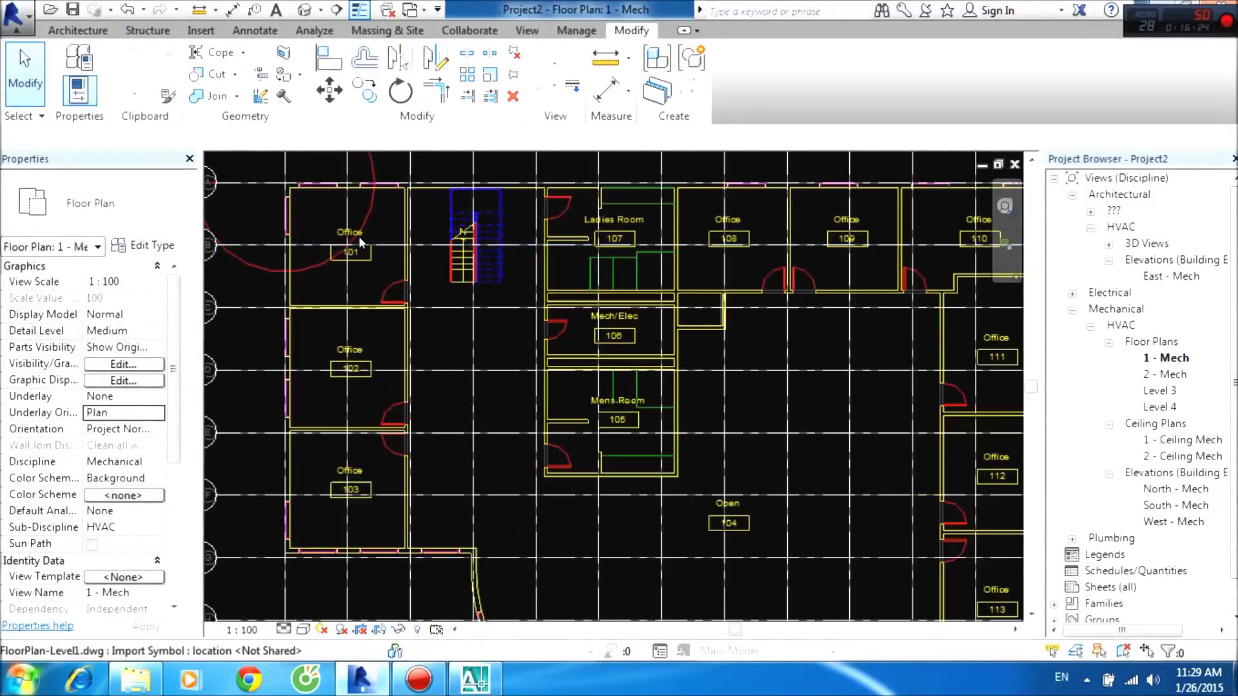
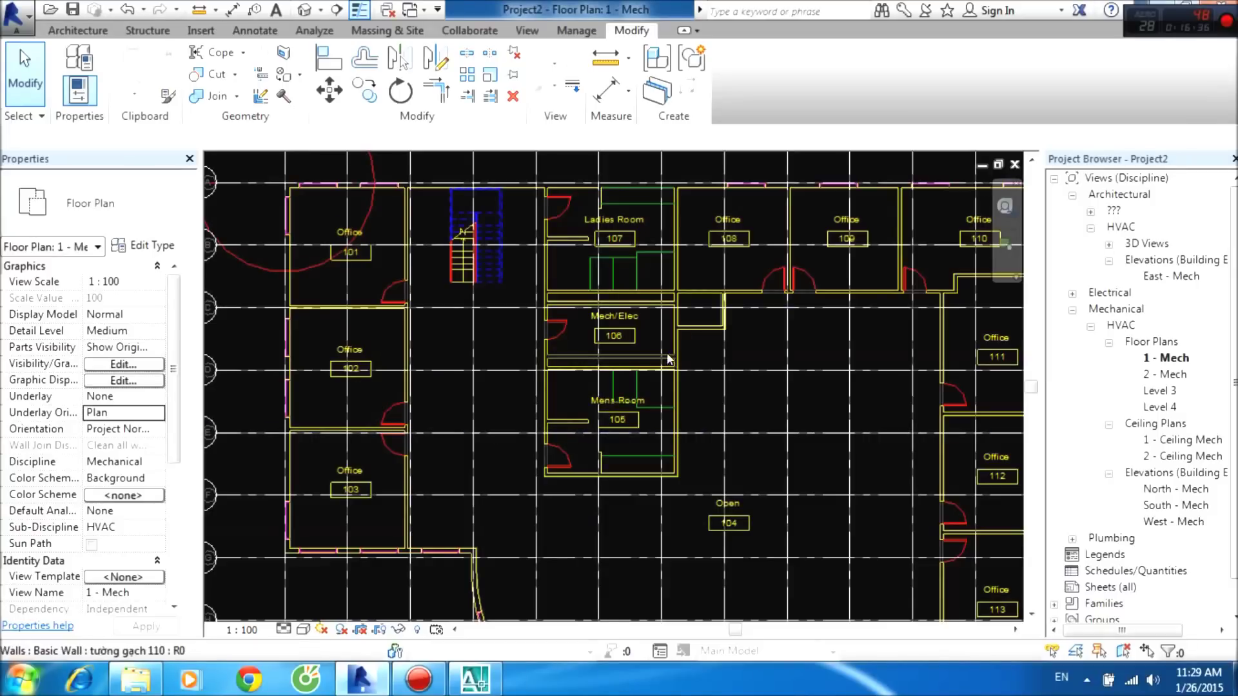
Zoom over the 1 - Mech floor plan and bring up the Architecture ribbon tools.
scroll(600, 418, "down", 3)
scroll(662, 447, "up", 2)
scroll(489, 412, "up", 1)
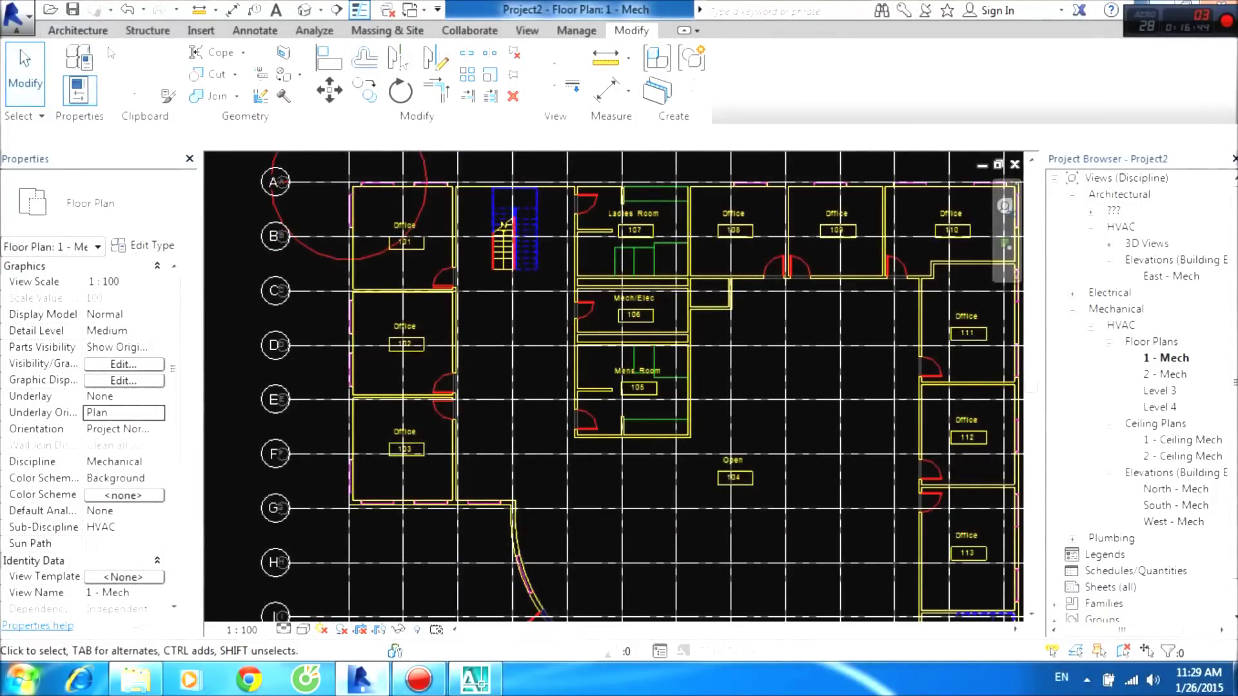
left_click(85, 37)
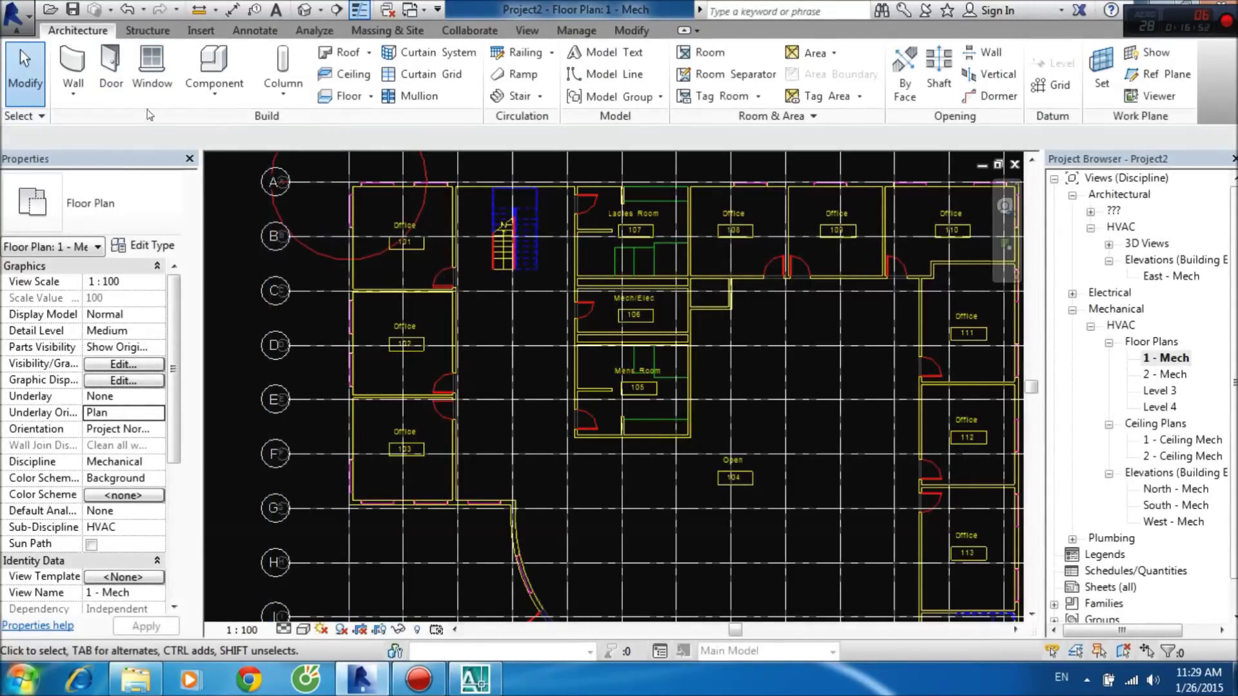
Start the Door tool with DR, accept loading a family, and open the Doors library folder.
key("d")
key("r")
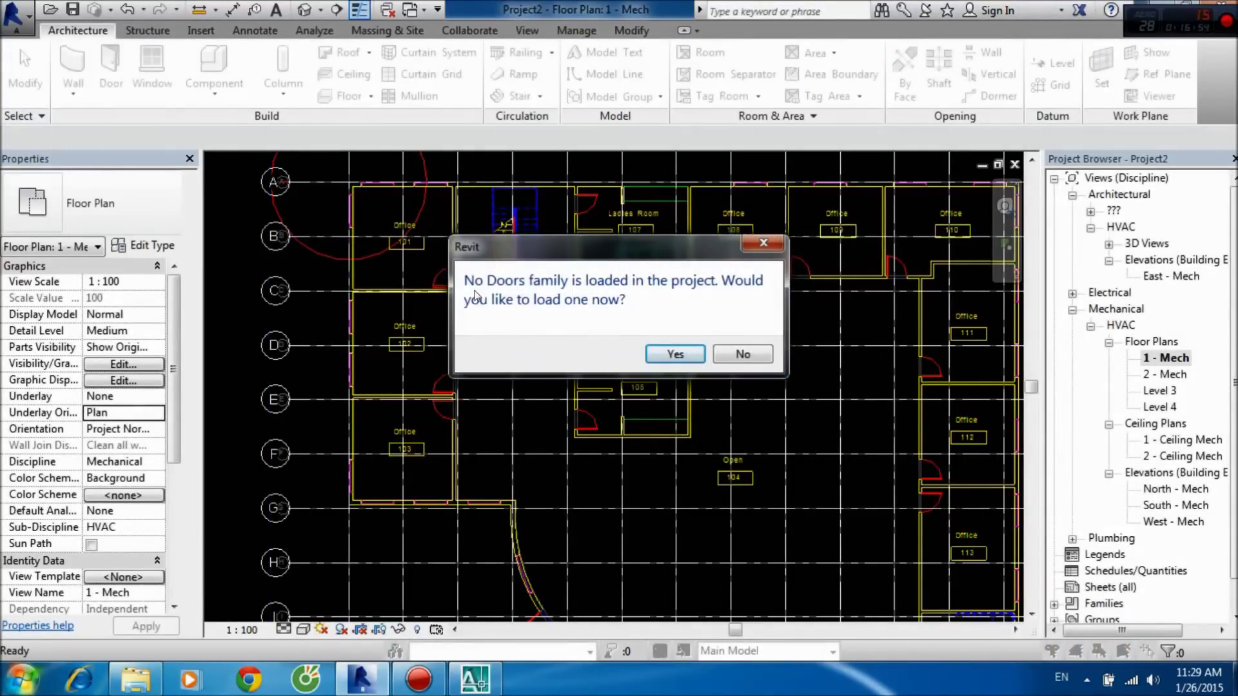
left_click(677, 355)
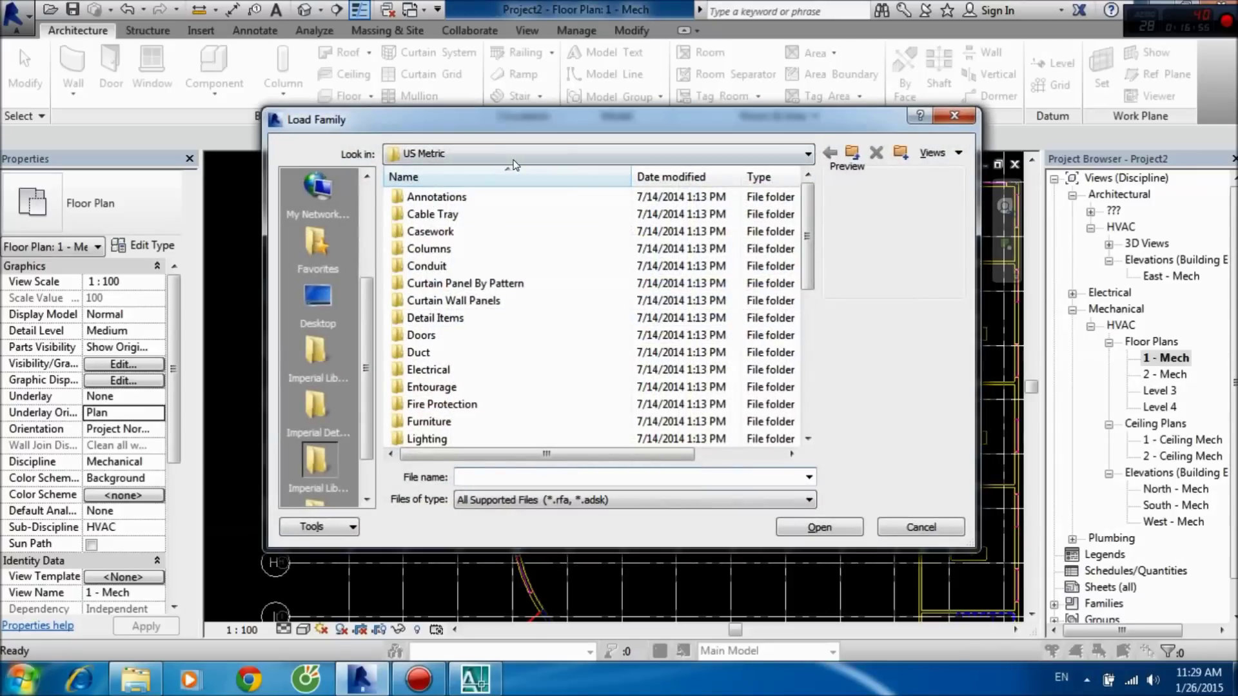
scroll(545, 329, "down", 1)
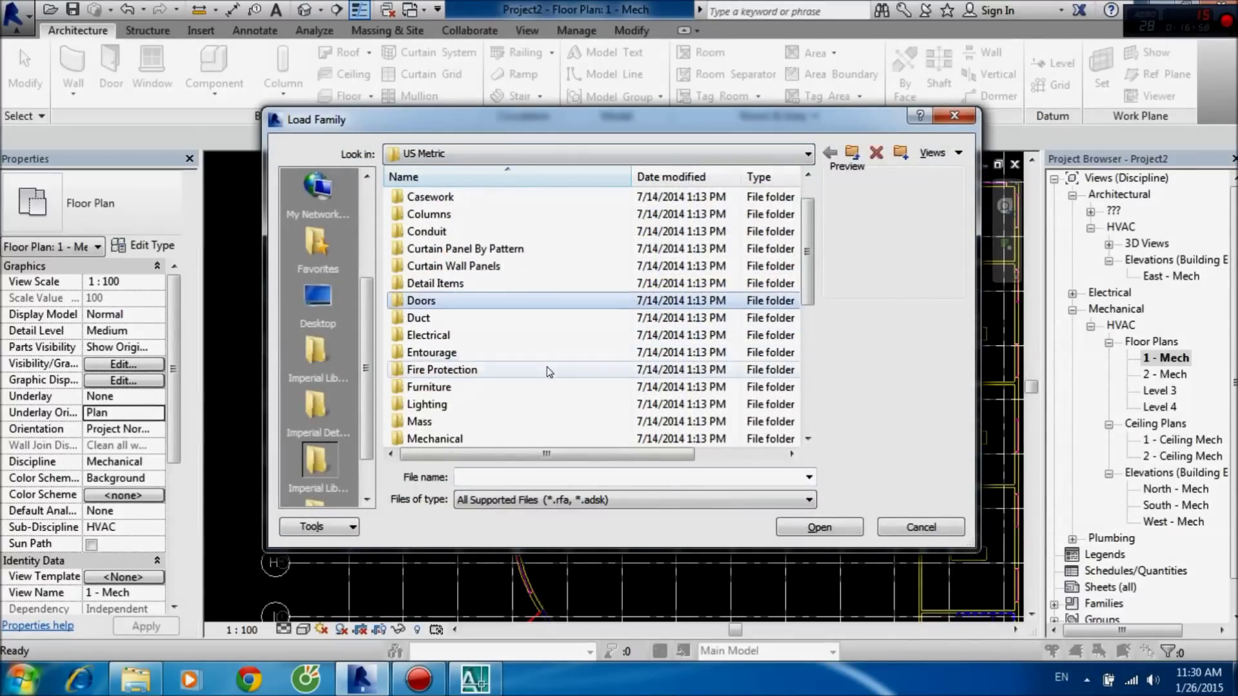
scroll(456, 295, "up", 1)
scroll(455, 298, "down", 1)
scroll(452, 299, "down", 1)
double_click(444, 301)
Preview the curtain wall and double door families, including M_Double-Glass 1 and 2.
left_click(464, 249)
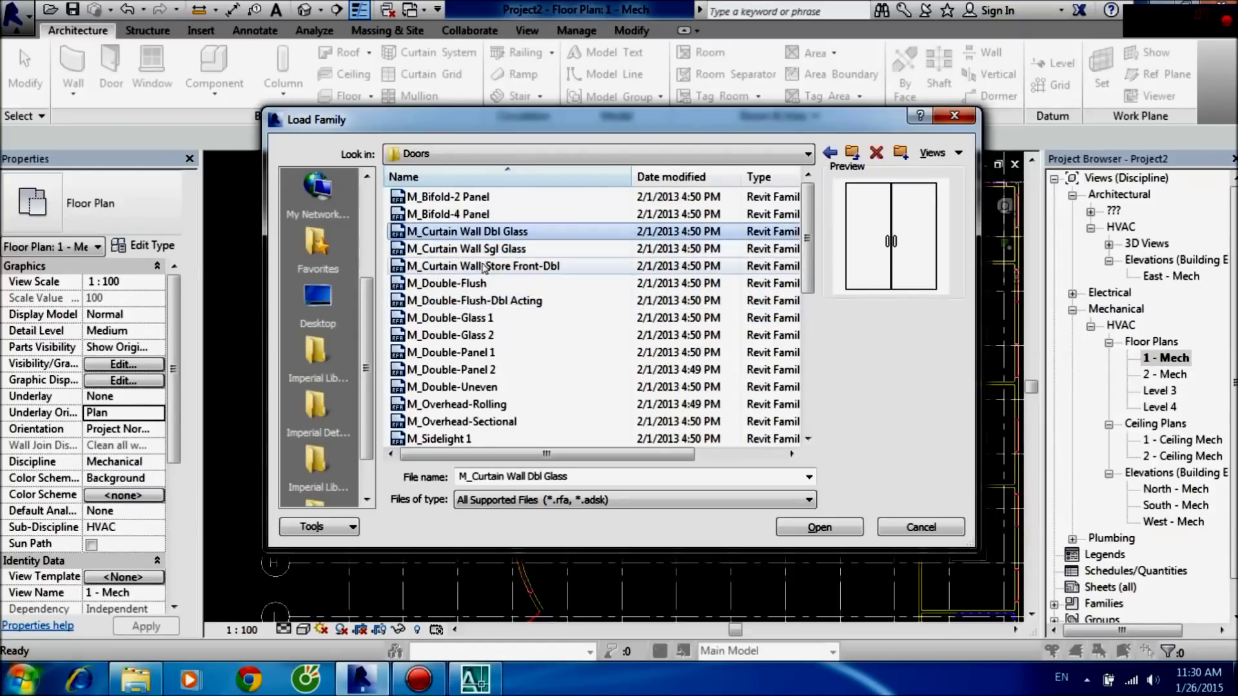
left_click(465, 214)
left_click(526, 197)
left_click(519, 248)
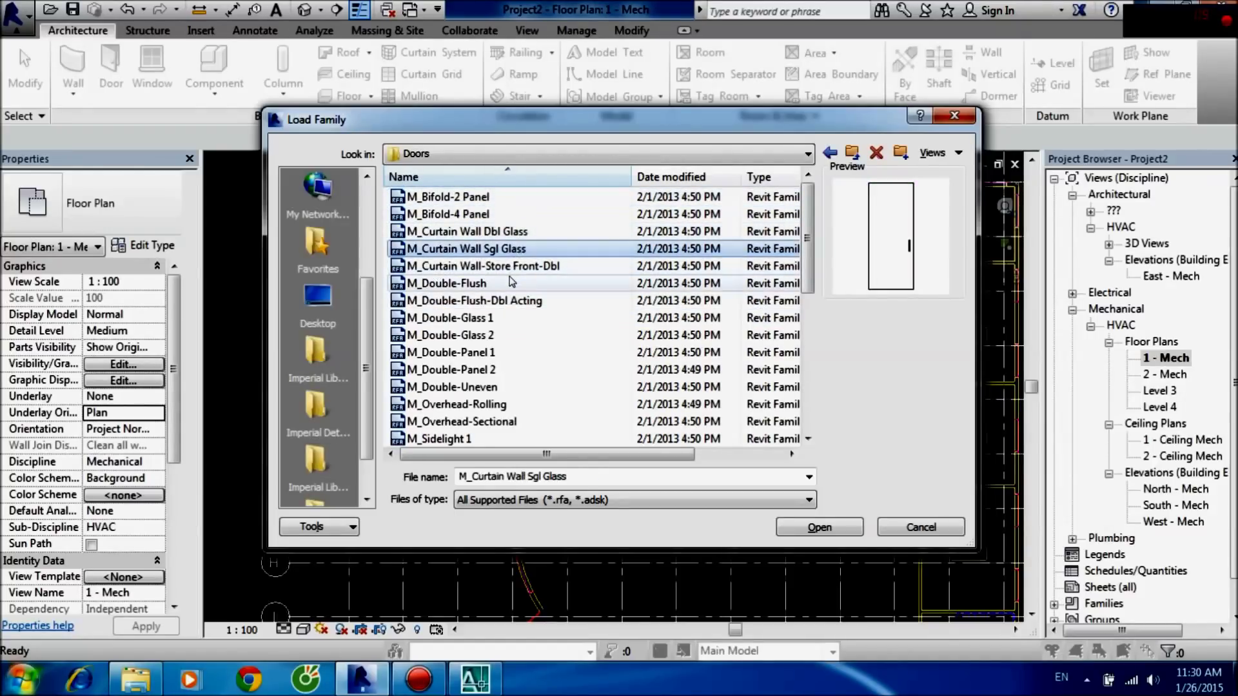
left_click(514, 283)
left_click(503, 318)
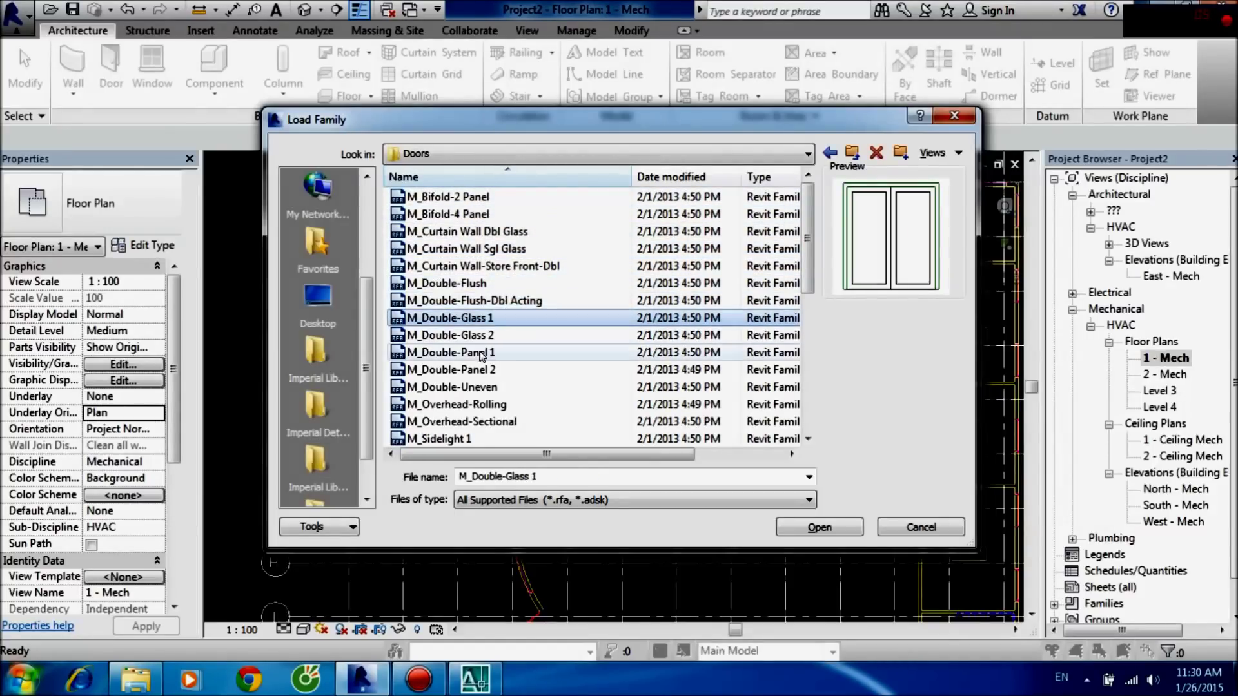
left_click(486, 335)
left_click(484, 322)
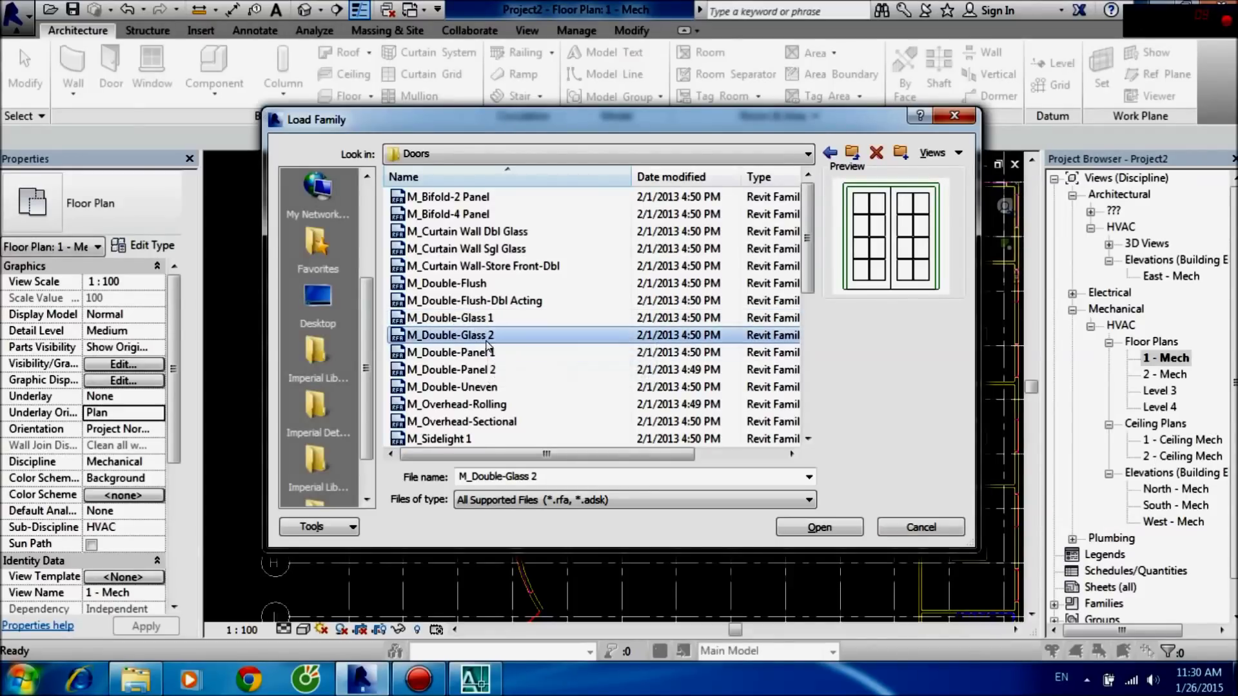
left_click(506, 353)
Compare the single door families and load M_Single-Panel 4 into the project.
scroll(508, 400, "down", 1)
scroll(508, 426, "down", 2)
scroll(507, 426, "down", 2)
left_click(507, 370)
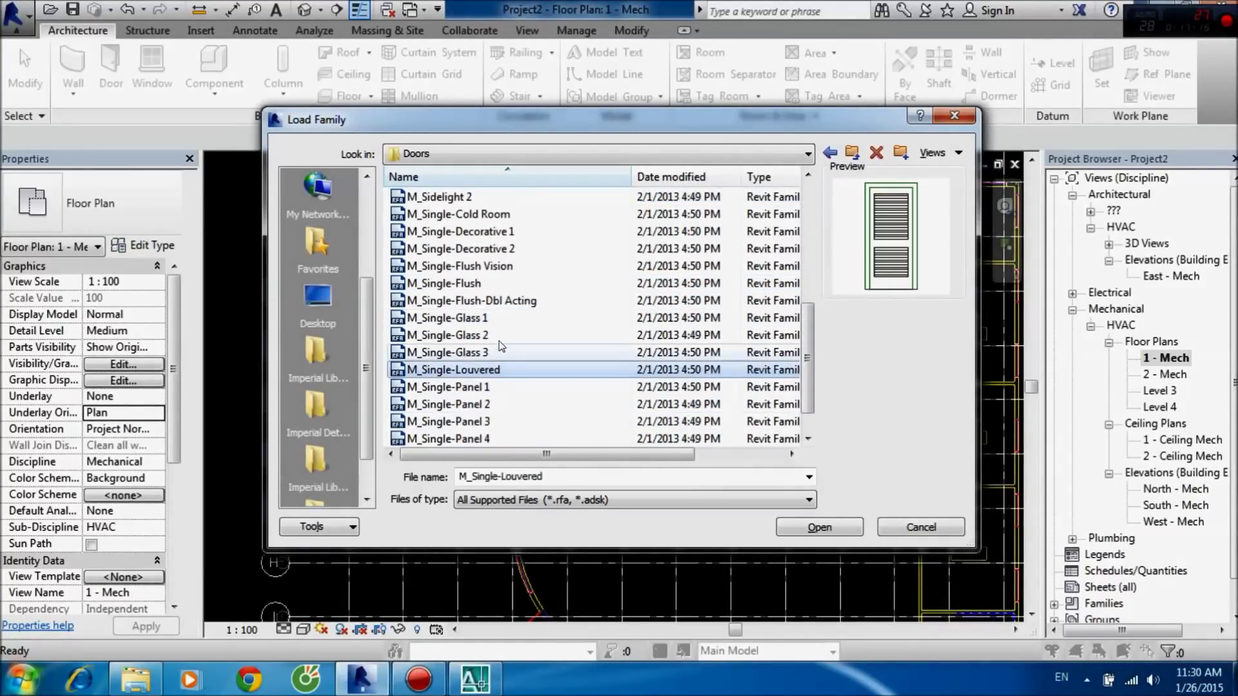
left_click(507, 387)
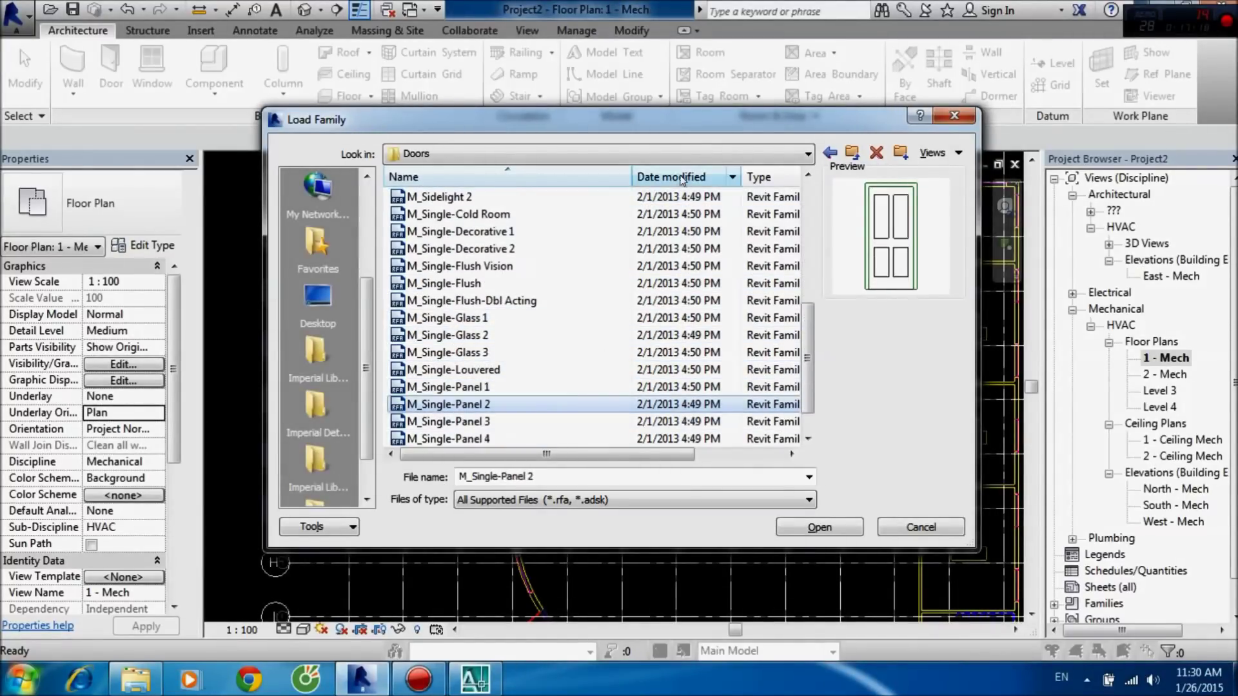
mouse_move(712, 120)
left_mouse_down()
mouse_move(712, 611)
mouse_move(757, 652)
mouse_move(772, 130)
left_mouse_up()
left_click(515, 382)
left_click(515, 414)
scroll(530, 399, "down", 1)
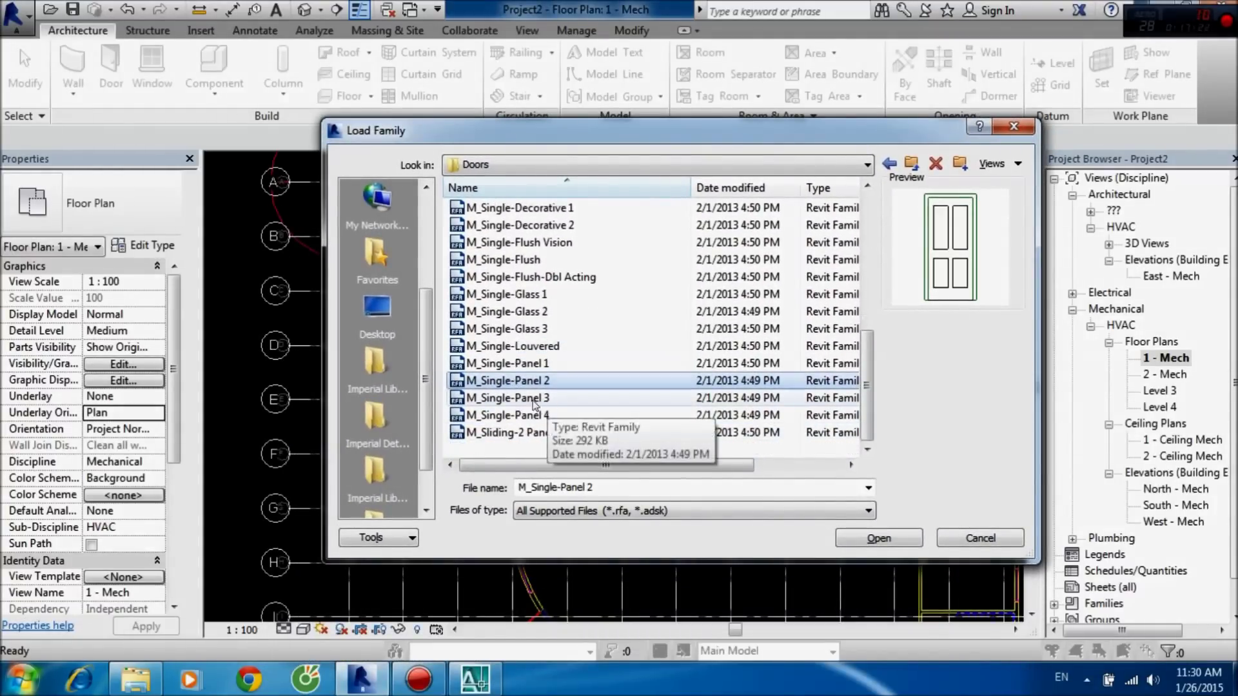
left_click(525, 364)
left_click(535, 415)
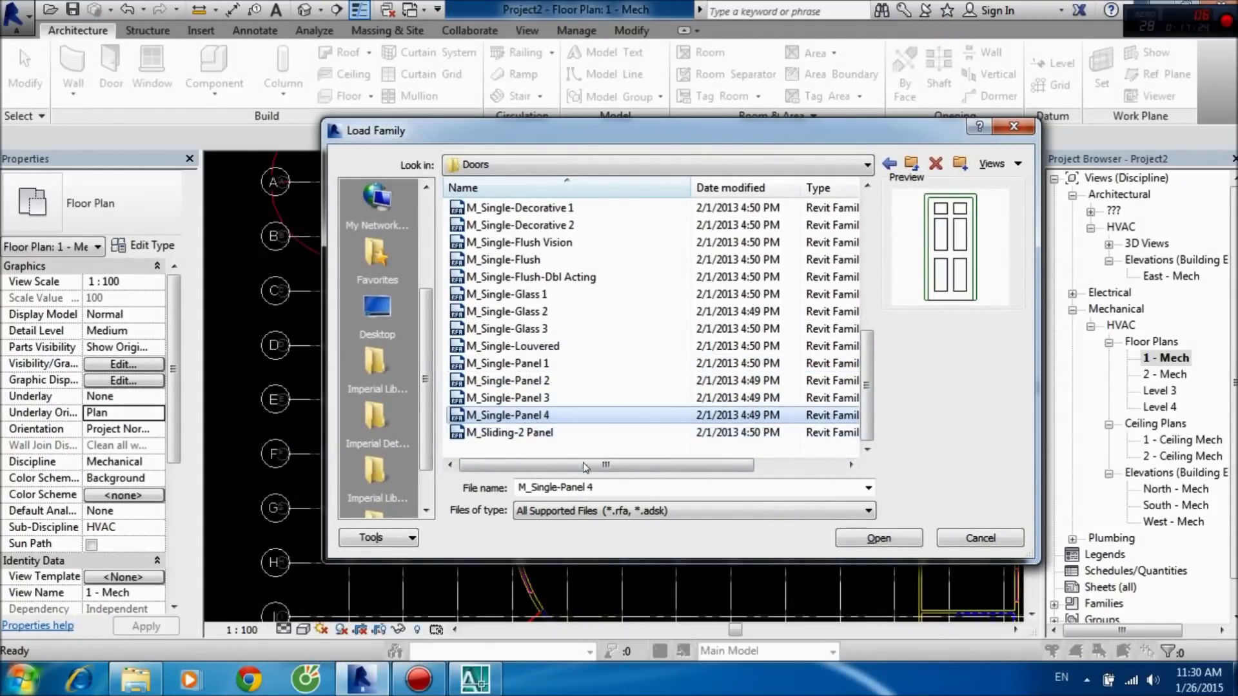
left_click(851, 538)
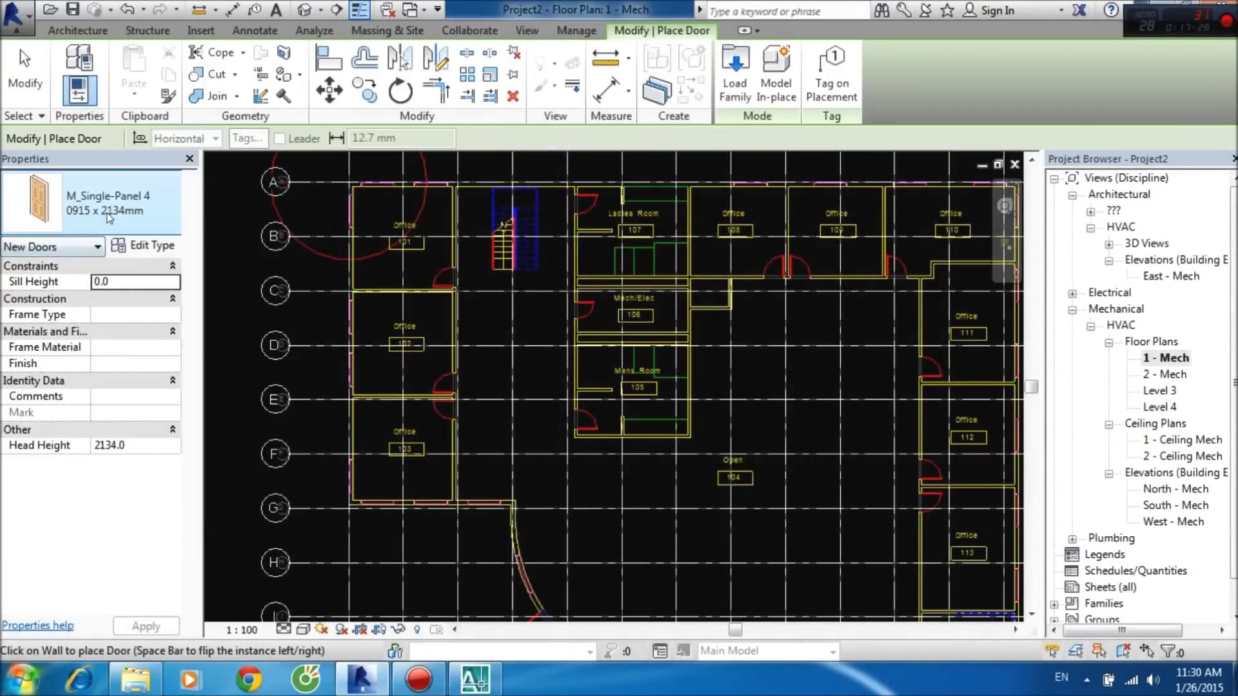
Place the first door in the wall near Office 101.
scroll(484, 267, "up", 2)
scroll(483, 268, "up", 3)
scroll(429, 282, "up", 1)
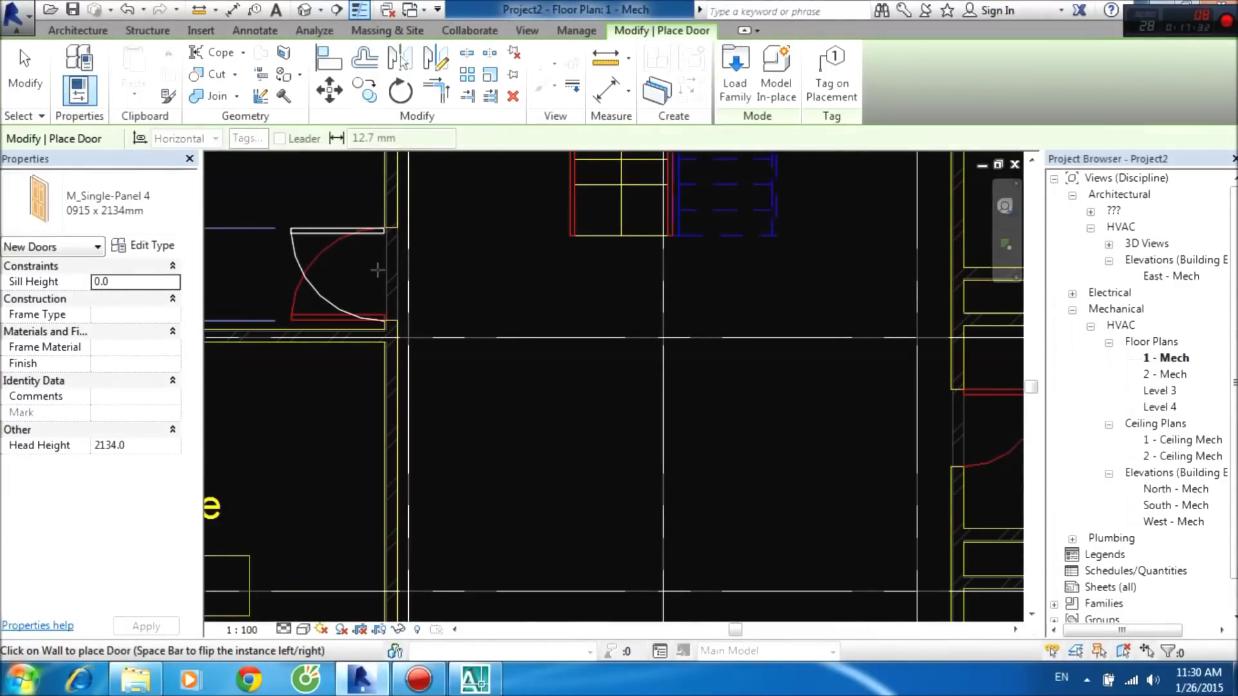
left_click(374, 276)
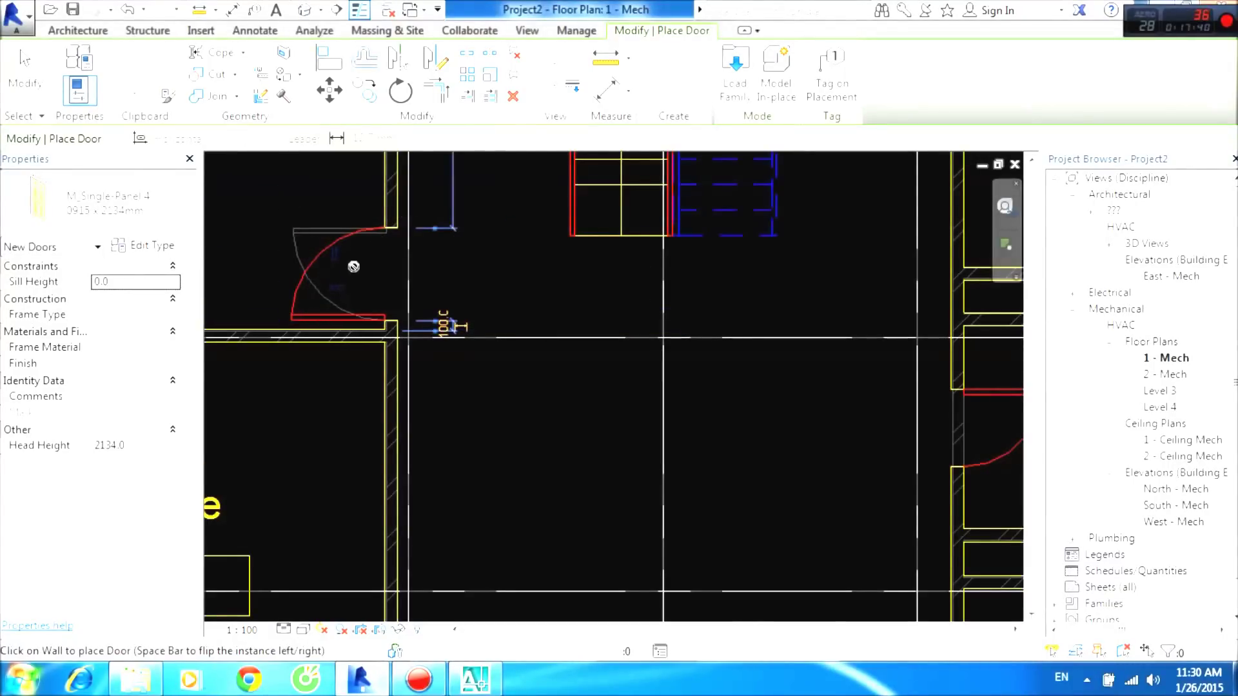
Place door 2 in Office 102's lower wall.
mouse_move(396, 274)
middle_mouse_down()
mouse_move(563, 272)
mouse_move(511, 296)
mouse_move(464, 265)
middle_mouse_up()
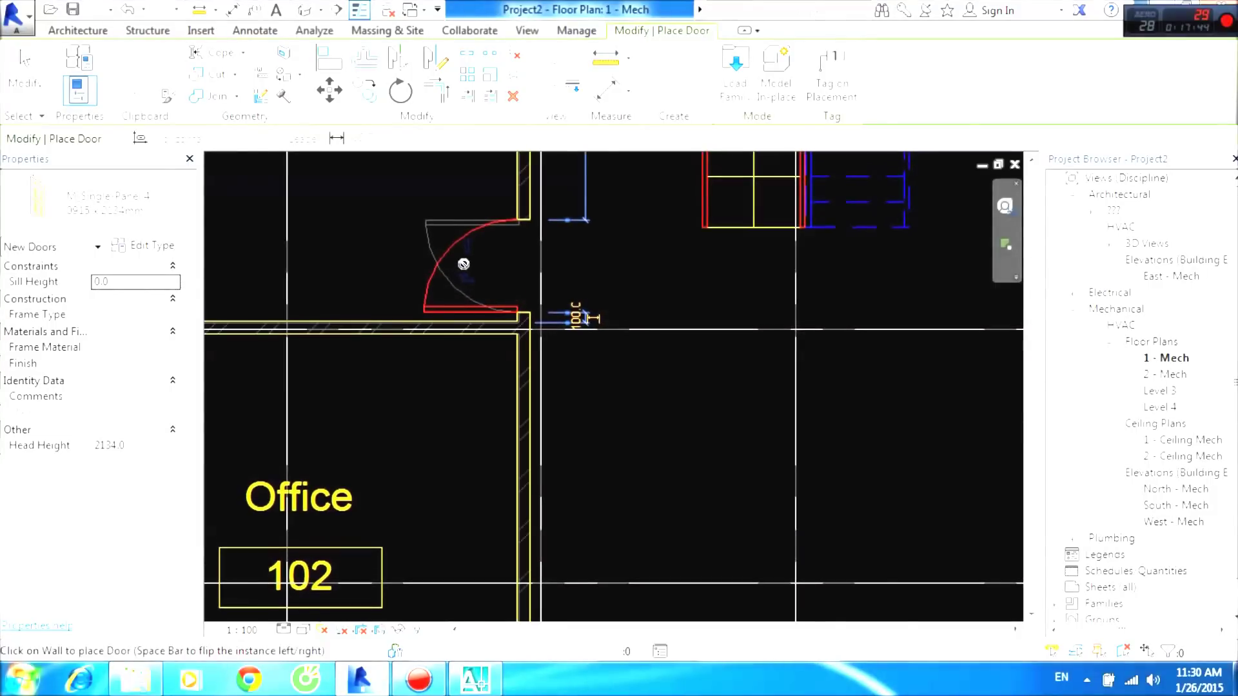
scroll(468, 262, "up", 2)
scroll(469, 253, "up", 1)
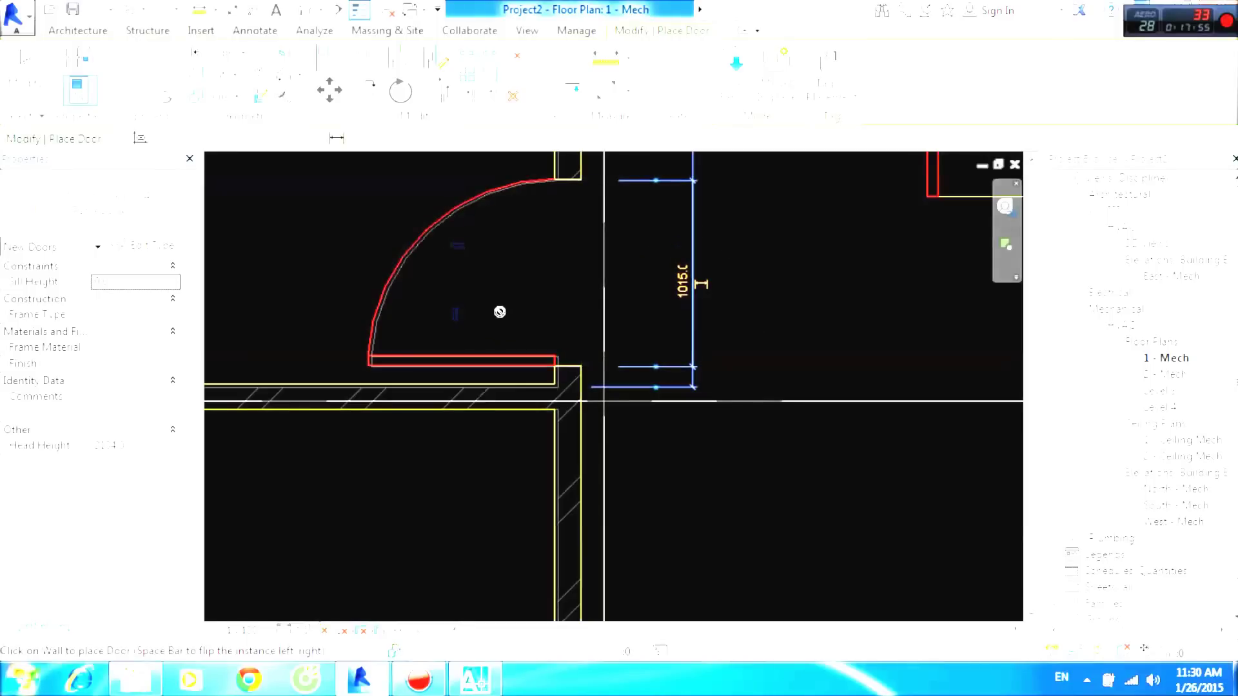
scroll(484, 350, "up", 1)
scroll(575, 365, "up", 2)
scroll(574, 298, "up", 2)
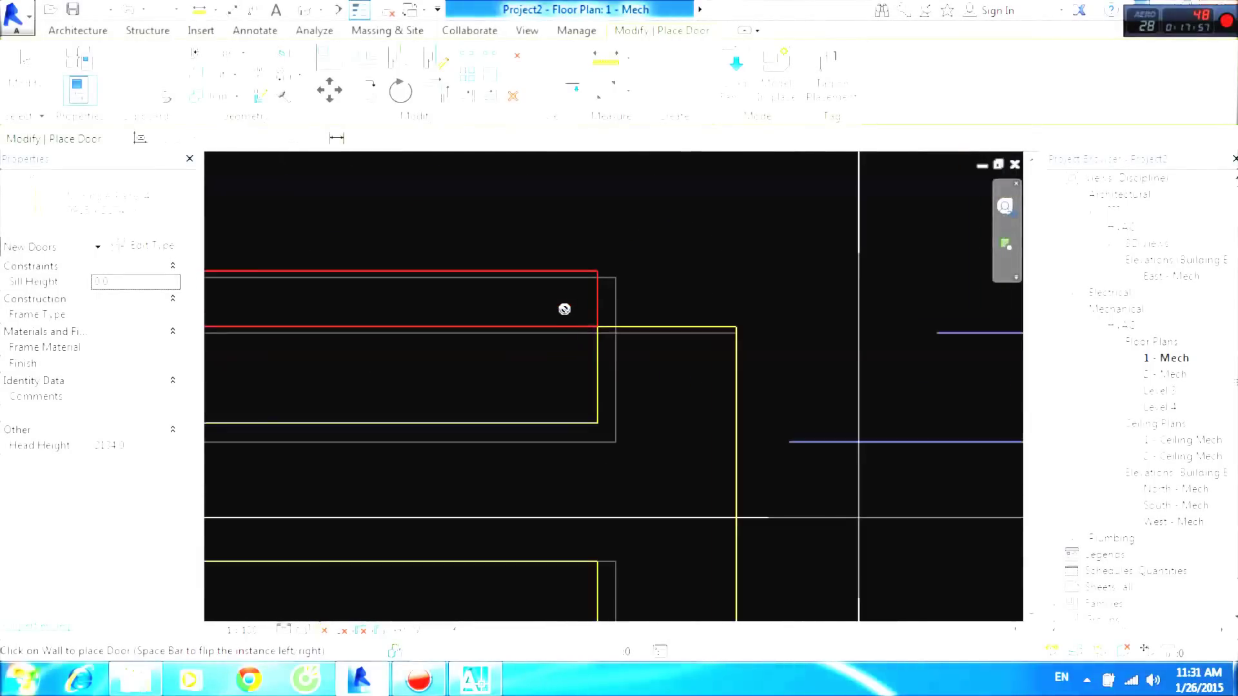
scroll(660, 419, "up", 1)
scroll(647, 437, "up", 2)
scroll(647, 436, "up", 2)
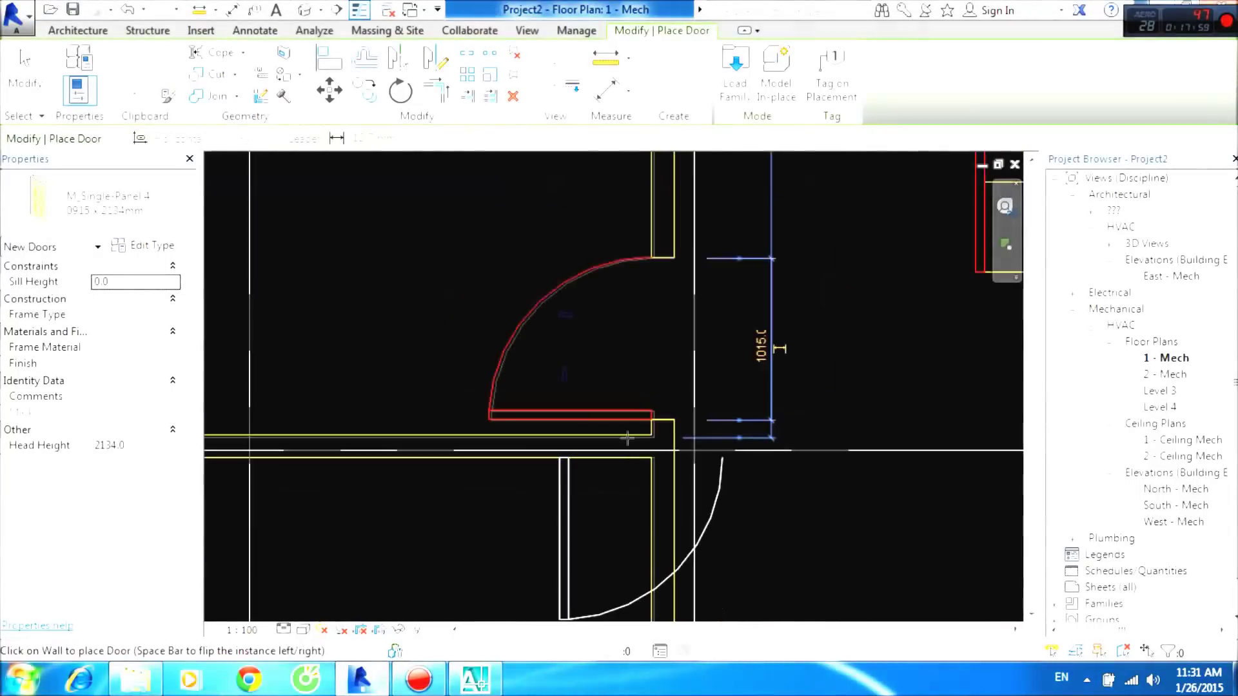
scroll(630, 272, "up", 2)
scroll(631, 271, "down", 3)
middle_click_drag(630, 272, 605, 255)
scroll(553, 344, "up", 1)
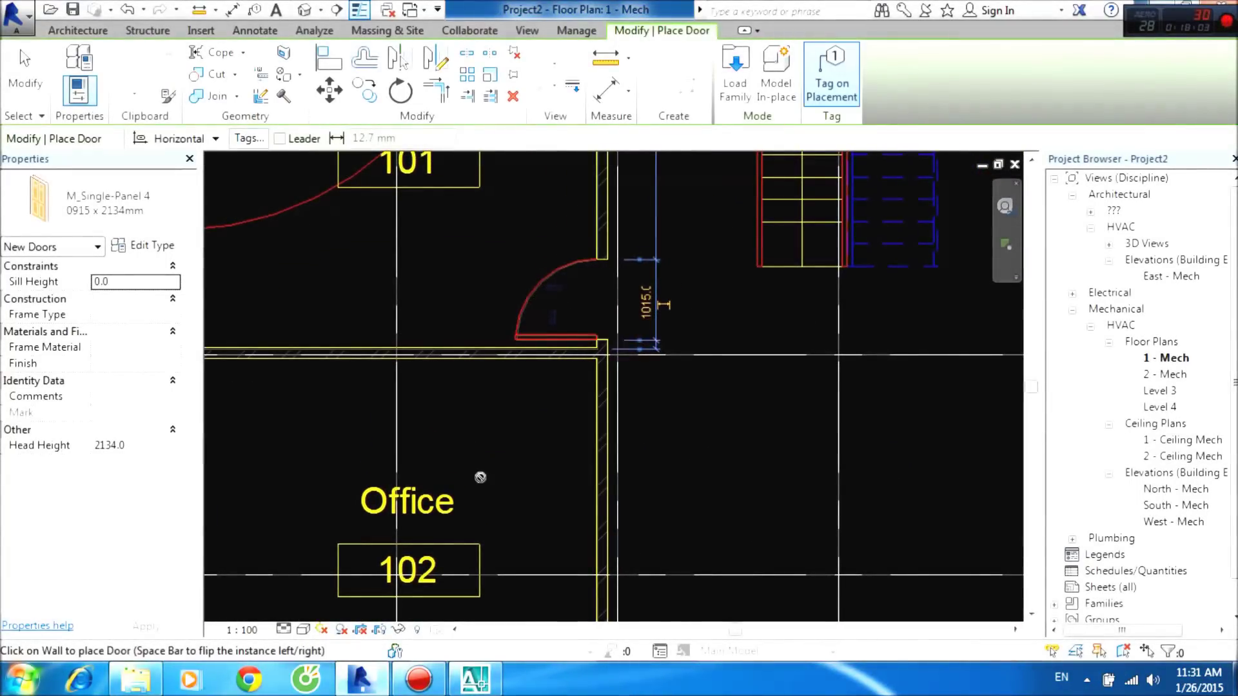
middle_click_drag(551, 542, 514, 312)
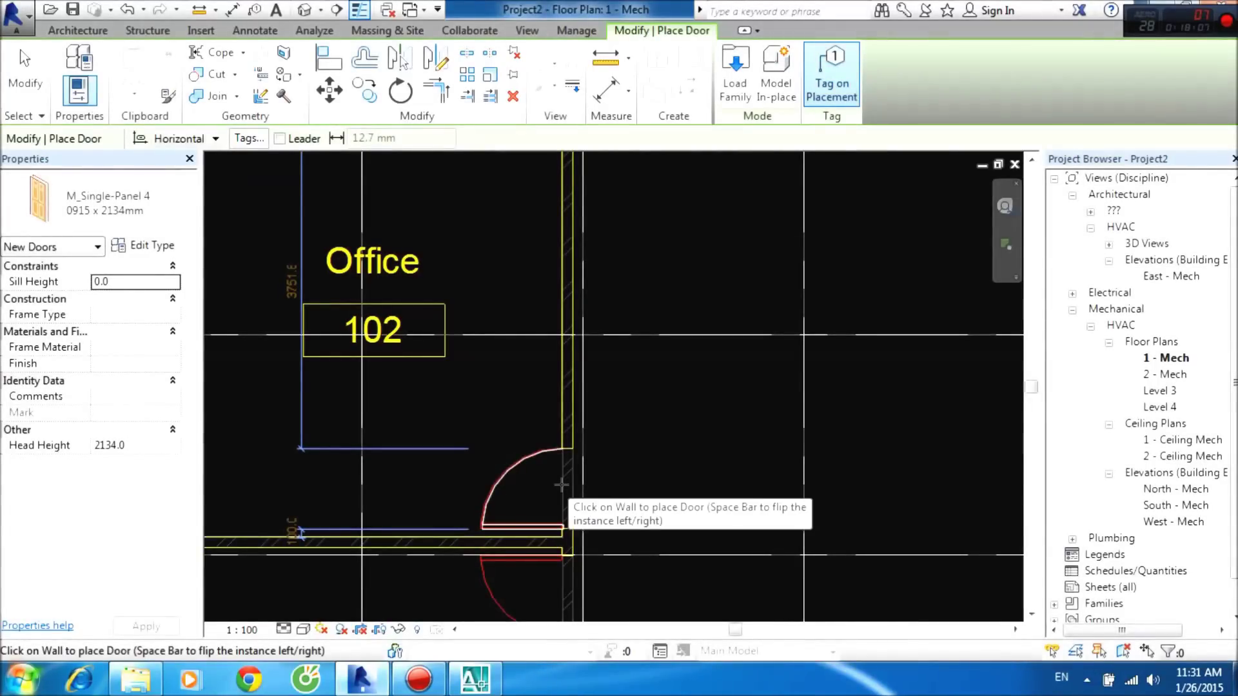
left_click(561, 485)
Place door 3 at Office 103, just below door 2.
middle_click_drag(561, 619, 545, 300)
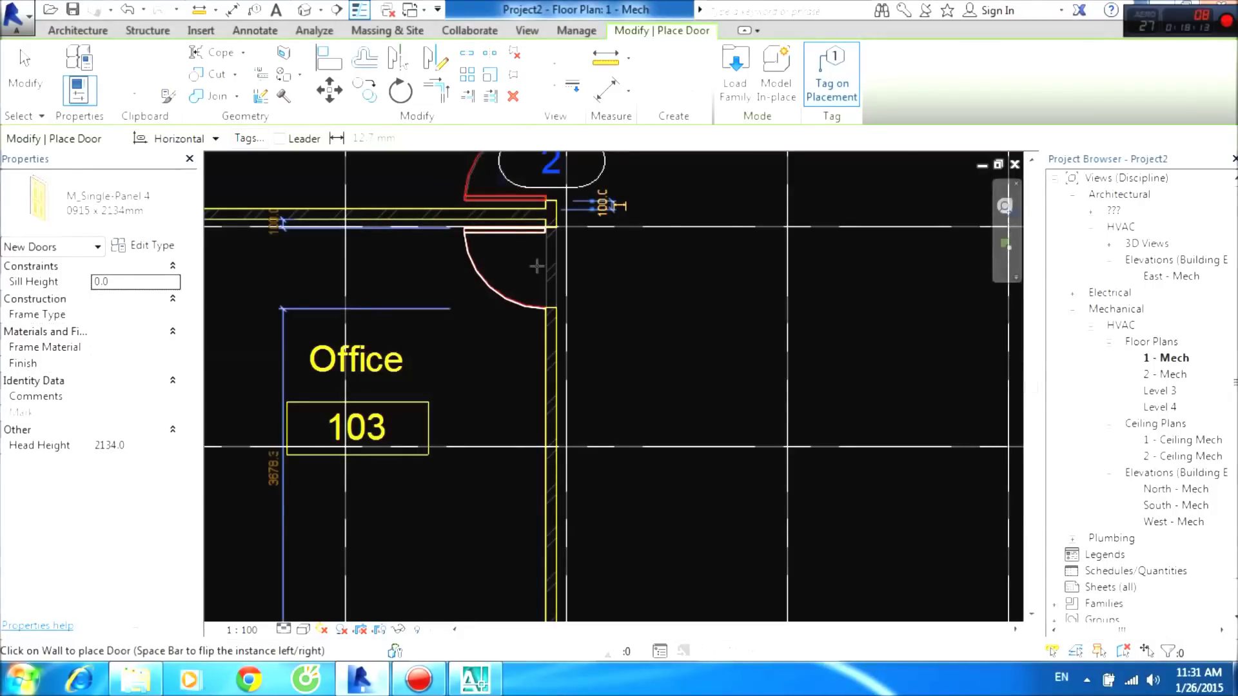
left_click(536, 266)
middle_click_drag(524, 354, 534, 196)
scroll(548, 290, "down", 2)
scroll(582, 374, "down", 2)
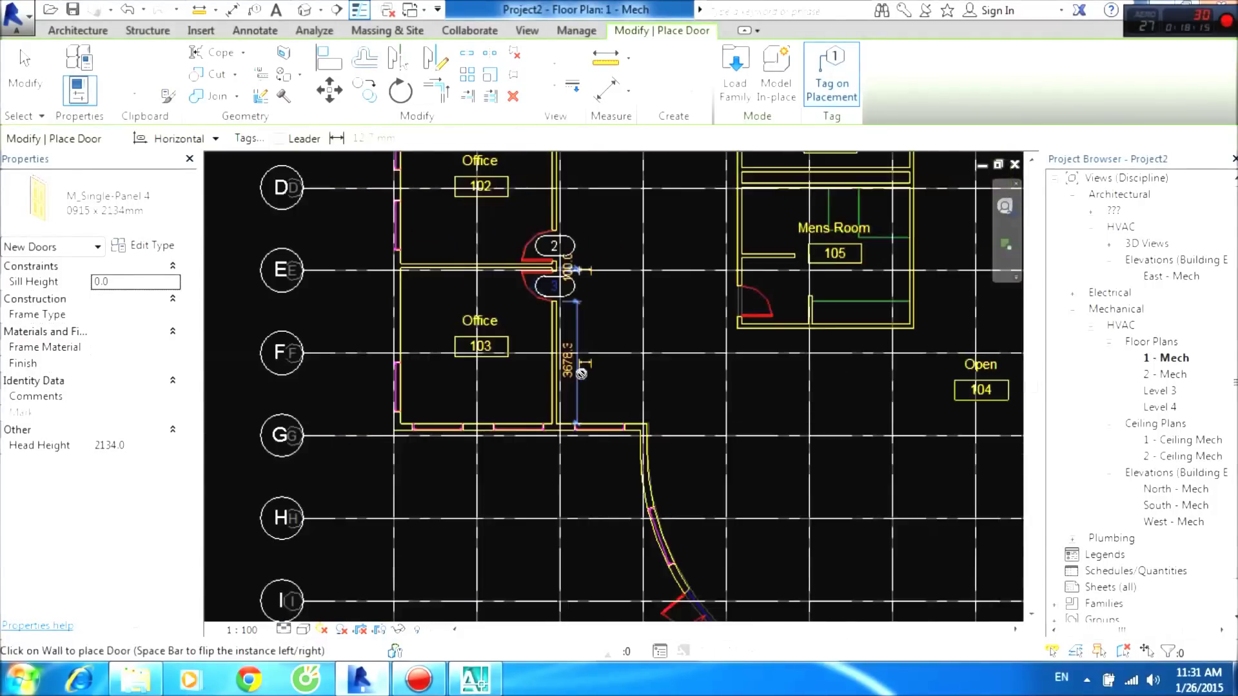
middle_click_drag(582, 374, 509, 624)
mouse_move(570, 409)
middle_mouse_down()
mouse_move(486, 321)
mouse_move(486, 498)
middle_mouse_up()
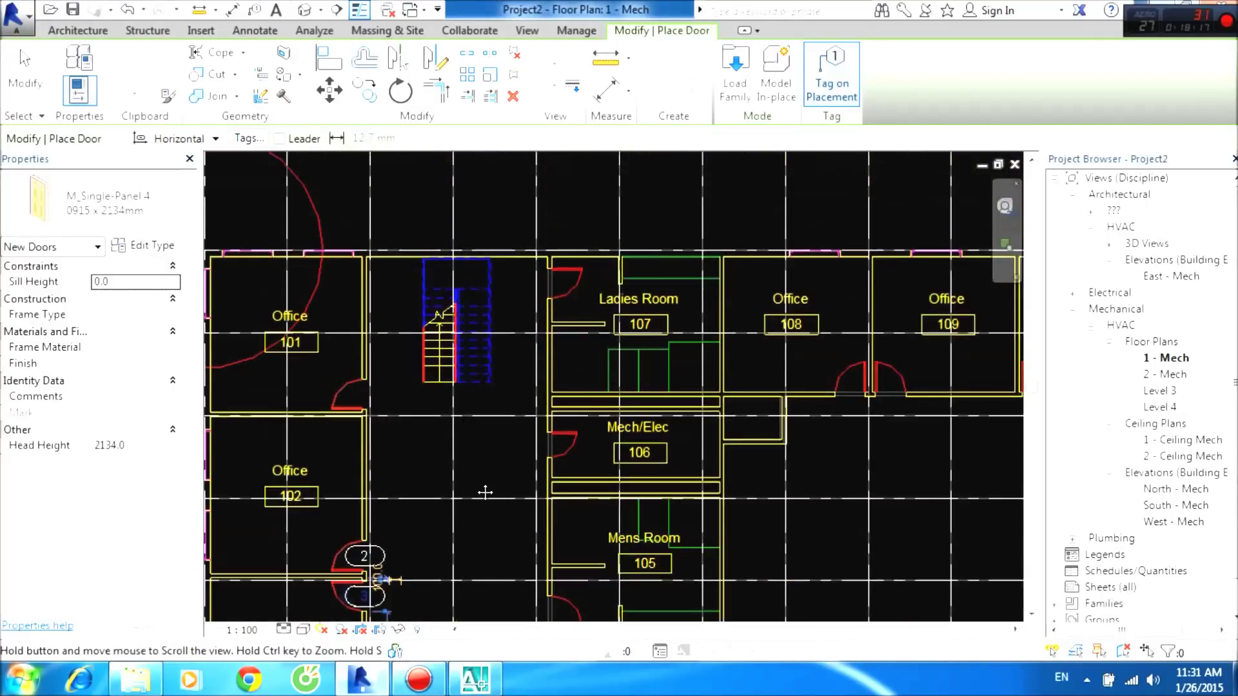
Place door 4 at the Ladies Room wall and door 5 in the Mech/Elec 106 wall.
scroll(516, 297, "up", 3)
scroll(614, 241, "up", 2)
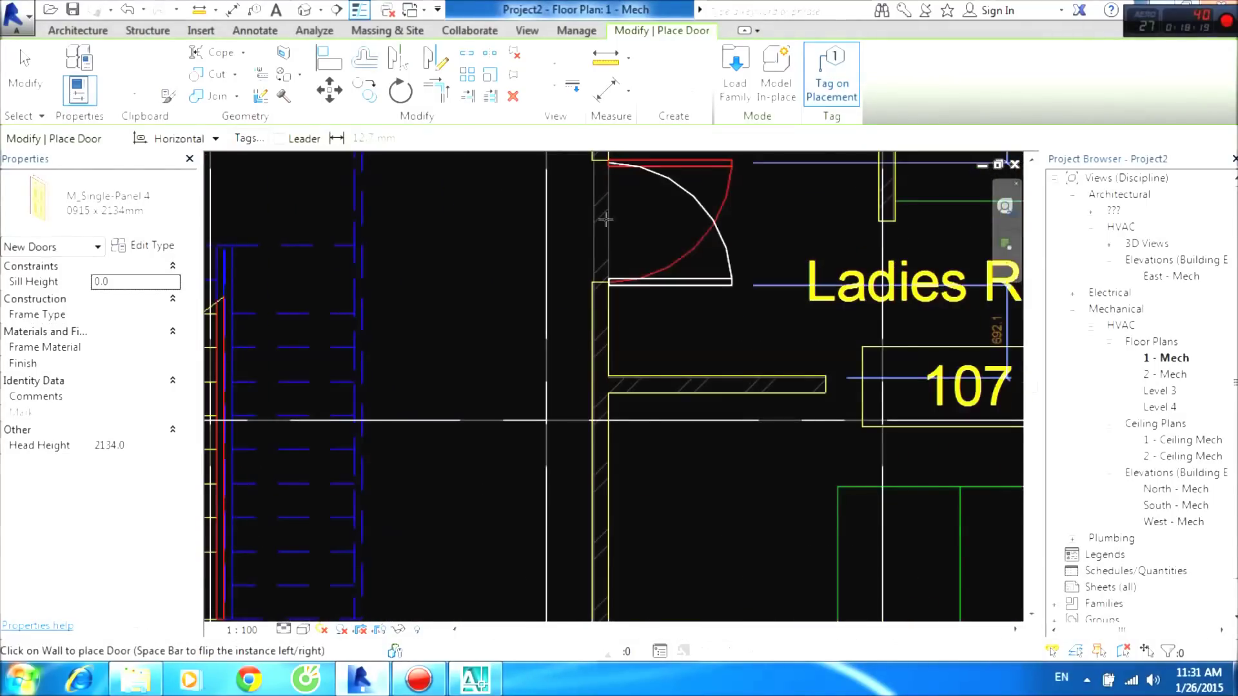
left_click(604, 220)
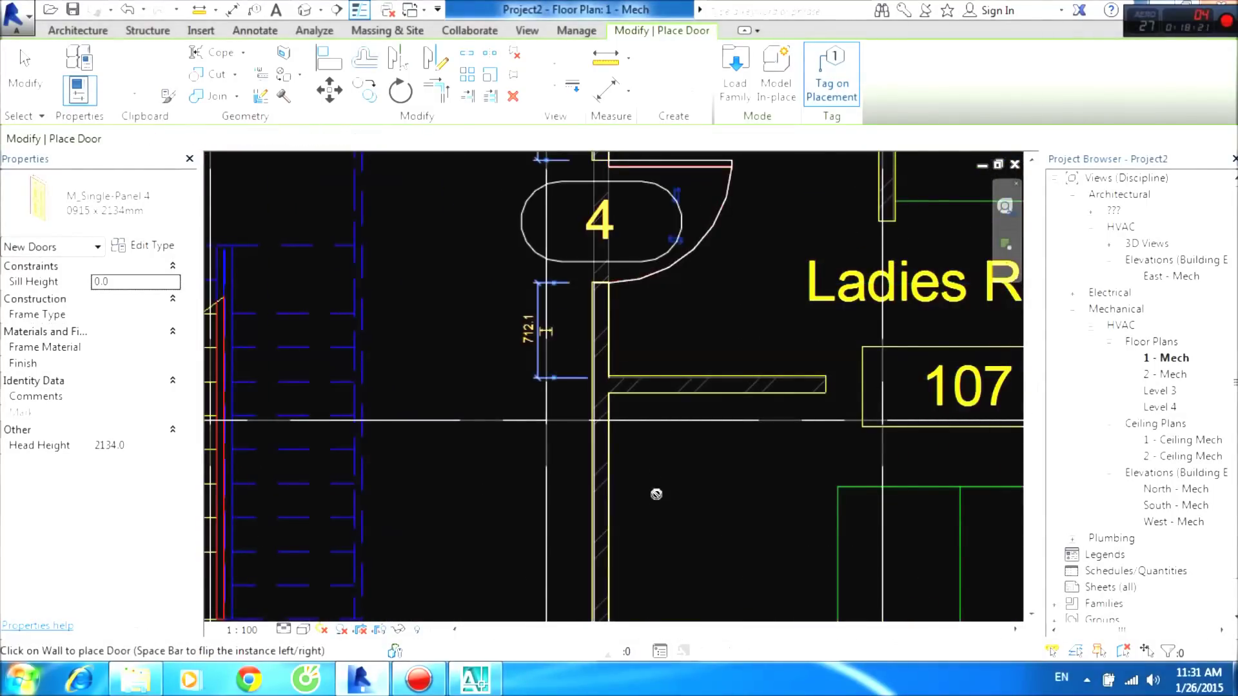
middle_click_drag(604, 220, 647, 171)
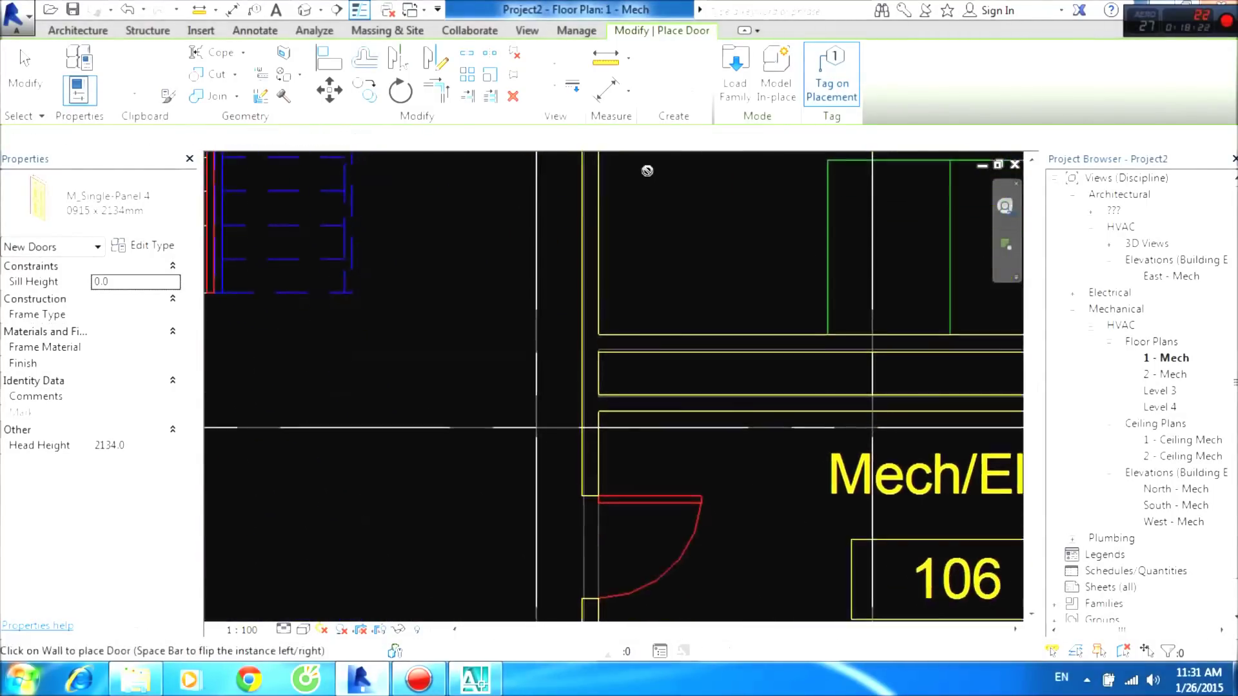
left_click(598, 543)
Place a door in the Mens Room 105 wall, then doors 7 and 8 side by side.
scroll(598, 543, "down", 2)
middle_click_drag(661, 459, 651, 129)
middle_click_drag(542, 497, 561, 346)
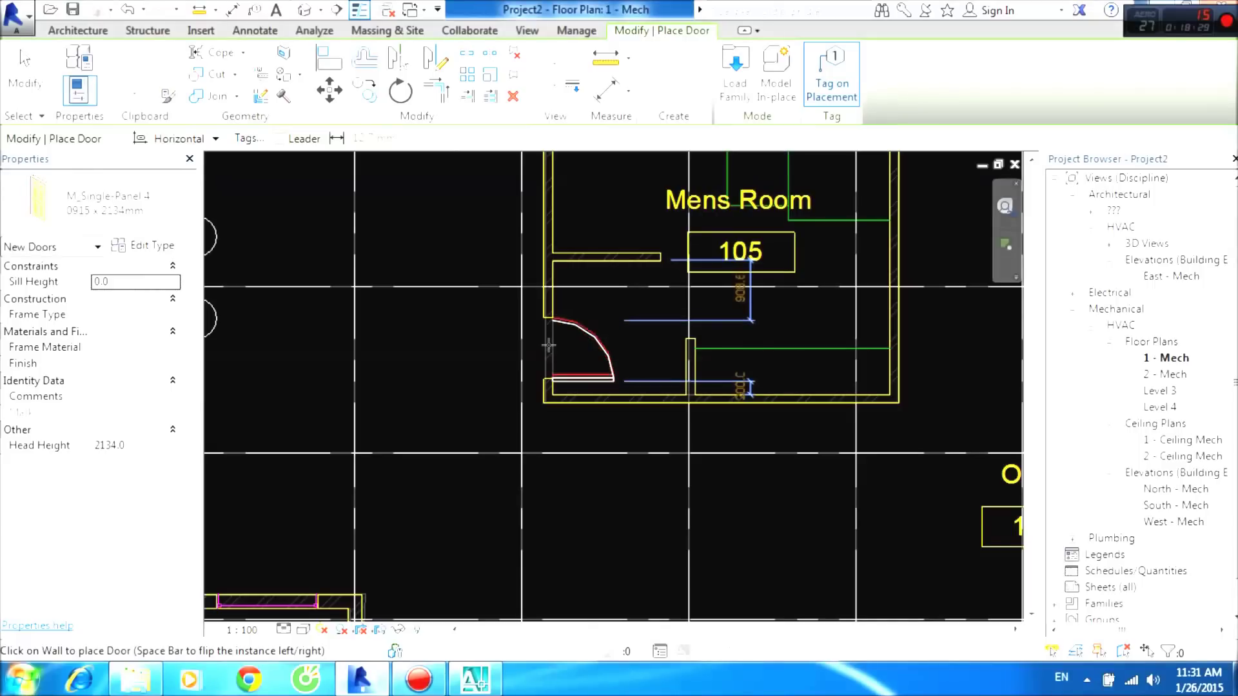
left_click(557, 347)
scroll(557, 346, "down", 2)
middle_click_drag(705, 346, 490, 361)
scroll(643, 472, "down", 2)
scroll(597, 328, "up", 5)
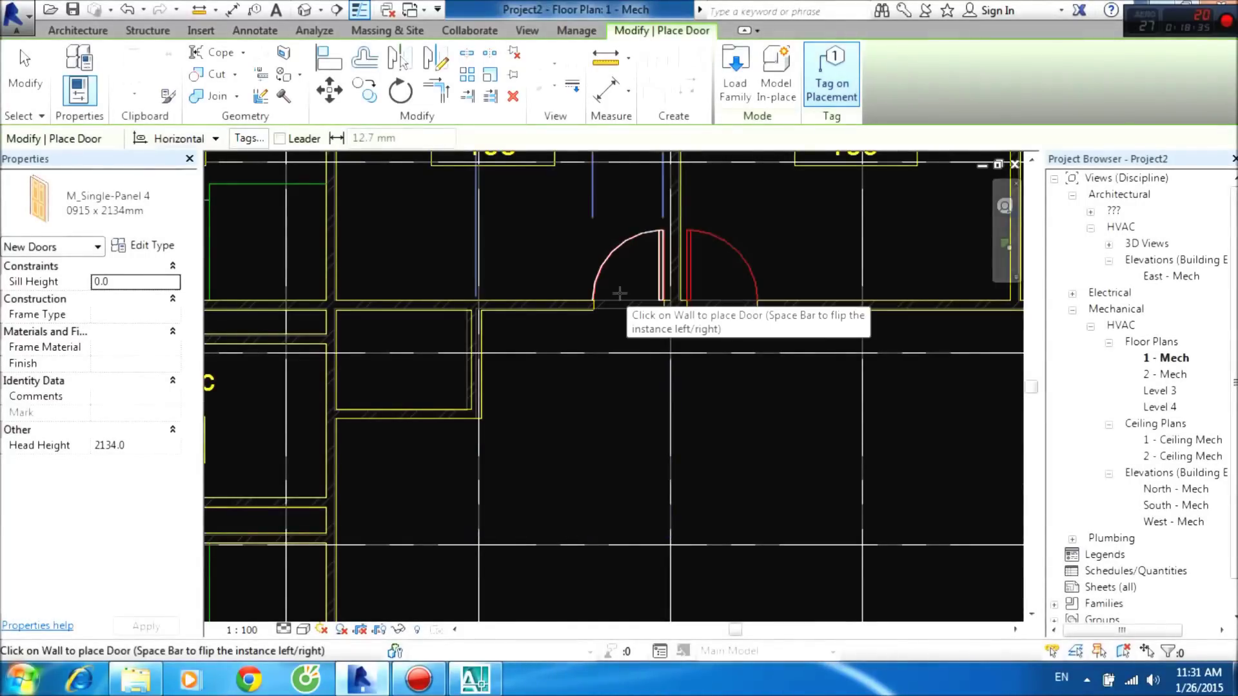
left_click(619, 293)
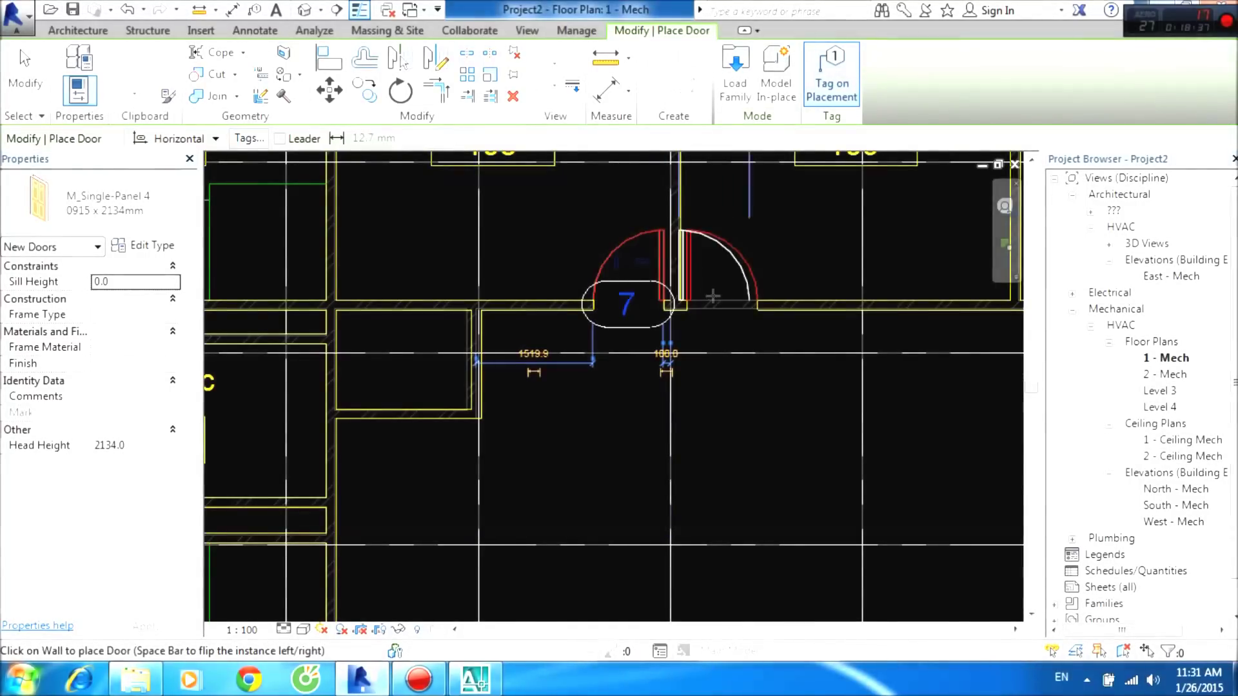
left_click(713, 297)
Place doors 9, 10 and 11 by room 110, Office 111 and Office 112.
scroll(713, 296, "down", 3)
middle_click_drag(951, 328, 667, 256)
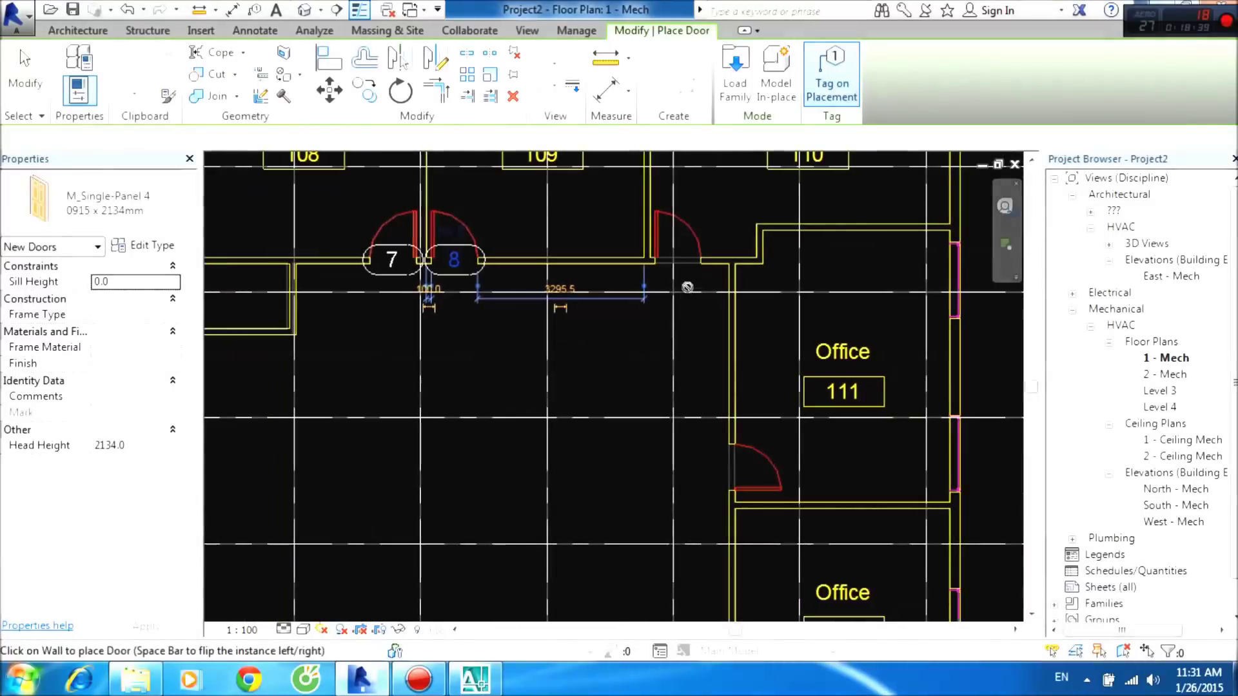
left_click(671, 257)
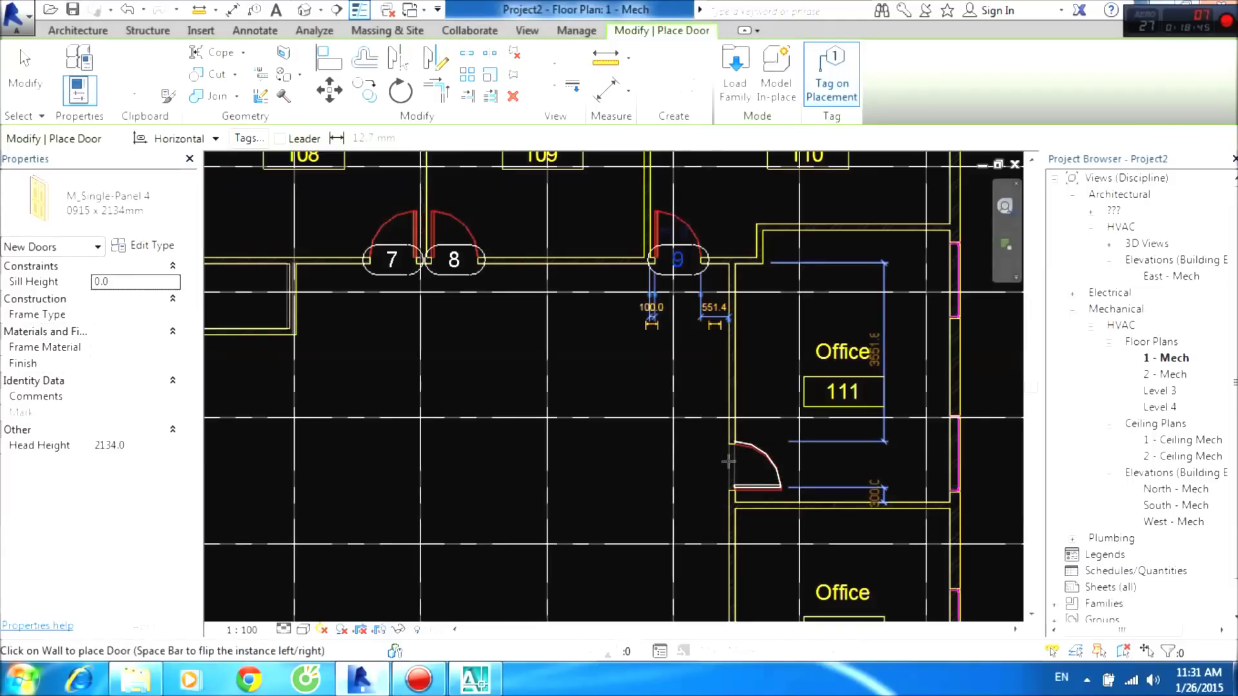
left_click(730, 489)
middle_click_drag(729, 489, 638, 216)
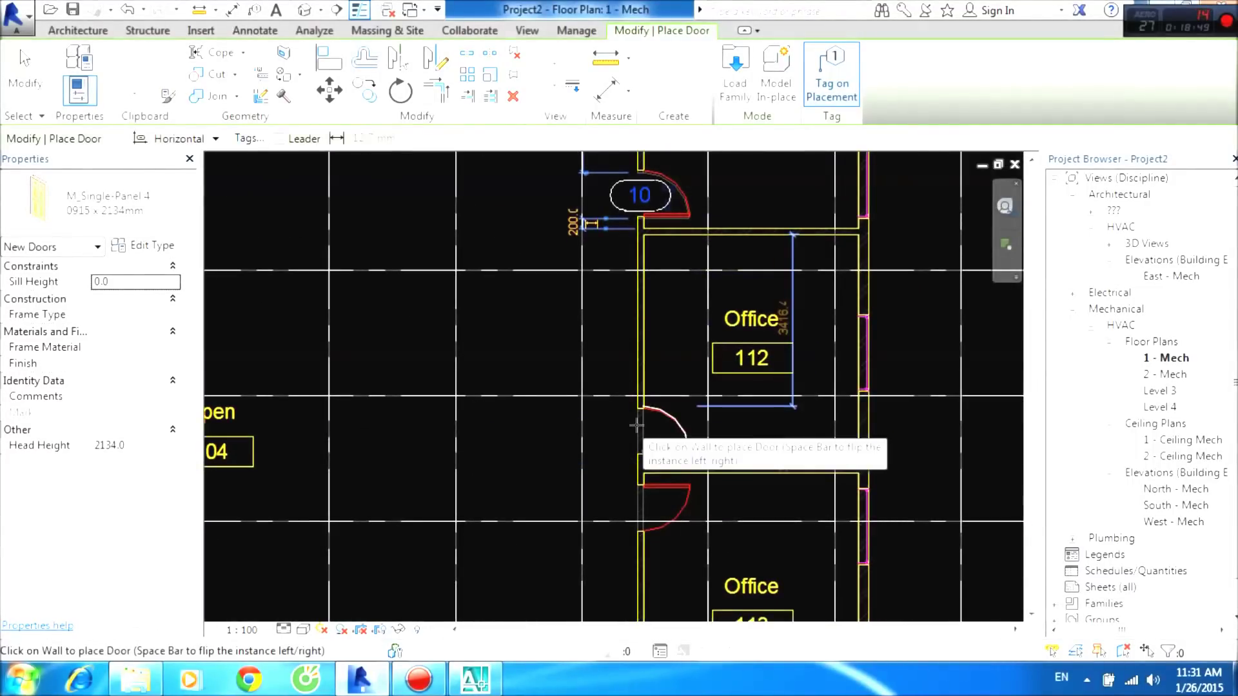
left_click(636, 425)
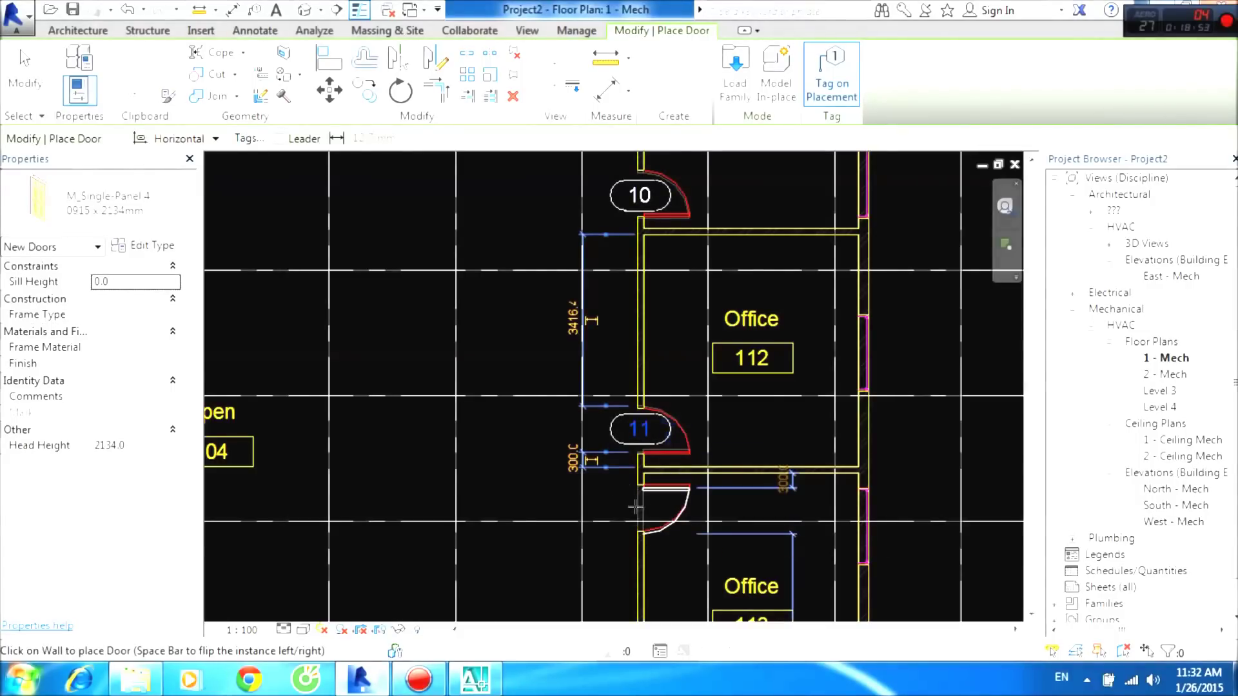
Place doors 12–15 at Office 113, Stairwell 114, Office 115 and below the stairwell.
left_click(636, 502)
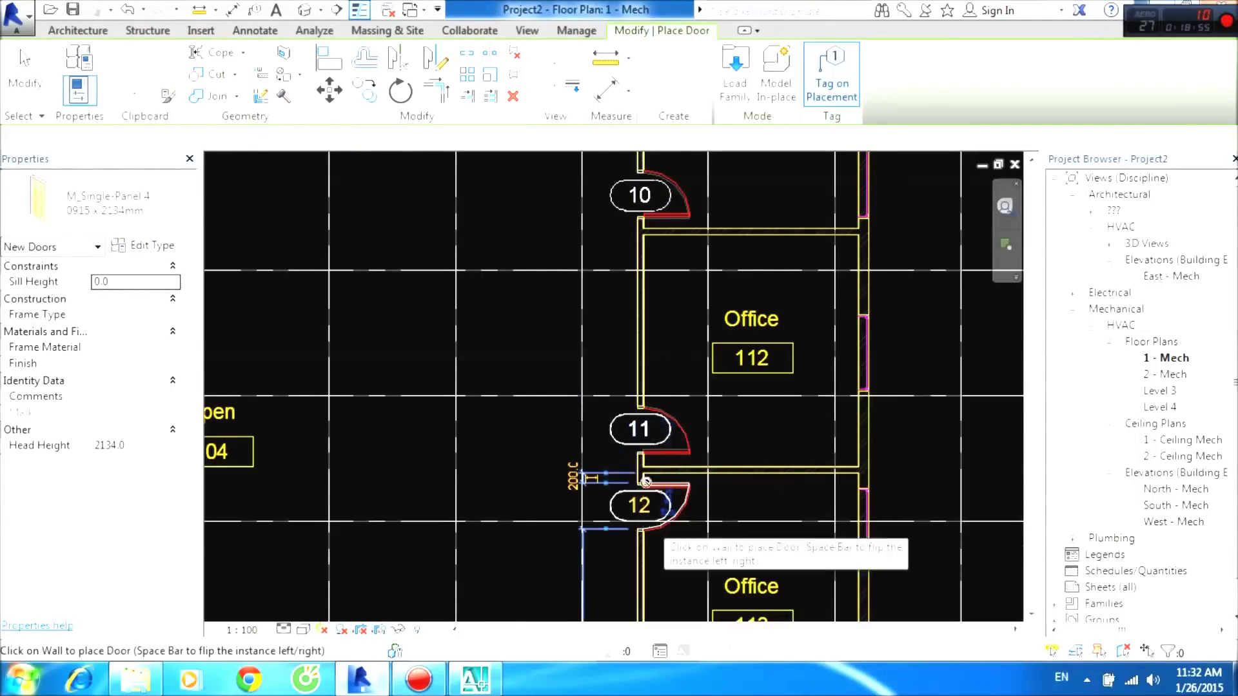
middle_click_drag(636, 502, 584, 200)
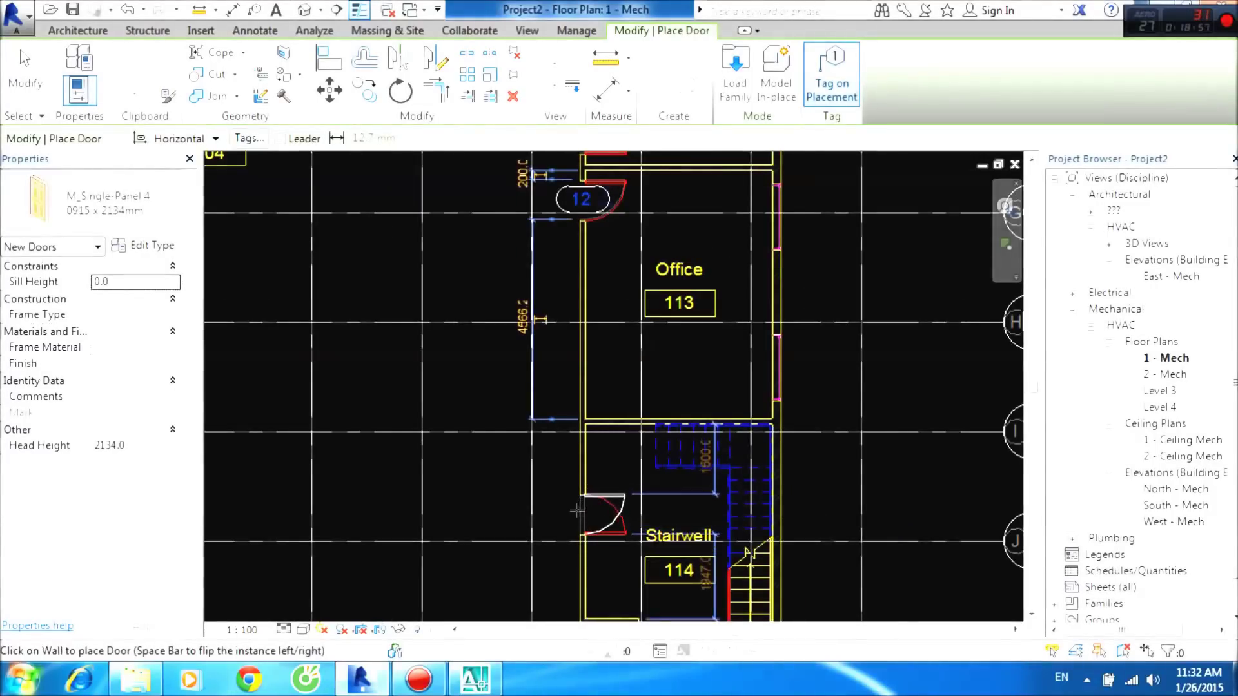
left_click(580, 503)
middle_click_drag(607, 415, 575, 82)
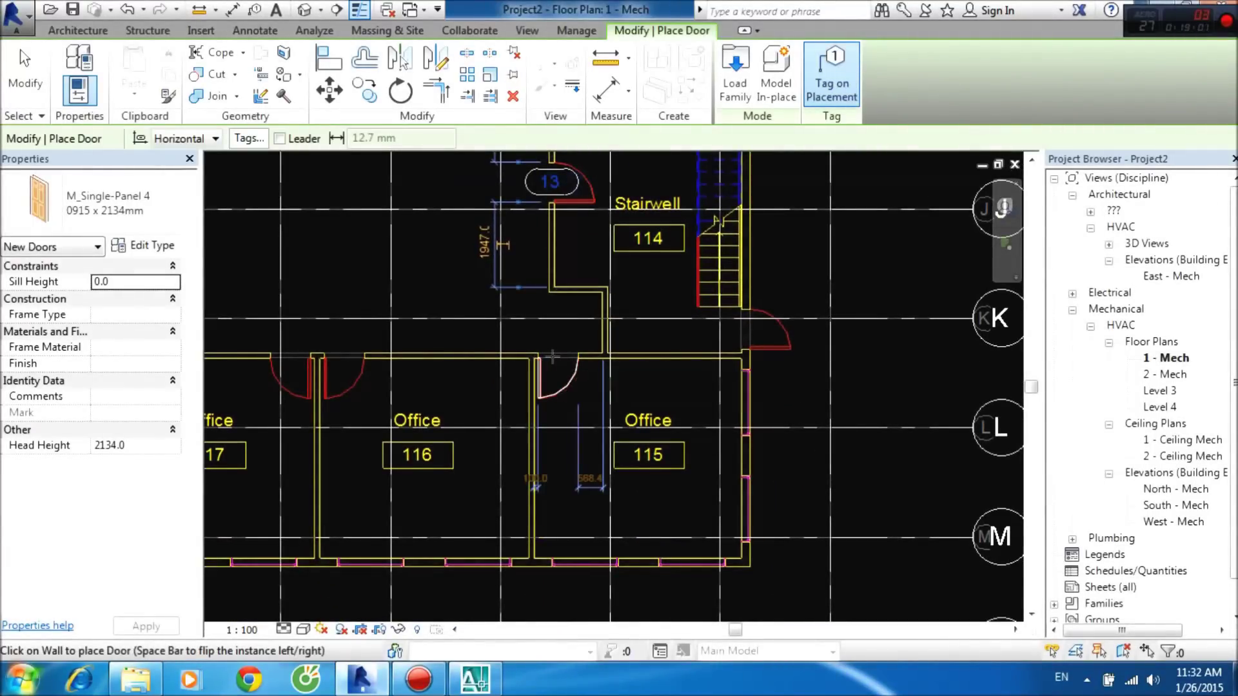
left_click(549, 356)
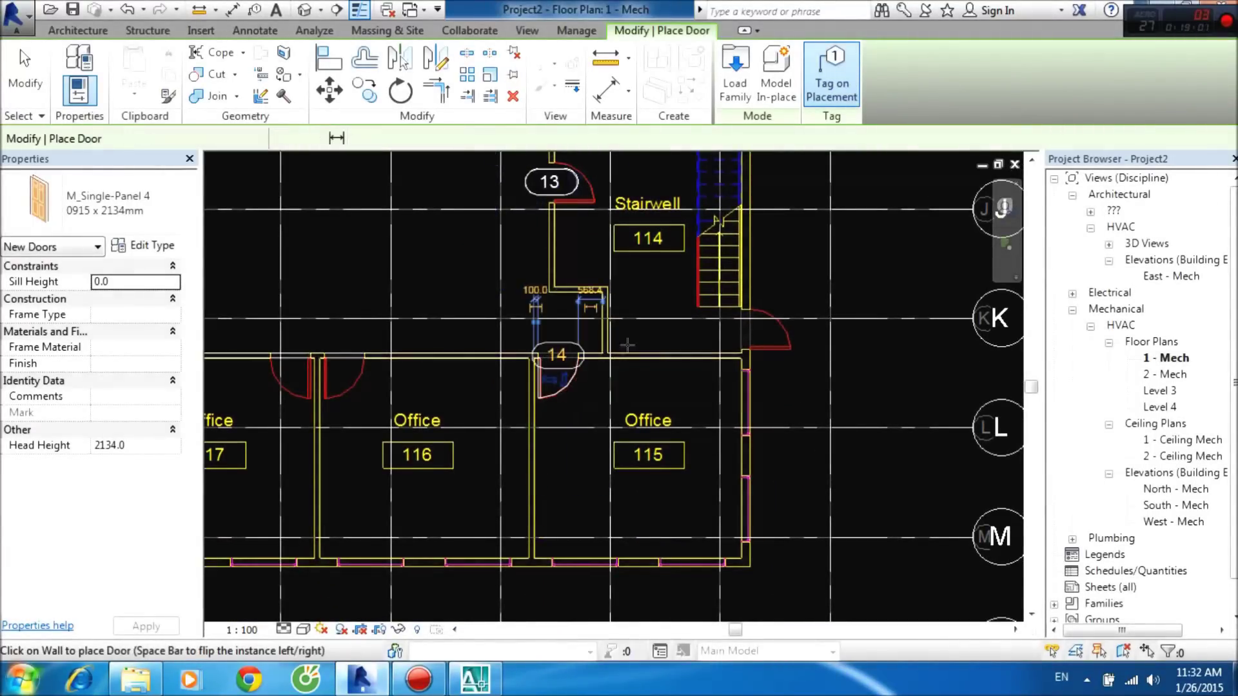
left_click(740, 325)
Place doors 16 and 17 in the walls of Offices 116 and 117.
middle_click_drag(443, 358, 598, 321)
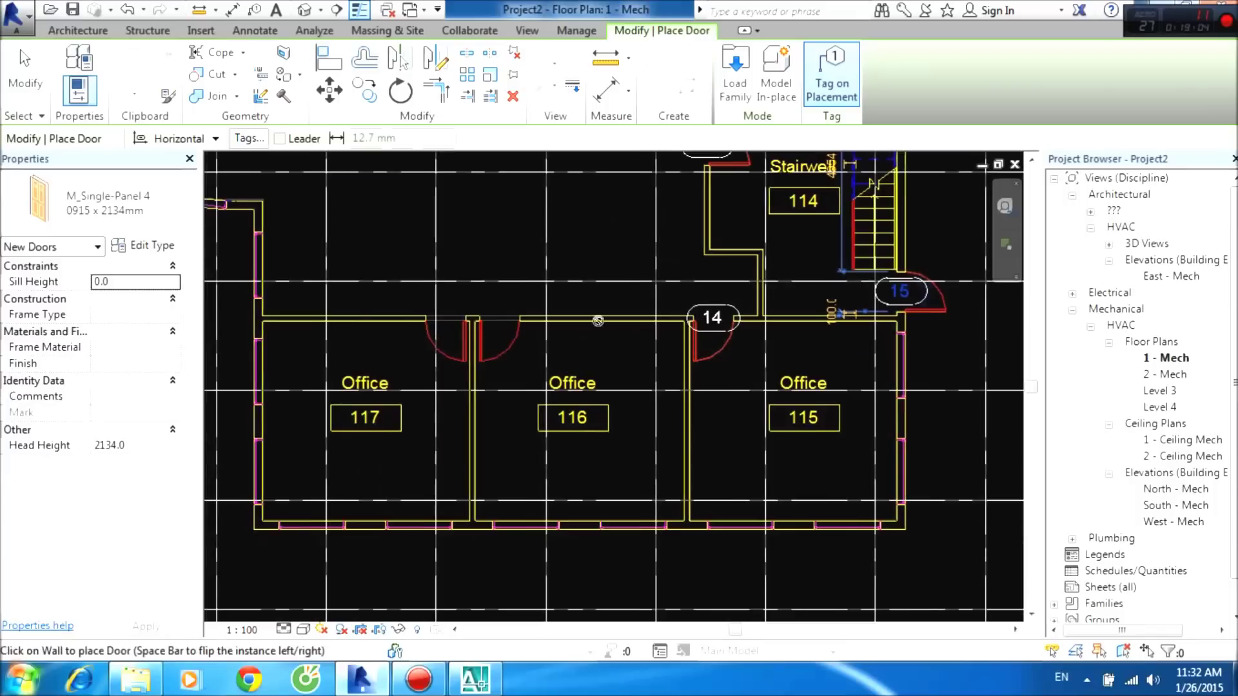
left_click(493, 315)
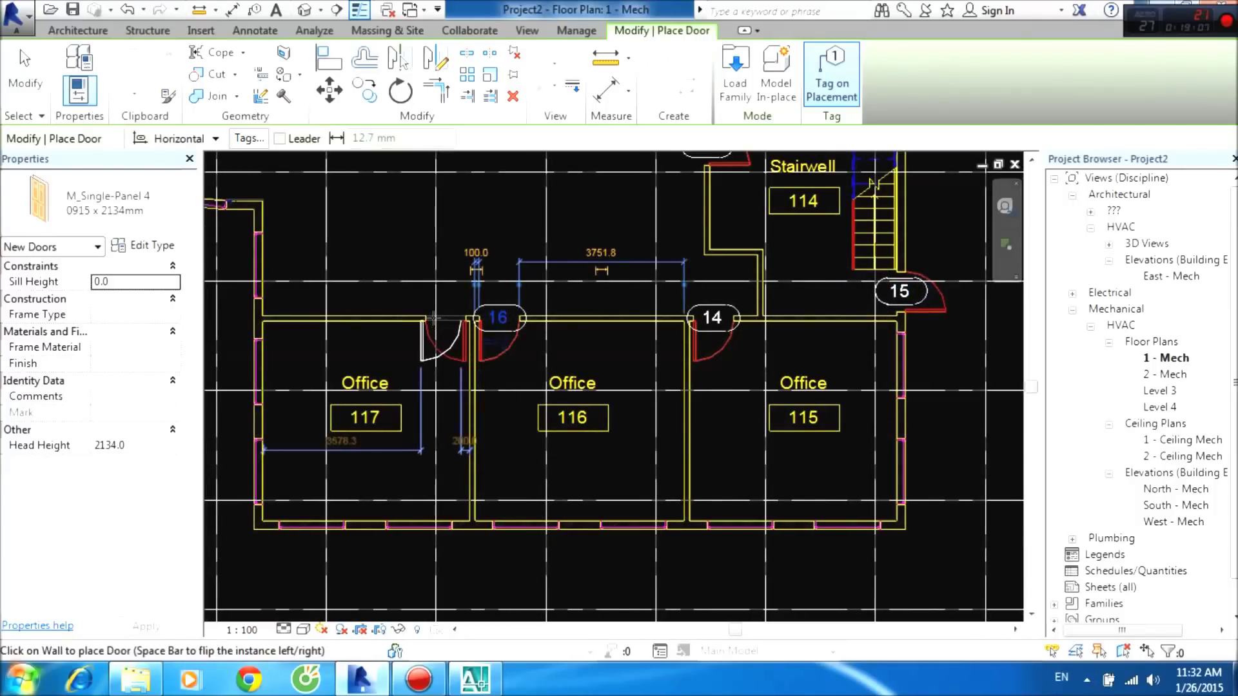
left_click(433, 318)
Pan and zoom to review rooms 114–117, then return to the Architecture tools.
middle_click_drag(531, 372, 699, 372)
scroll(629, 382, "down", 1)
scroll(628, 382, "down", 2)
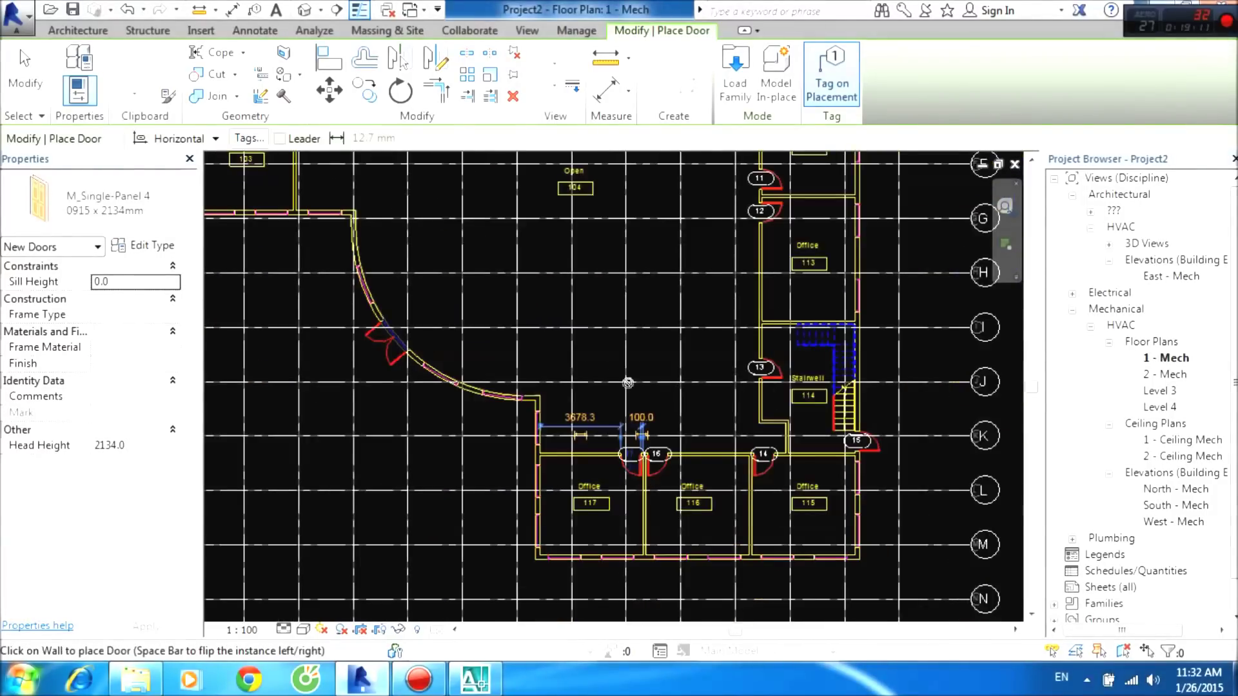
scroll(628, 383, "down", 2)
scroll(436, 358, "up", 1)
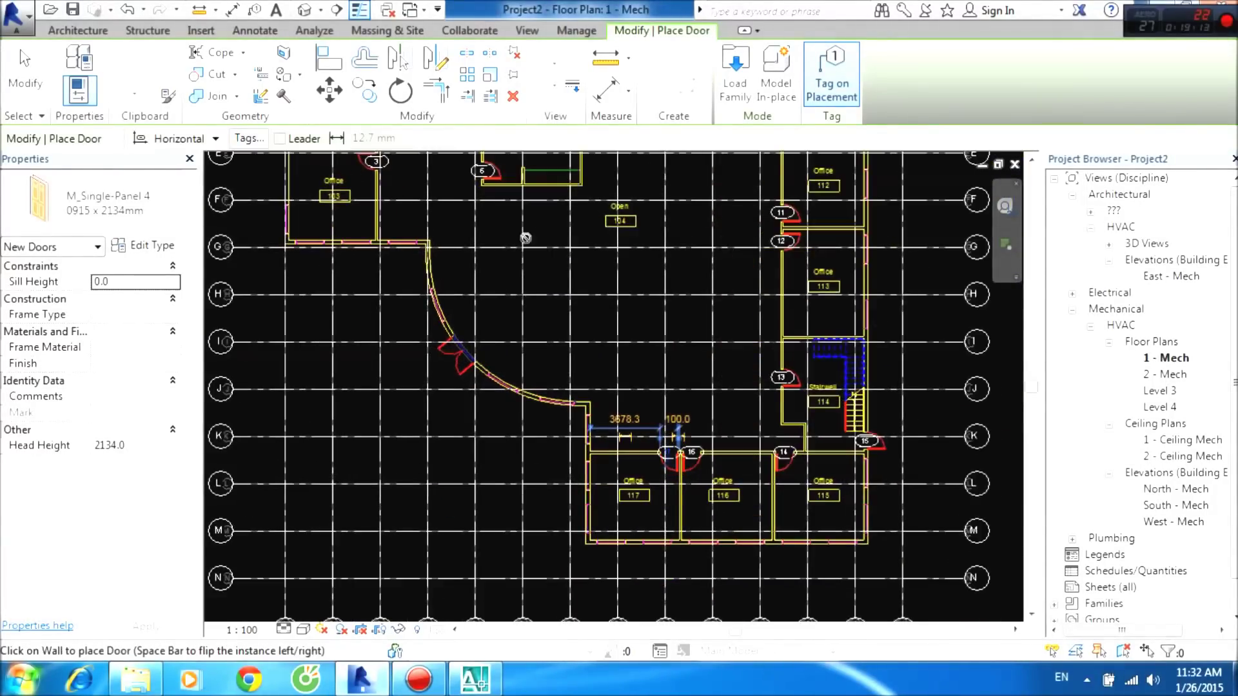
middle_click_drag(525, 238, 564, 409)
middle_click_drag(536, 352, 533, 392)
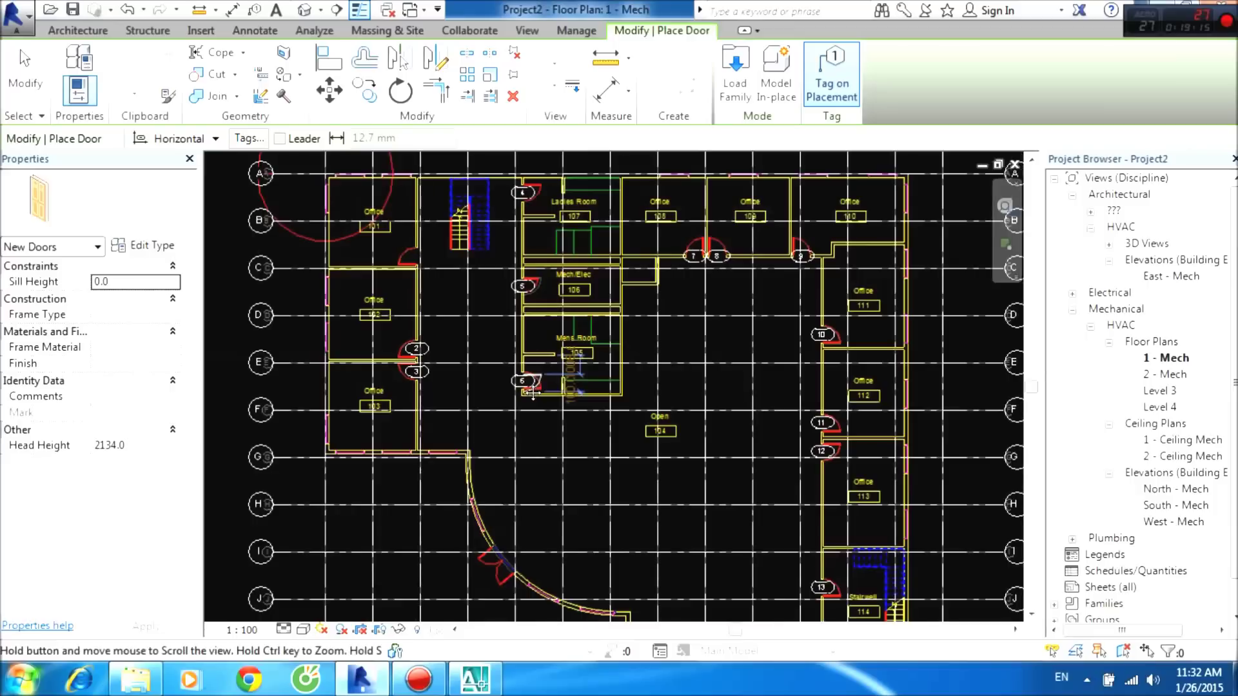
middle_click_drag(613, 447, 539, 281)
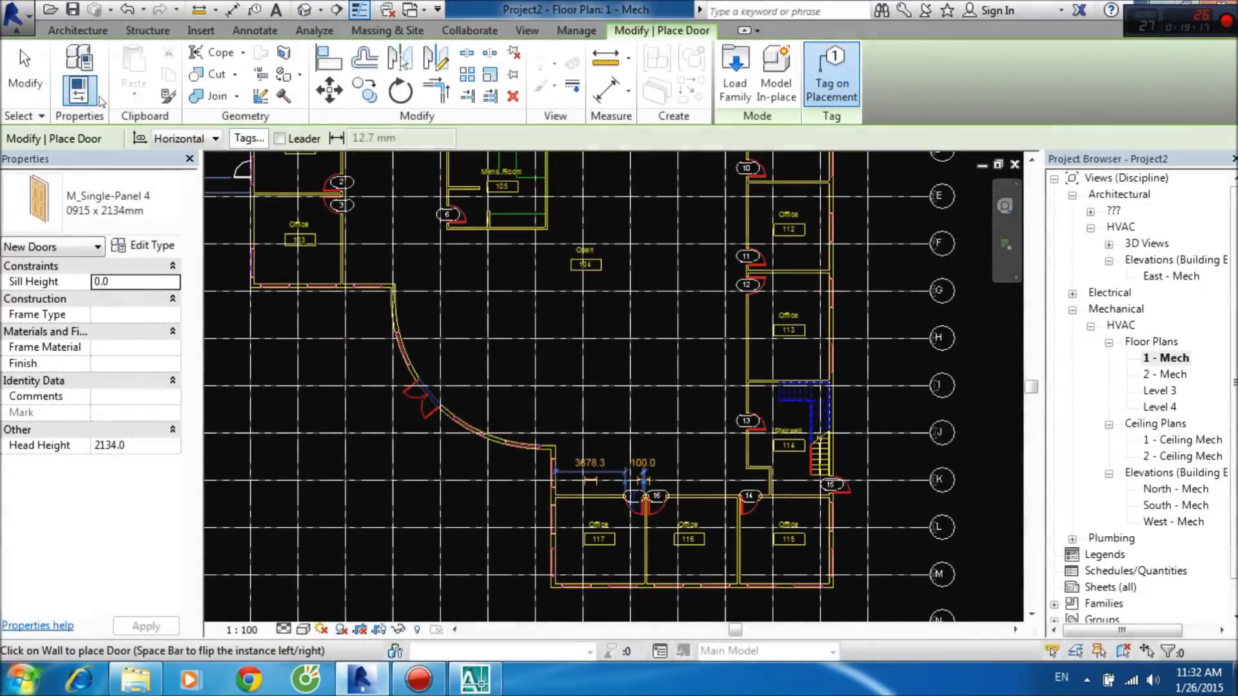
left_click(77, 30)
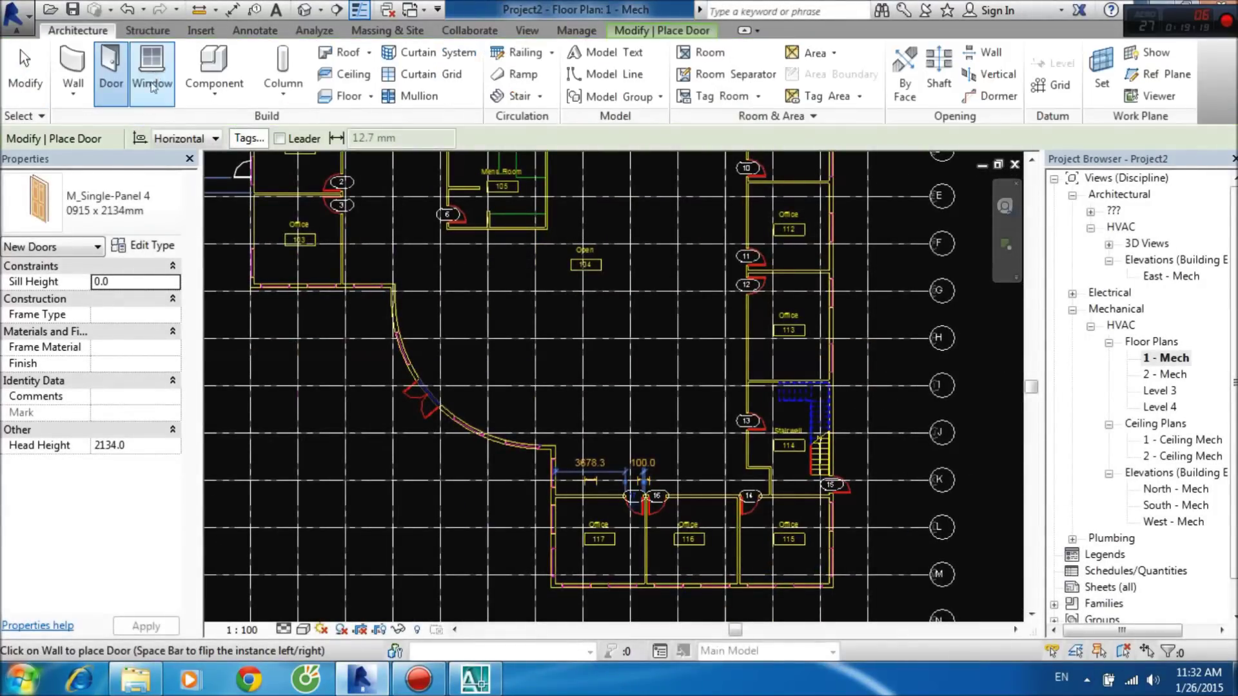
Start the Window tool, browse Double Hung and Hopper families, then cancel the load.
left_click(152, 71)
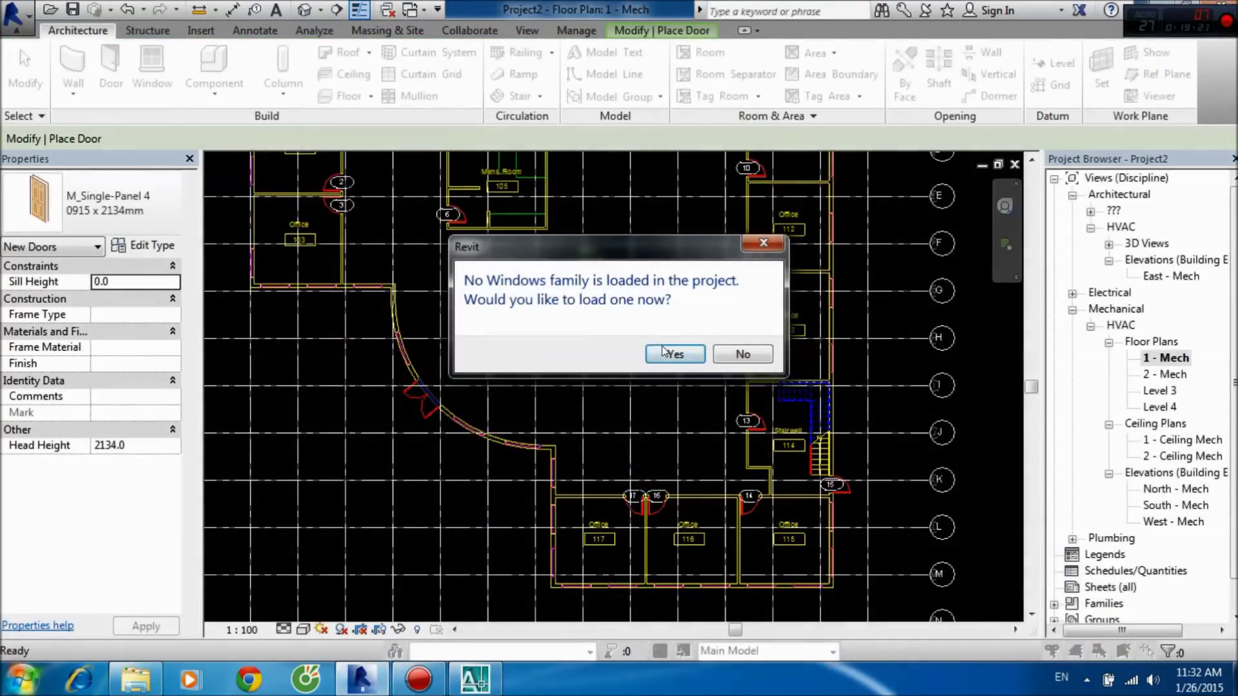
left_click(674, 354)
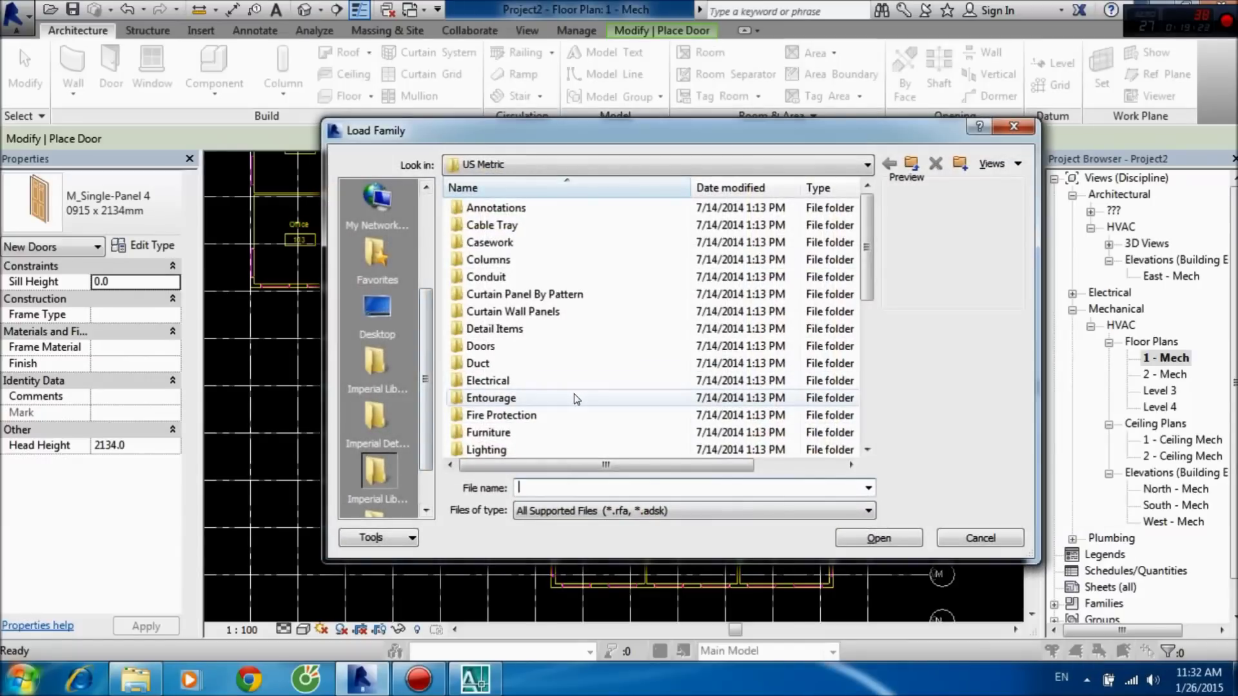
scroll(548, 372, "down", 2)
scroll(546, 392, "down", 2)
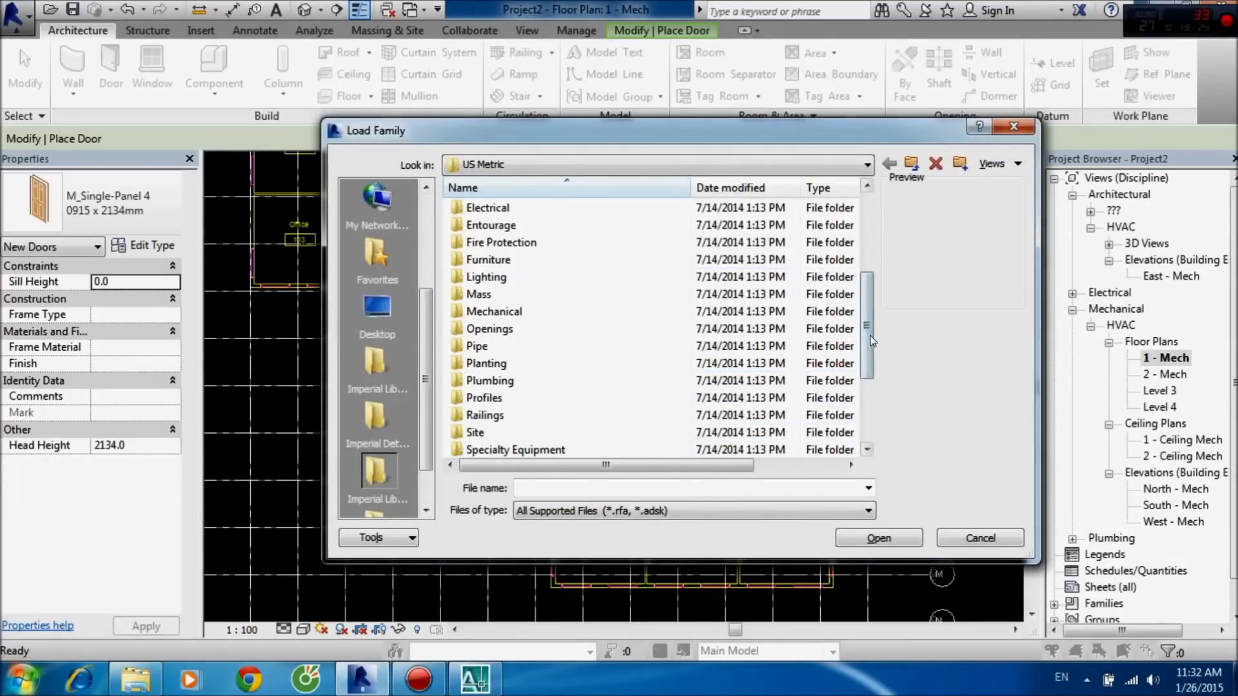
left_click_drag(871, 341, 867, 424)
double_click(587, 433)
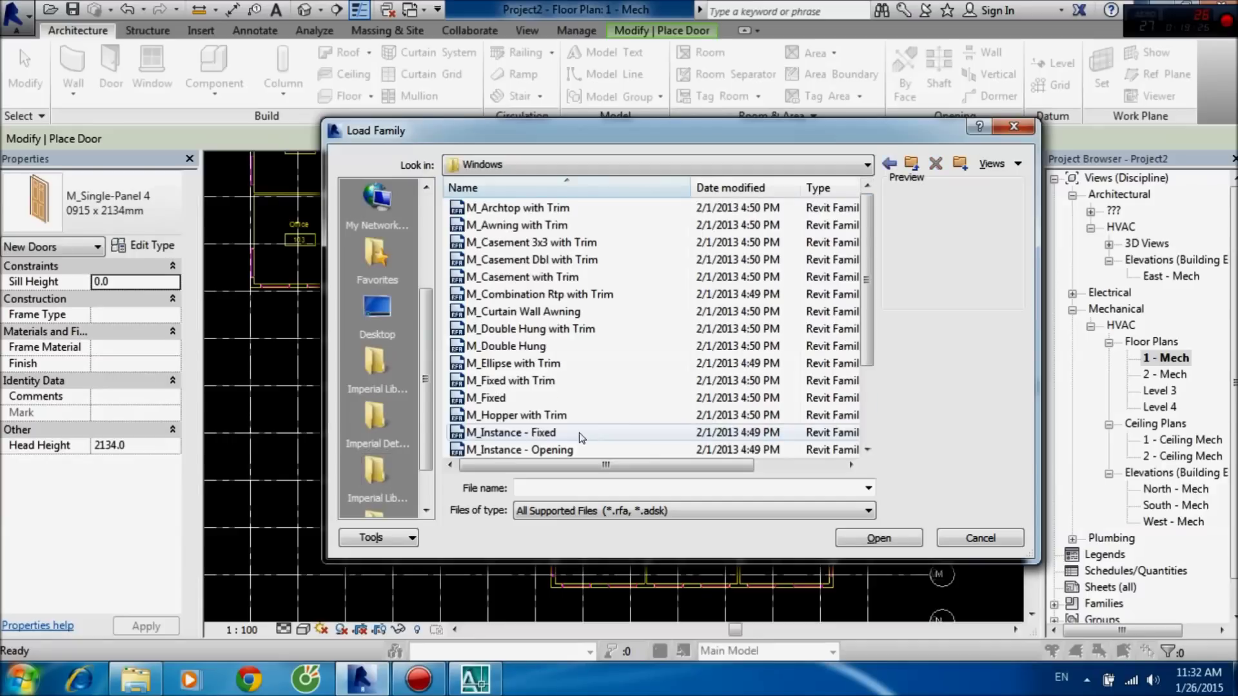
left_click(526, 276)
left_click(531, 347)
left_click(524, 415)
left_click(524, 450)
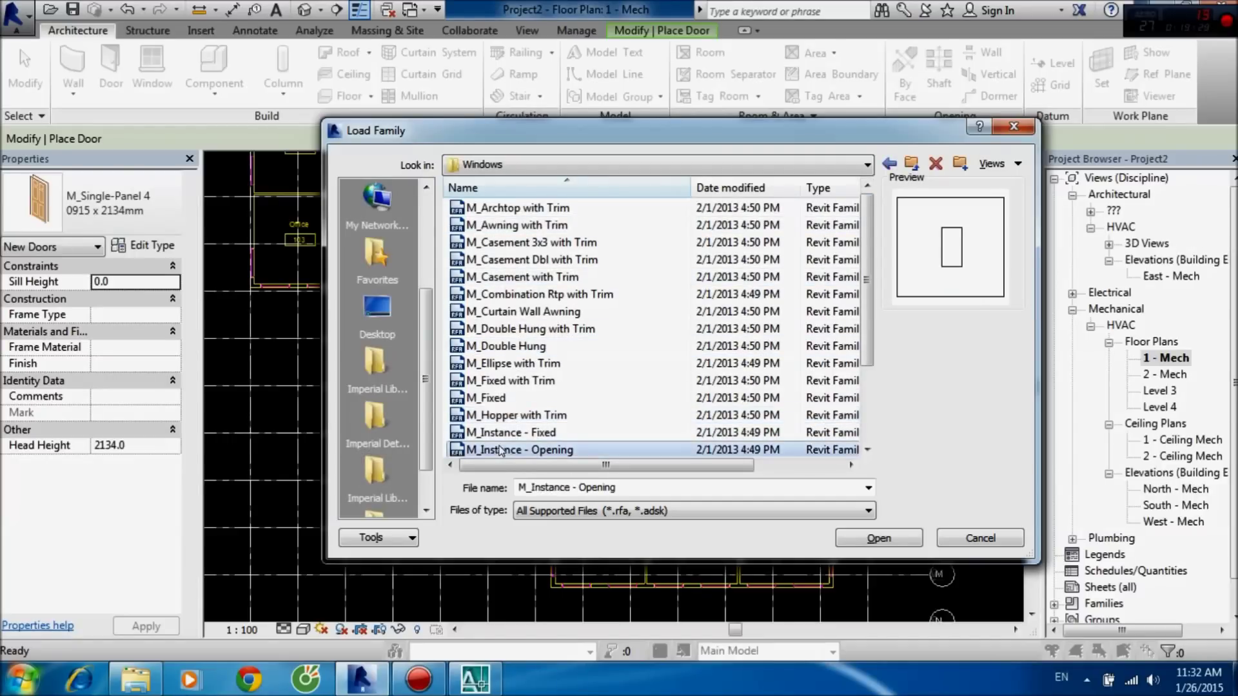
scroll(520, 320, "up", 1)
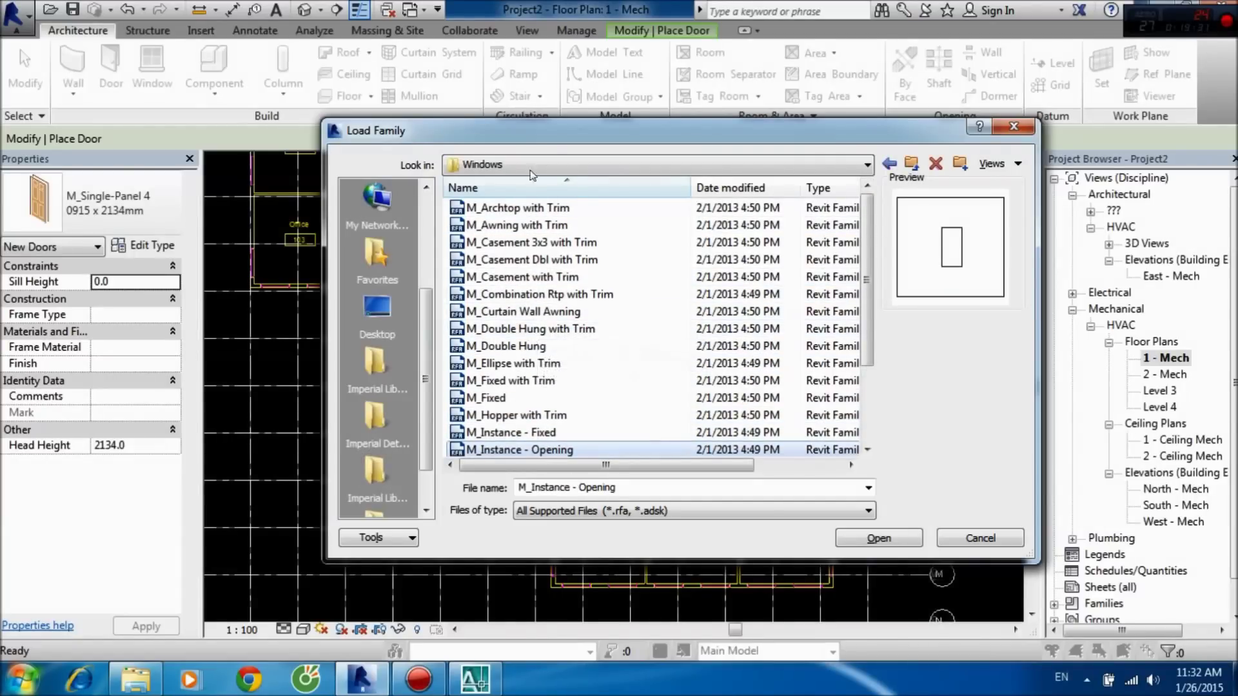
left_click_drag(559, 141, 563, 460)
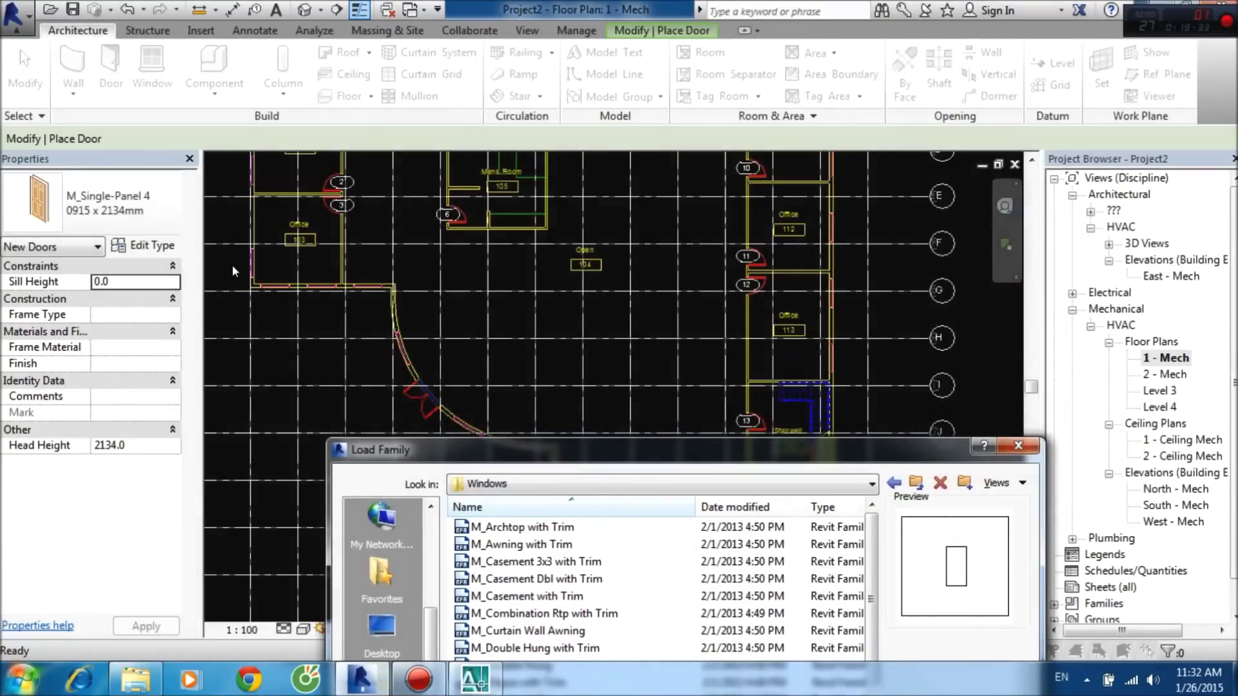
left_click(1019, 446)
Restart the Window tool, accept loading a family, and open the Windows folder.
scroll(243, 276, "up", 3)
scroll(244, 276, "up", 3)
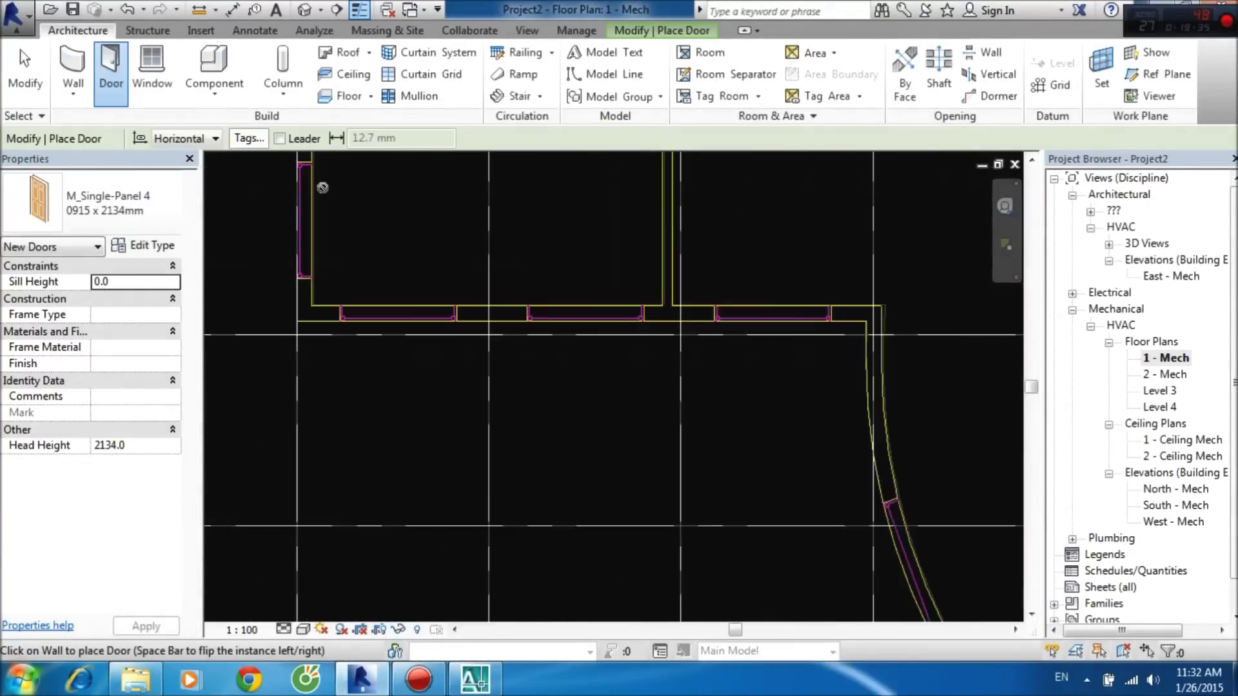
scroll(351, 421, "up", 2)
scroll(293, 347, "up", 1)
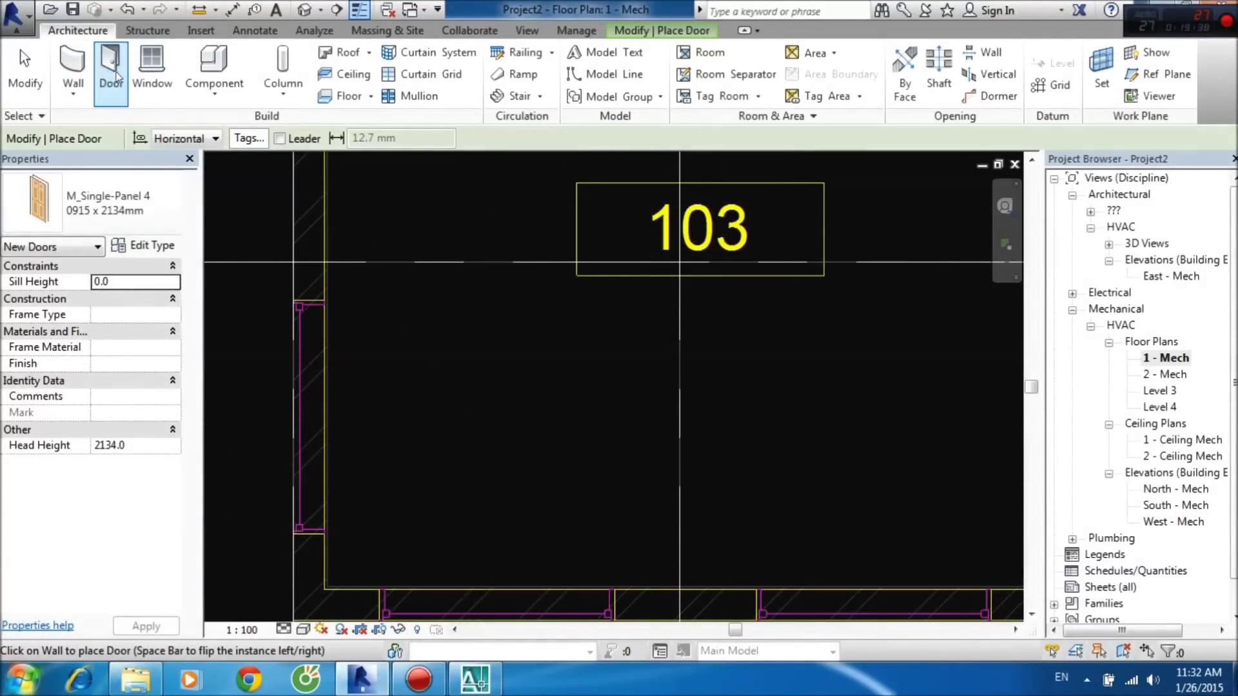
left_click(152, 69)
left_click(671, 354)
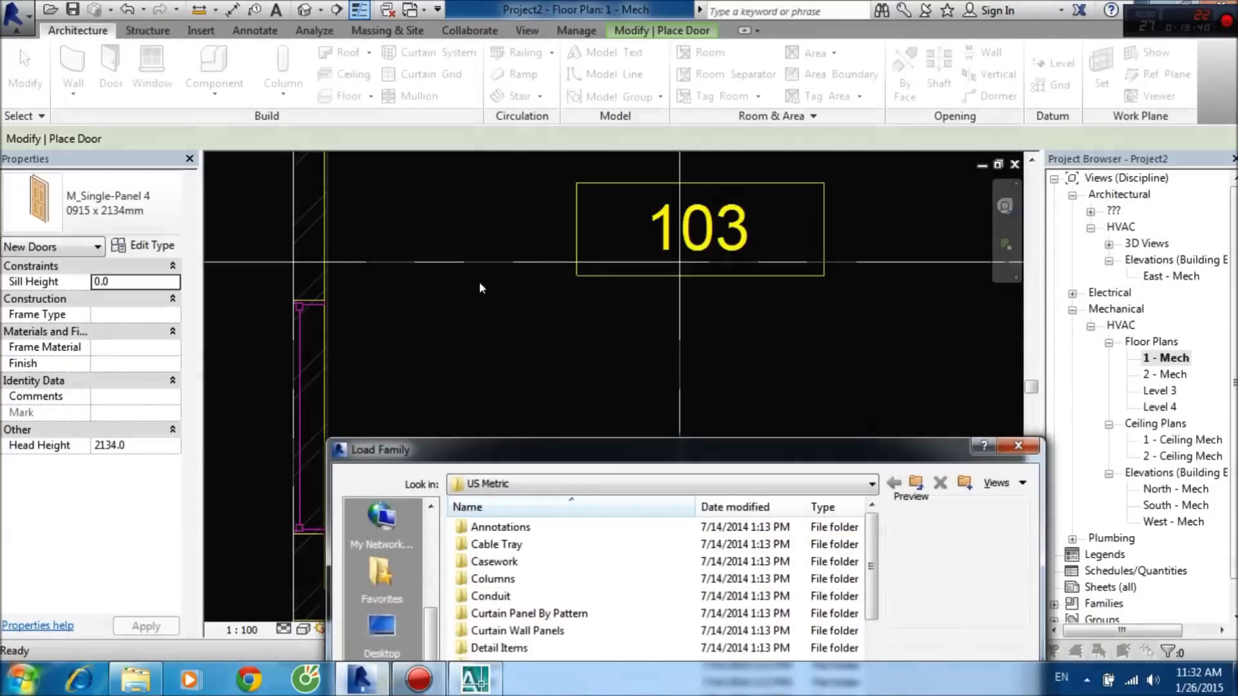
left_click_drag(632, 449, 661, 196)
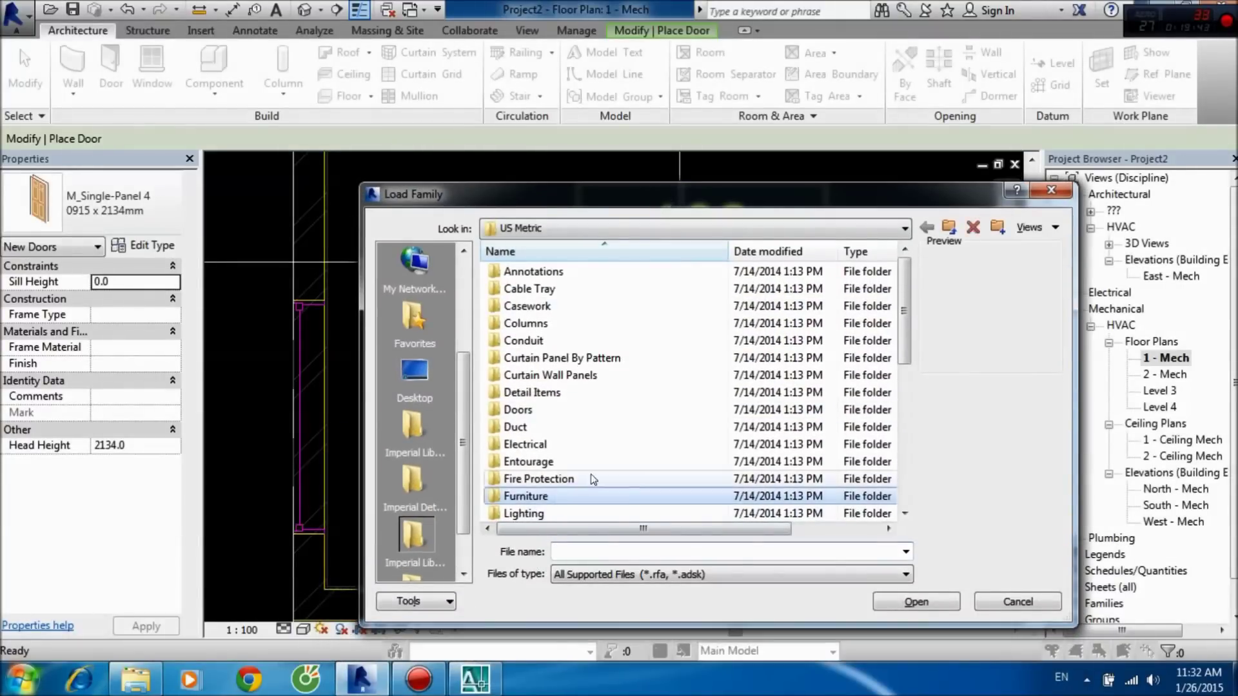
scroll(570, 496, "down", 4)
scroll(570, 503, "down", 1)
scroll(570, 506, "down", 1)
double_click(569, 503)
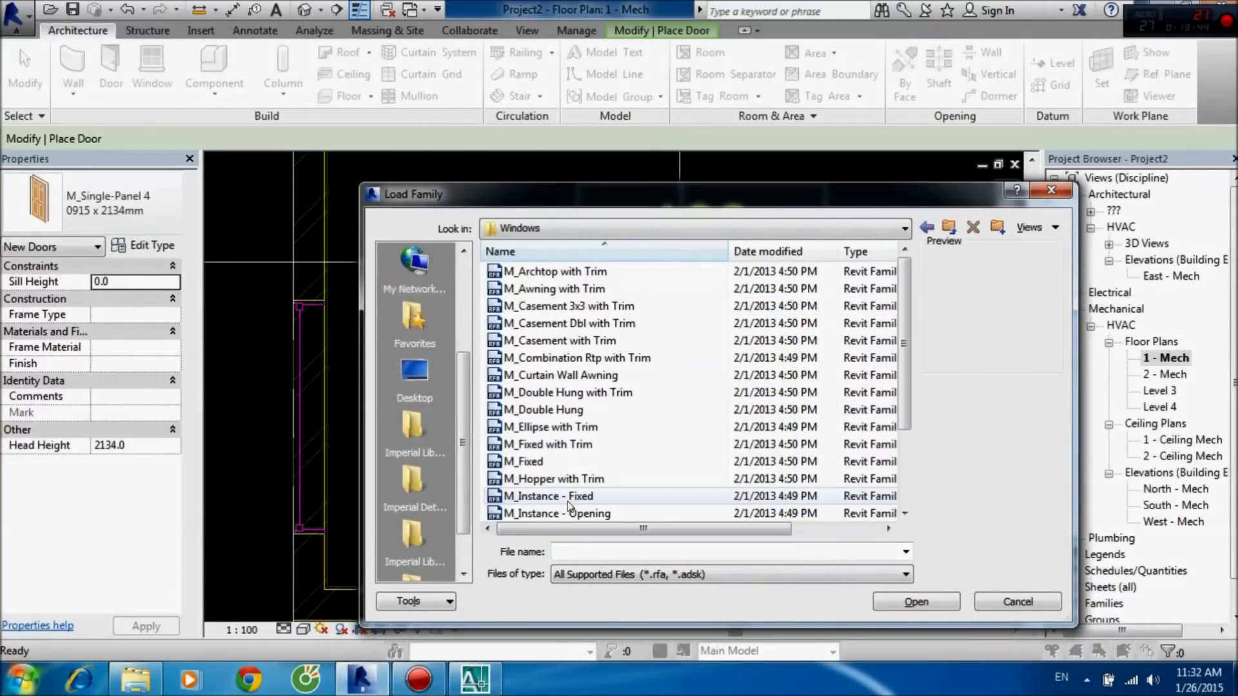
Preview the Awning, Archtop, Skylight, Round, Fixed and Double Hung window families.
left_click(561, 374)
left_click(560, 290)
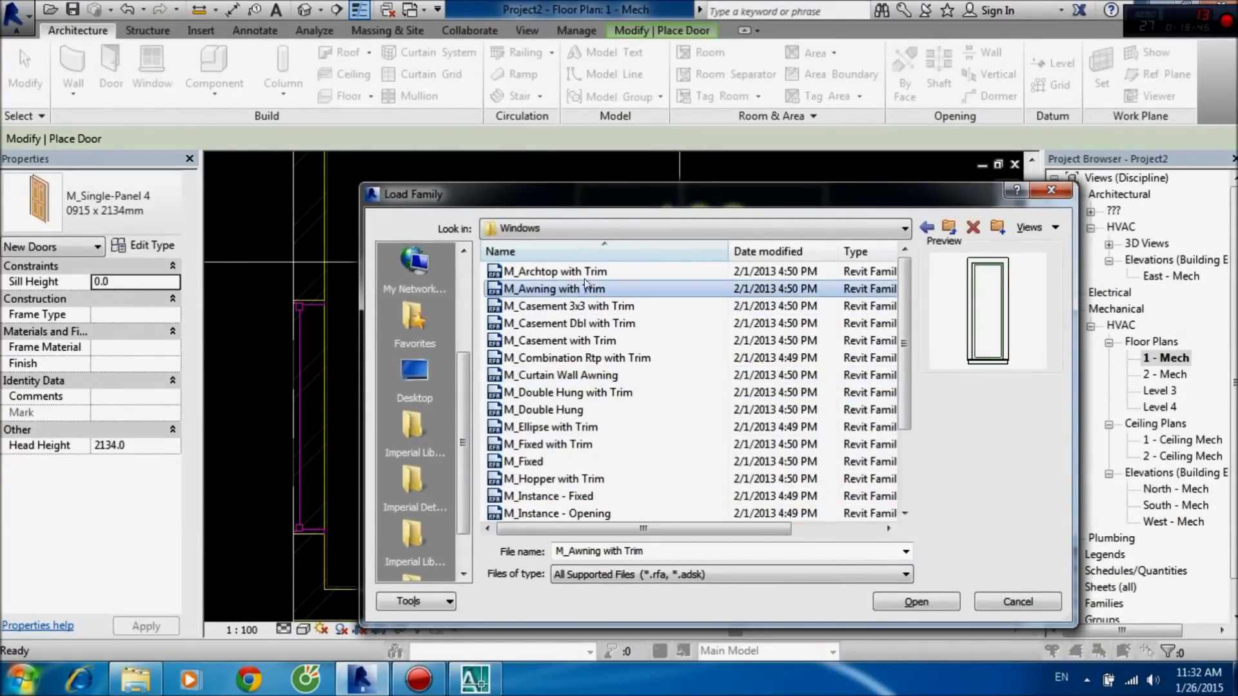
left_click(584, 274)
scroll(583, 445, "down", 2)
left_click(584, 460)
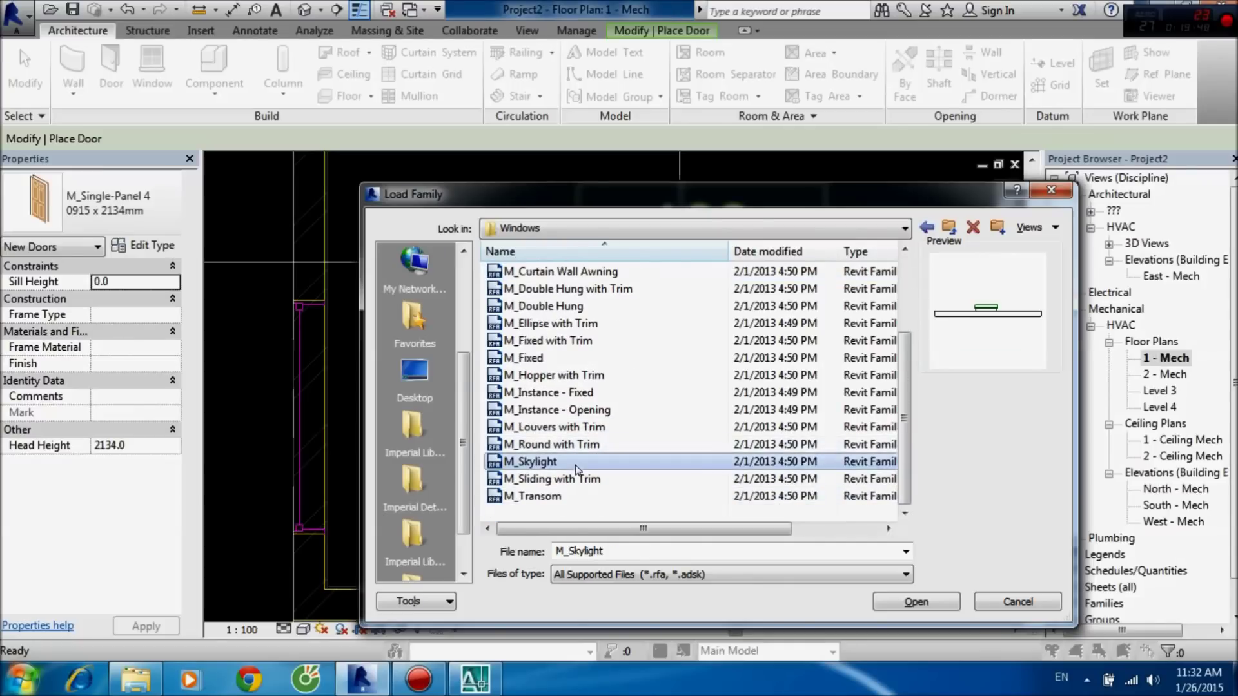
left_click(591, 445)
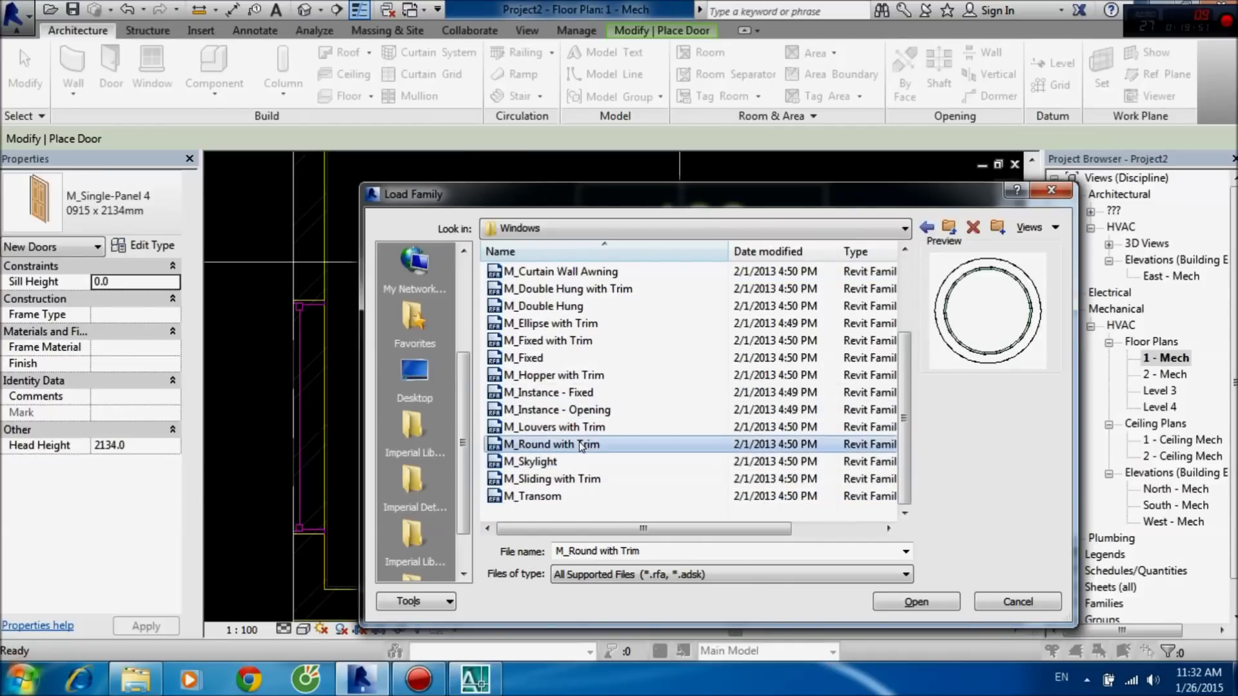
left_click(597, 358)
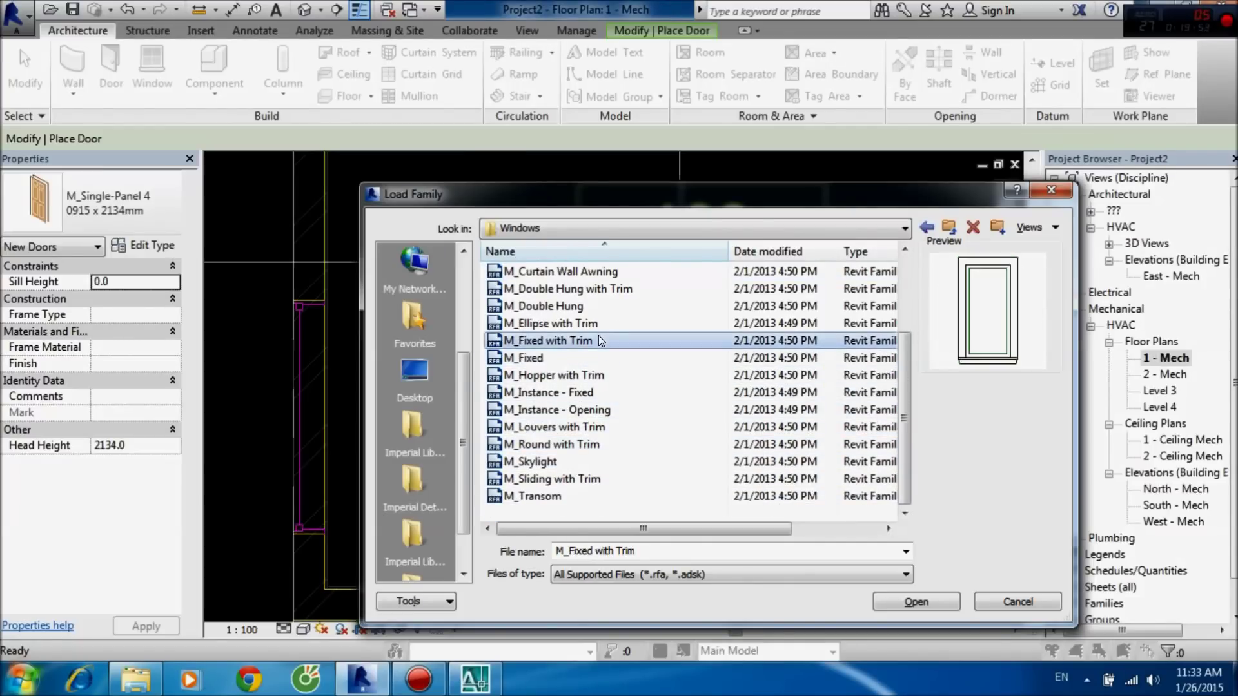
scroll(598, 336, "up", 1)
scroll(600, 361, "up", 1)
left_click(603, 375)
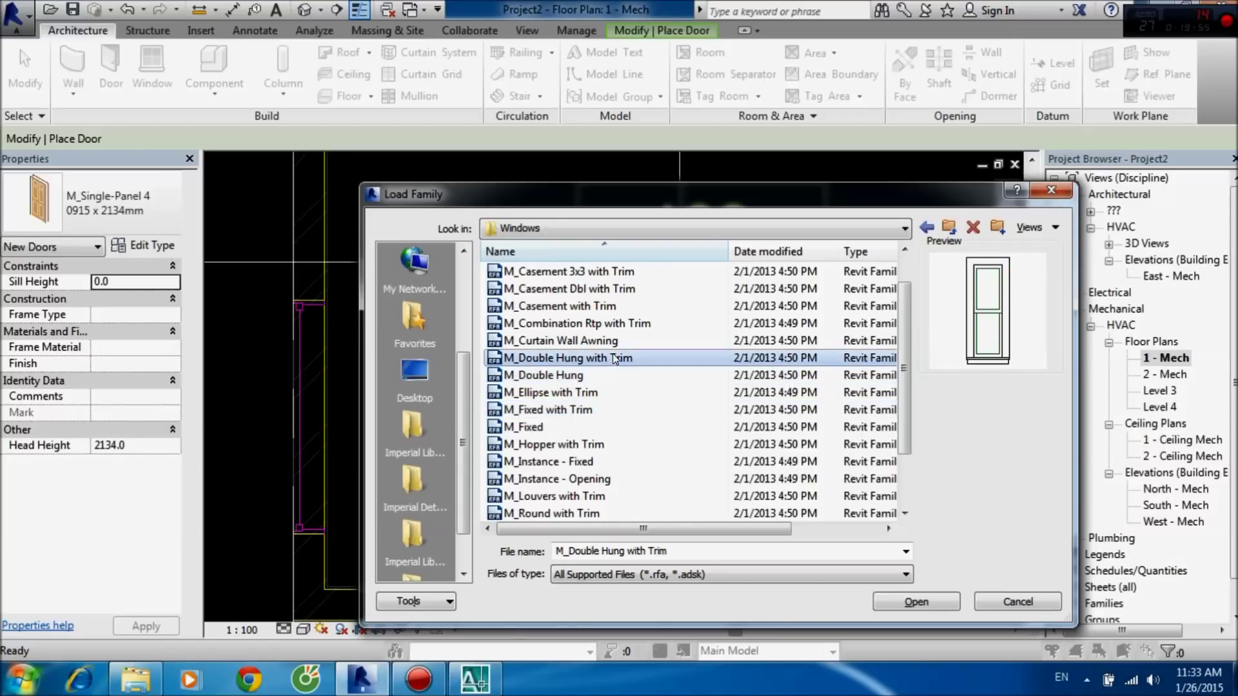
Select M_Casement Dbl with Trim and load it into the project.
scroll(606, 358, "up", 1)
scroll(610, 348, "up", 1)
left_click(613, 341)
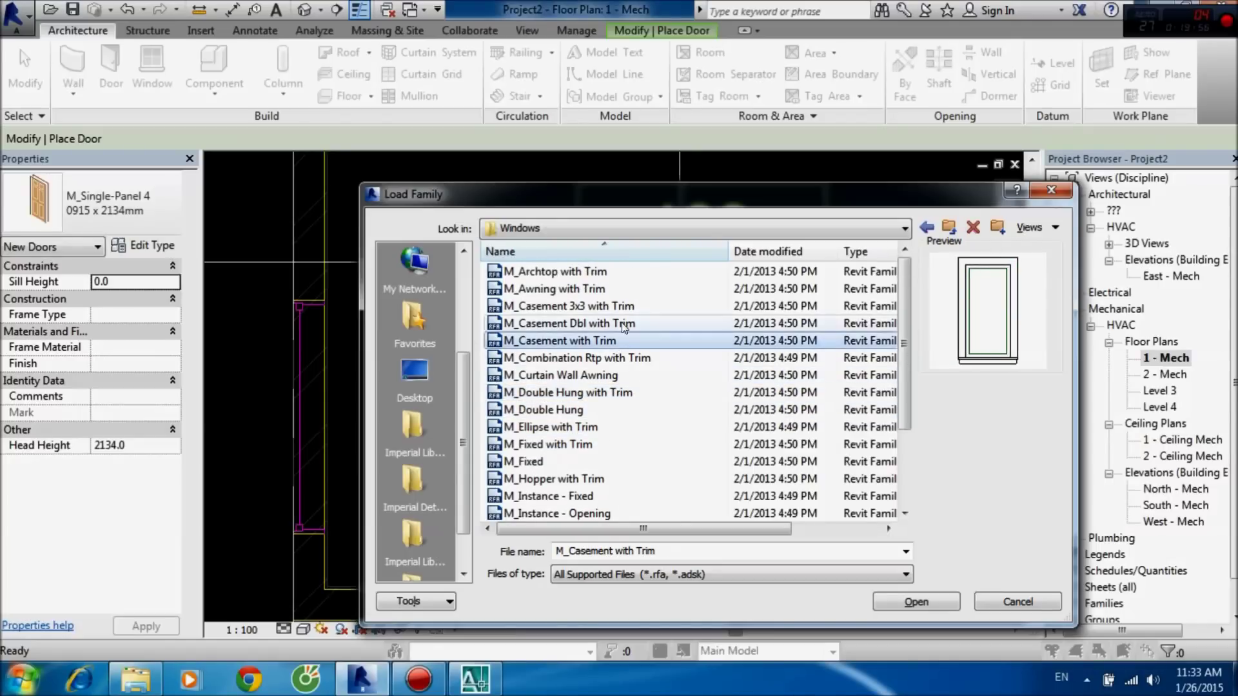
left_click(633, 289)
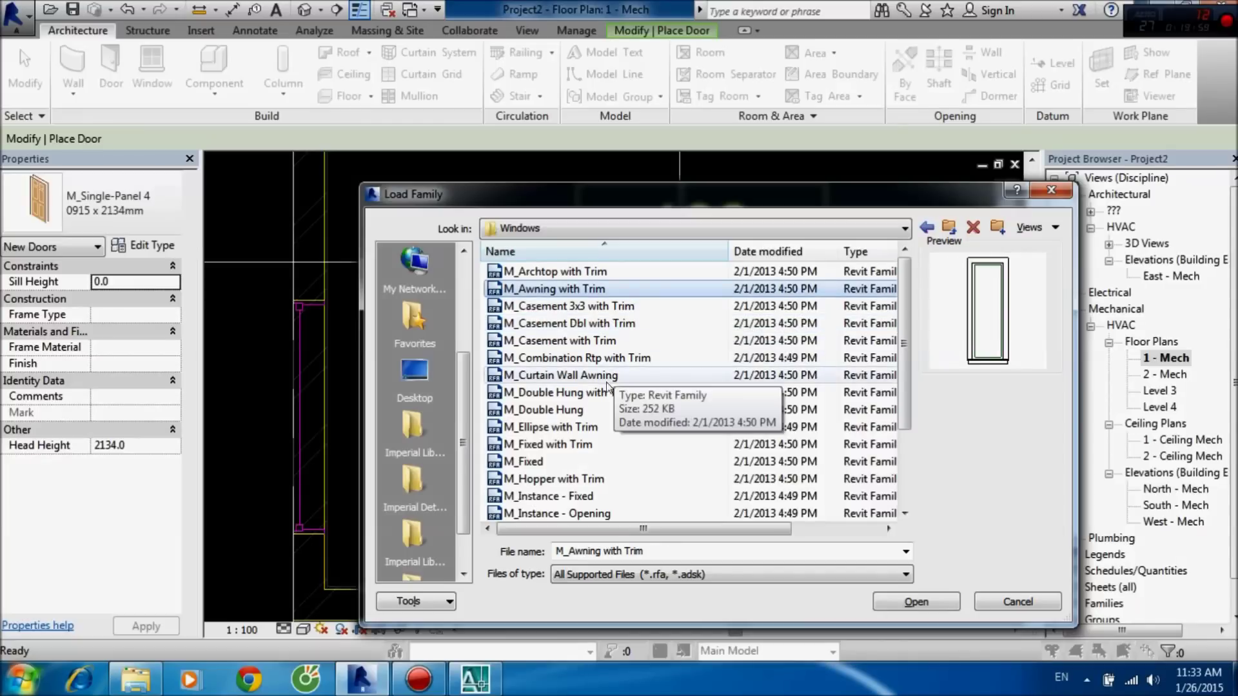
left_click(613, 341)
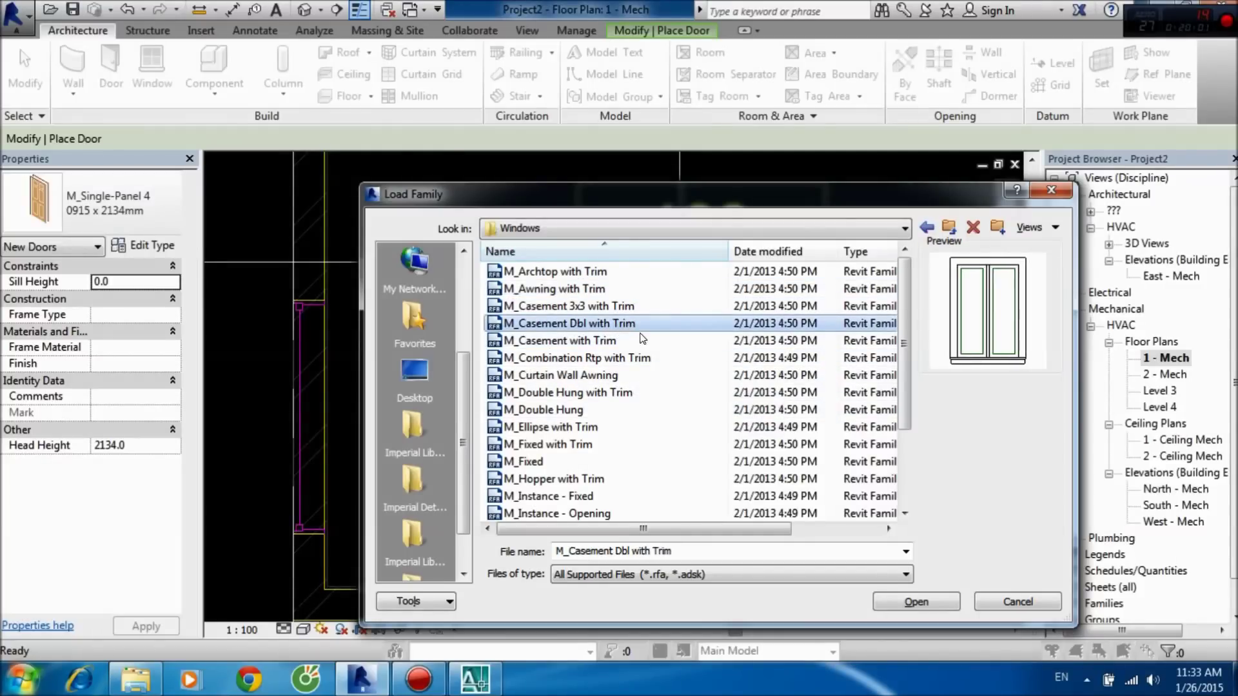
left_click(873, 603)
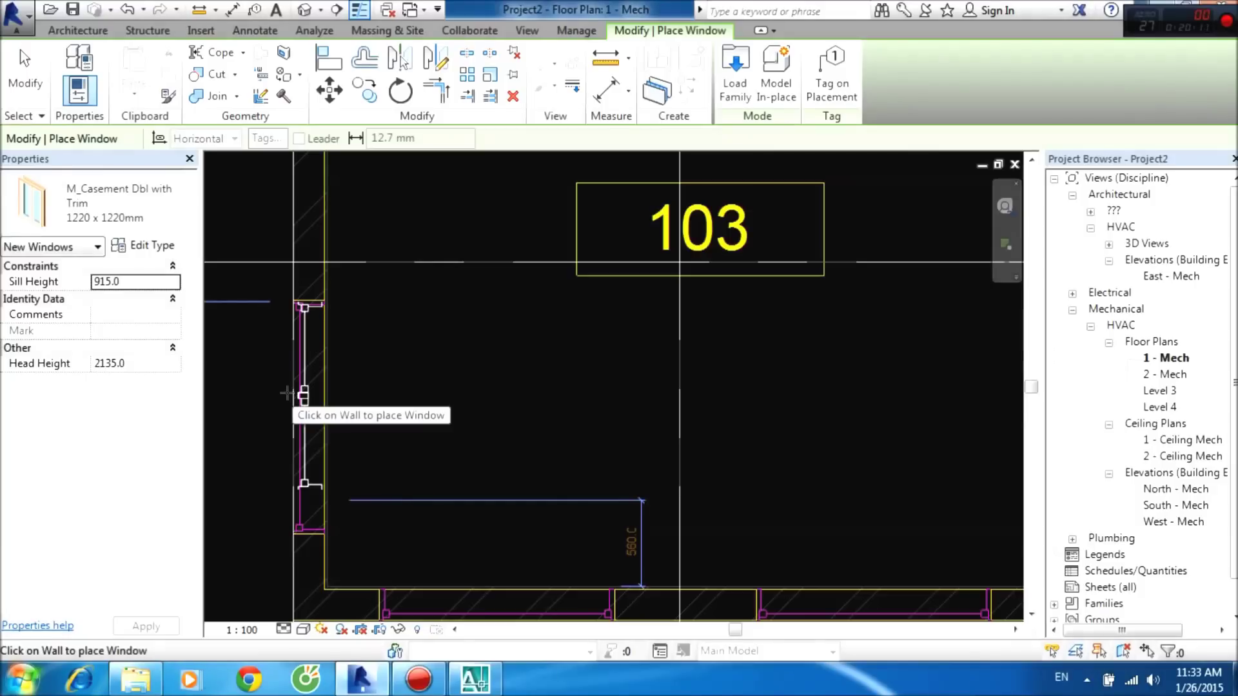
End window placement and add a 1520 aligned dimension on the wall beside Office 103.
key("Escape")
key("Escape")
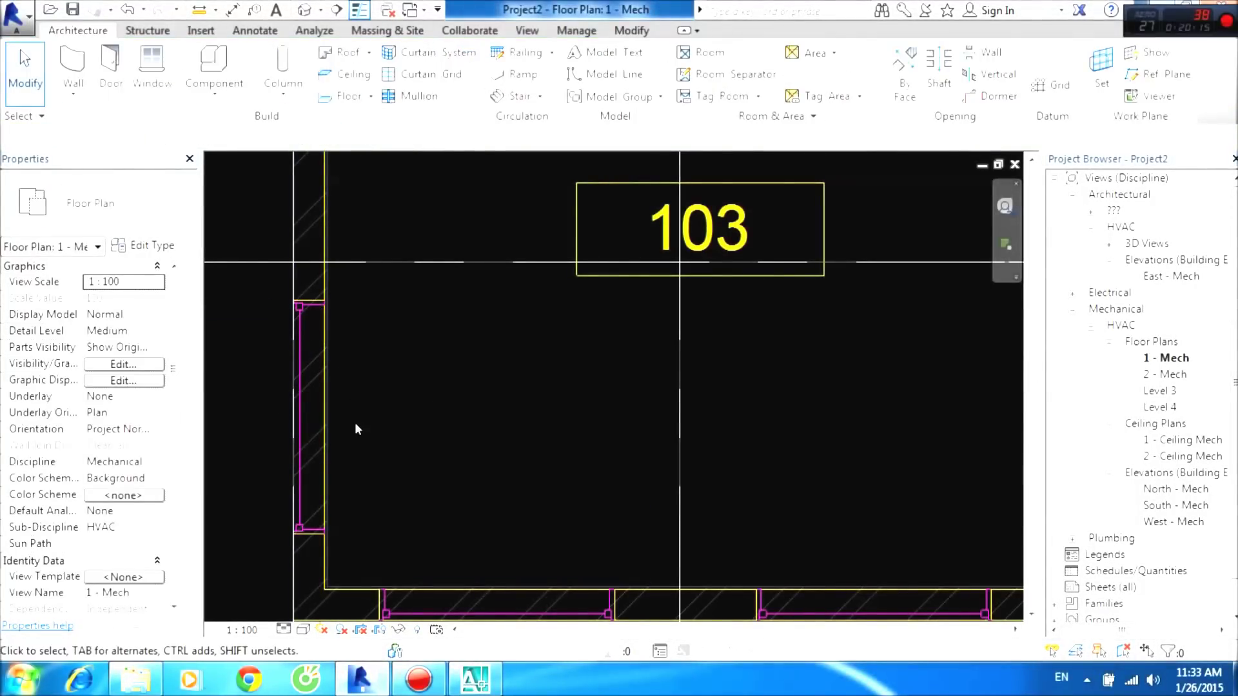
key("d")
key("i")
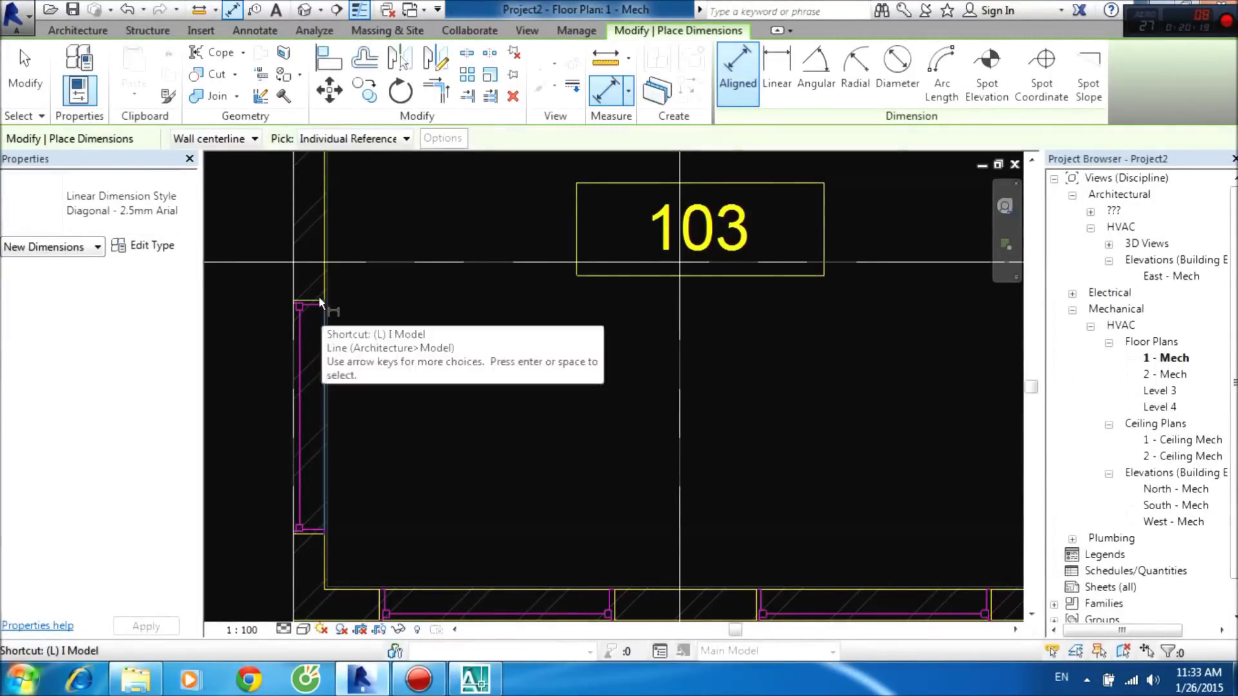
left_click(320, 530)
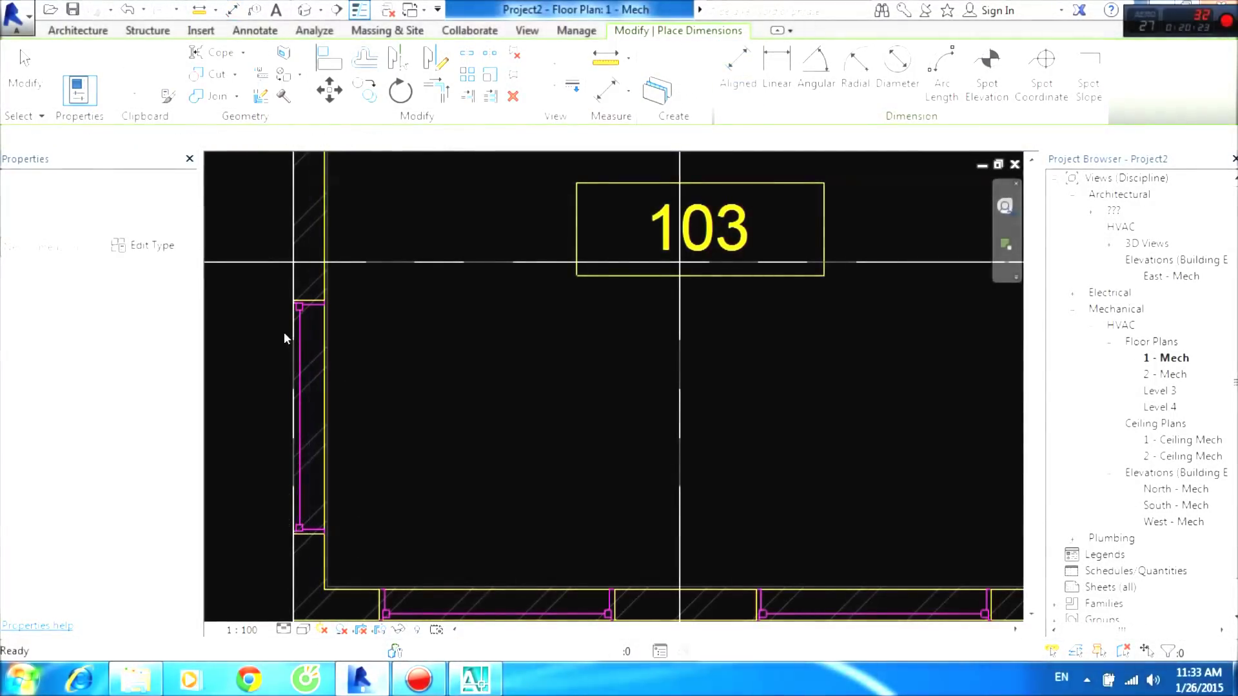
scroll(284, 325, "up", 4)
scroll(358, 277, "down", 3)
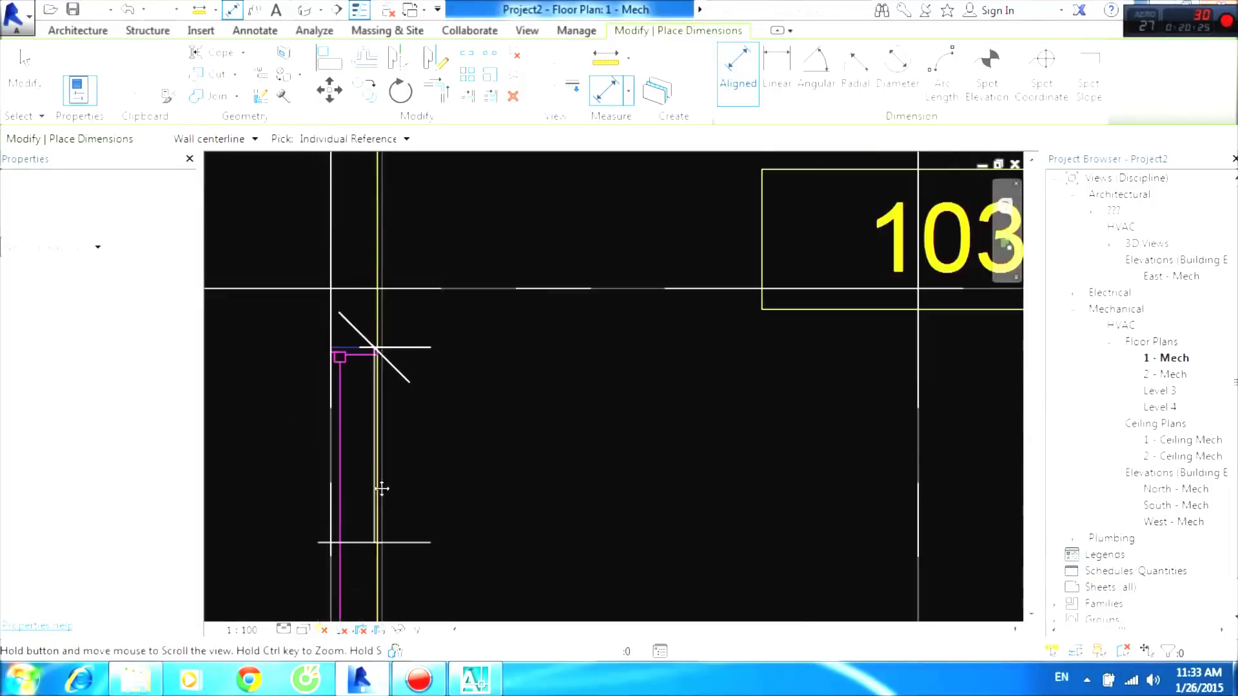
scroll(359, 354, "up", 3)
scroll(351, 342, "up", 2)
left_click(349, 335)
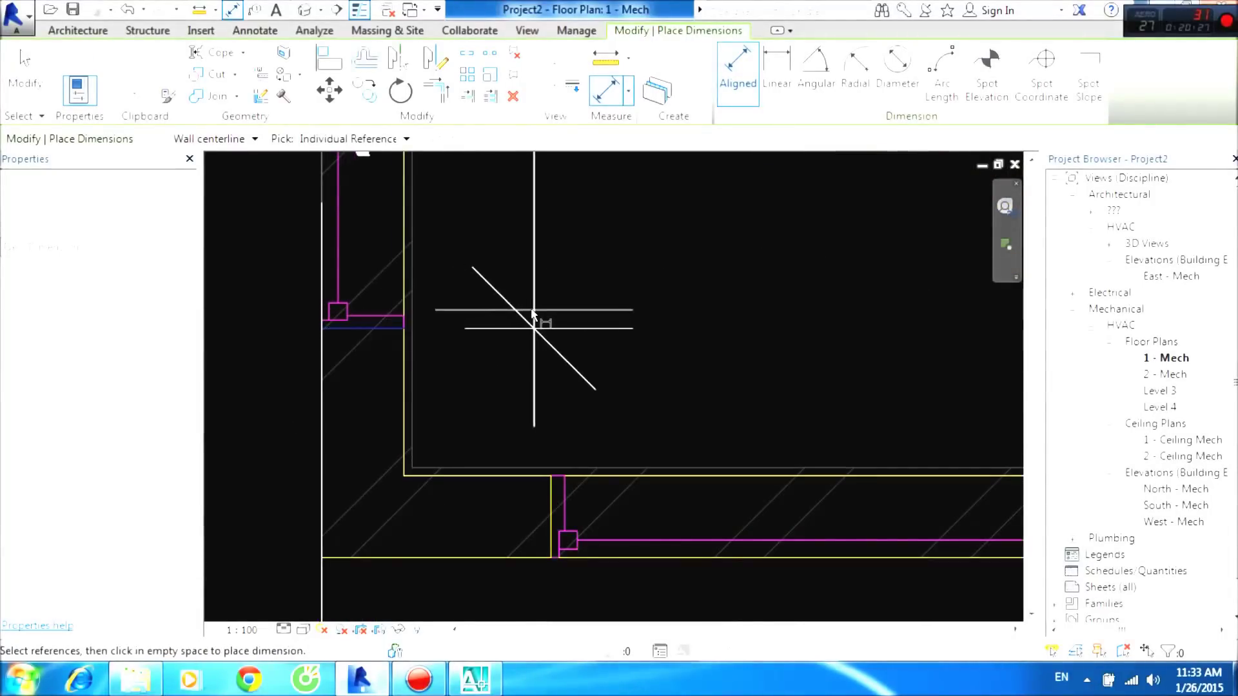
middle_click_drag(525, 322, 583, 393)
scroll(584, 393, "down", 2)
left_click(566, 481)
key("Escape")
key("Escape")
Duplicate the 1220 x 1220mm casement window as type 'cua kinh 1520' with Width 1520.
key("w")
key("n")
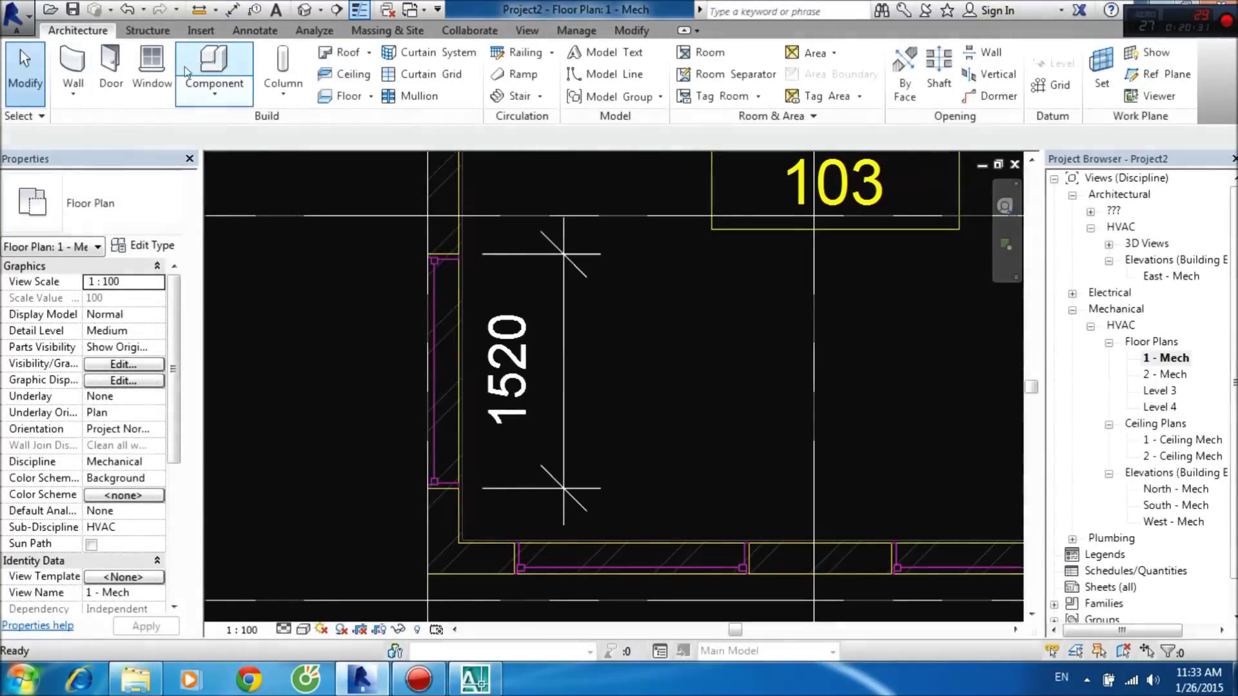
left_click(161, 203)
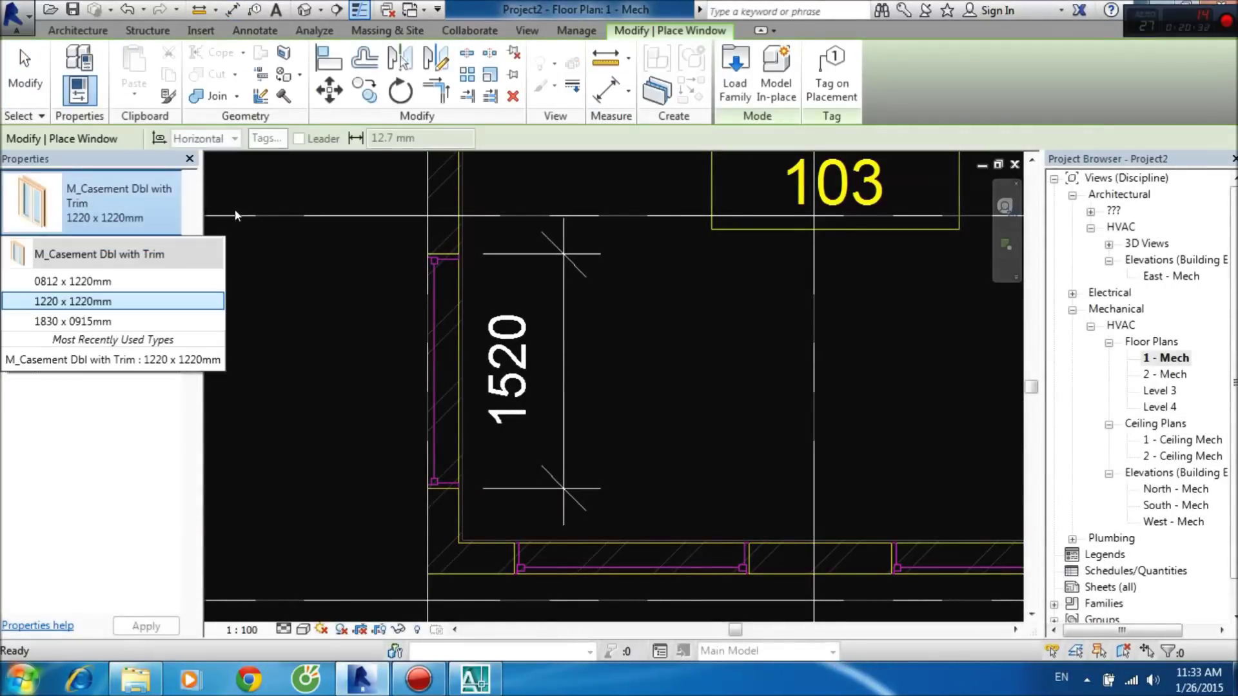
left_click(113, 301)
left_click(118, 246)
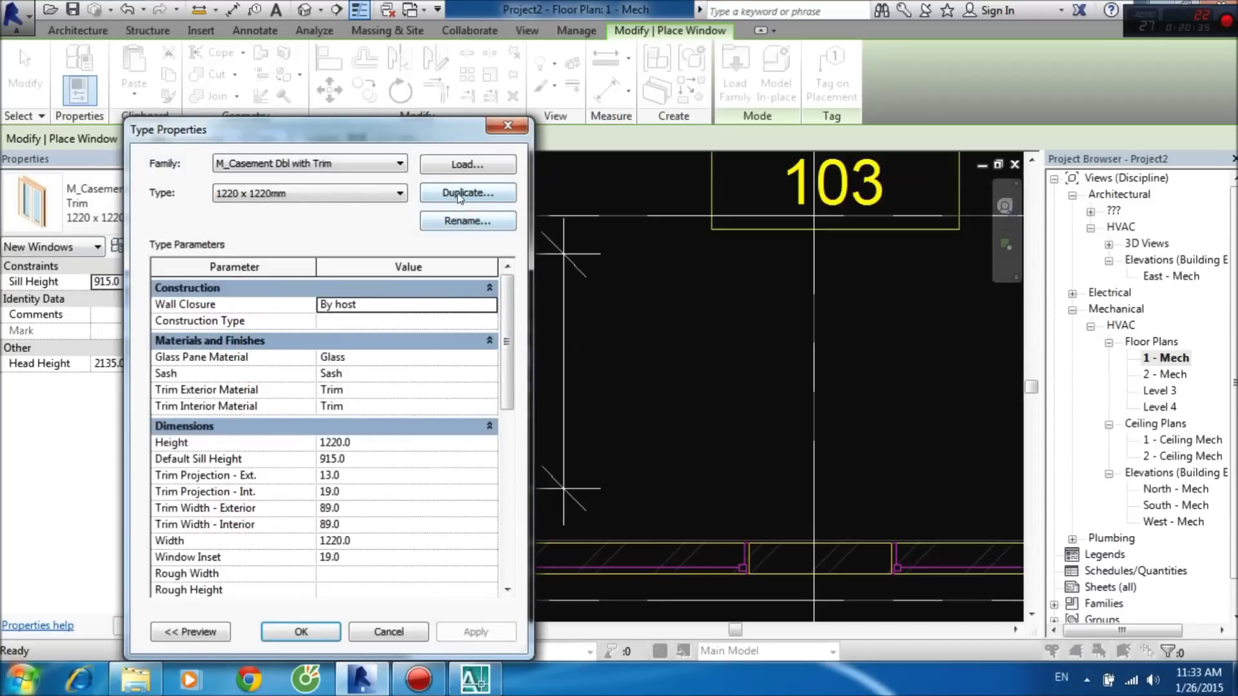
left_click(460, 195)
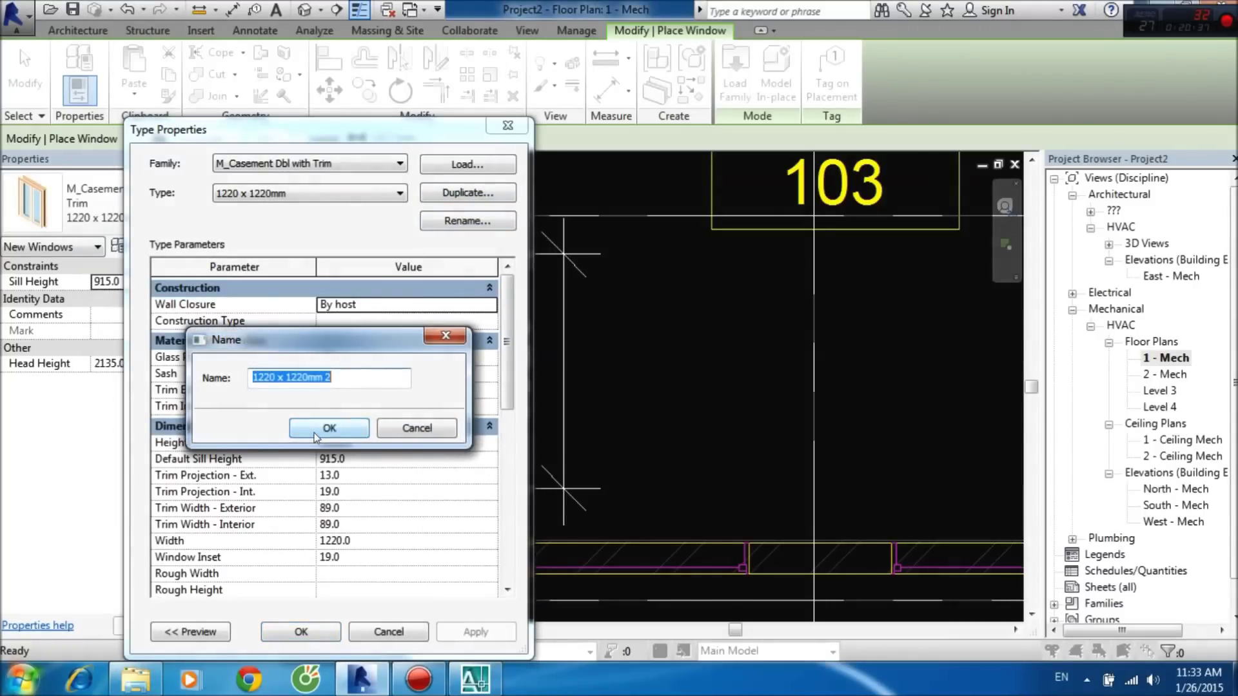
type("cua kinh 1520")
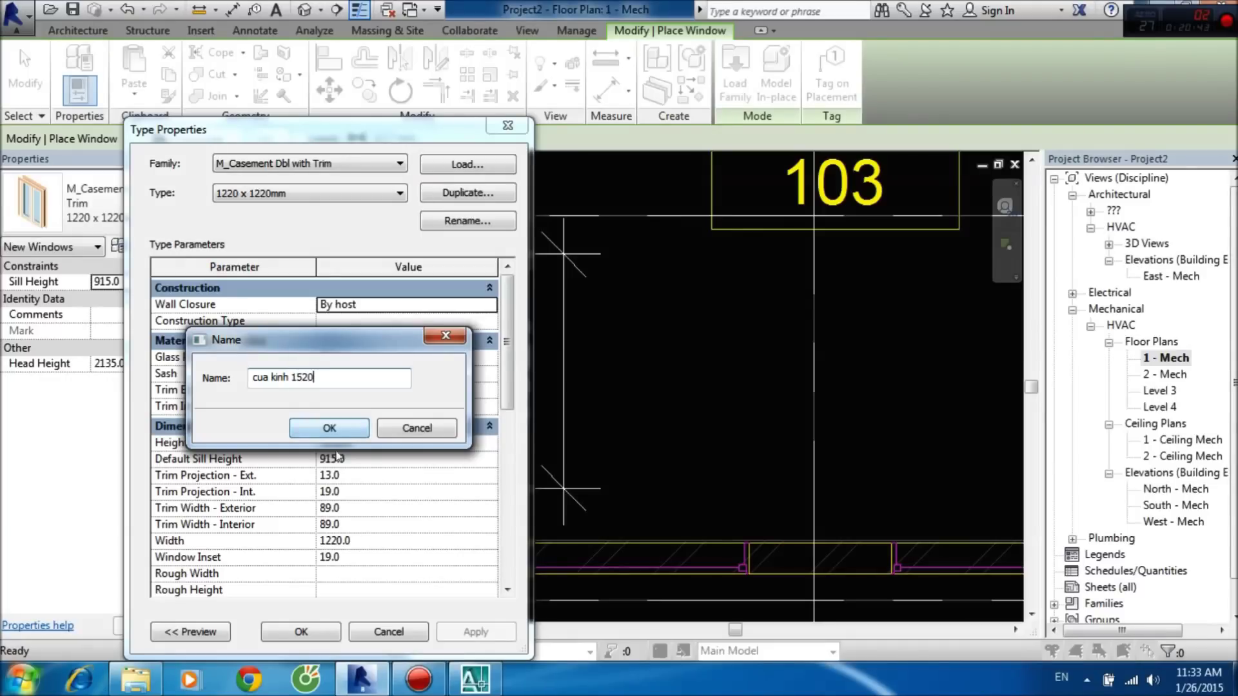
left_click(343, 434)
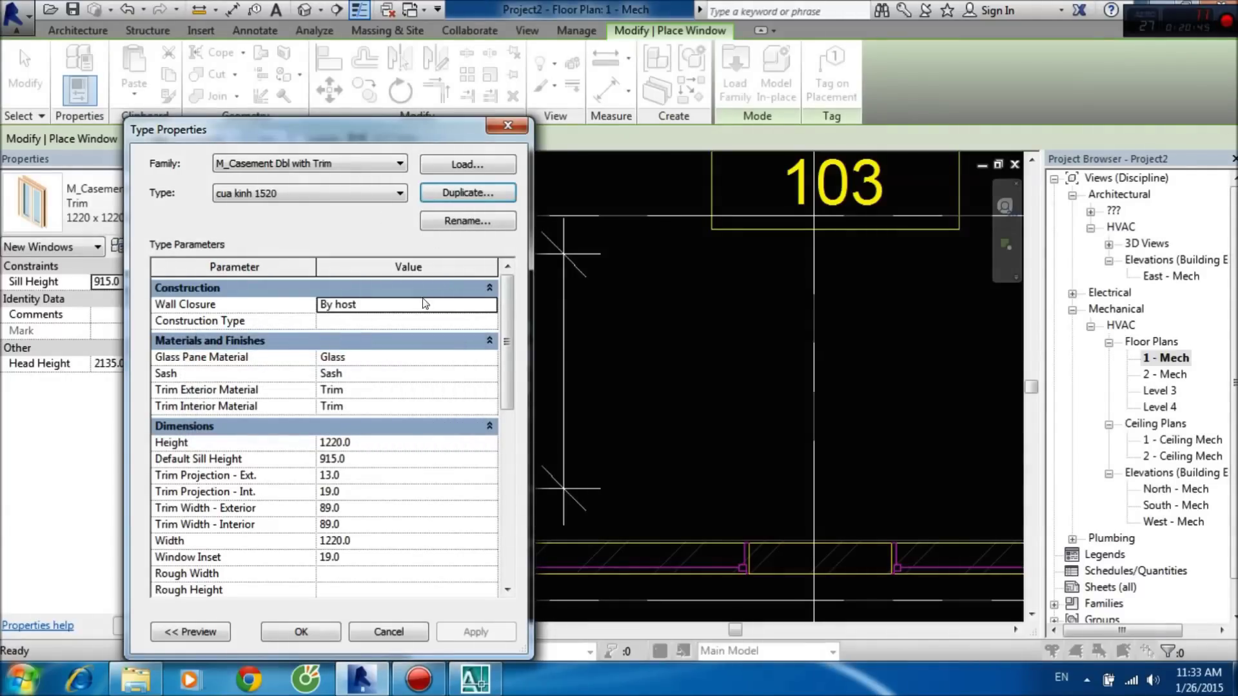
left_click_drag(507, 377, 505, 412)
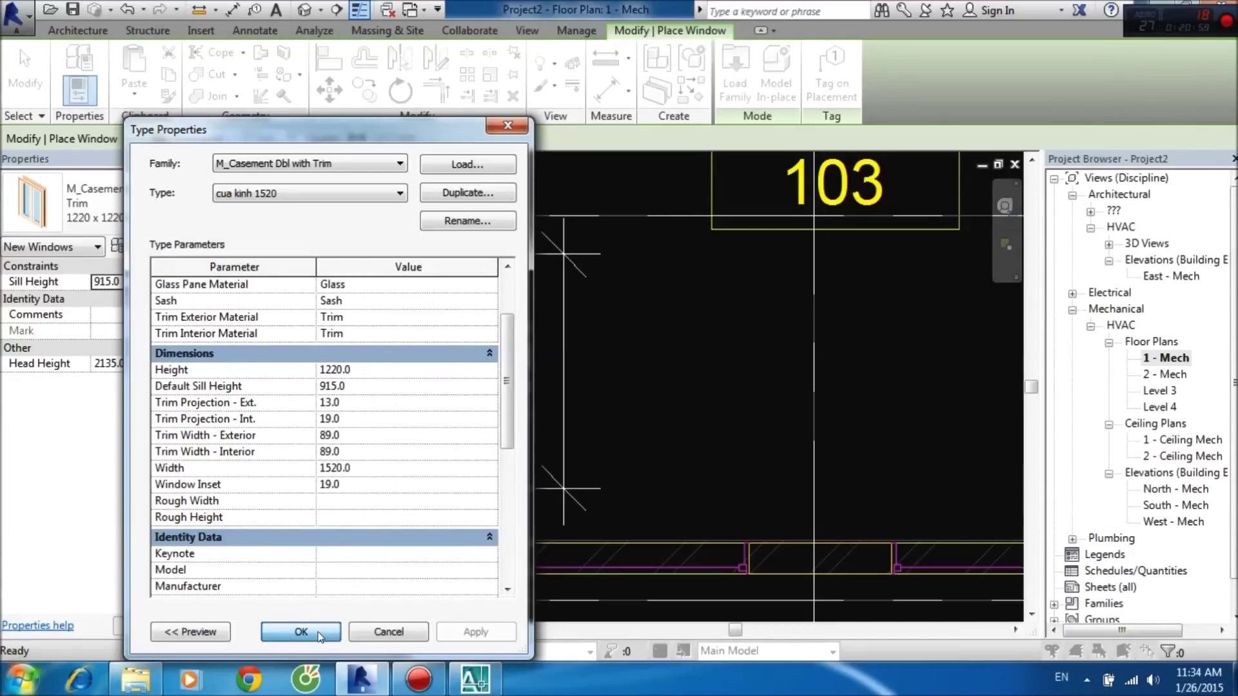
left_click(318, 634)
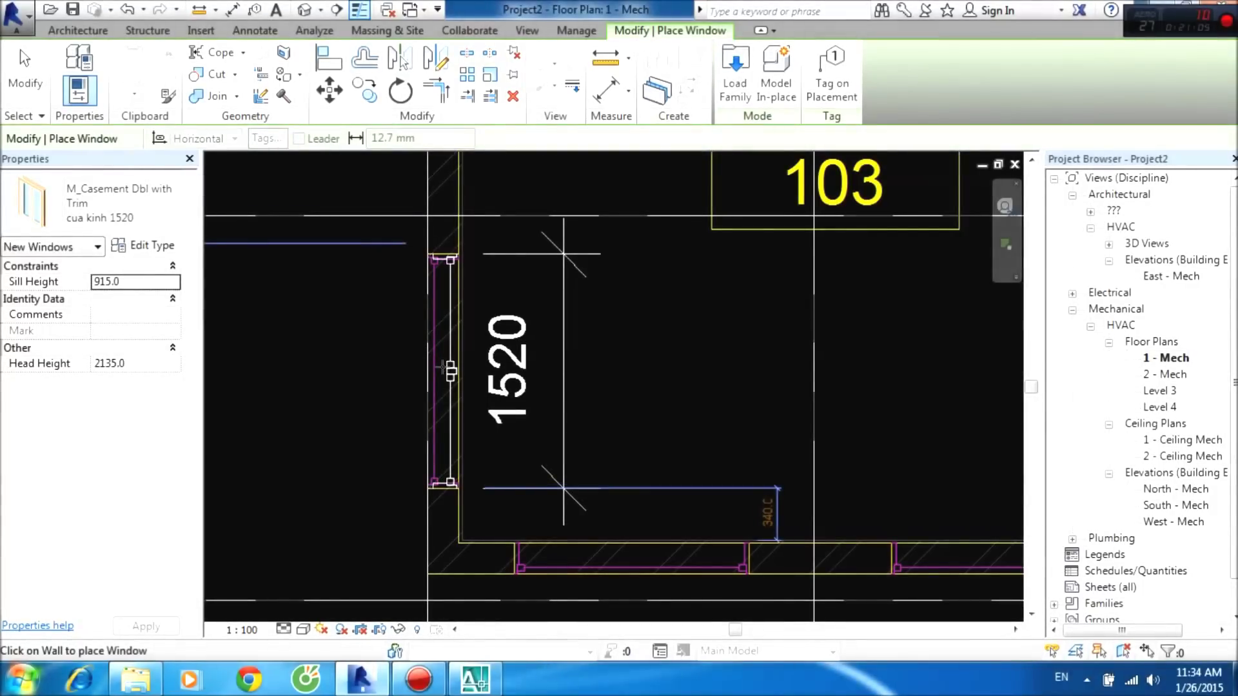
Place three cua kinh 1520 windows along the lower outer wall of the offices.
middle_click_drag(548, 455, 386, 343)
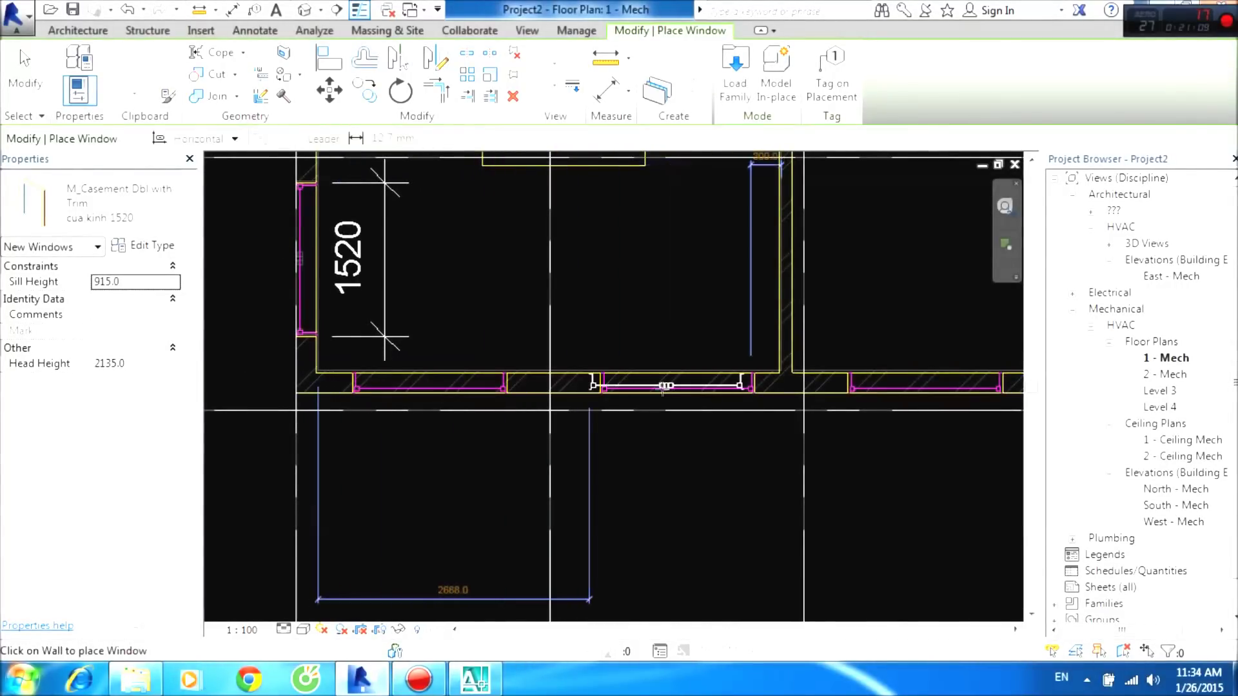
scroll(572, 398, "up", 3)
middle_click_drag(417, 398, 616, 434)
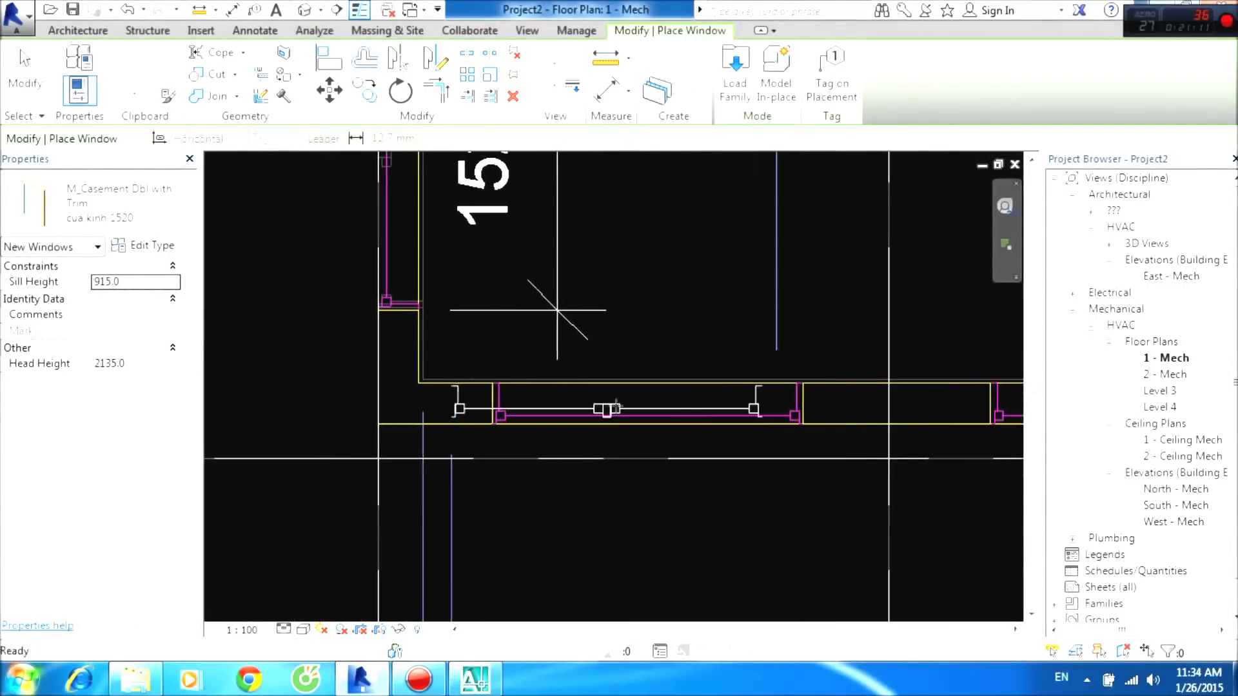
scroll(607, 316, "down", 2)
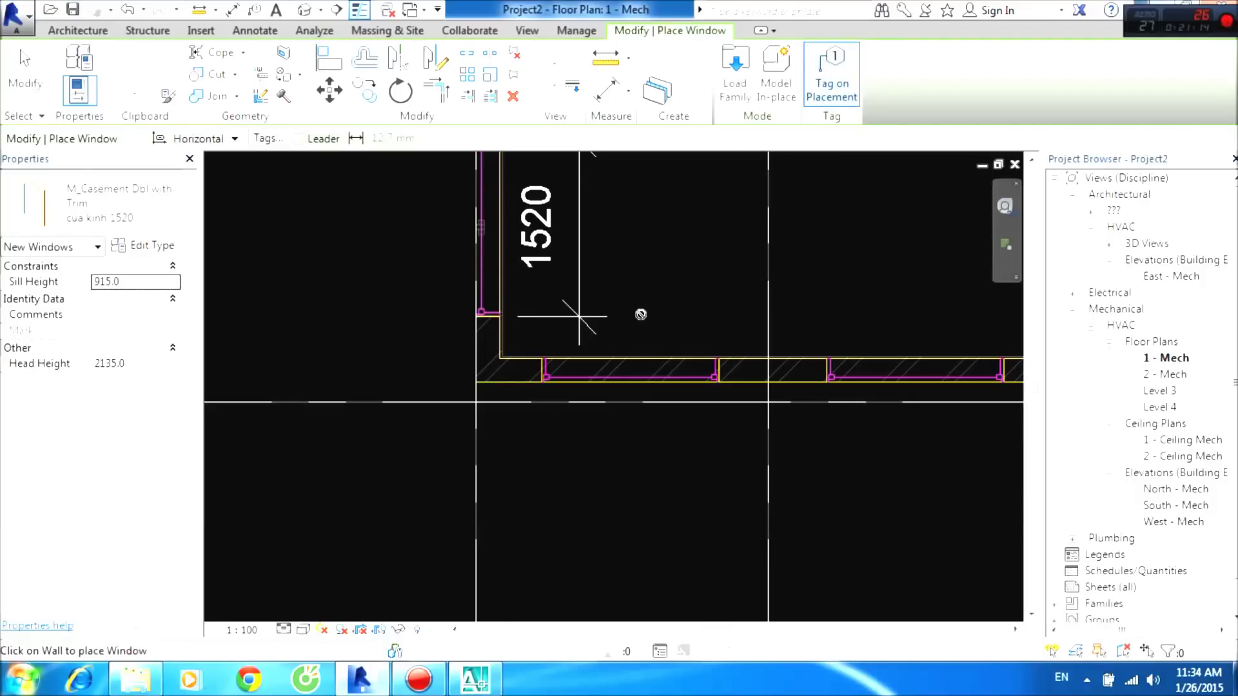
left_click(624, 377)
middle_click_drag(847, 370, 582, 413)
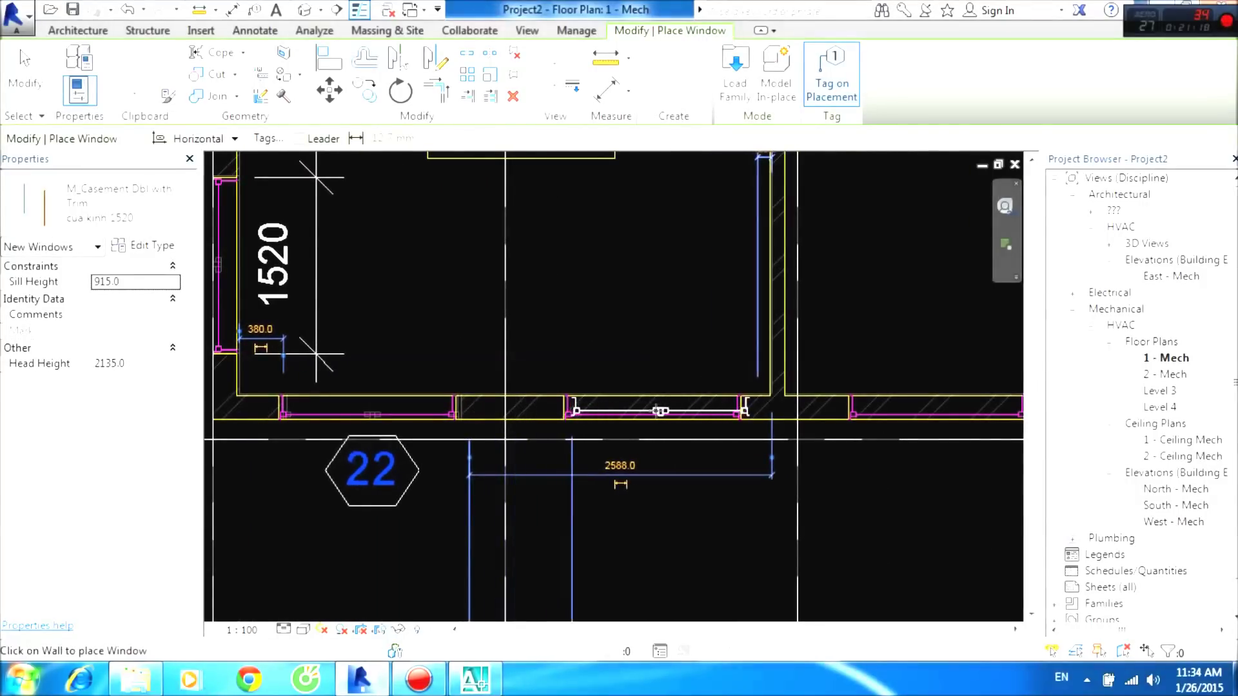
left_click(651, 414)
middle_click_drag(746, 442, 535, 446)
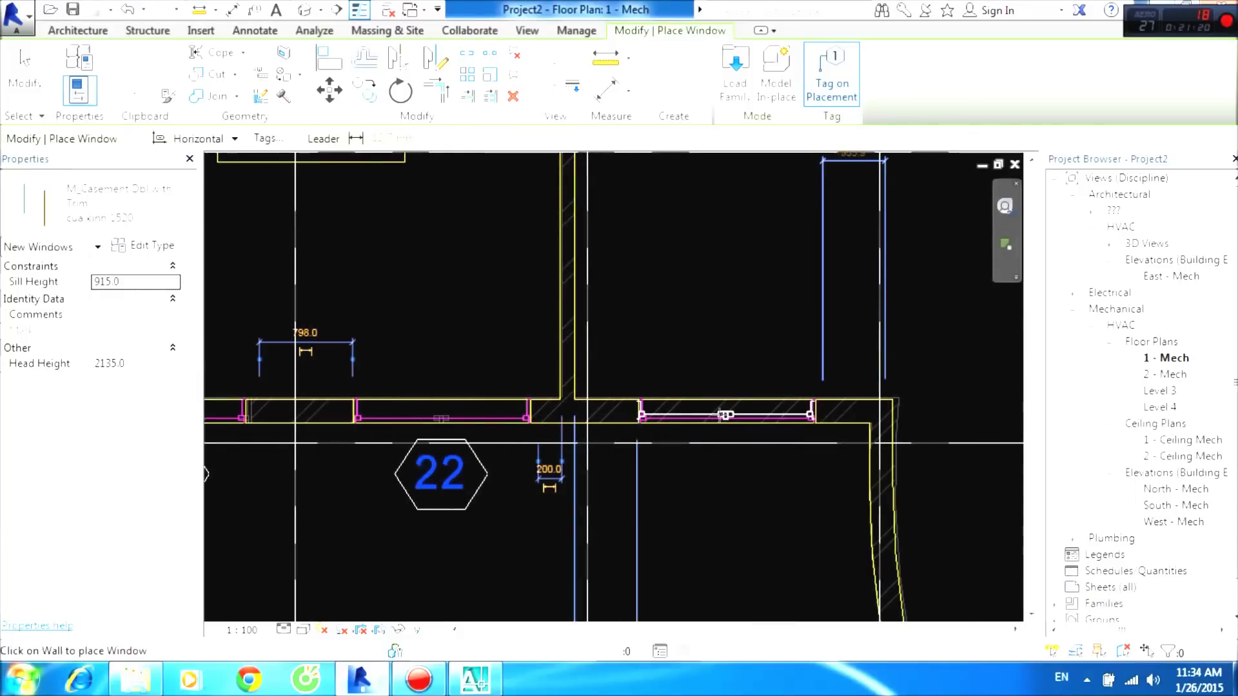
left_click(725, 415)
Place two cua kinh 1520 windows in Office 102's outer wall.
scroll(739, 471, "down", 2)
mouse_move(559, 351)
middle_mouse_down()
mouse_move(677, 540)
mouse_move(706, 563)
middle_mouse_up()
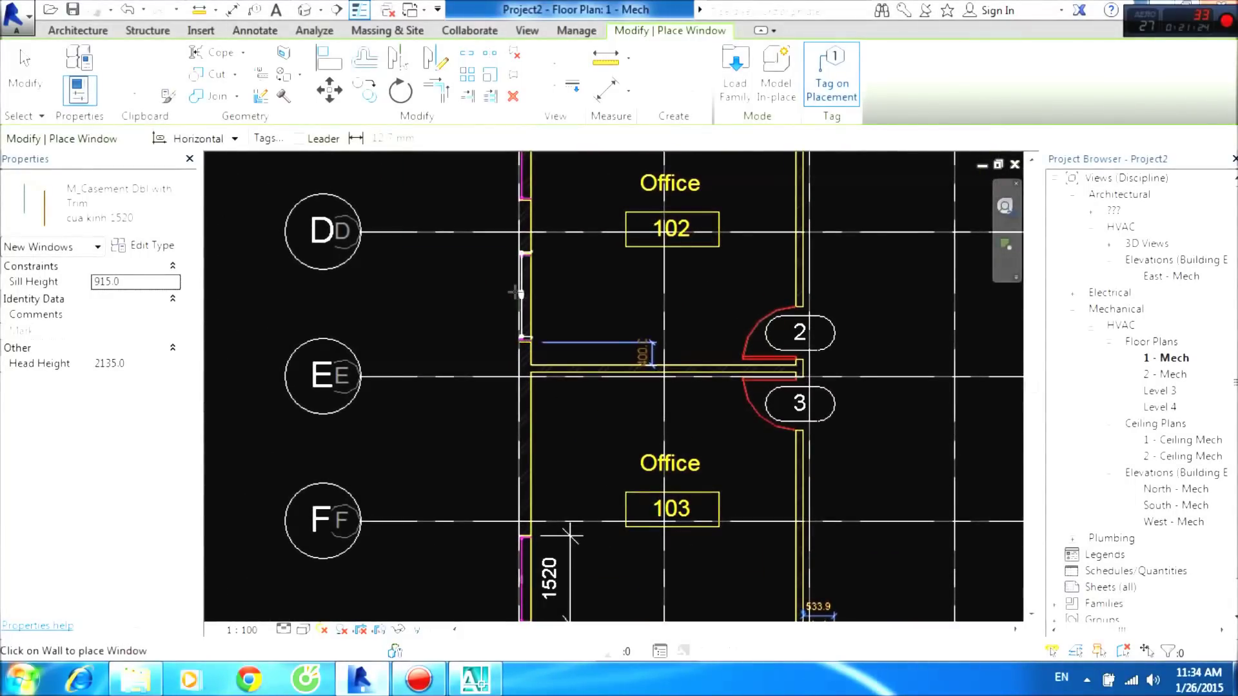
left_click(519, 294)
middle_click_drag(516, 202, 481, 346)
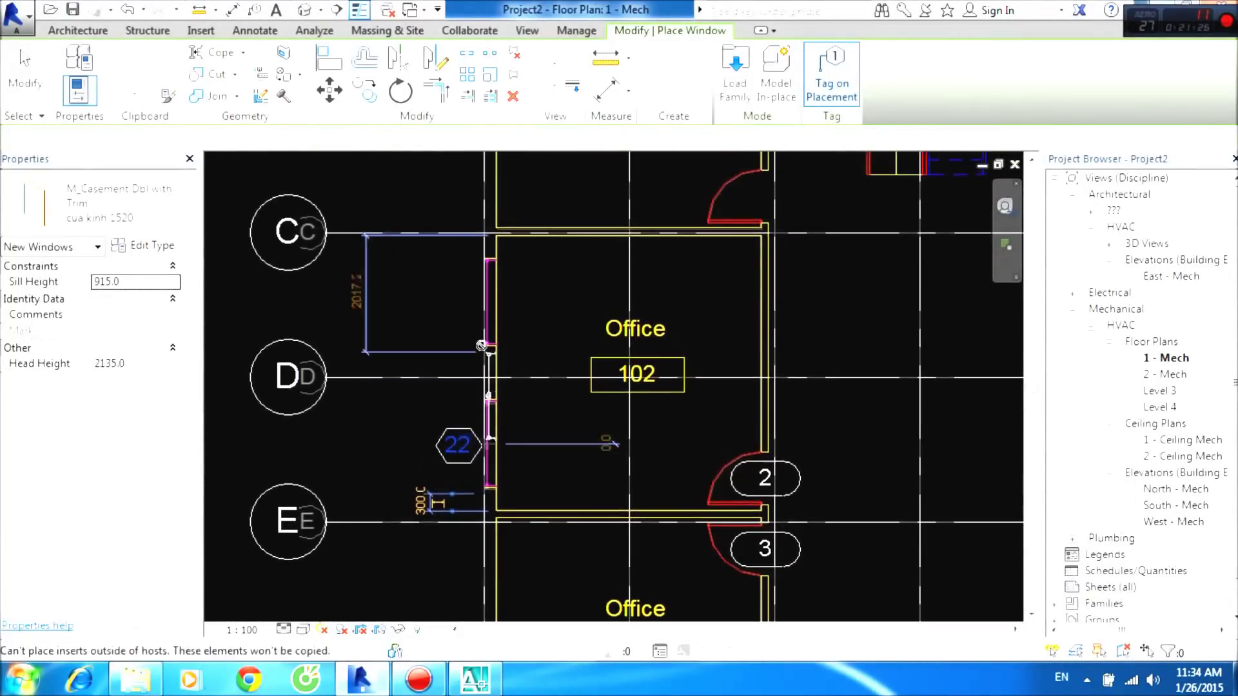
scroll(468, 328, "up", 2)
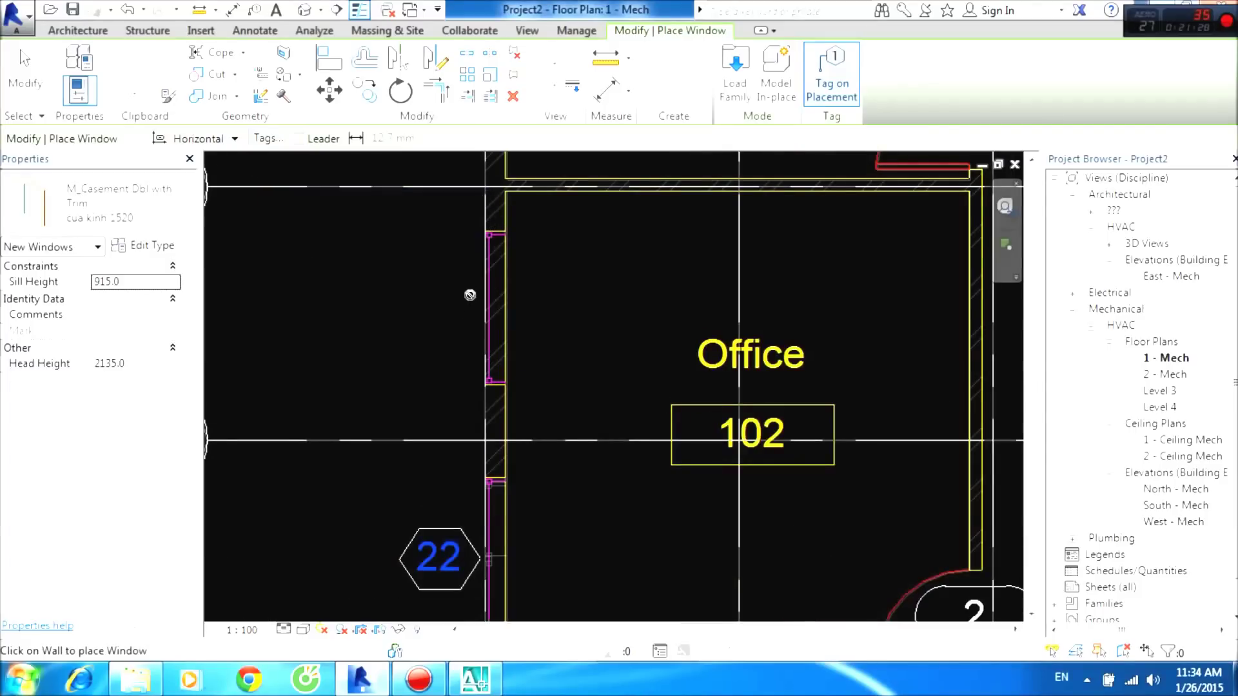
left_click(477, 298)
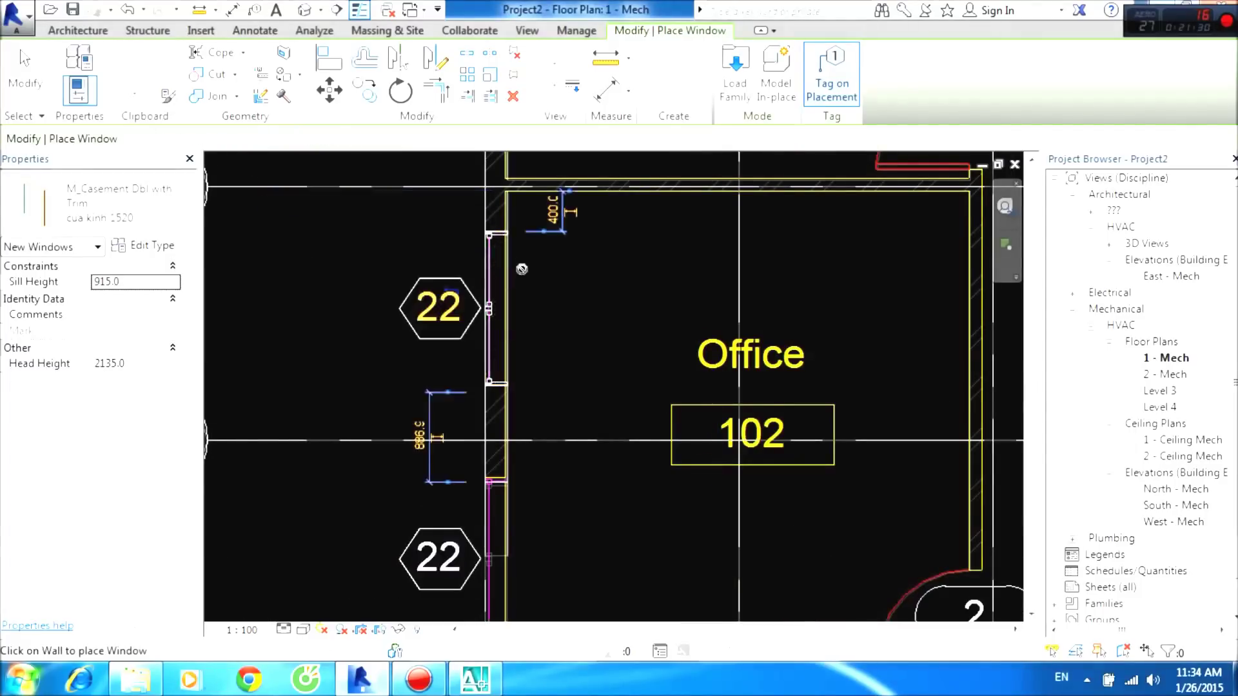
Pan and zoom the plan to line up on Office 101's outer wall.
scroll(492, 326, "up", 2)
scroll(506, 333, "up", 2)
scroll(567, 327, "down", 2)
middle_click_drag(561, 335, 492, 512)
scroll(492, 511, "up", 2)
mouse_move(485, 343)
middle_mouse_down()
mouse_move(452, 476)
mouse_move(460, 359)
middle_mouse_up()
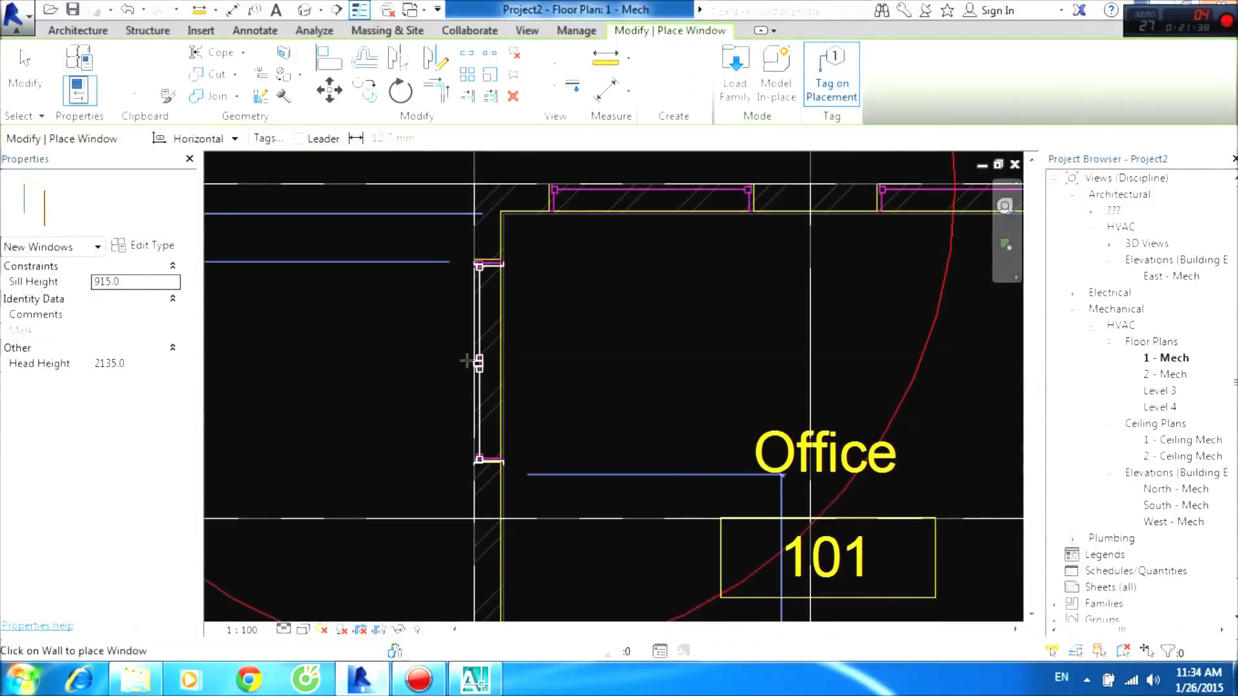
Place cua kinh 1520 windows in Office 101's left and top walls.
left_click(470, 361)
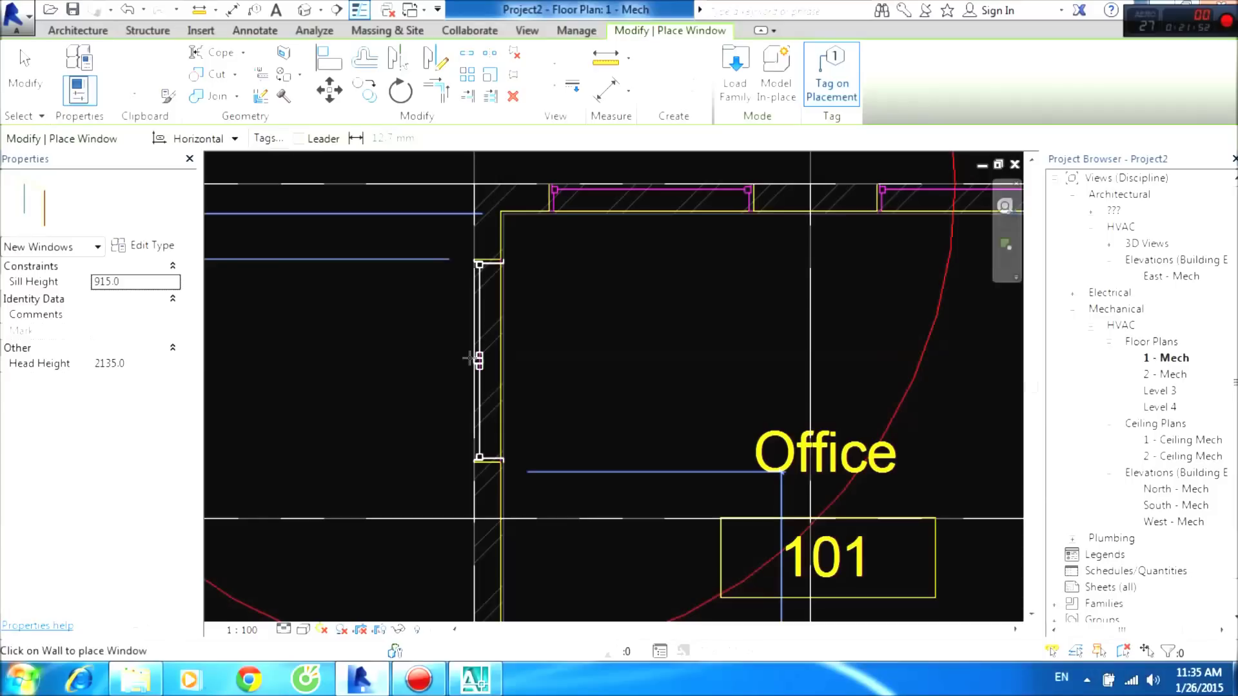
left_click(471, 358)
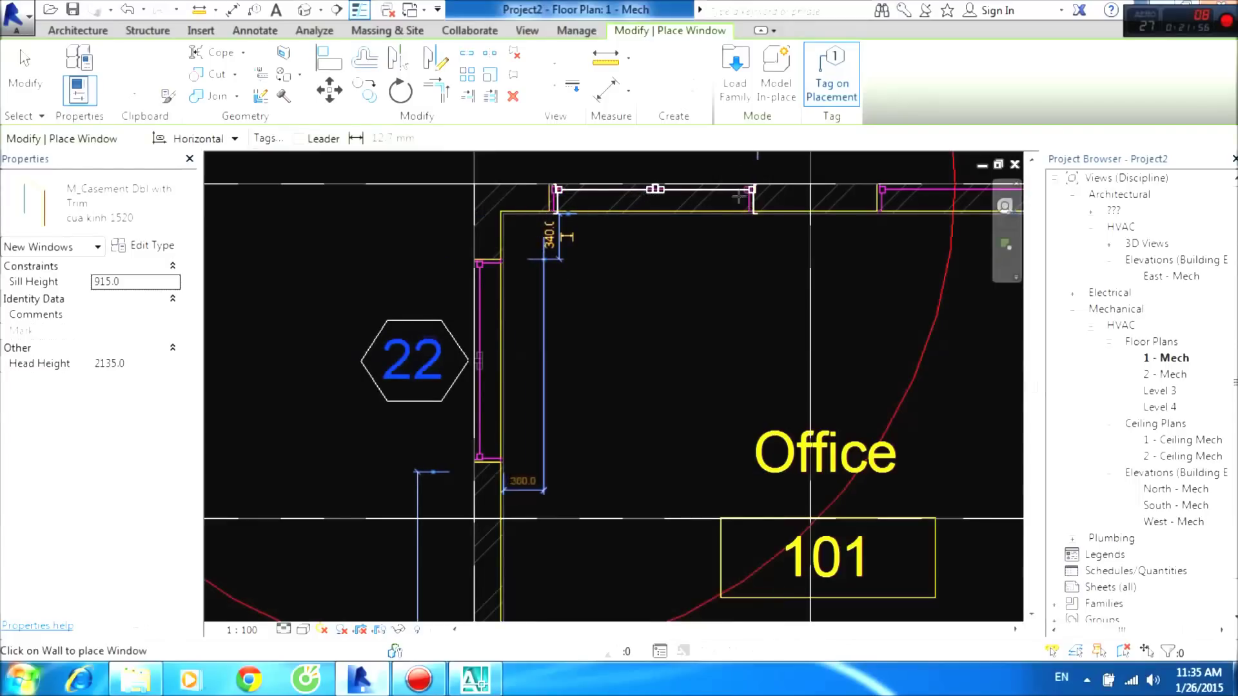
middle_click_drag(920, 180, 663, 242)
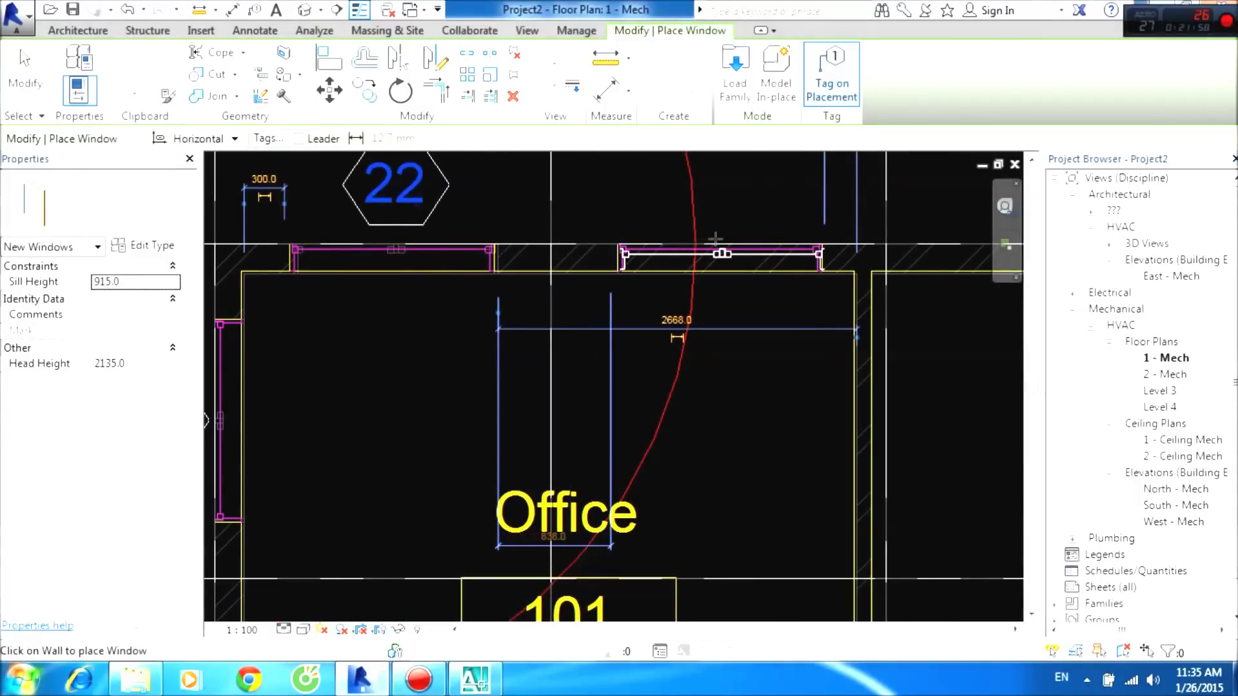
left_click(715, 240)
middle_click_drag(715, 240, 633, 321)
scroll(868, 330, "down", 4)
Pan the plan past the restrooms and Mech/Elec room to the curved wall.
mouse_move(867, 329)
middle_mouse_down()
mouse_move(573, 354)
mouse_move(589, 280)
mouse_move(539, 196)
middle_mouse_up()
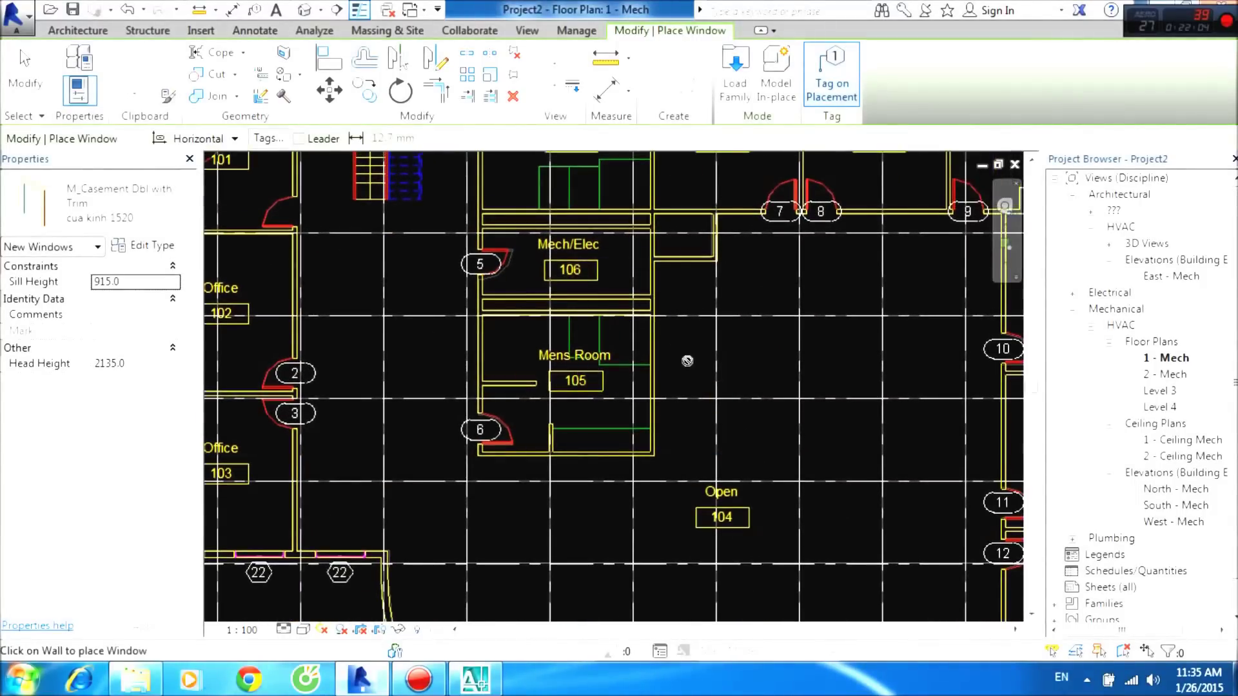
scroll(564, 403, "down", 3)
middle_click_drag(564, 404, 562, 405)
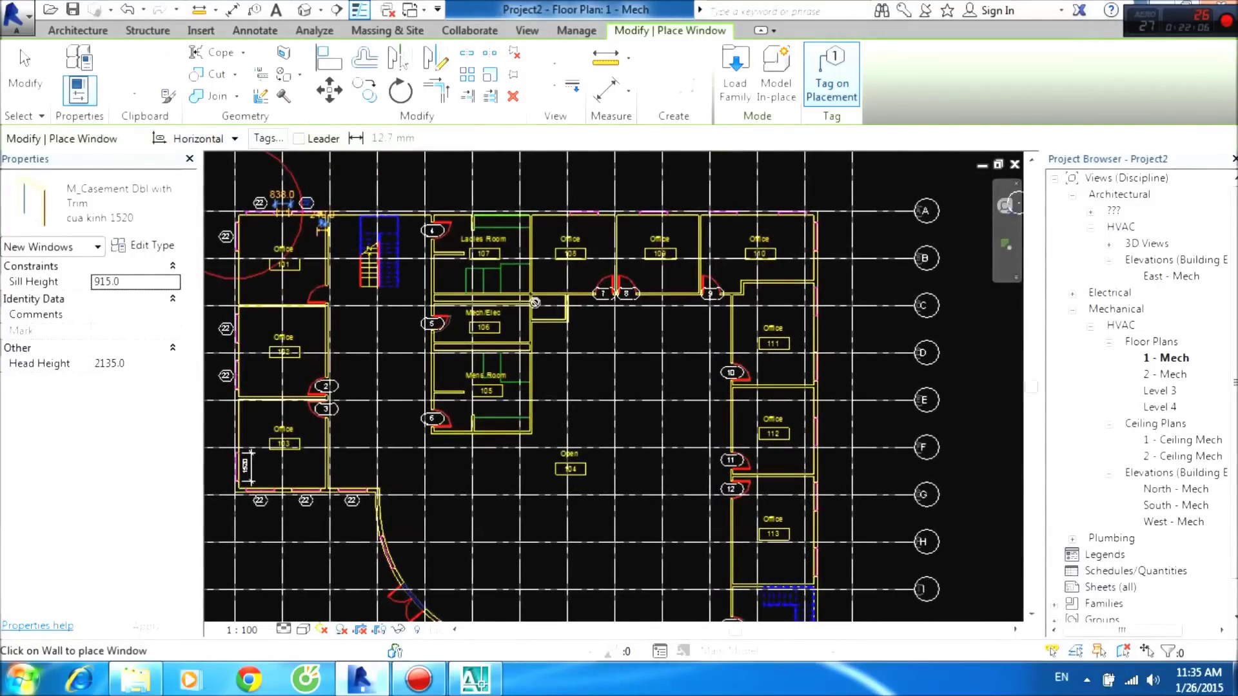
scroll(356, 578, "up", 6)
left_click(420, 684)
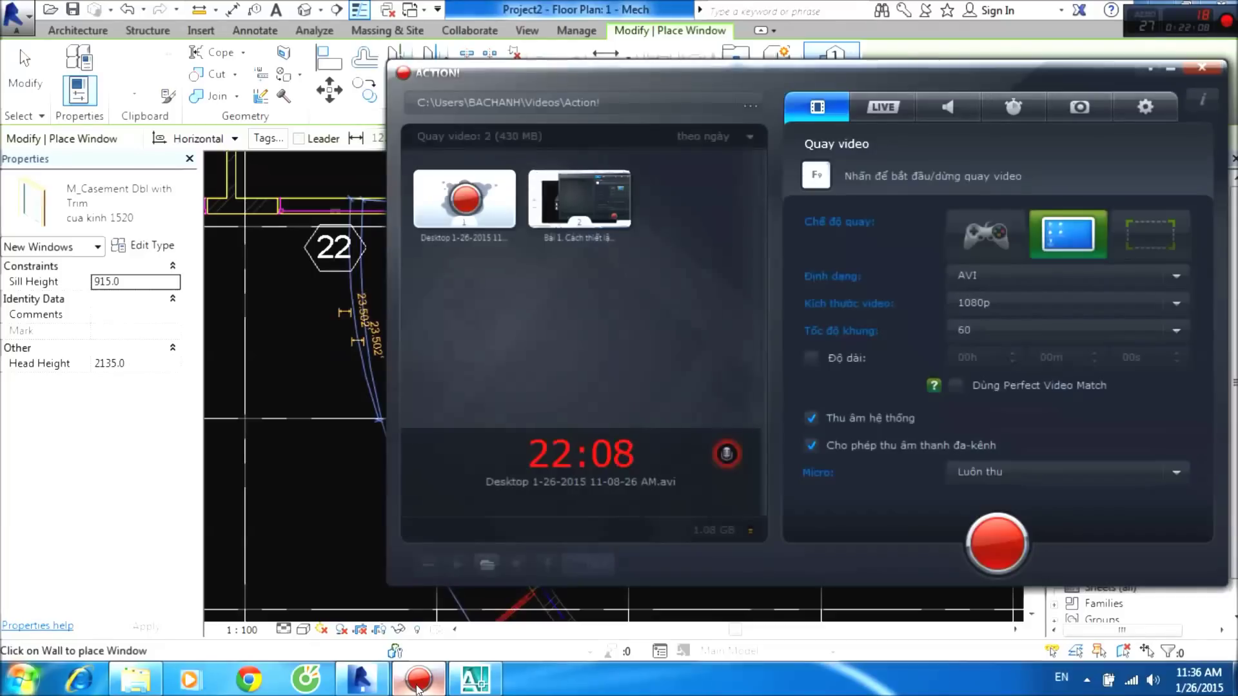
left_click(422, 688)
middle_click_drag(523, 522, 368, 288)
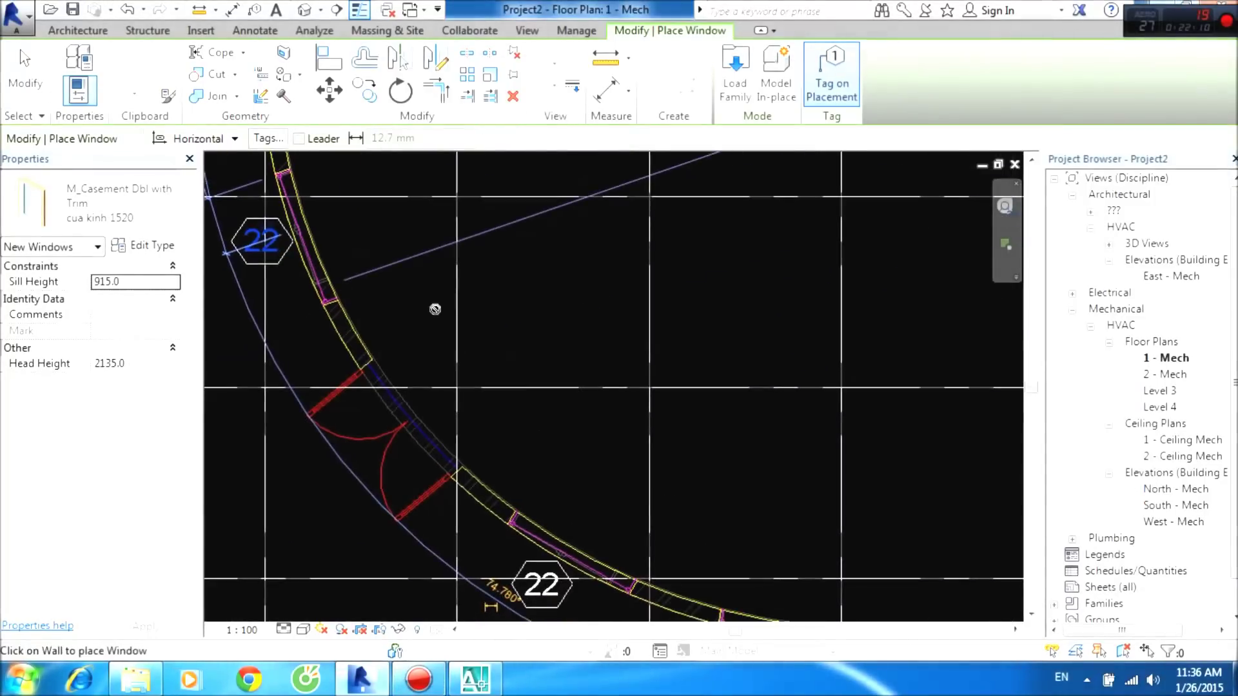
scroll(470, 392, "down", 3)
scroll(415, 365, "up", 1)
scroll(464, 307, "up", 1)
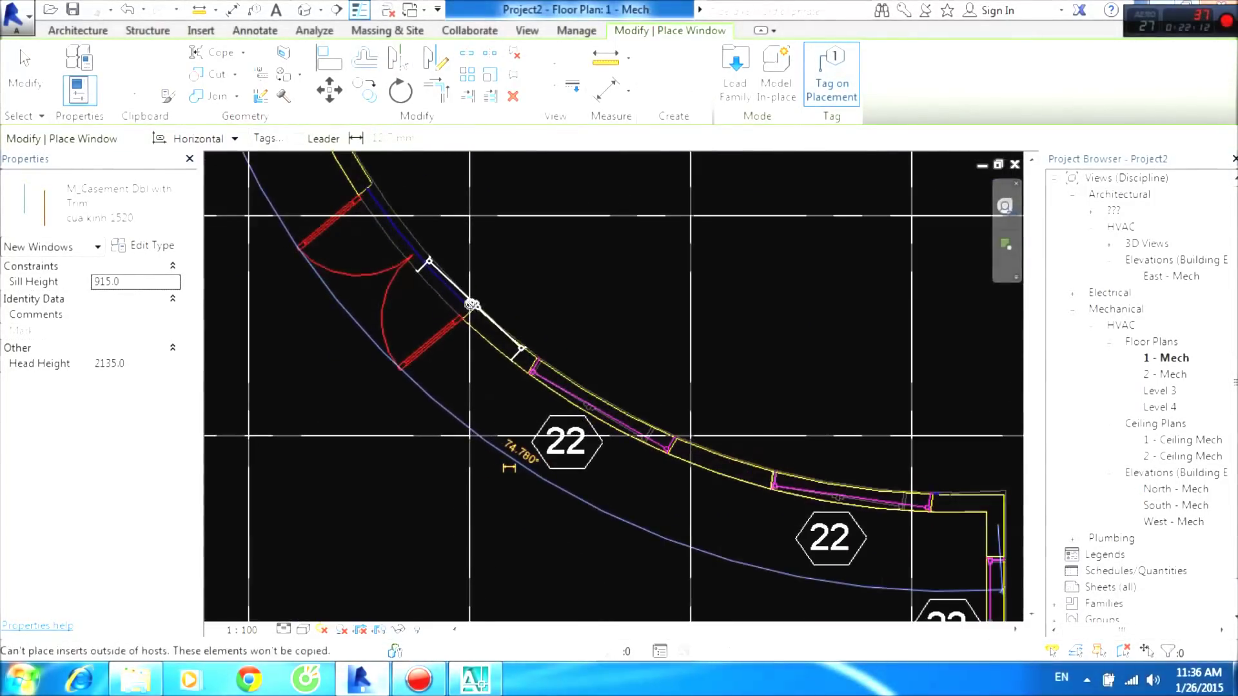
scroll(543, 397, "up", 2)
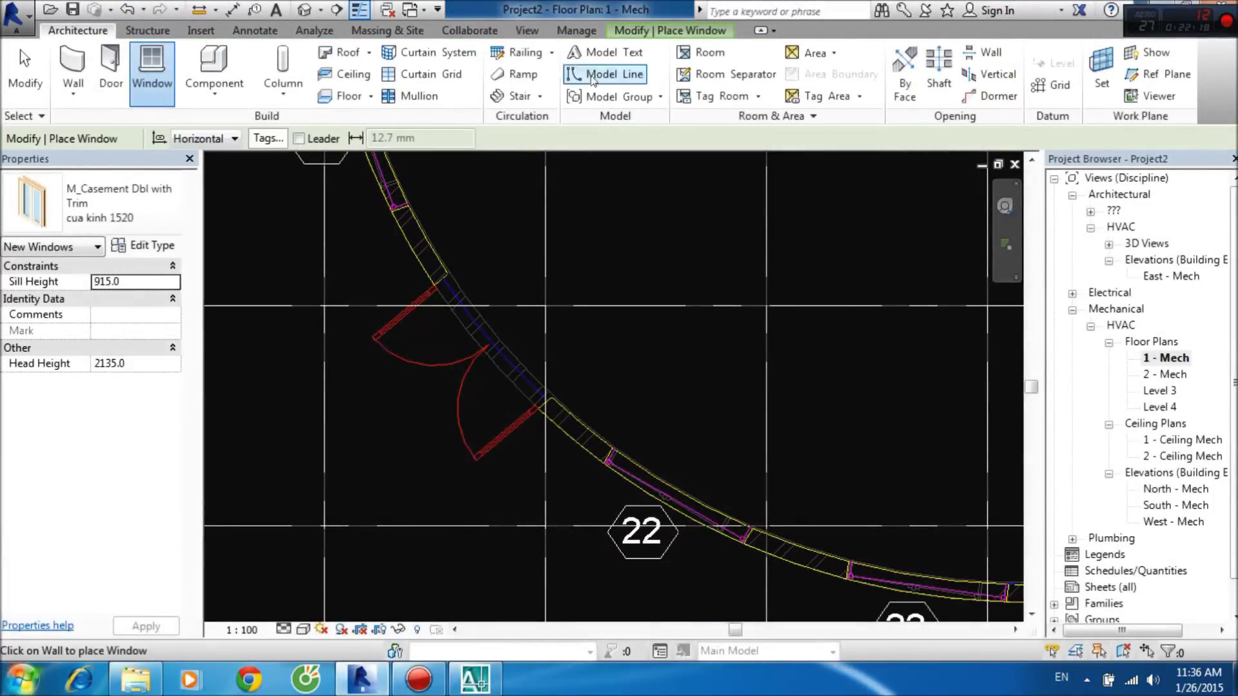
Open the Load Family library from the Modify | Place Window tab.
left_click(648, 32)
left_click(735, 71)
scroll(676, 446, "down", 1)
scroll(676, 446, "down", 1)
Open the Windows folder and preview families from M_Archtop to M_Transom.
scroll(645, 464, "down", 2)
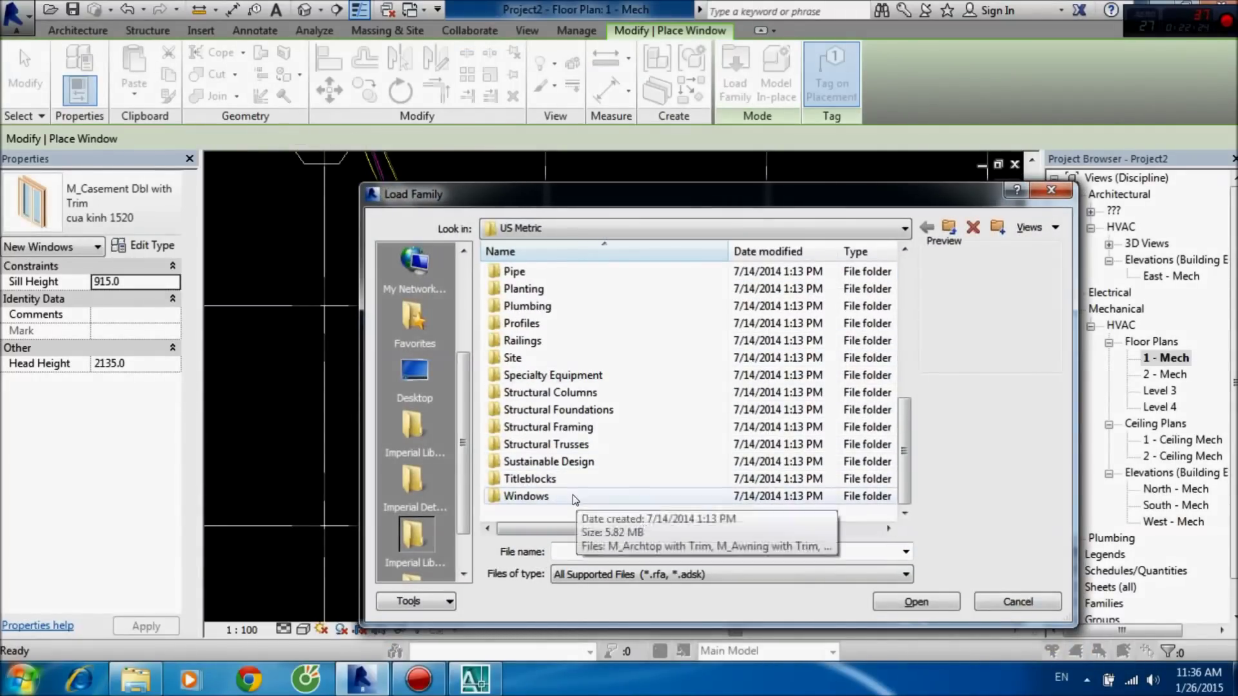
double_click(573, 495)
left_click(619, 358)
left_click(606, 272)
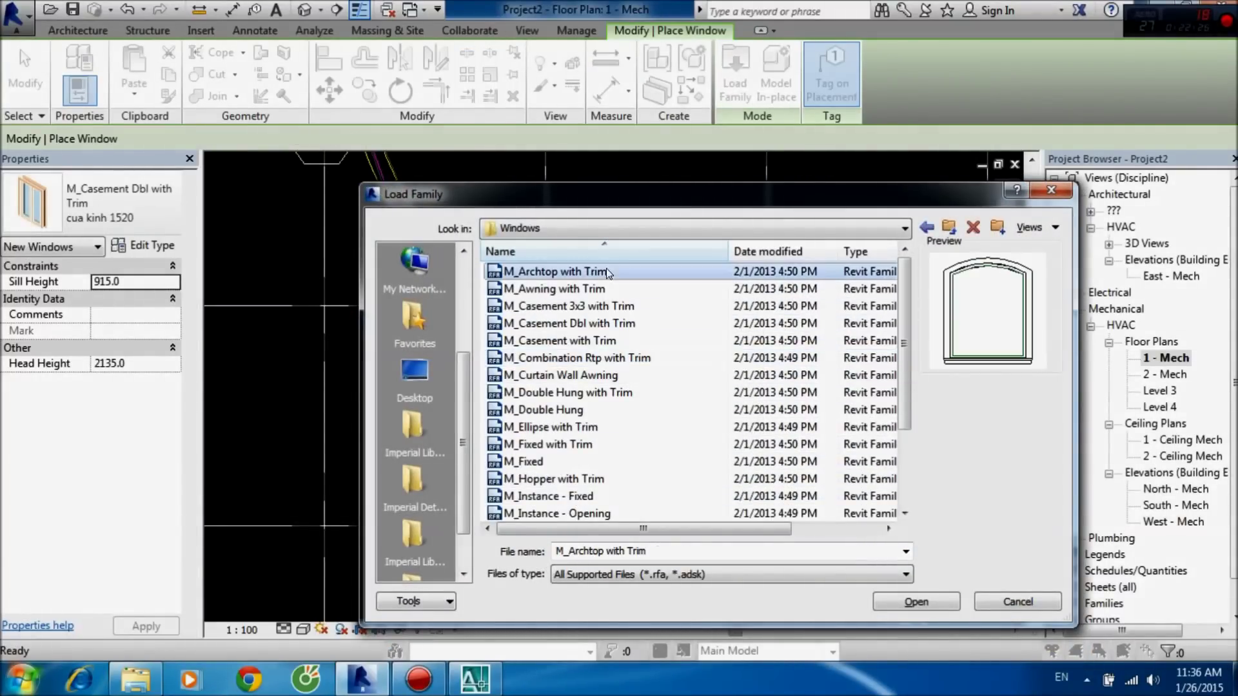
left_click_drag(902, 324, 900, 380)
left_click(541, 323)
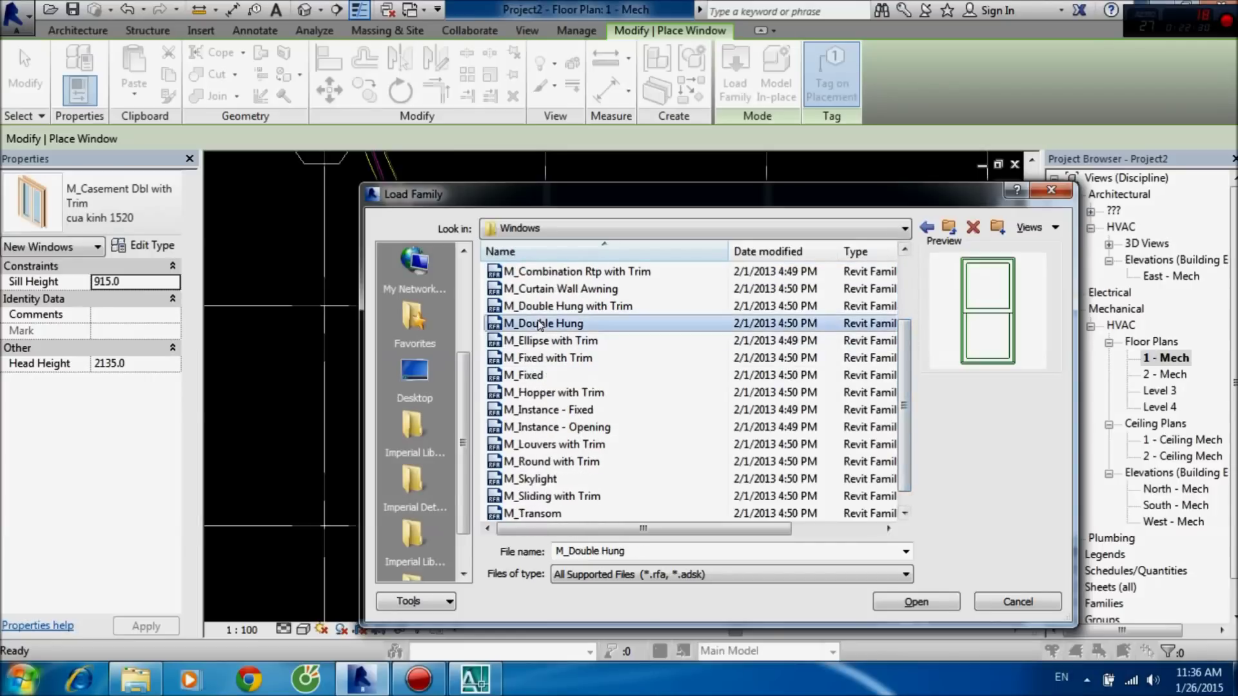
key("Up")
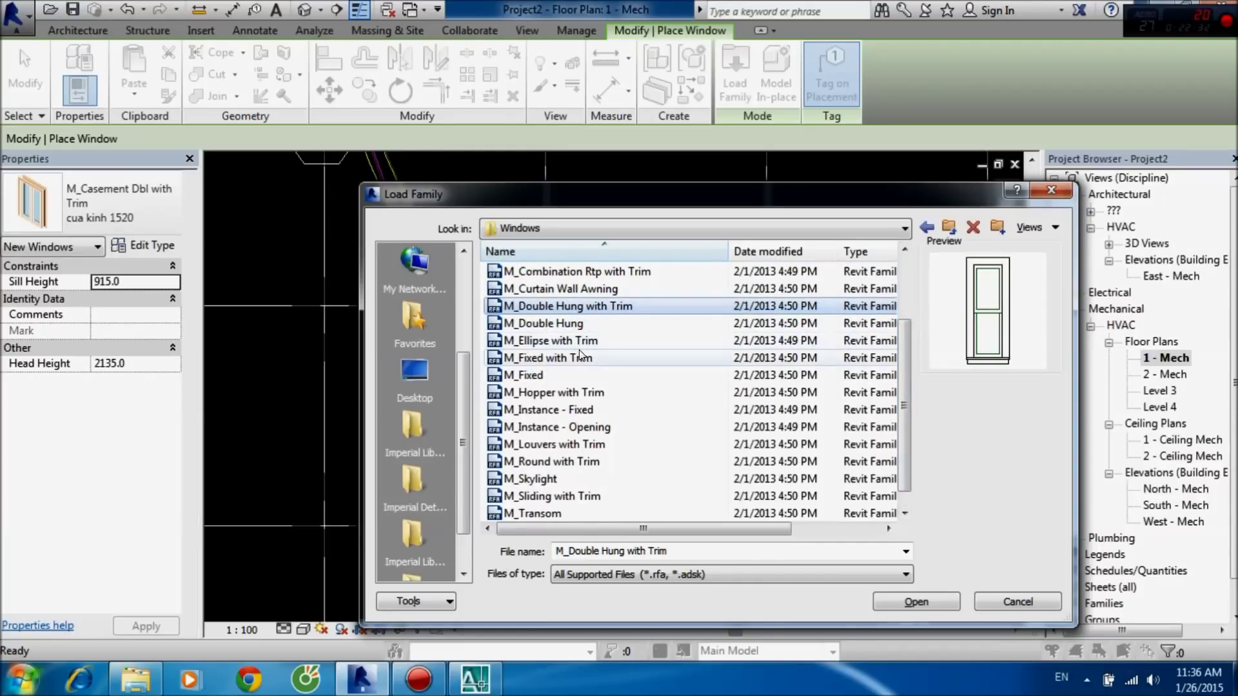
left_click(583, 358)
left_click(578, 392)
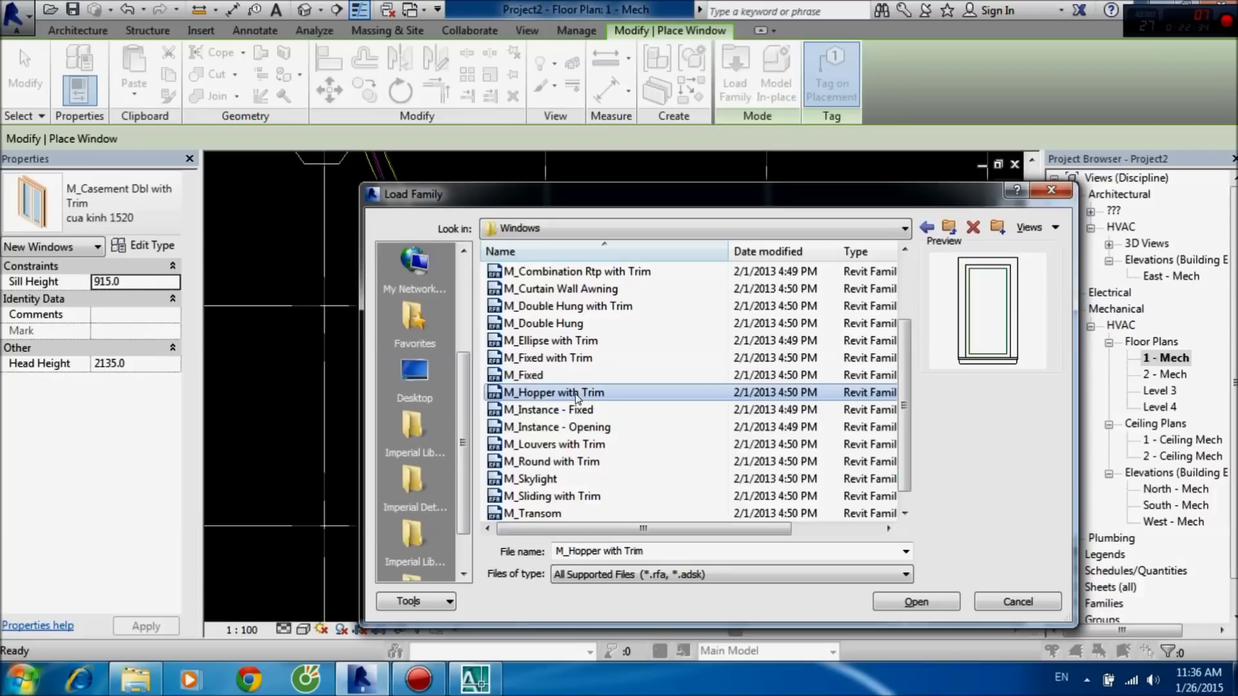
left_click(575, 410)
left_click(569, 461)
scroll(568, 467, "down", 1)
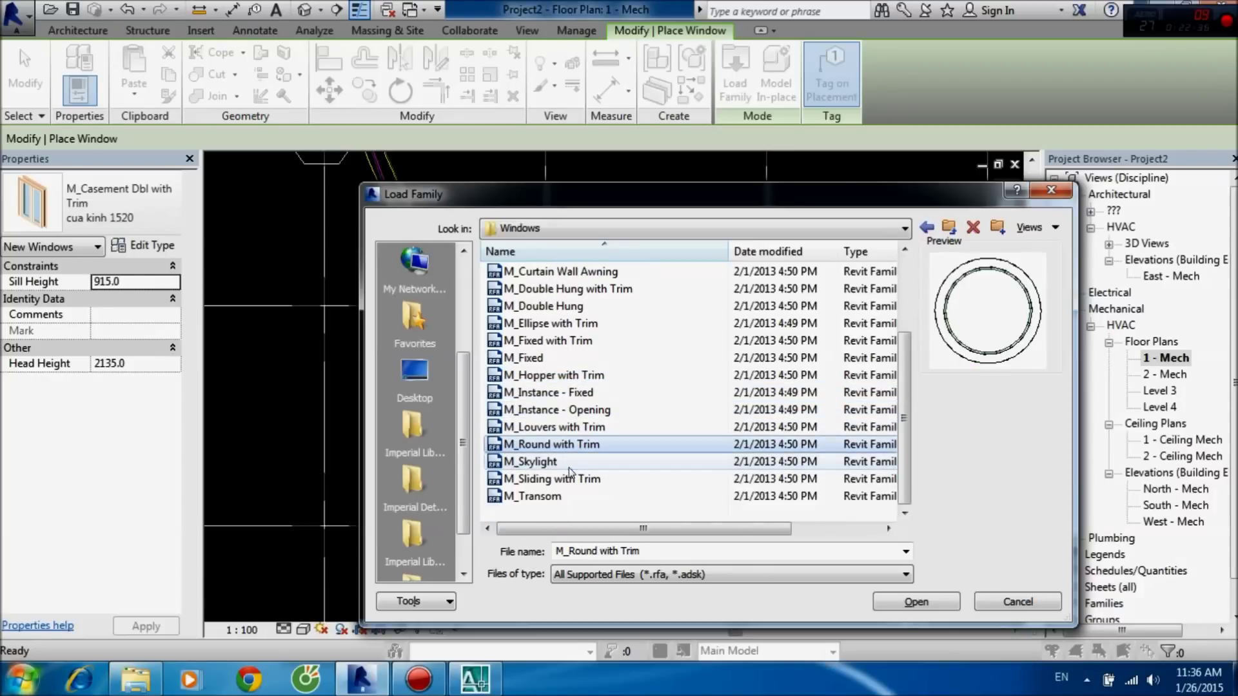
key("Down")
key("Down")
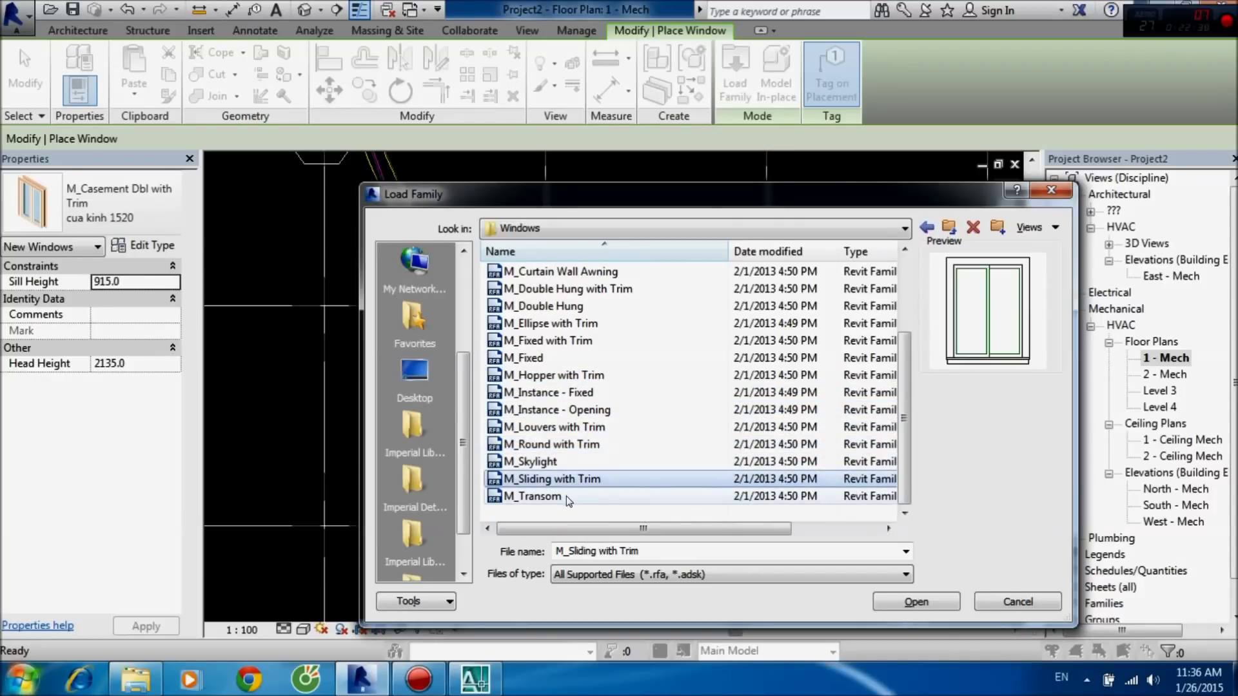
left_click(566, 497)
Browse the window families again and load M_Sliding with Trim.
scroll(564, 500, "up", 1)
scroll(582, 347, "up", 1)
left_click(619, 272)
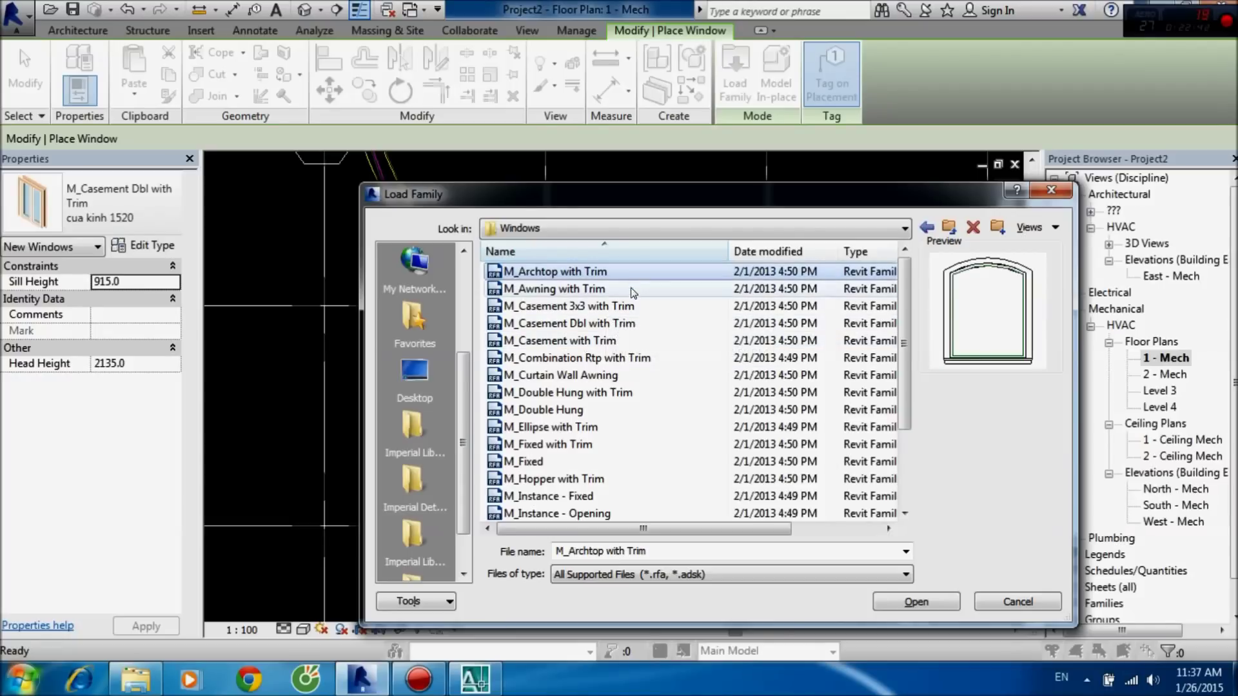
left_click(631, 307)
left_click(621, 342)
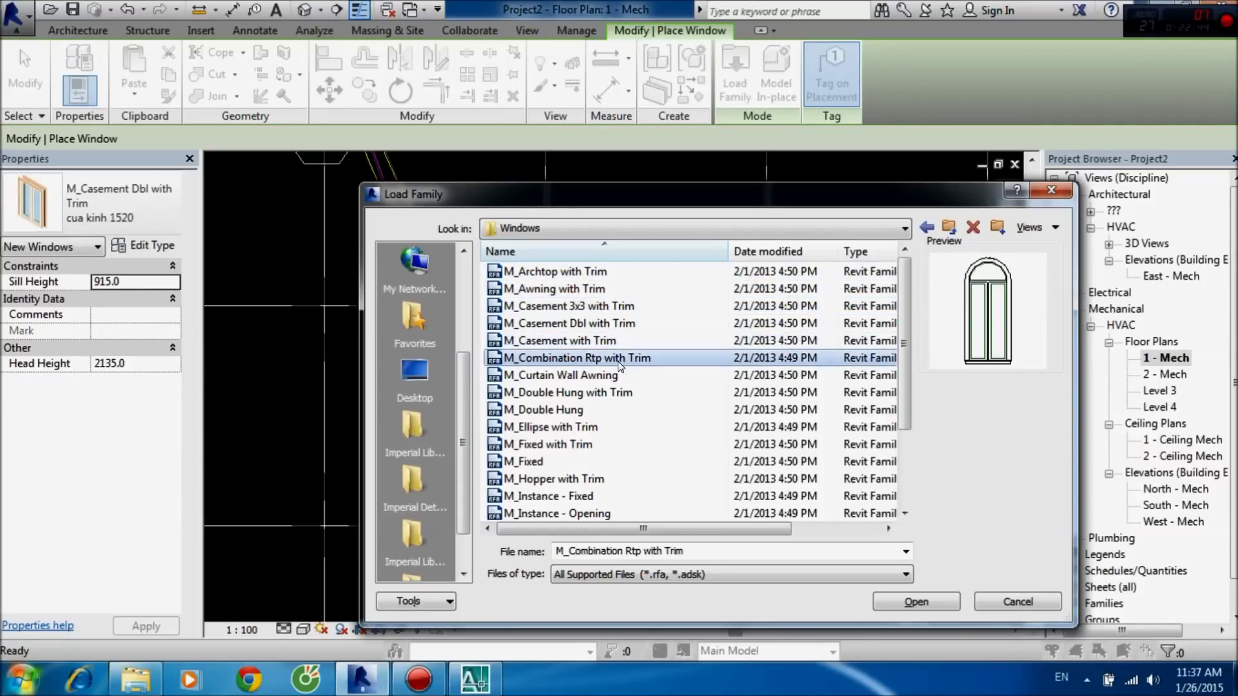
left_click(618, 375)
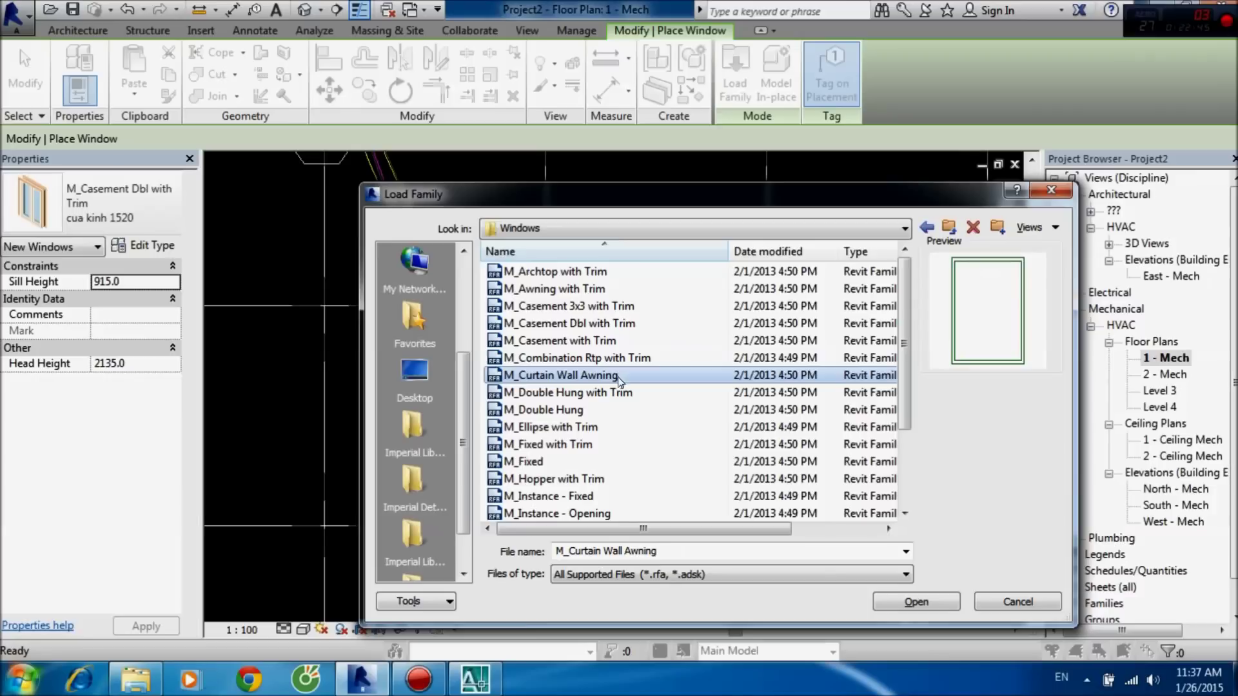
left_click(610, 410)
left_click(604, 443)
left_click(600, 459)
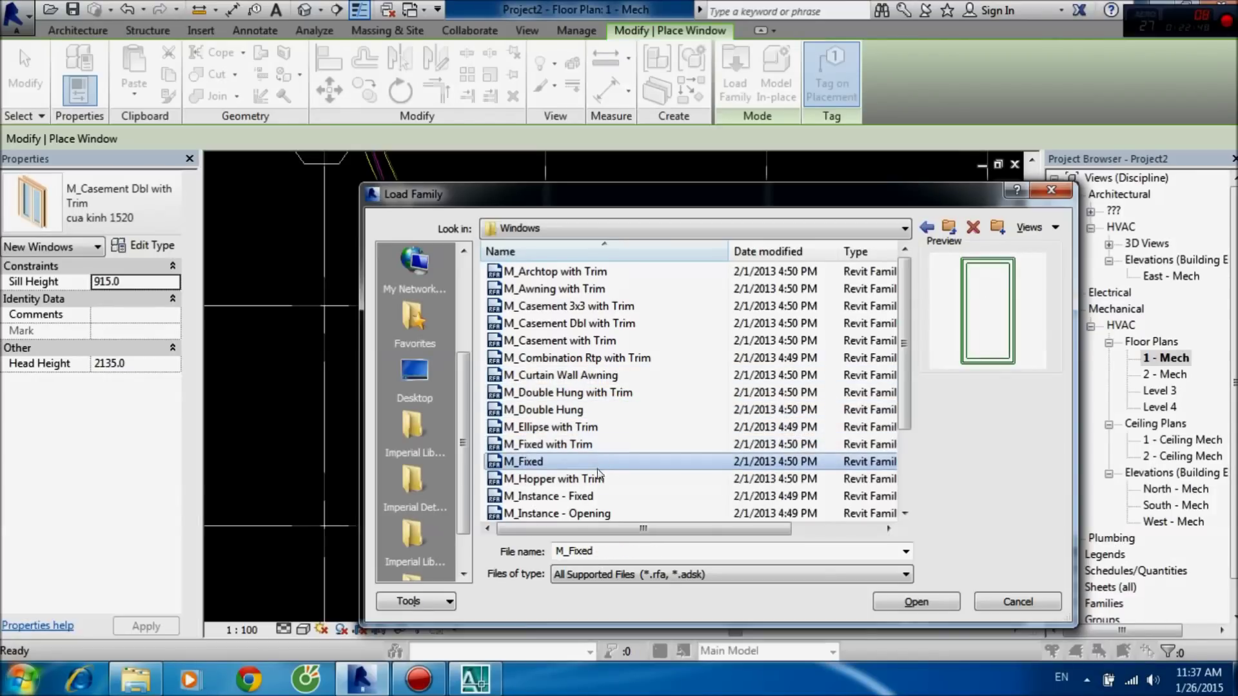
left_click(594, 479)
left_click(575, 514)
scroll(603, 451, "down", 1)
scroll(602, 452, "down", 2)
left_click(576, 430)
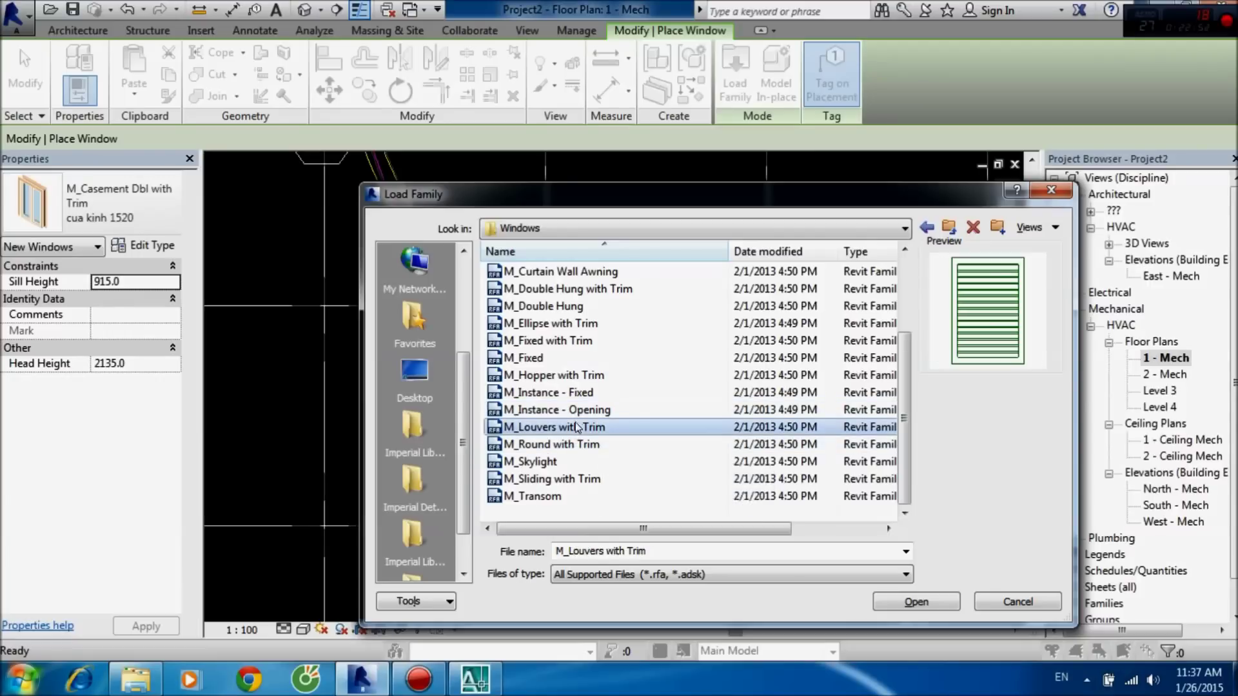
left_click(574, 461)
left_click(578, 479)
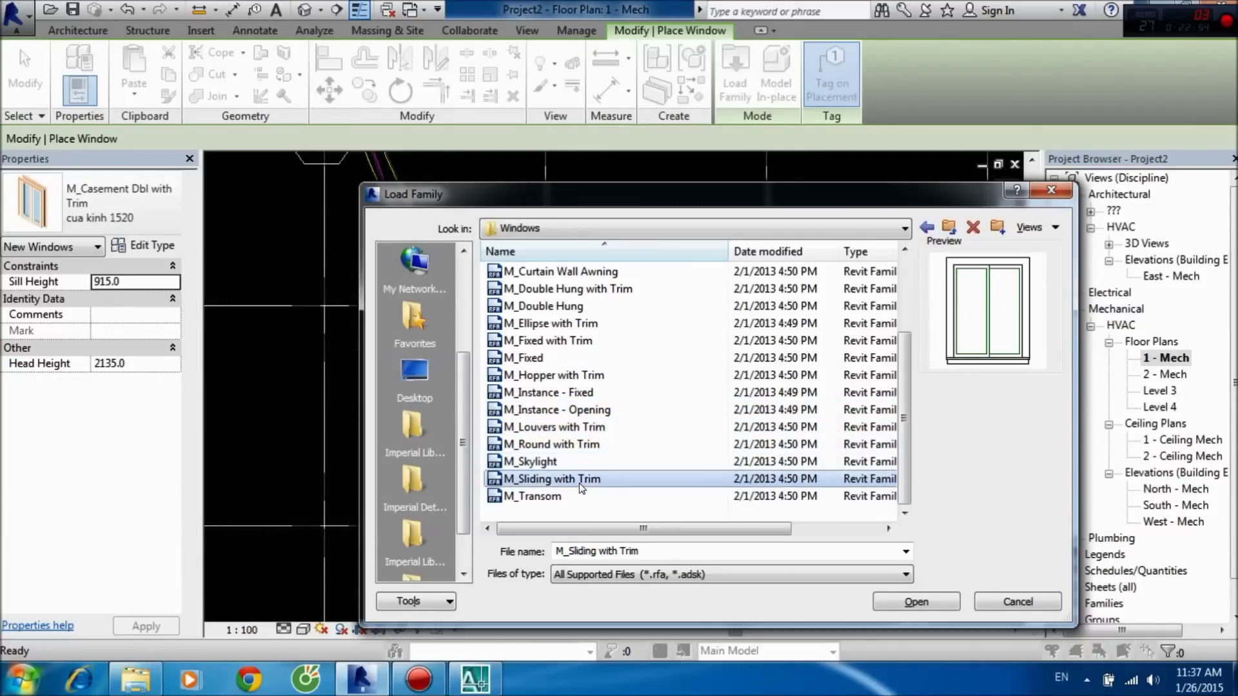
left_click(931, 603)
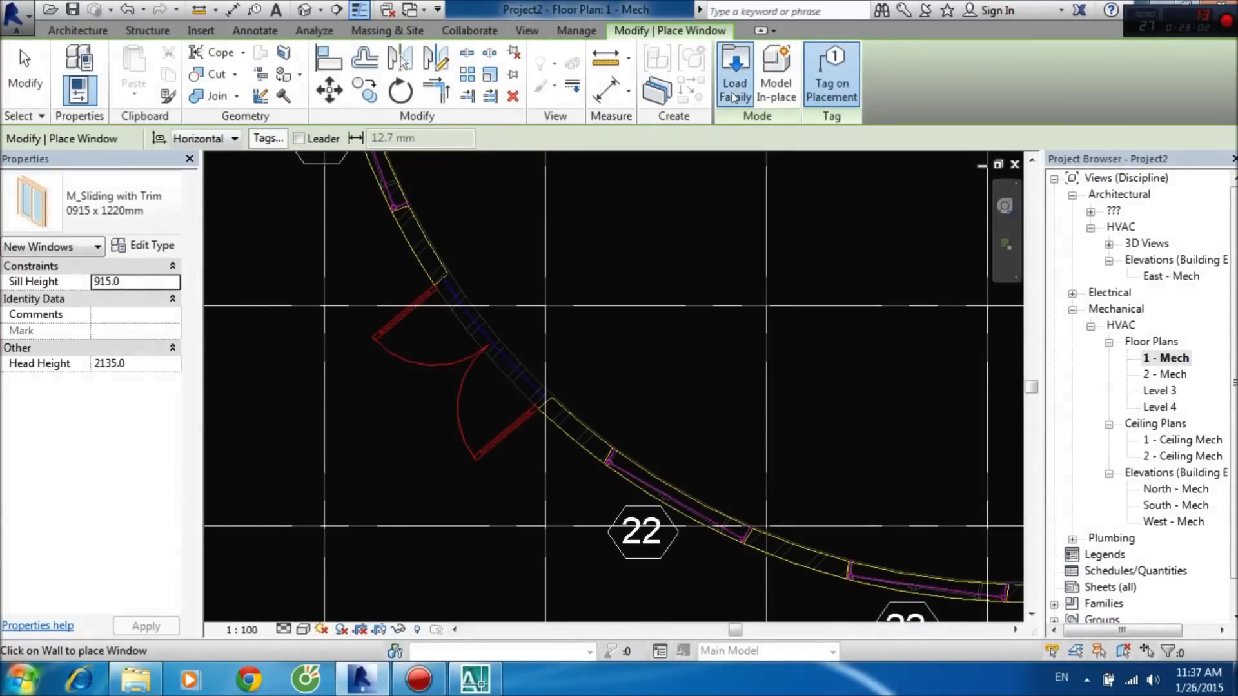
Reopen the family library and close it without loading anything.
left_click(734, 76)
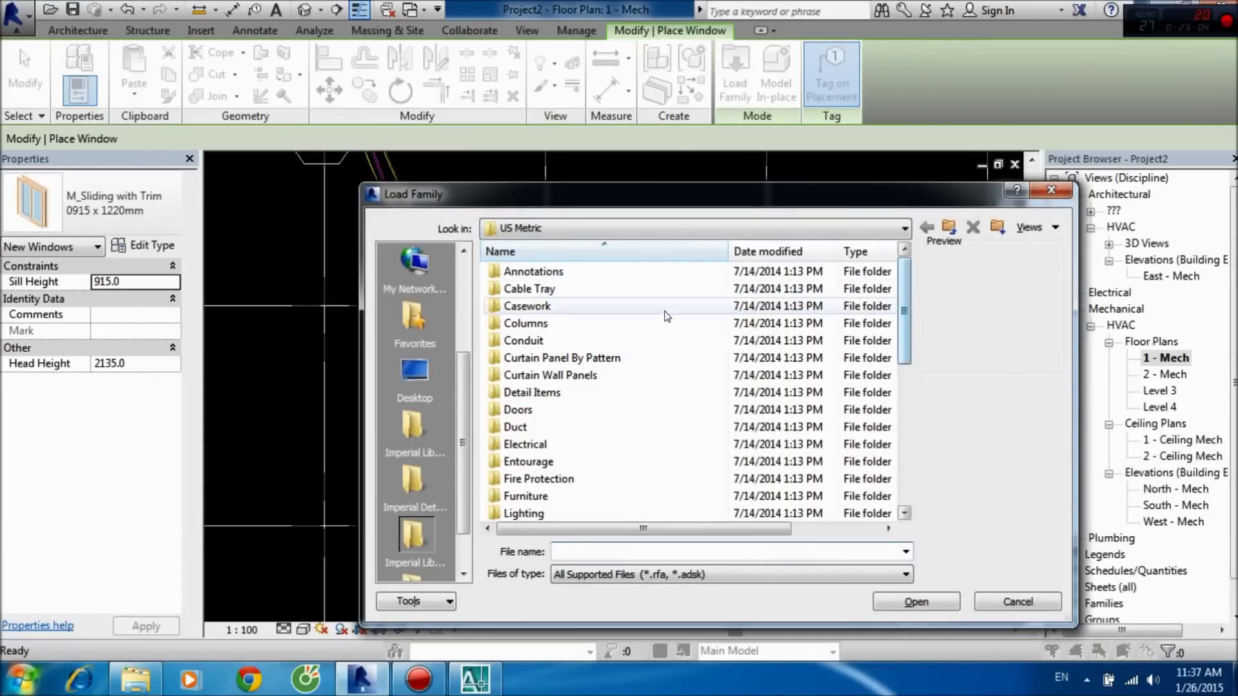
left_click(1051, 189)
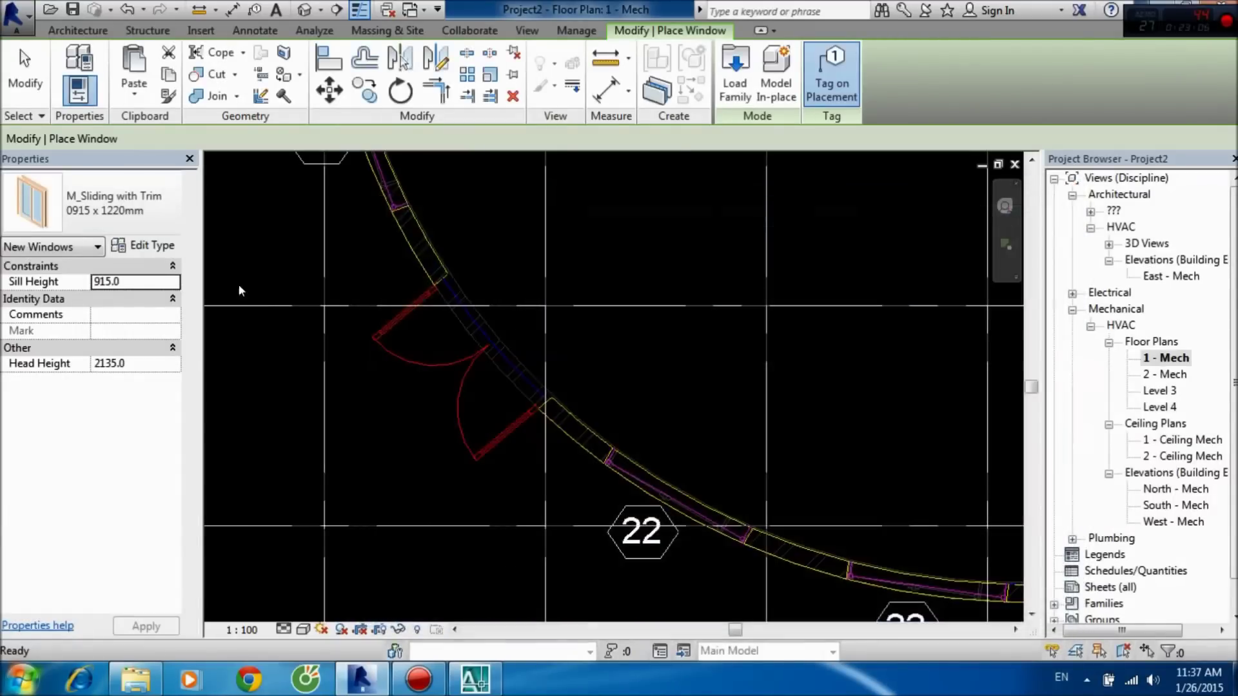
left_click(150, 222)
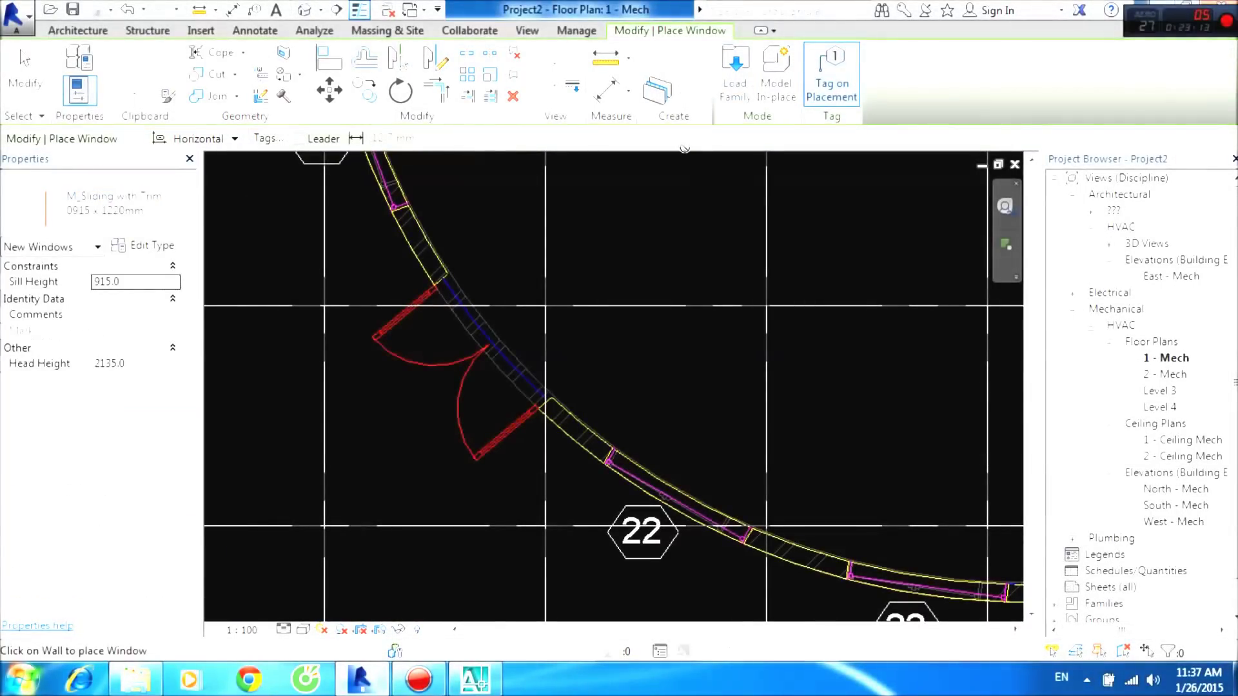
Place an M_Double-Glass 1 door, tagged 18, in the curved wall and finish placing doors.
scroll(478, 342, "up", 2)
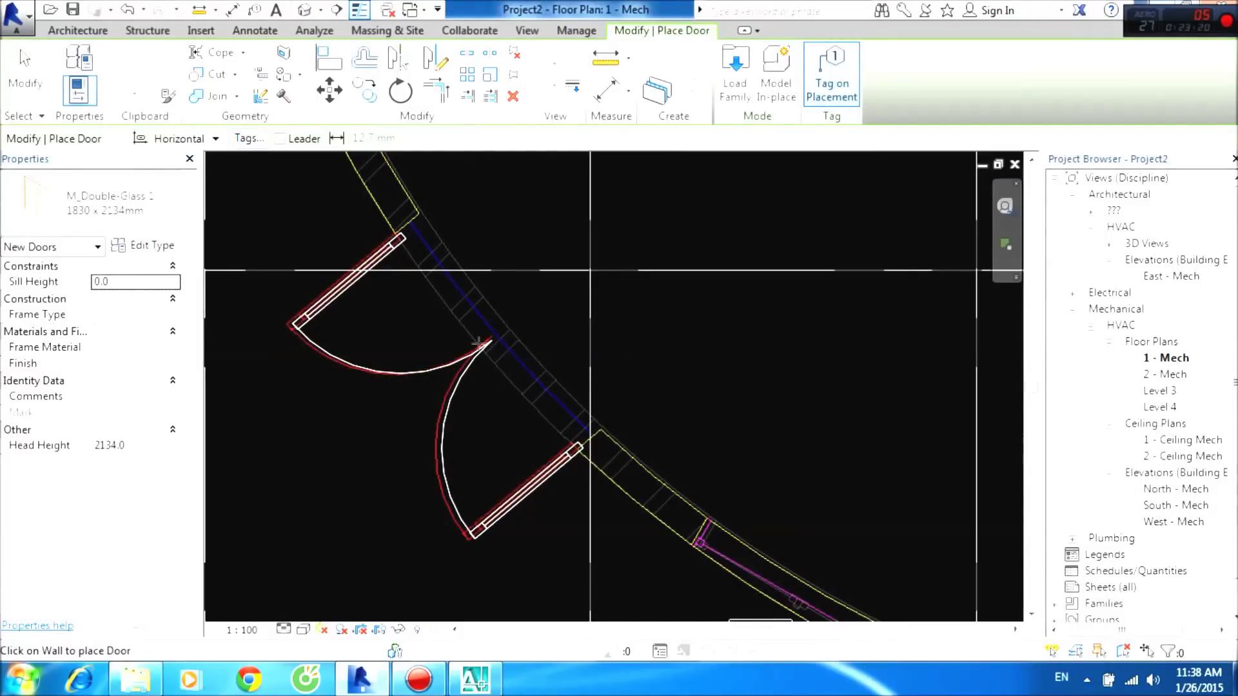
left_click(479, 342)
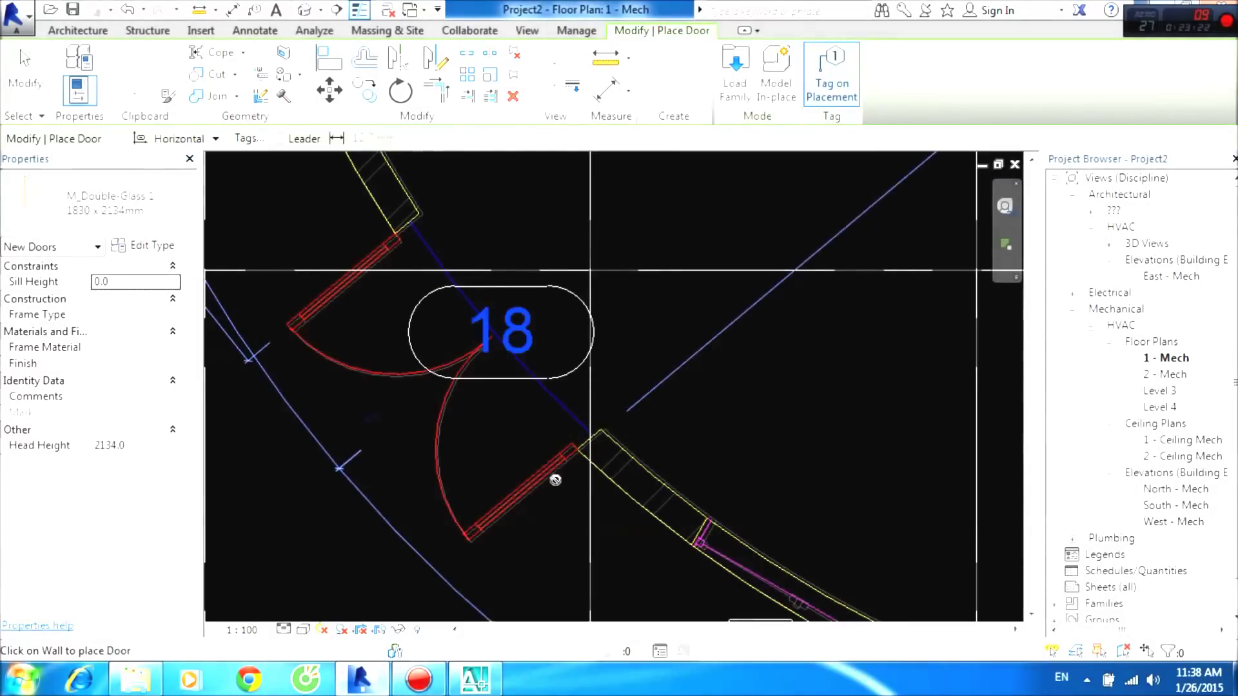
scroll(573, 471, "down", 3)
scroll(580, 497, "down", 1)
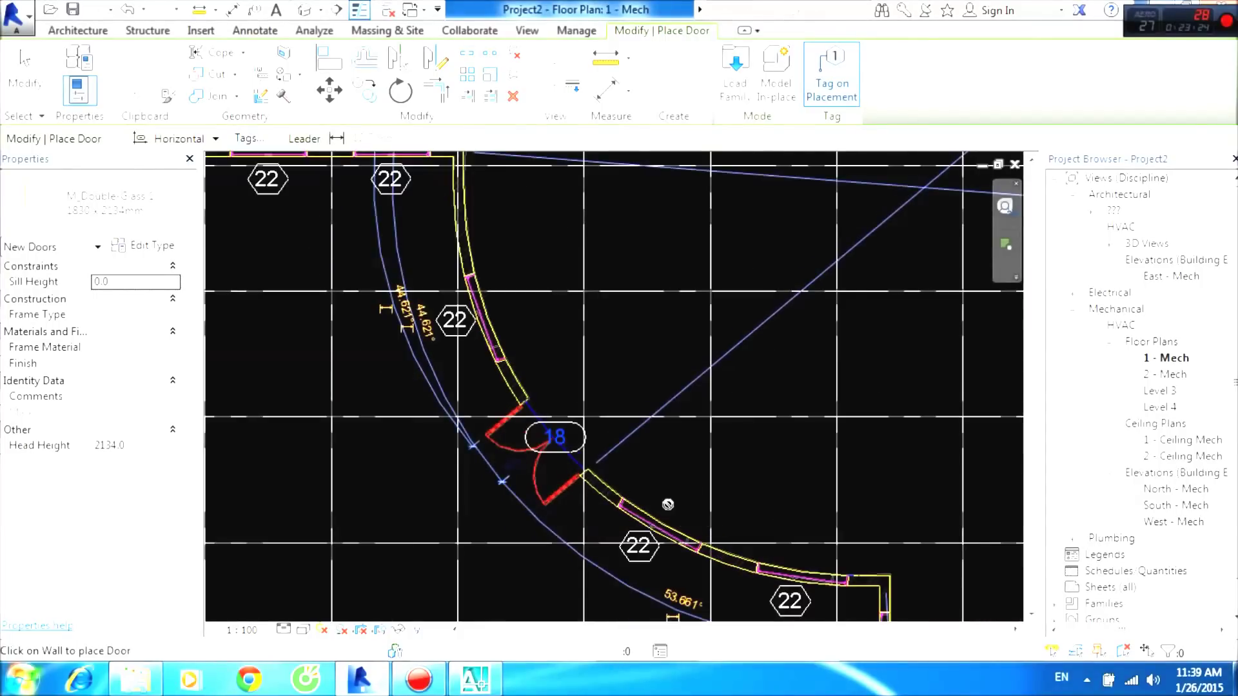
middle_click_drag(606, 524, 550, 496)
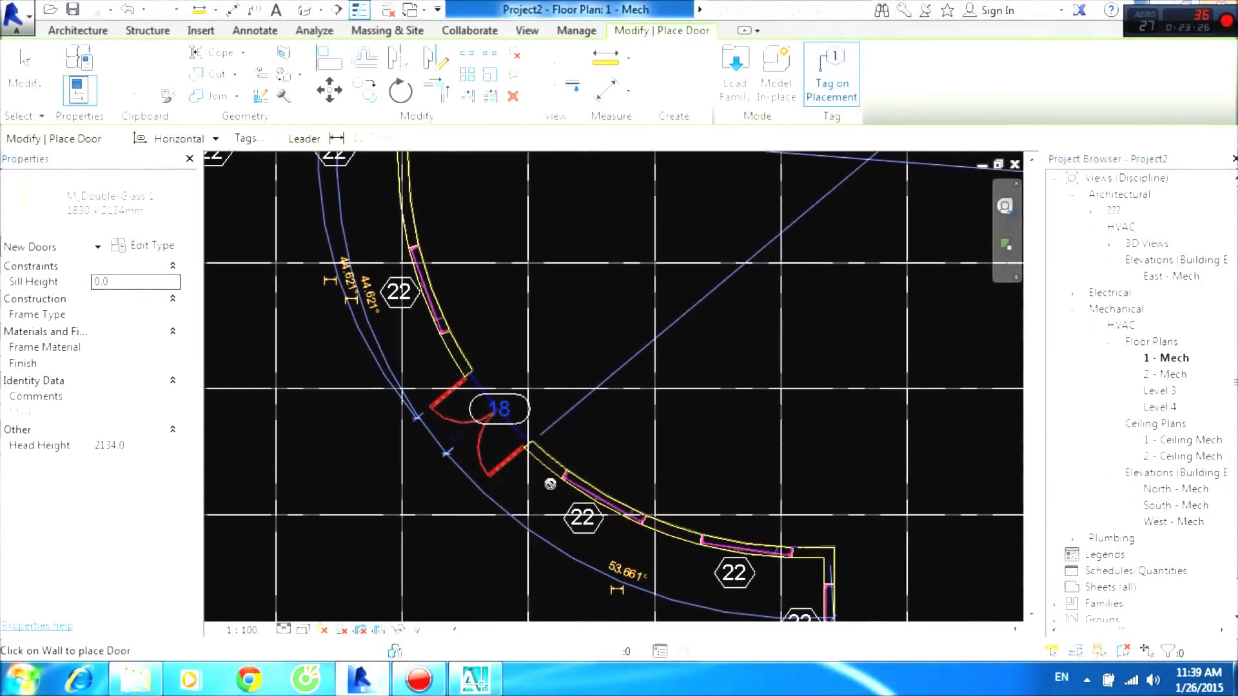
scroll(565, 495, "down", 2)
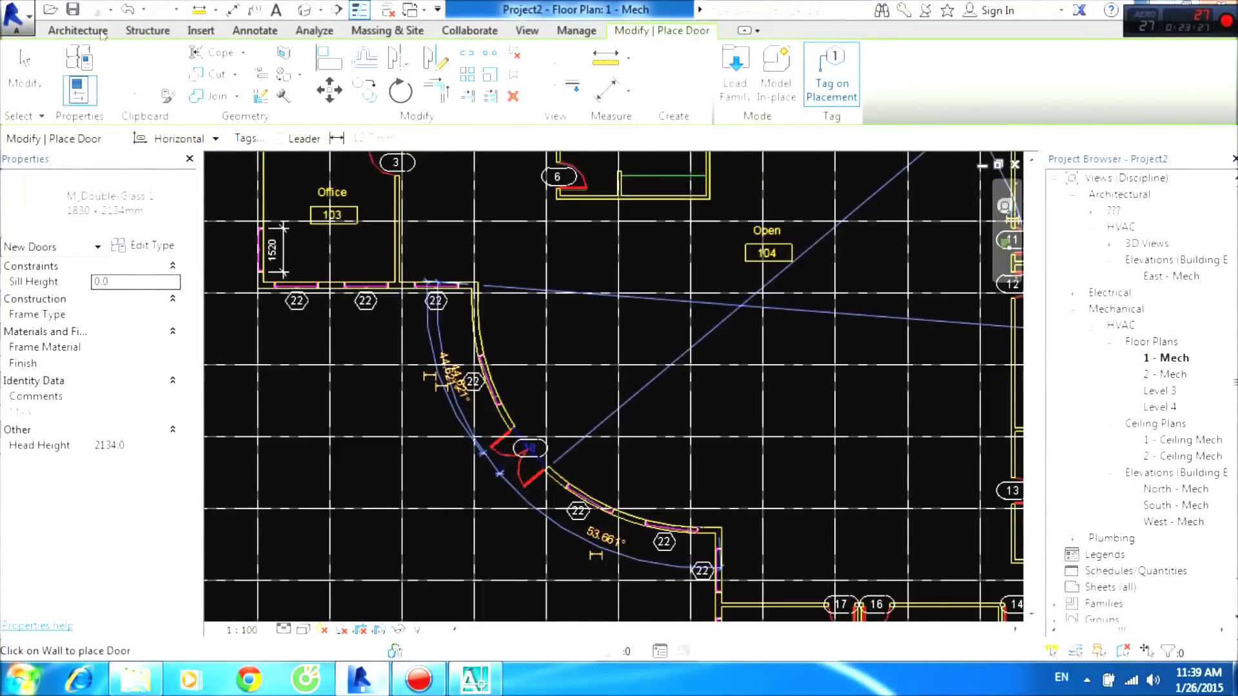
left_click(42, 59)
scroll(540, 328, "down", 2)
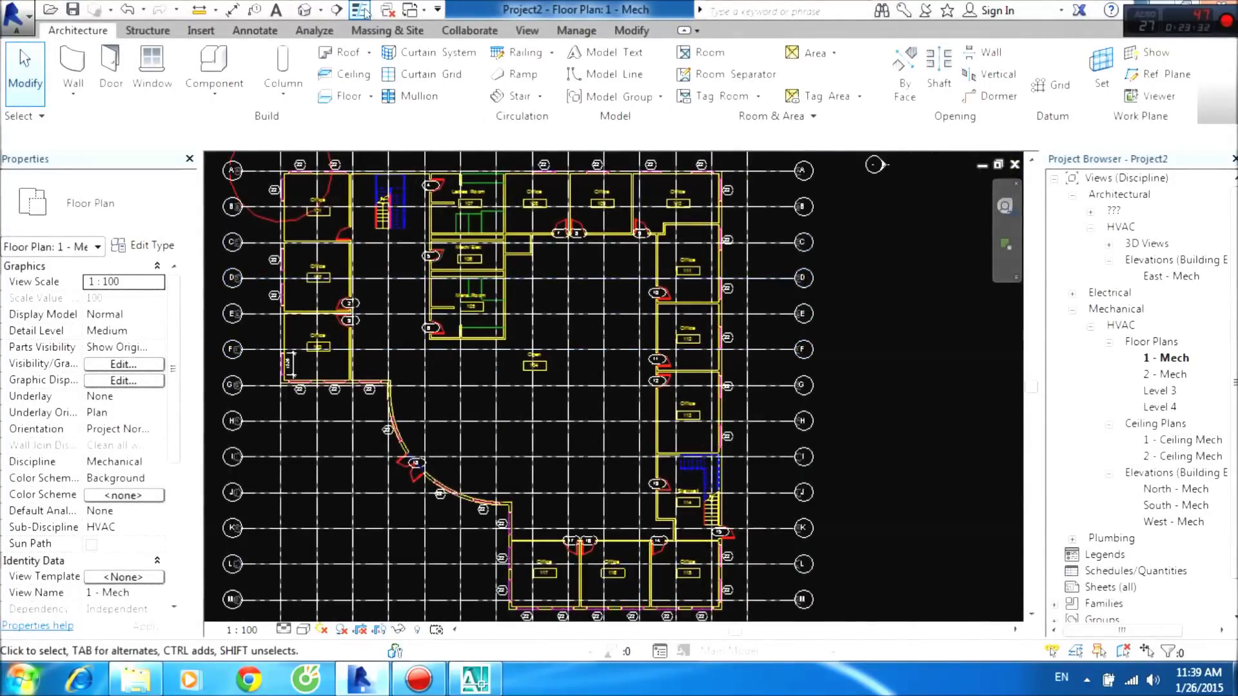
left_click(305, 10)
Orbit and zoom the 3D model to inspect walls, windows and doors, then return to 1 - Mech.
mouse_move(581, 412)
middle_mouse_down("shift")
mouse_move(575, 469)
mouse_move(476, 466)
mouse_move(556, 459)
mouse_move(683, 501)
mouse_move(613, 389)
mouse_move(517, 511)
mouse_move(486, 437)
mouse_move(548, 400)
middle_mouse_up("shift")
scroll(475, 466, "up", 4)
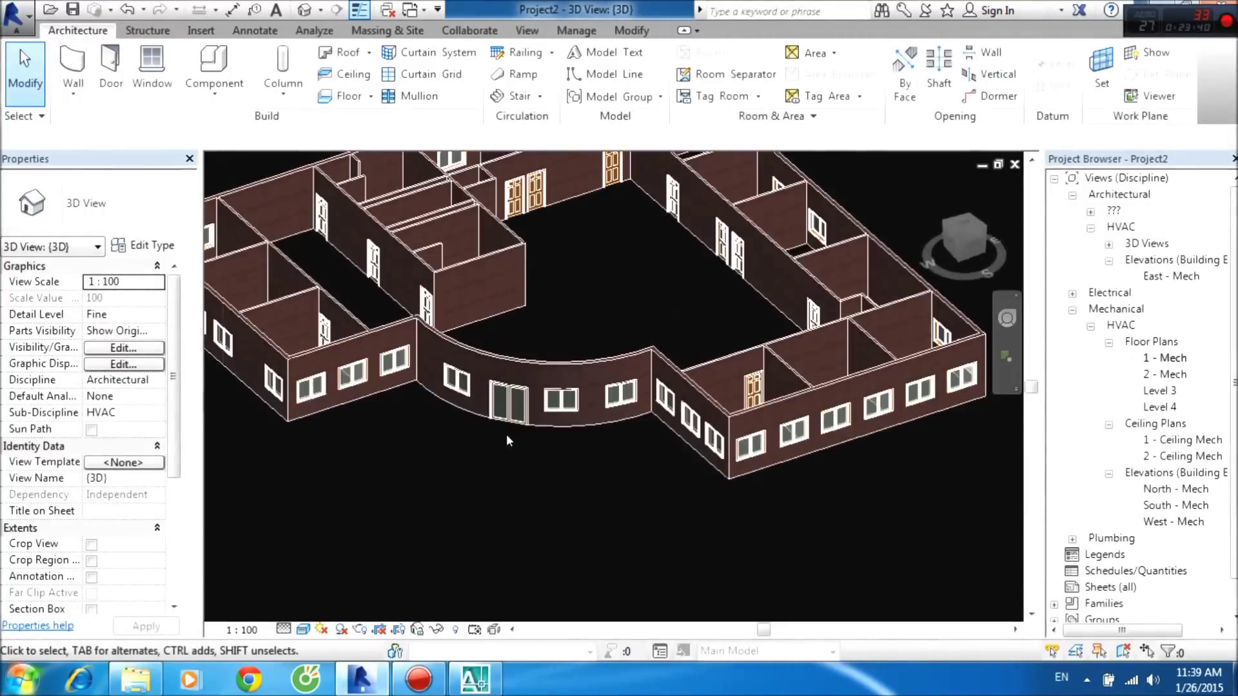
scroll(609, 359, "up", 3)
middle_click_drag(609, 359, 595, 408, "shift")
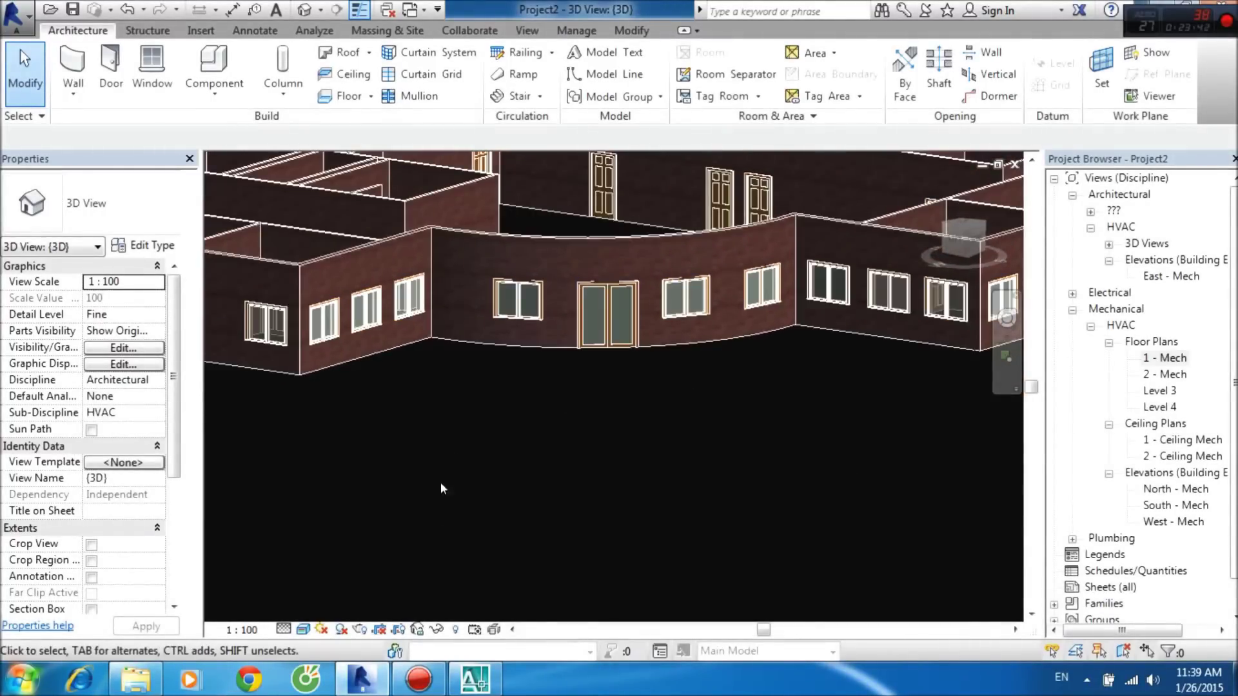
scroll(442, 488, "down", 3)
mouse_move(461, 526)
middle_mouse_down("shift")
mouse_move(423, 535)
mouse_move(882, 514)
mouse_move(359, 550)
mouse_move(371, 587)
mouse_move(451, 503)
mouse_move(549, 351)
mouse_move(1118, 274)
middle_mouse_up("shift")
double_click(1147, 358)
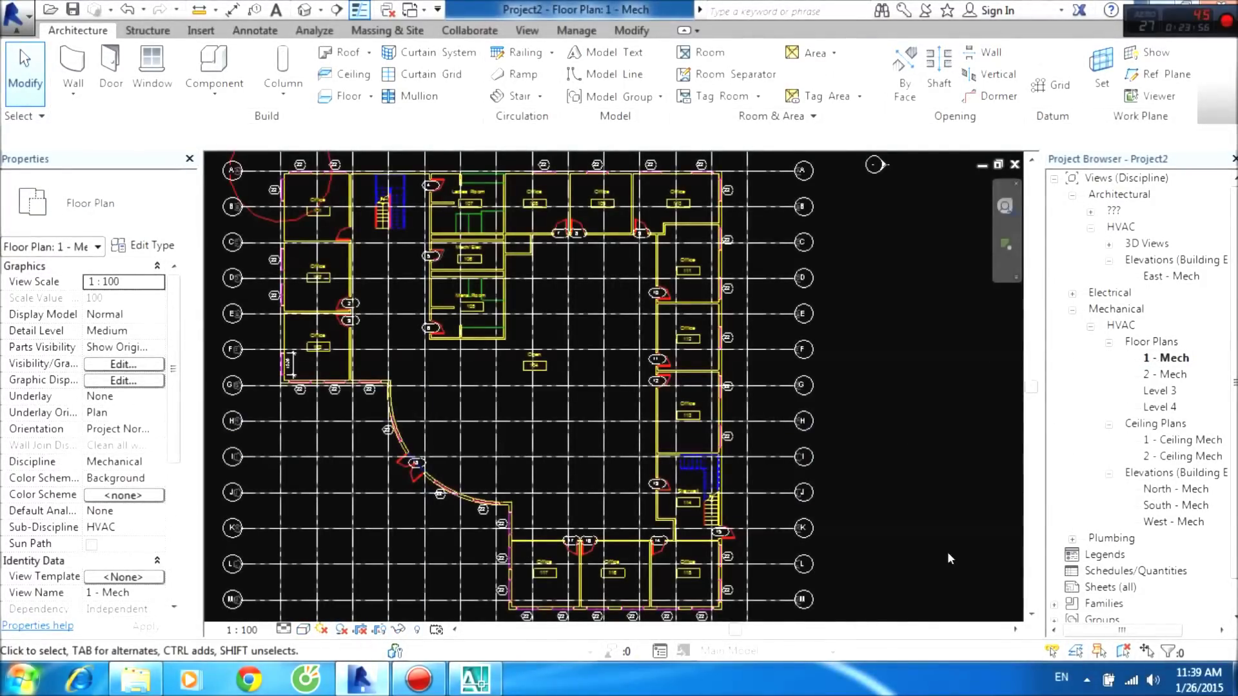
Zoom the 1 - Mech plan and start sketching a new floor.
scroll(490, 412, "down", 4)
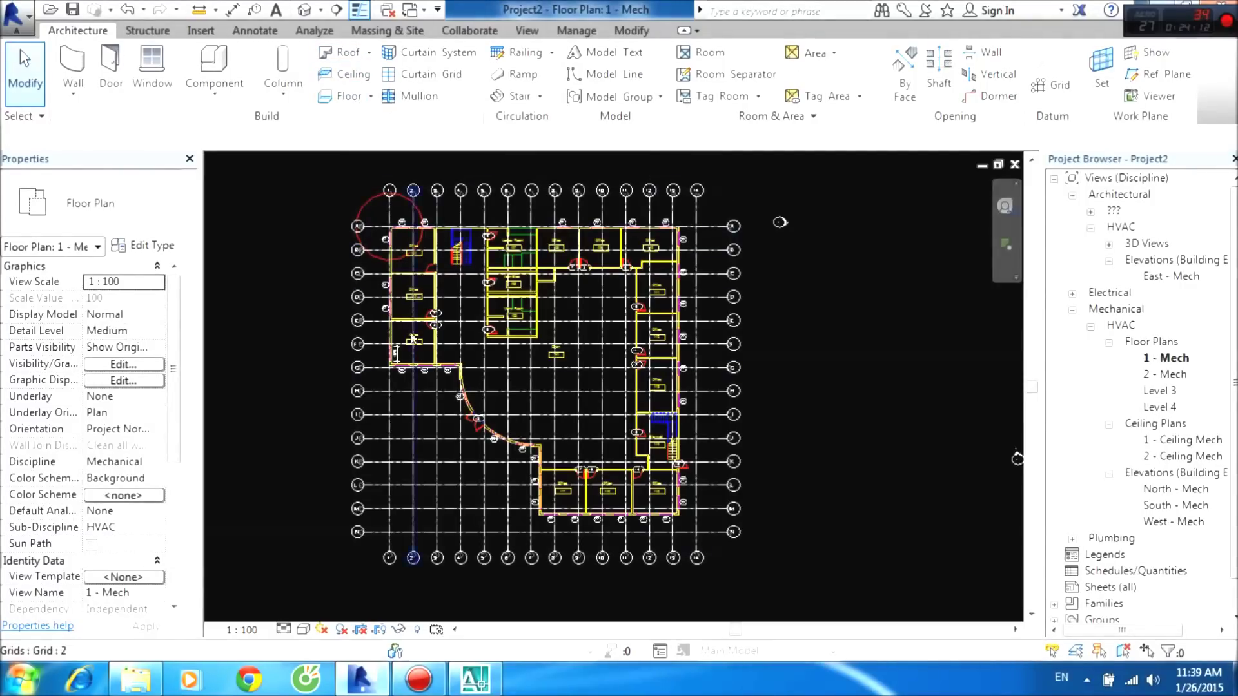
left_click(326, 98)
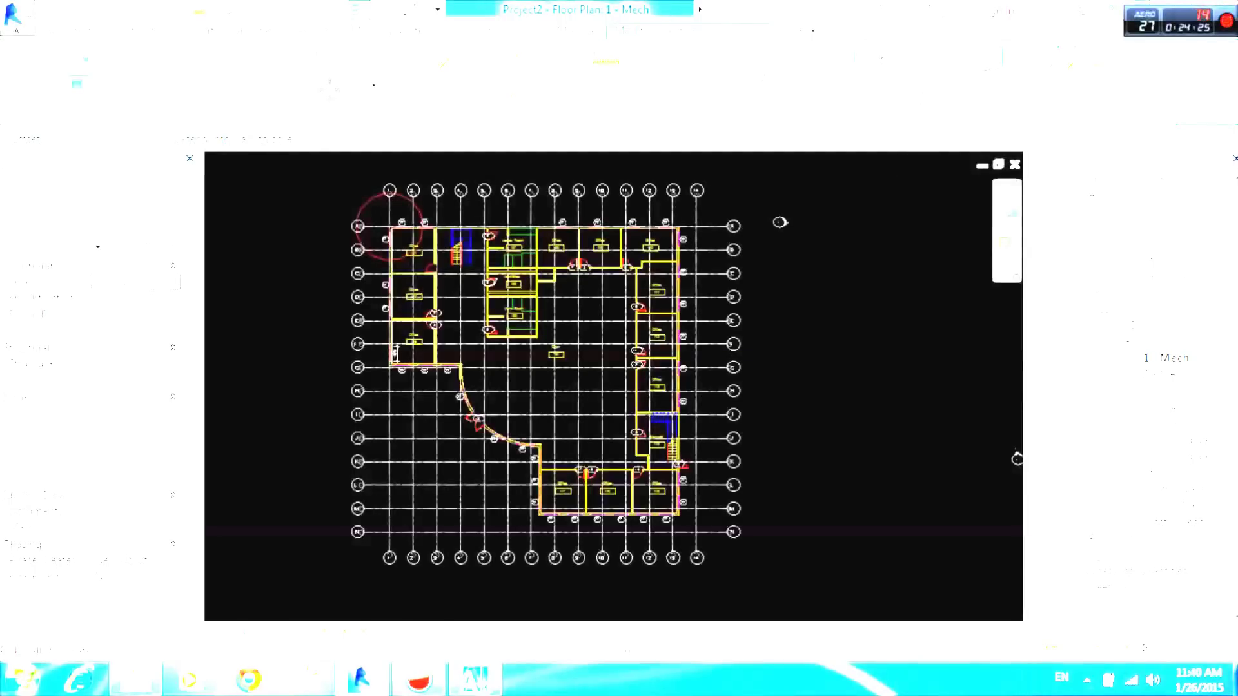
scroll(386, 256, "up", 4)
Inspect the floor boundary sketch around Offices 101–102, Offices 115–117 and the stairwell.
scroll(390, 245, "up", 3)
middle_click_drag(402, 193, 413, 296)
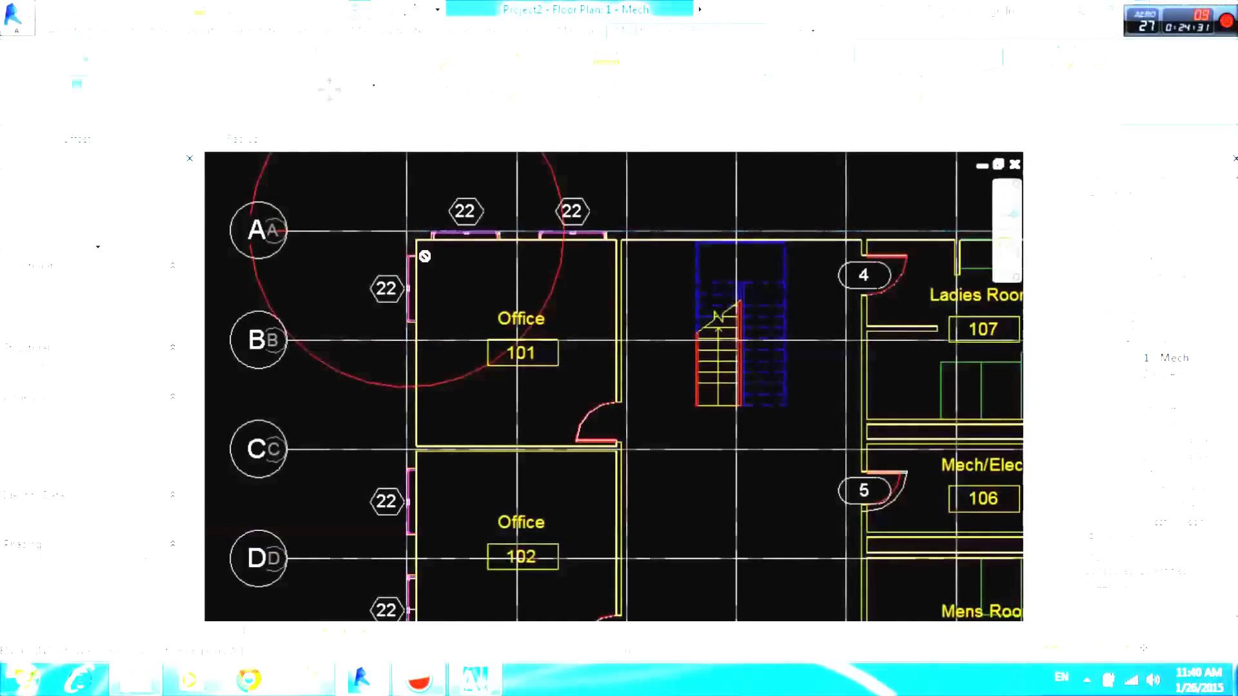
scroll(414, 247, "down", 3)
middle_click_drag(746, 511, 514, 240)
middle_click_drag(760, 490, 698, 342)
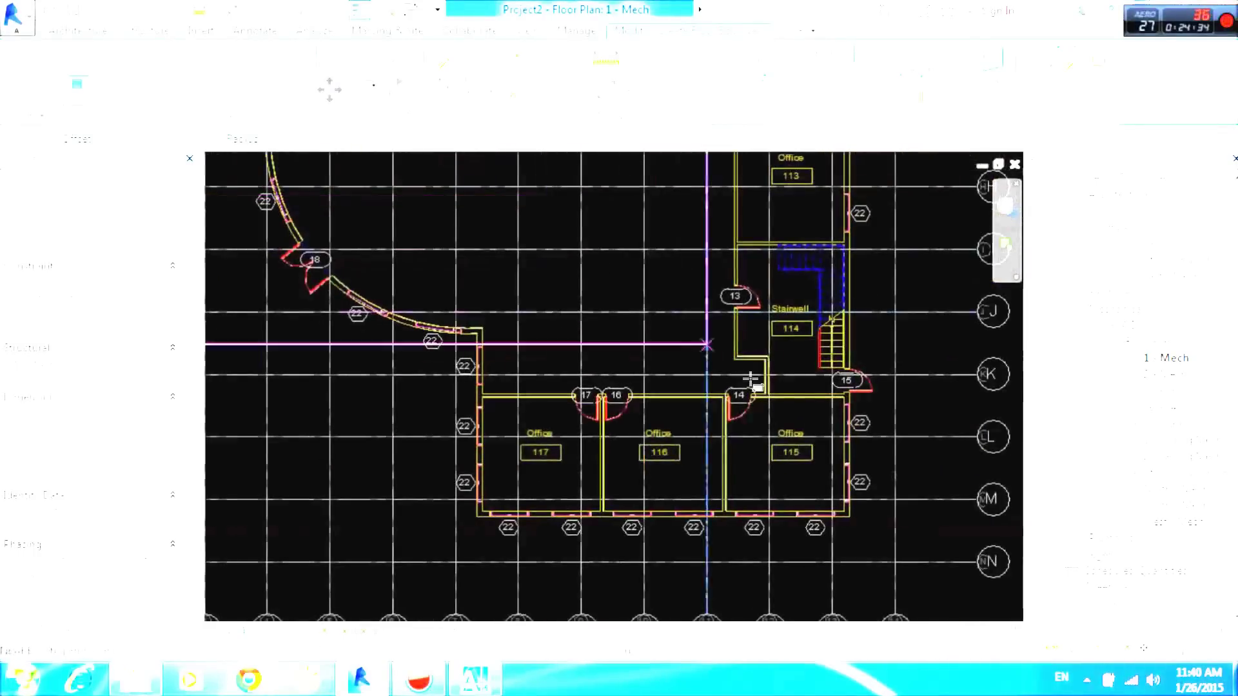
scroll(845, 516, "up", 2)
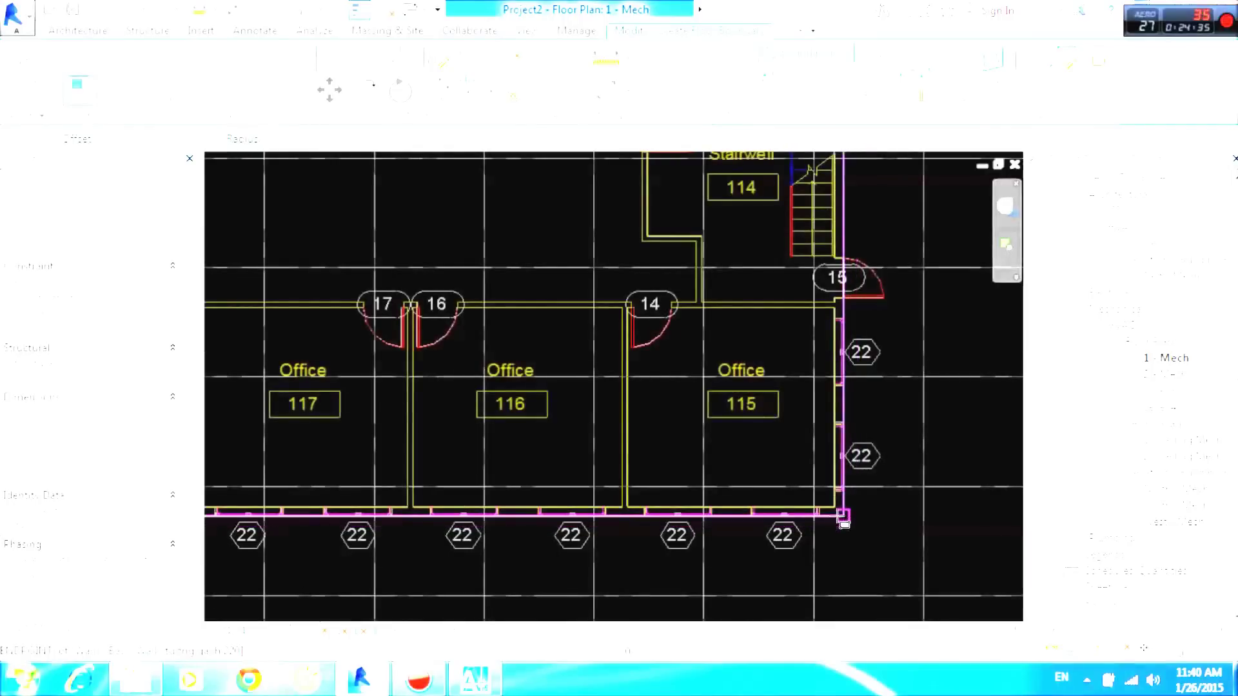
scroll(741, 346, "down", 2)
scroll(785, 323, "down", 1)
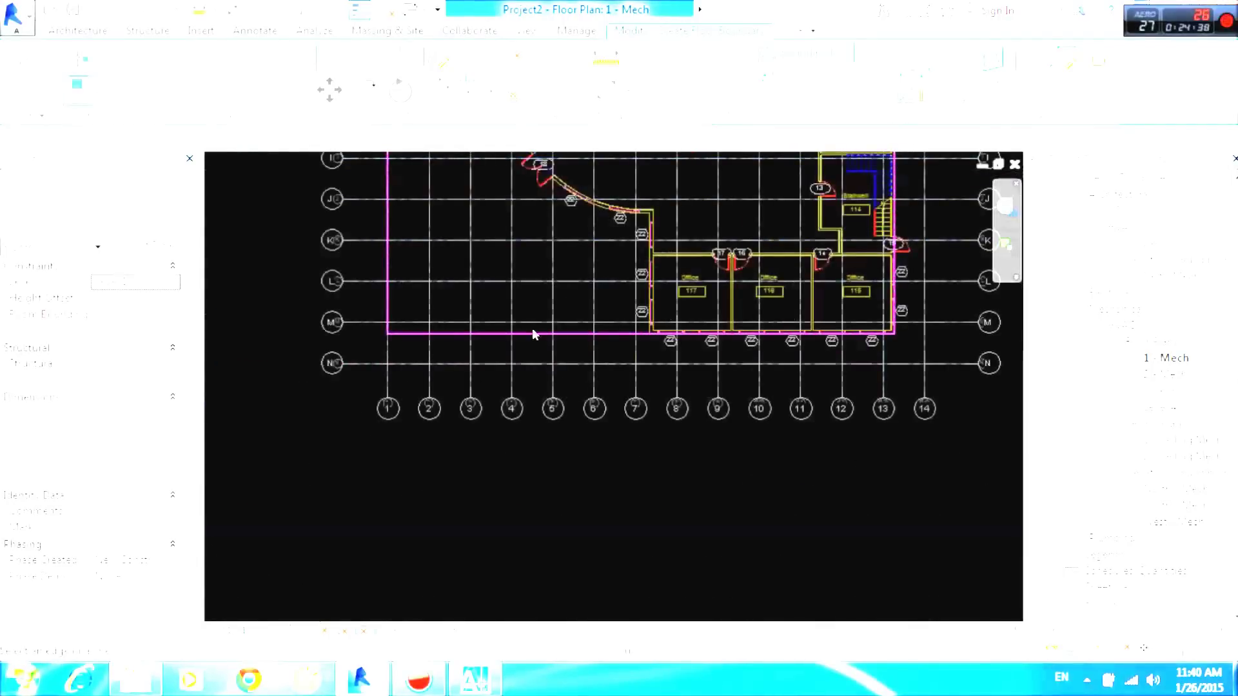
scroll(672, 384, "up", 1)
scroll(516, 241, "up", 2)
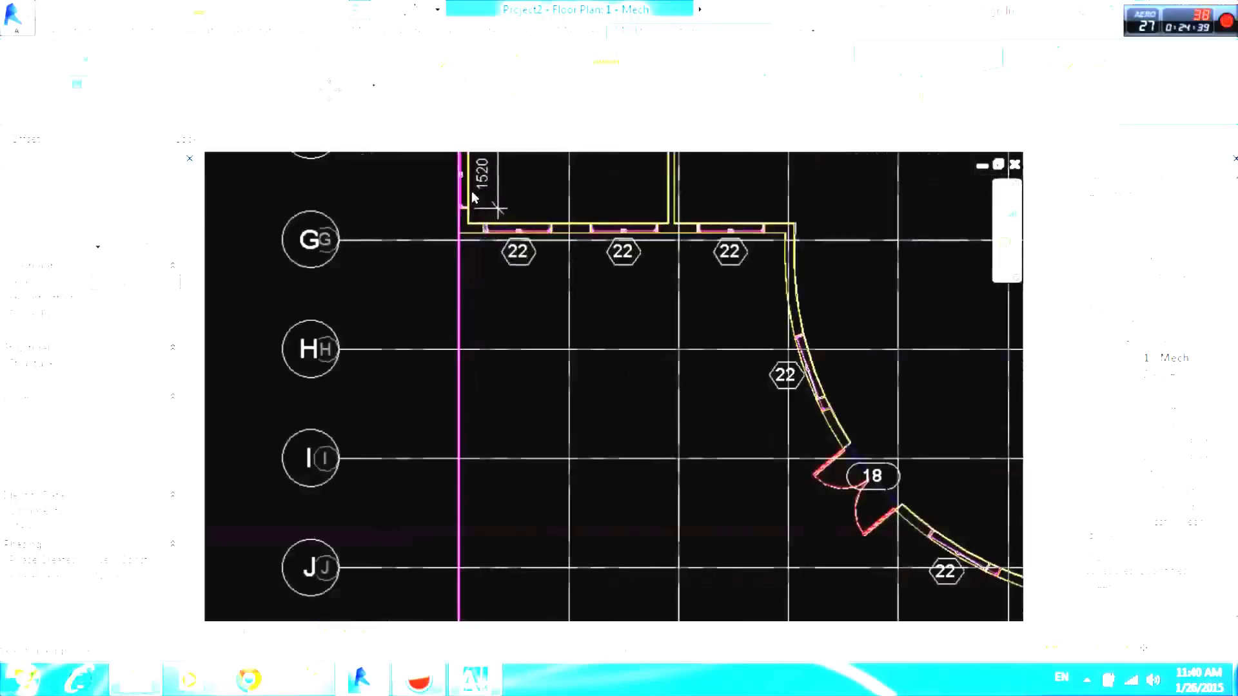
scroll(516, 242, "up", 1)
Trim the boundary line along grid G to the outer walls and finish the floor sketch.
left_click(600, 234)
scroll(858, 354, "up", 2)
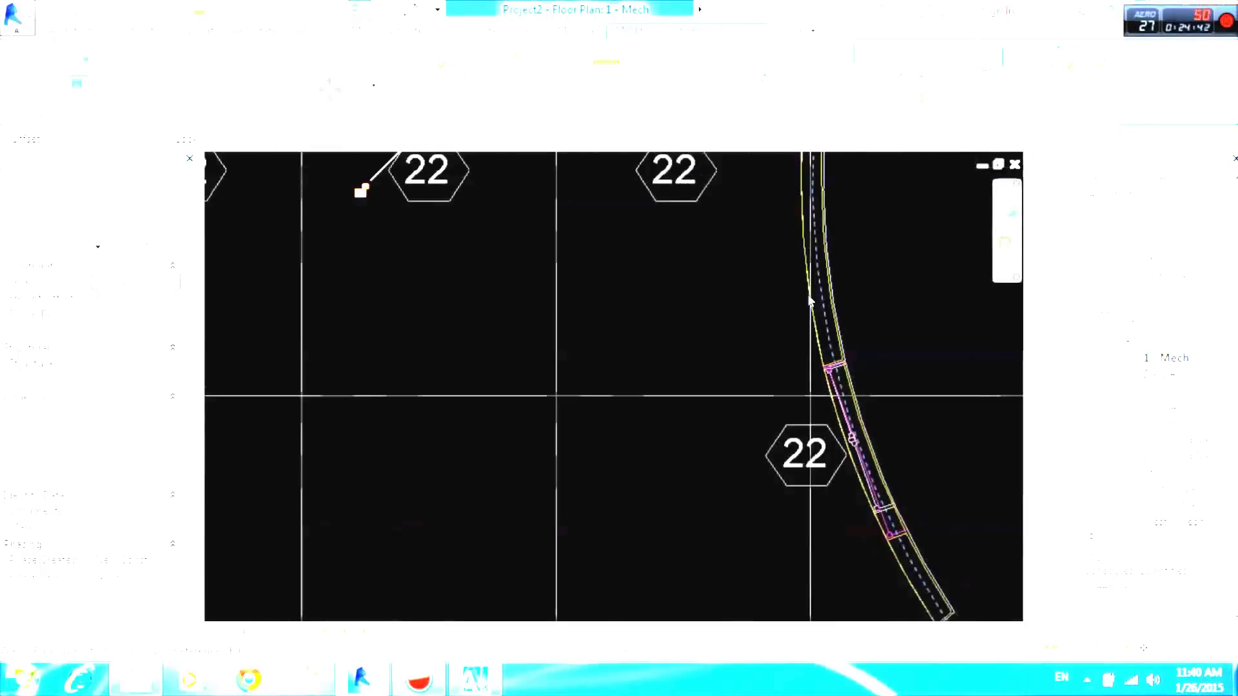
scroll(948, 487, "down", 1)
scroll(632, 177, "down", 1)
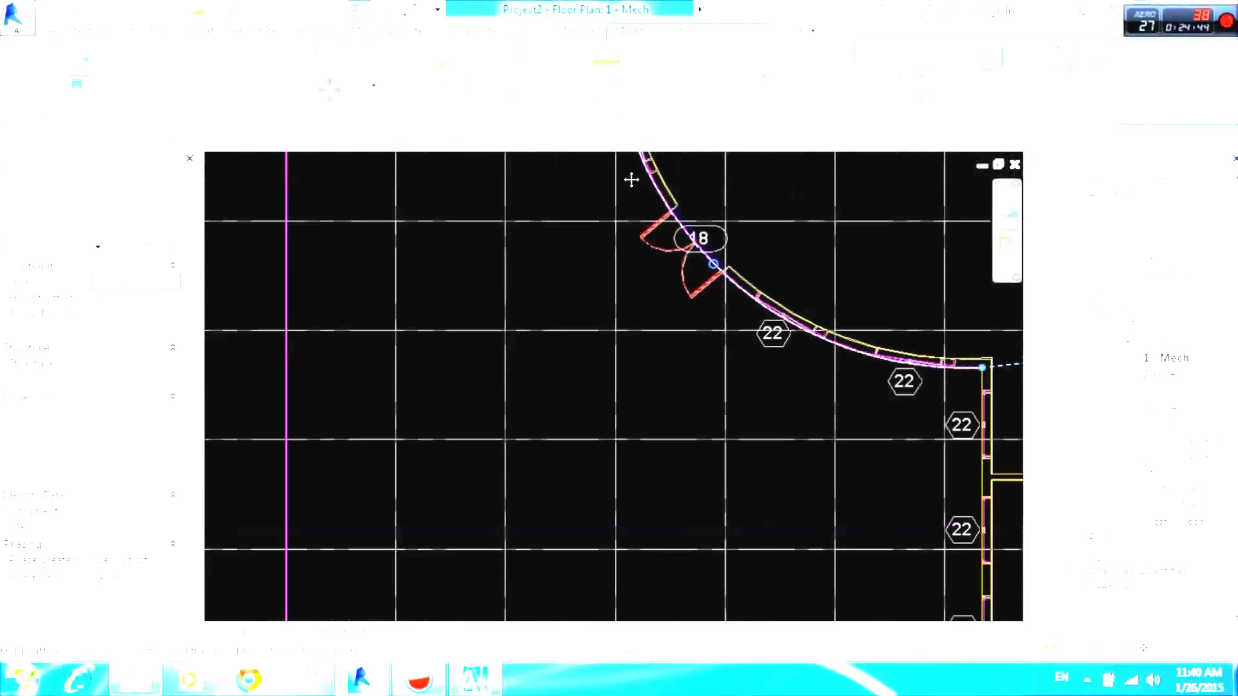
middle_click_drag(810, 367, 637, 260)
scroll(691, 265, "up", 2)
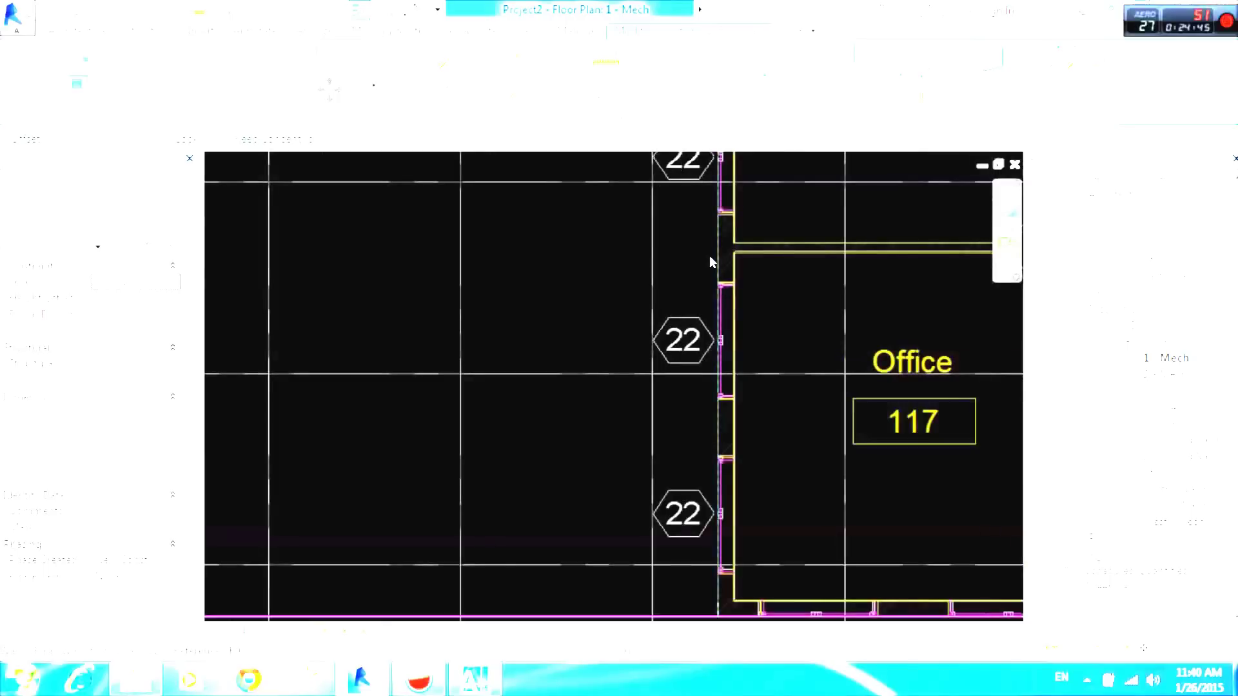
scroll(668, 217, "down", 2)
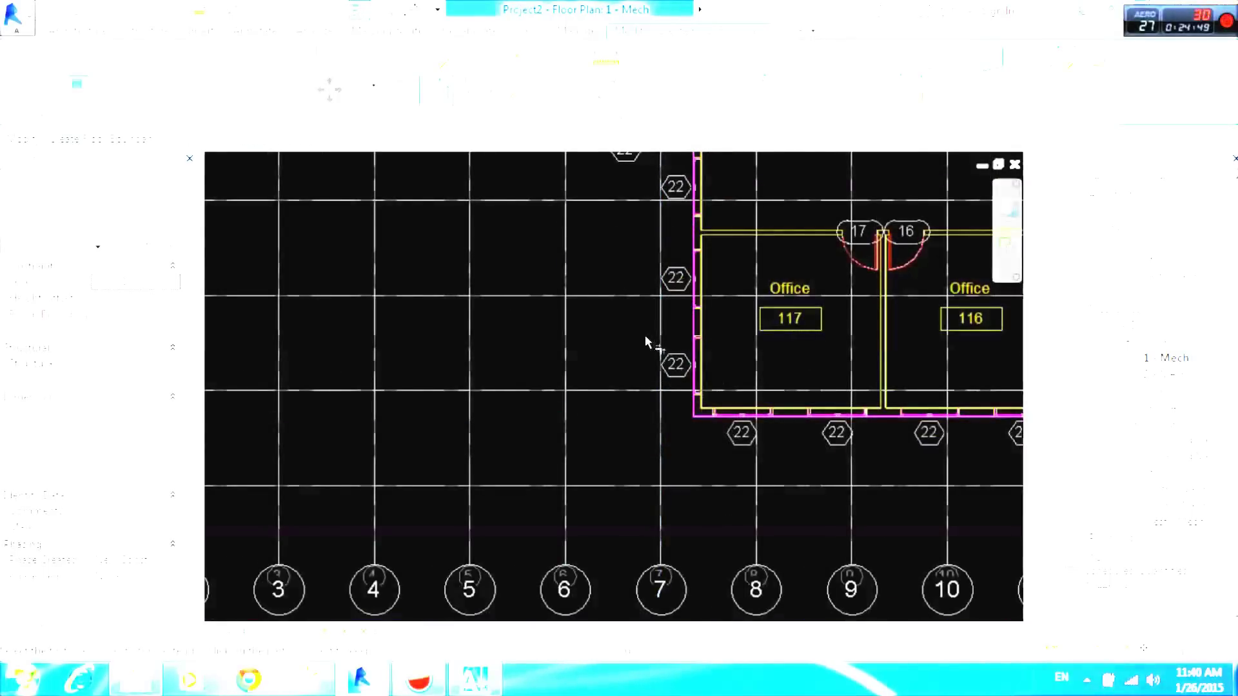
scroll(655, 476, "down", 2)
scroll(599, 360, "up", 2)
scroll(673, 443, "up", 2)
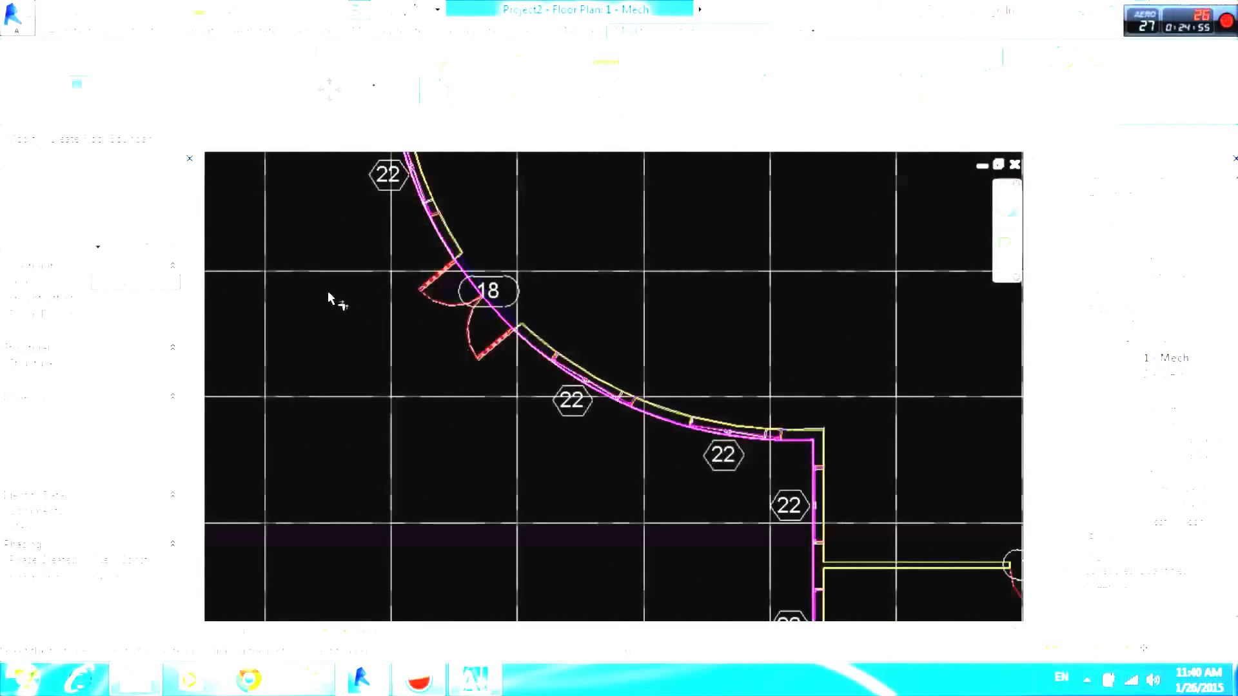
scroll(437, 447, "down", 2)
scroll(433, 255, "up", 3)
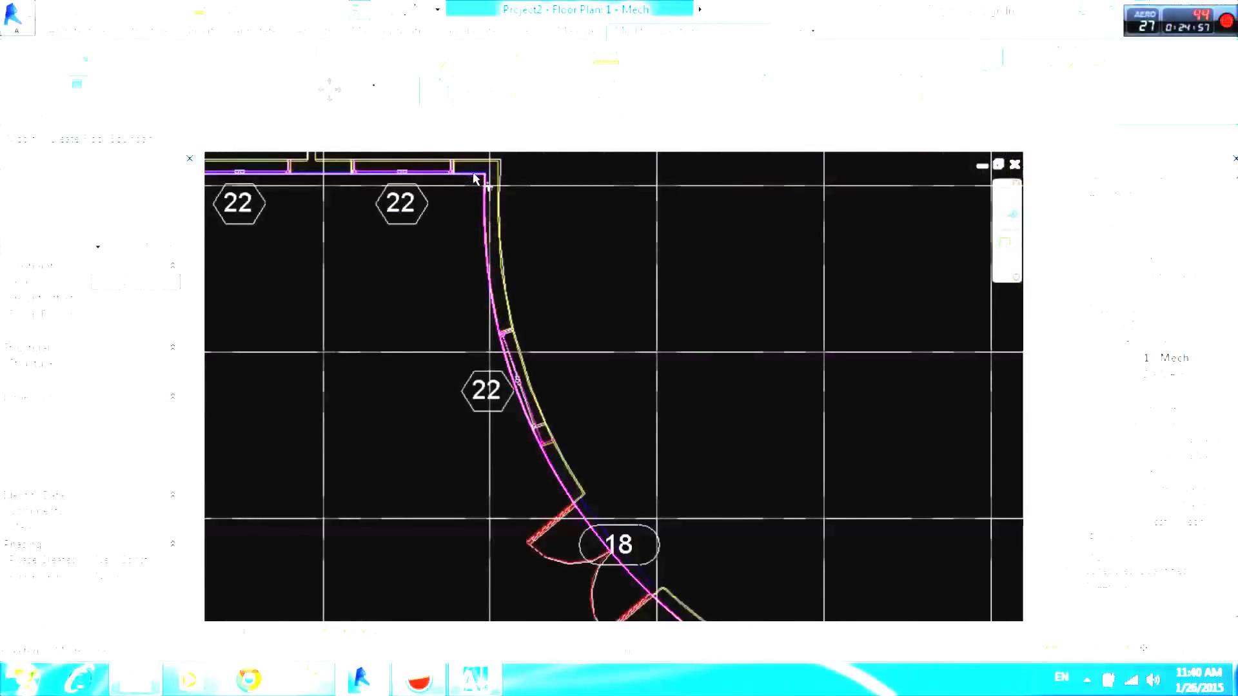
scroll(547, 315, "down", 2)
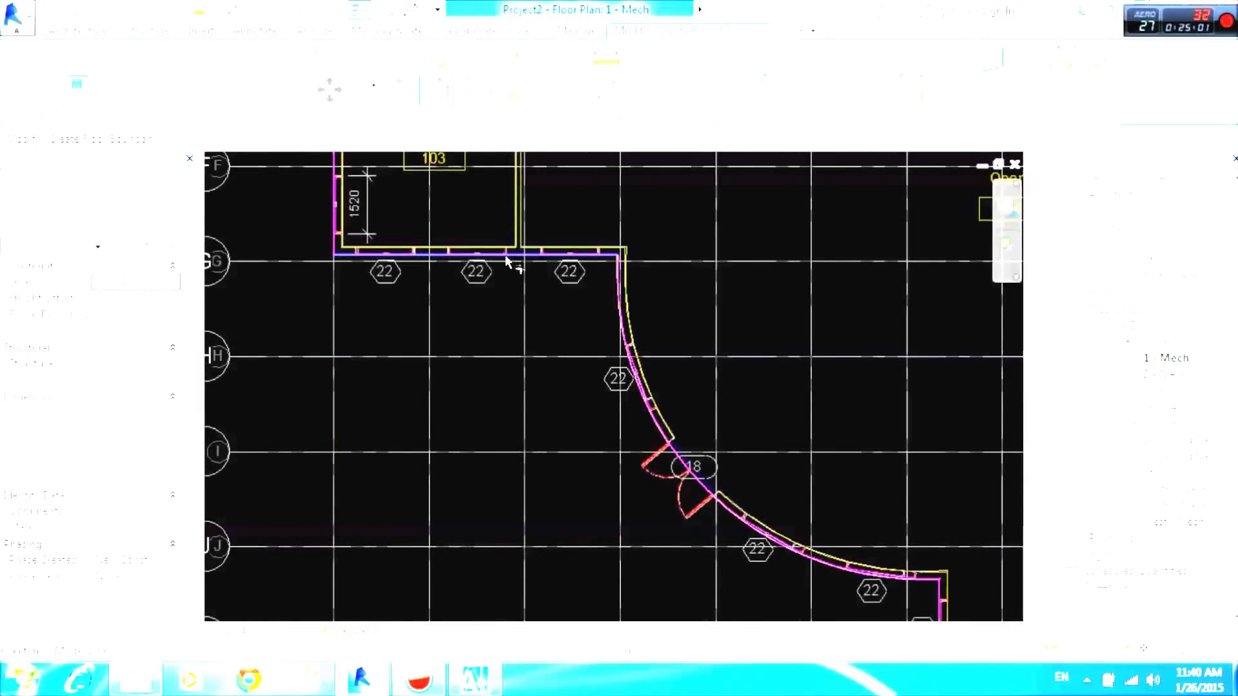
scroll(525, 287, "down", 3)
scroll(568, 351, "down", 2)
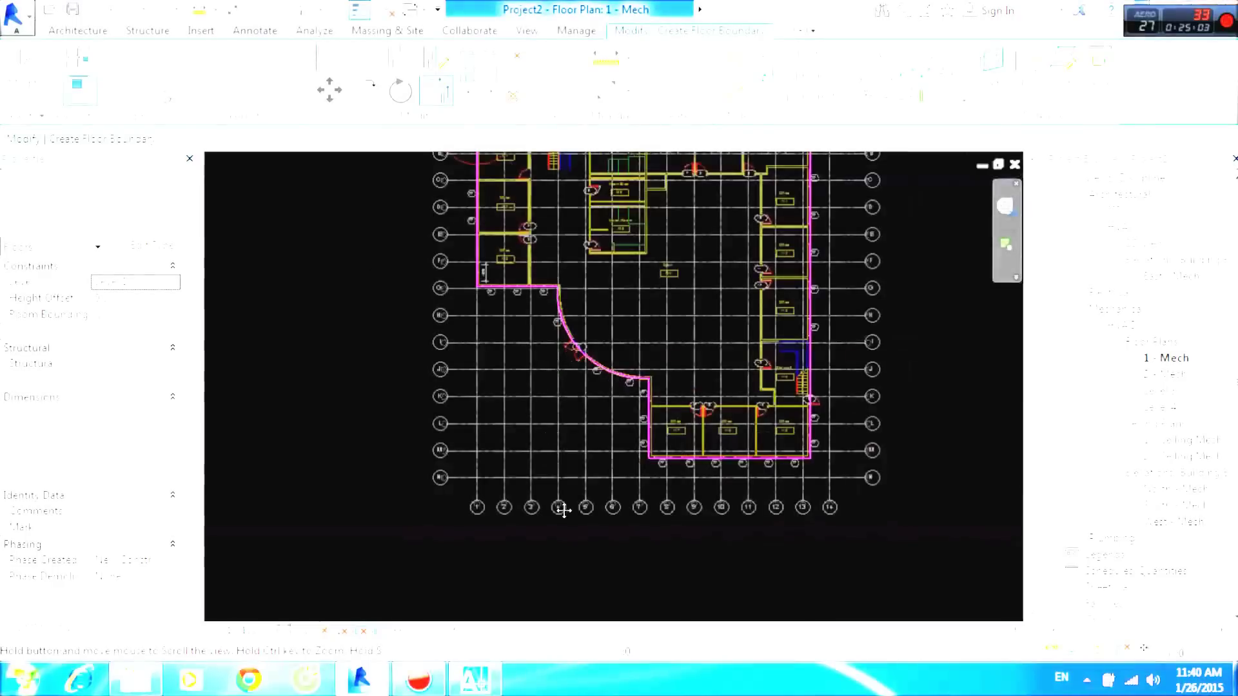
scroll(555, 461, "down", 2)
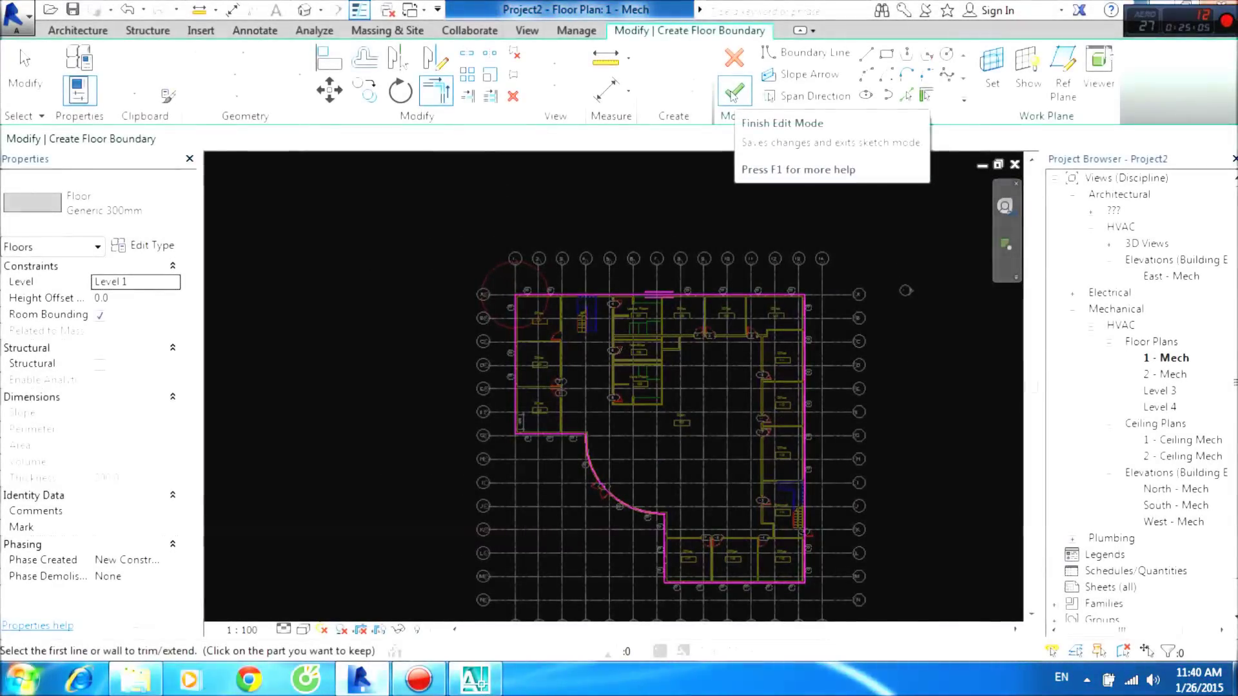
left_click(734, 94)
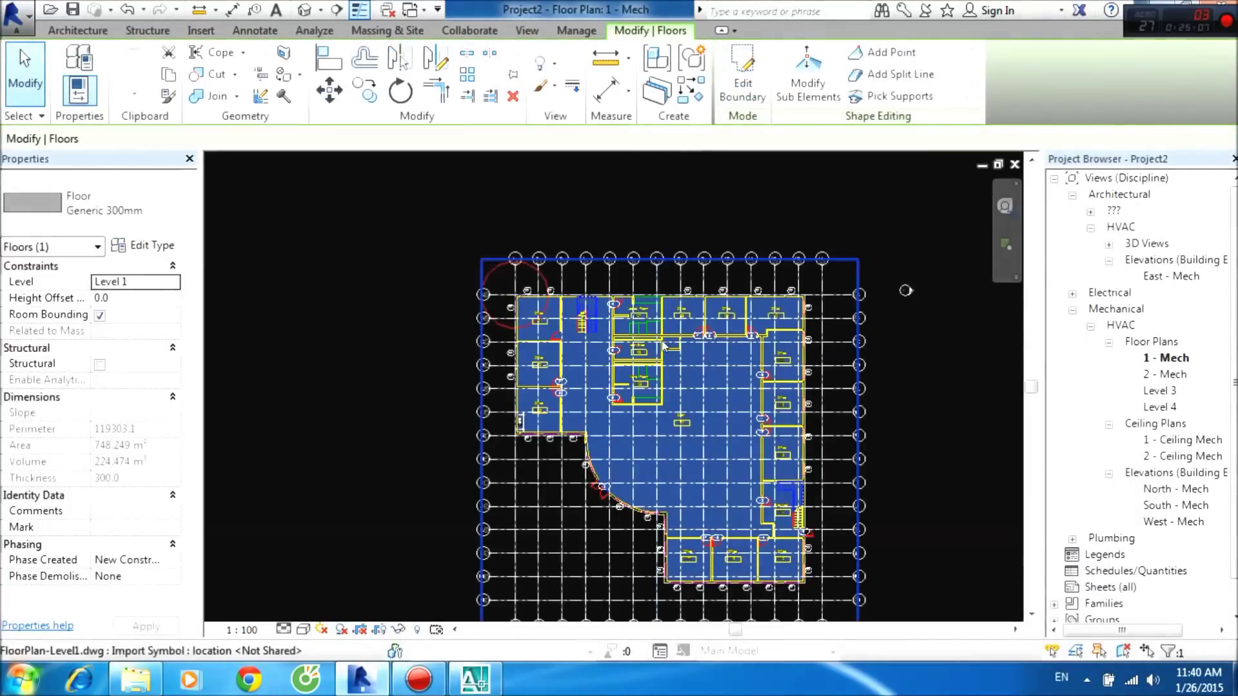
View the new Generic 300mm floor in the default 3D view and select it.
left_click(903, 286)
mouse_move(764, 289)
middle_mouse_down("shift")
mouse_move(692, 605)
mouse_move(611, 452)
middle_mouse_up("shift")
scroll(611, 452, "up", 3)
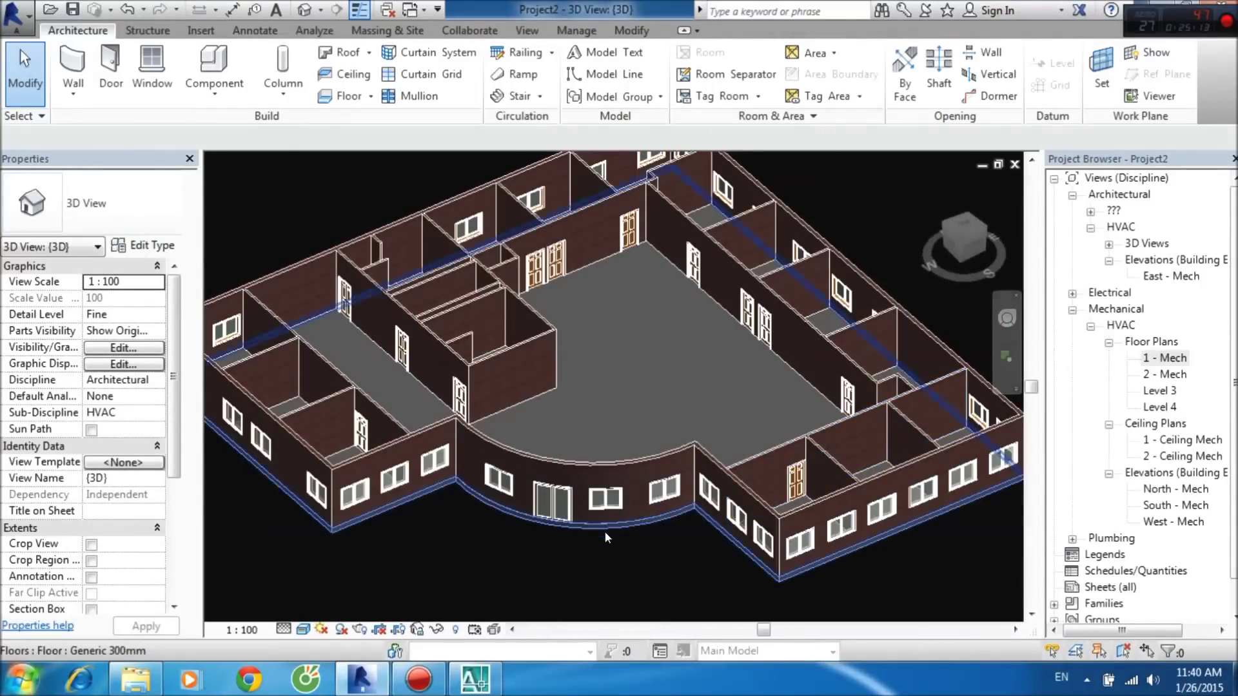
left_click(616, 441)
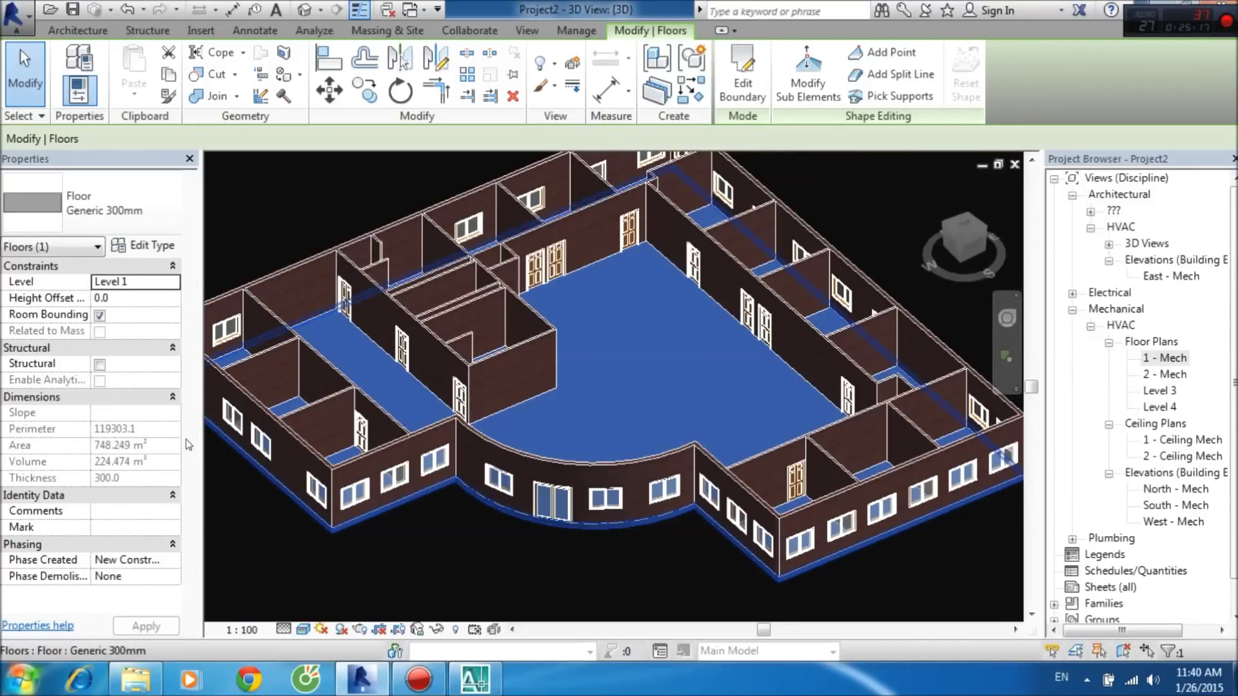
Duplicate the floor's type as a new type named 'san gỗ'.
left_click(143, 246)
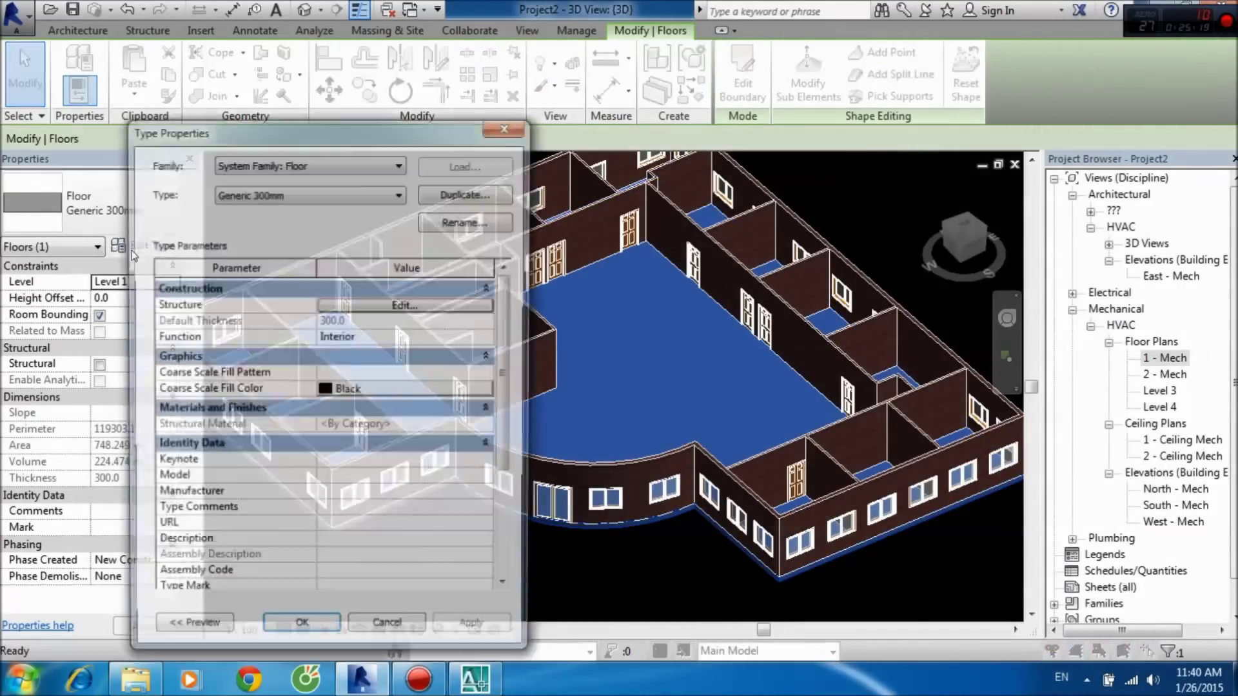
left_click(425, 192)
type("san gỗ")
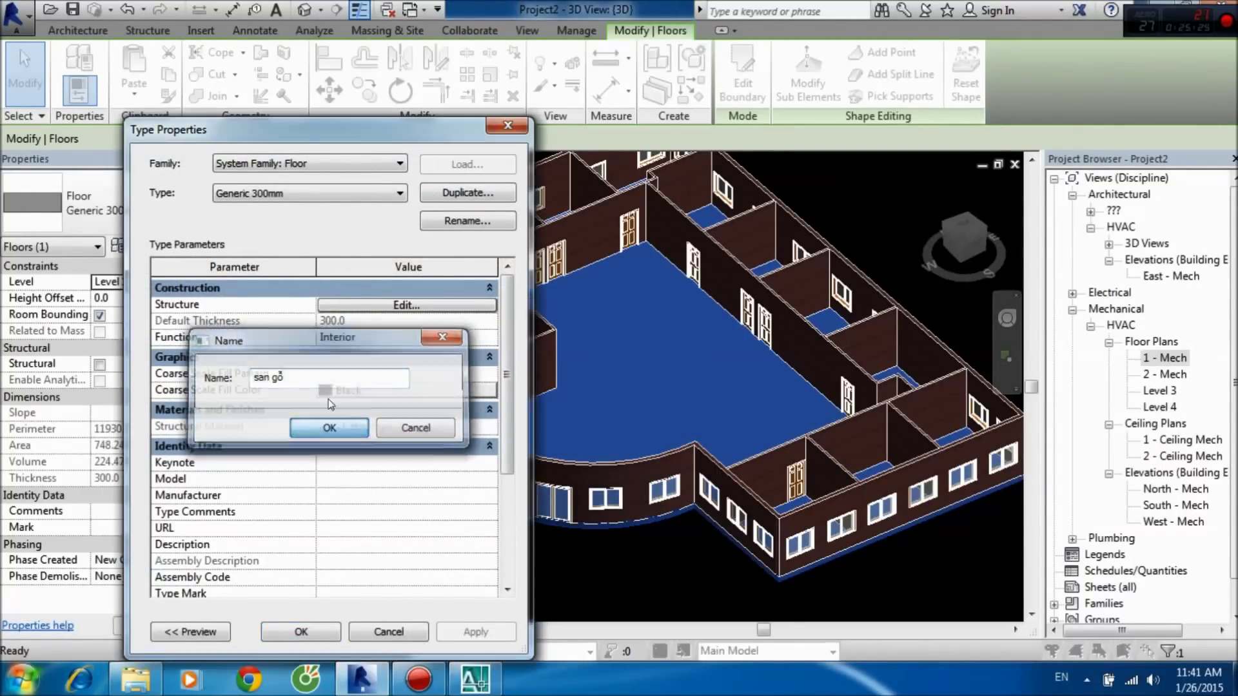
left_click(329, 428)
Set the san gỗ structure layer material to Wood and apply the type.
left_click(405, 305)
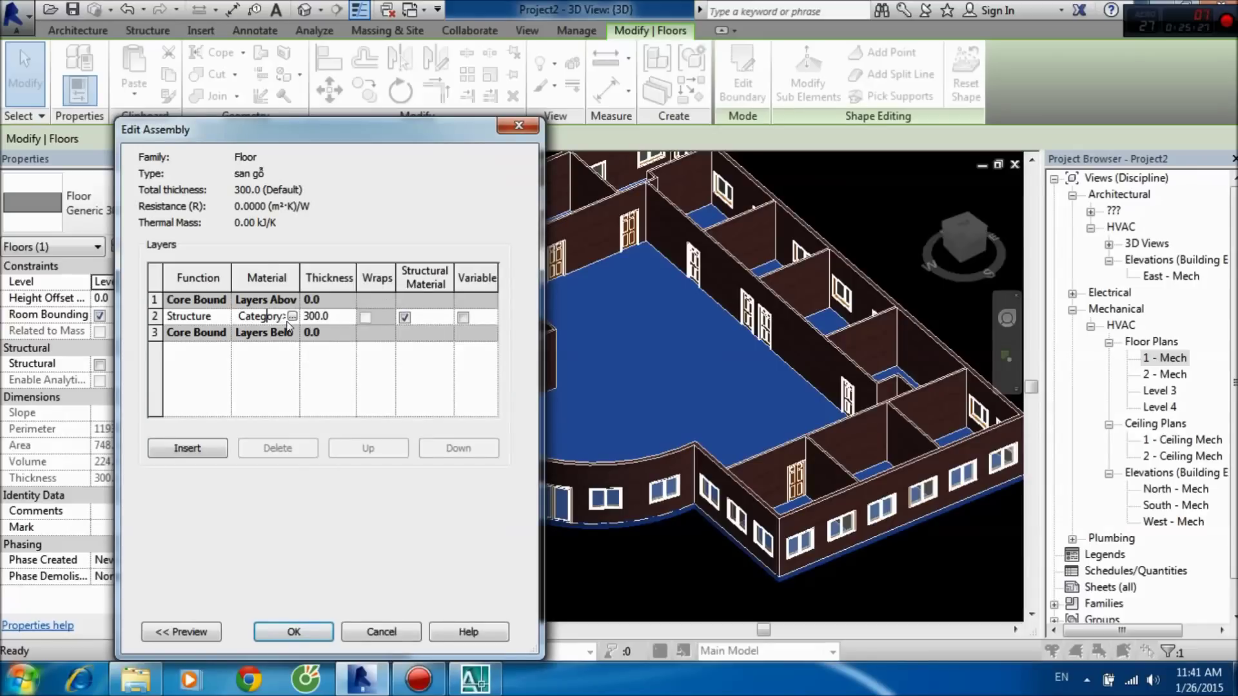
left_click(291, 317)
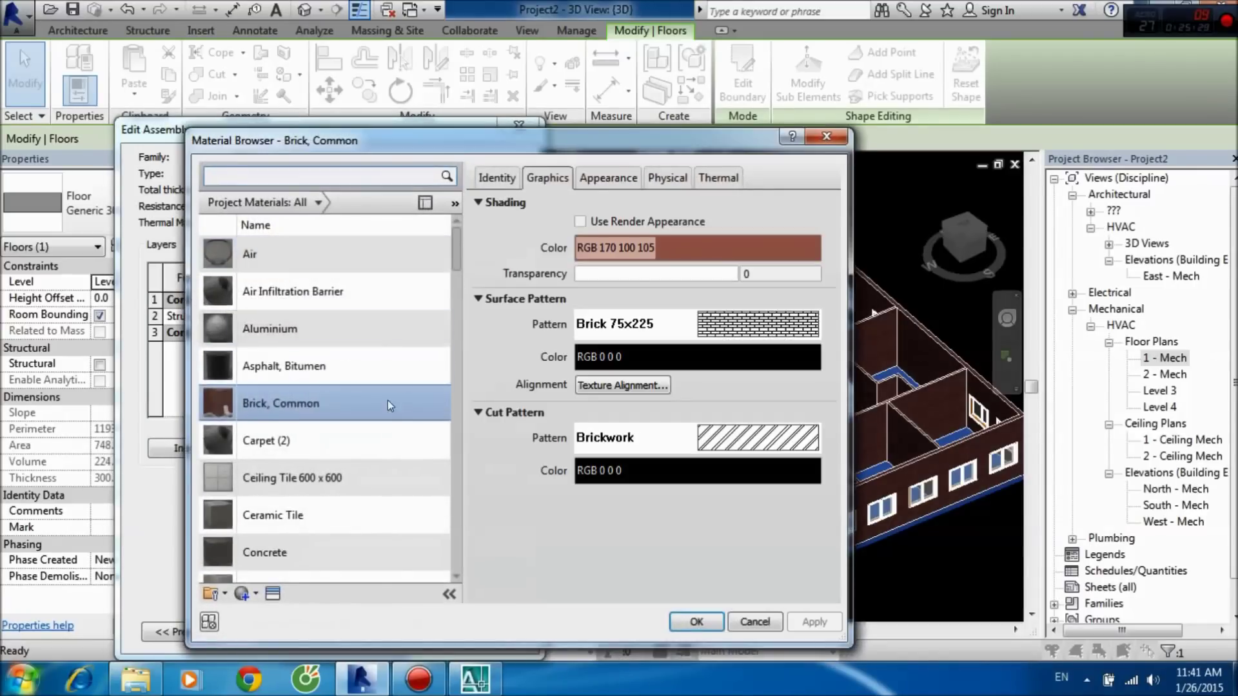
scroll(387, 400, "down", 1)
scroll(391, 383, "down", 3)
scroll(368, 406, "down", 1)
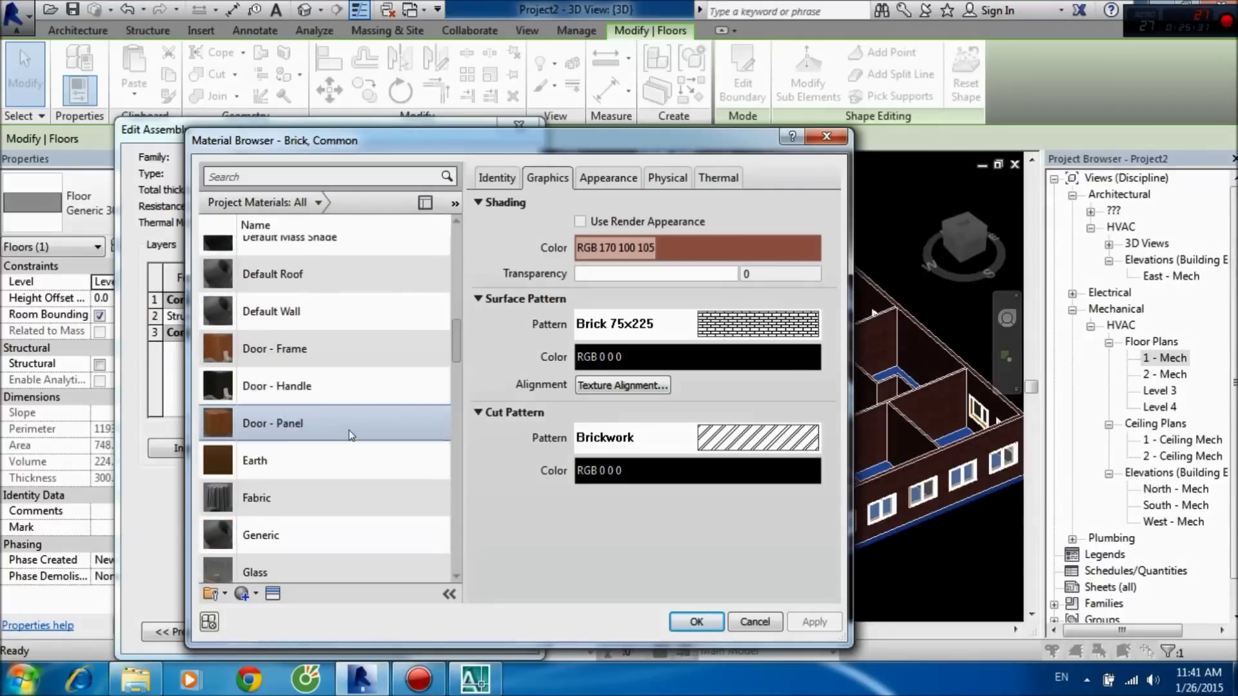
scroll(335, 387, "down", 2)
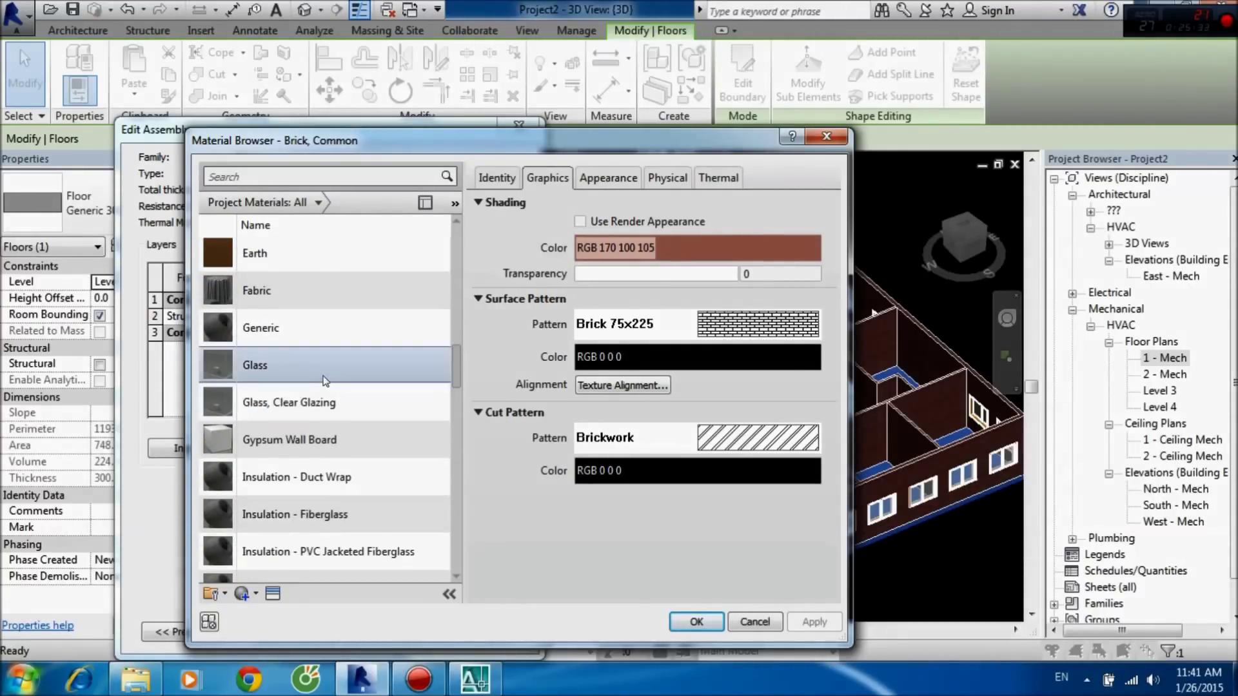
scroll(330, 413, "down", 2)
scroll(328, 440, "down", 1)
scroll(325, 462, "down", 2)
scroll(327, 480, "down", 2)
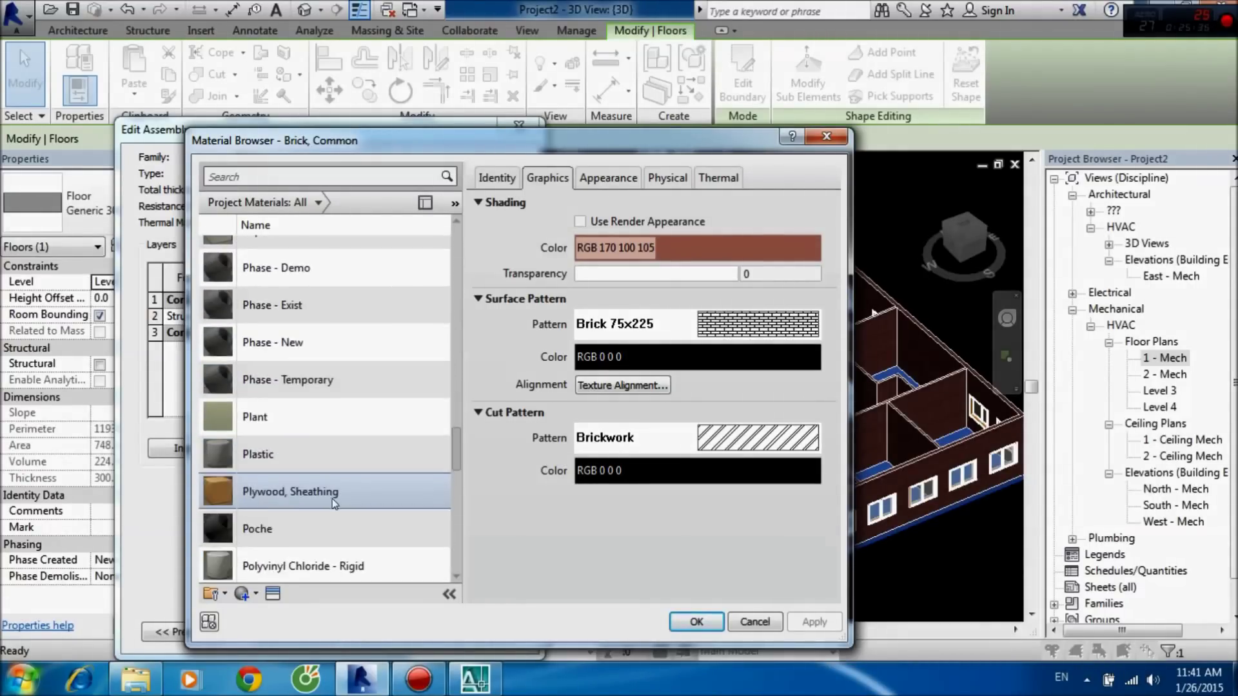
scroll(332, 495, "down", 1)
scroll(336, 499, "down", 3)
scroll(334, 483, "down", 1)
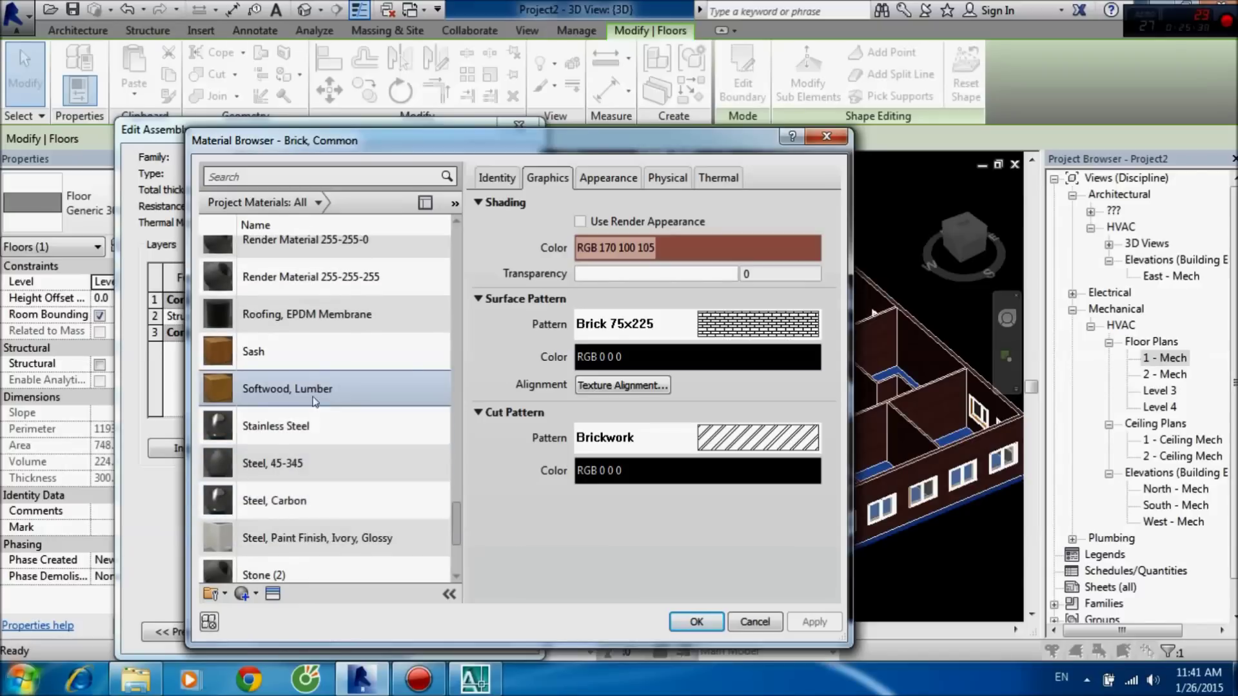
scroll(316, 439, "down", 1)
scroll(326, 464, "down", 1)
scroll(332, 487, "down", 1)
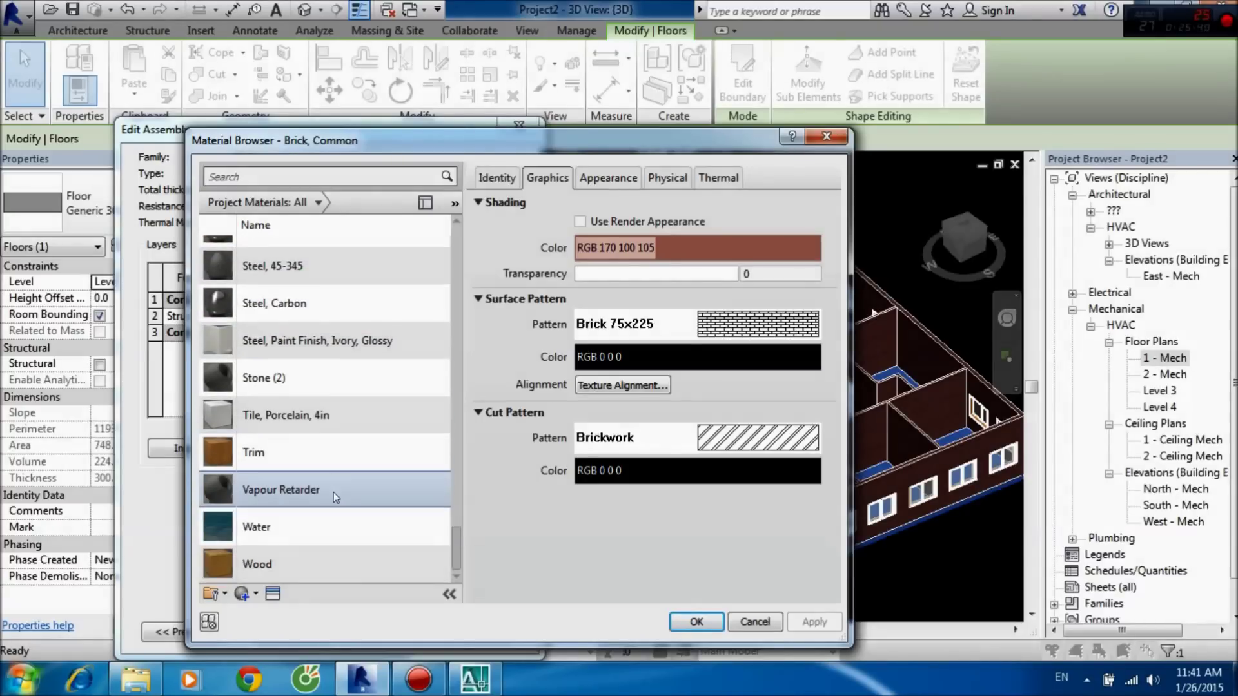
left_click(325, 563)
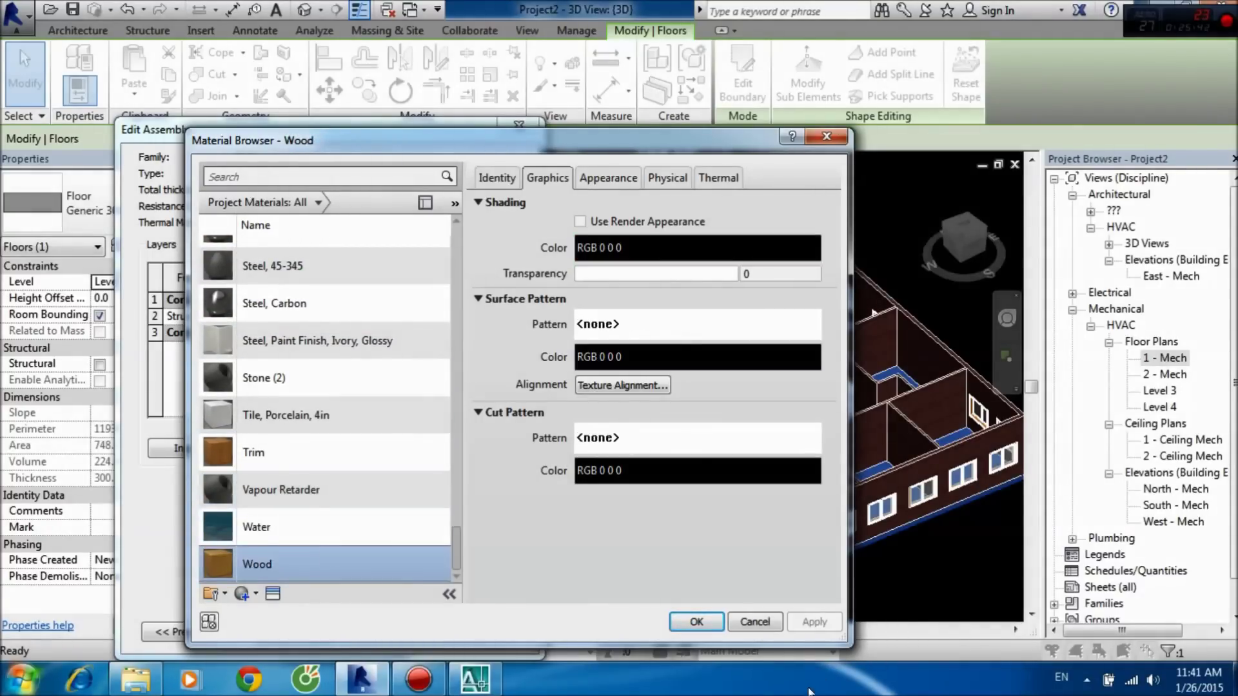
left_click(683, 623)
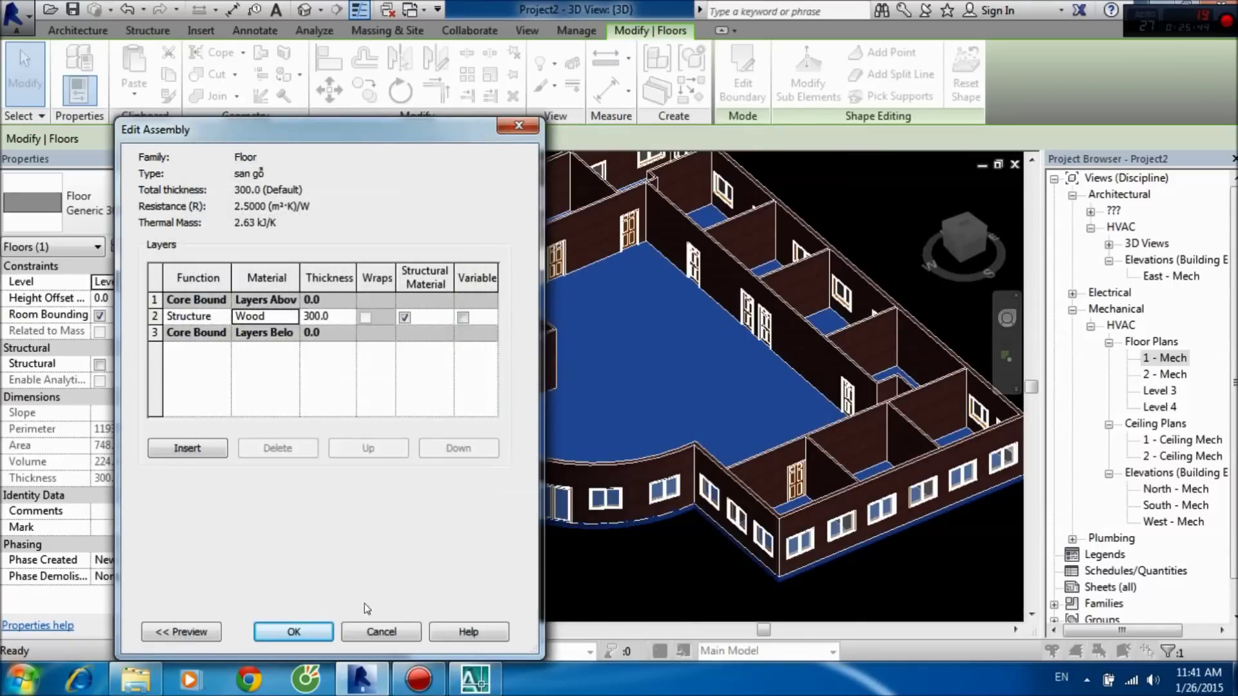
left_click(279, 631)
left_click(331, 632)
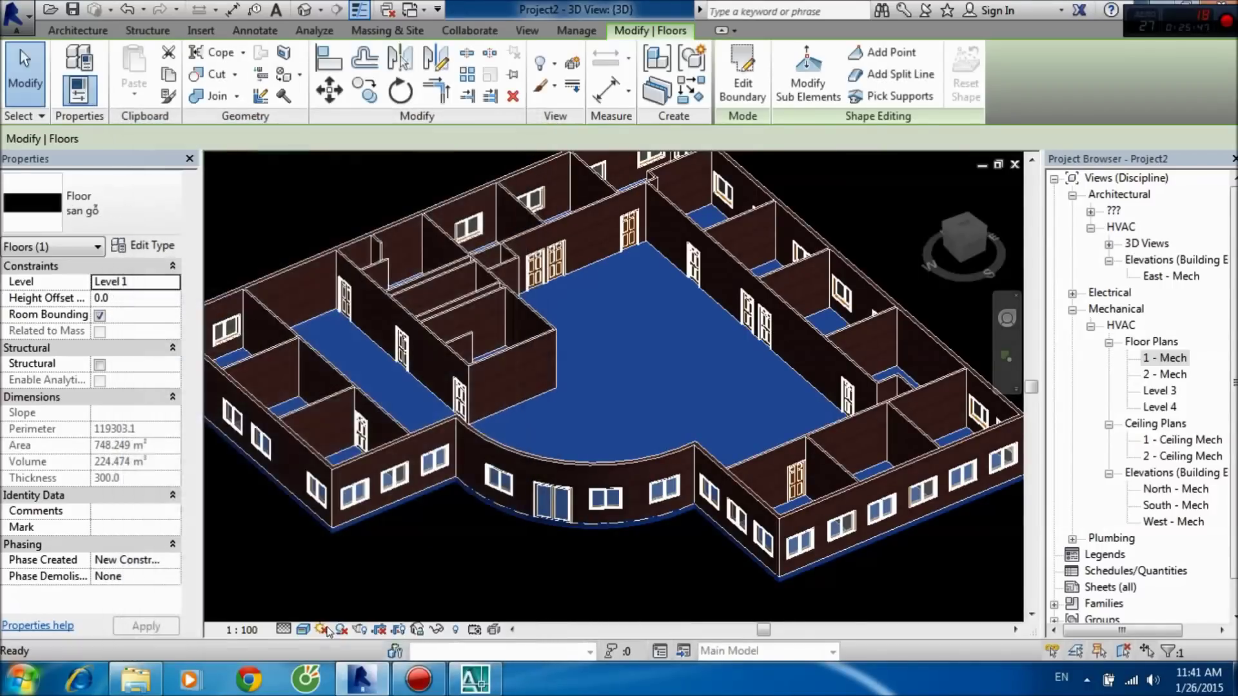
Orbit the 3D model to check the wood floor, then switch to the 1 - Mech plan.
left_click(515, 581)
mouse_move(589, 464)
middle_mouse_down("shift")
mouse_move(434, 345)
mouse_move(586, 507)
mouse_move(612, 565)
middle_mouse_up("shift")
scroll(612, 564, "down", 2)
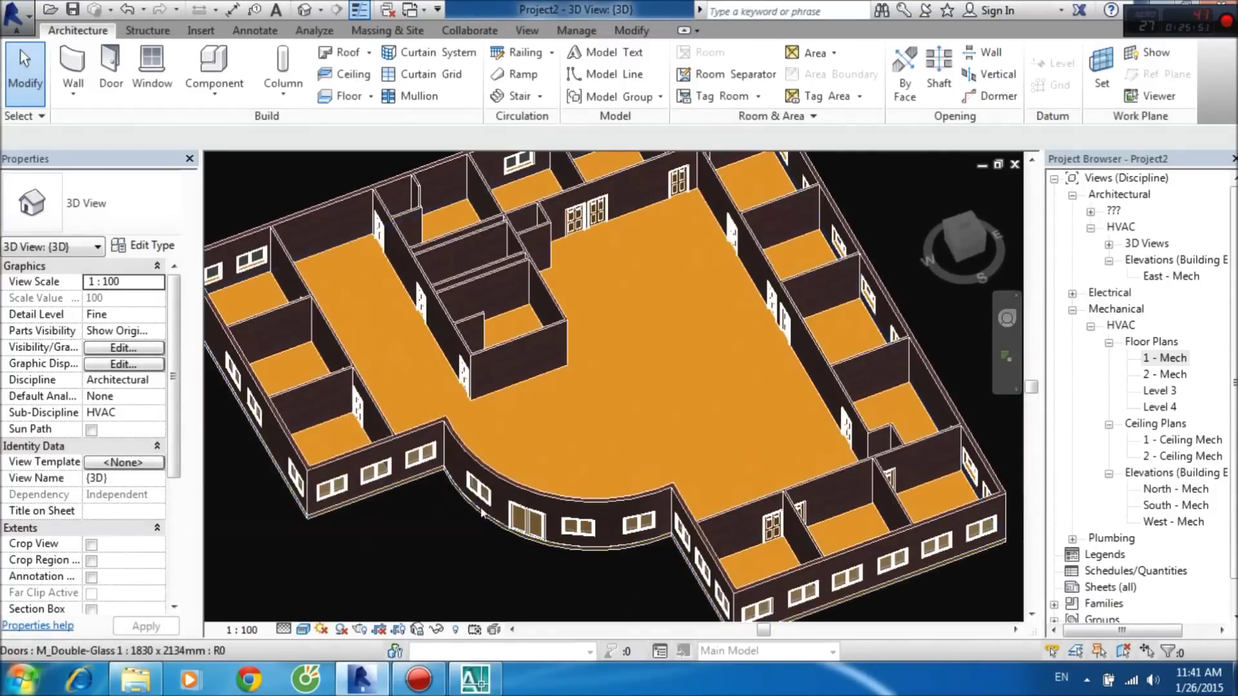
scroll(672, 387, "down", 2)
scroll(671, 388, "down", 2)
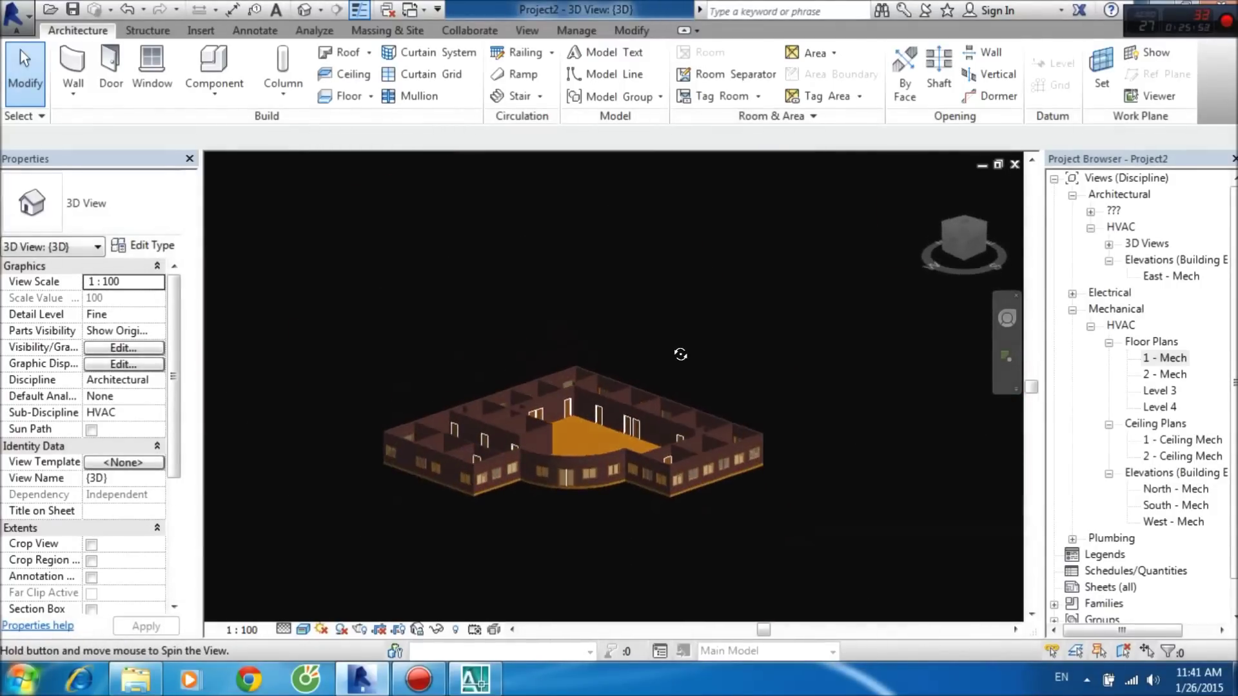
middle_click_drag(671, 387, 594, 457, "shift")
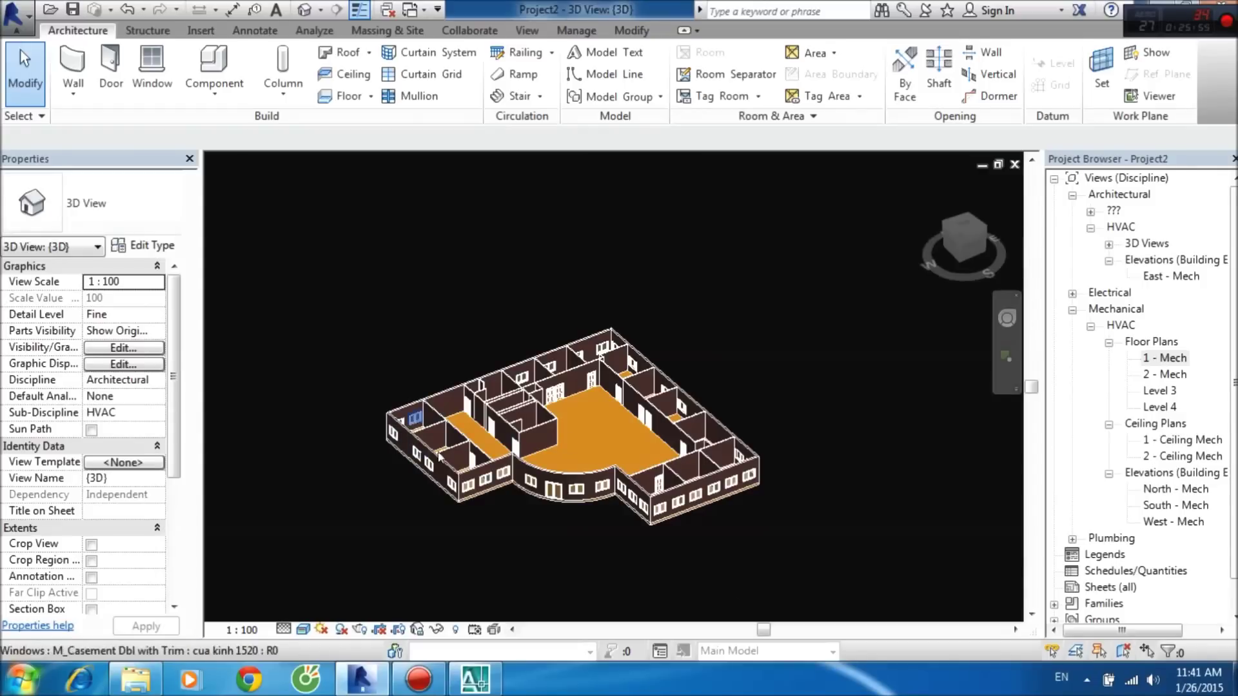
middle_click_drag(671, 535, 780, 439, "shift")
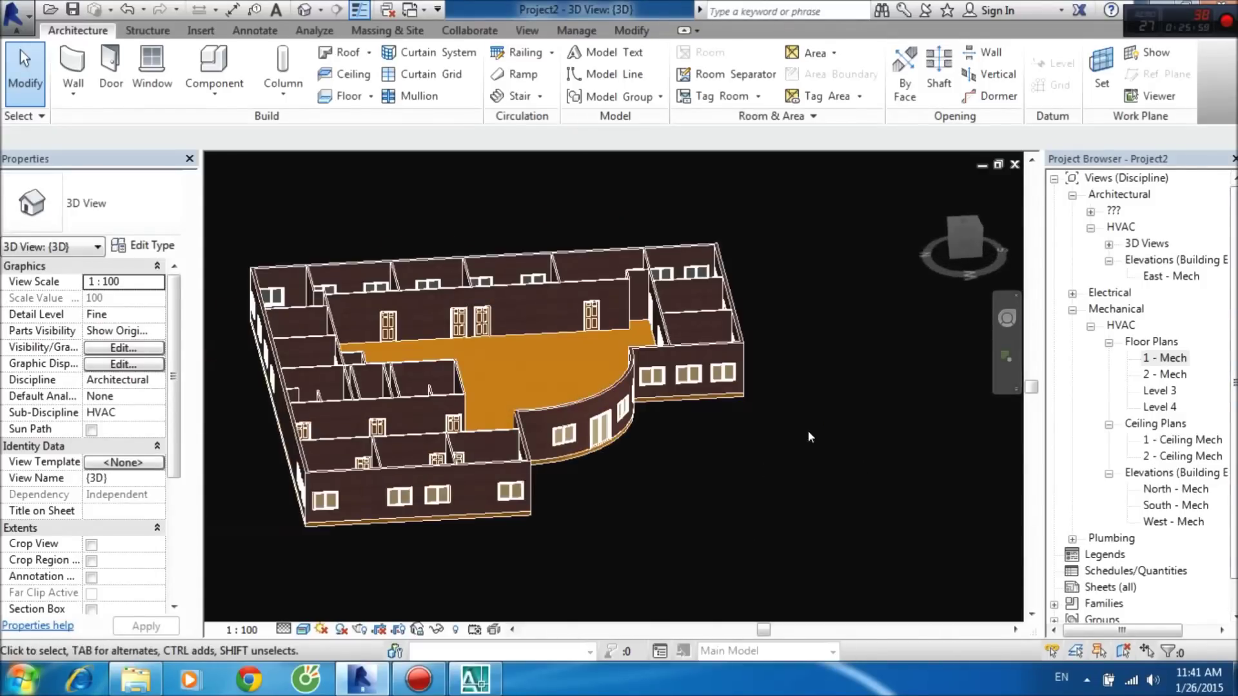
middle_click_drag(896, 428, 1149, 301, "shift")
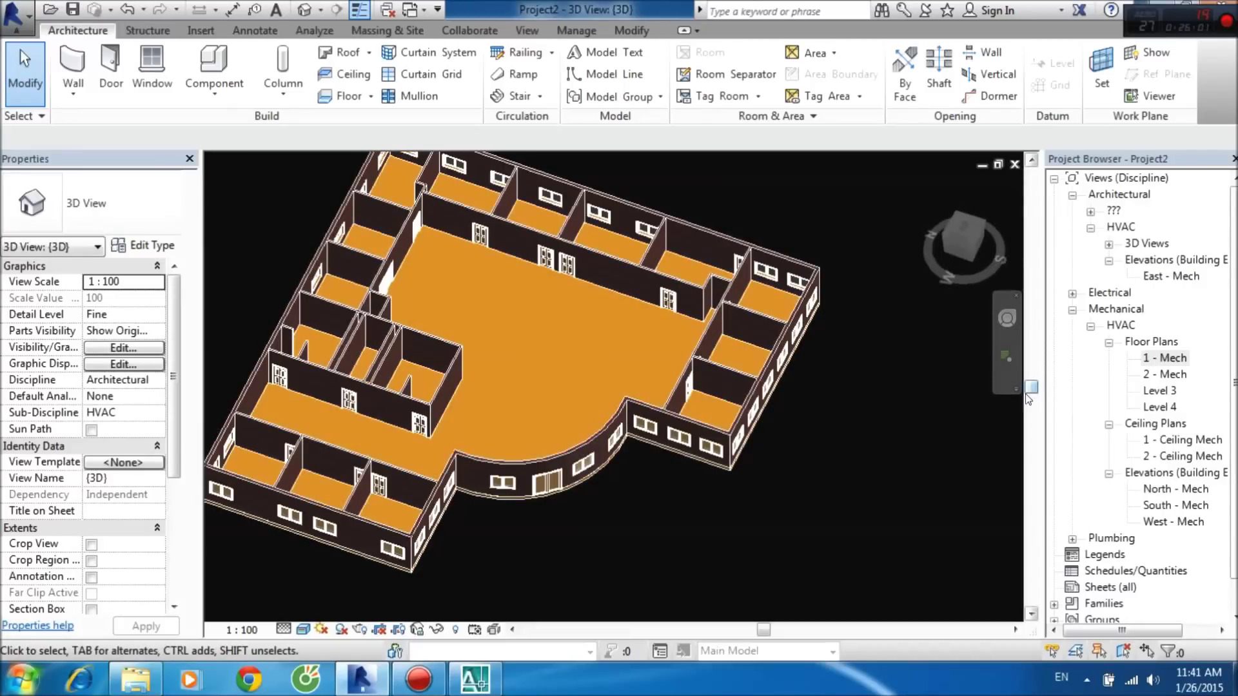
double_click(1158, 359)
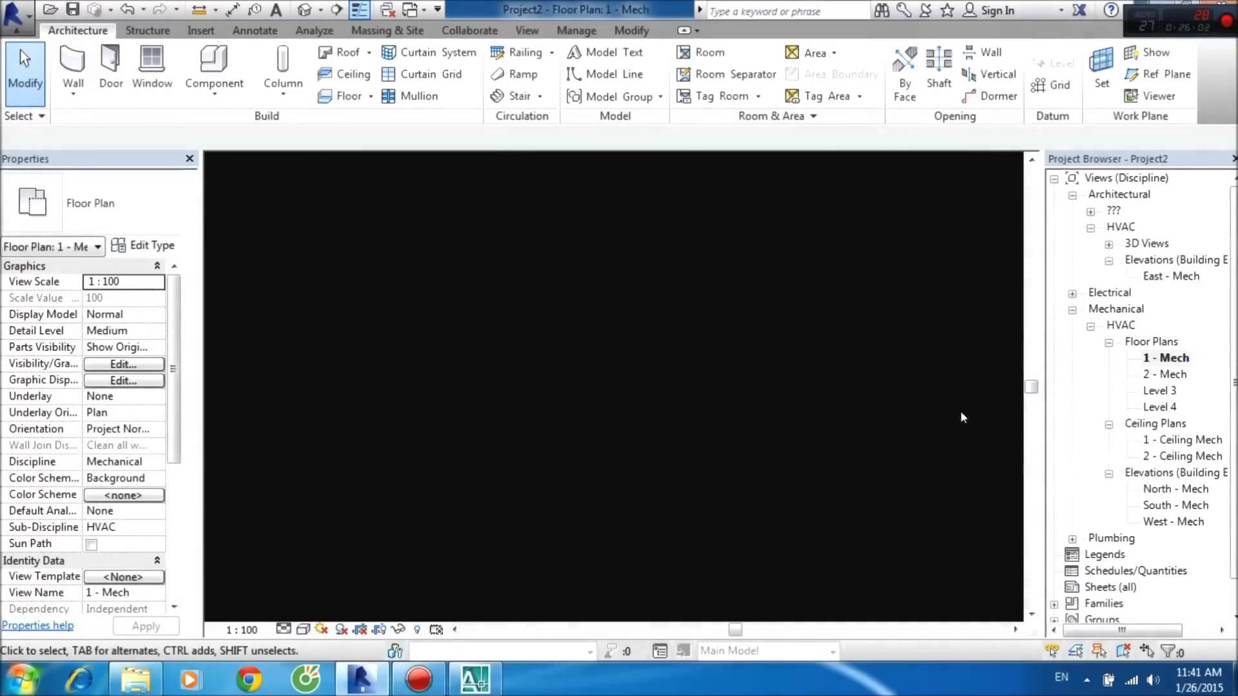
Pan and zoom the 1 - Mech plan to see grids 1–14 and A–J.
scroll(685, 430, "up", 1)
scroll(664, 406, "up", 2)
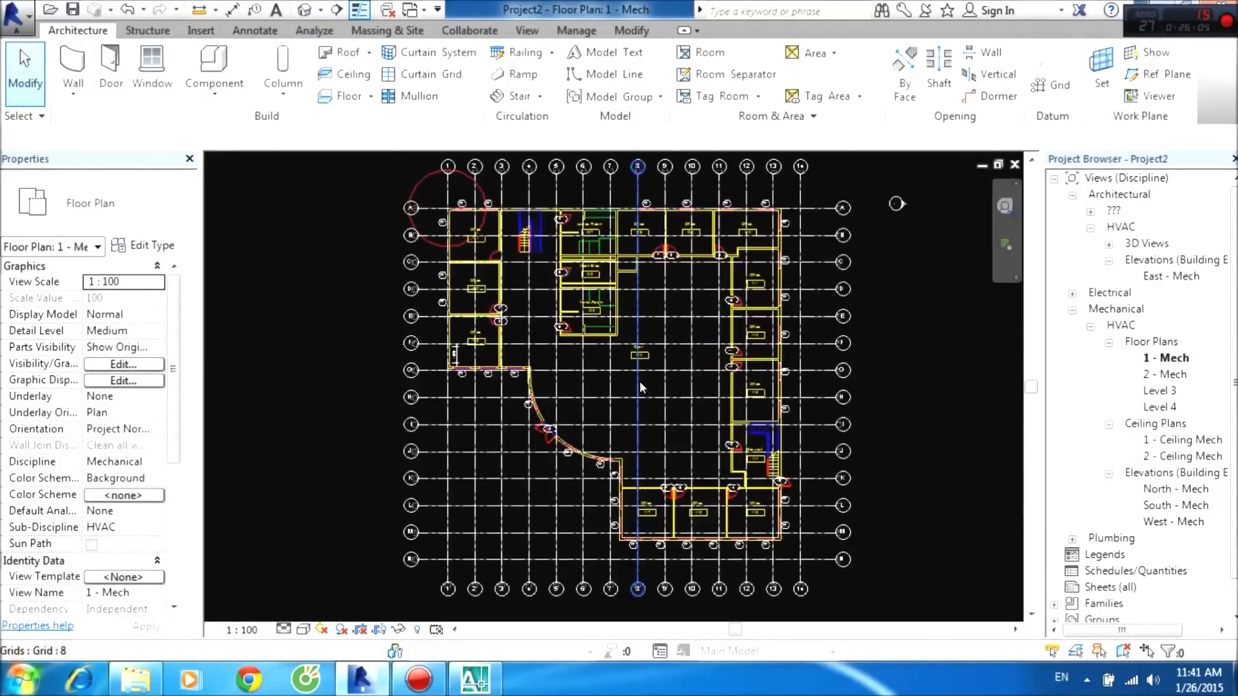
scroll(640, 381, "up", 2)
scroll(748, 308, "down", 1)
middle_click_drag(567, 161, 565, 231)
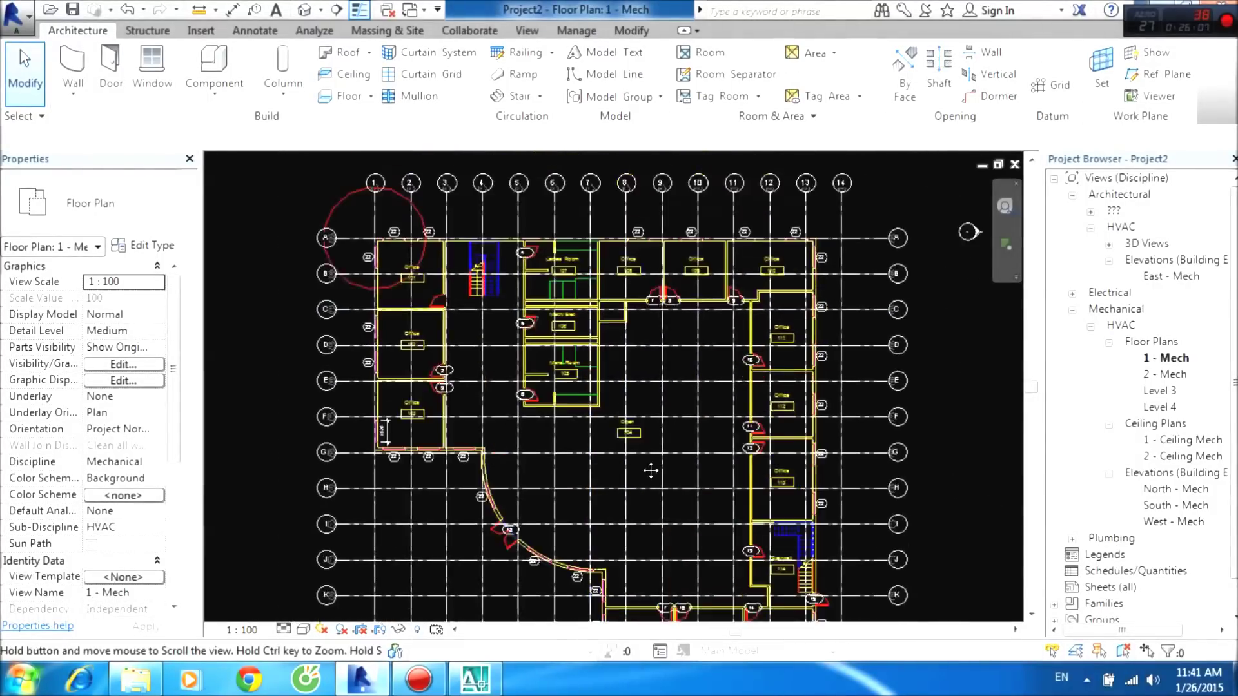
middle_click_drag(452, 520, 413, 405)
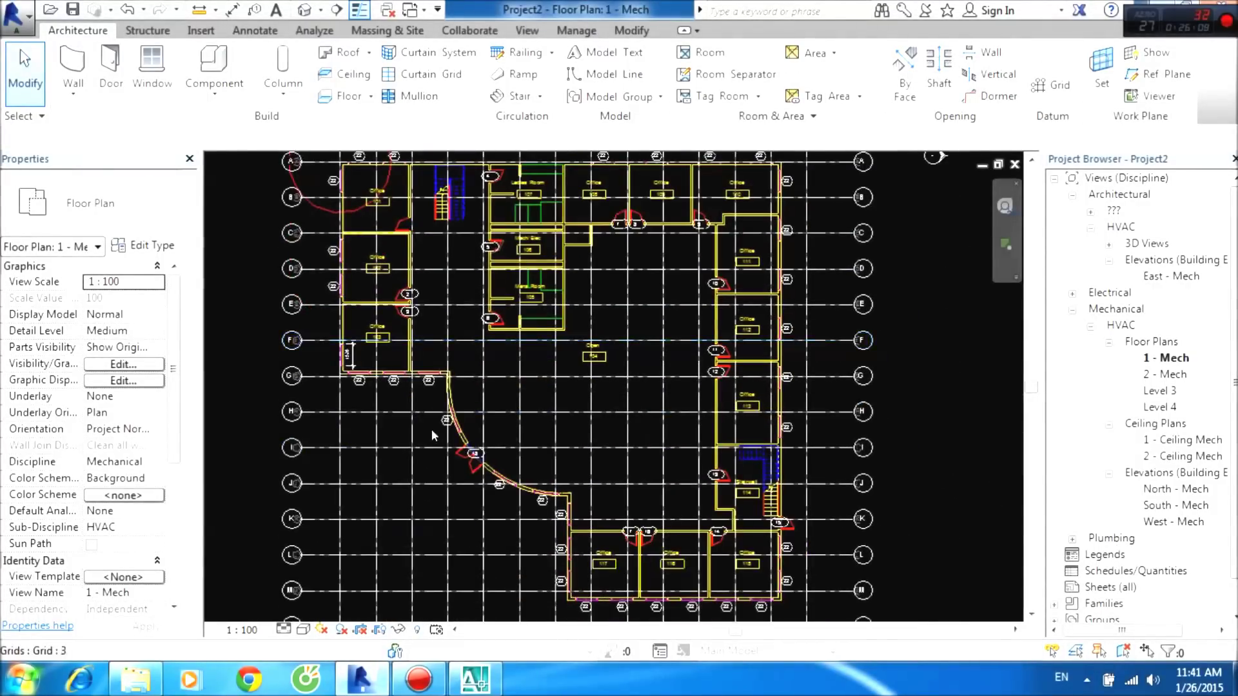
middle_click_drag(631, 307, 650, 370)
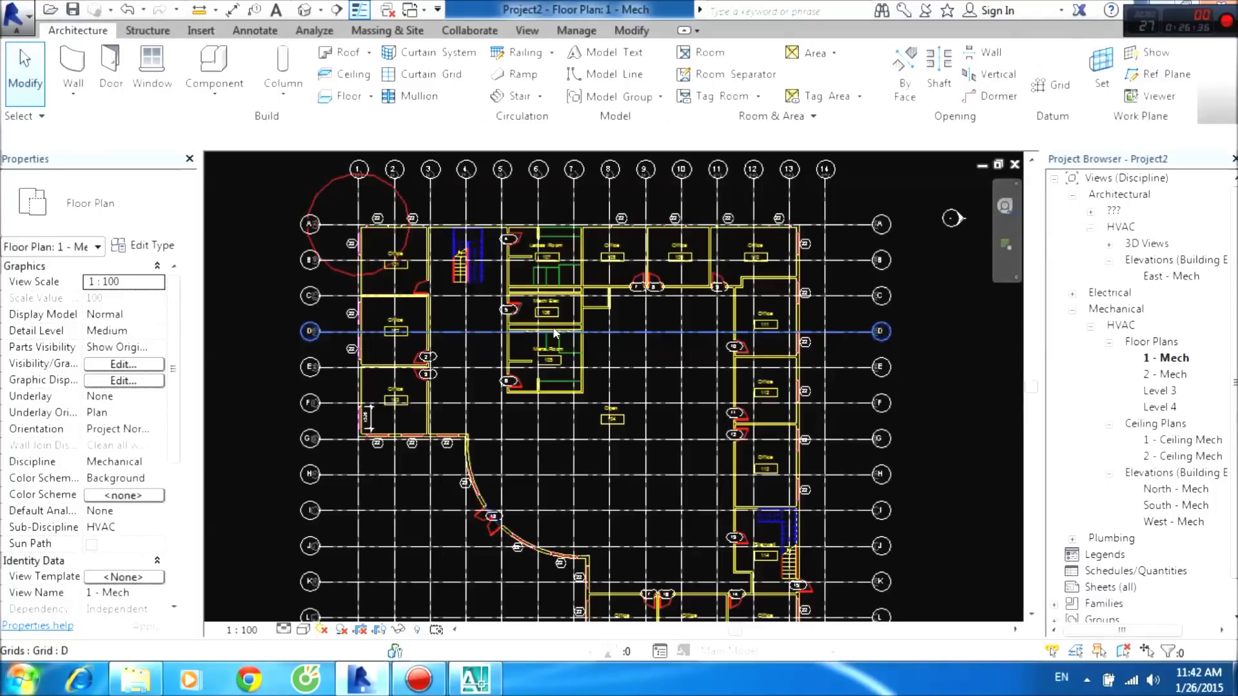
scroll(482, 285, "up", 2)
mouse_move(482, 285)
middle_mouse_down()
mouse_move(492, 291)
mouse_move(472, 277)
middle_mouse_up()
scroll(542, 334, "down", 2)
scroll(451, 287, "up", 1)
scroll(459, 274, "up", 1)
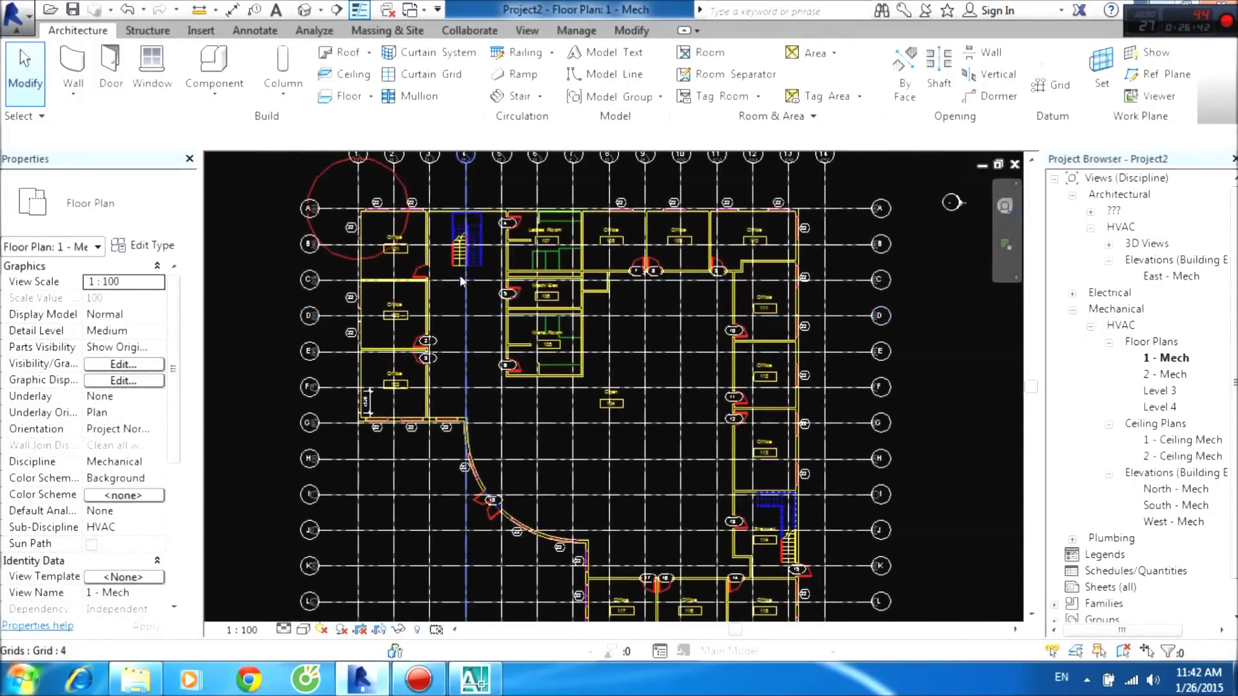
scroll(471, 270, "up", 1)
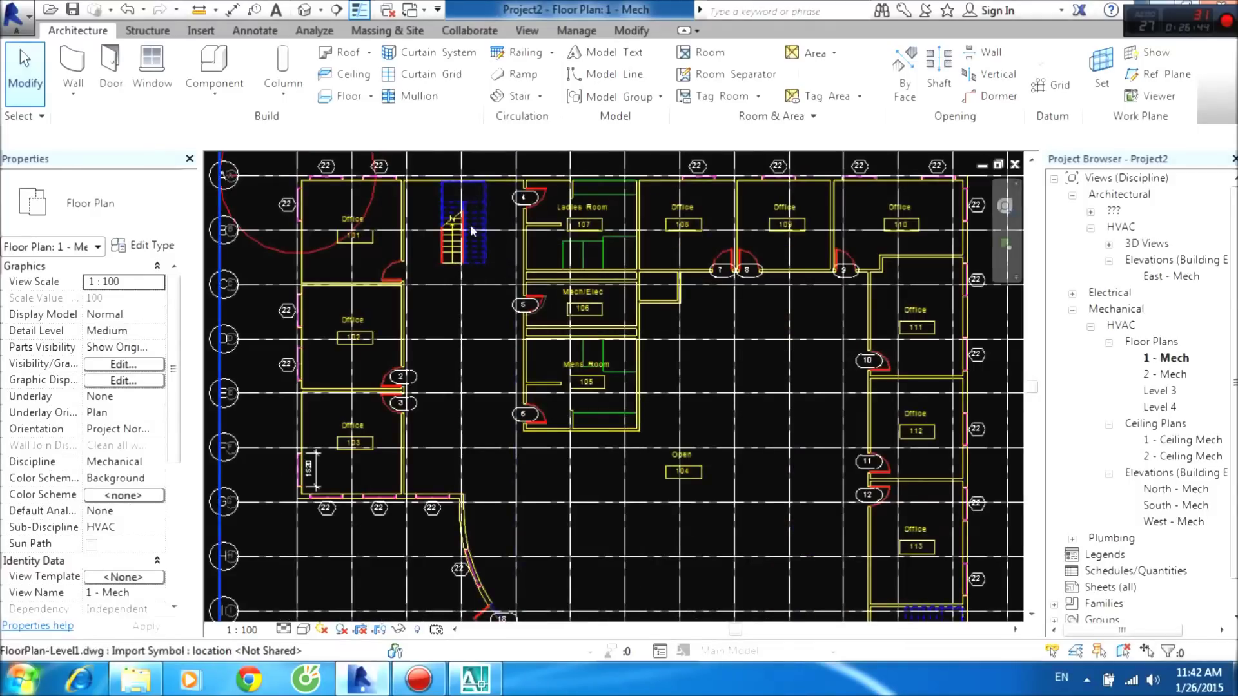
scroll(614, 393, "down", 1)
Look over the open area, curved wall, stair and grid rows D–N.
mouse_move(614, 393)
middle_mouse_down()
mouse_move(547, 248)
mouse_move(508, 213)
middle_mouse_up()
scroll(508, 212, "up", 1)
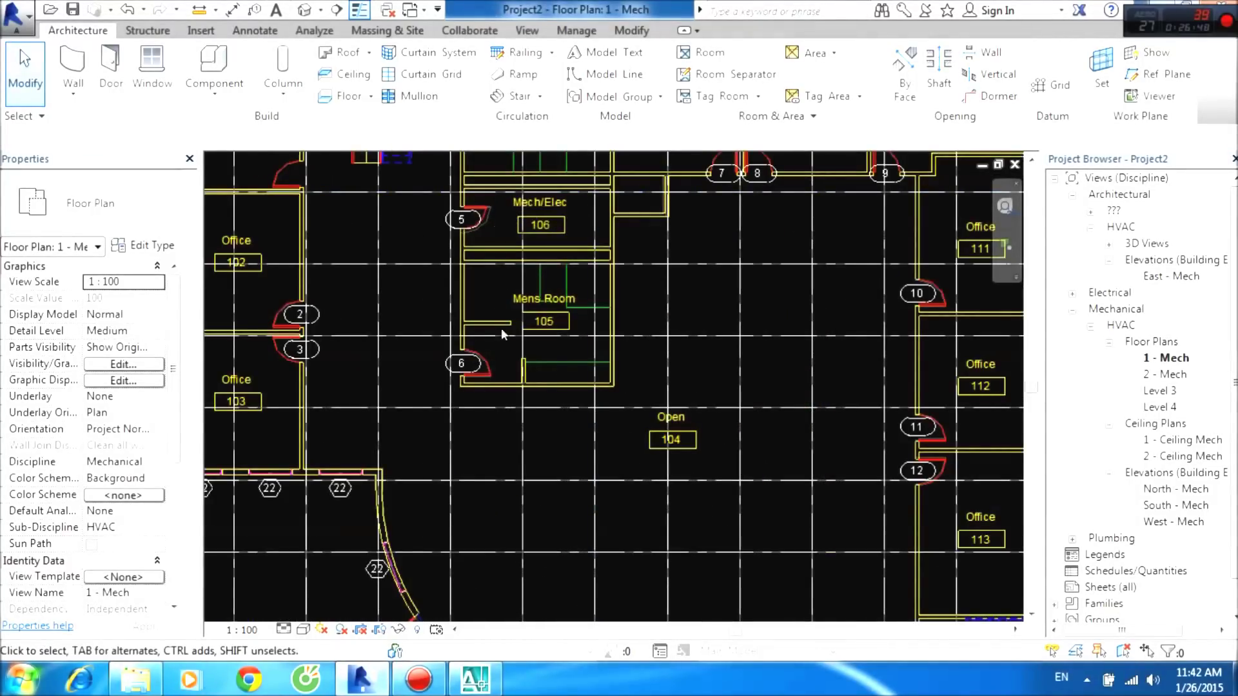
scroll(501, 330, "down", 1)
mouse_move(501, 330)
middle_mouse_down()
mouse_move(673, 428)
mouse_move(626, 401)
mouse_move(526, 208)
middle_mouse_up()
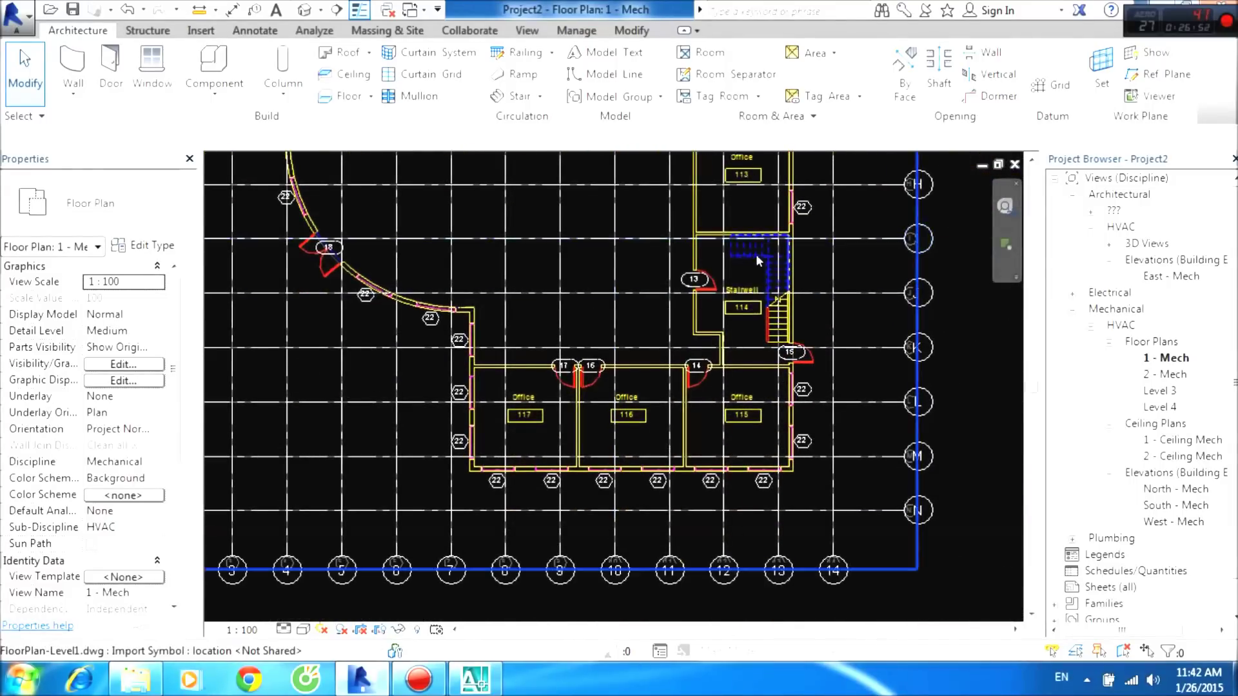
scroll(579, 328, "down", 1)
middle_click_drag(538, 278, 580, 445)
scroll(725, 259, "up", 1)
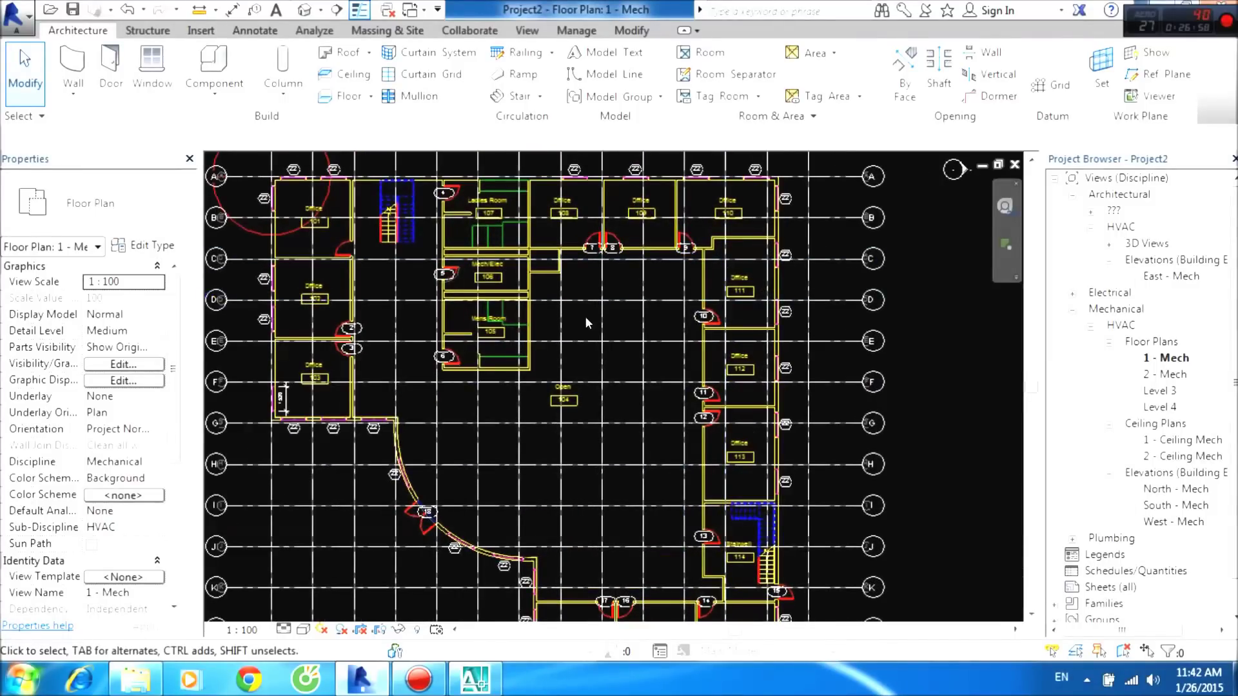
scroll(585, 316, "down", 1)
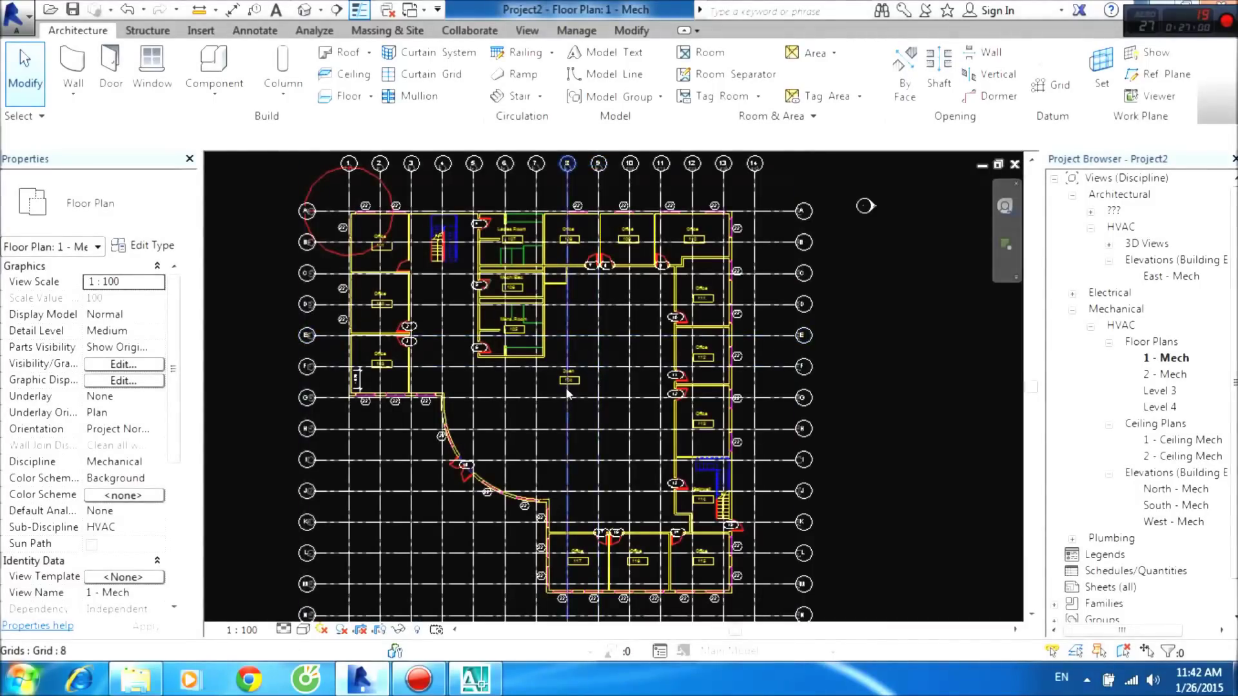
scroll(566, 394, "up", 1)
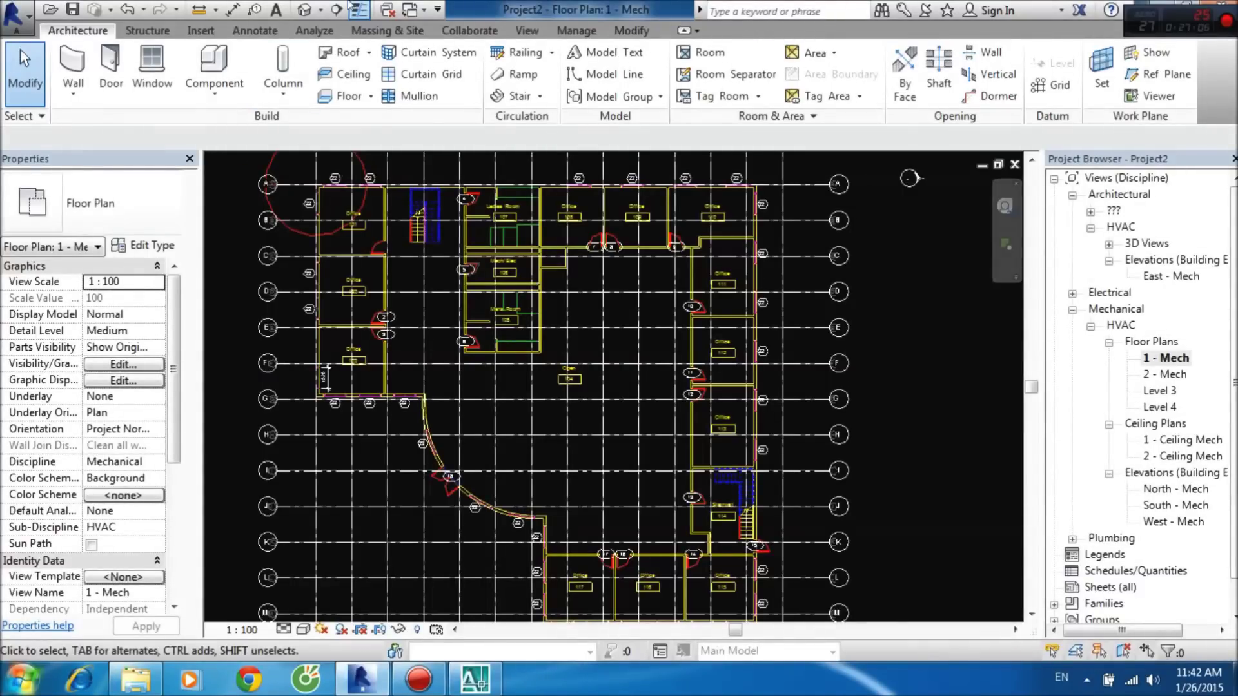
Return to the default 3D view without saving and box around the whole model.
left_click(303, 9)
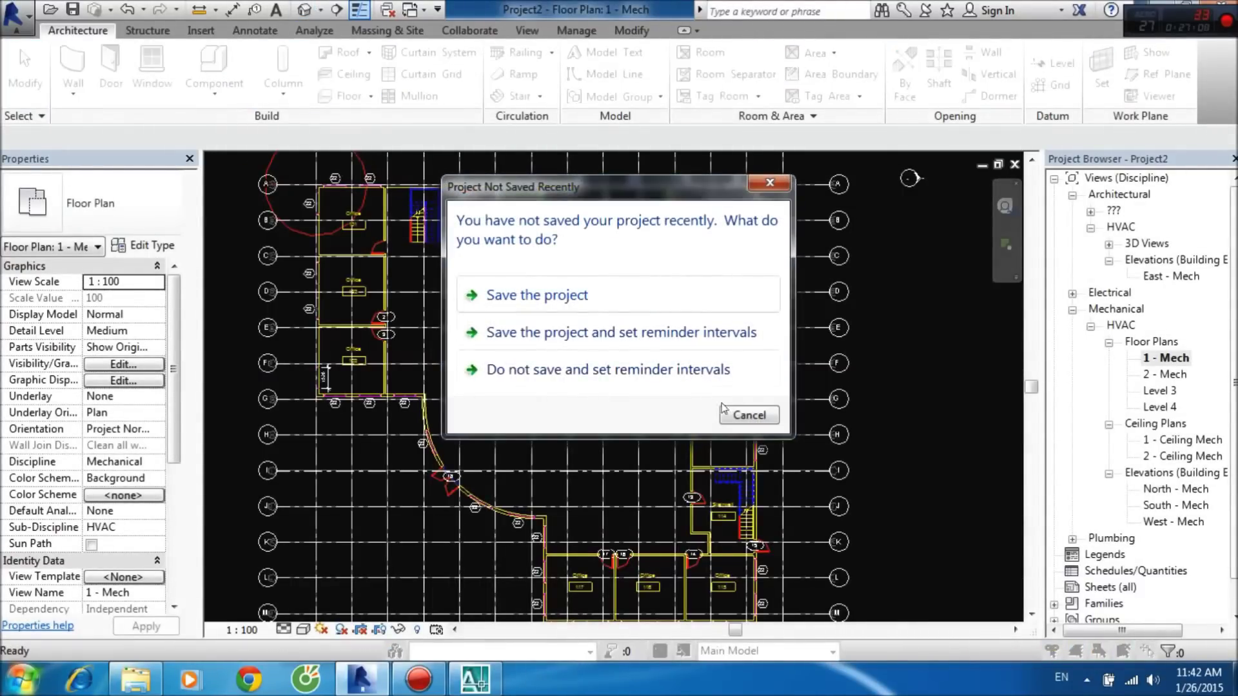
left_click(748, 416)
scroll(690, 422, "down", 3)
left_click_drag(837, 520, 240, 276)
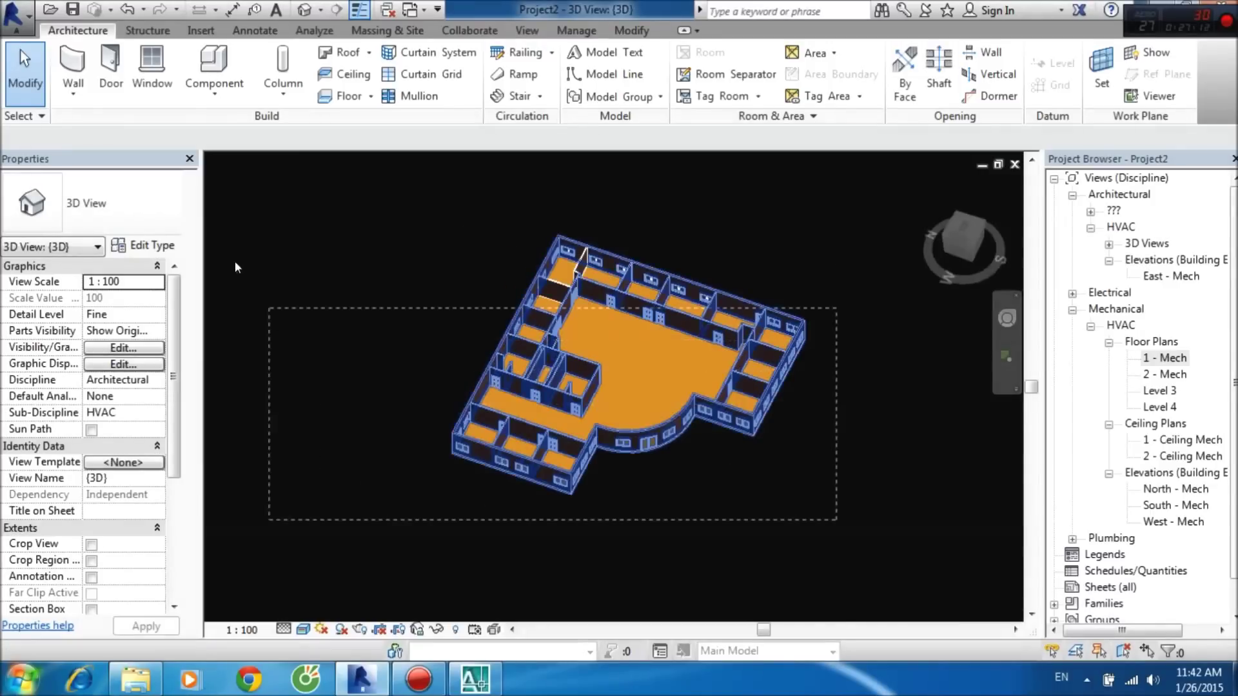
Select every Level 1 element in the 3D view.
left_click_drag(256, 207, 257, 206)
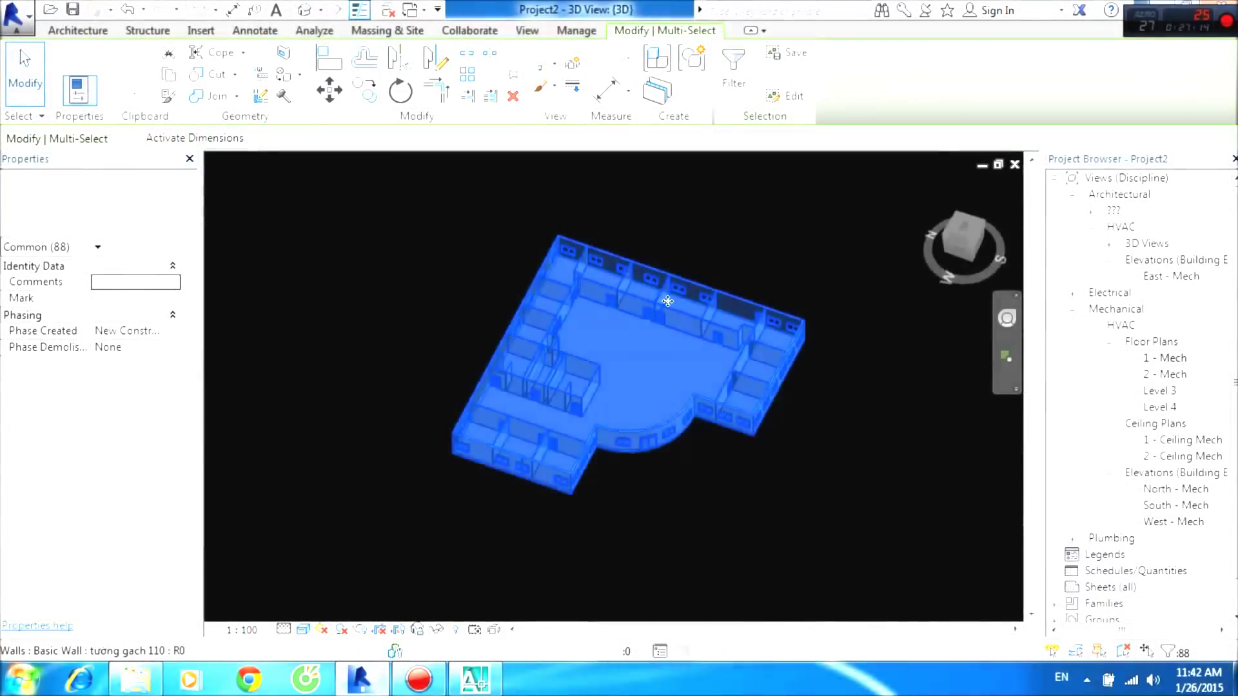
scroll(669, 313, "up", 2)
scroll(772, 440, "down", 2)
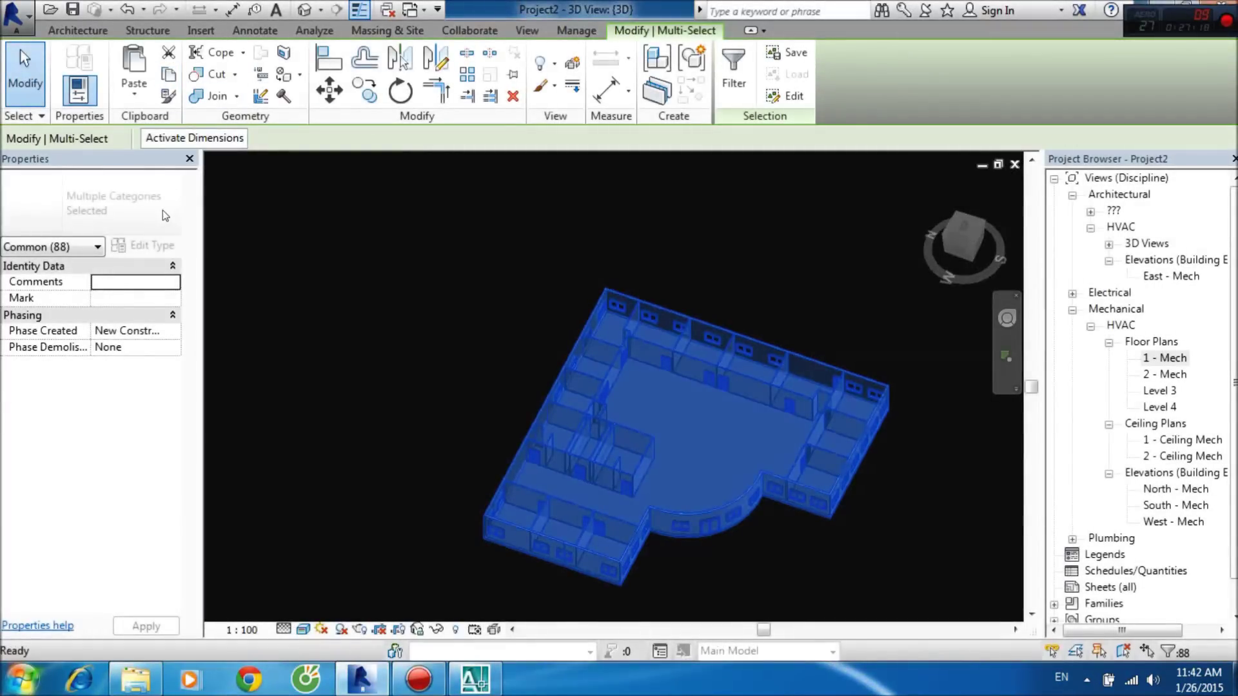
Paste the selection aligned to Level 2 and orbit to view the new storey.
left_click(127, 89)
left_click(152, 158)
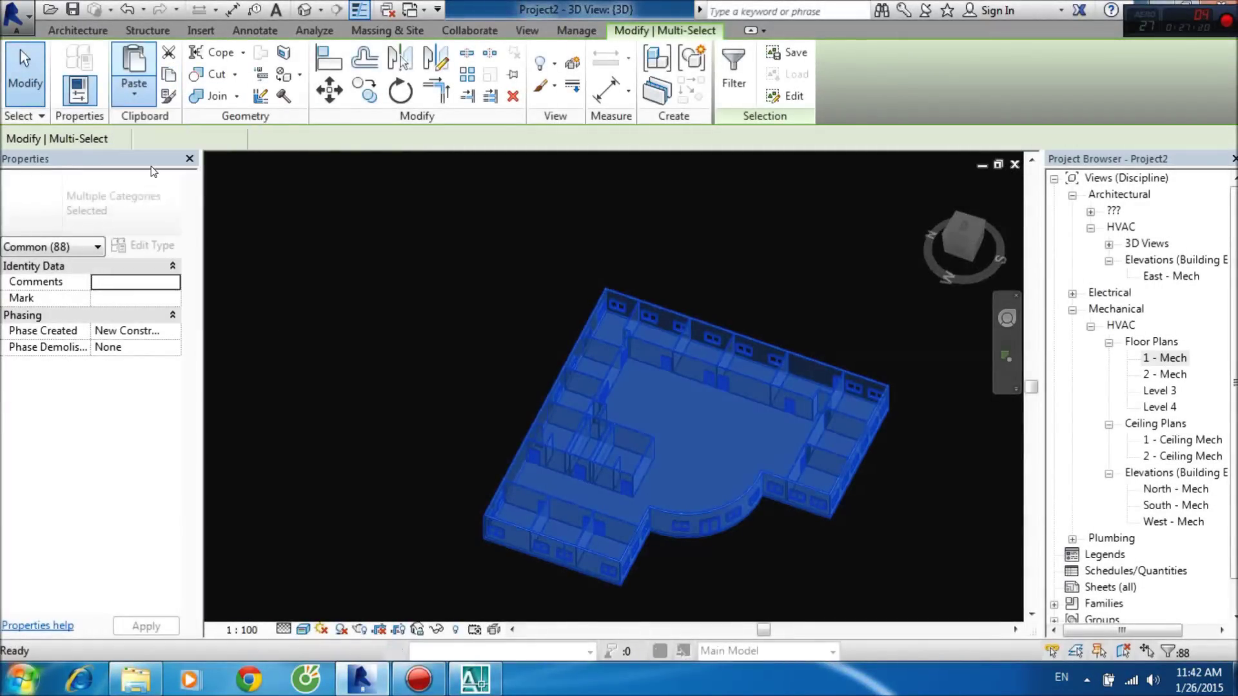
left_click(543, 229)
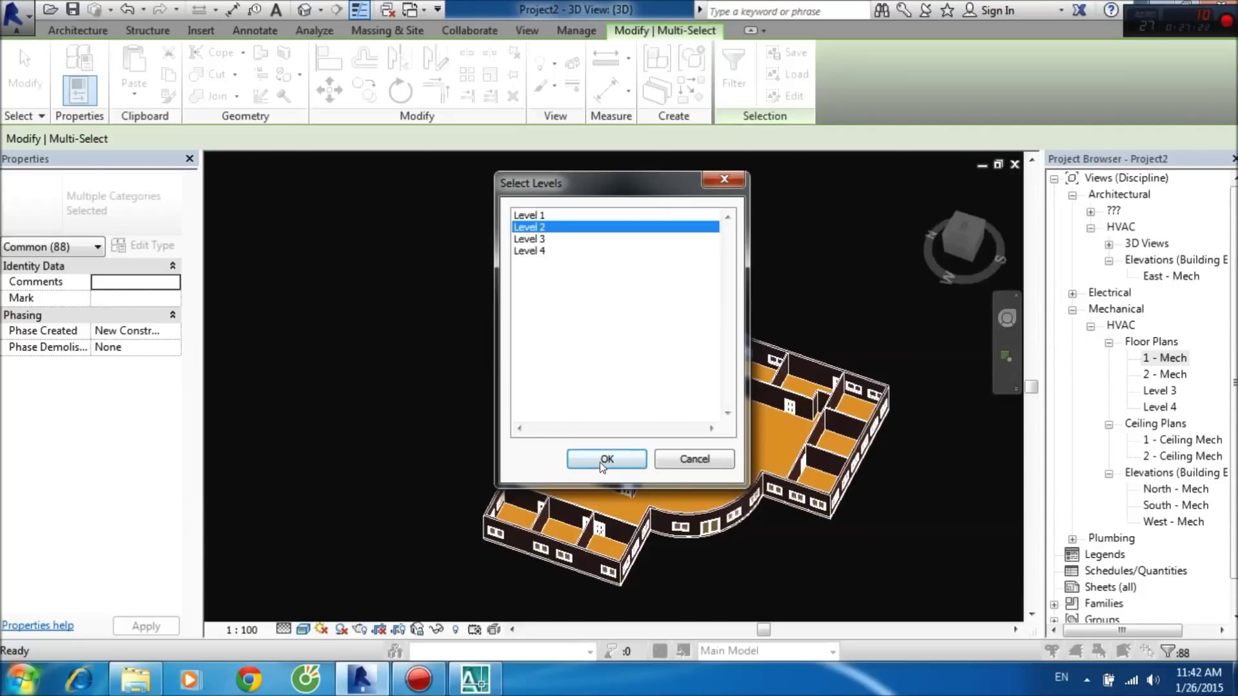
left_click(600, 461)
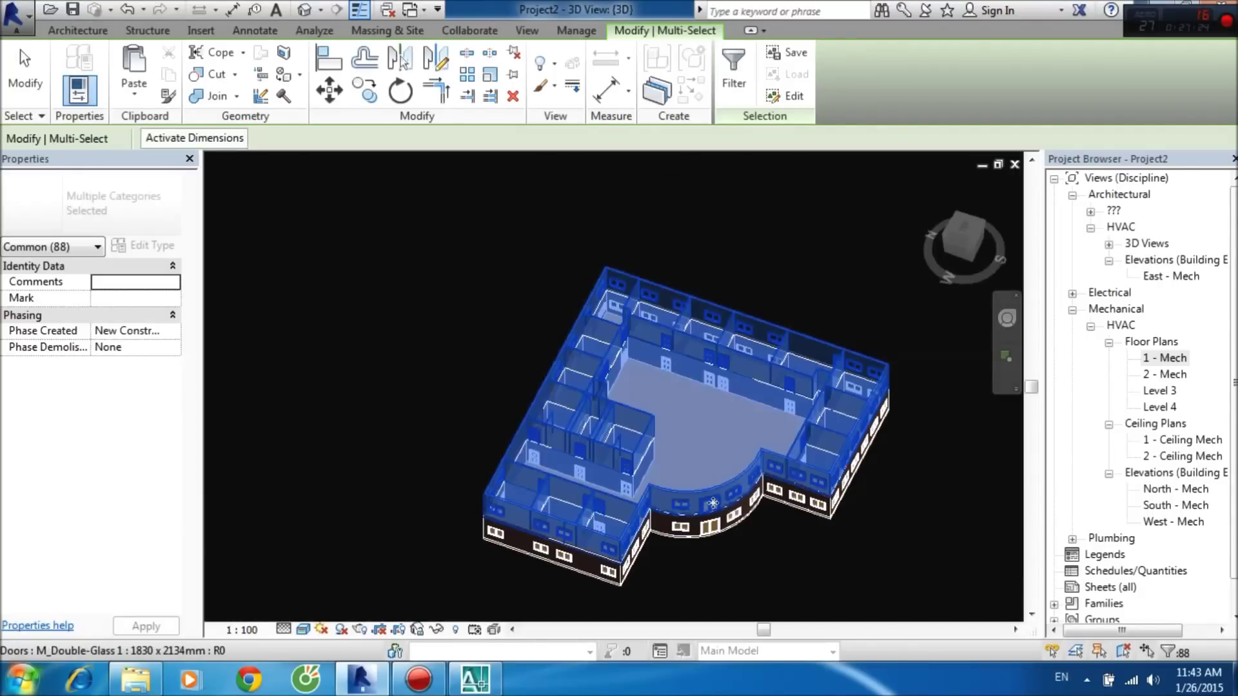
key("Escape")
middle_click_drag(713, 503, 634, 383, "shift")
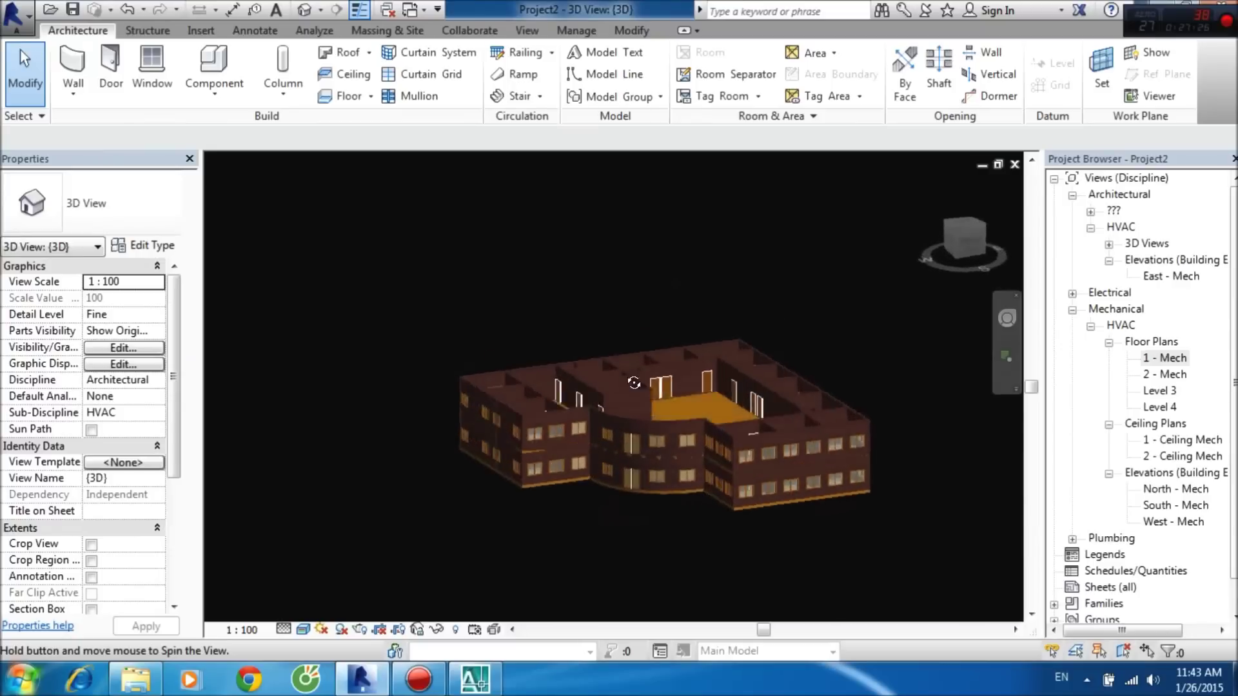
scroll(580, 474, "up", 5)
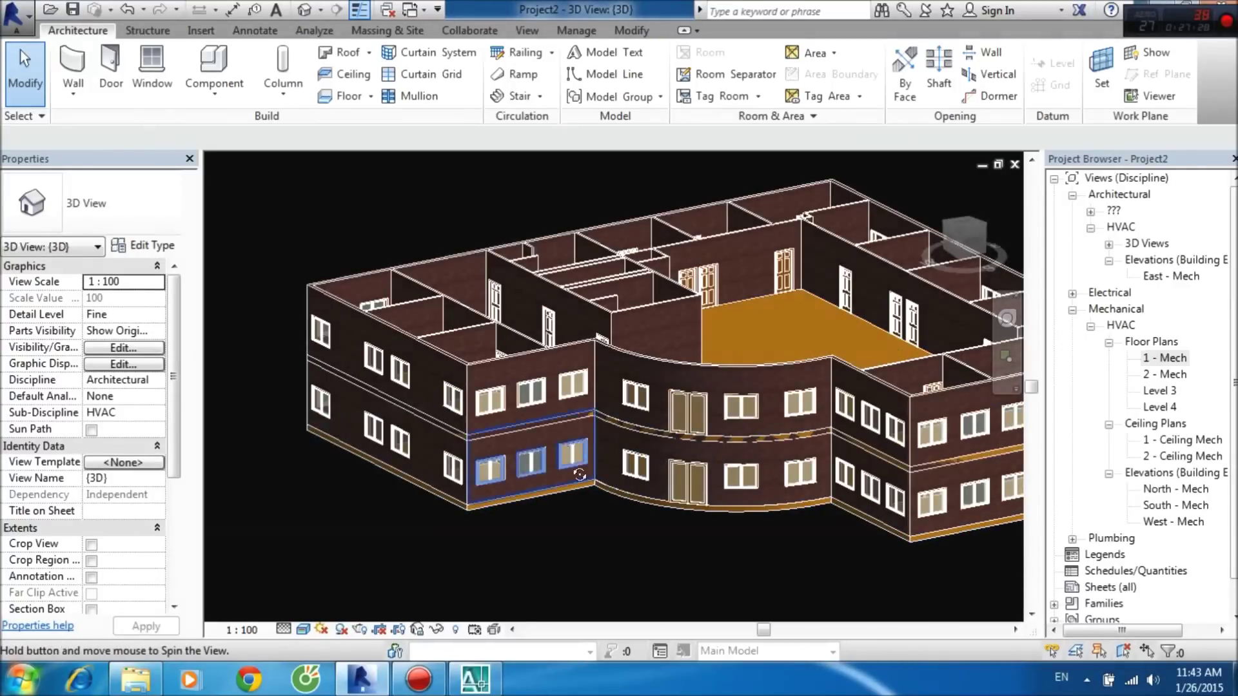
middle_click_drag(579, 474, 649, 464, "shift")
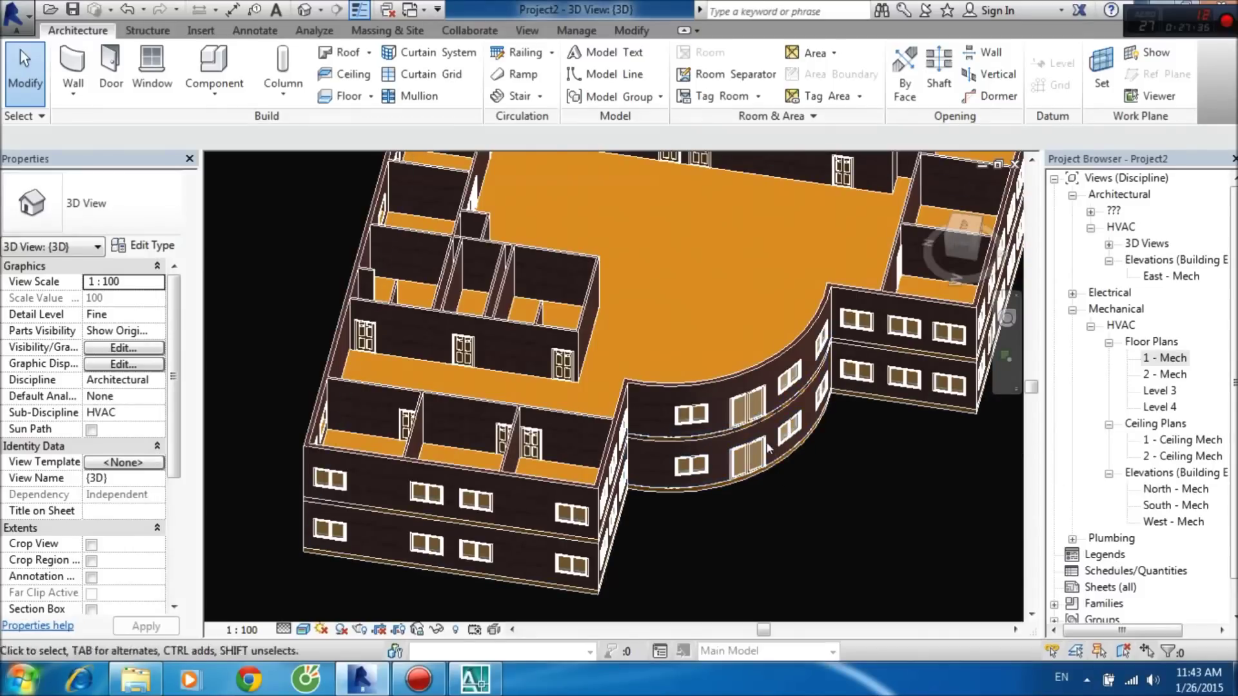
left_click(750, 459)
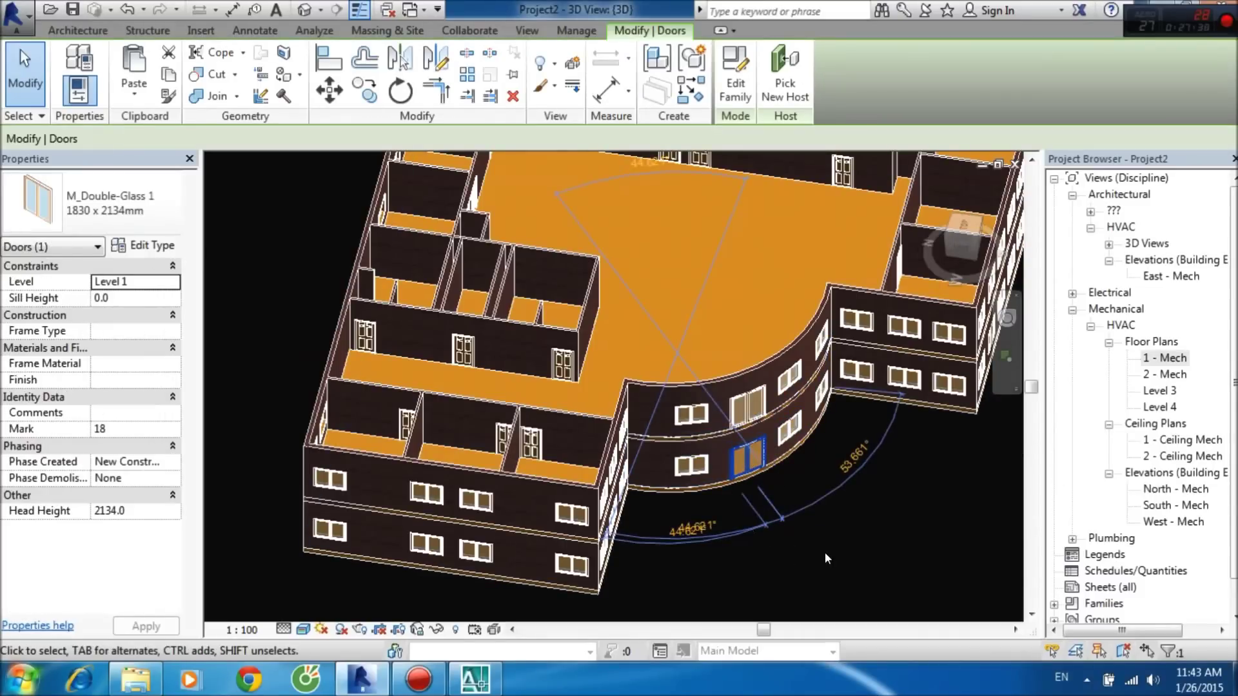
left_click(775, 490)
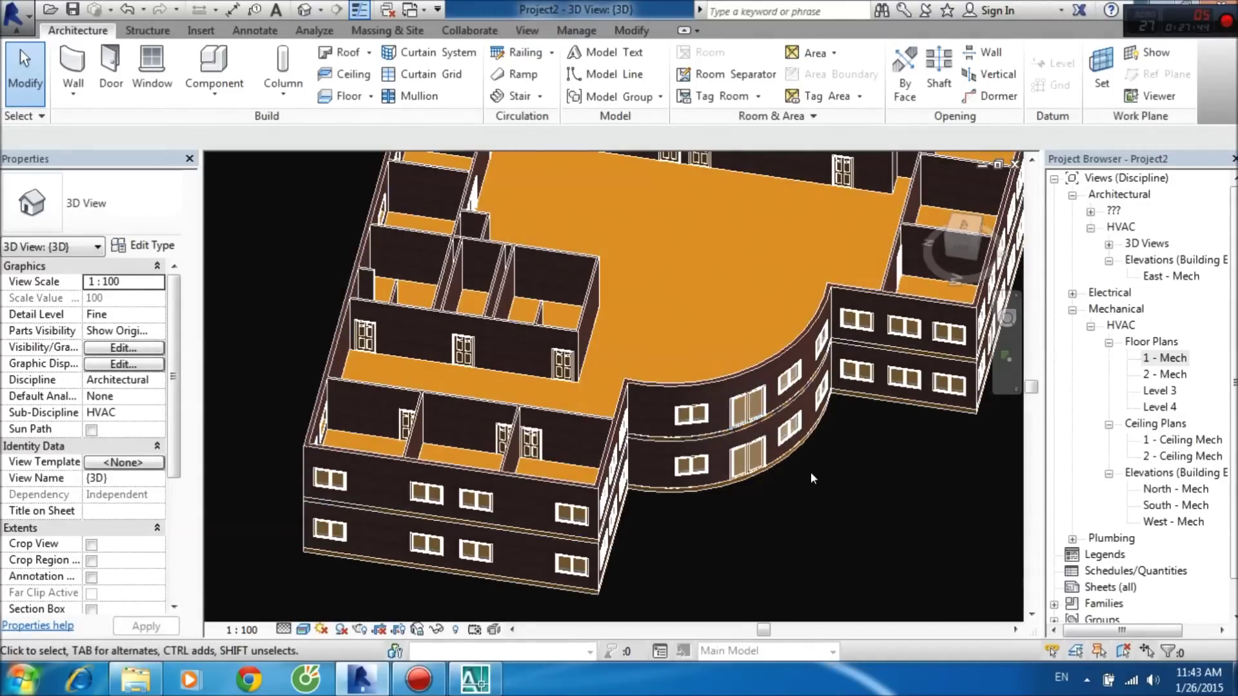
scroll(839, 482, "down", 4)
mouse_move(825, 478)
middle_mouse_down("shift")
mouse_move(920, 321)
mouse_move(538, 413)
mouse_move(607, 387)
middle_mouse_up("shift")
scroll(608, 387, "up", 2)
scroll(607, 387, "up", 2)
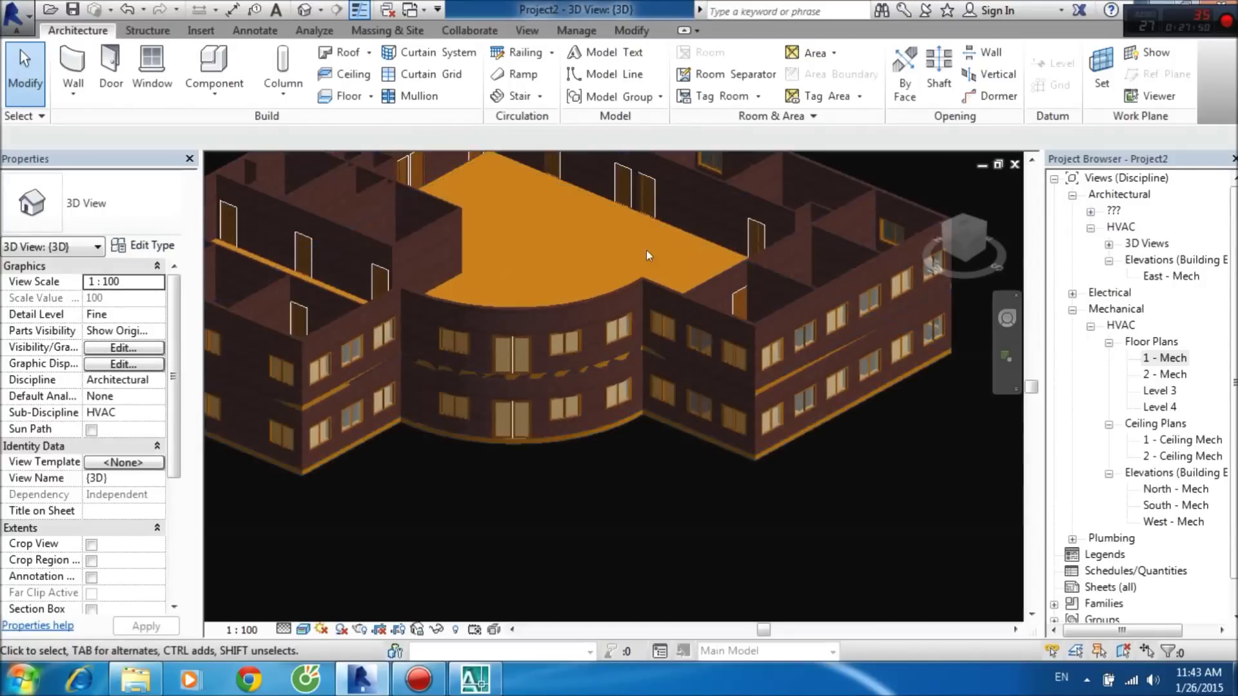
scroll(607, 387, "up", 2)
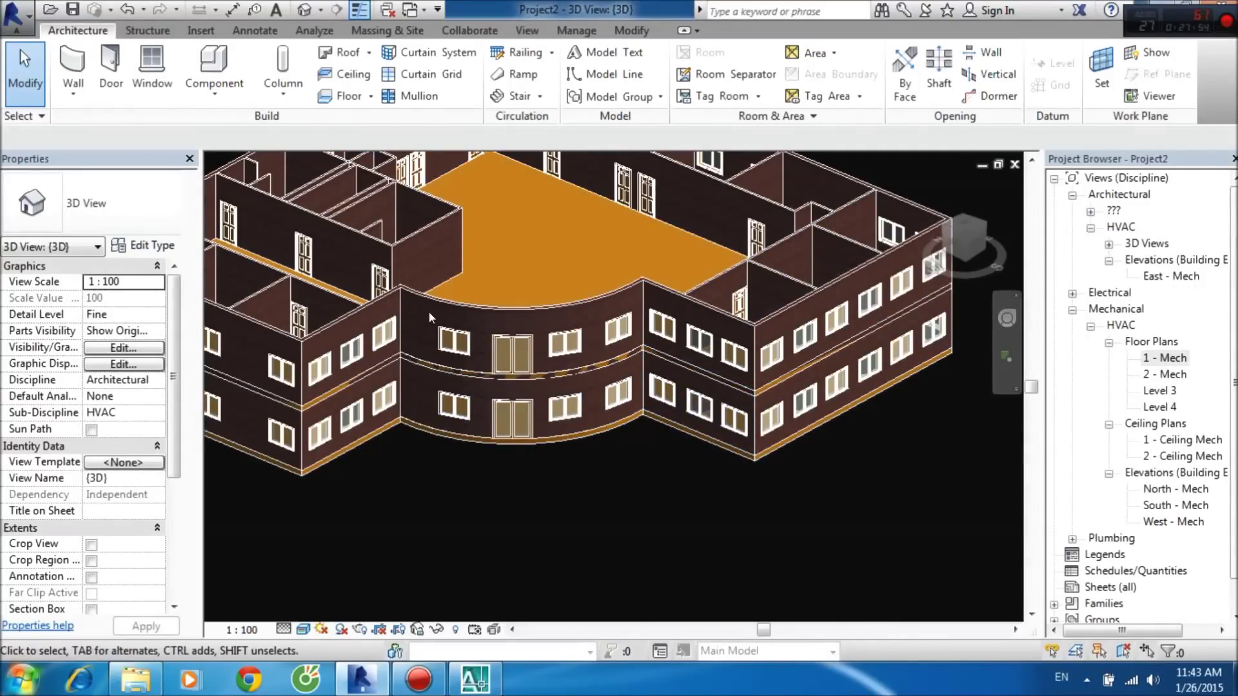
scroll(431, 314, "down", 2)
scroll(452, 320, "down", 2)
middle_click_drag(494, 314, 501, 331)
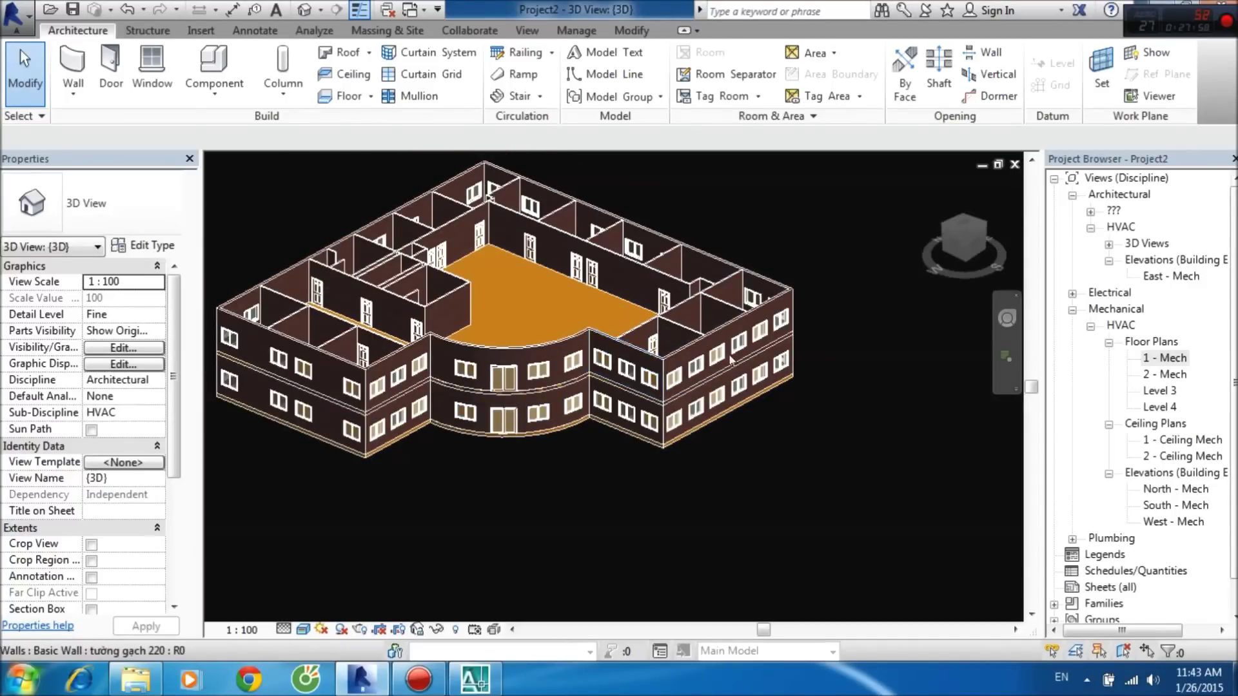
Reopen the 1 - Mech plan and zoom around the Level 1 layout.
double_click(1166, 358)
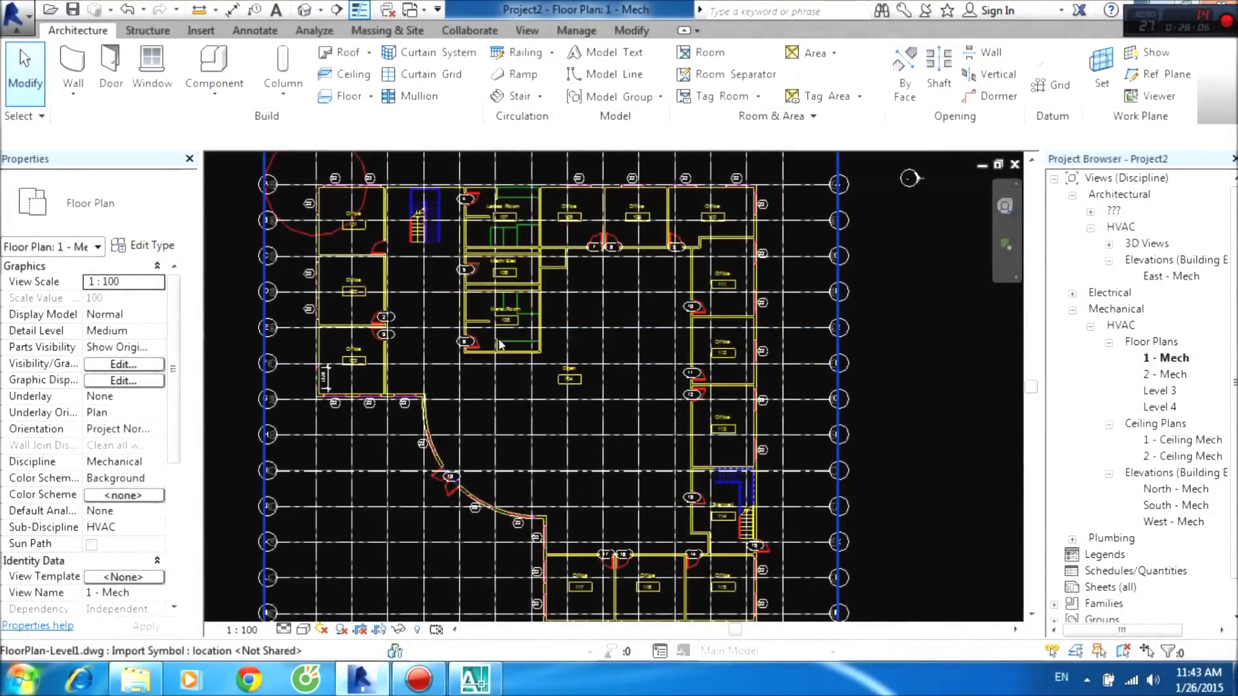
scroll(503, 332, "up", 2)
scroll(504, 332, "up", 2)
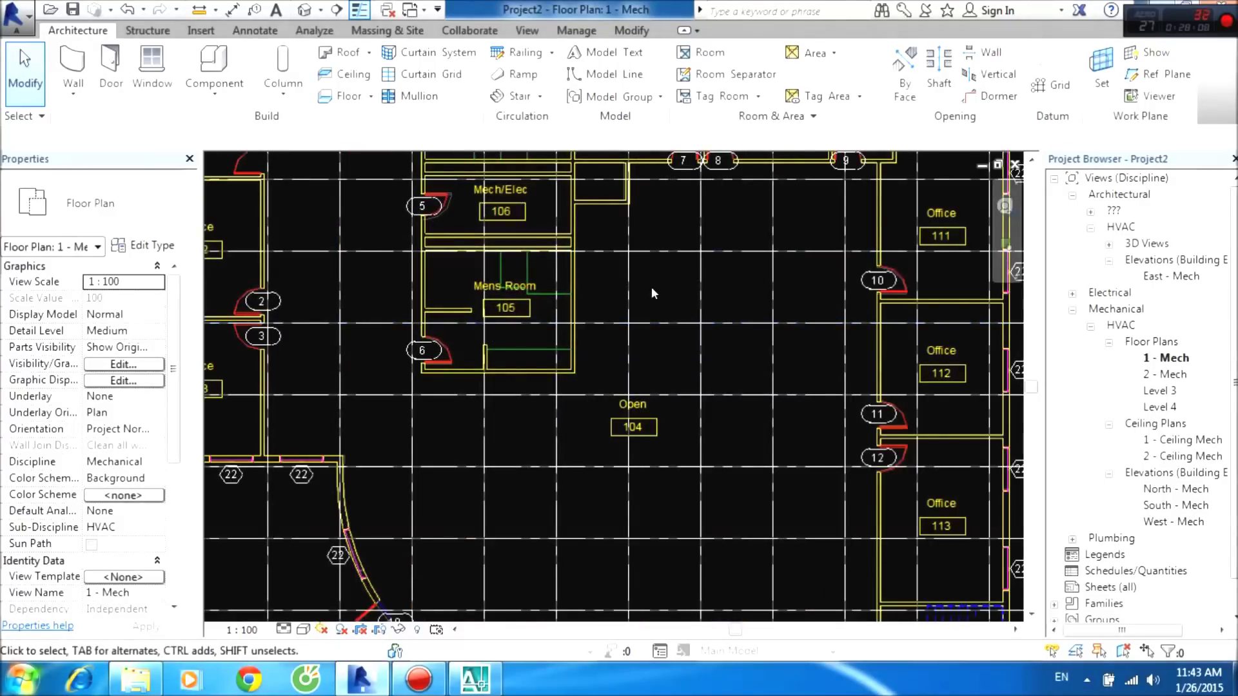
scroll(714, 406, "down", 2)
middle_click_drag(713, 406, 713, 406)
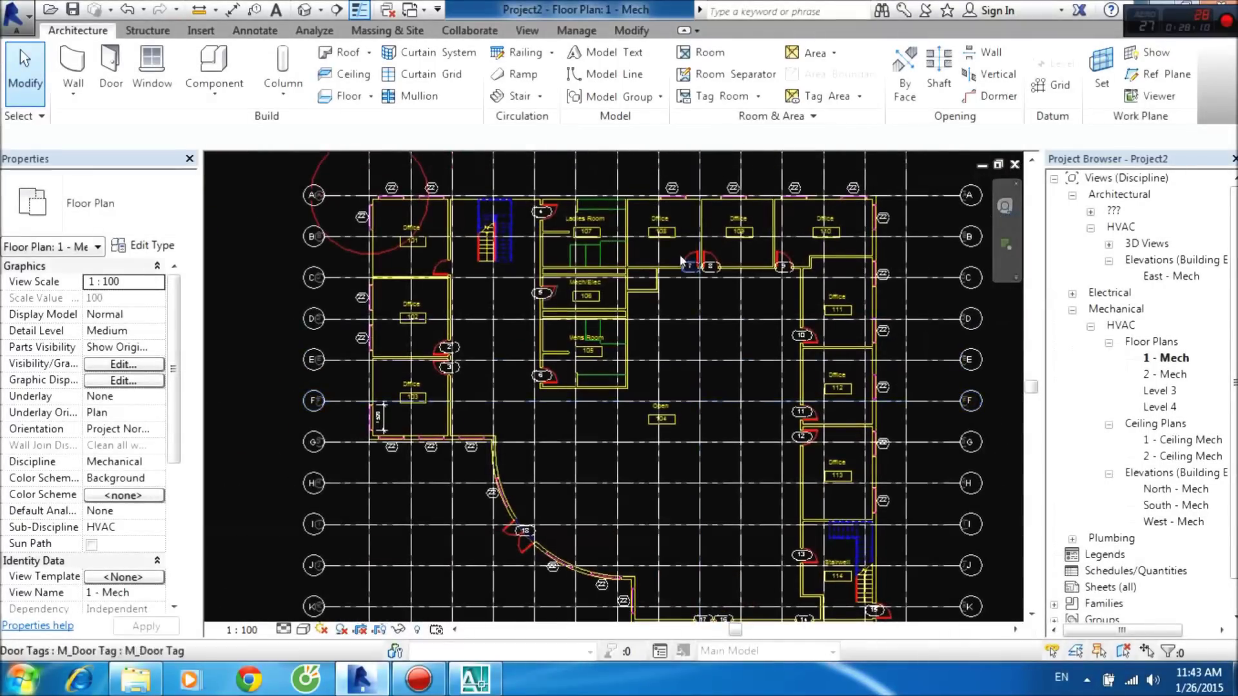